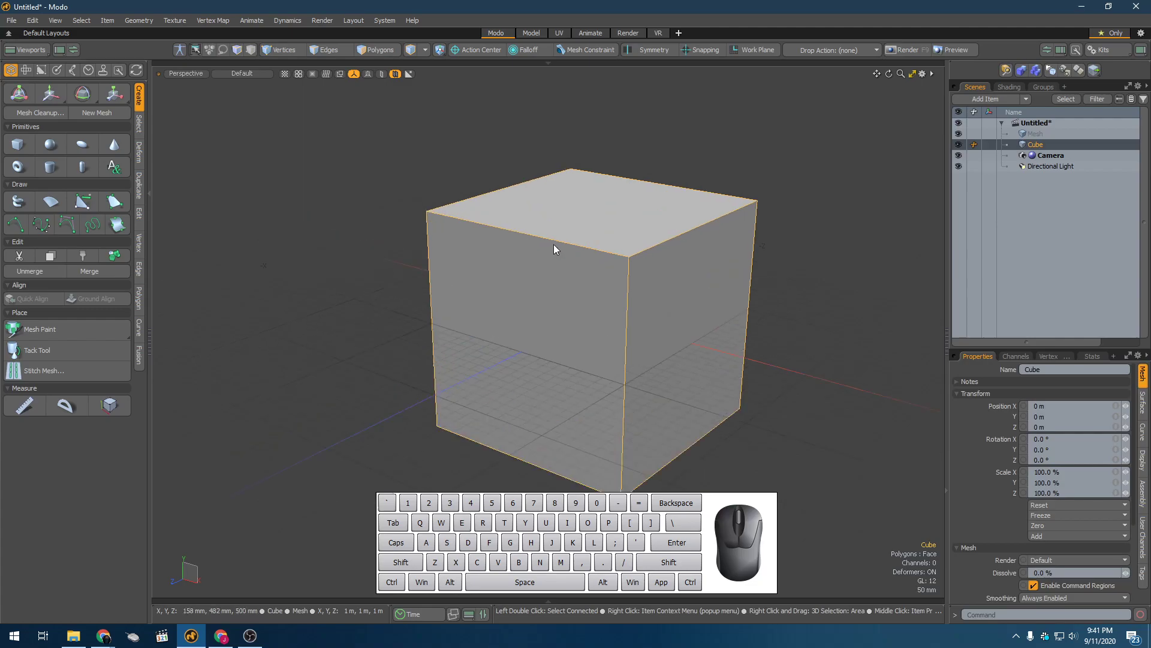
Raise the cube to a Y position of 450 mm
{"action": "key", "text": "r"}
{"action": "key", "text": "e"}
{"action": "key", "text": "w"}
{"action": "left_click_drag", "start_coordinate": [594, 273], "coordinate": [594, 178]}
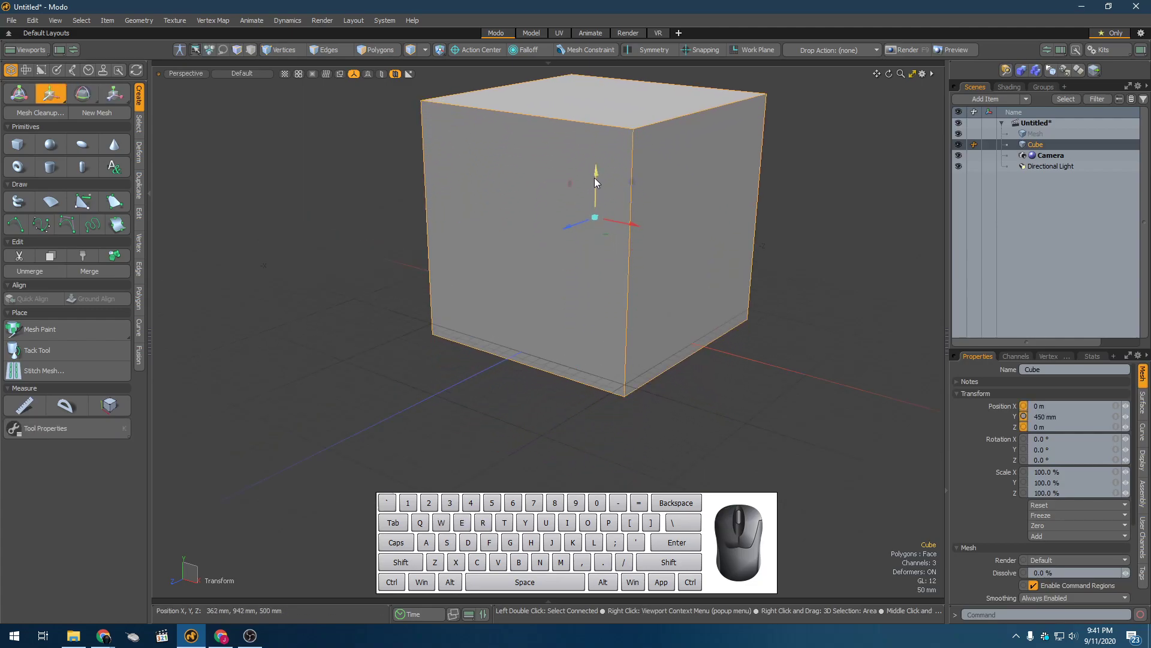
Thin the cube into a slab by scaling its Z axis to about 21%
{"action": "scroll", "coordinate": [595, 228], "scroll_direction": "down", "scroll_amount": 3}
{"action": "key", "text": "y"}
{"action": "left_click_drag", "start_coordinate": [581, 224], "coordinate": [632, 314]}
{"action": "key", "text": "e"}
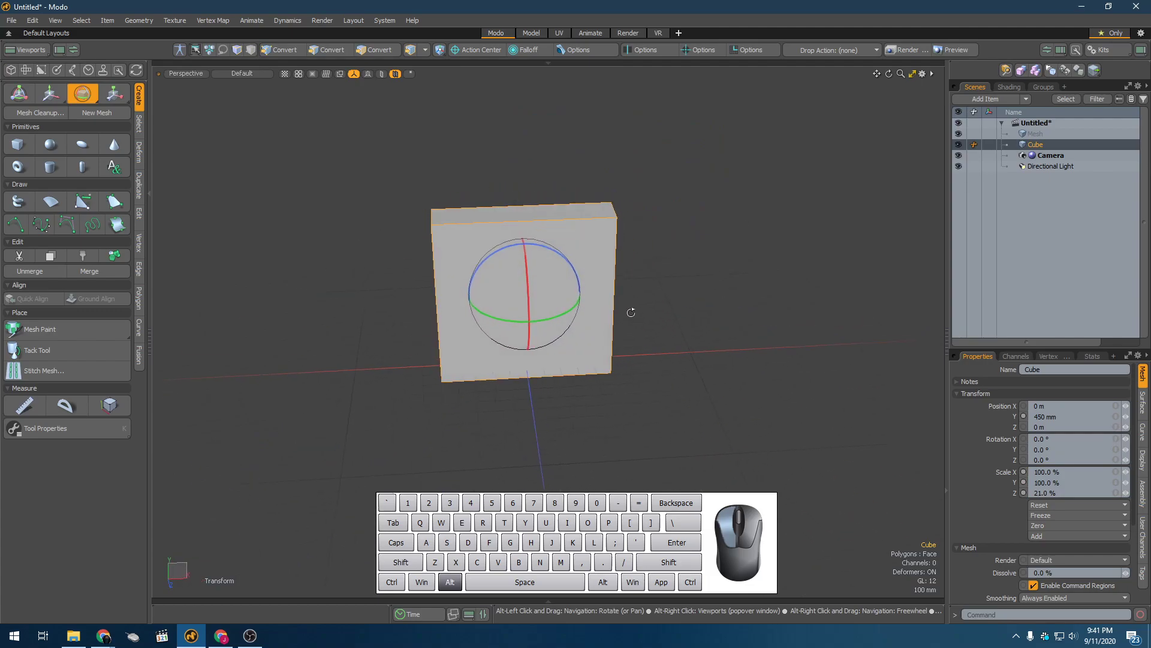
{"action": "scroll", "coordinate": [633, 314], "scroll_direction": "up", "scroll_amount": 3}
{"action": "left_click_drag", "start_coordinate": [504, 257], "coordinate": [556, 275], "text": "alt+shift"}
{"action": "scroll", "coordinate": [556, 275], "scroll_direction": "down", "scroll_amount": 4}
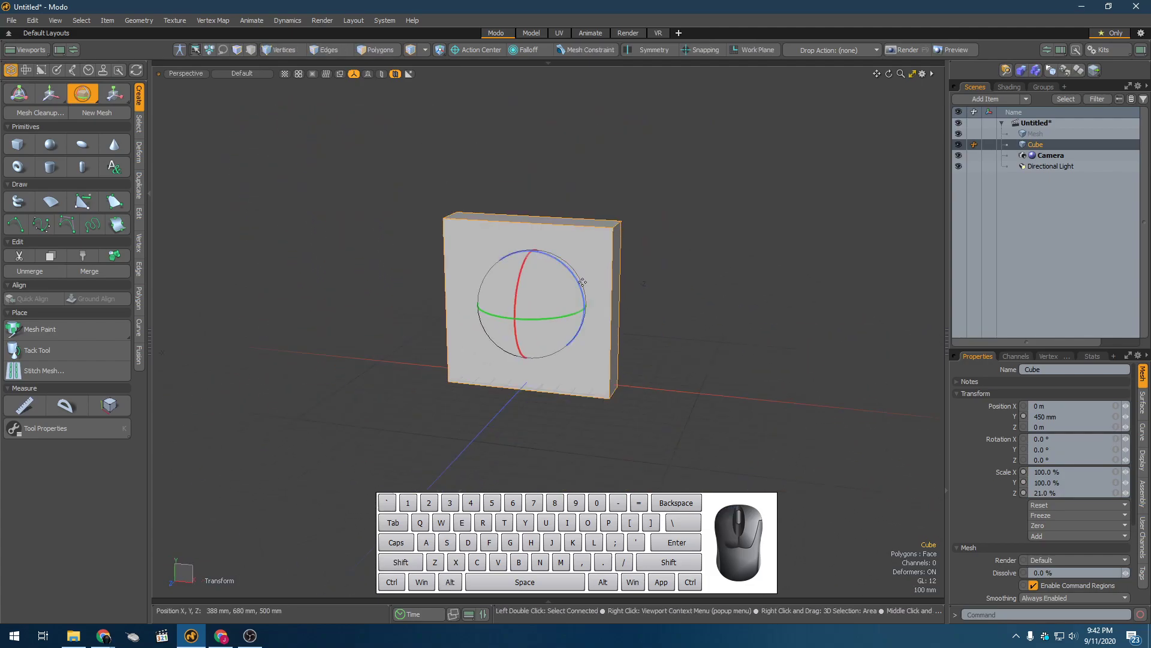
{"action": "key", "text": "q"}
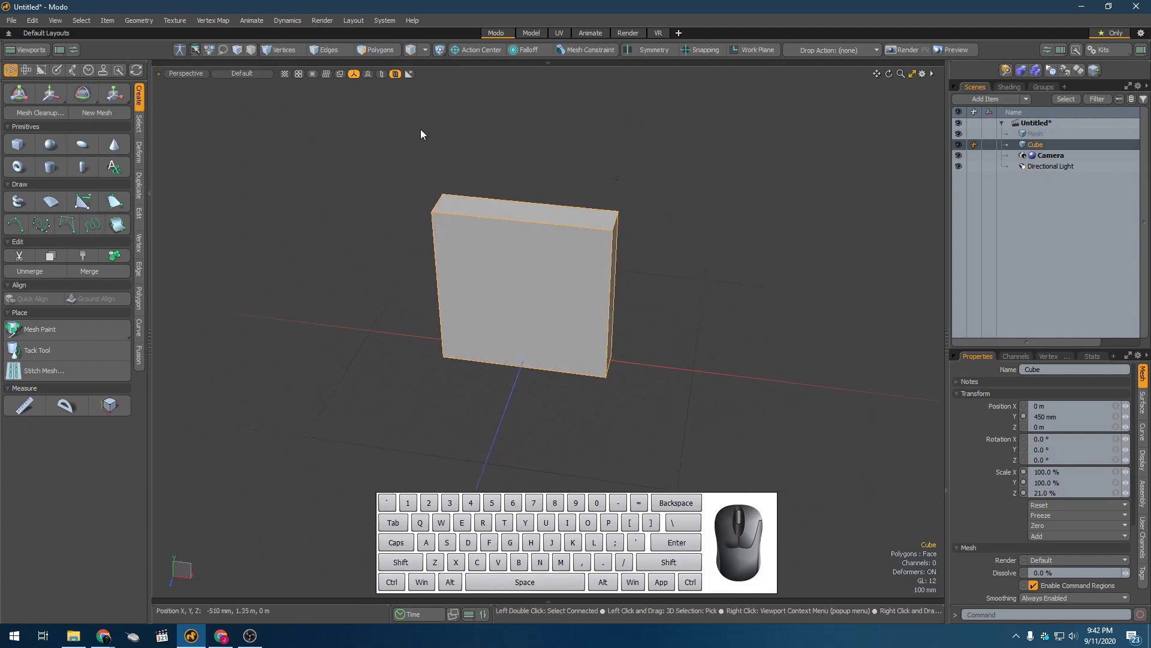
Taper the slab by selecting its top polygon and scaling it inward to a narrow cap
{"action": "scroll", "coordinate": [545, 228], "scroll_direction": "up", "scroll_amount": 3}
{"action": "left_click_drag", "start_coordinate": [546, 229], "coordinate": [509, 225], "text": "alt"}
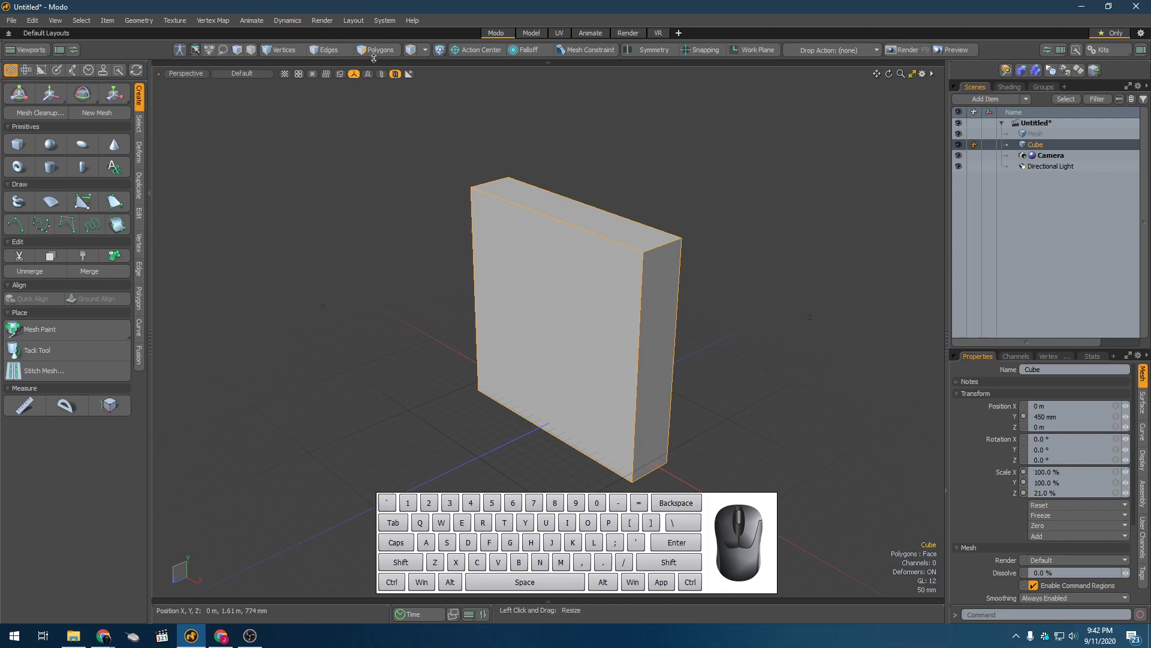
{"action": "left_click_drag", "start_coordinate": [478, 131], "coordinate": [619, 382], "text": "alt"}
{"action": "key", "text": "3"}
{"action": "left_click", "coordinate": [514, 196]}
{"action": "key", "text": "r"}
{"action": "scroll", "coordinate": [597, 307], "scroll_direction": "up", "scroll_amount": 3}
{"action": "scroll", "coordinate": [622, 299], "scroll_direction": "down", "scroll_amount": 2}
Try moving a slanted side edge of the tapered block and undo the move
{"action": "key", "text": "2"}
{"action": "left_click", "coordinate": [617, 325]}
{"action": "left_click", "coordinate": [625, 366]}
{"action": "key", "text": "w"}
{"action": "left_click_drag", "start_coordinate": [620, 341], "coordinate": [655, 322]}
{"action": "key", "text": "ctrl+z"}
{"action": "key", "text": "space"}
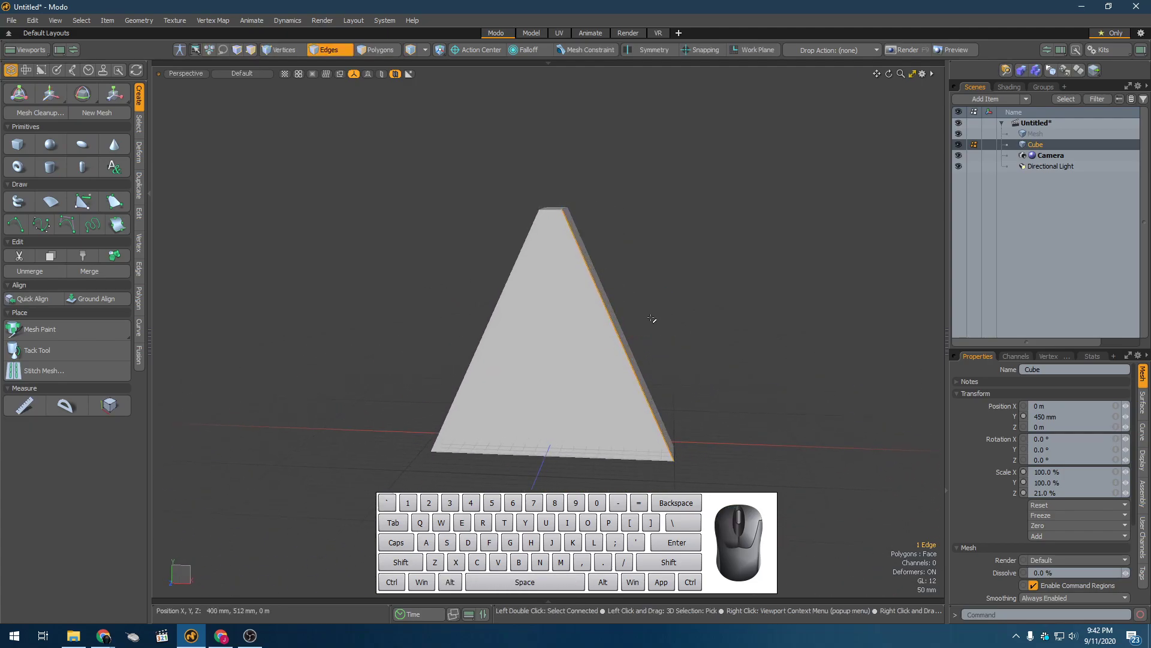
{"action": "scroll", "coordinate": [614, 326], "scroll_direction": "up", "scroll_amount": 5}
{"action": "scroll", "coordinate": [612, 324], "scroll_direction": "down", "scroll_amount": 5}
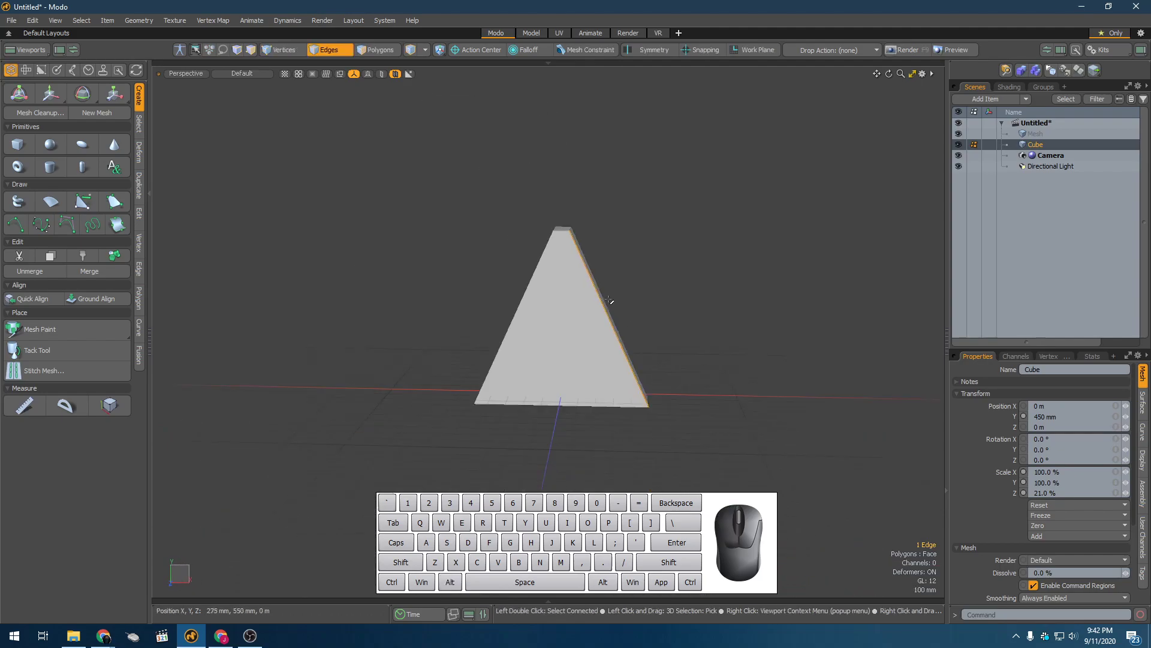
{"action": "scroll", "coordinate": [617, 337], "scroll_direction": "up", "scroll_amount": 5}
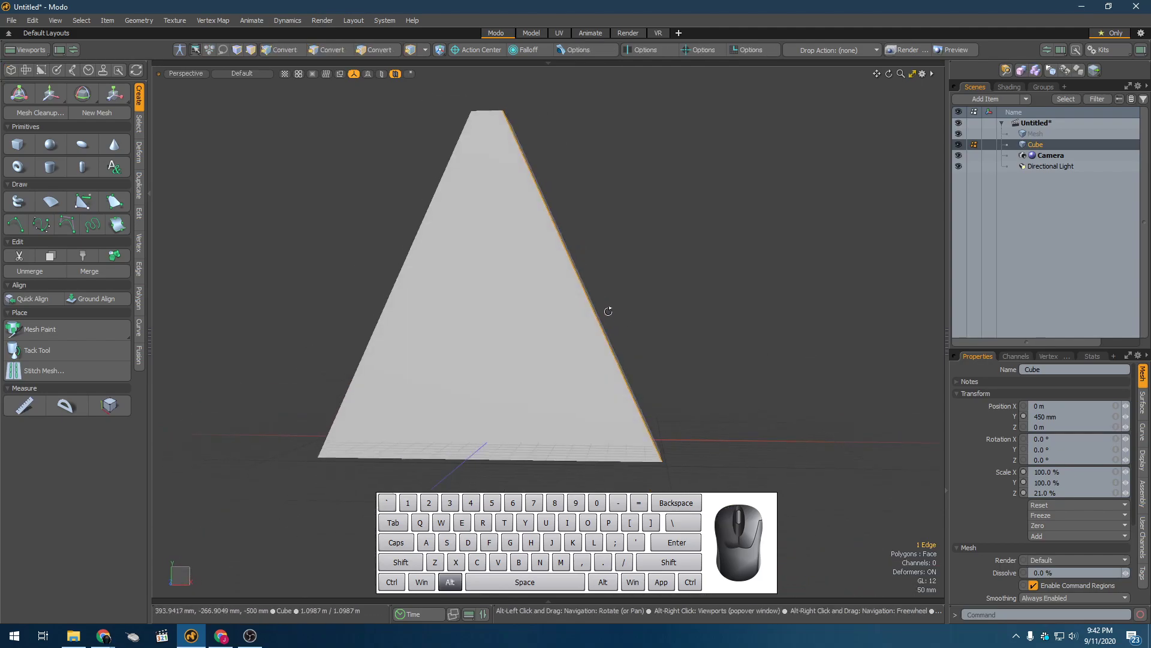
{"action": "left_click_drag", "start_coordinate": [573, 333], "coordinate": [587, 350], "text": "alt"}
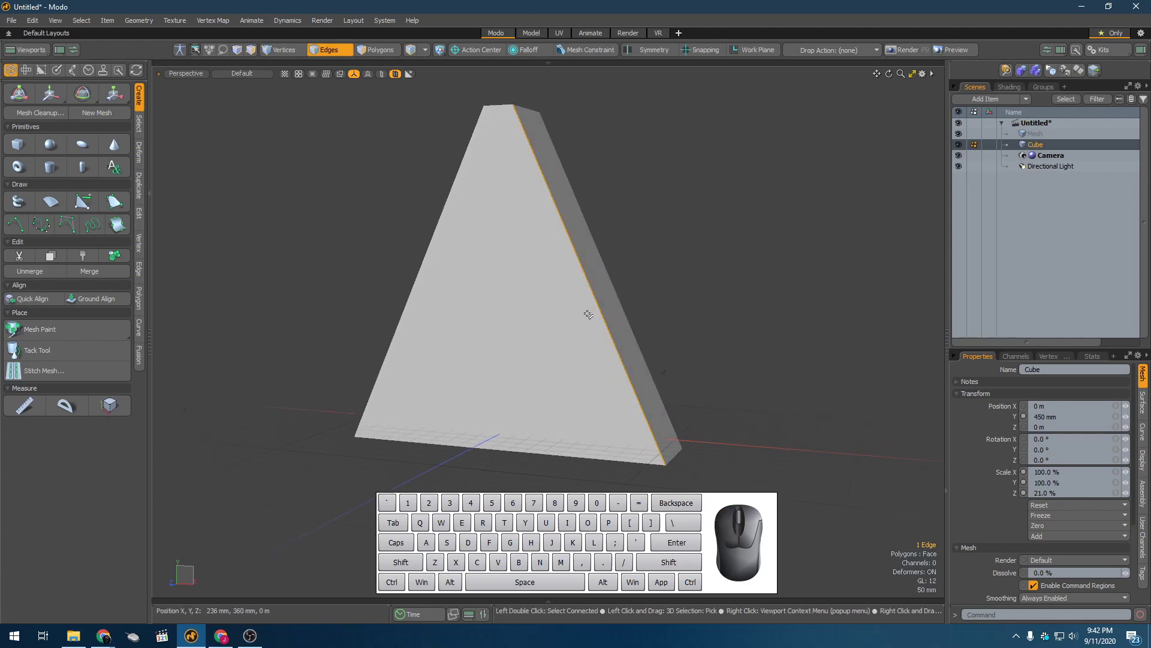
{"action": "left_click_drag", "start_coordinate": [486, 282], "coordinate": [499, 315], "text": "alt"}
{"action": "left_click_drag", "start_coordinate": [651, 315], "coordinate": [595, 320], "text": "alt"}
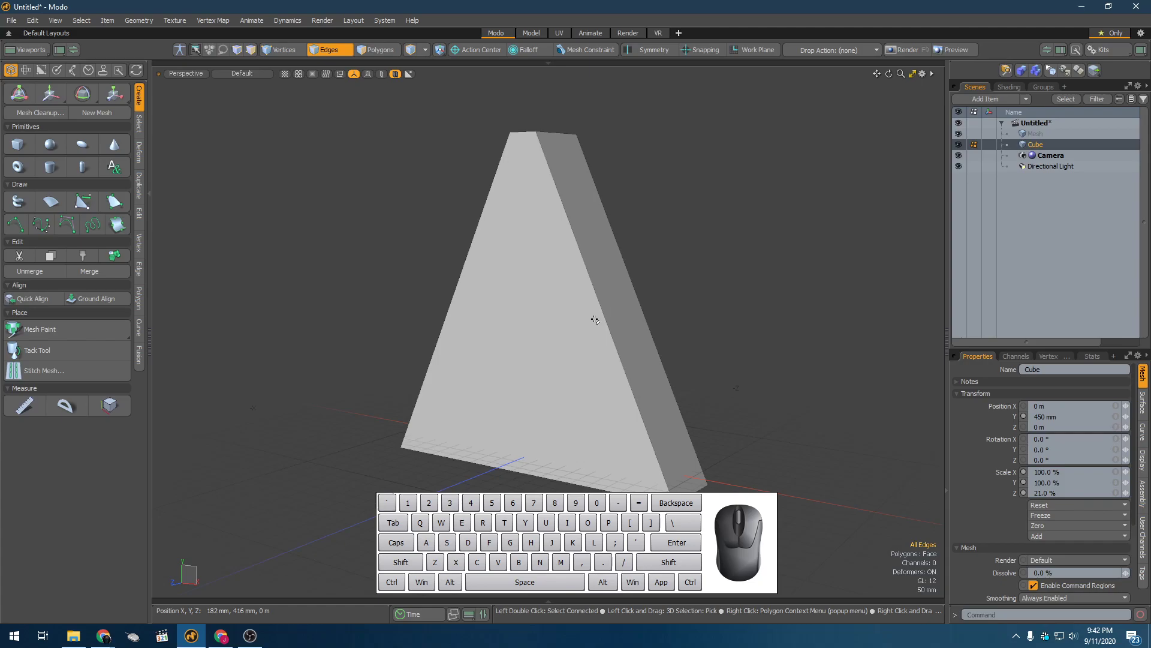
Switch to polygon selection and deselect the top polygon so that edits apply to all polygons
{"action": "key", "text": "3"}
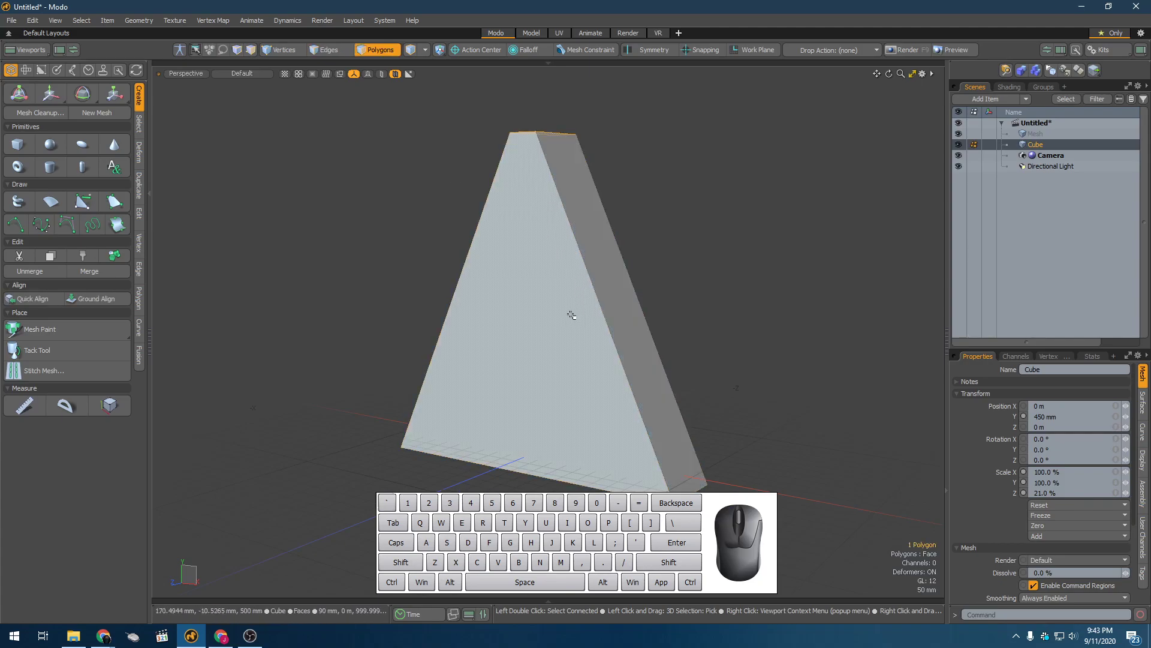
{"action": "left_click", "coordinate": [728, 231]}
{"action": "left_click_drag", "start_coordinate": [616, 281], "coordinate": [649, 277], "text": "alt"}
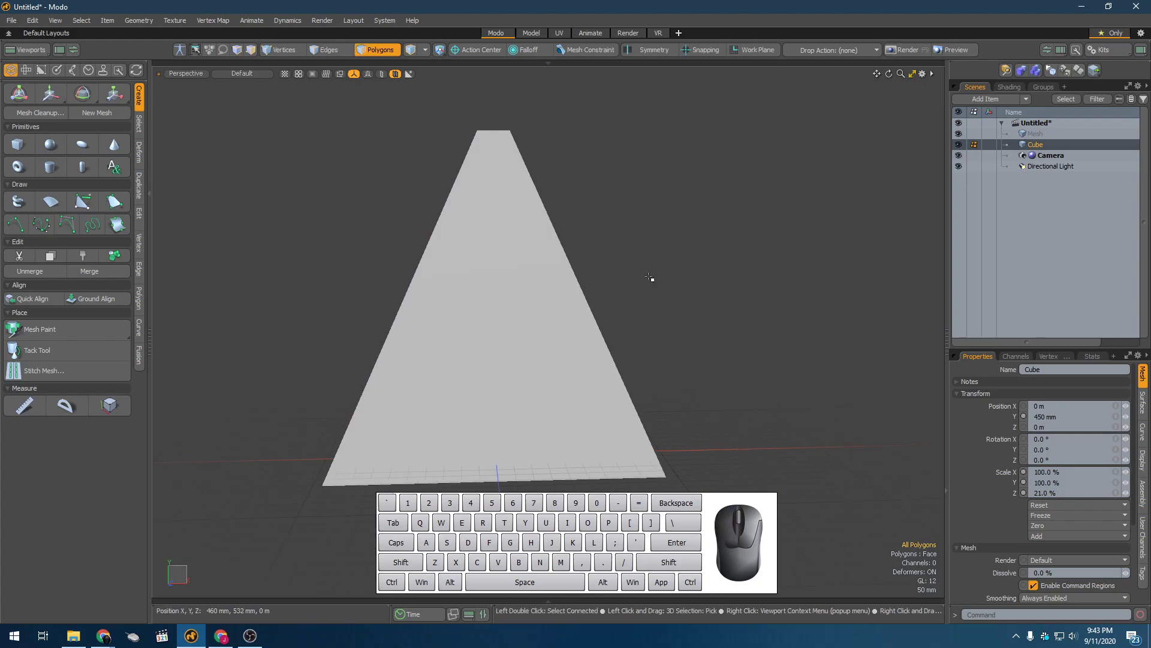
{"action": "left_click_drag", "start_coordinate": [643, 277], "coordinate": [570, 291], "text": "alt"}
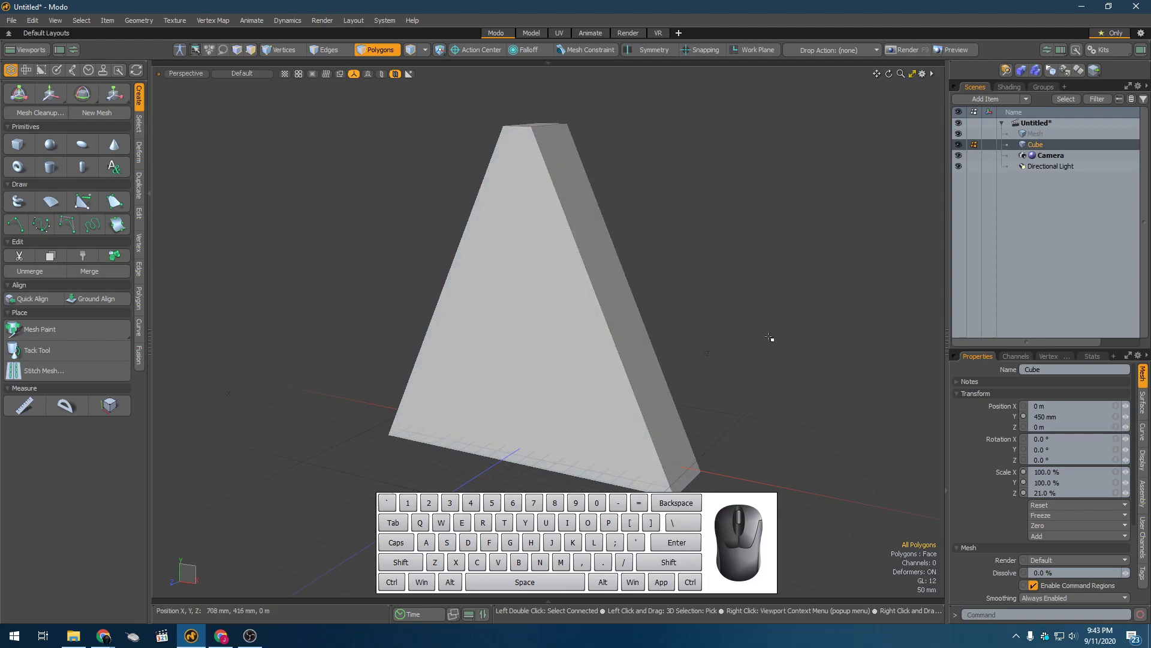
{"action": "key", "text": "shift"}
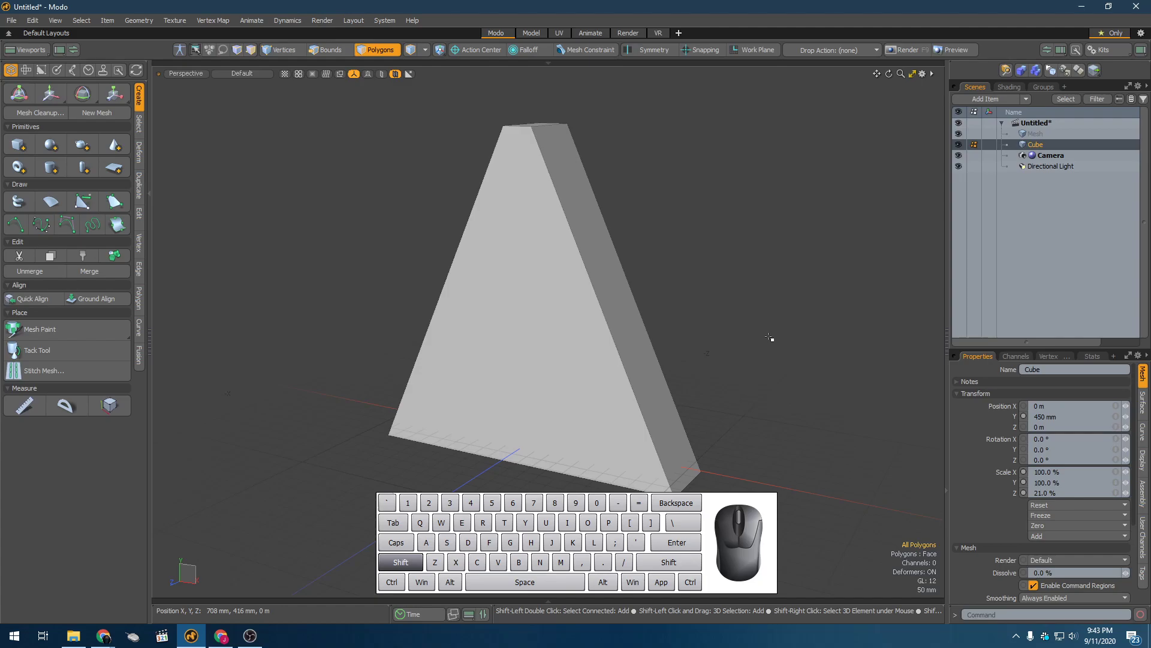
{"action": "key", "text": "shift+d"}
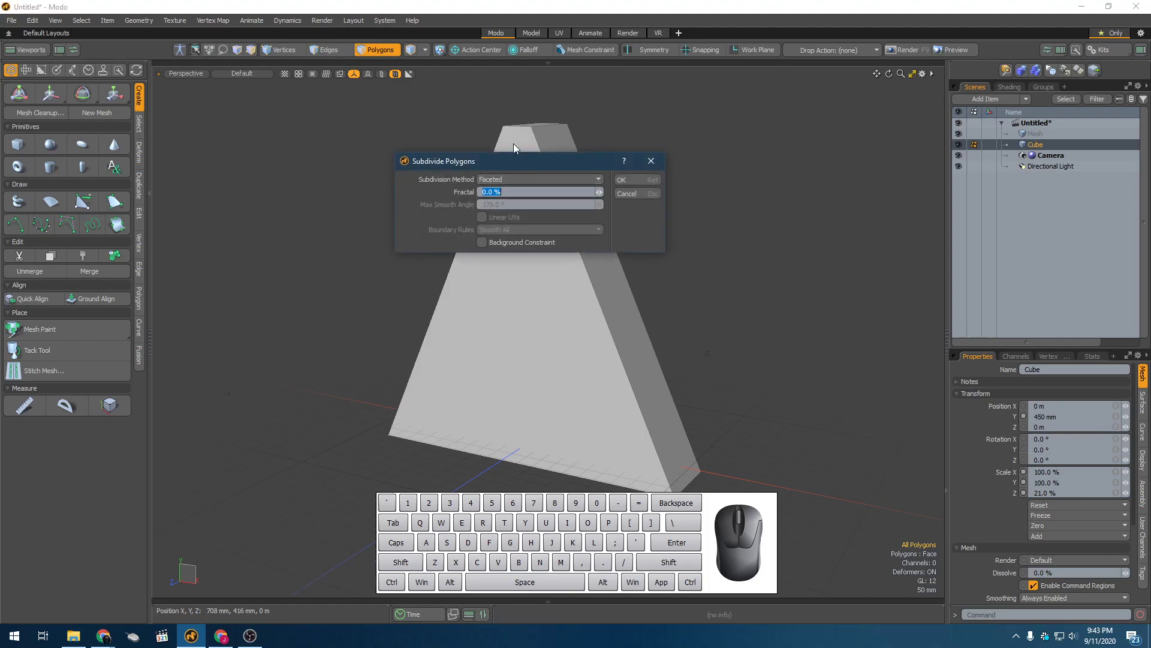
{"action": "left_click_drag", "start_coordinate": [489, 160], "coordinate": [373, 144]}
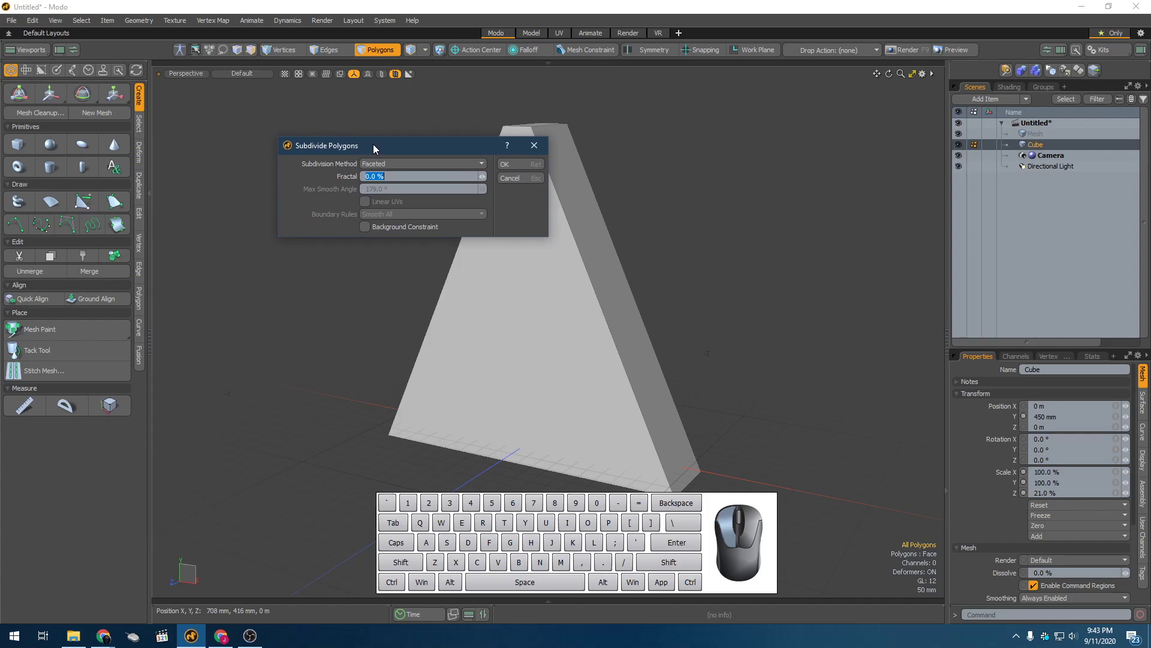
{"action": "left_click", "coordinate": [518, 178]}
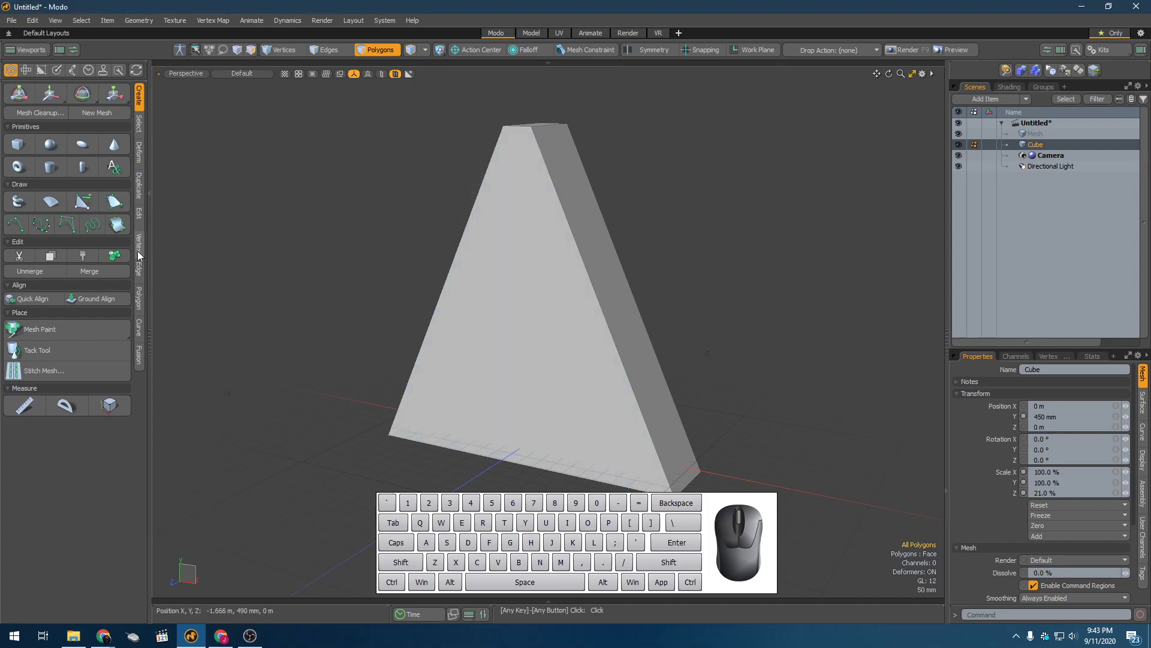
Subdivide all polygons of the tapered block with the Faceted subdivision method
{"action": "left_click", "coordinate": [138, 216]}
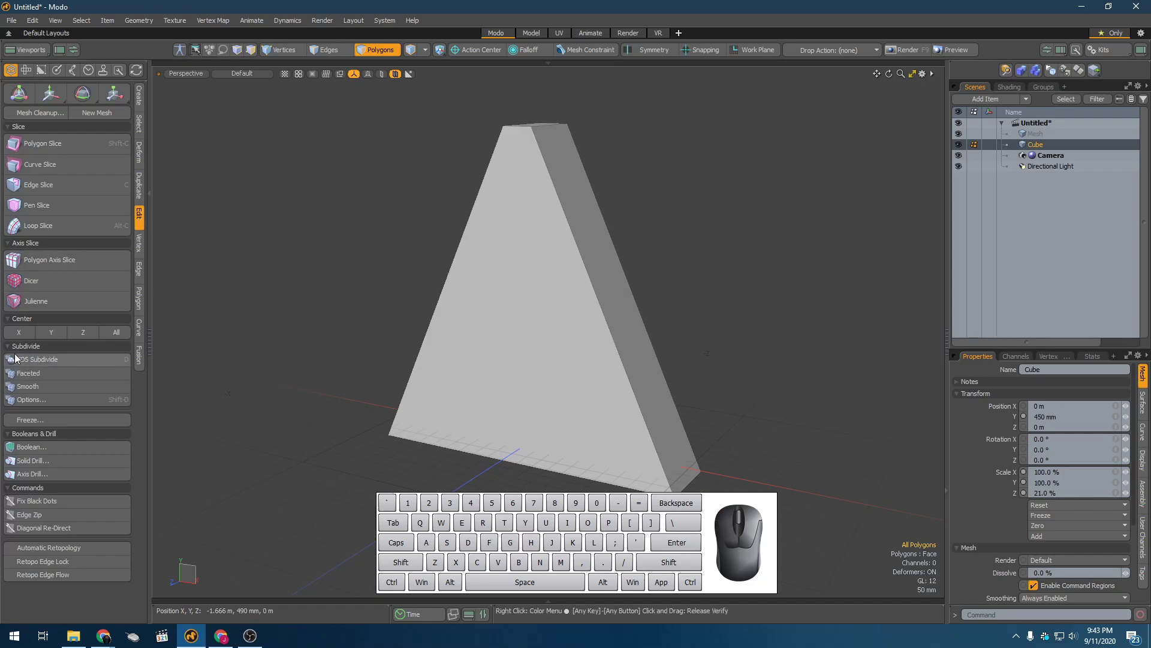
{"action": "left_click", "coordinate": [40, 401]}
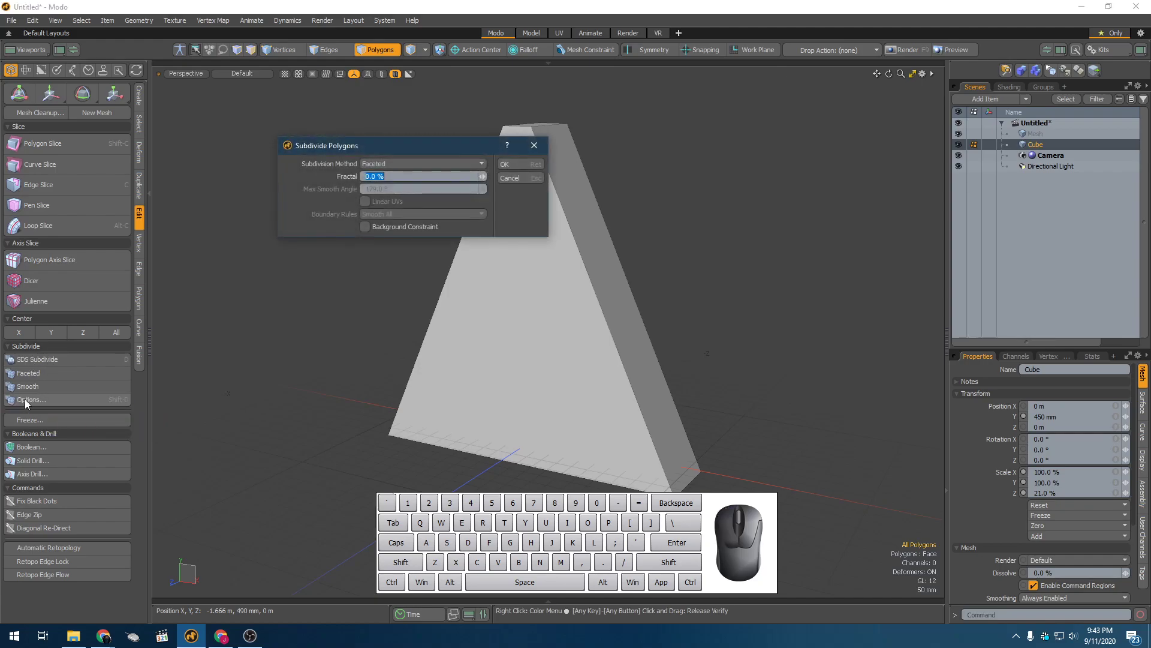
{"action": "left_click_drag", "start_coordinate": [378, 145], "coordinate": [250, 332]}
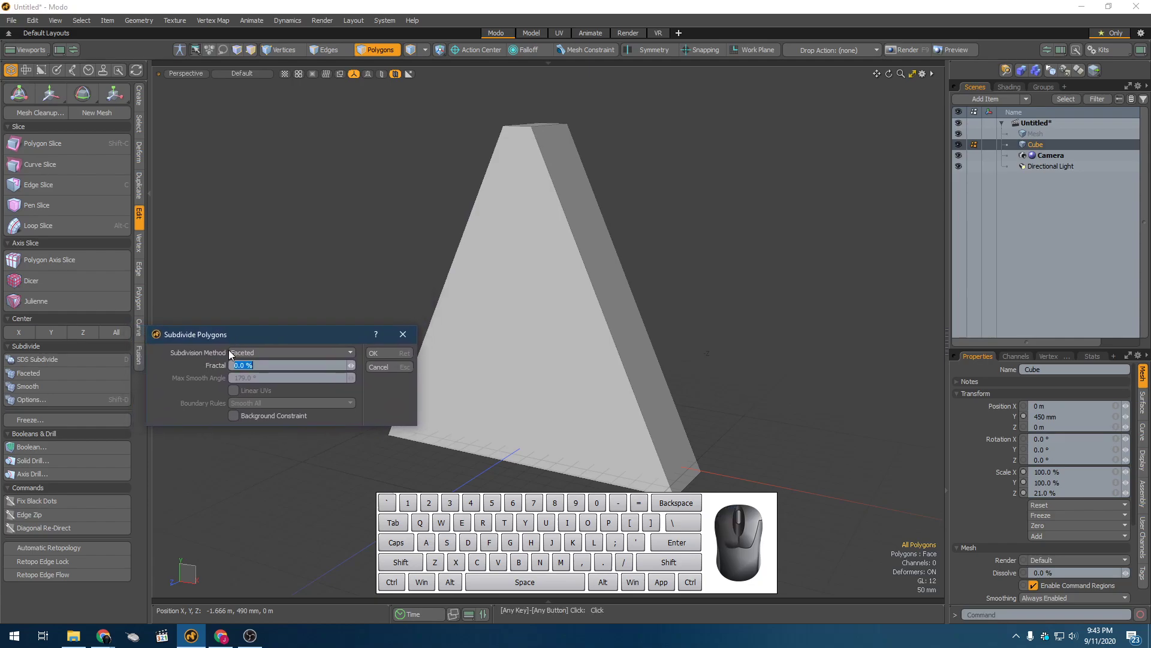
{"action": "left_click", "coordinate": [250, 352]}
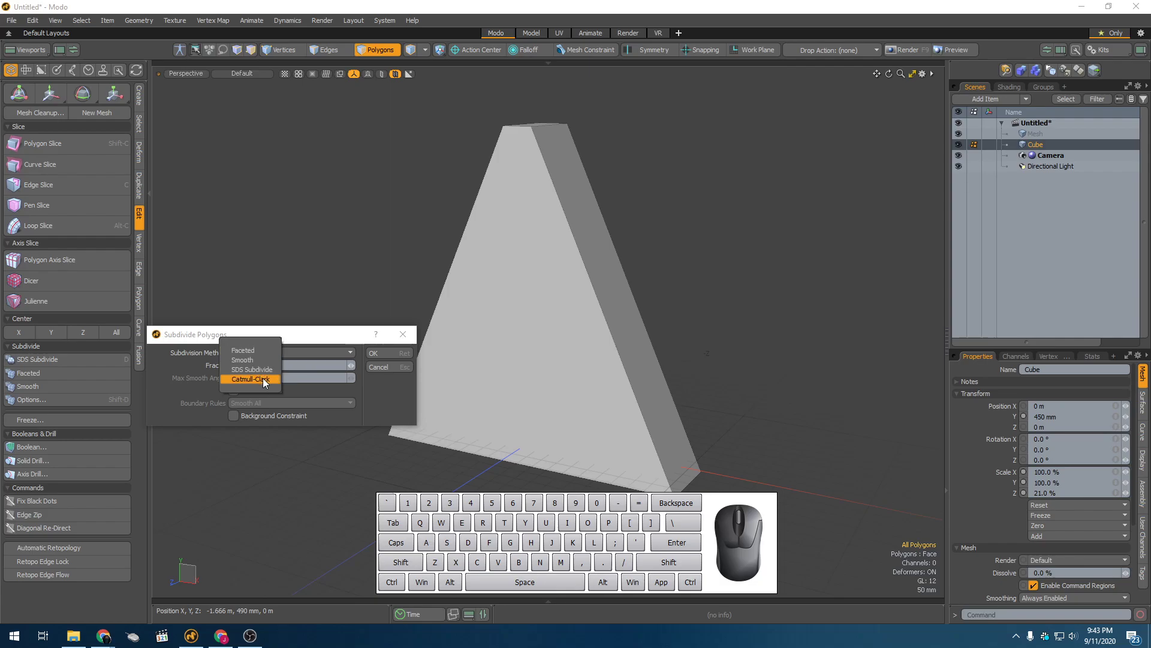
{"action": "left_click", "coordinate": [275, 350]}
{"action": "left_click_drag", "start_coordinate": [268, 332], "coordinate": [287, 158]}
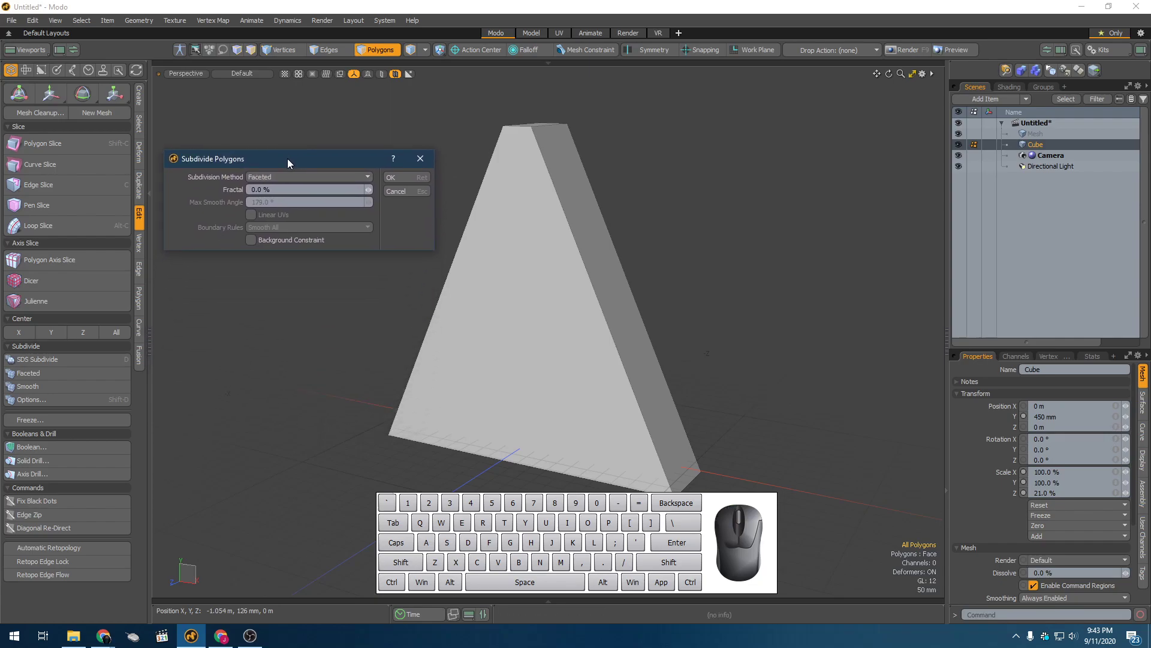
{"action": "left_click", "coordinate": [405, 180]}
Examine the subdivided block by selecting the midpoint vertices of the front face's four sides, and clear that selection
{"action": "mouse_move", "coordinate": [493, 236]}
{"action": "left_mouse_down", "text": "alt"}
{"action": "mouse_move", "coordinate": [427, 260]}
{"action": "mouse_move", "coordinate": [340, 256]}
{"action": "mouse_move", "coordinate": [548, 256]}
{"action": "mouse_move", "coordinate": [617, 239]}
{"action": "mouse_move", "coordinate": [614, 262]}
{"action": "mouse_move", "coordinate": [583, 259]}
{"action": "mouse_move", "coordinate": [596, 283]}
{"action": "mouse_move", "coordinate": [565, 294]}
{"action": "mouse_move", "coordinate": [596, 291]}
{"action": "mouse_move", "coordinate": [560, 282]}
{"action": "mouse_move", "coordinate": [516, 317]}
{"action": "mouse_move", "coordinate": [529, 286]}
{"action": "mouse_move", "coordinate": [573, 306]}
{"action": "left_mouse_up", "text": "alt"}
{"action": "key", "text": "4"}
{"action": "key", "text": "3"}
{"action": "key", "text": "2"}
{"action": "key", "text": "1"}
{"action": "left_click", "coordinate": [453, 307]}
{"action": "left_click_drag", "start_coordinate": [525, 204], "coordinate": [506, 229], "text": "alt"}
{"action": "left_click", "coordinate": [514, 169], "text": "shift"}
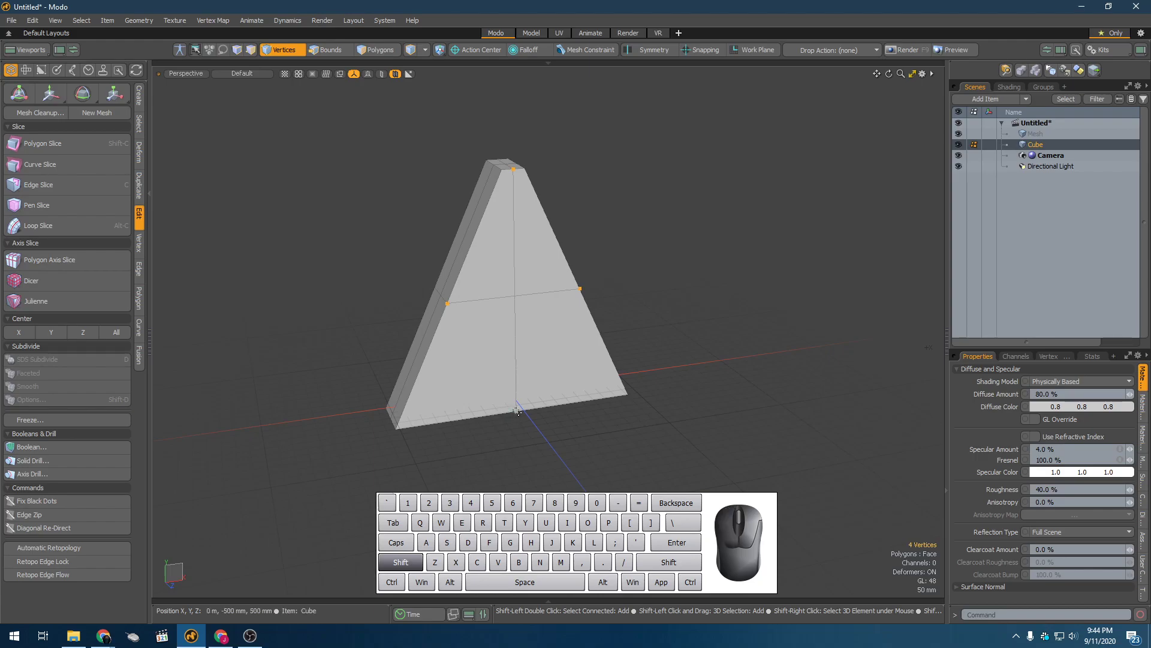
{"action": "scroll", "coordinate": [517, 411], "scroll_direction": "up", "scroll_amount": 4}
{"action": "left_click_drag", "start_coordinate": [542, 391], "coordinate": [475, 409], "text": "alt"}
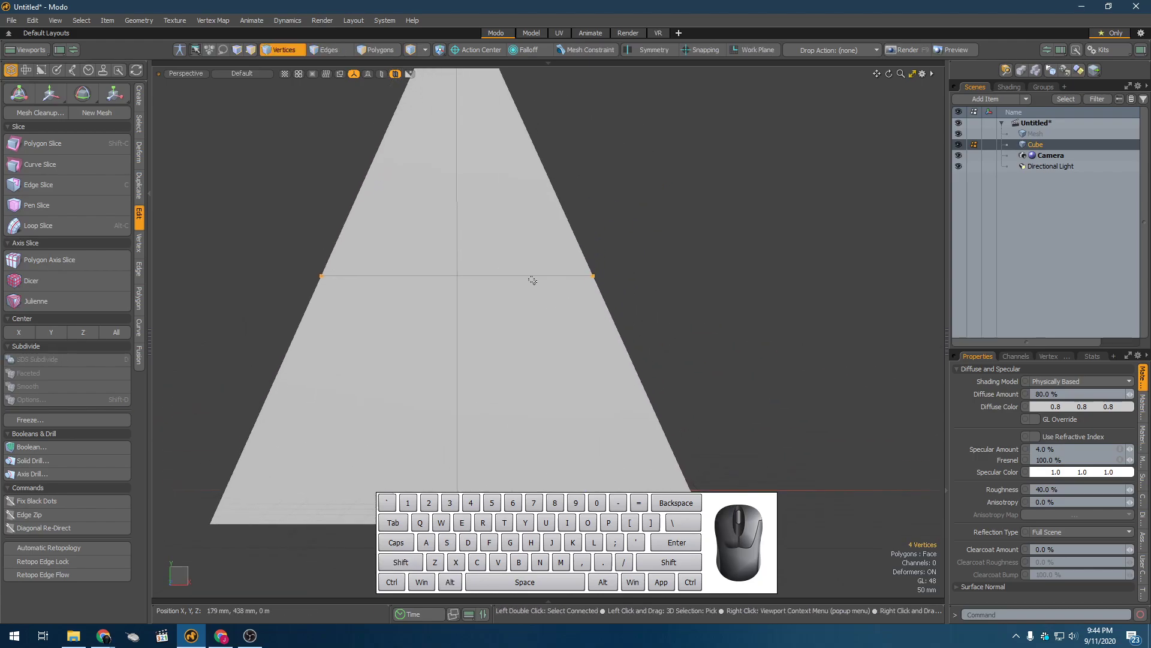
{"action": "scroll", "coordinate": [471, 300], "scroll_direction": "down", "scroll_amount": 5}
{"action": "scroll", "coordinate": [470, 300], "scroll_direction": "up", "scroll_amount": 3}
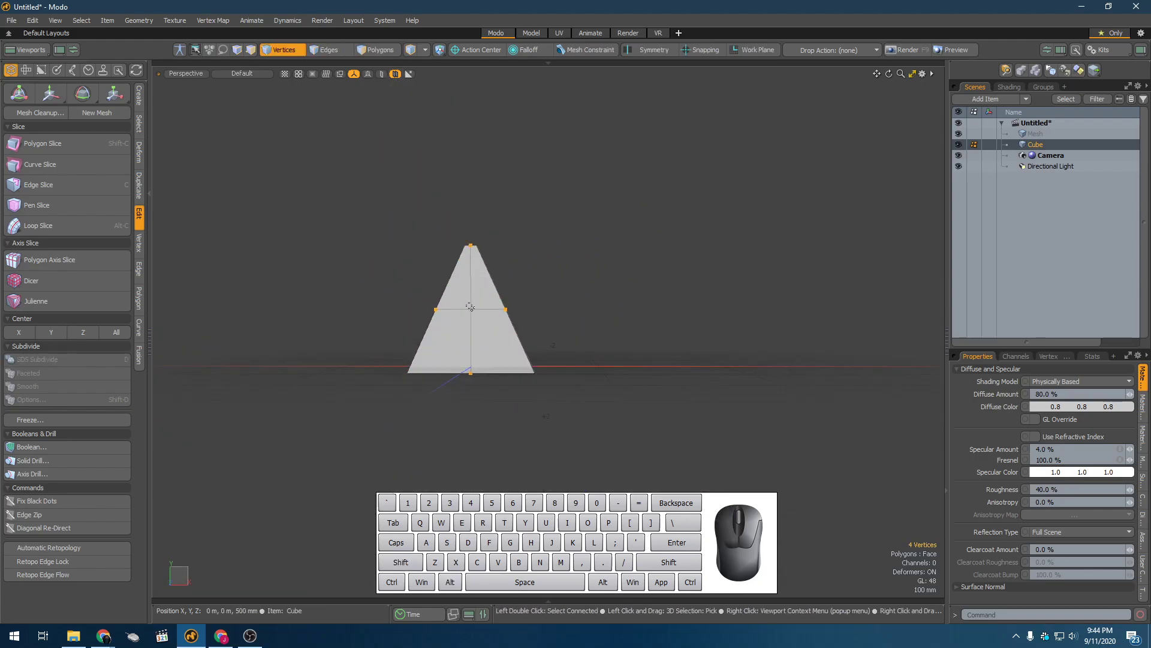
{"action": "left_click_drag", "start_coordinate": [514, 271], "coordinate": [543, 254], "text": "alt"}
{"action": "key", "text": "space"}
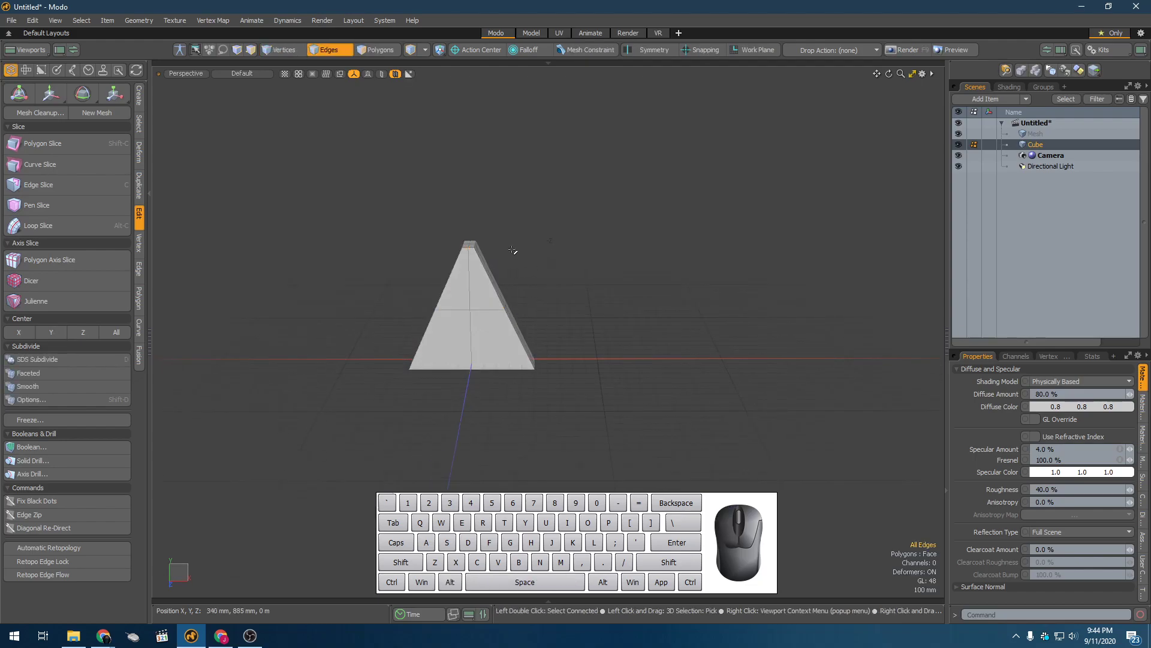
Add a unit sphere as a new mesh item and move it along X until it sits beside the tapered block
{"action": "left_click", "coordinate": [140, 102]}
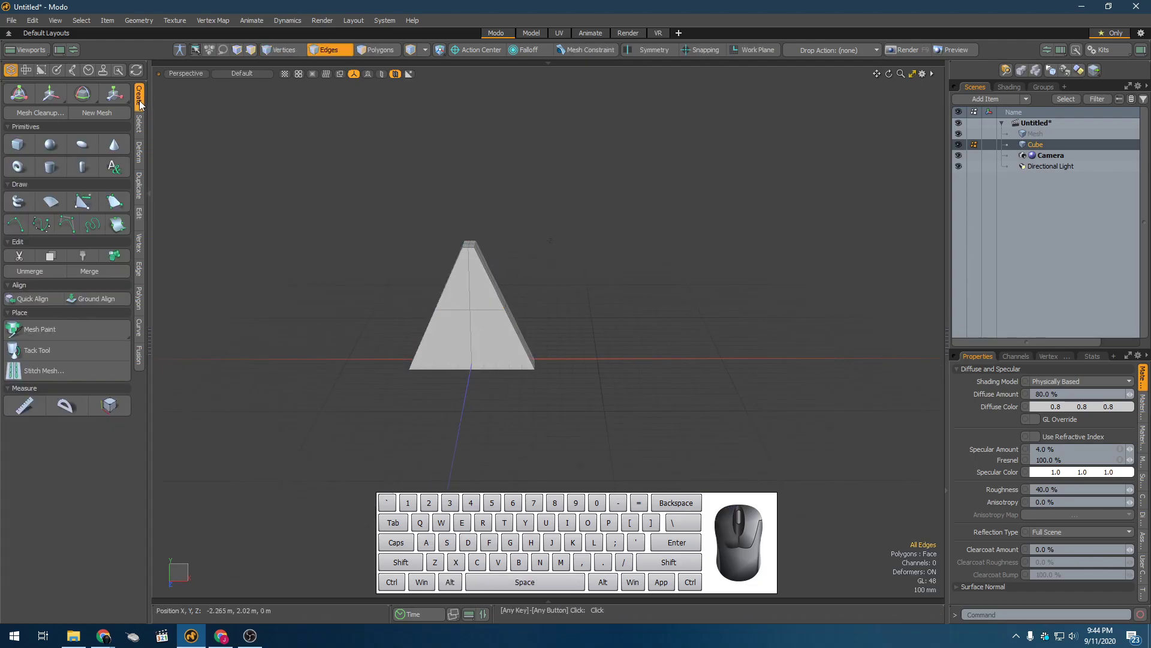
{"action": "key", "text": "shift"}
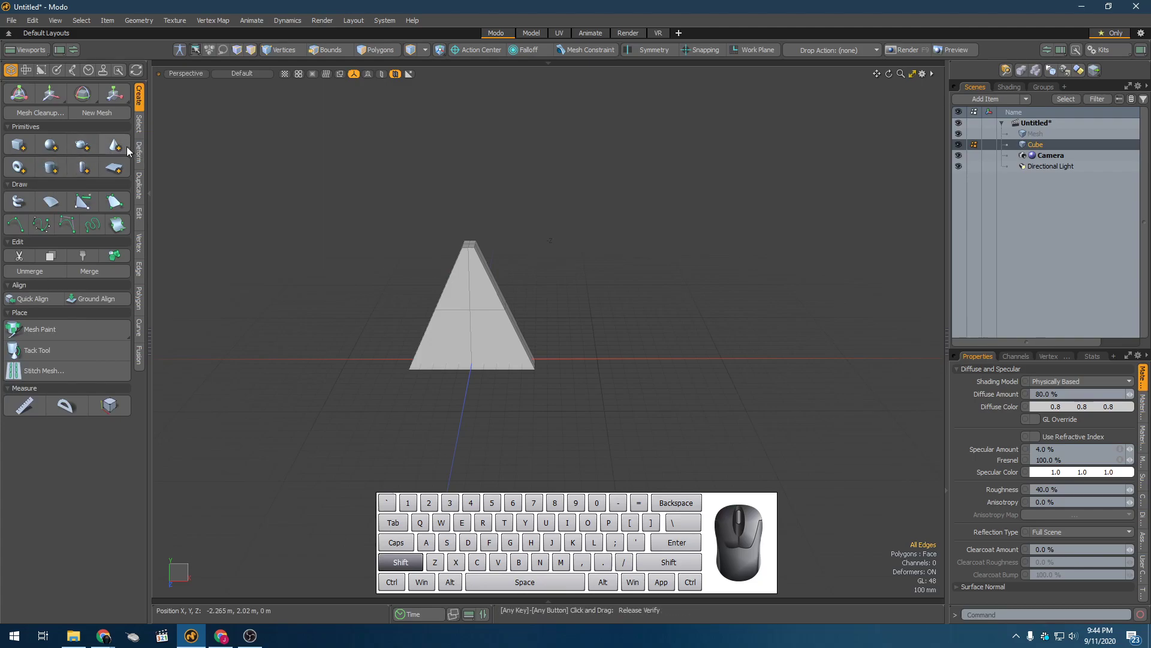
{"action": "left_click", "coordinate": [50, 145], "text": "shift"}
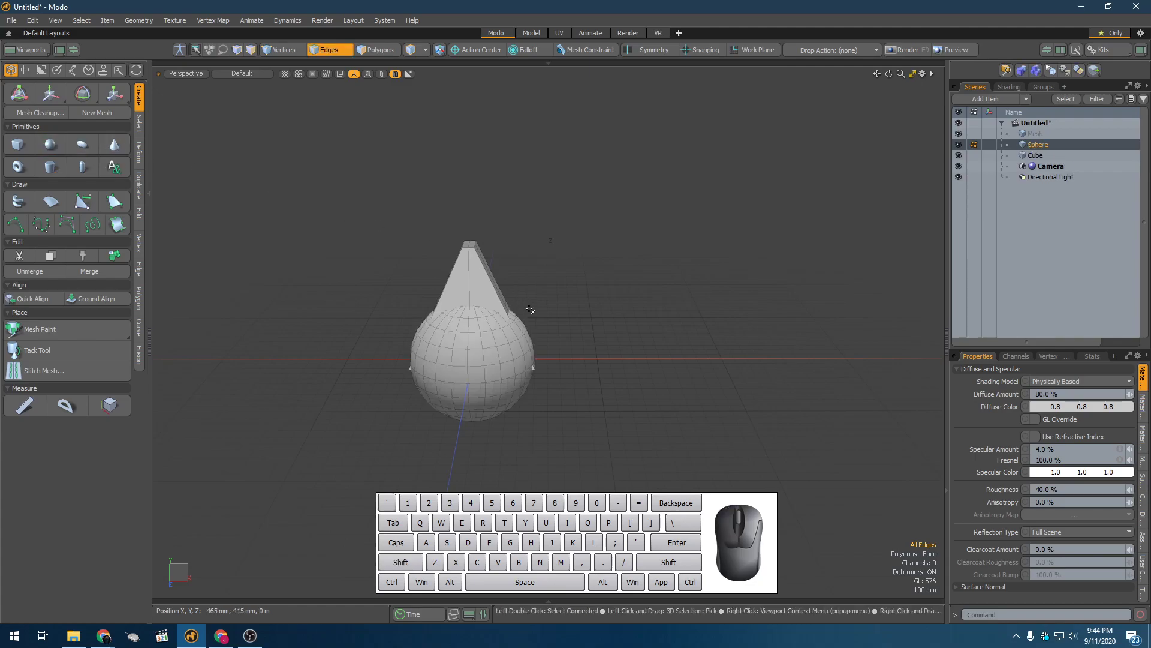
{"action": "key", "text": "5"}
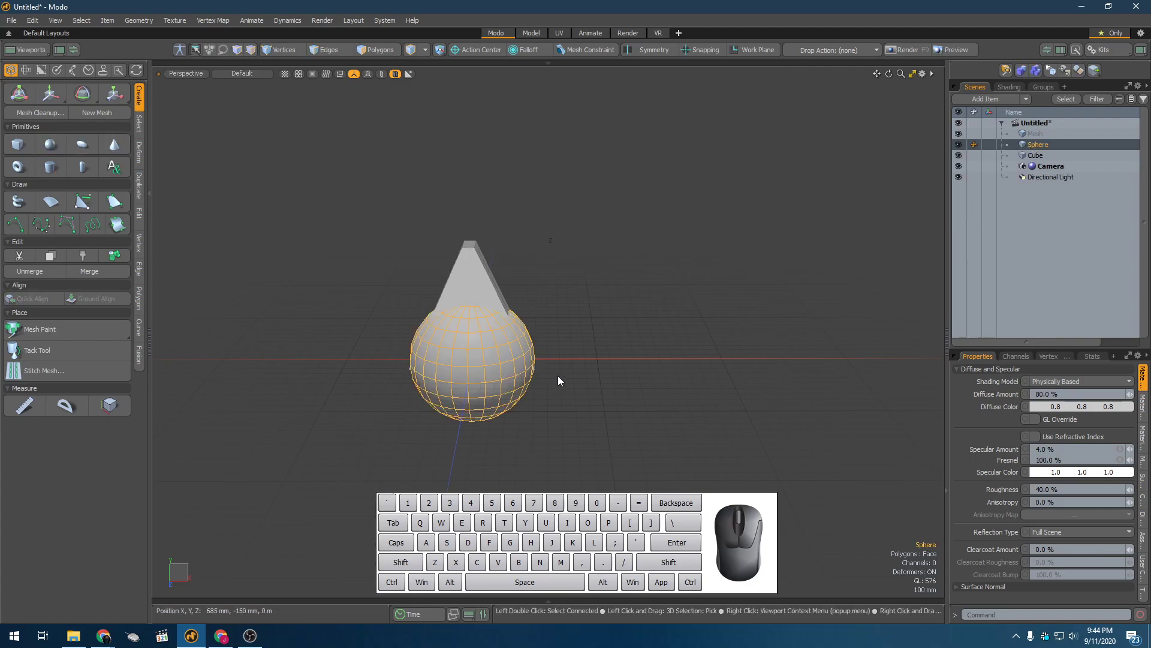
{"action": "key", "text": "w"}
{"action": "left_click_drag", "start_coordinate": [522, 358], "coordinate": [650, 354]}
{"action": "scroll", "coordinate": [712, 329], "scroll_direction": "up", "scroll_amount": 5}
{"action": "key", "text": "q"}
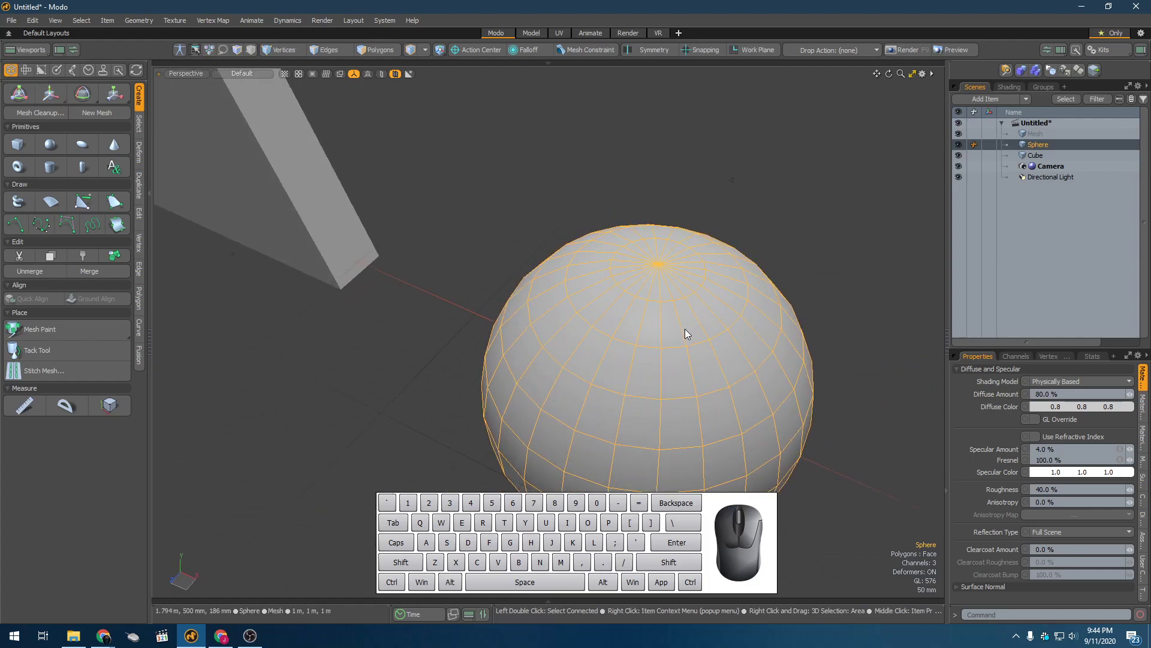
Subdivide all polygons of the sphere with the Faceted subdivision method
{"action": "key", "text": "3"}
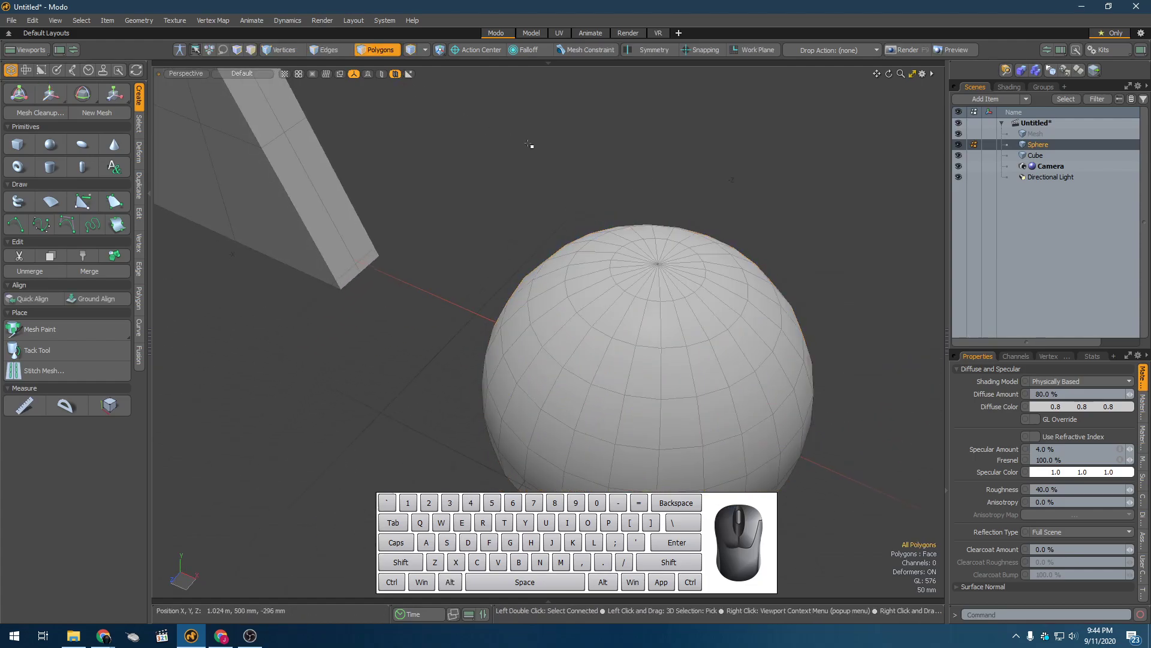
{"action": "left_click", "coordinate": [547, 301]}
{"action": "left_click", "coordinate": [505, 251]}
{"action": "key", "text": "shift+Tab"}
{"action": "left_click_drag", "start_coordinate": [528, 297], "coordinate": [551, 279], "text": "alt"}
{"action": "key", "text": "shift+Tab"}
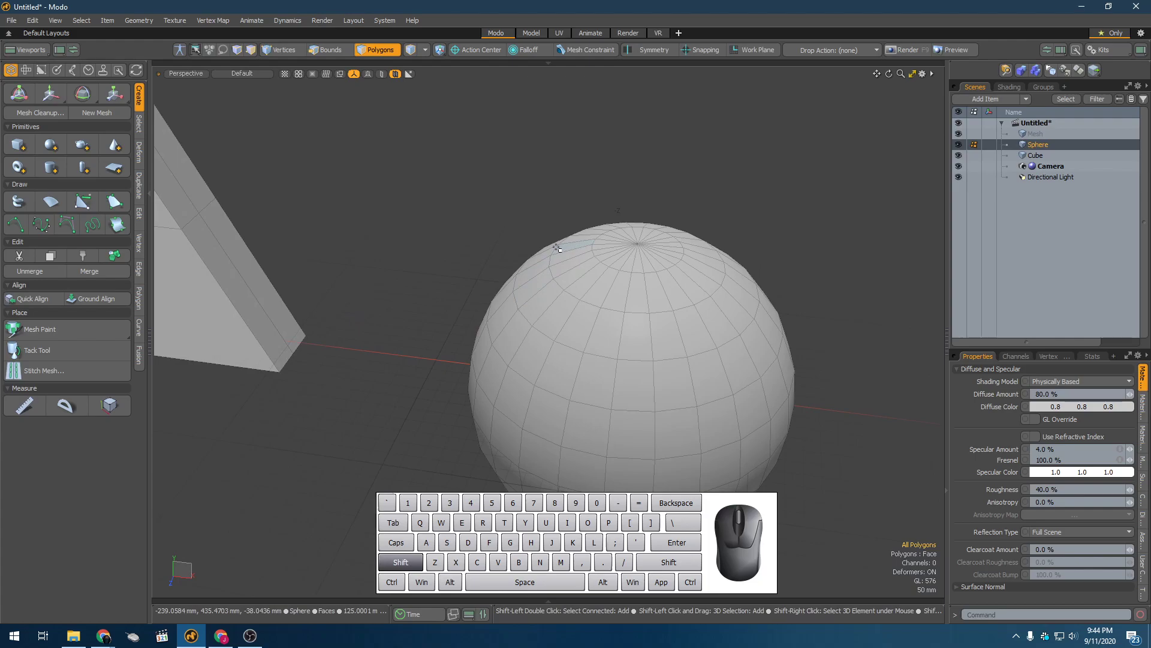
{"action": "key", "text": "shift+d"}
{"action": "left_click_drag", "start_coordinate": [277, 161], "coordinate": [402, 161]}
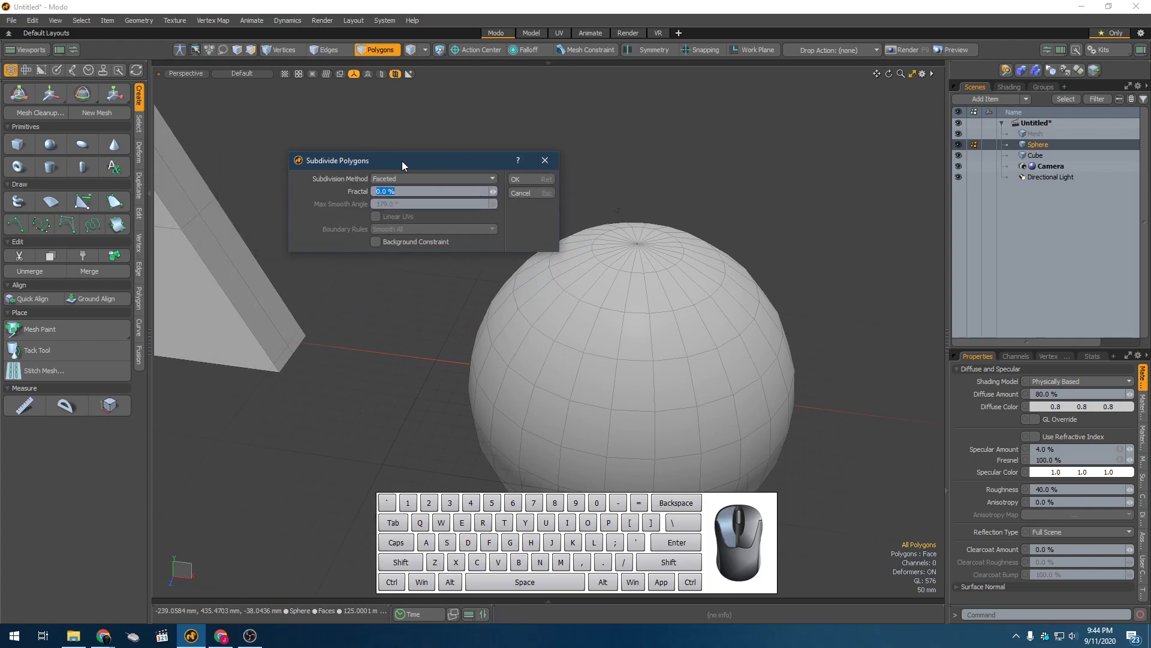
{"action": "left_click", "coordinate": [541, 175]}
{"action": "scroll", "coordinate": [646, 218], "scroll_direction": "up", "scroll_amount": 5}
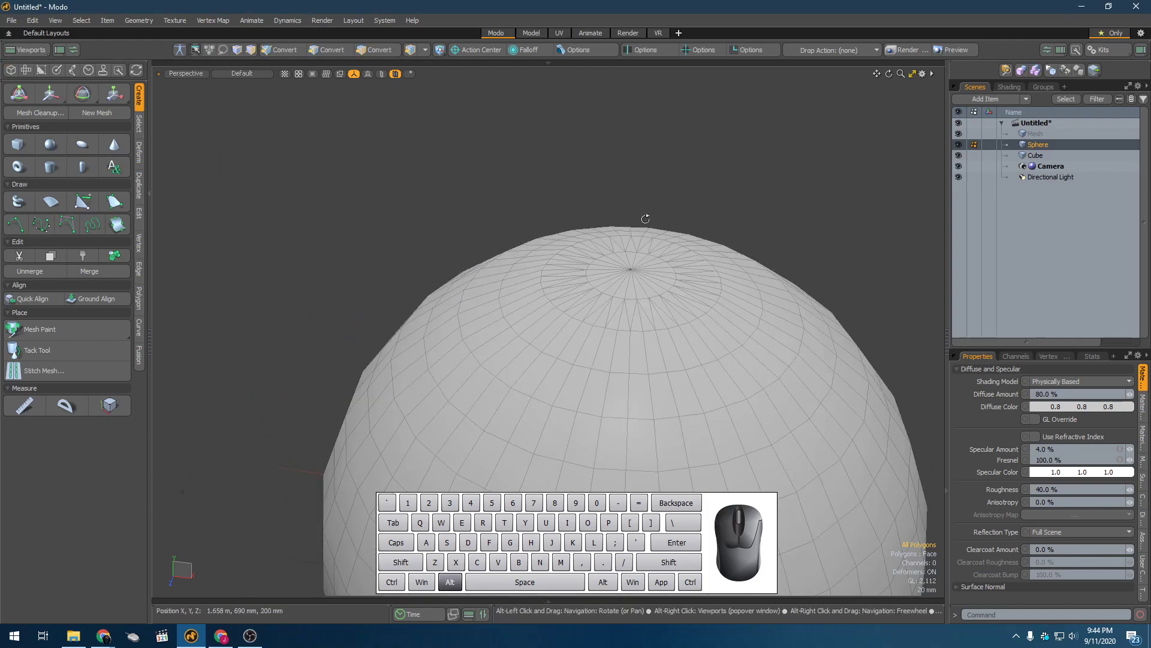
Examine the subdivided sphere by selecting a block of four neighbouring polygons and viewing the pole up close
{"action": "left_click_drag", "start_coordinate": [645, 218], "coordinate": [664, 295], "text": "alt"}
{"action": "mouse_move", "coordinate": [603, 396]}
{"action": "left_mouse_down"}
{"action": "mouse_move", "coordinate": [617, 414]}
{"action": "mouse_move", "coordinate": [597, 378]}
{"action": "left_mouse_up"}
{"action": "left_click", "coordinate": [582, 407], "text": "shift"}
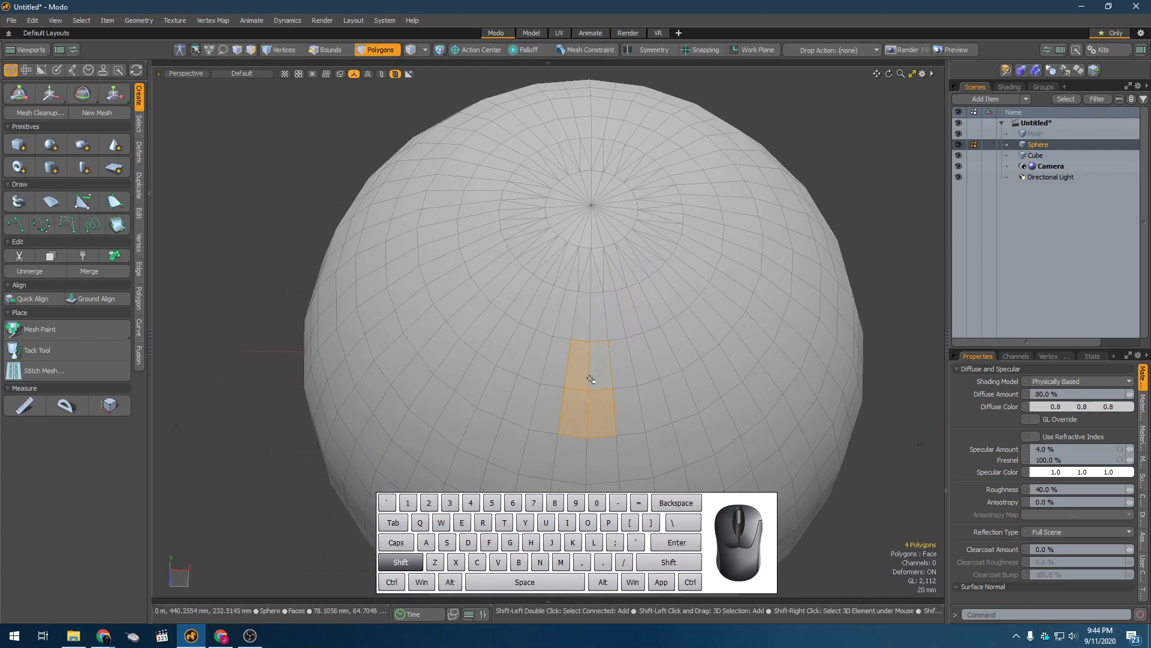
{"action": "scroll", "coordinate": [598, 309], "scroll_direction": "up", "scroll_amount": 5}
{"action": "left_click_drag", "start_coordinate": [609, 239], "coordinate": [559, 360], "text": "alt+shift"}
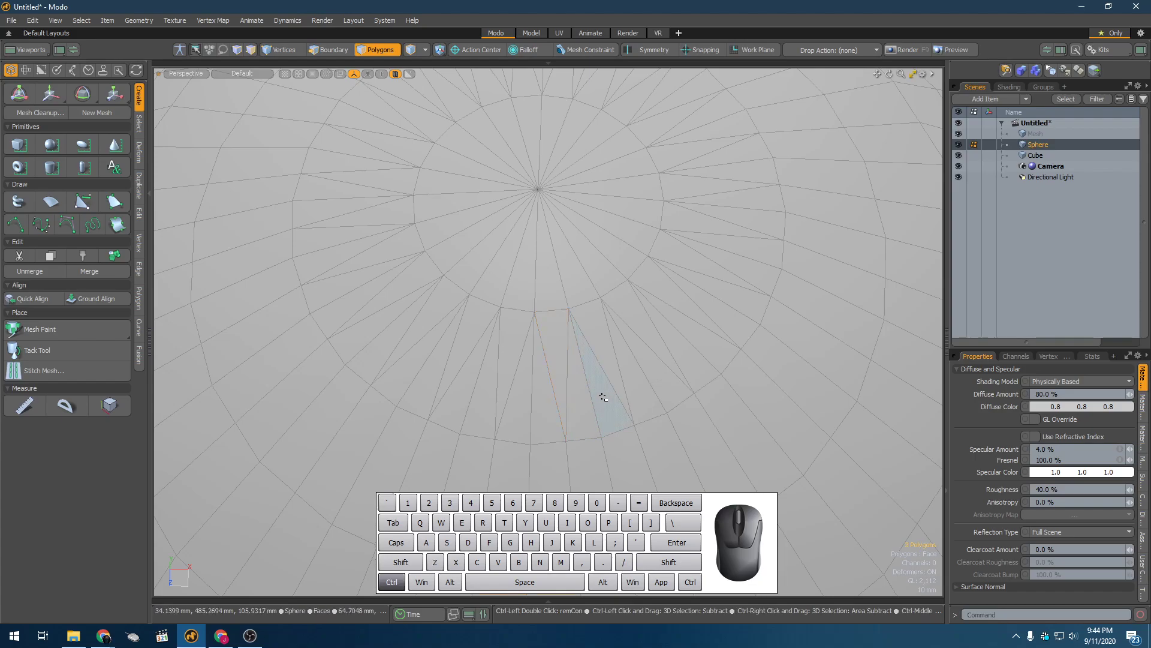
Undo the sphere's subdivision, then select one triangular polygon at its pole for inspection and clear the selection
{"action": "key", "text": "ctrl+z"}
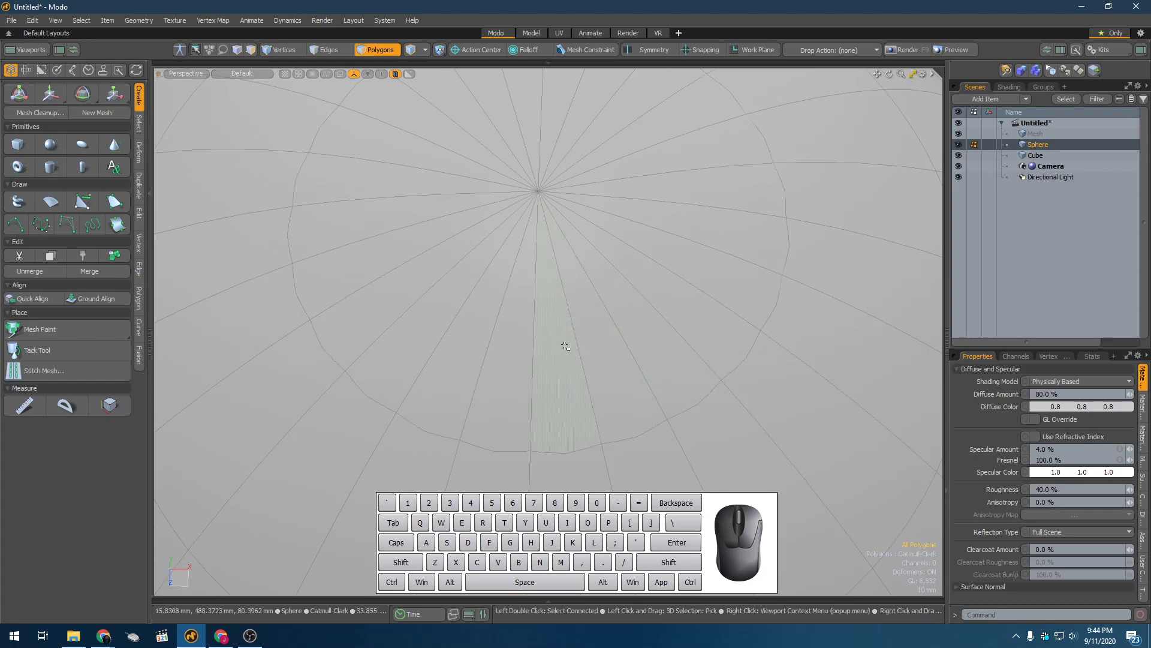
{"action": "right_click", "coordinate": [565, 346]}
{"action": "left_click", "coordinate": [645, 364]}
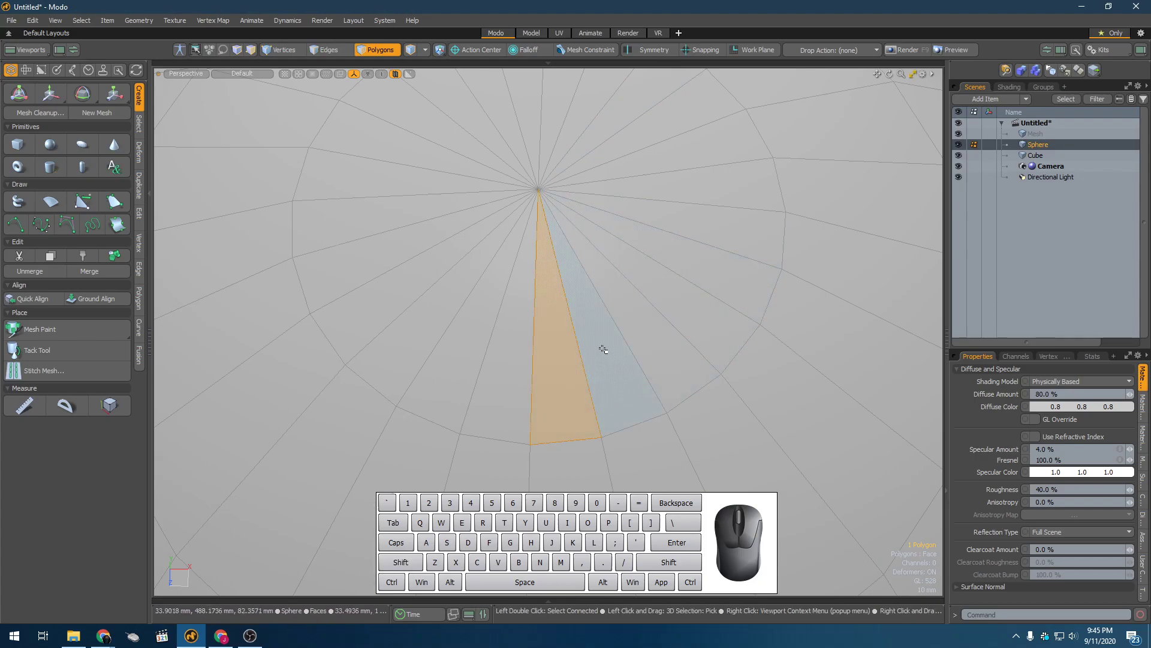
{"action": "scroll", "coordinate": [546, 337], "scroll_direction": "down", "scroll_amount": 5}
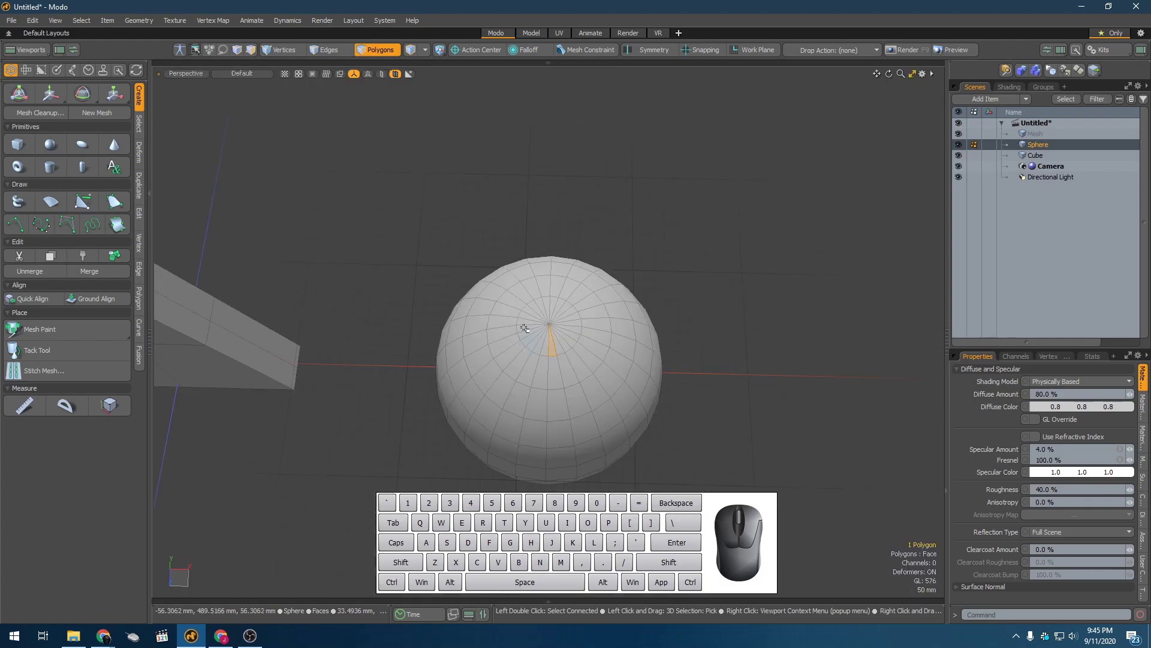
{"action": "scroll", "coordinate": [481, 276], "scroll_direction": "up", "scroll_amount": 3}
{"action": "left_click_drag", "start_coordinate": [467, 250], "coordinate": [430, 207], "text": "alt+shift"}
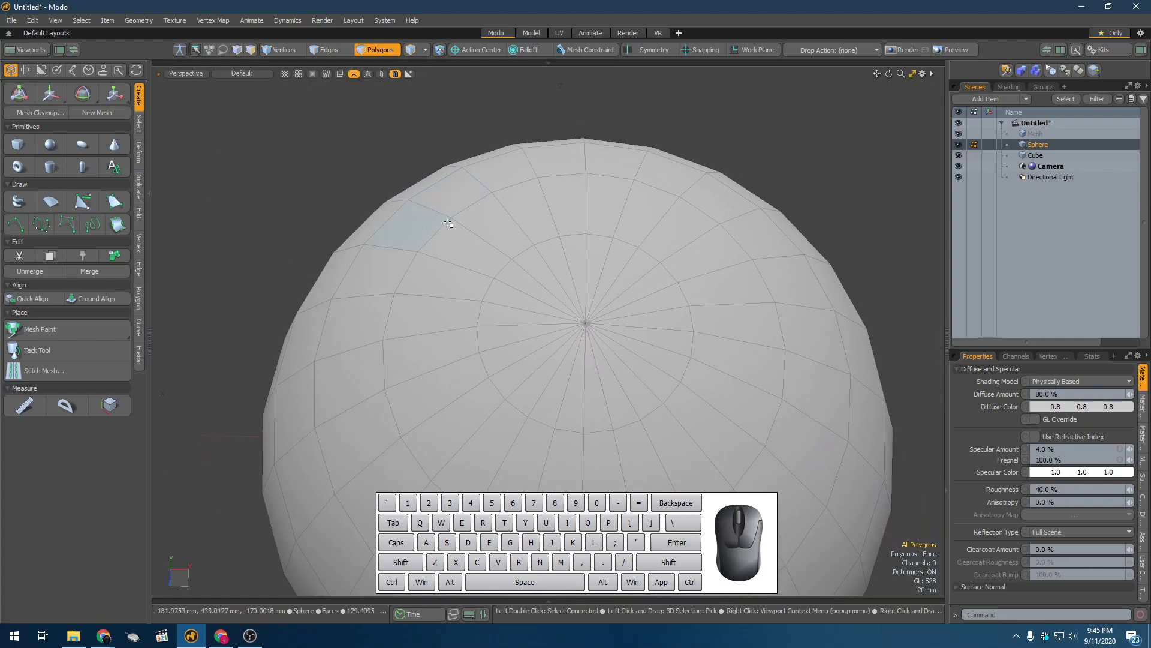
Subdivide all polygons of the sphere again with the Faceted method and inspect the mesh around its pole
{"action": "key", "text": "shift+d"}
{"action": "left_click", "coordinate": [518, 178]}
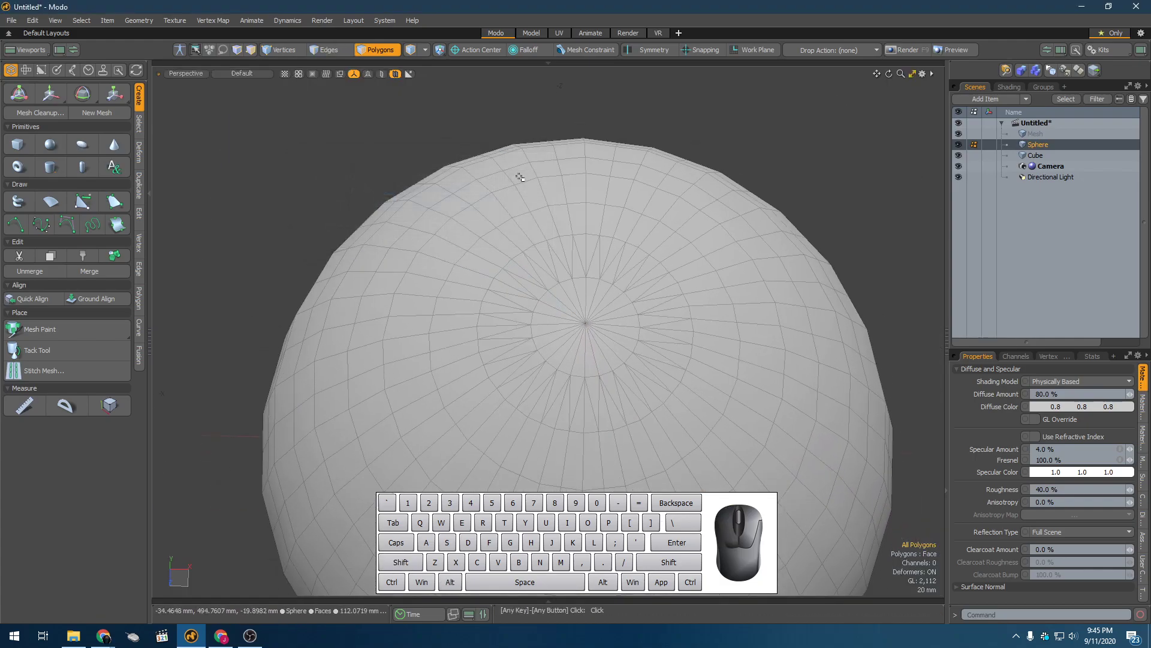
{"action": "scroll", "coordinate": [586, 396], "scroll_direction": "up", "scroll_amount": 3}
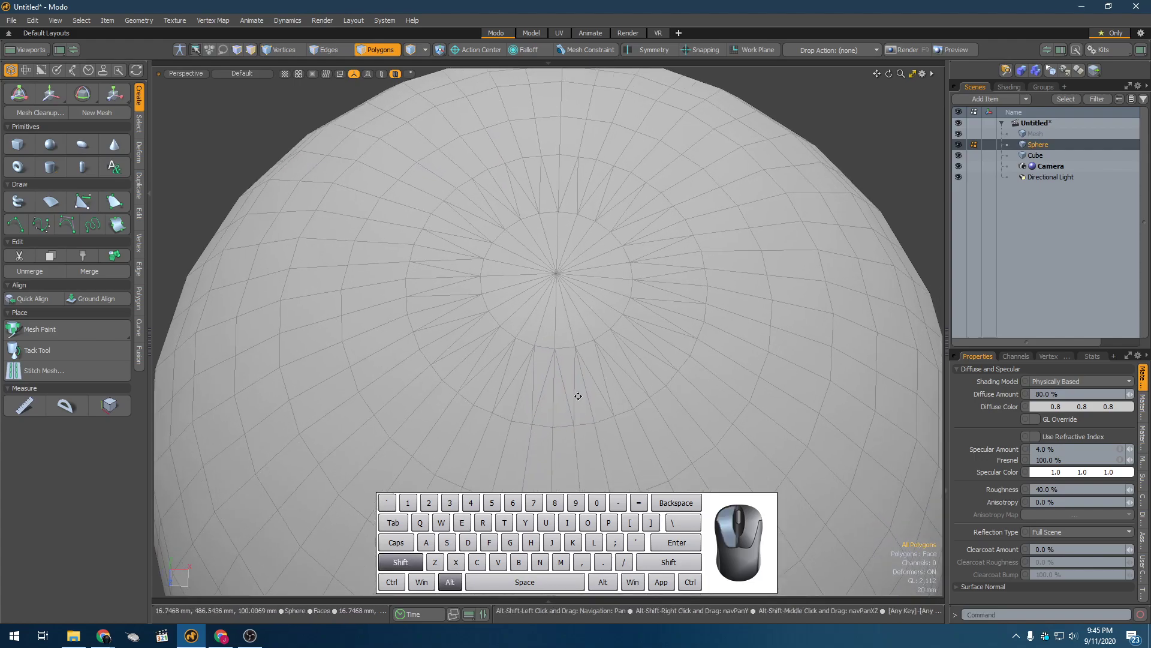
{"action": "left_click_drag", "start_coordinate": [586, 396], "coordinate": [531, 362], "text": "alt"}
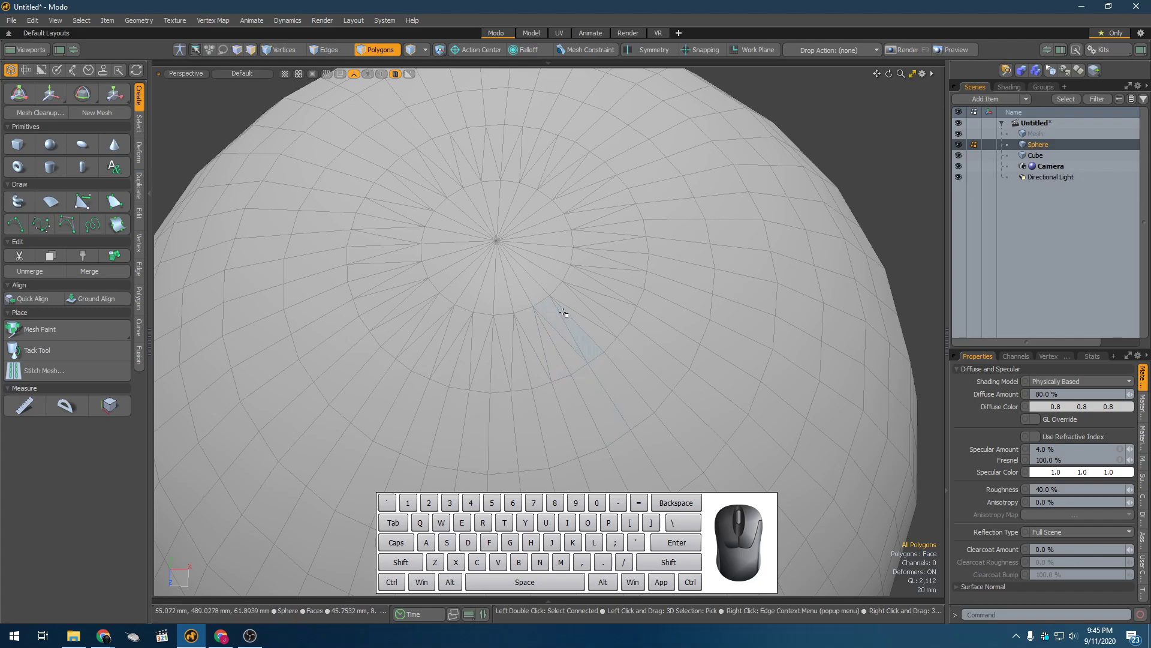
{"action": "key", "text": "space"}
{"action": "key", "text": "space"}
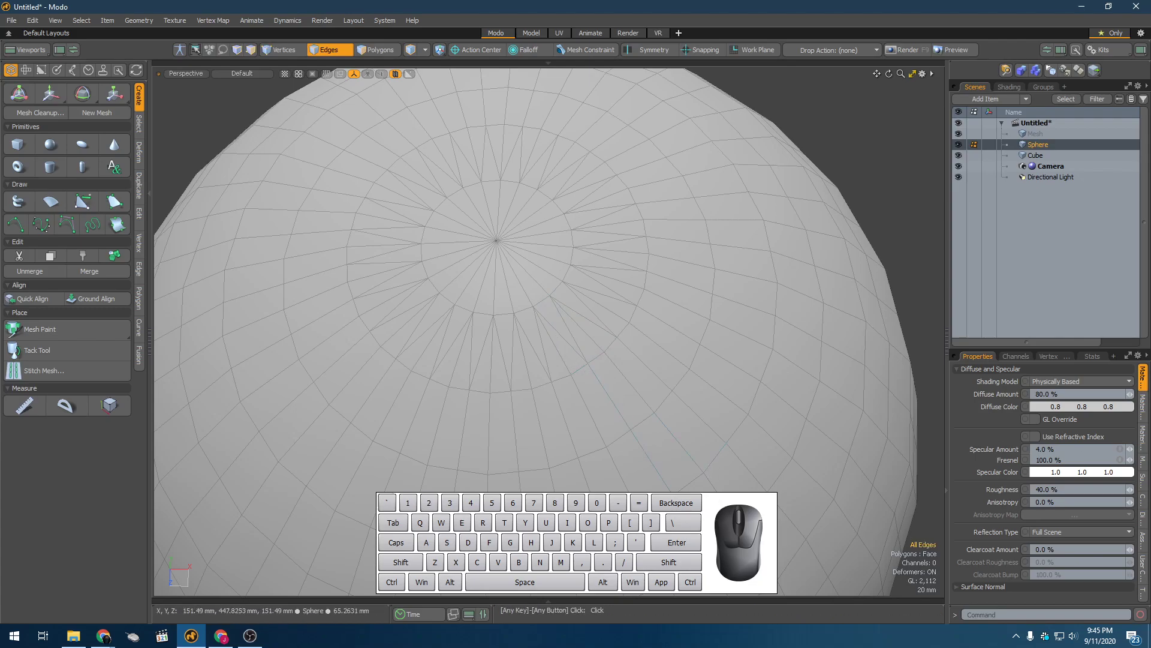
Add a cylinder and a second sphere as new mesh items, and move the new sphere along X beside the subdivided one
{"action": "scroll", "coordinate": [616, 283], "scroll_direction": "down", "scroll_amount": 4}
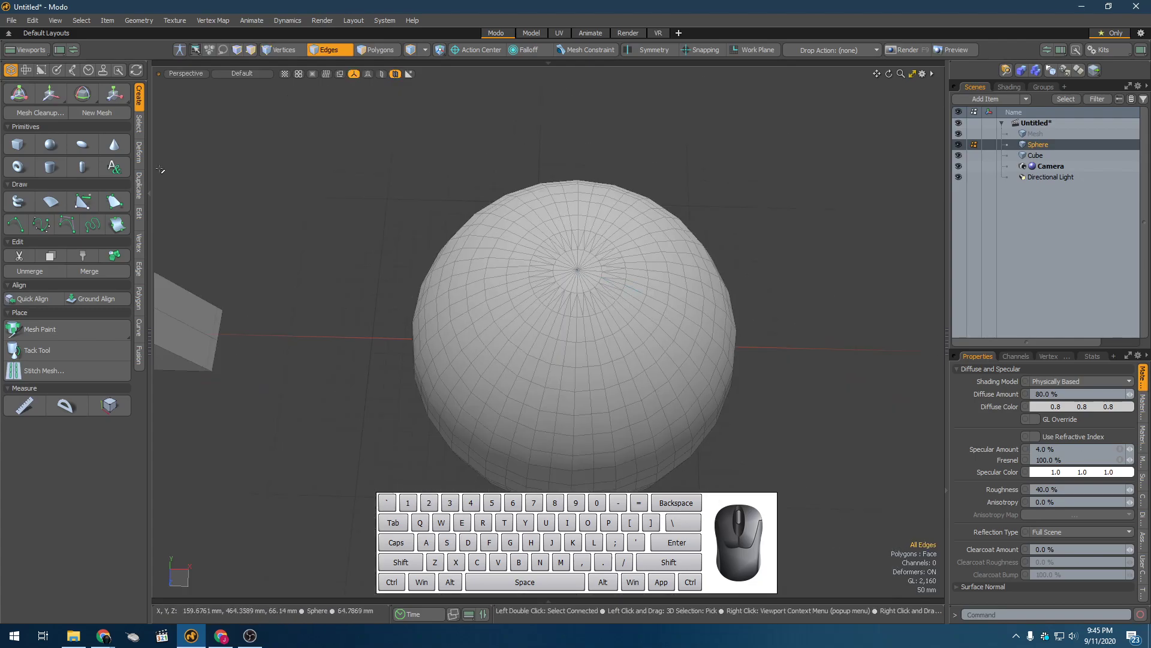
{"action": "key", "text": "shift+z"}
{"action": "key", "text": "shift+z"}
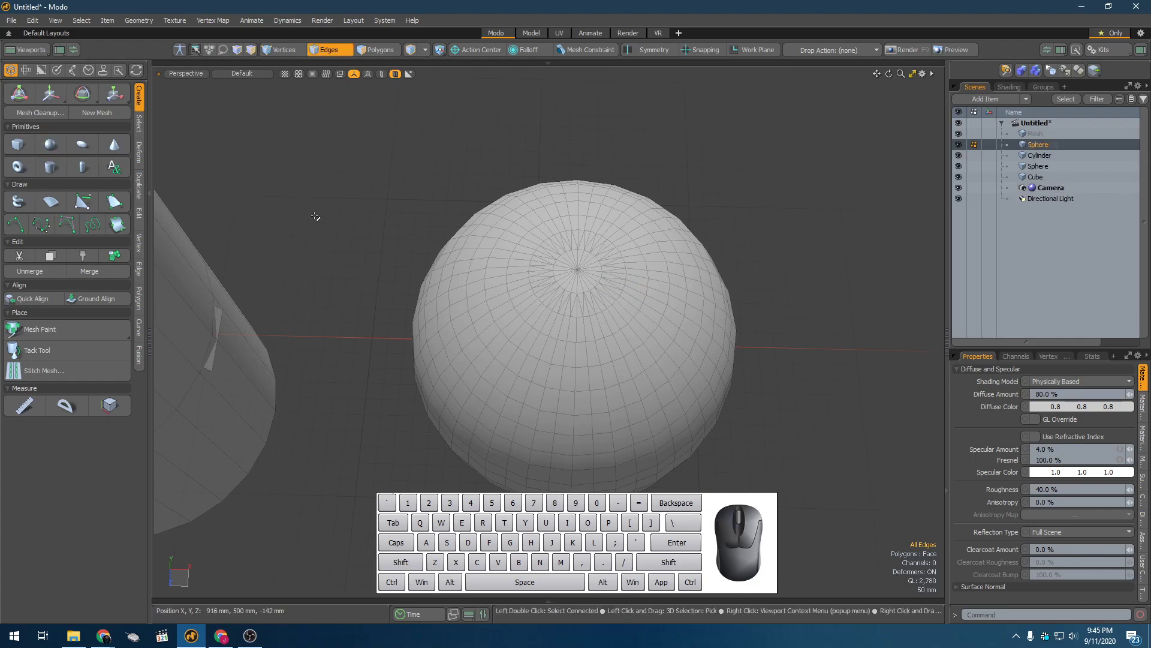
{"action": "scroll", "coordinate": [316, 232], "scroll_direction": "down", "scroll_amount": 3}
{"action": "key", "text": "w"}
{"action": "left_click_drag", "start_coordinate": [229, 287], "coordinate": [547, 278]}
{"action": "scroll", "coordinate": [548, 278], "scroll_direction": "up", "scroll_amount": 3}
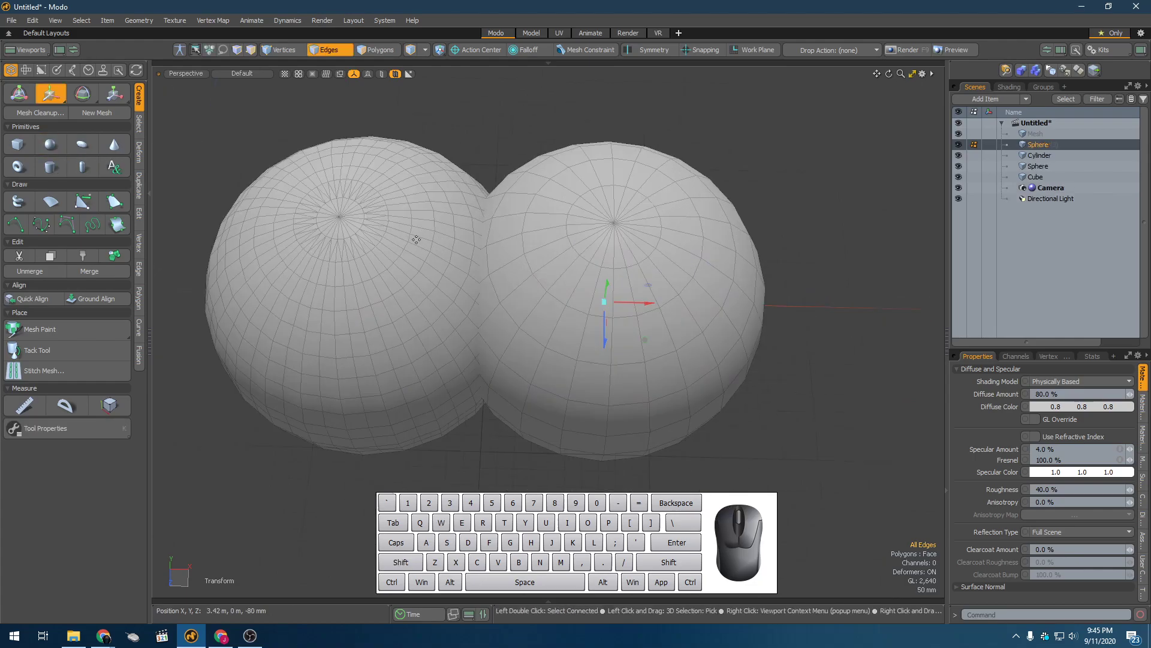
Compare the subdivided sphere with the plain one, selecting individual polygons around the subdivided sphere's pole
{"action": "left_click", "coordinate": [396, 233]}
{"action": "left_click_drag", "start_coordinate": [378, 237], "coordinate": [472, 342], "text": "alt+shift"}
{"action": "key", "text": "space"}
{"action": "scroll", "coordinate": [498, 357], "scroll_direction": "up", "scroll_amount": 3}
{"action": "key", "text": "space"}
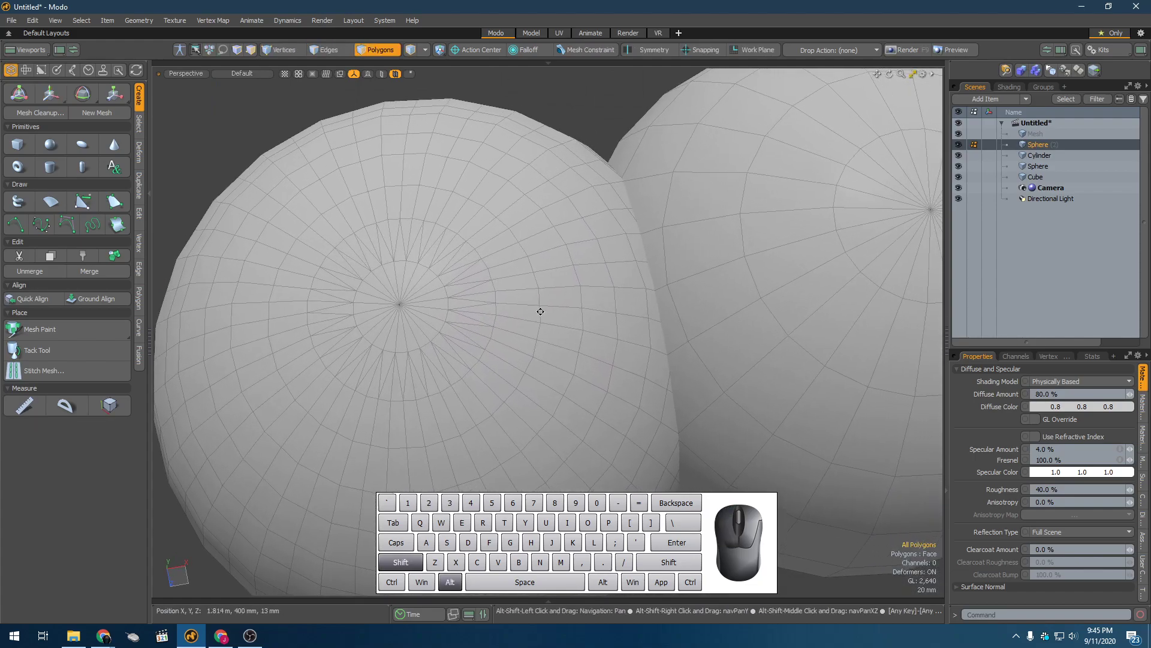
{"action": "left_click_drag", "start_coordinate": [540, 308], "coordinate": [471, 306], "text": "alt+shift"}
{"action": "key", "text": "2"}
{"action": "key", "text": "3"}
{"action": "key", "text": "4"}
{"action": "key", "text": "3"}
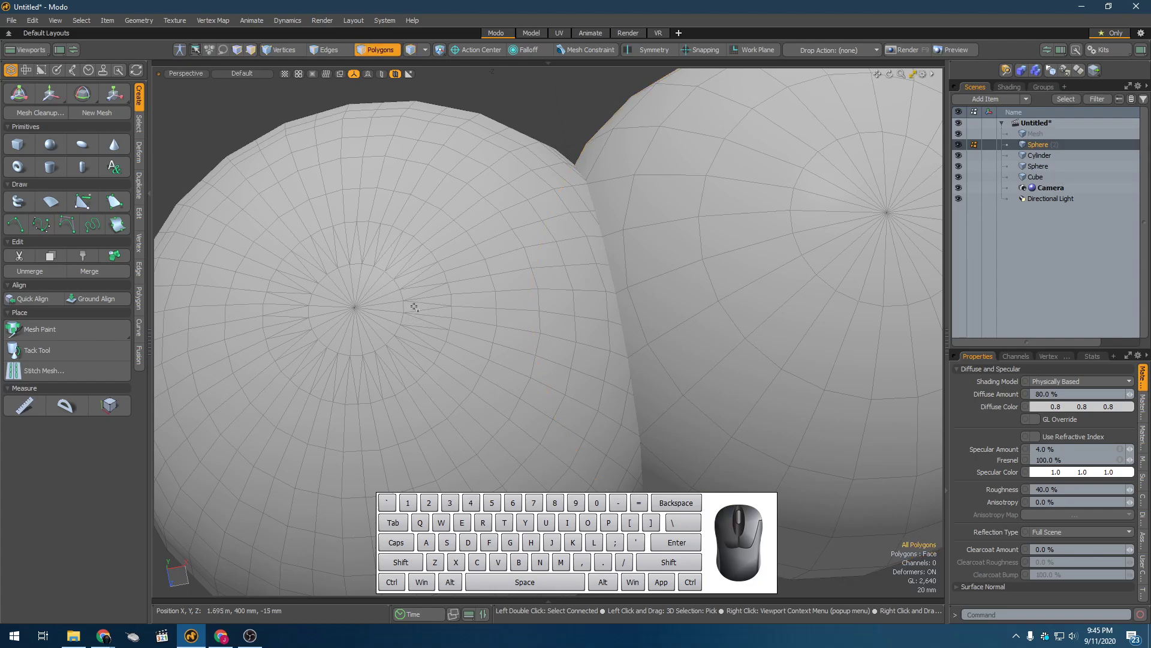
{"action": "left_click", "coordinate": [415, 311]}
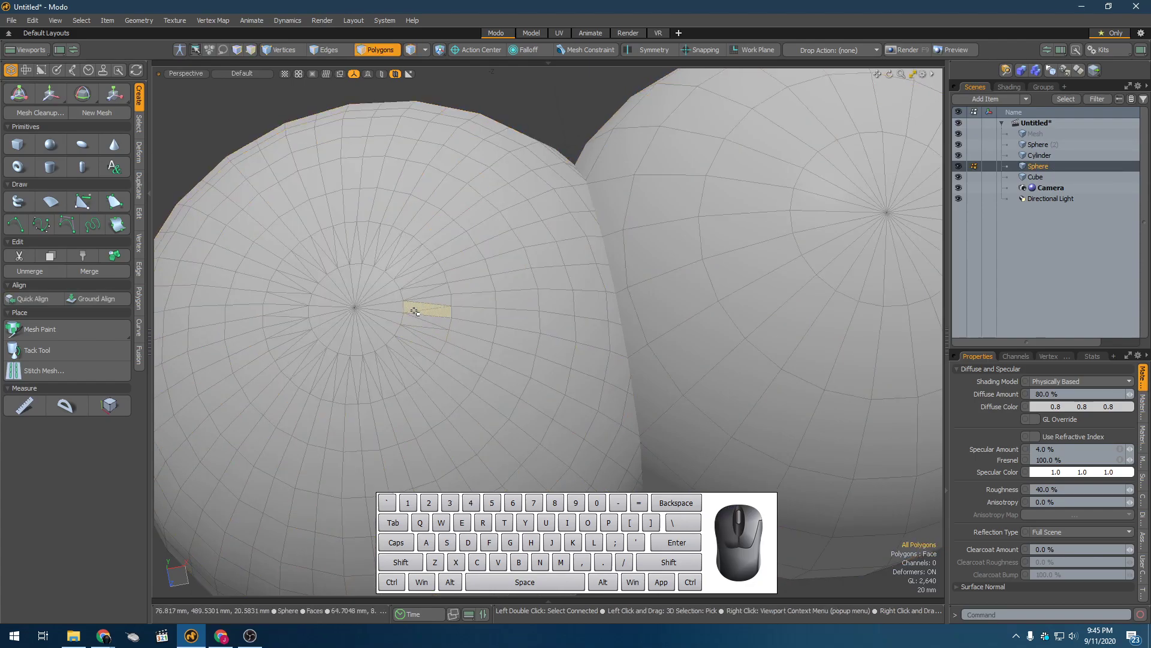
{"action": "left_click", "coordinate": [429, 303]}
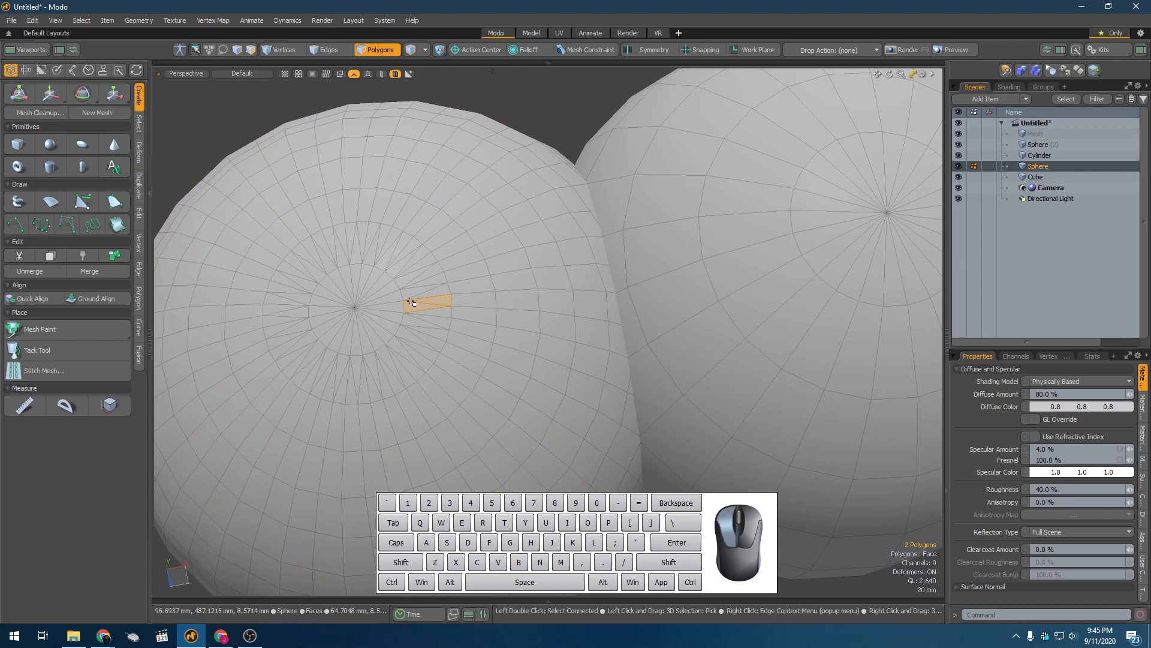
{"action": "scroll", "coordinate": [431, 310], "scroll_direction": "up", "scroll_amount": 5}
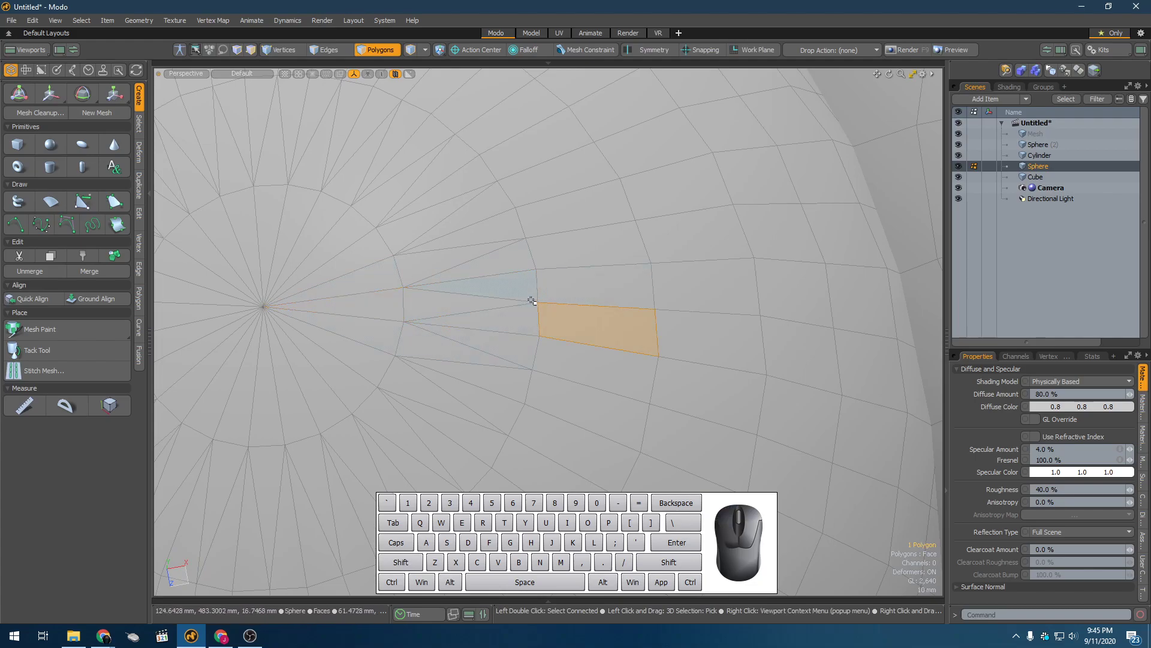
{"action": "scroll", "coordinate": [400, 306], "scroll_direction": "down", "scroll_amount": 5}
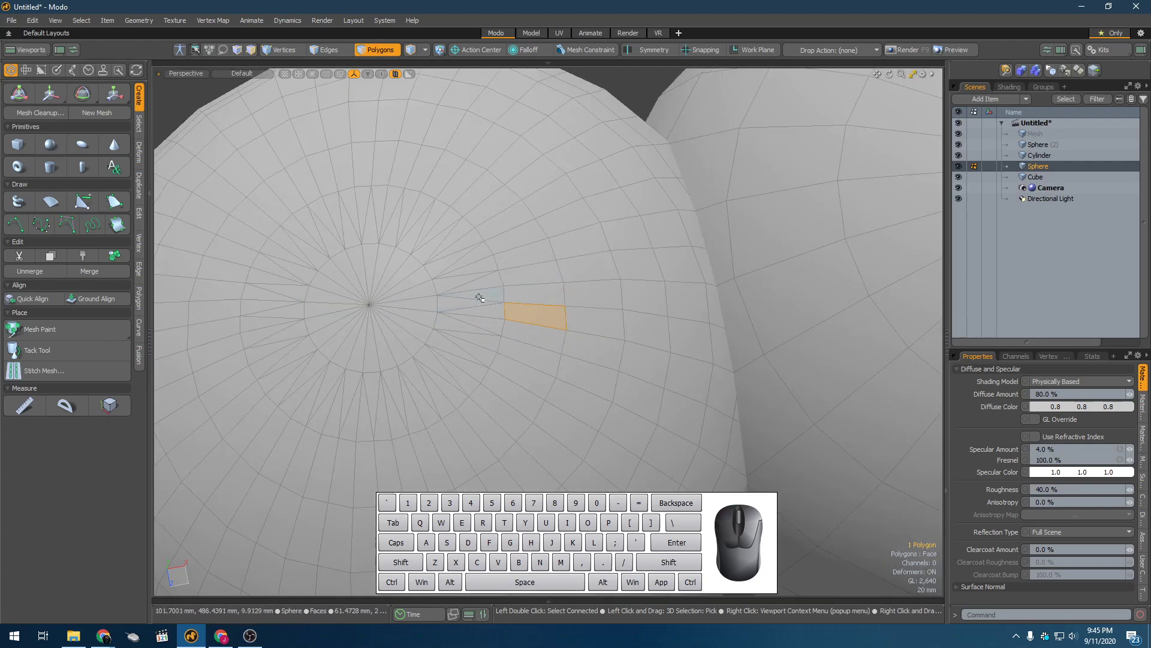
Select the cylinder and move it in the negative X direction until it stands clear of the tapered block
{"action": "left_click_drag", "start_coordinate": [399, 306], "coordinate": [621, 318], "text": "alt"}
{"action": "scroll", "coordinate": [424, 332], "scroll_direction": "down", "scroll_amount": 3}
{"action": "key", "text": "1"}
{"action": "scroll", "coordinate": [480, 324], "scroll_direction": "down", "scroll_amount": 5}
{"action": "scroll", "coordinate": [497, 333], "scroll_direction": "up", "scroll_amount": 5}
{"action": "scroll", "coordinate": [621, 318], "scroll_direction": "down", "scroll_amount": 1}
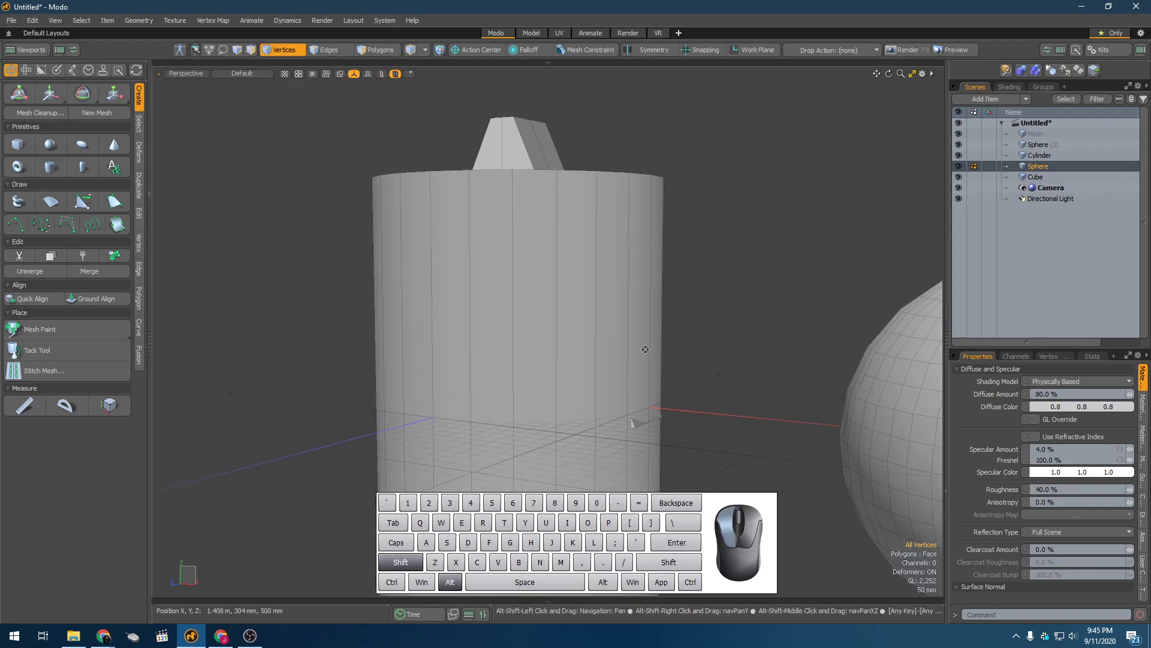
{"action": "left_click", "coordinate": [556, 231]}
{"action": "scroll", "coordinate": [579, 290], "scroll_direction": "down", "scroll_amount": 5}
{"action": "key", "text": "w"}
{"action": "left_click_drag", "start_coordinate": [580, 285], "coordinate": [480, 284]}
{"action": "key", "text": "space"}
{"action": "scroll", "coordinate": [519, 261], "scroll_direction": "up", "scroll_amount": 5}
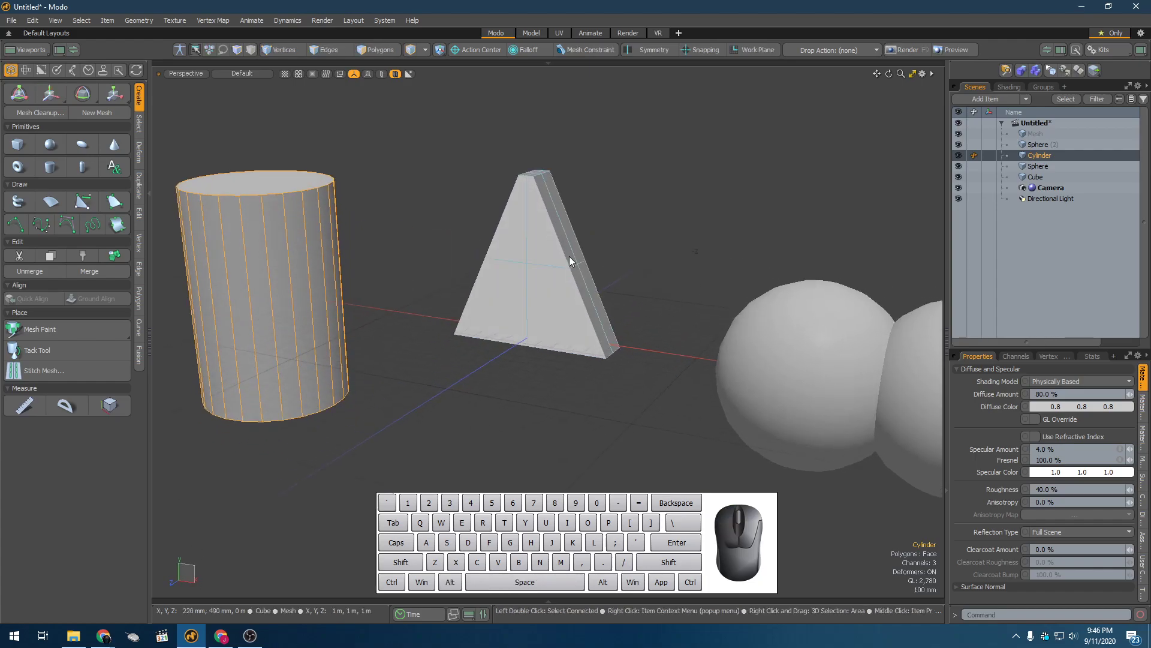
Select the tapered block item and inspect the divisions on its front face
{"action": "scroll", "coordinate": [570, 257], "scroll_direction": "up", "scroll_amount": 3}
{"action": "left_click", "coordinate": [566, 264]}
{"action": "scroll", "coordinate": [560, 270], "scroll_direction": "up", "scroll_amount": 3}
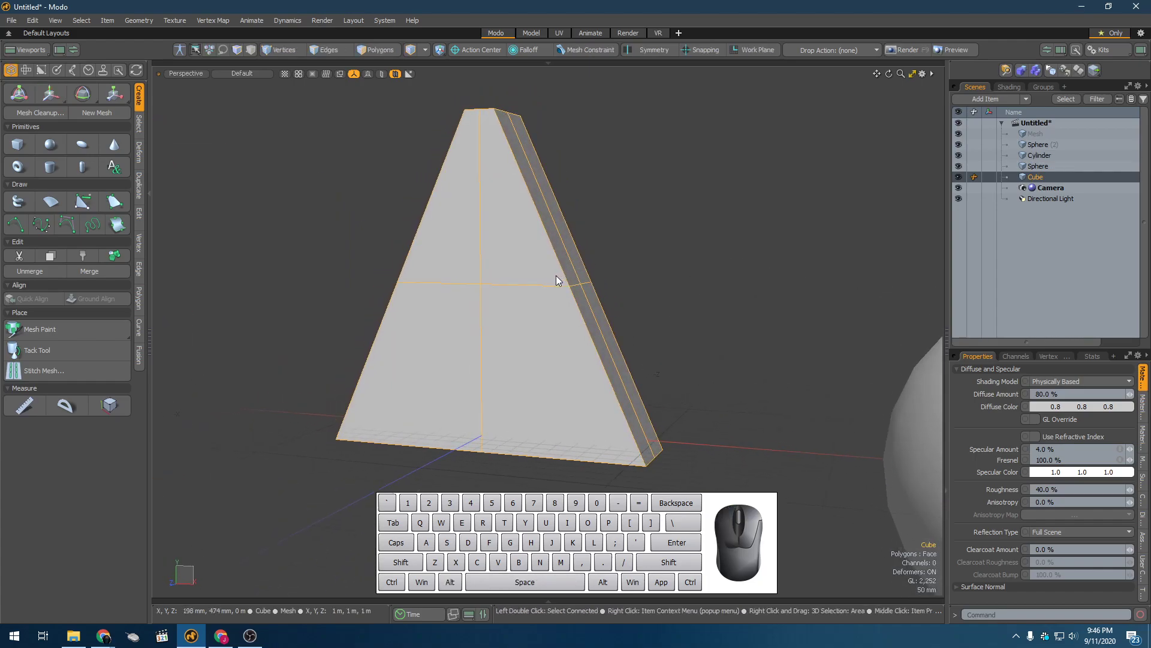
{"action": "scroll", "coordinate": [557, 280], "scroll_direction": "up", "scroll_amount": 4}
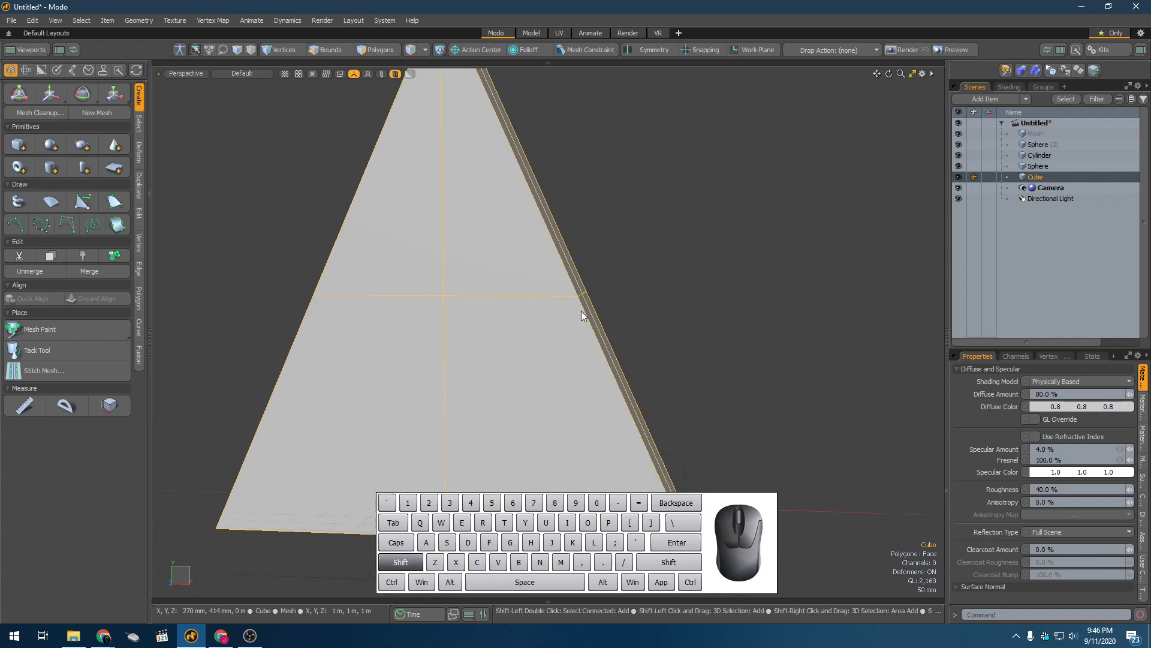
{"action": "scroll", "coordinate": [557, 327], "scroll_direction": "down", "scroll_amount": 5}
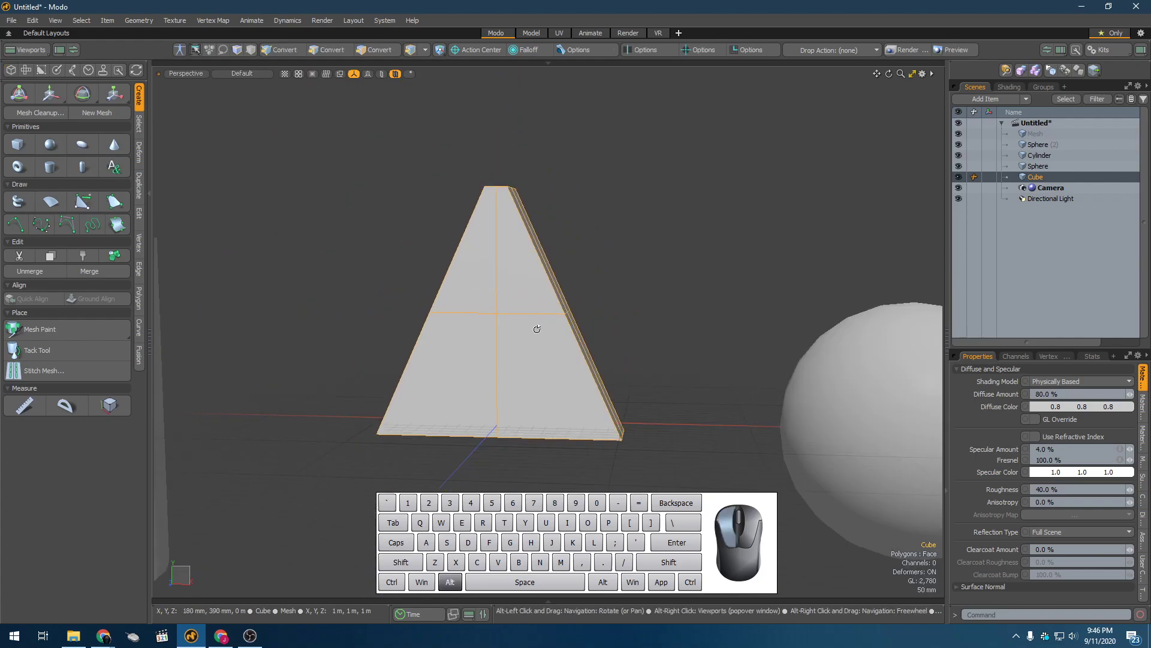
{"action": "left_click_drag", "start_coordinate": [539, 329], "coordinate": [519, 329], "text": "alt"}
Subdivide all polygons of the tapered block two more times with the Faceted method
{"action": "key", "text": "shift+d"}
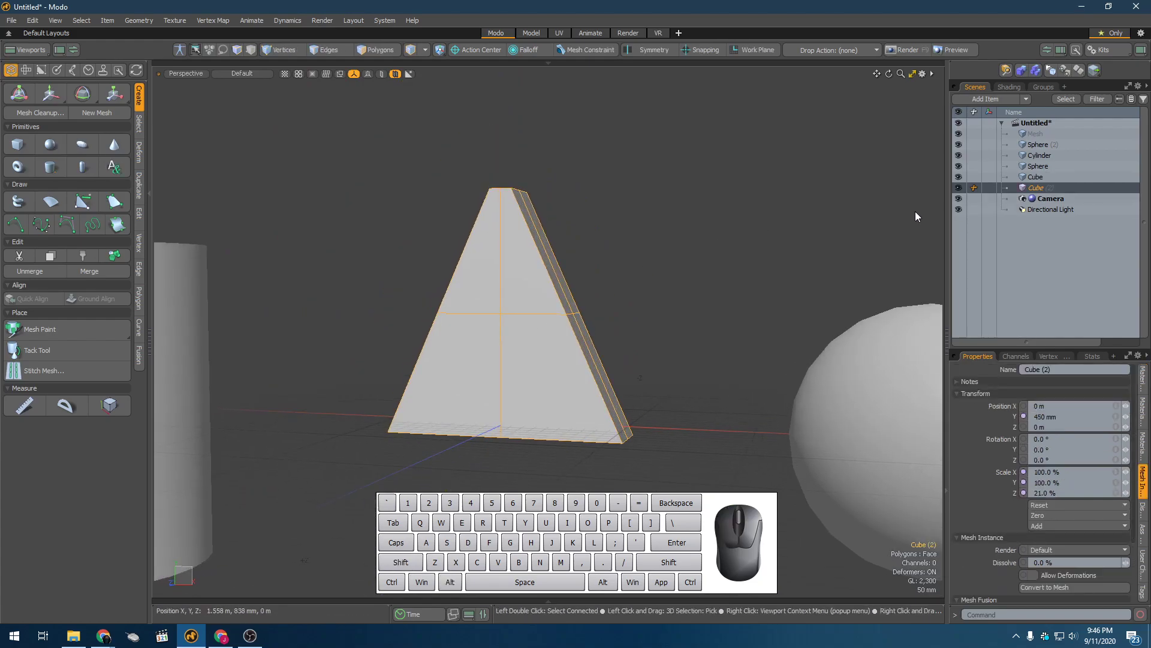
{"action": "key", "text": "ctrl+z"}
{"action": "key", "text": "4"}
{"action": "key", "text": "3"}
{"action": "key", "text": "shift+d"}
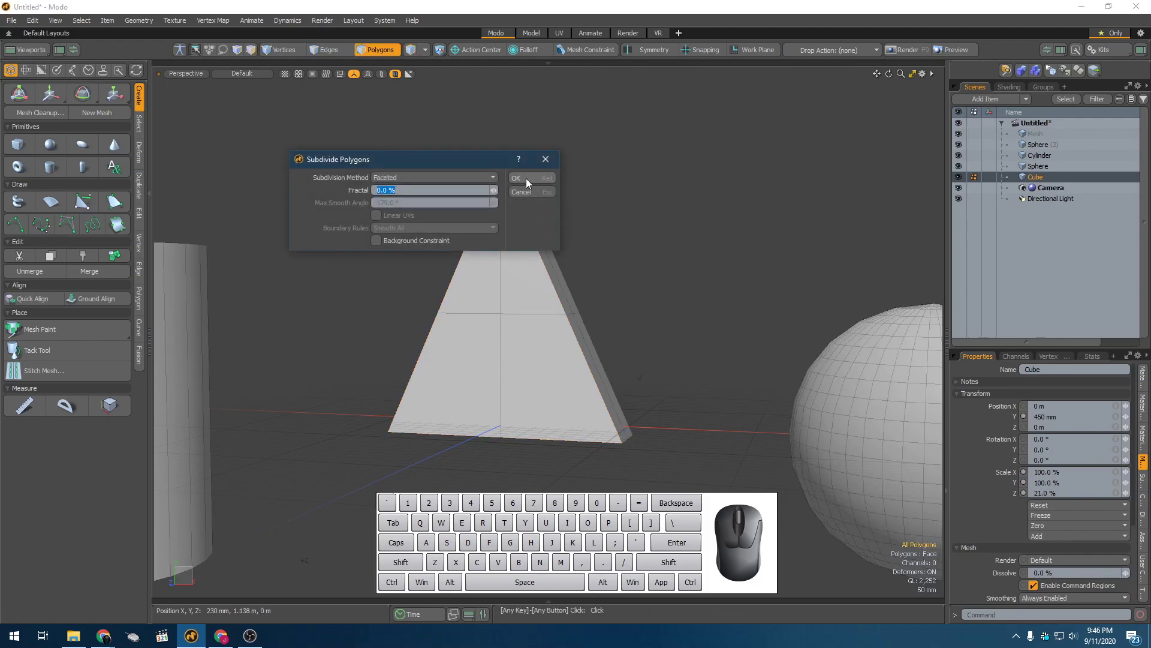
{"action": "left_click", "coordinate": [528, 179]}
{"action": "scroll", "coordinate": [538, 225], "scroll_direction": "up", "scroll_amount": 3}
{"action": "key", "text": "shift+d"}
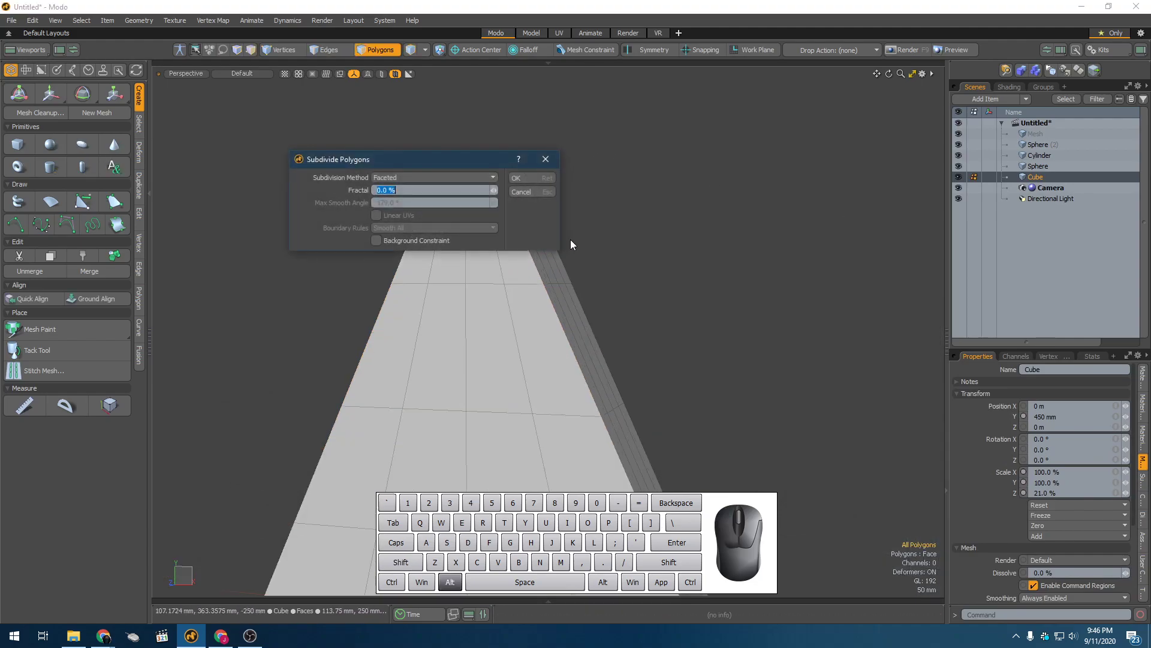
{"action": "left_click", "coordinate": [517, 178]}
{"action": "scroll", "coordinate": [551, 268], "scroll_direction": "down", "scroll_amount": 3}
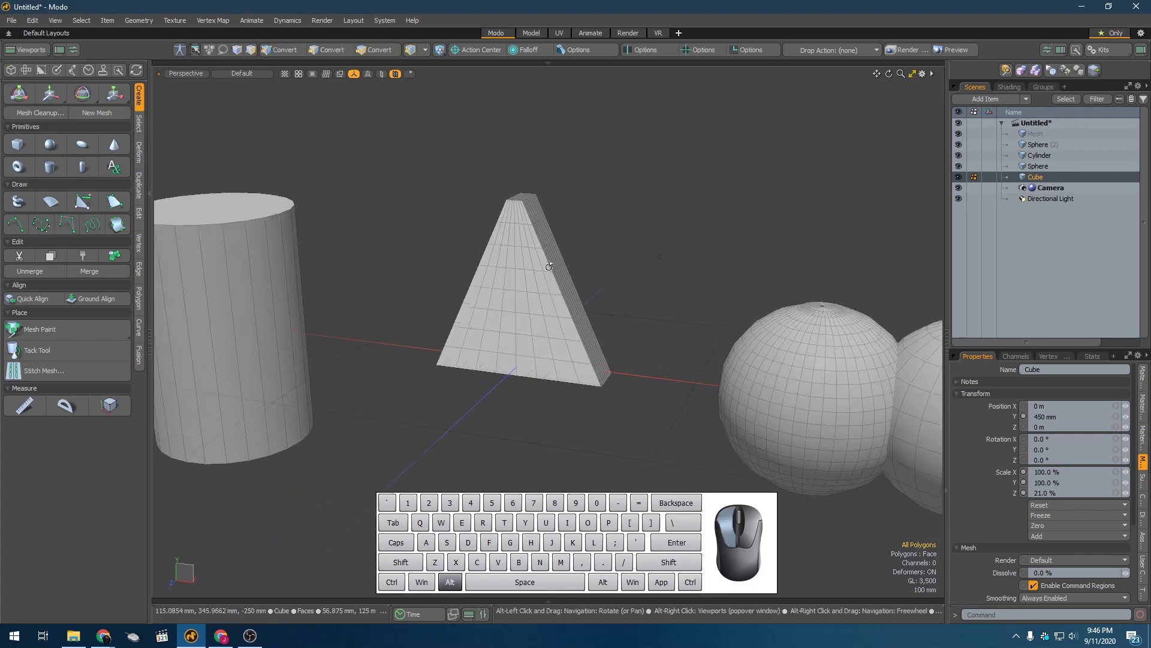
Select the edge loop running up one slanted side of the tapered block's front face
{"action": "scroll", "coordinate": [551, 268], "scroll_direction": "up", "scroll_amount": 5}
{"action": "key", "text": "2"}
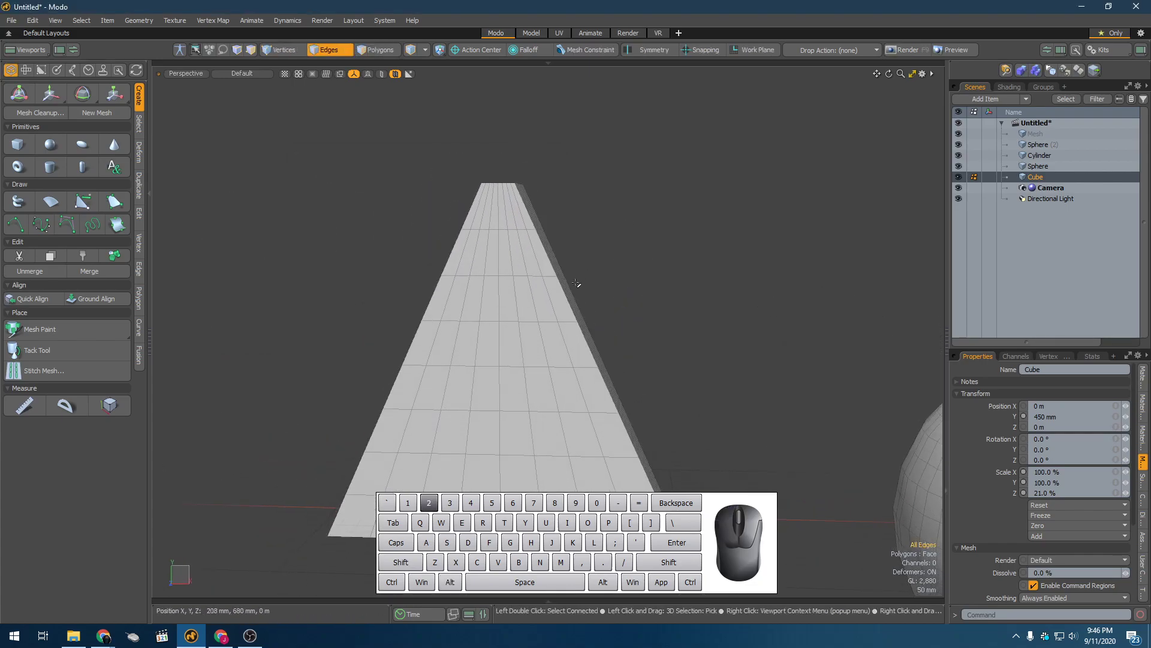
{"action": "scroll", "coordinate": [564, 270], "scroll_direction": "down", "scroll_amount": 2}
{"action": "left_click", "coordinate": [545, 258]}
{"action": "key", "text": "l"}
{"action": "left_click_drag", "start_coordinate": [545, 257], "coordinate": [514, 291], "text": "alt"}
{"action": "left_click", "coordinate": [534, 252]}
{"action": "left_click_drag", "start_coordinate": [631, 389], "coordinate": [596, 305], "text": "alt"}
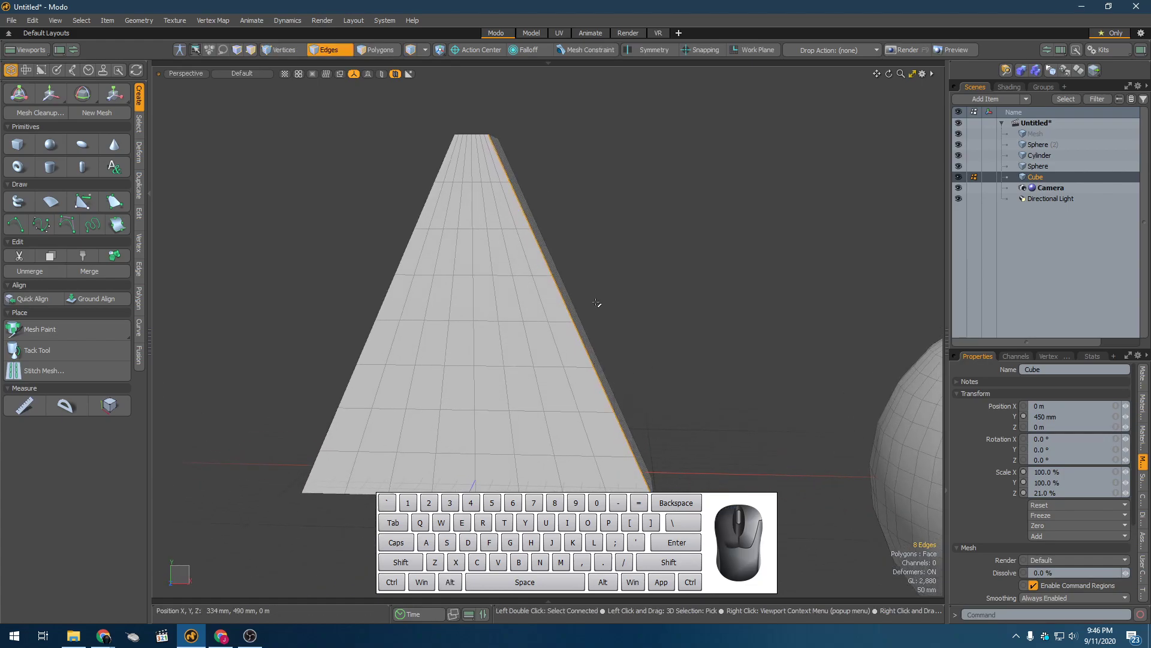
Switch to the four-view layout and frame the tapered block in the Front view
{"action": "key", "text": "ctrl+space"}
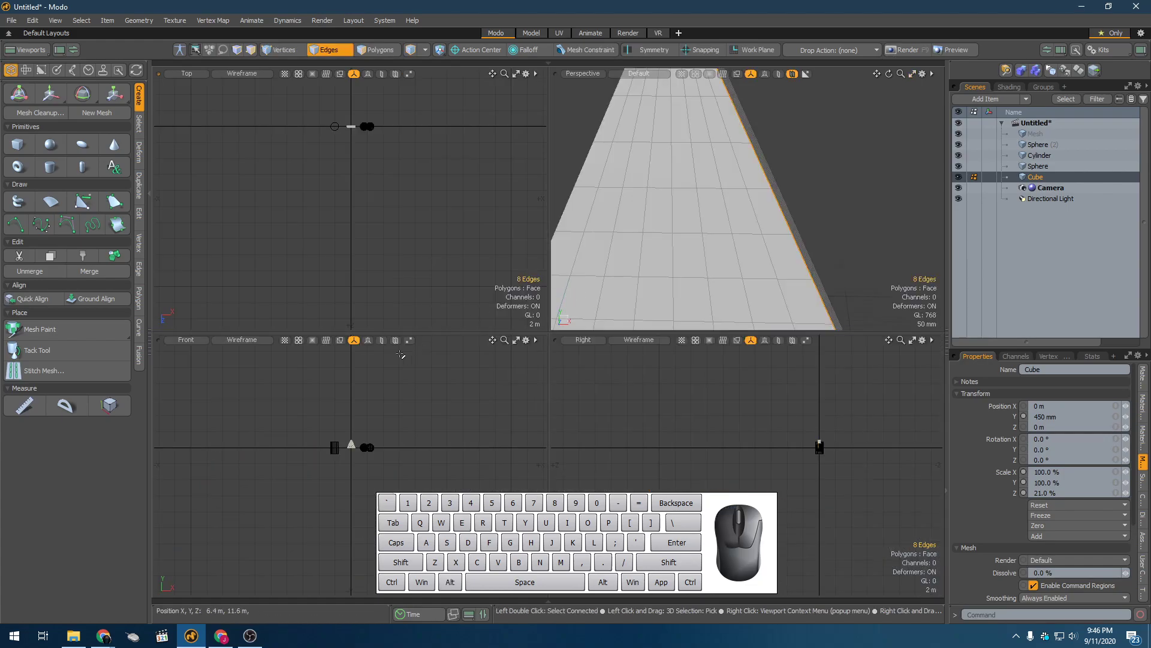
{"action": "key", "text": "shift+a"}
{"action": "scroll", "coordinate": [317, 415], "scroll_direction": "down", "scroll_amount": 5}
{"action": "left_click_drag", "start_coordinate": [317, 419], "coordinate": [345, 411], "text": "alt+shift"}
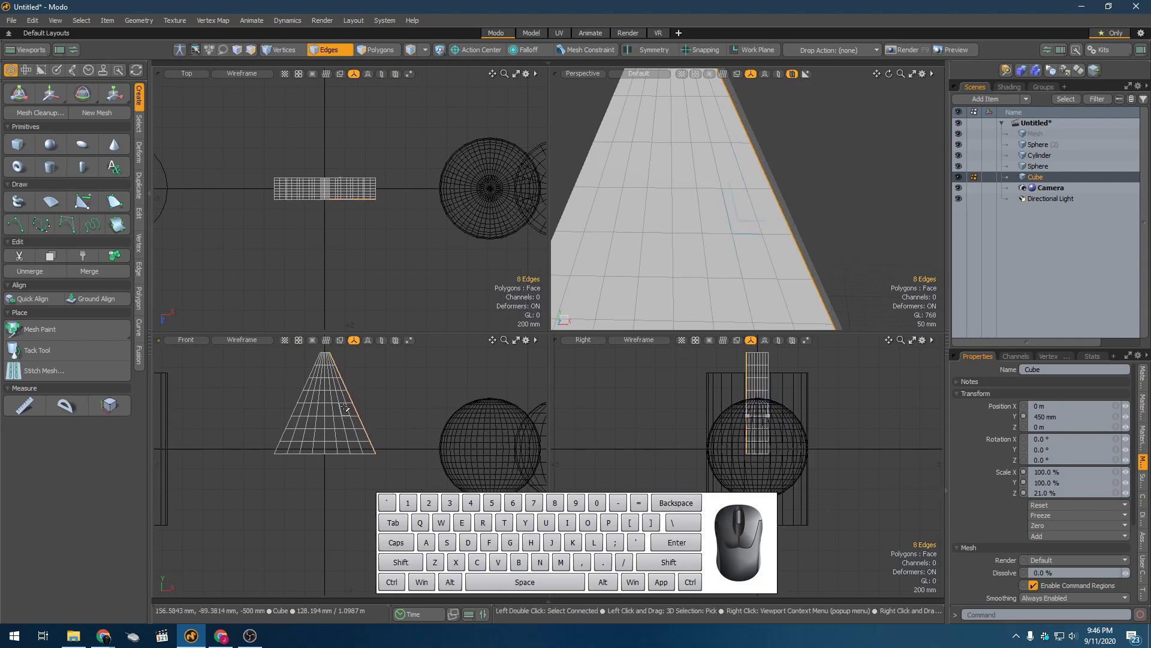
{"action": "scroll", "coordinate": [360, 431], "scroll_direction": "up", "scroll_amount": 2}
Select the third horizontal edge loop above the tapered block's base and widen it by scaling along X
{"action": "double_click", "coordinate": [378, 472]}
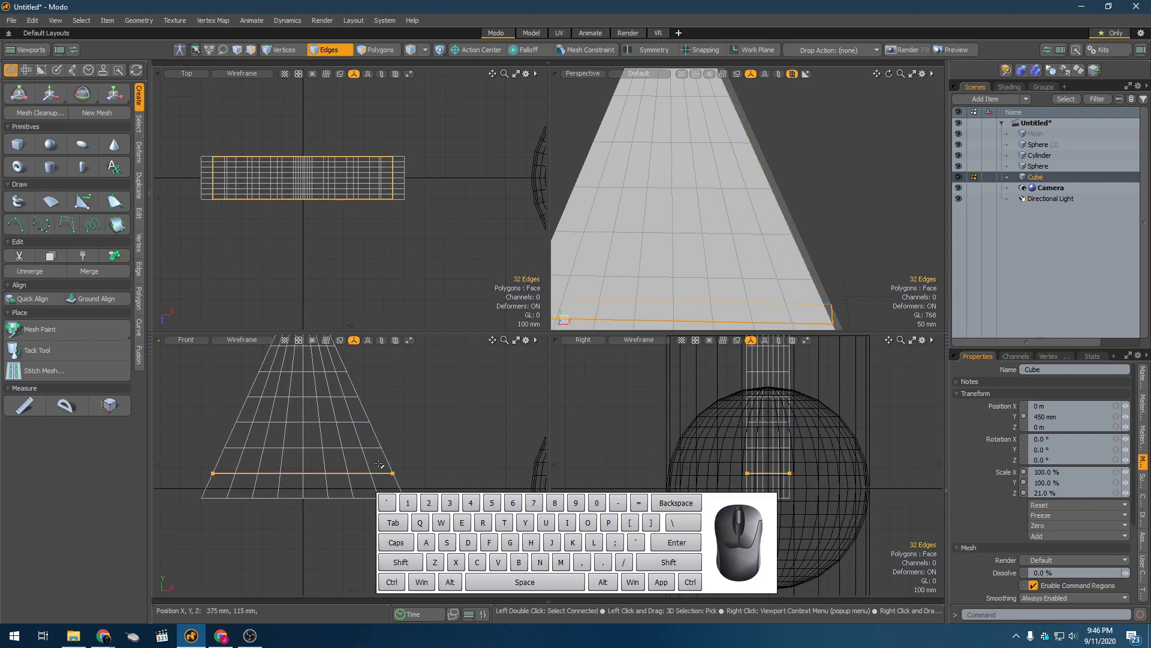
{"action": "double_click", "coordinate": [348, 422]}
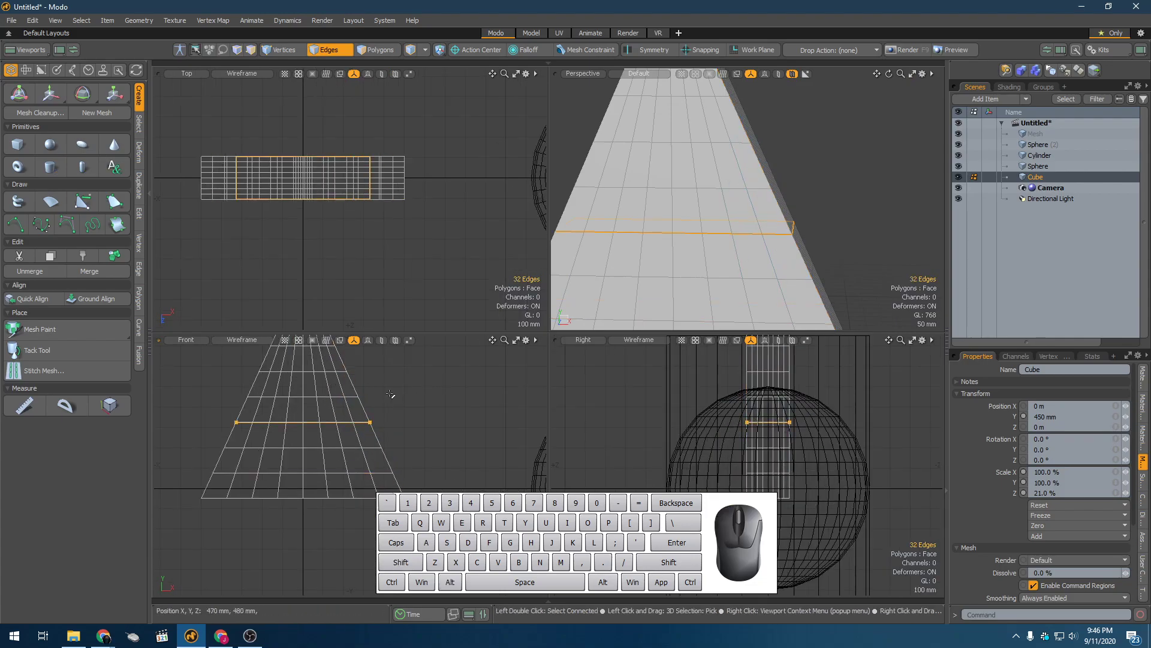
{"action": "key", "text": "y"}
{"action": "left_click_drag", "start_coordinate": [373, 424], "coordinate": [391, 423]}
{"action": "key", "text": "space"}
Select the fifth horizontal edge loop above the tapered block's base and narrow it by scaling along X
{"action": "double_click", "coordinate": [310, 372]}
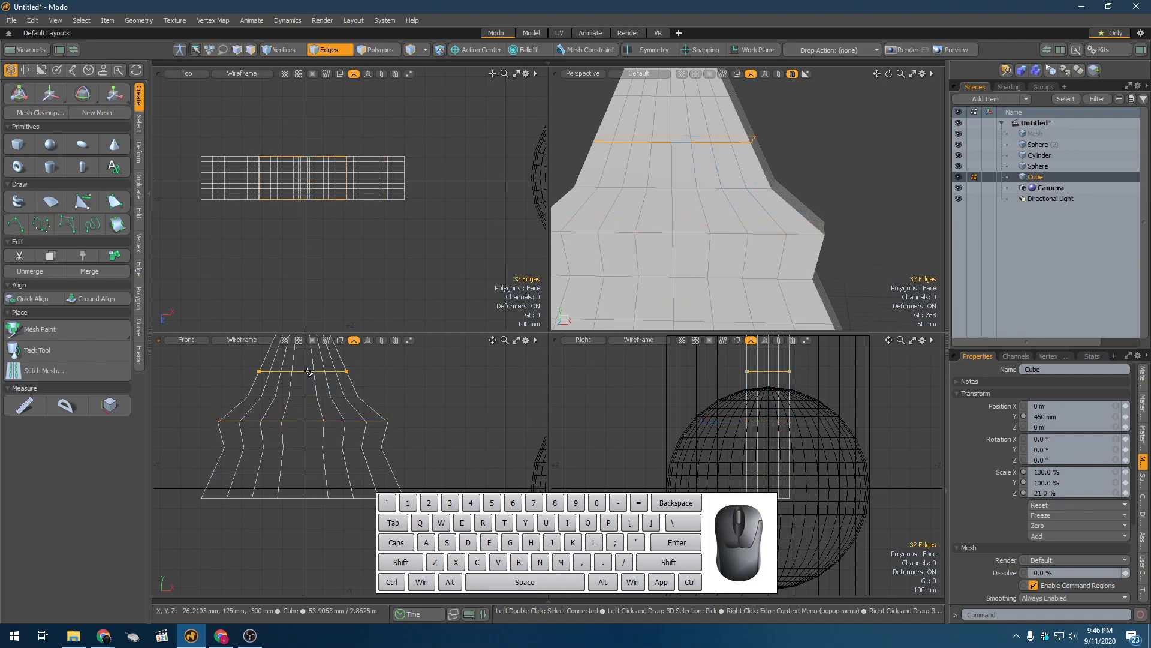
{"action": "key", "text": "y"}
{"action": "left_click_drag", "start_coordinate": [365, 372], "coordinate": [340, 407]}
{"action": "key", "text": "2"}
{"action": "key", "text": "space"}
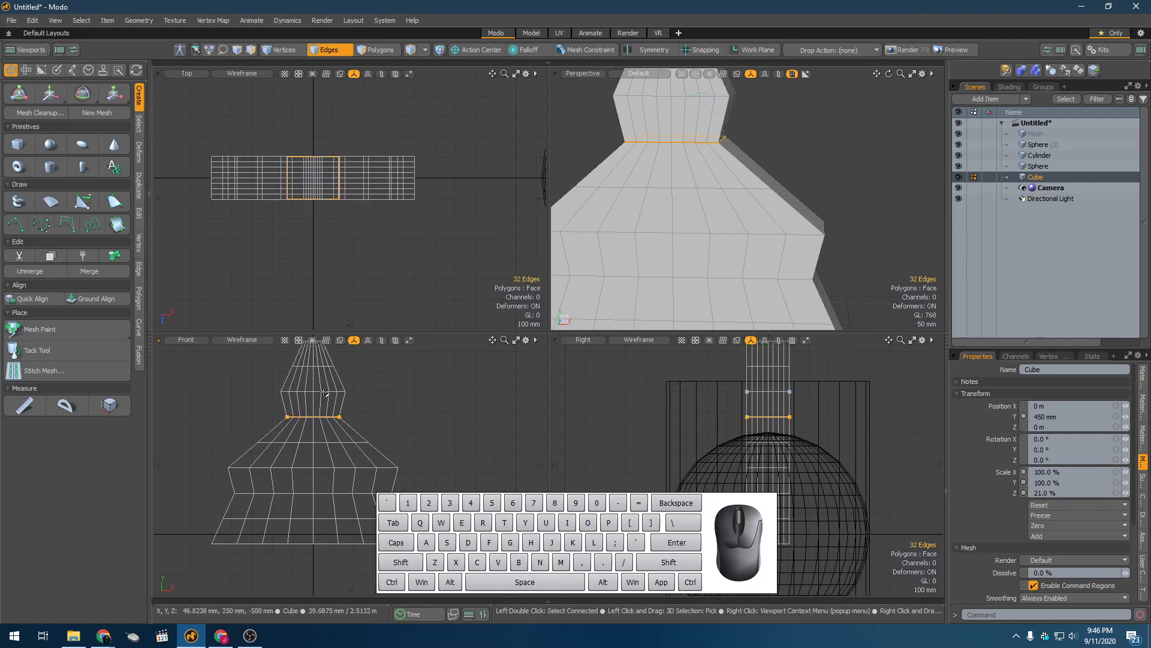
Select the sixth horizontal edge loop above the base, widen it by scaling along X, and return to item selection
{"action": "double_click", "coordinate": [324, 393]}
{"action": "key", "text": "r"}
{"action": "left_click_drag", "start_coordinate": [372, 391], "coordinate": [407, 391]}
{"action": "scroll", "coordinate": [682, 219], "scroll_direction": "down", "scroll_amount": 4}
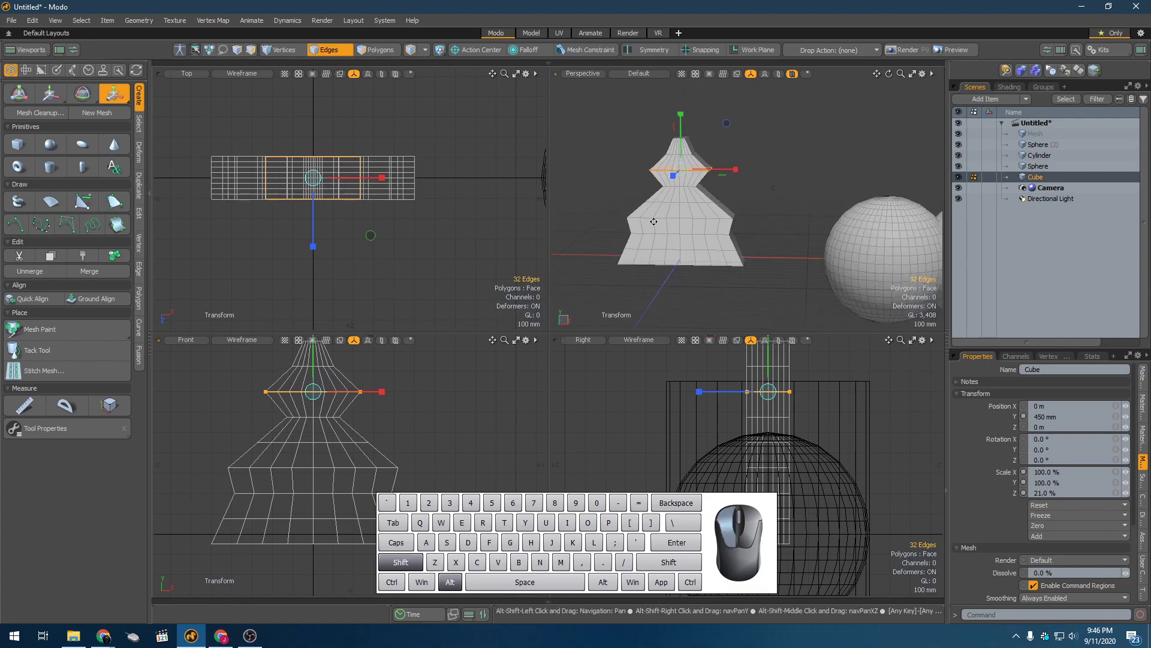
{"action": "left_click_drag", "start_coordinate": [682, 219], "coordinate": [643, 227], "text": "alt+shift"}
{"action": "scroll", "coordinate": [414, 350], "scroll_direction": "up", "scroll_amount": 2}
{"action": "left_click_drag", "start_coordinate": [348, 414], "coordinate": [346, 329], "text": "alt+shift"}
{"action": "left_click_drag", "start_coordinate": [333, 453], "coordinate": [332, 415], "text": "alt+shift"}
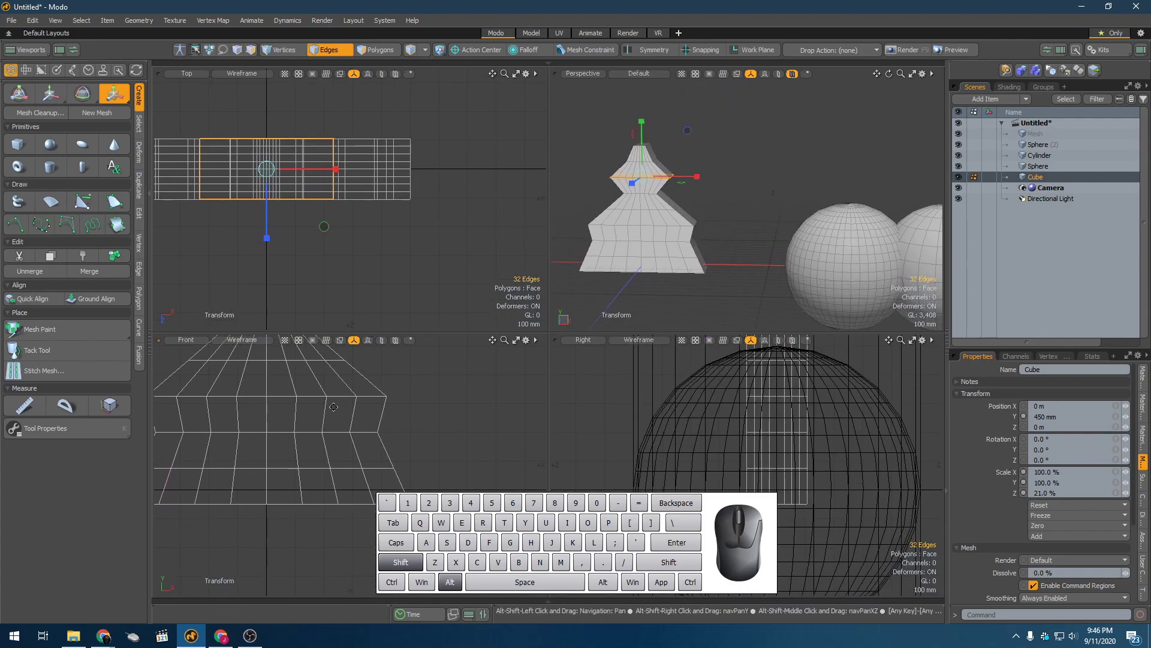
{"action": "scroll", "coordinate": [332, 415], "scroll_direction": "down", "scroll_amount": 2}
{"action": "key", "text": "space"}
{"action": "left_click", "coordinate": [389, 416]}
{"action": "key", "text": "5"}
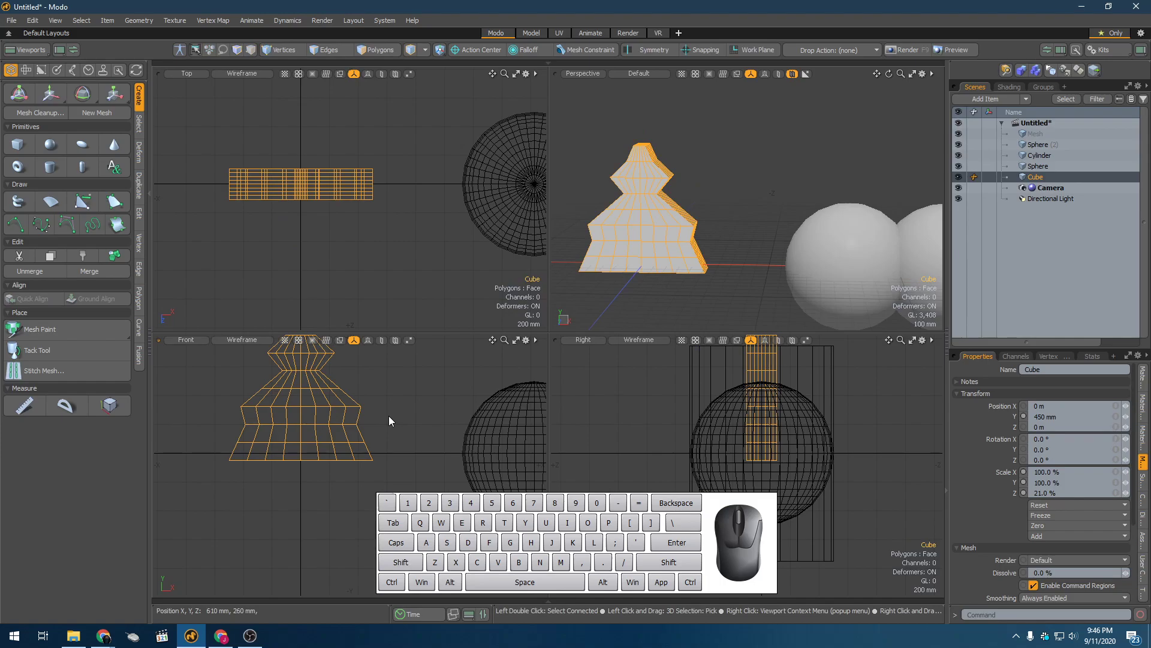
Select the parallel edges across the block's slanted side, extend them to full edge loops and remove those loops
{"action": "left_click_drag", "start_coordinate": [740, 207], "coordinate": [714, 241], "text": "alt"}
{"action": "scroll", "coordinate": [694, 203], "scroll_direction": "up", "scroll_amount": 4}
{"action": "key", "text": "2"}
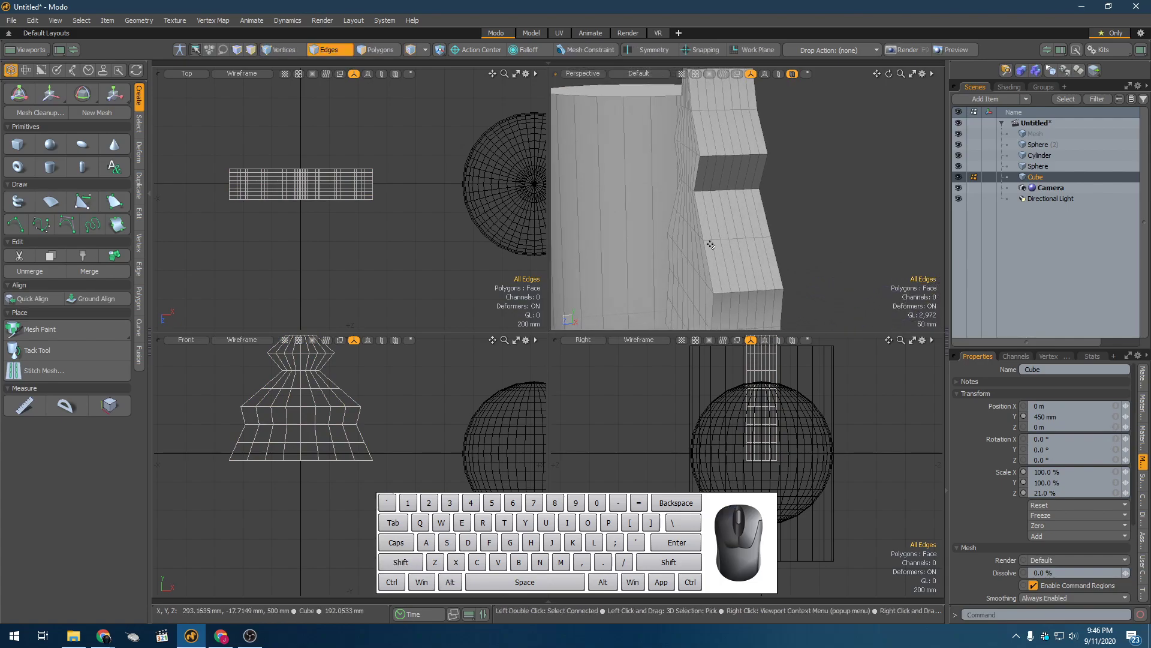
{"action": "double_click", "coordinate": [713, 242]}
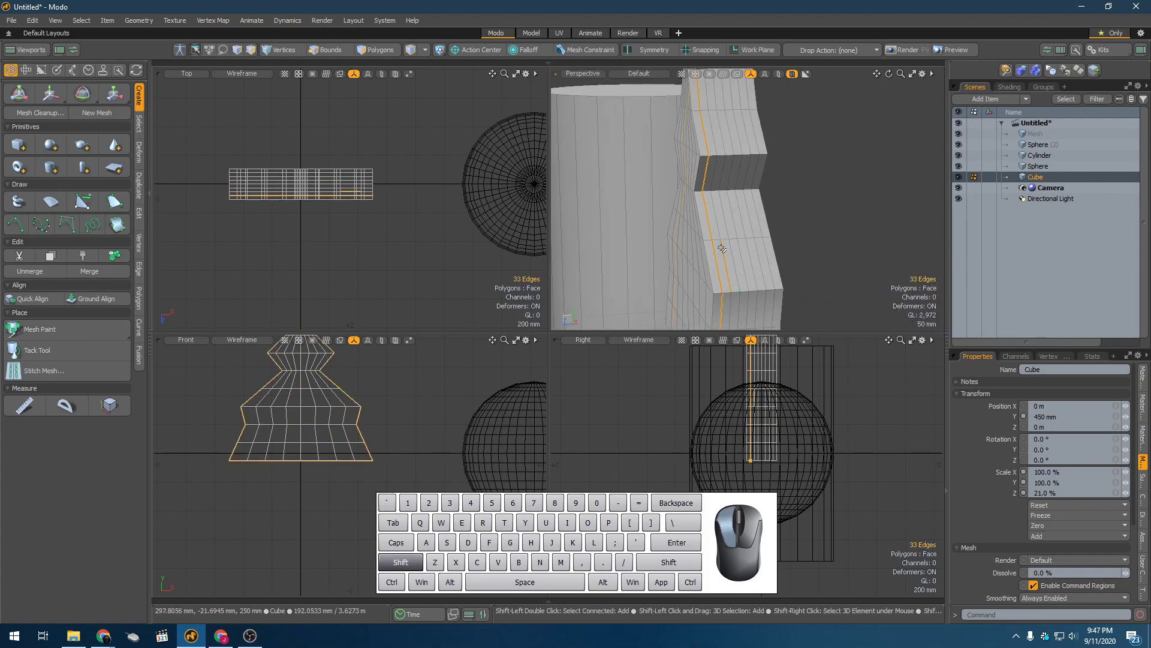
{"action": "left_click", "coordinate": [737, 250], "text": "shift"}
{"action": "double_click", "coordinate": [734, 256]}
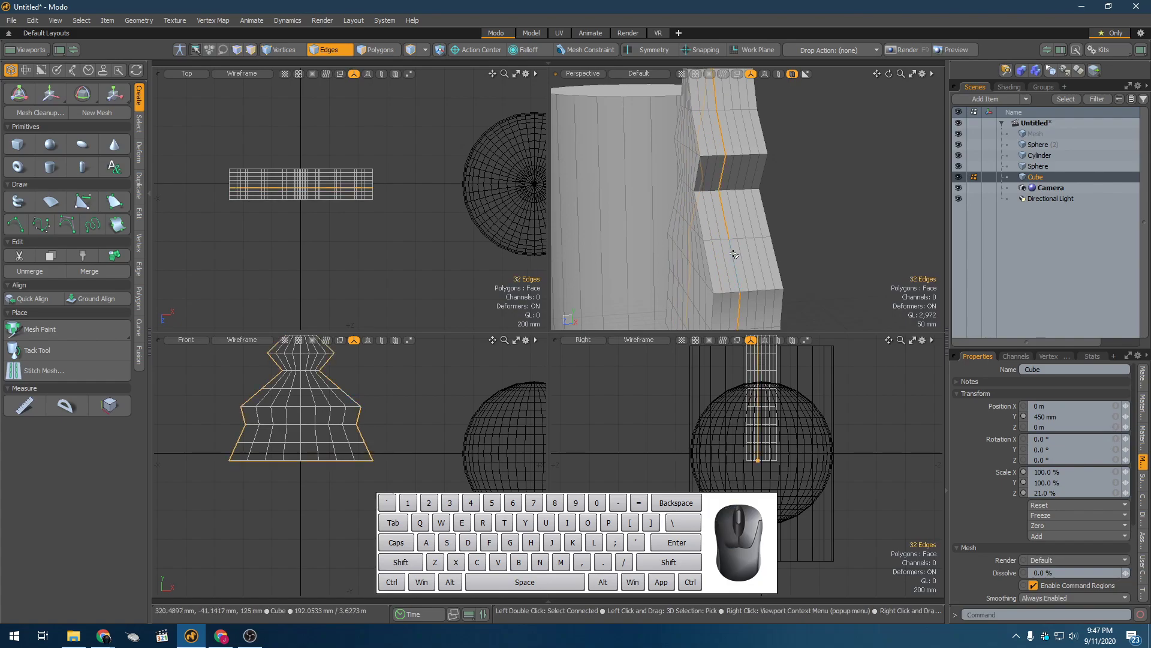
{"action": "left_click", "coordinate": [717, 256]}
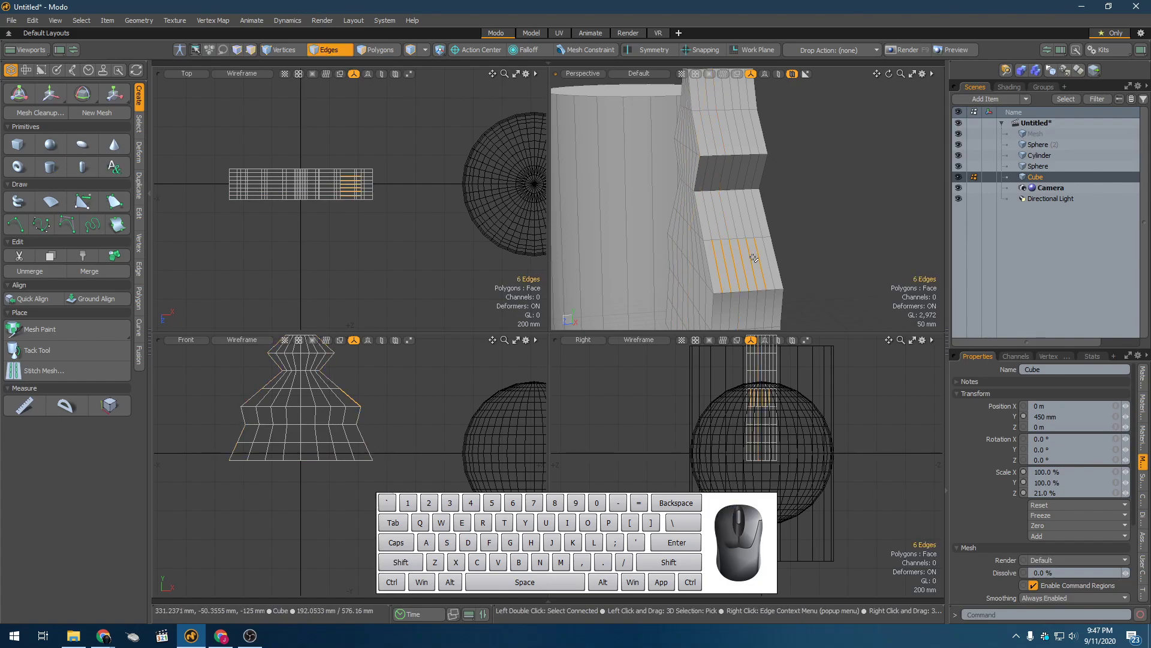
{"action": "key", "text": "l"}
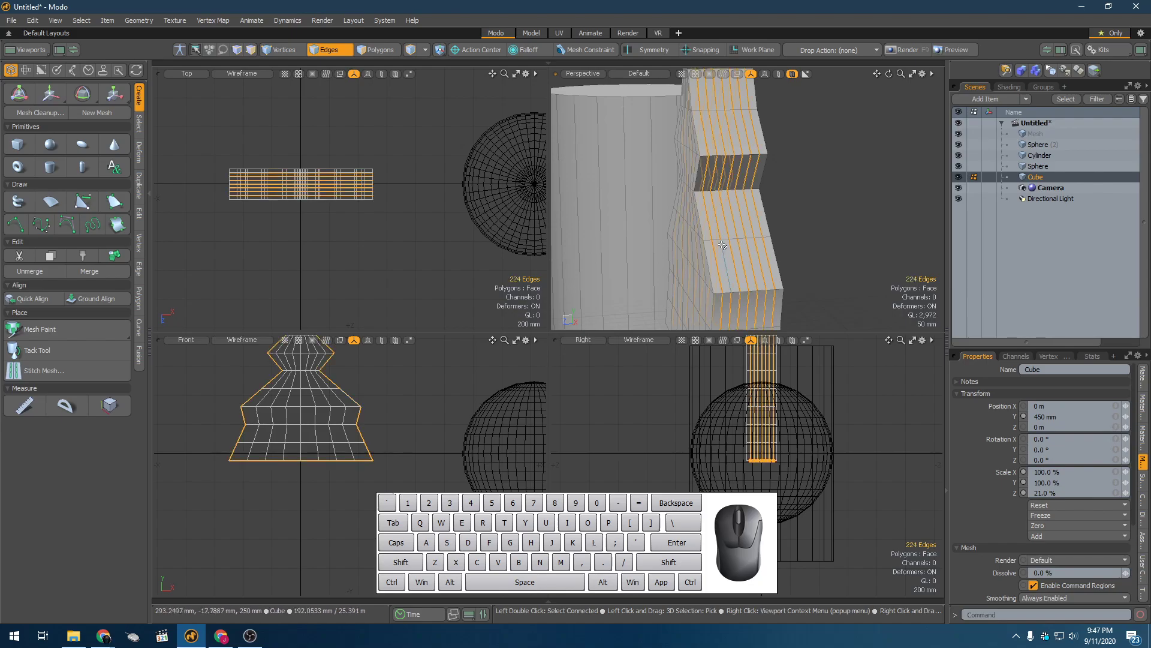
{"action": "left_click_drag", "start_coordinate": [754, 258], "coordinate": [627, 218], "text": "alt"}
{"action": "left_click", "coordinate": [747, 234]}
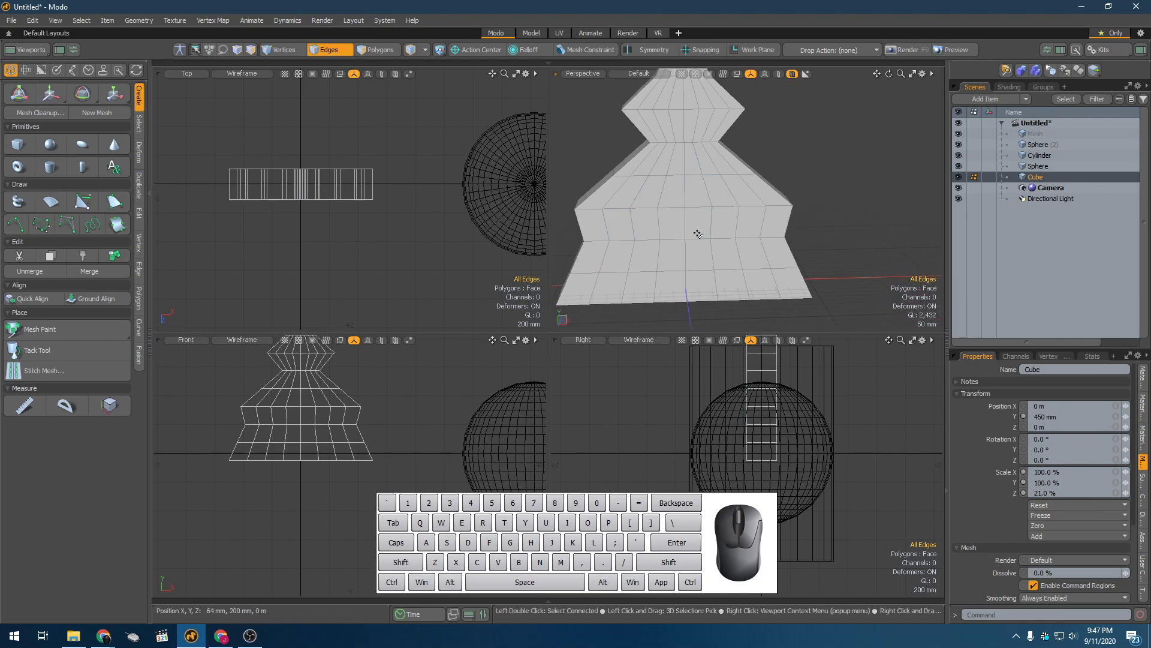
Select four alternate vertical edges on the block's front face, extend them to full loops and remove them
{"action": "left_click", "coordinate": [604, 225]}
{"action": "left_click", "coordinate": [659, 224], "text": "shift"}
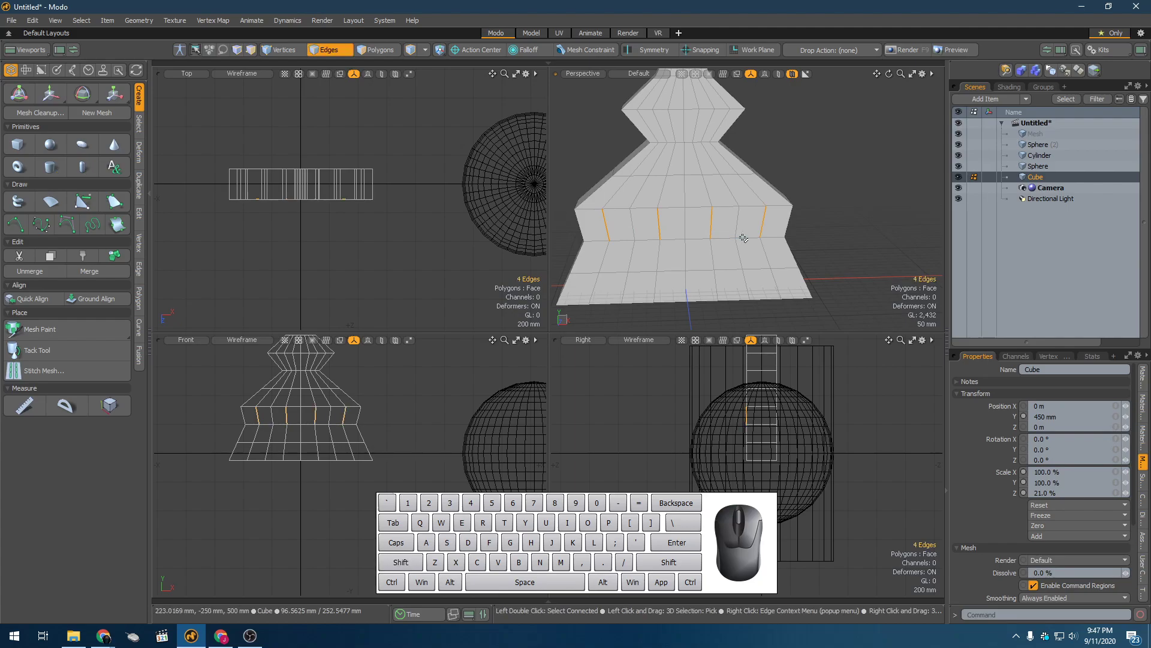
{"action": "key", "text": "l"}
{"action": "mouse_move", "coordinate": [726, 173]}
{"action": "left_mouse_down", "text": "alt"}
{"action": "mouse_move", "coordinate": [724, 224]}
{"action": "mouse_move", "coordinate": [731, 193]}
{"action": "left_mouse_up", "text": "alt"}
{"action": "key", "text": "BackSpace"}
Select the two vertical edge loops flanking the front face's centre line and spread them outward along Z
{"action": "key", "text": "2"}
{"action": "double_click", "coordinate": [733, 194]}
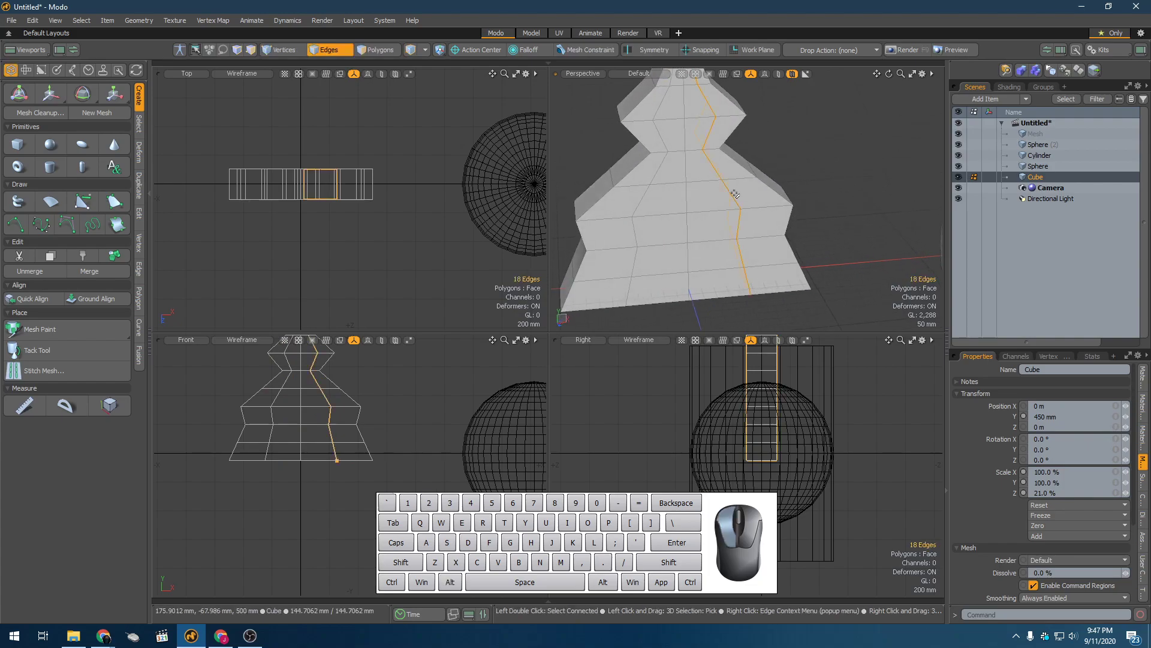
{"action": "double_click", "coordinate": [643, 198], "text": "shift"}
{"action": "key", "text": "y"}
{"action": "left_click_drag", "start_coordinate": [642, 197], "coordinate": [725, 231], "text": "alt"}
{"action": "key", "text": "space"}
Select the block's central vertical edge loop and scale it outward along Z to make the middle bulge
{"action": "left_click", "coordinate": [723, 233]}
{"action": "double_click", "coordinate": [722, 234]}
{"action": "key", "text": "y"}
{"action": "left_click_drag", "start_coordinate": [746, 205], "coordinate": [725, 244]}
{"action": "key", "text": "1"}
{"action": "key", "text": "2"}
{"action": "key", "text": "3"}
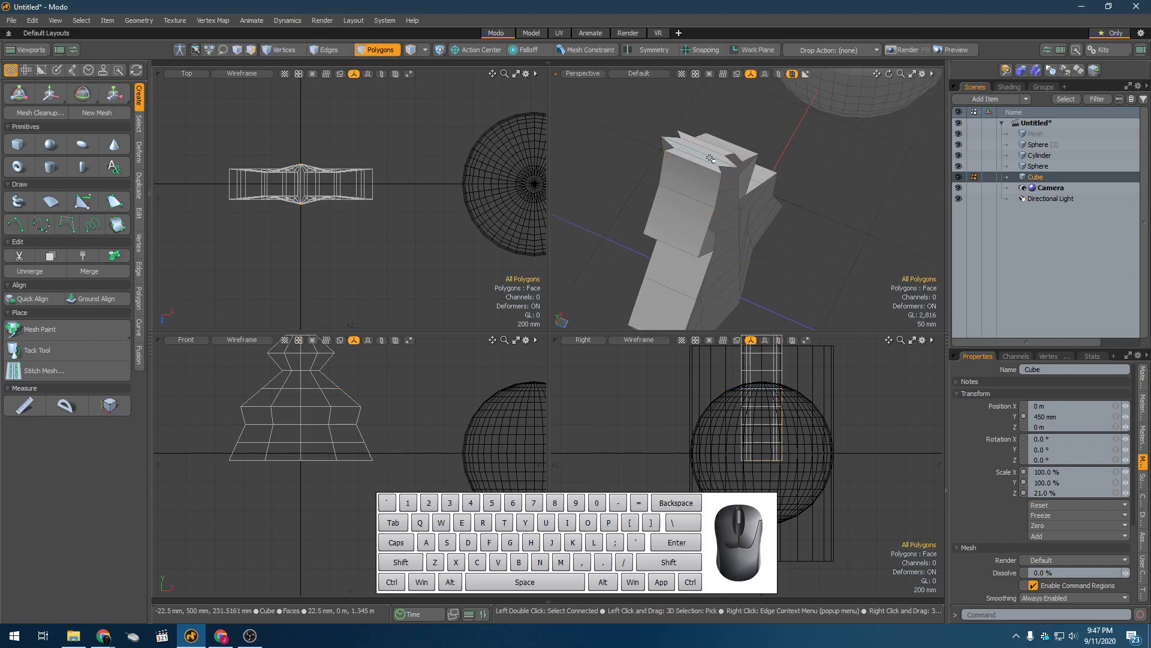
Select the centre edge across the block's top and shorten it by scaling along Z
{"action": "key", "text": "2"}
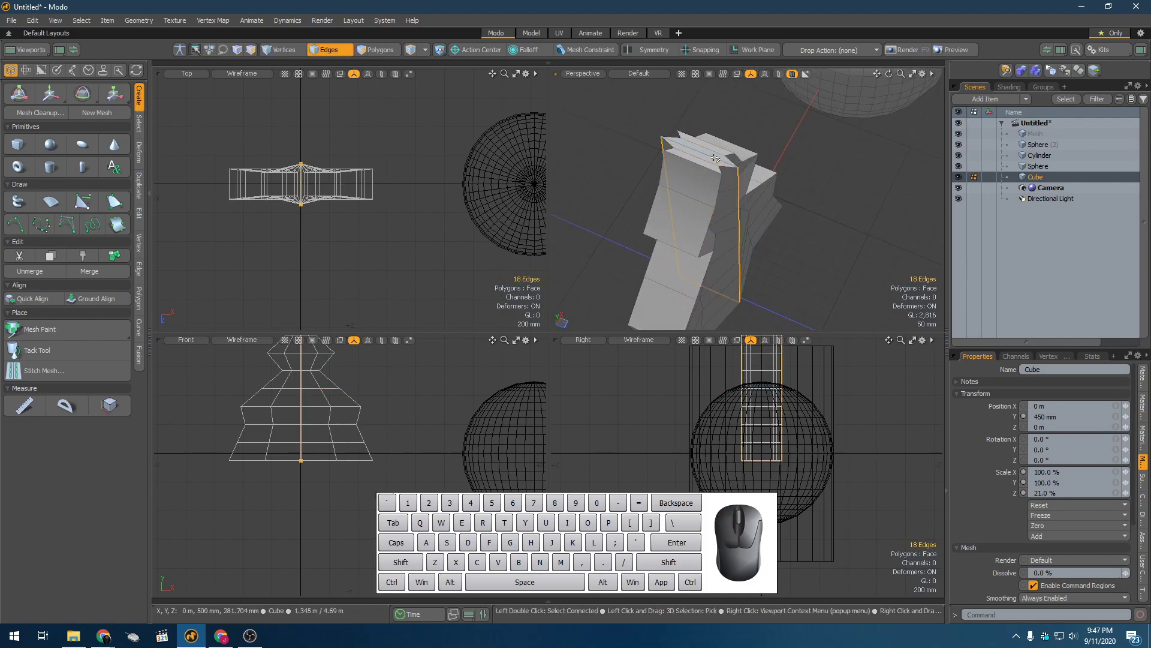
{"action": "key", "text": "r"}
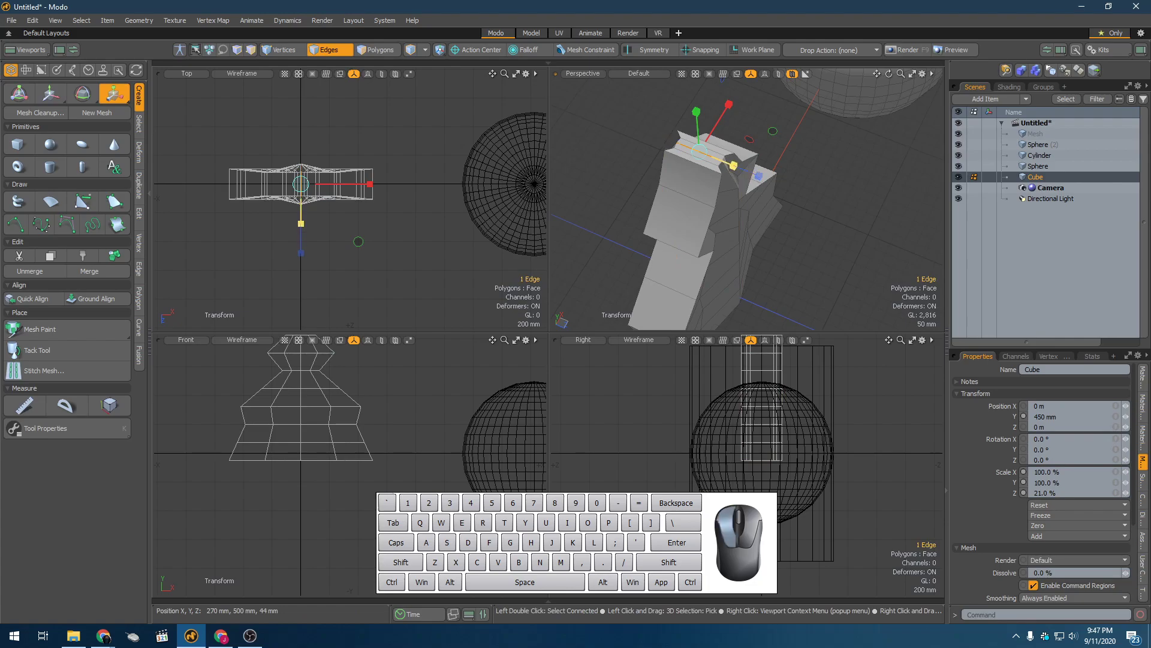
{"action": "scroll", "coordinate": [757, 178], "scroll_direction": "up", "scroll_amount": 4}
Select the two outer edges across the block's top and scale them inward along Z
{"action": "key", "text": "1"}
{"action": "left_click_drag", "start_coordinate": [737, 174], "coordinate": [694, 186], "text": "alt"}
{"action": "key", "text": "1"}
{"action": "key", "text": "2"}
{"action": "key", "text": "3"}
{"action": "left_click", "coordinate": [770, 192]}
{"action": "key", "text": "2"}
{"action": "left_click", "coordinate": [624, 204], "text": "shift"}
{"action": "key", "text": "r"}
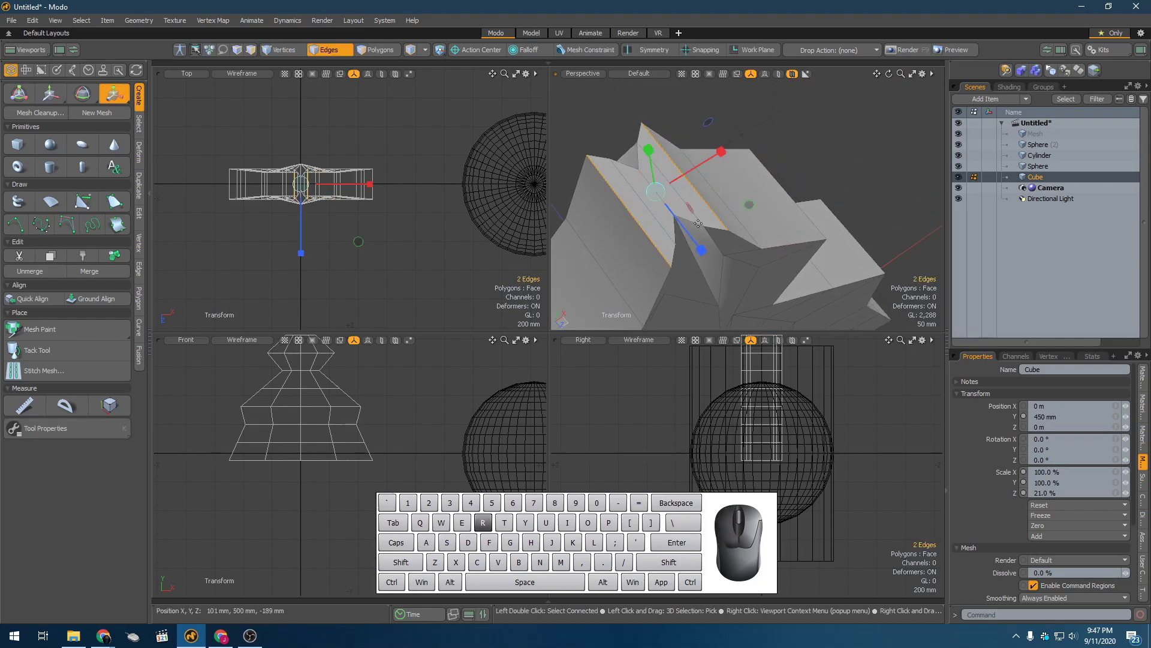
{"action": "left_click_drag", "start_coordinate": [700, 251], "coordinate": [676, 217]}
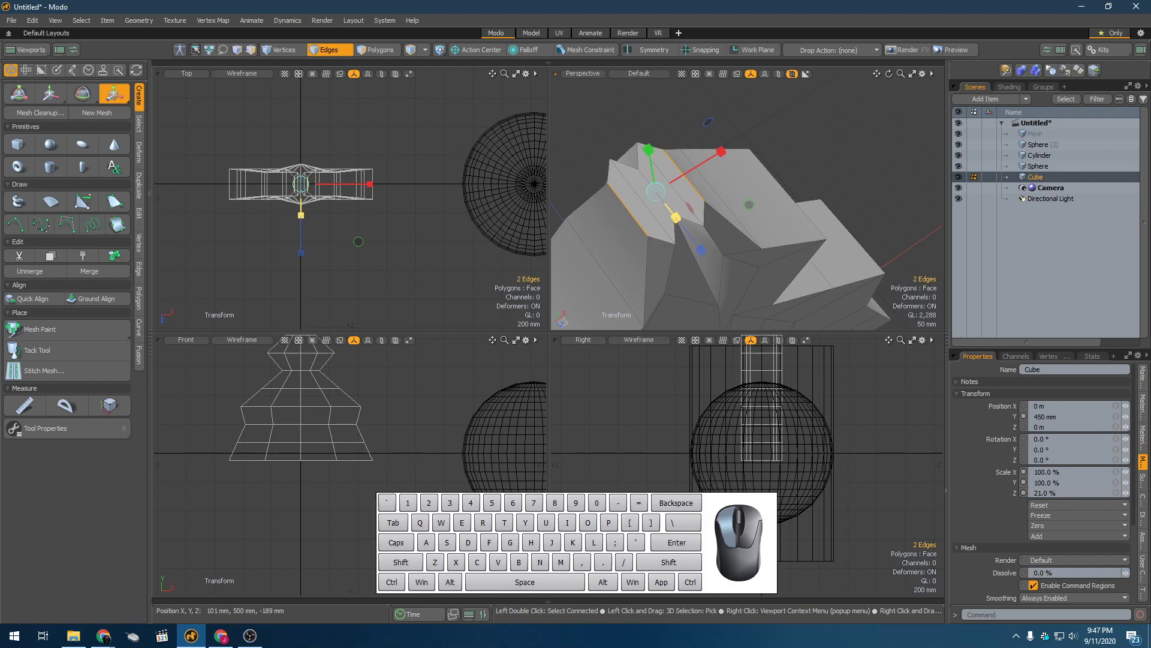
Select the two edges flanking the top's centre edge and scale them slightly inward along Z
{"action": "key", "text": "2"}
{"action": "left_click", "coordinate": [699, 223], "text": "shift"}
{"action": "key", "text": "r"}
{"action": "left_click_drag", "start_coordinate": [701, 255], "coordinate": [694, 241]}
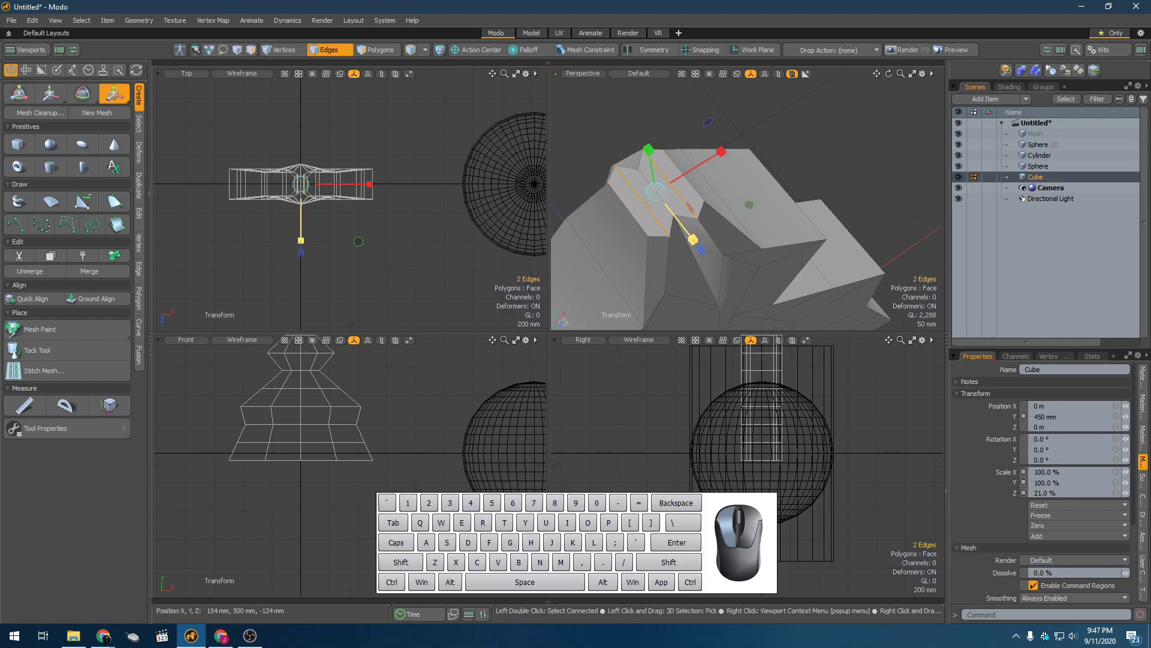
{"action": "key", "text": "space"}
Examine the reshaped block from several angles in the maximised perspective view, alongside the cylinder and spheres
{"action": "scroll", "coordinate": [702, 250], "scroll_direction": "down", "scroll_amount": 5}
{"action": "left_click_drag", "start_coordinate": [771, 249], "coordinate": [715, 272], "text": "alt"}
{"action": "key", "text": "space"}
{"action": "scroll", "coordinate": [782, 234], "scroll_direction": "up", "scroll_amount": 5}
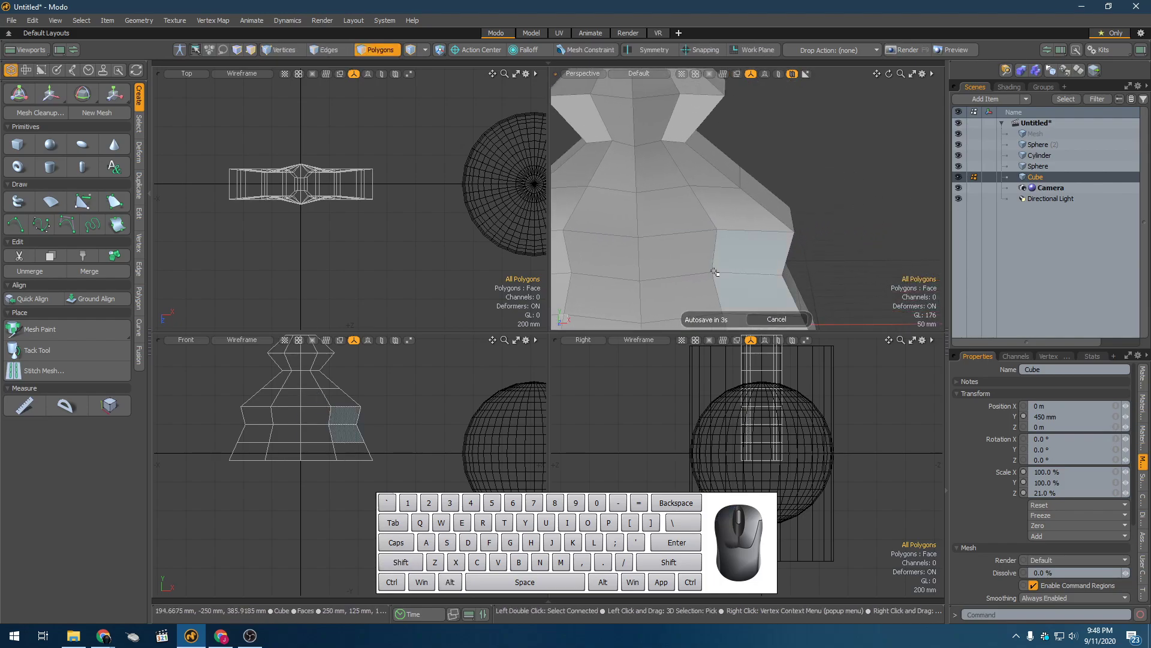
{"action": "key", "text": "ctrl+space"}
{"action": "scroll", "coordinate": [715, 273], "scroll_direction": "up", "scroll_amount": 2}
{"action": "left_click_drag", "start_coordinate": [658, 316], "coordinate": [602, 318], "text": "alt"}
{"action": "scroll", "coordinate": [660, 300], "scroll_direction": "down", "scroll_amount": 1}
{"action": "scroll", "coordinate": [666, 300], "scroll_direction": "down", "scroll_amount": 3, "text": "alt"}
{"action": "left_click", "coordinate": [520, 377]}
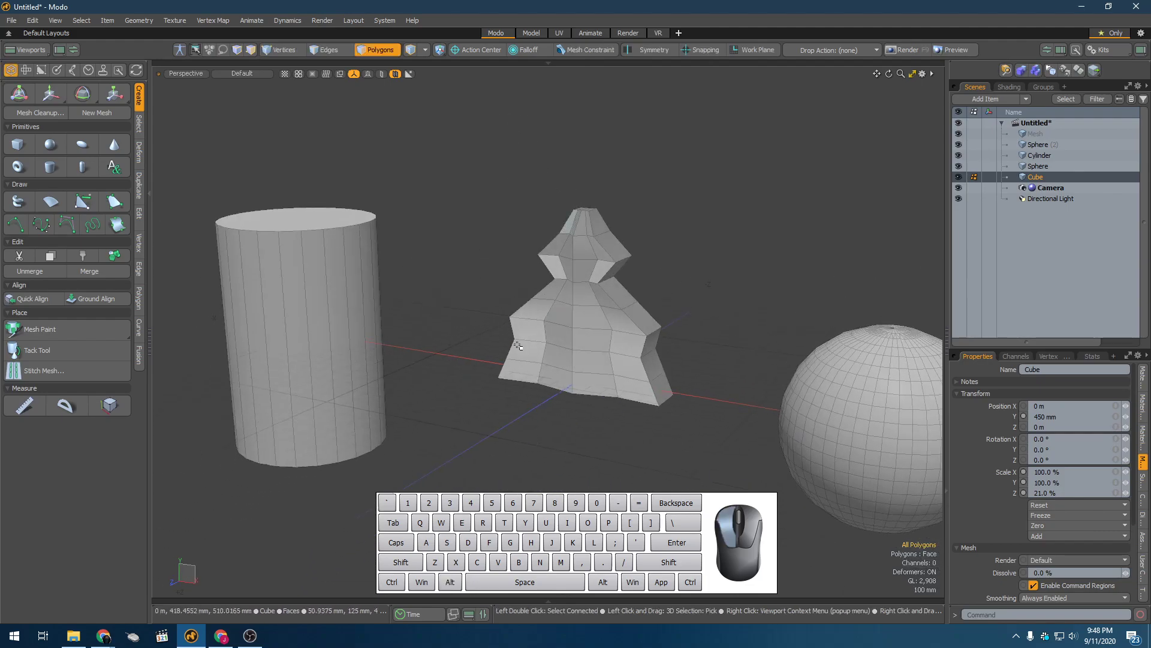
{"action": "key", "text": "1"}
{"action": "left_click_drag", "start_coordinate": [564, 415], "coordinate": [547, 385], "text": "alt"}
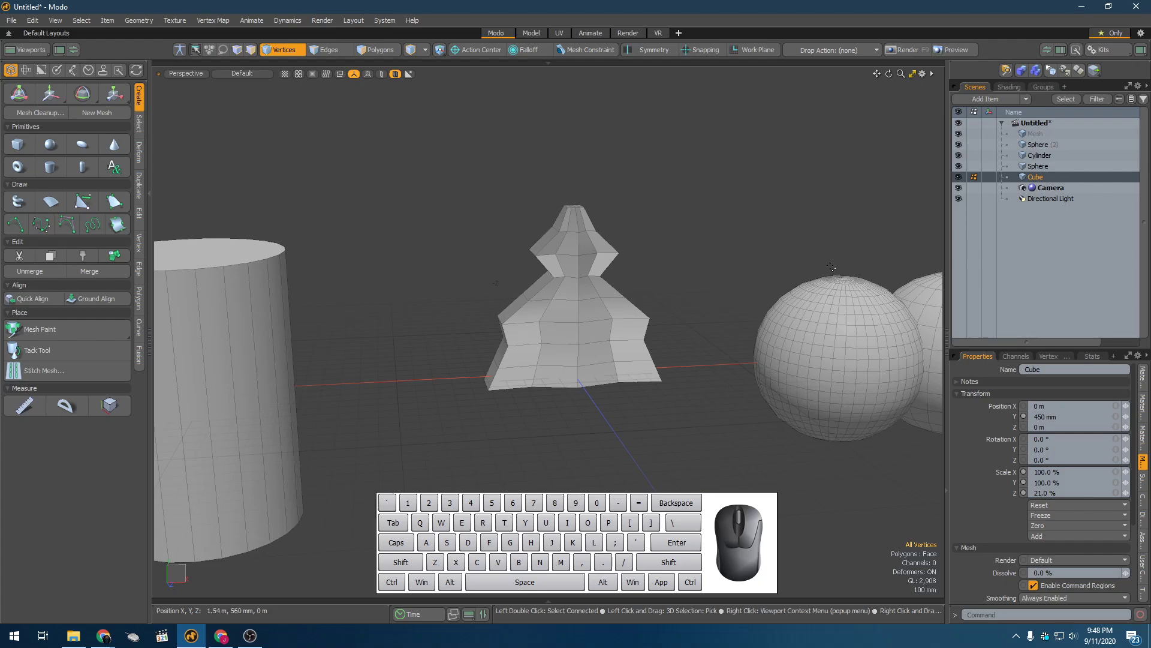
Close the current scene without saving its changes
{"action": "key", "text": "ctrl+w"}
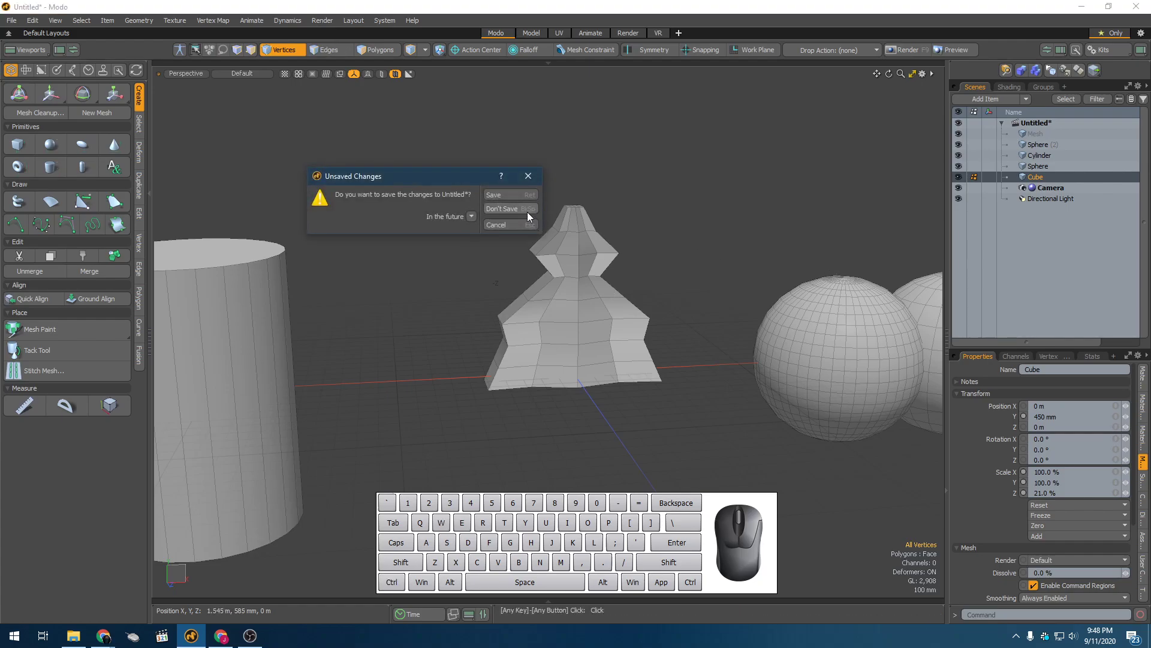
{"action": "left_click", "coordinate": [528, 210]}
{"action": "key", "text": "shift+a"}
{"action": "left_click_drag", "start_coordinate": [556, 308], "coordinate": [510, 358], "text": "alt"}
{"action": "scroll", "coordinate": [510, 359], "scroll_direction": "down", "scroll_amount": 4}
{"action": "left_click_drag", "start_coordinate": [510, 360], "coordinate": [474, 269], "text": "alt+shift"}
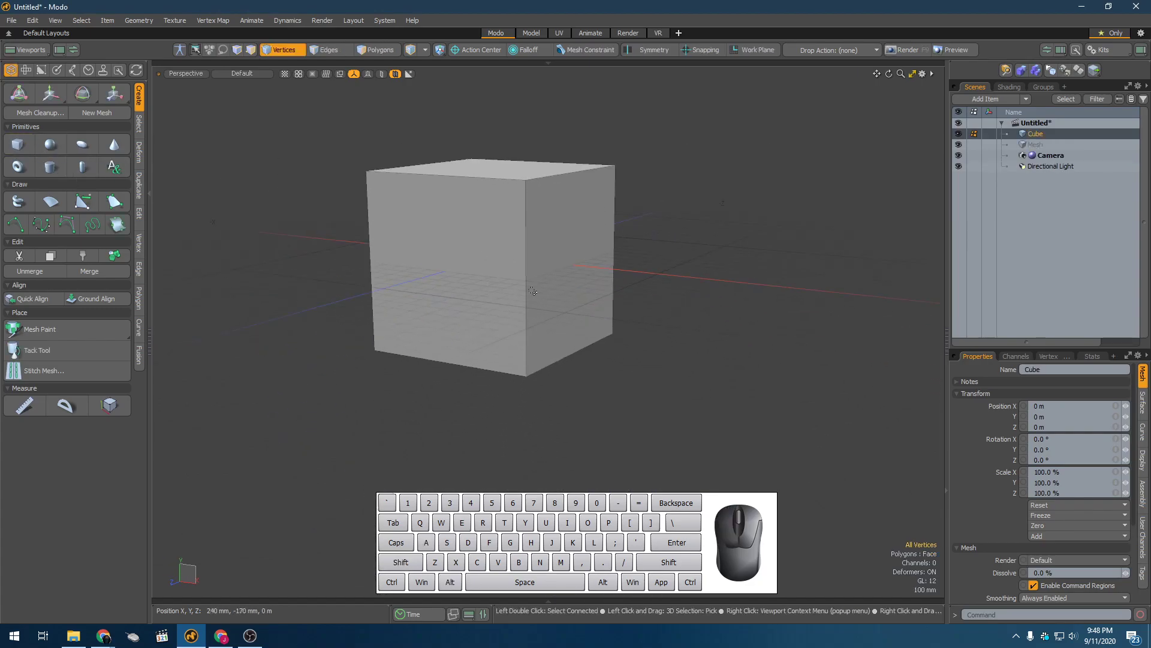
{"action": "key", "text": "ctrl"}
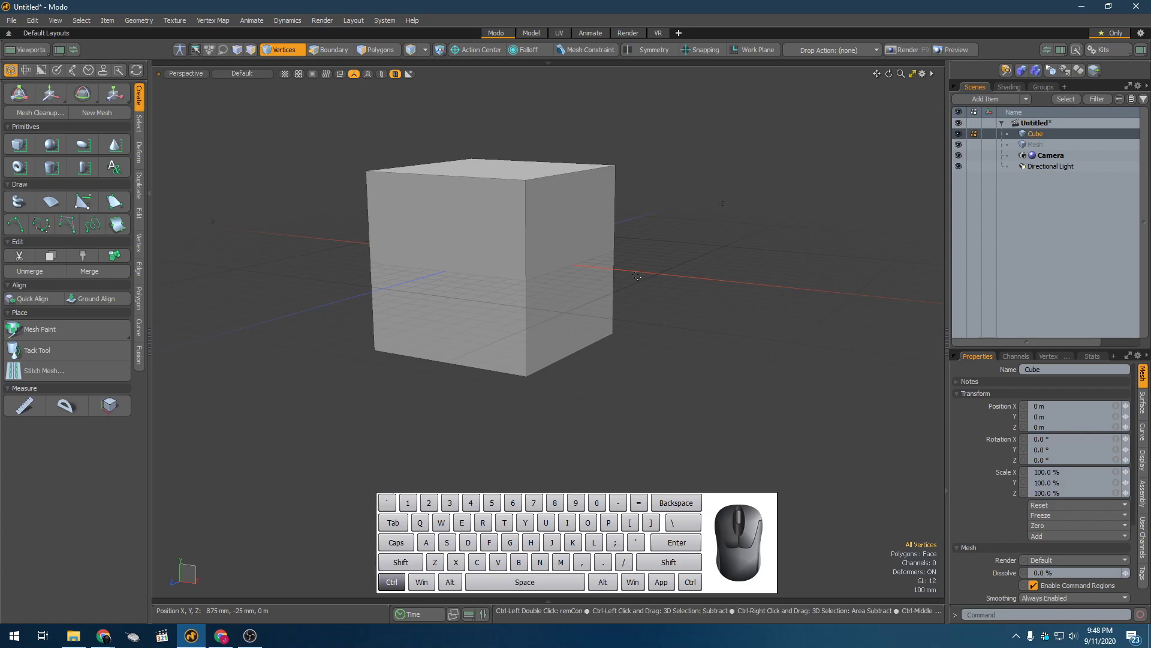
{"action": "key", "text": "ctrl+z"}
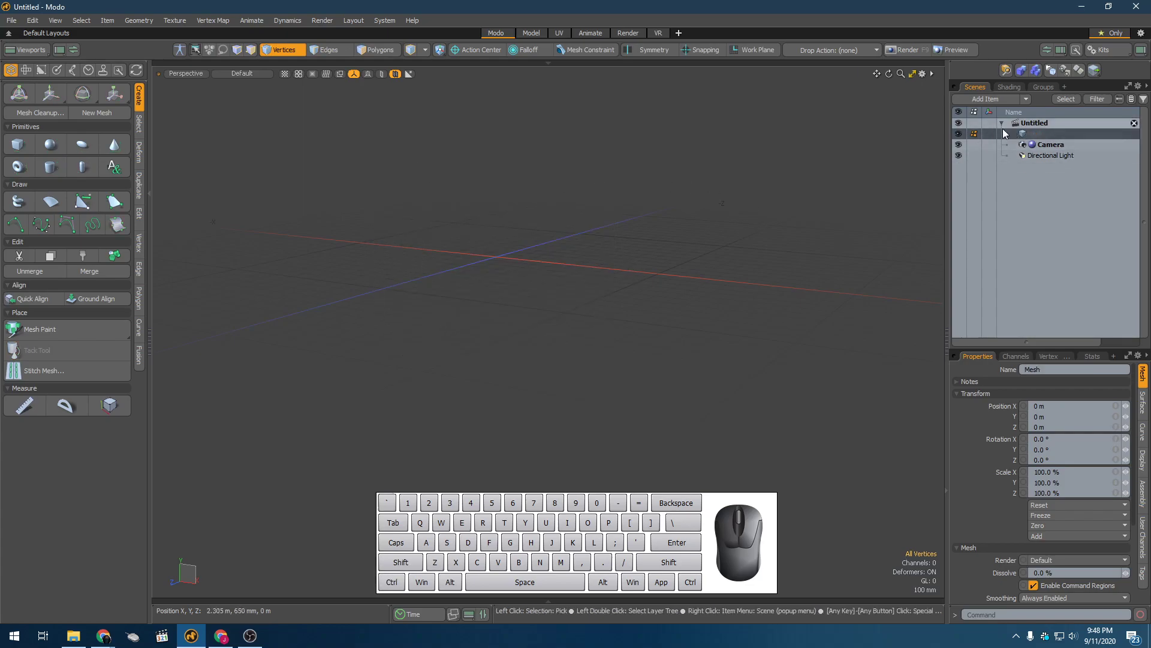
Draw a box of about 955 × 705 × 985 mm with the Cube primitive tool and raise it above the grid
{"action": "left_click", "coordinate": [17, 143]}
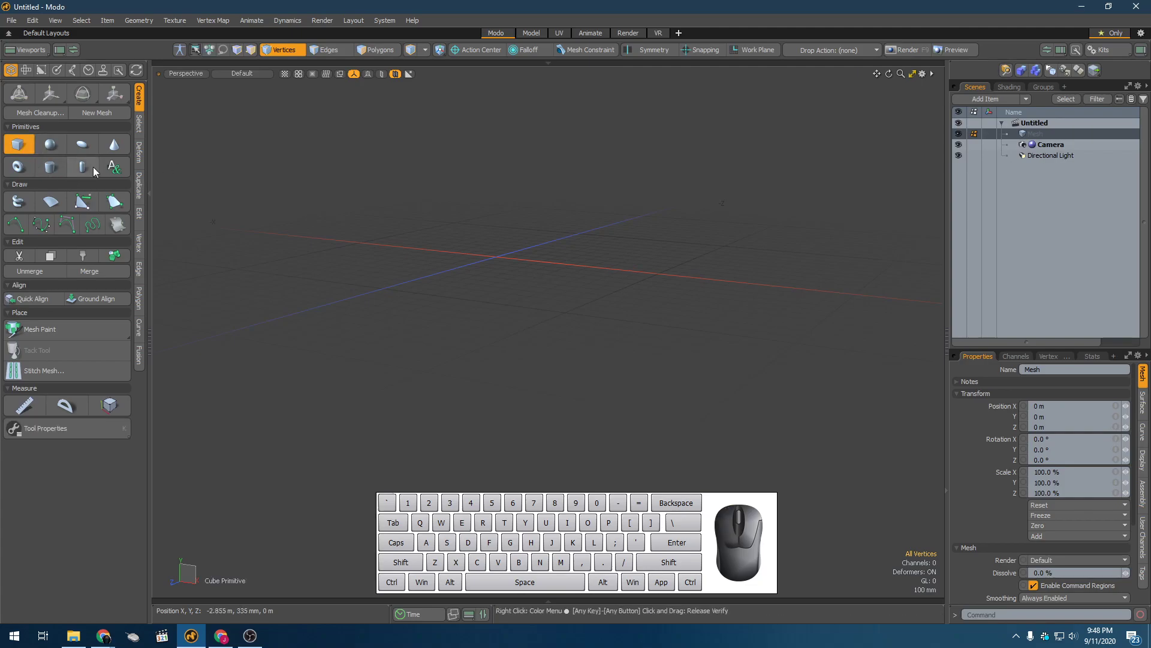
{"action": "left_click_drag", "start_coordinate": [380, 183], "coordinate": [604, 419], "text": "alt"}
{"action": "left_click_drag", "start_coordinate": [513, 331], "coordinate": [511, 264]}
{"action": "left_click_drag", "start_coordinate": [542, 416], "coordinate": [502, 291], "text": "alt"}
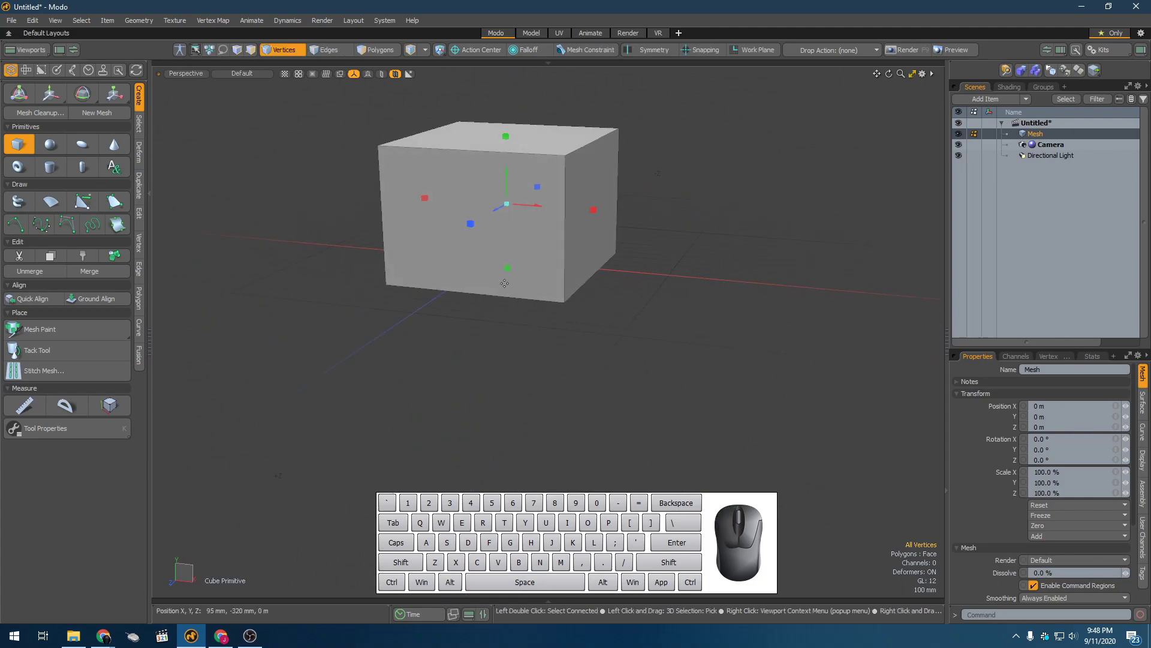
{"action": "left_click_drag", "start_coordinate": [512, 165], "coordinate": [511, 137]}
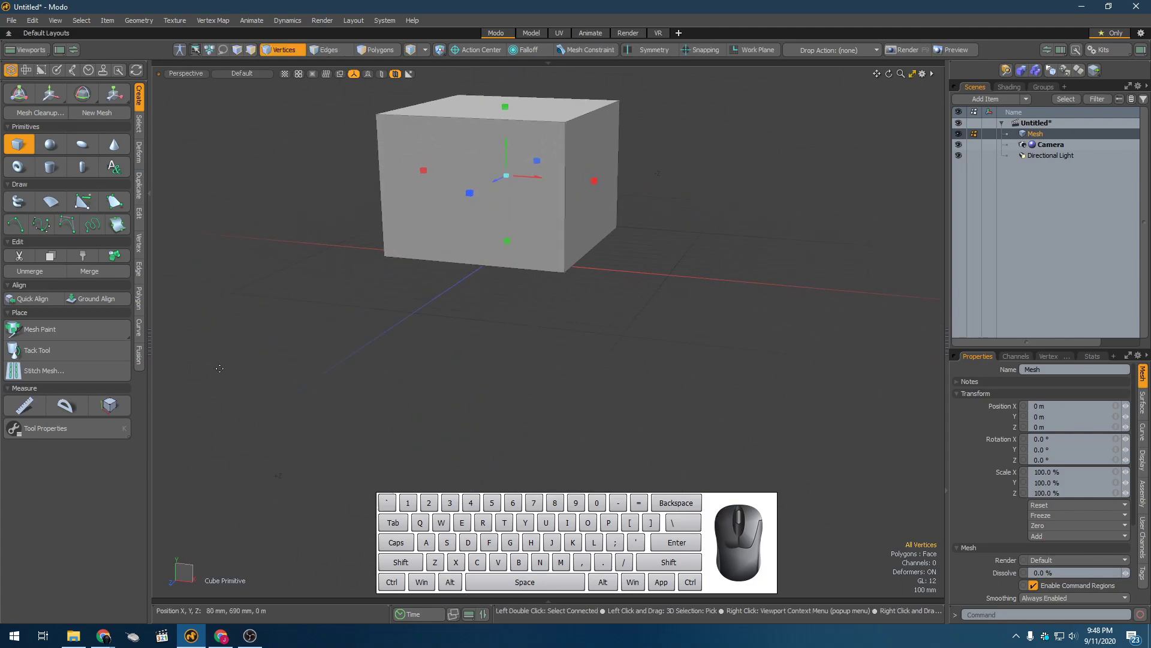
Open the cube's tool properties and set its position to 0 on X, Y and Z
{"action": "left_click", "coordinate": [63, 428]}
{"action": "left_click_drag", "start_coordinate": [250, 211], "coordinate": [222, 148]}
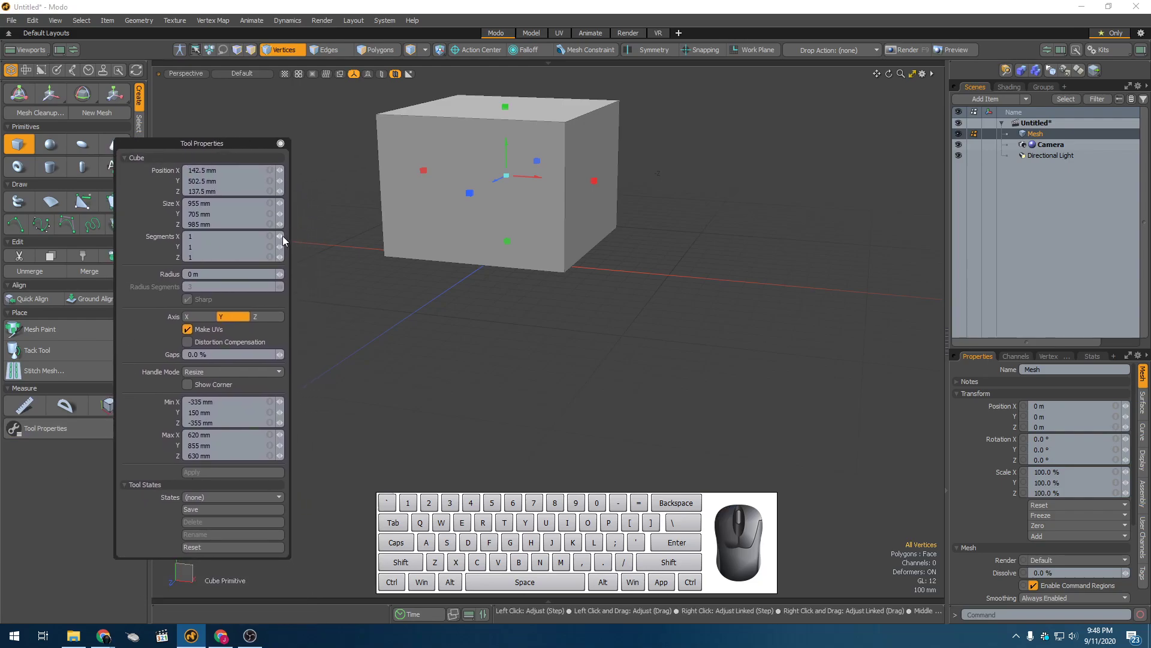
{"action": "left_click", "coordinate": [223, 170]}
{"action": "type", "text": "0"}
{"action": "key", "text": "Tab"}
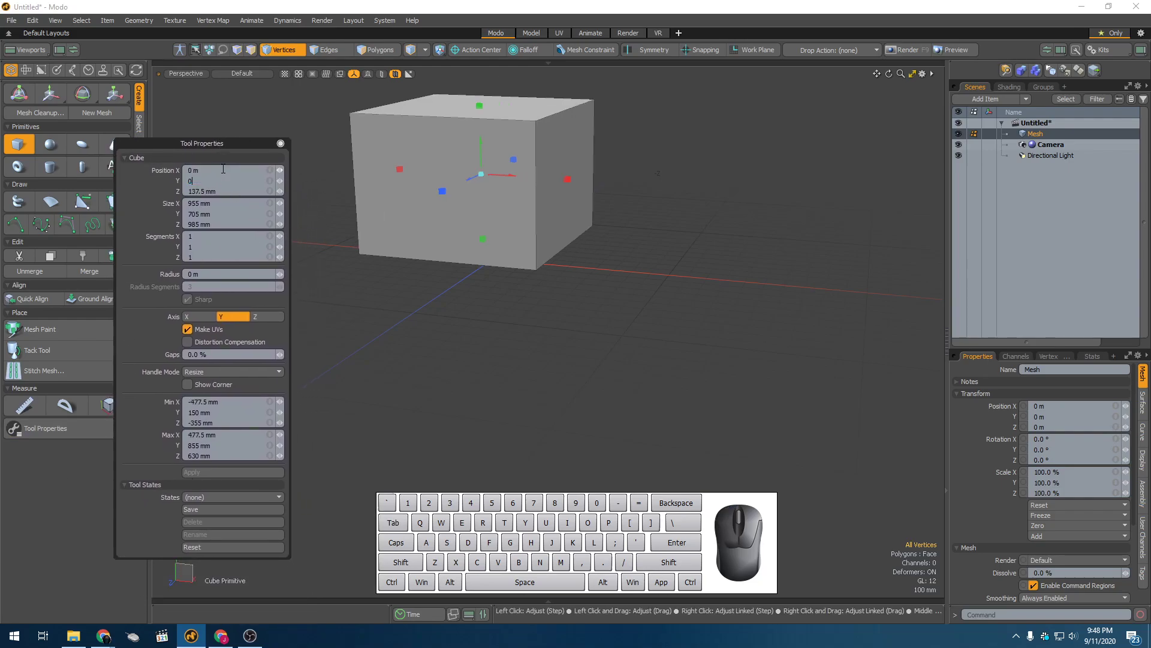
{"action": "type", "text": "0"}
{"action": "key", "text": "Tab"}
{"action": "type", "text": "0"}
{"action": "key", "text": "Tab"}
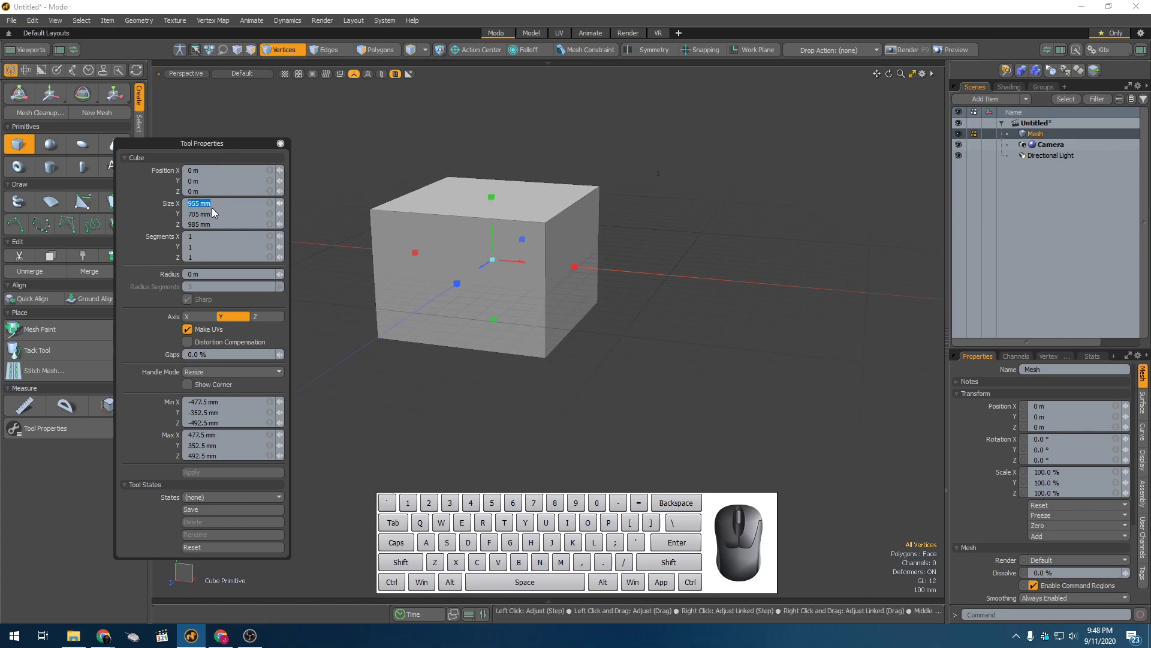
Set the cube's size to 1 m on X, Y and Z
{"action": "type", "text": "1"}
{"action": "key", "text": "Tab"}
{"action": "type", "text": "1"}
{"action": "key", "text": "Tab"}
{"action": "type", "text": "1"}
{"action": "key", "text": "Tab"}
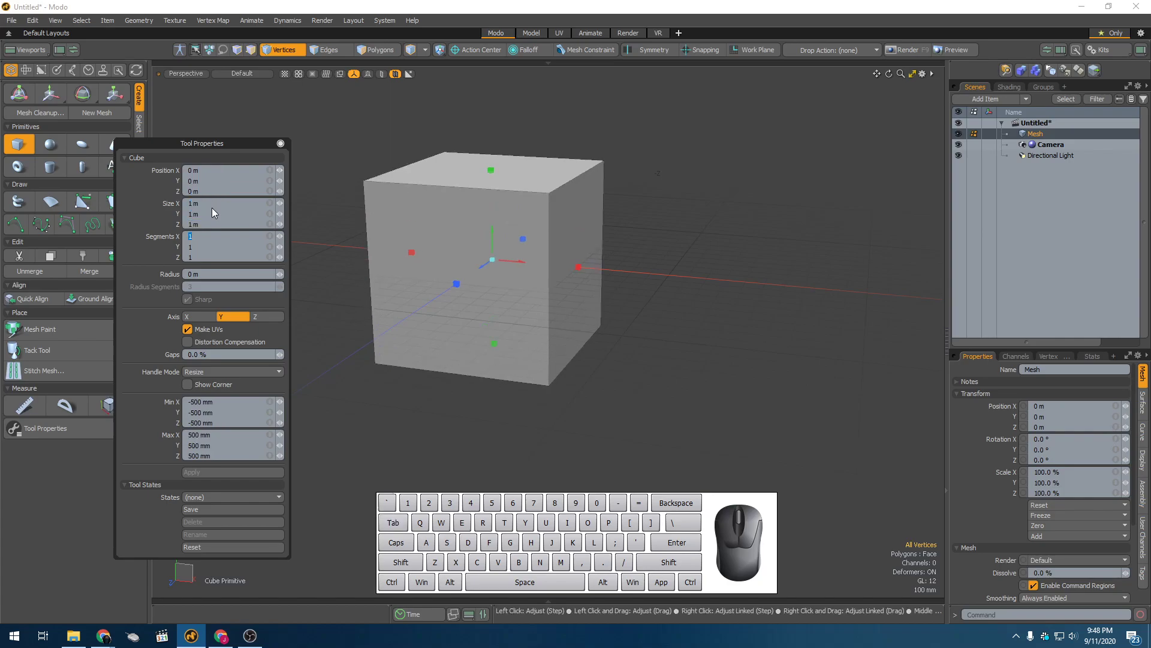
Set the cube's X size to 2 m
{"action": "left_click", "coordinate": [191, 203]}
{"action": "type", "text": "2"}
{"action": "key", "text": "Tab"}
Reduce the cube's X size to 200 mm
{"action": "left_click", "coordinate": [184, 204]}
{"action": "left_click_drag", "start_coordinate": [184, 204], "coordinate": [105, 211]}
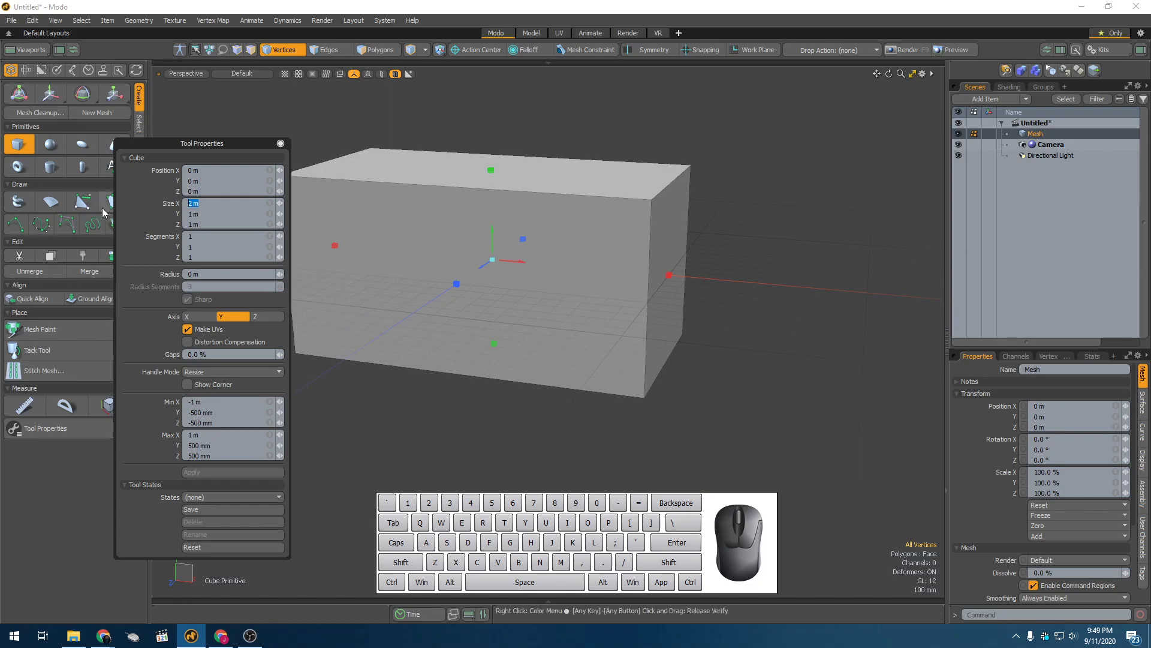
{"action": "type", "text": ".2"}
{"action": "key", "text": "Tab"}
{"action": "left_click", "coordinate": [190, 202]}
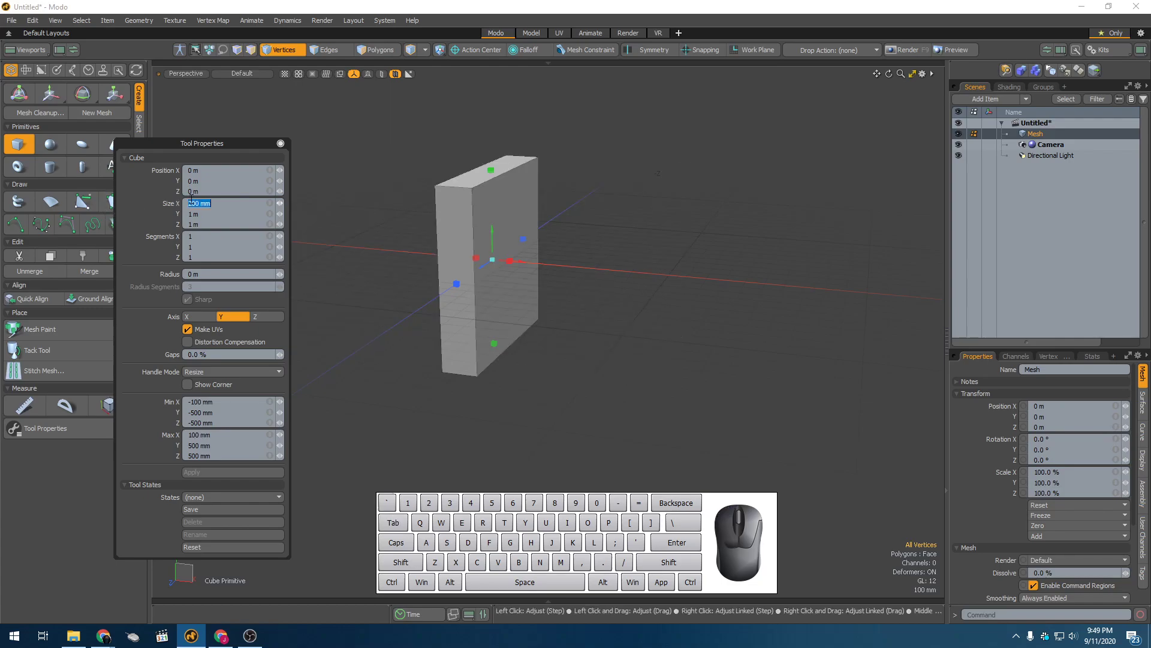
Set the cube's X size back to 1 m
{"action": "type", "text": "200mm"}
{"action": "key", "text": "Tab"}
{"action": "type", "text": "1"}
{"action": "key", "text": "Tab"}
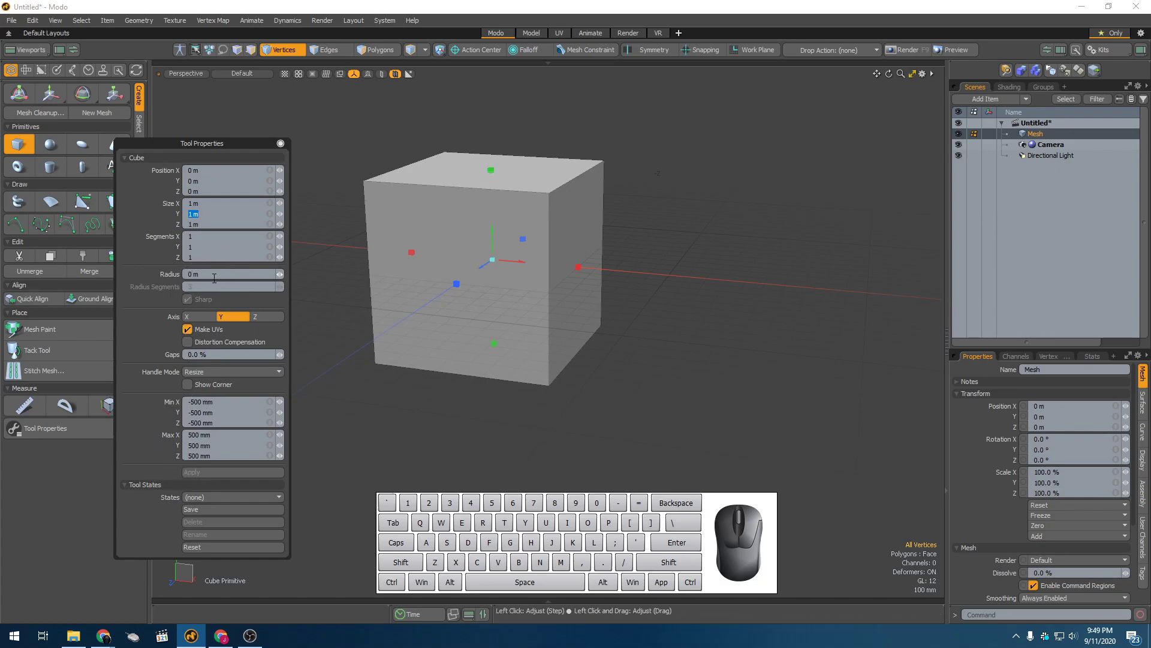
Raise the cube's X segments to 5
{"action": "left_click", "coordinate": [197, 236]}
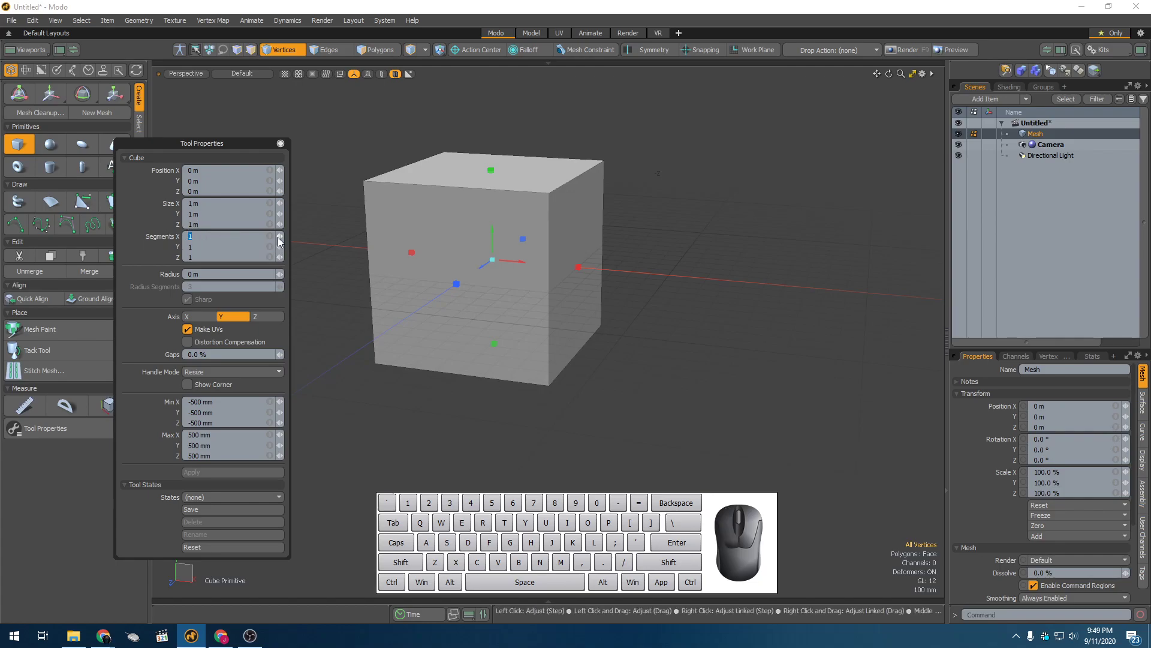
{"action": "left_click_drag", "start_coordinate": [487, 292], "coordinate": [510, 293], "text": "alt"}
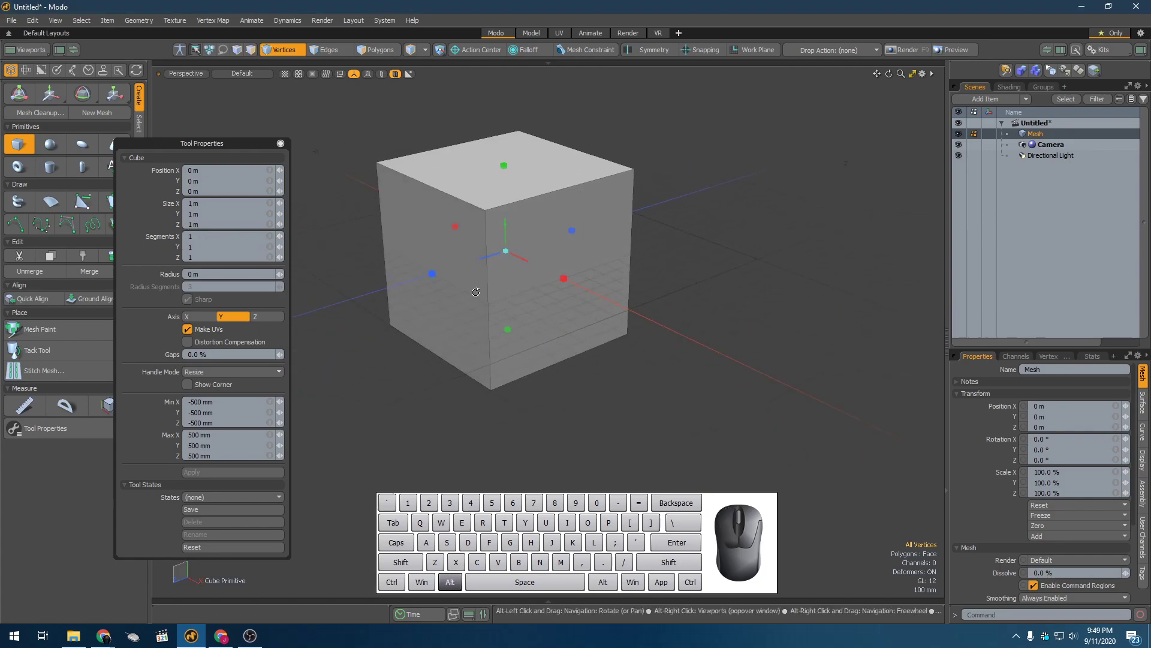
{"action": "left_click", "coordinate": [282, 235]}
{"action": "left_click", "coordinate": [283, 235]}
{"action": "left_click", "coordinate": [282, 235]}
{"action": "left_click", "coordinate": [283, 235]}
{"action": "left_click_drag", "start_coordinate": [336, 264], "coordinate": [415, 266], "text": "alt"}
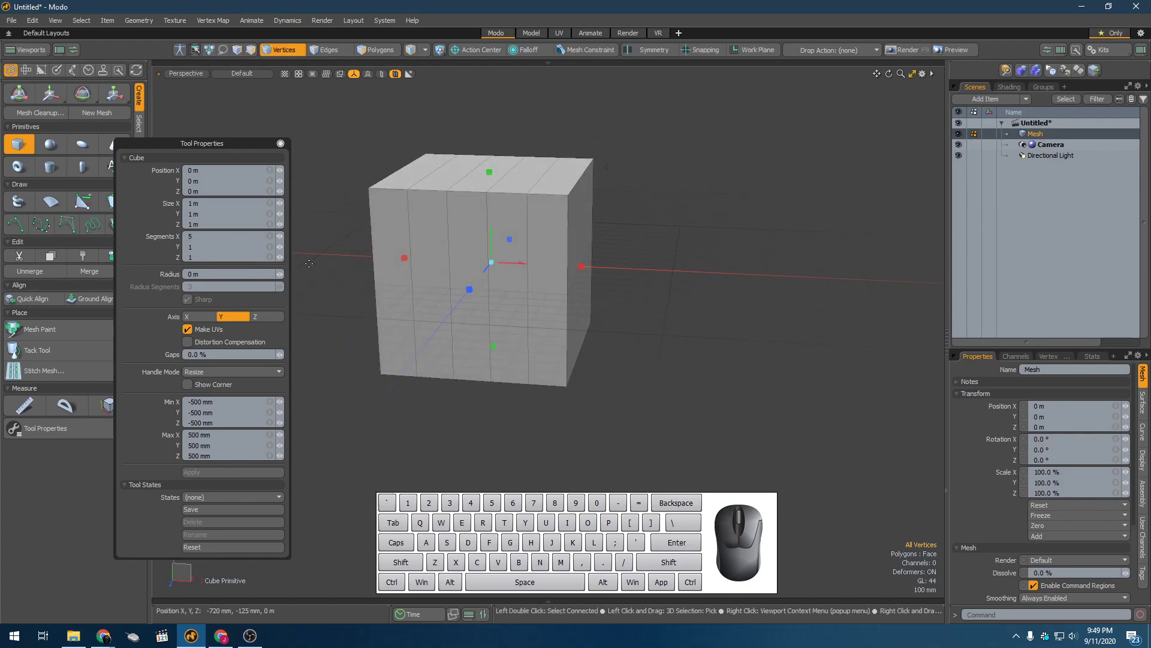
Raise the cube's Y segments to 6 and its Z segments to 4
{"action": "left_click", "coordinate": [281, 247]}
{"action": "left_click", "coordinate": [281, 247]}
{"action": "left_click", "coordinate": [281, 247]}
{"action": "left_click", "coordinate": [281, 247]}
{"action": "left_click", "coordinate": [282, 248]}
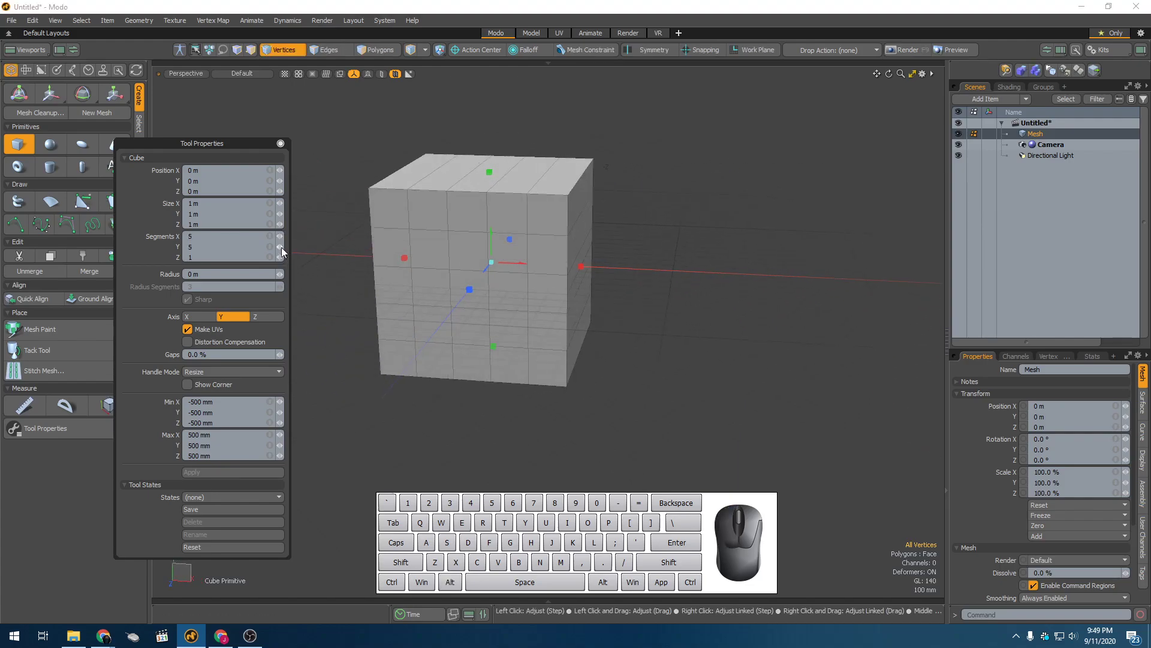
{"action": "left_click_drag", "start_coordinate": [494, 271], "coordinate": [445, 276], "text": "alt"}
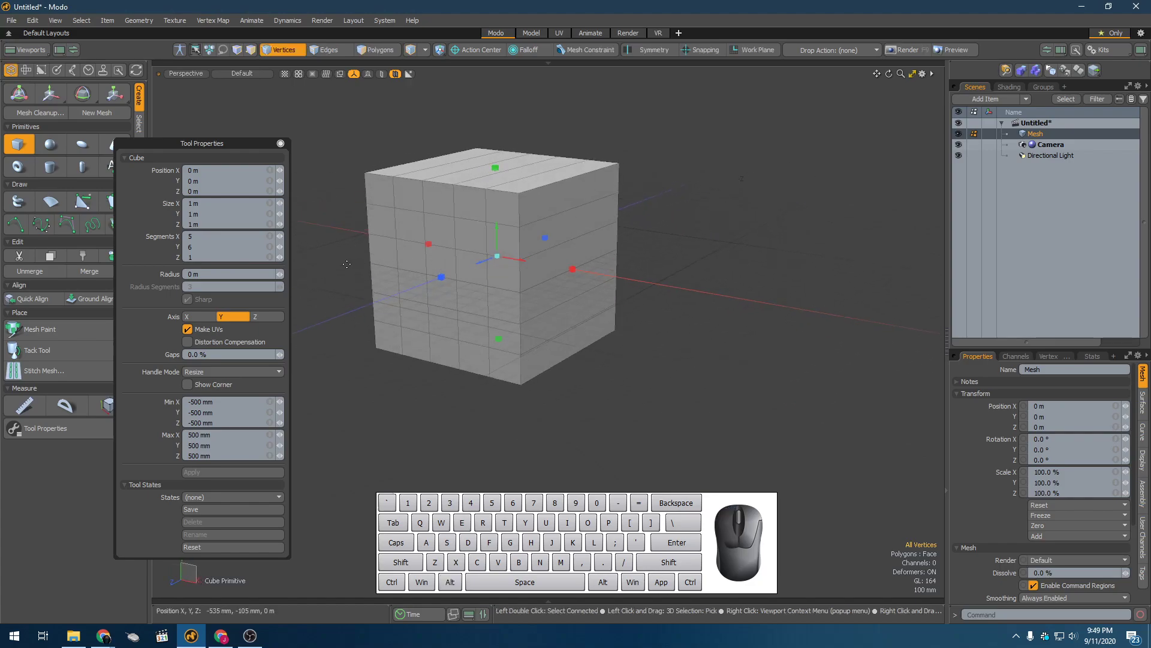
{"action": "left_click", "coordinate": [282, 257]}
{"action": "left_click", "coordinate": [282, 257]}
{"action": "left_click", "coordinate": [281, 257]}
{"action": "left_click_drag", "start_coordinate": [420, 227], "coordinate": [372, 252], "text": "alt"}
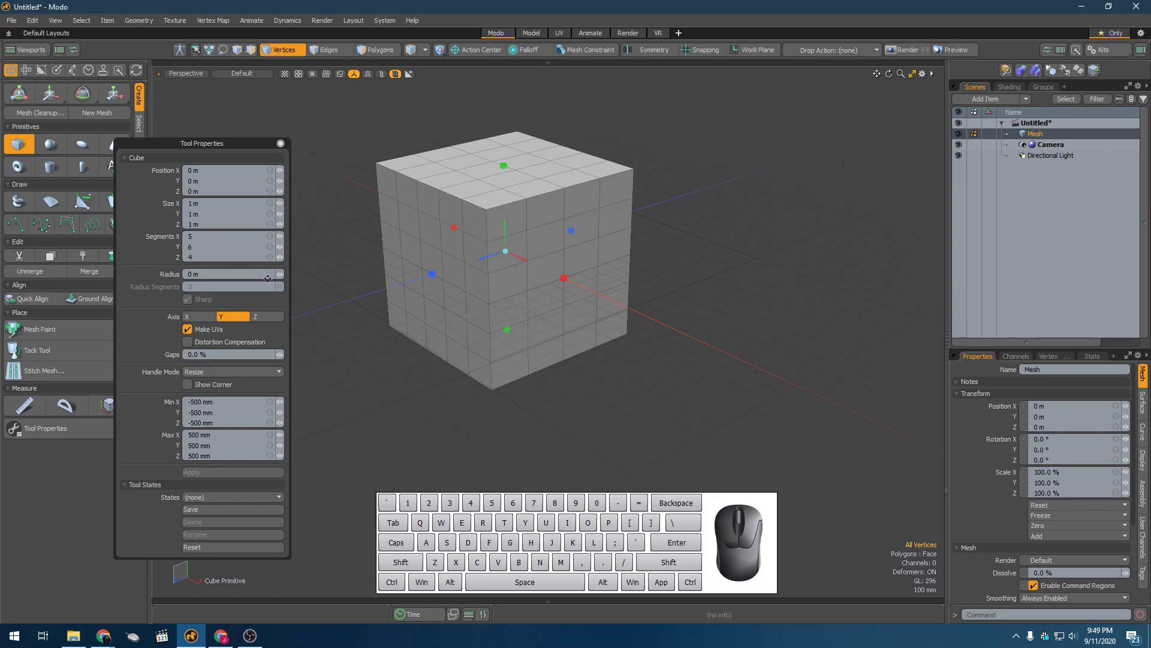
Change the cube's segments to 4 on X, 8 on Y and 1 on Z
{"action": "left_click_drag", "start_coordinate": [280, 258], "coordinate": [272, 258]}
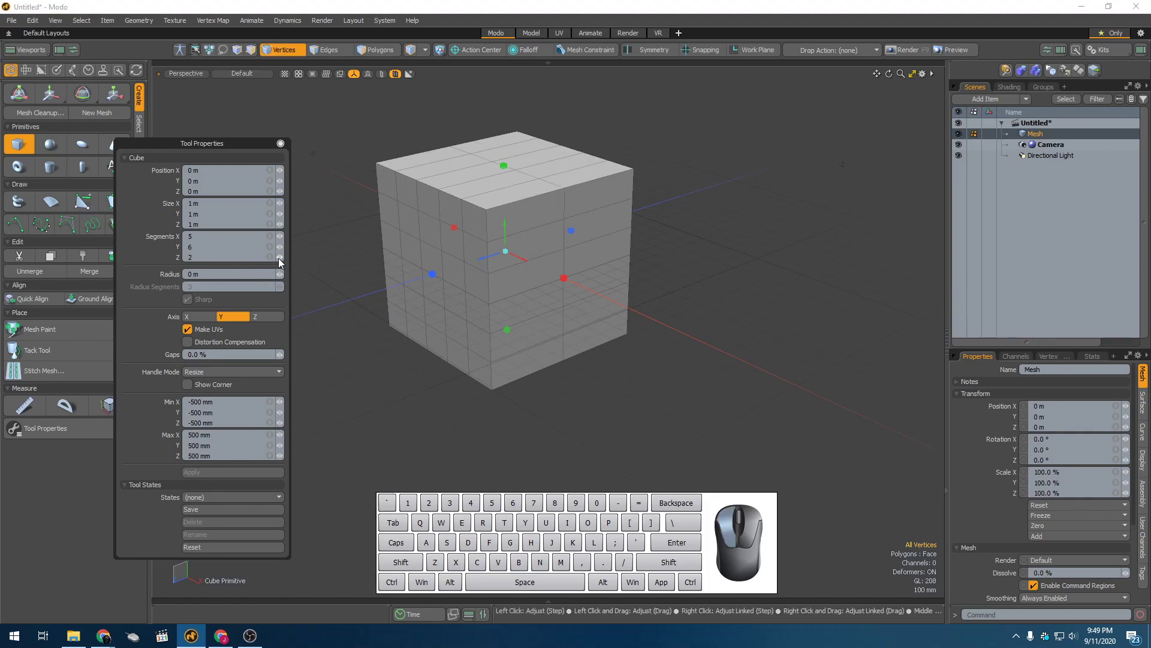
{"action": "left_click_drag", "start_coordinate": [519, 243], "coordinate": [421, 253], "text": "alt"}
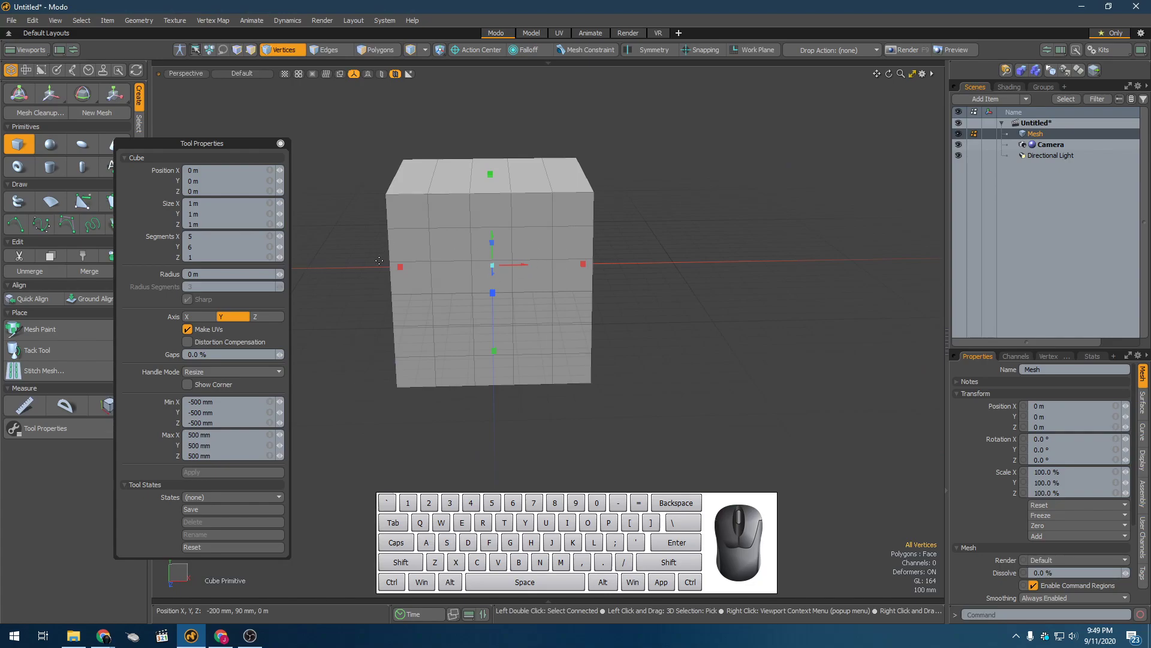
{"action": "left_click_drag", "start_coordinate": [280, 237], "coordinate": [276, 237]}
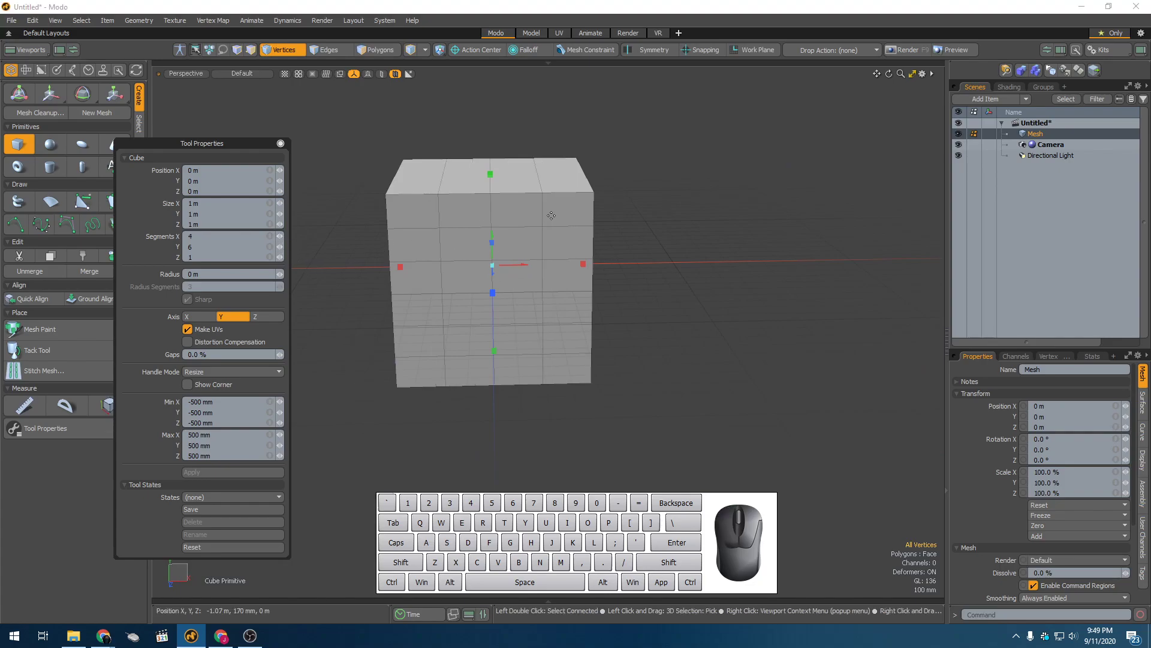
{"action": "left_click_drag", "start_coordinate": [550, 237], "coordinate": [418, 253], "text": "alt"}
{"action": "left_click_drag", "start_coordinate": [280, 247], "coordinate": [283, 247]}
{"action": "left_click_drag", "start_coordinate": [470, 264], "coordinate": [550, 312], "text": "alt"}
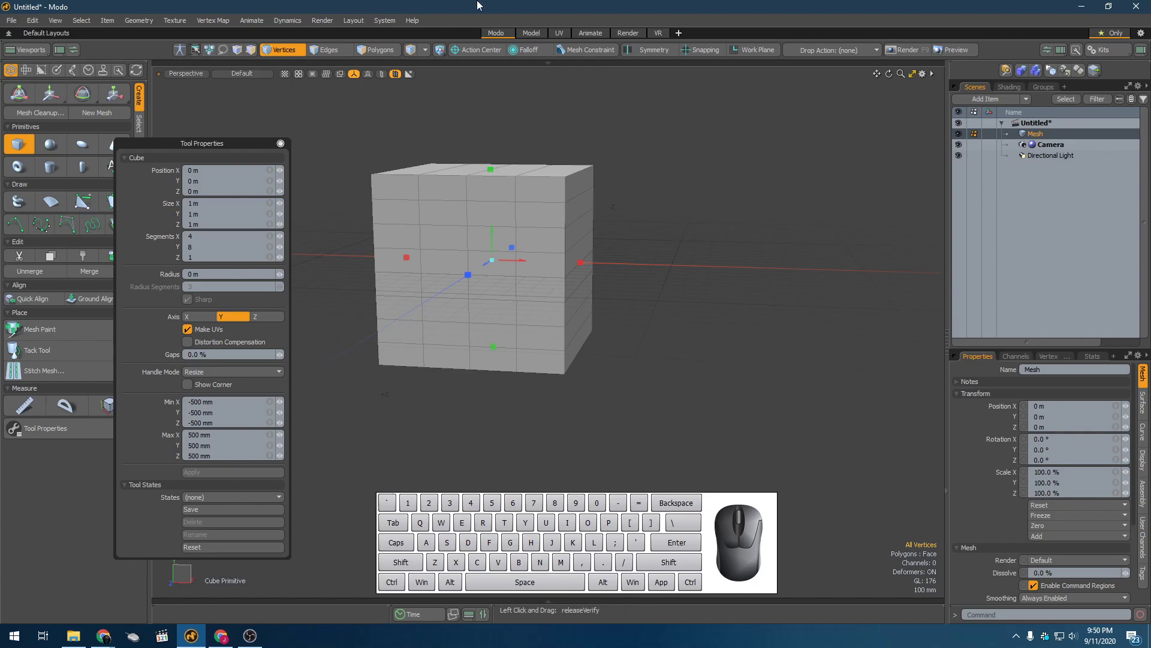
Finish the cube primitive and scale it as an item along Z to 15.5 %, making a thin slab
{"action": "key", "text": "space"}
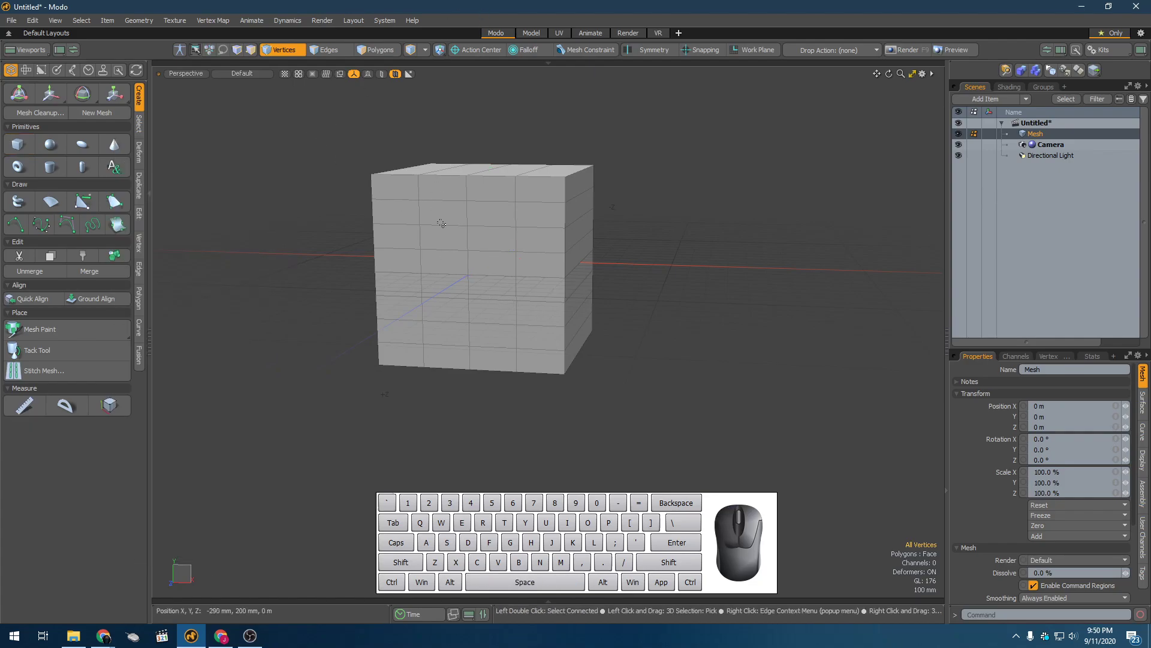
{"action": "key", "text": "5"}
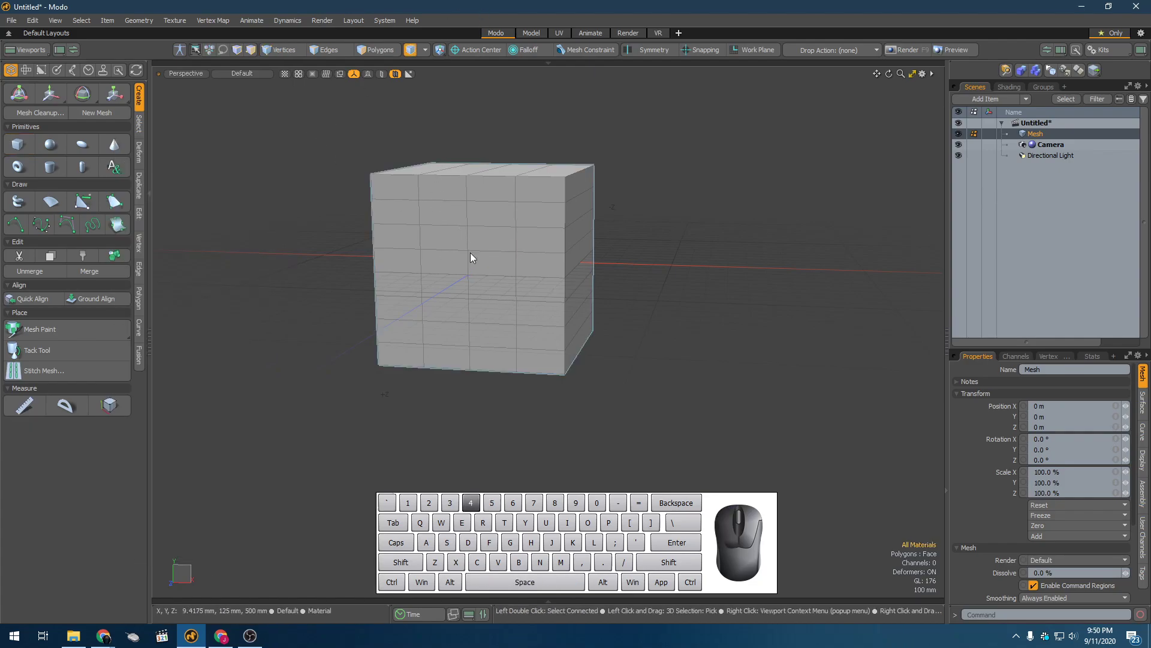
{"action": "key", "text": "w"}
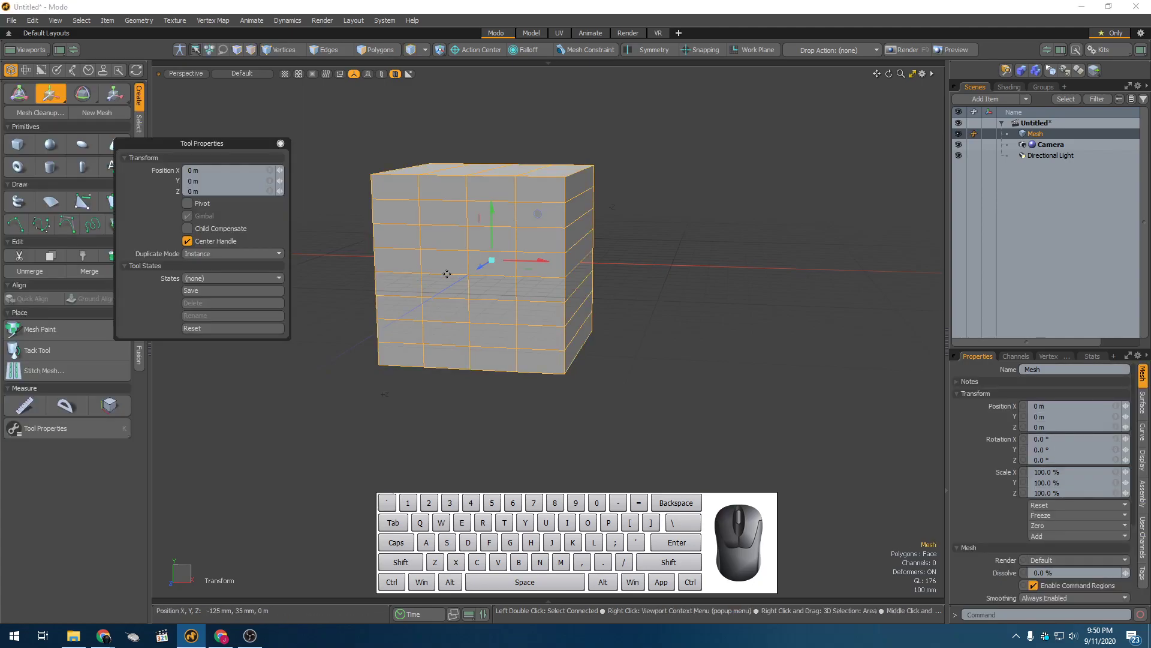
{"action": "mouse_move", "coordinate": [477, 269]}
{"action": "left_mouse_down"}
{"action": "mouse_move", "coordinate": [489, 261]}
{"action": "mouse_move", "coordinate": [468, 277]}
{"action": "left_mouse_up"}
{"action": "key", "text": "2"}
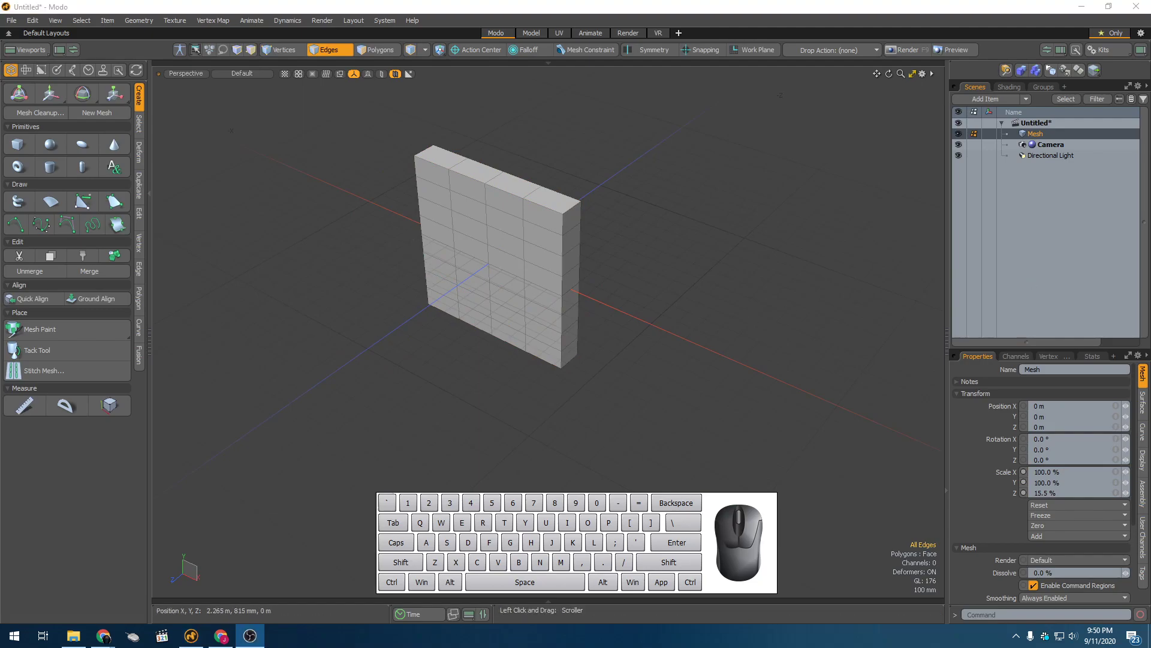
Select the four polygons on the slab's upper face and scale them inward along X into a narrow peak
{"action": "left_click", "coordinate": [719, 13]}
{"action": "scroll", "coordinate": [600, 100], "scroll_direction": "up", "scroll_amount": 5}
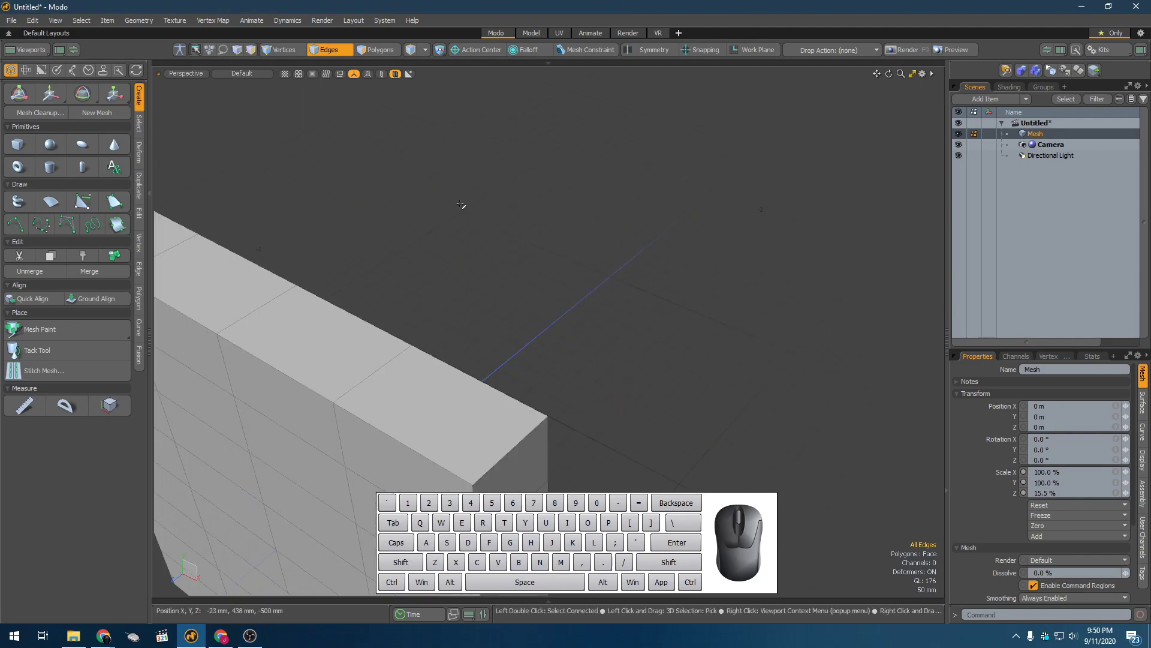
{"action": "left_click_drag", "start_coordinate": [441, 231], "coordinate": [625, 185], "text": "alt+shift"}
{"action": "scroll", "coordinate": [624, 185], "scroll_direction": "down", "scroll_amount": 5}
{"action": "key", "text": "3"}
{"action": "left_click", "coordinate": [666, 218]}
{"action": "left_click", "coordinate": [597, 204], "text": "shift"}
{"action": "left_click", "coordinate": [542, 191], "text": "shift"}
{"action": "left_click", "coordinate": [503, 177], "text": "shift"}
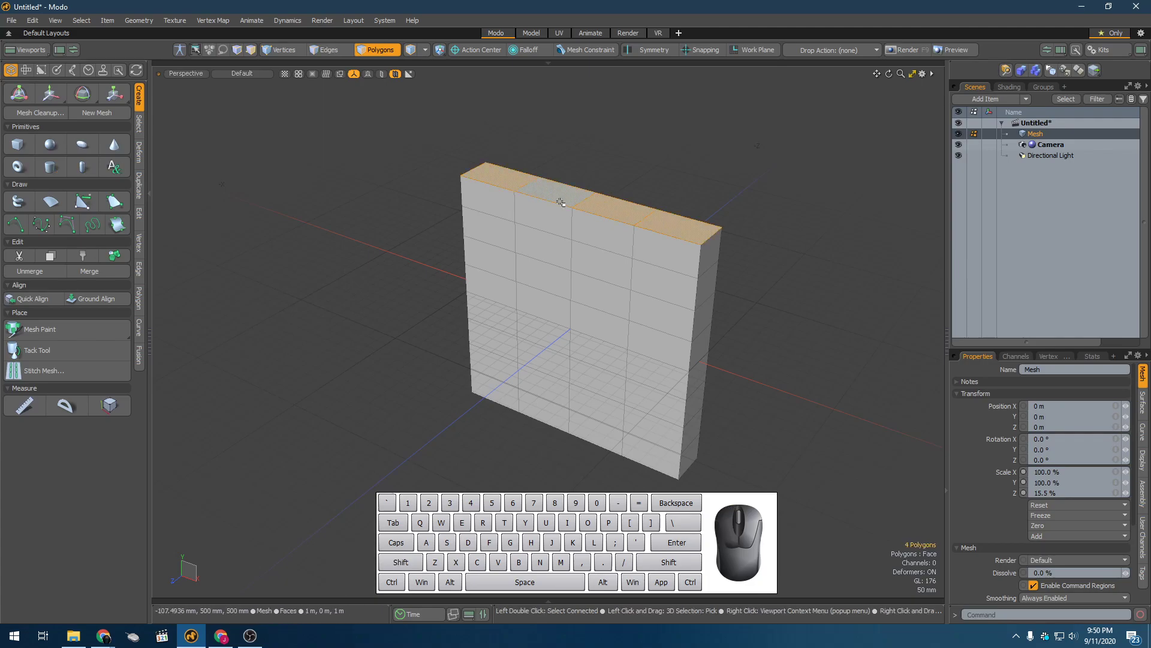
{"action": "key", "text": "r"}
{"action": "left_click_drag", "start_coordinate": [630, 221], "coordinate": [679, 214]}
Select the three horizontal edge loops above and the three below the slab's middle loop and scale them inward together along X
{"action": "key", "text": "2"}
{"action": "key", "text": "2"}
{"action": "left_click", "coordinate": [677, 212]}
{"action": "double_click", "coordinate": [679, 210]}
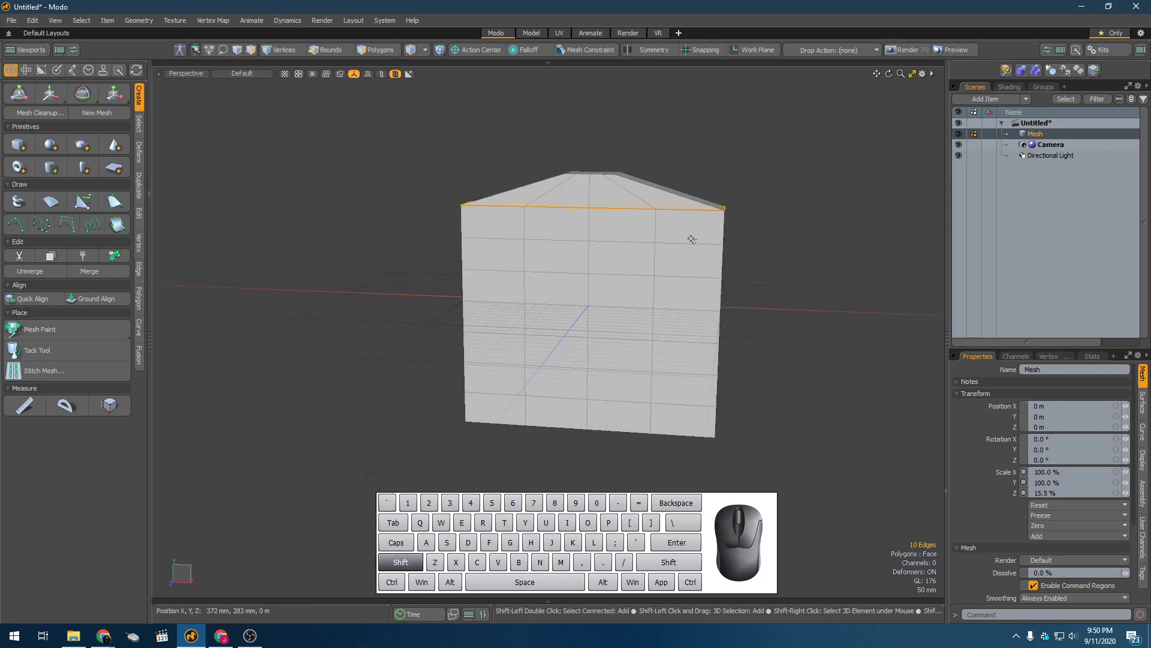
{"action": "double_click", "coordinate": [692, 241], "text": "shift"}
{"action": "double_click", "coordinate": [691, 275], "text": "shift"}
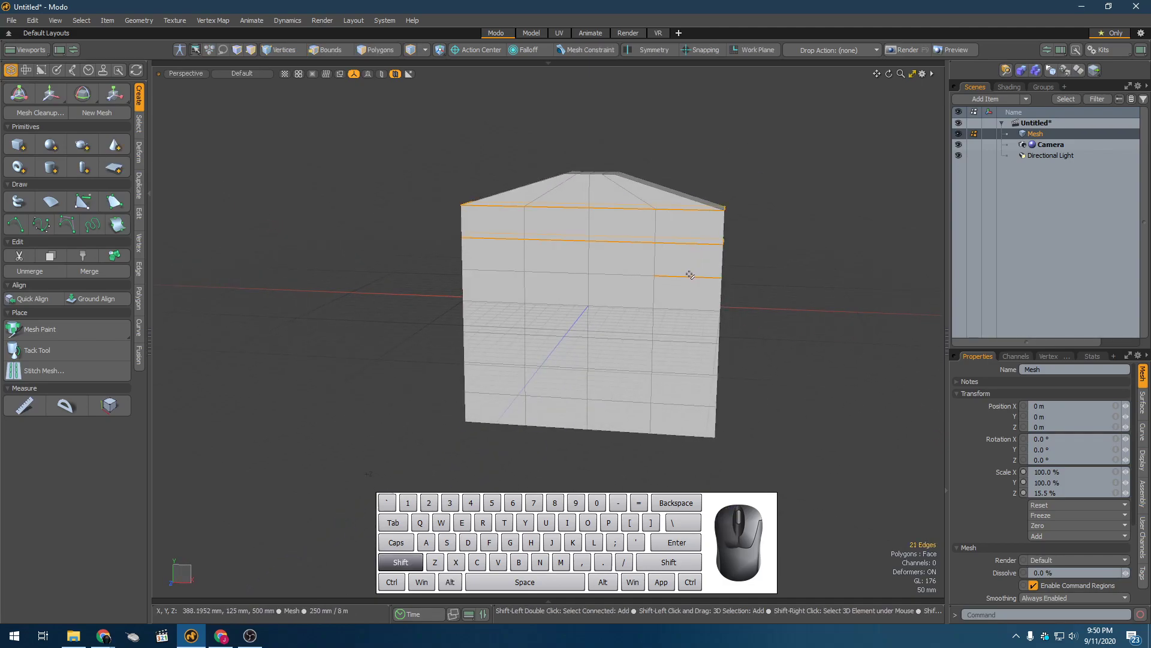
{"action": "left_click", "coordinate": [684, 338], "text": "shift"}
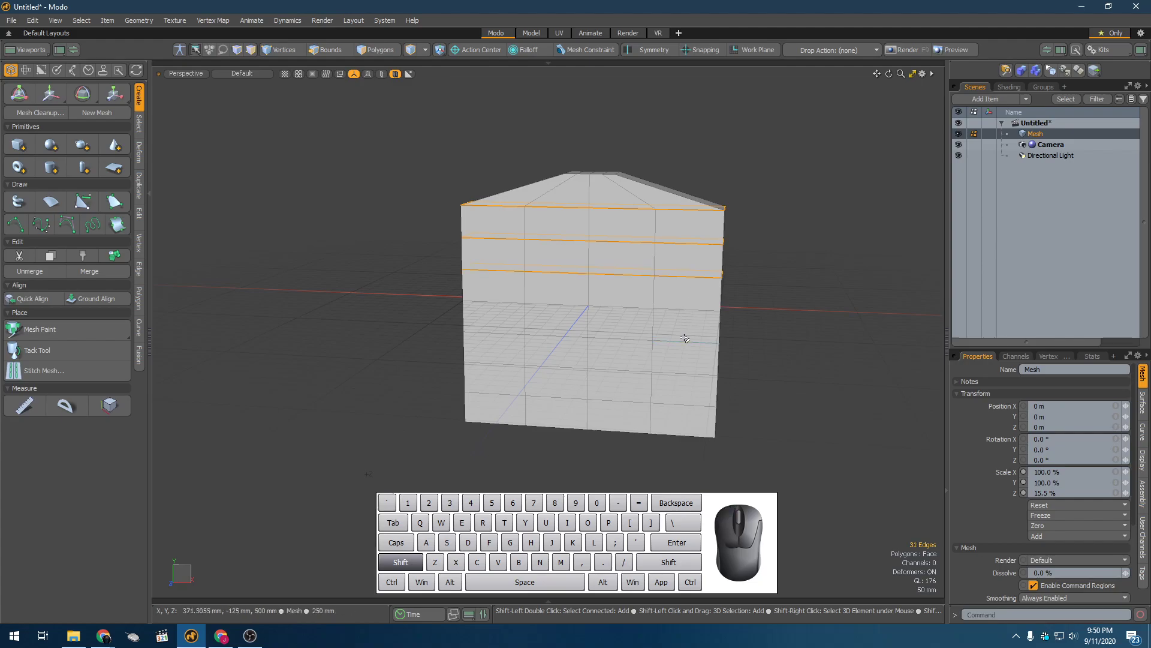
{"action": "double_click", "coordinate": [678, 374], "text": "shift"}
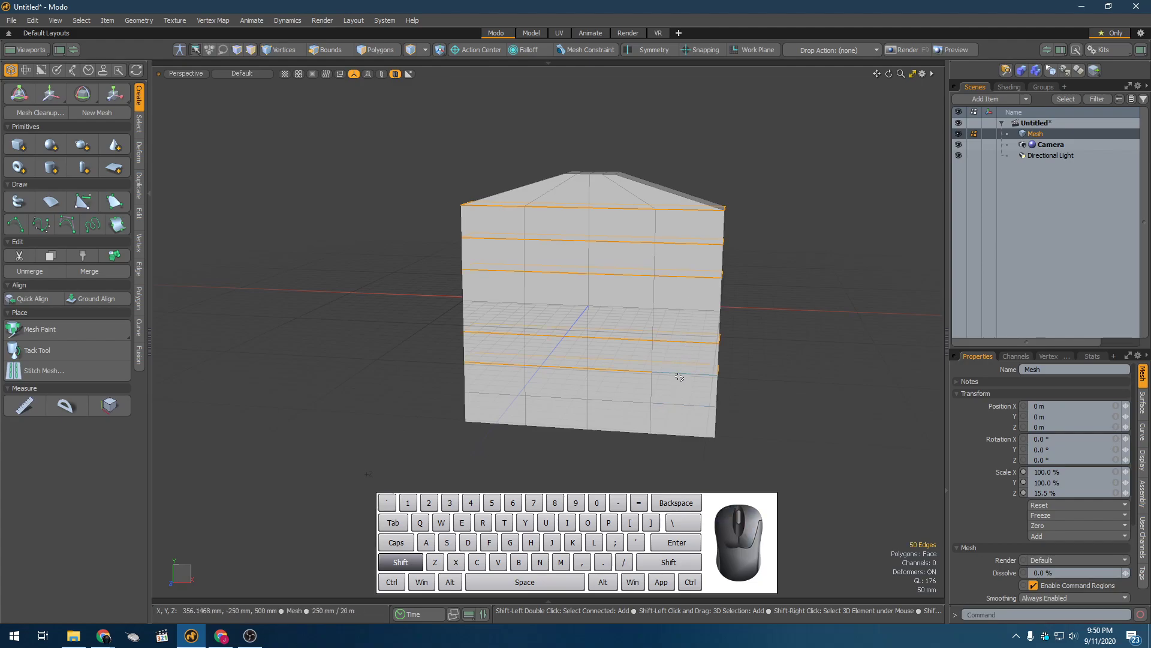
{"action": "double_click", "coordinate": [681, 398], "text": "shift"}
{"action": "key", "text": "r"}
{"action": "left_click_drag", "start_coordinate": [649, 304], "coordinate": [634, 304]}
Scale the slab's middle horizontal edge loop inward along X, forming a waist
{"action": "double_click", "coordinate": [684, 310]}
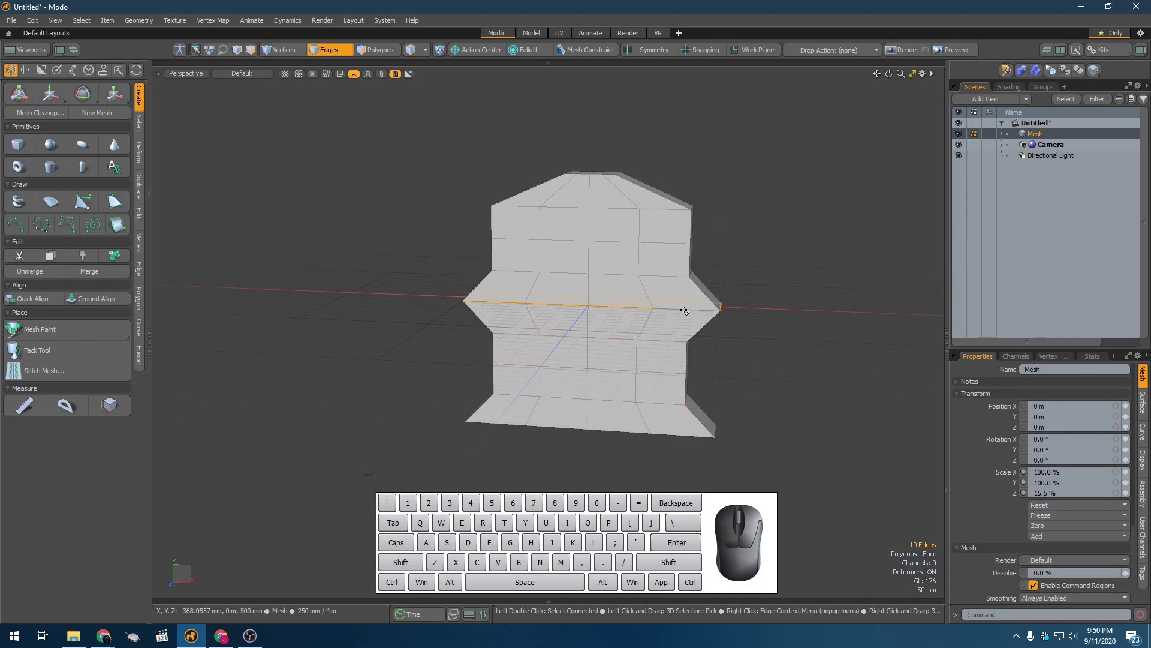
{"action": "key", "text": "r"}
{"action": "left_click_drag", "start_coordinate": [651, 303], "coordinate": [624, 303]}
{"action": "key", "text": "2"}
Scale the uppermost horizontal edge loop, just below the peak, inward along X
{"action": "double_click", "coordinate": [675, 276]}
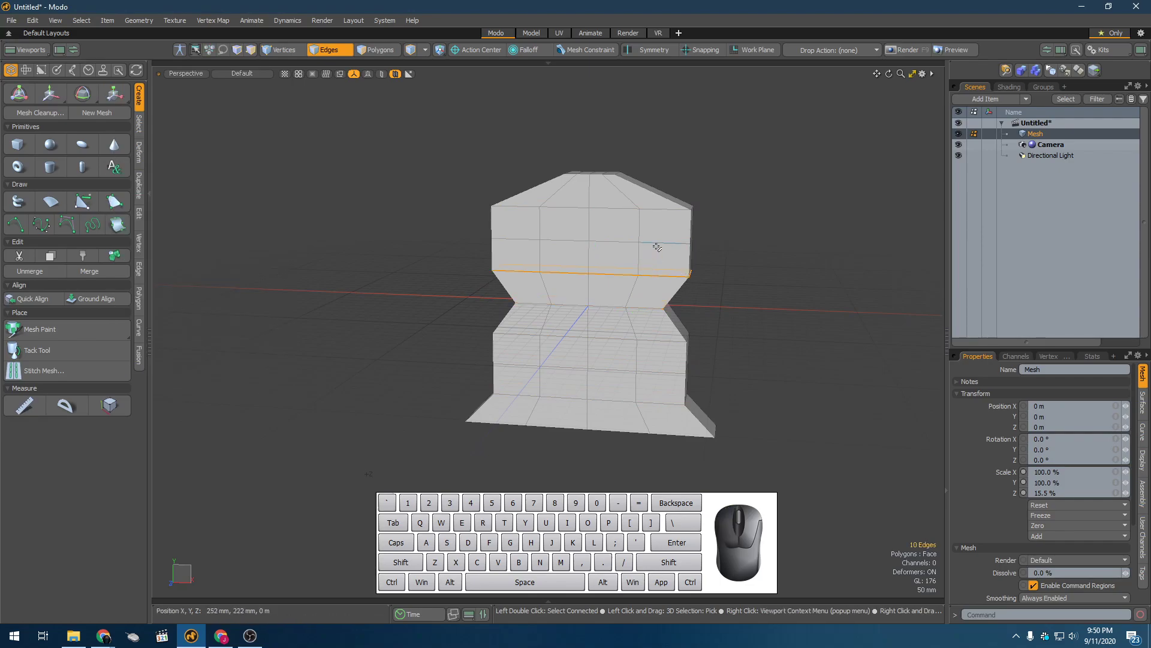
{"action": "double_click", "coordinate": [666, 215]}
{"action": "key", "text": "r"}
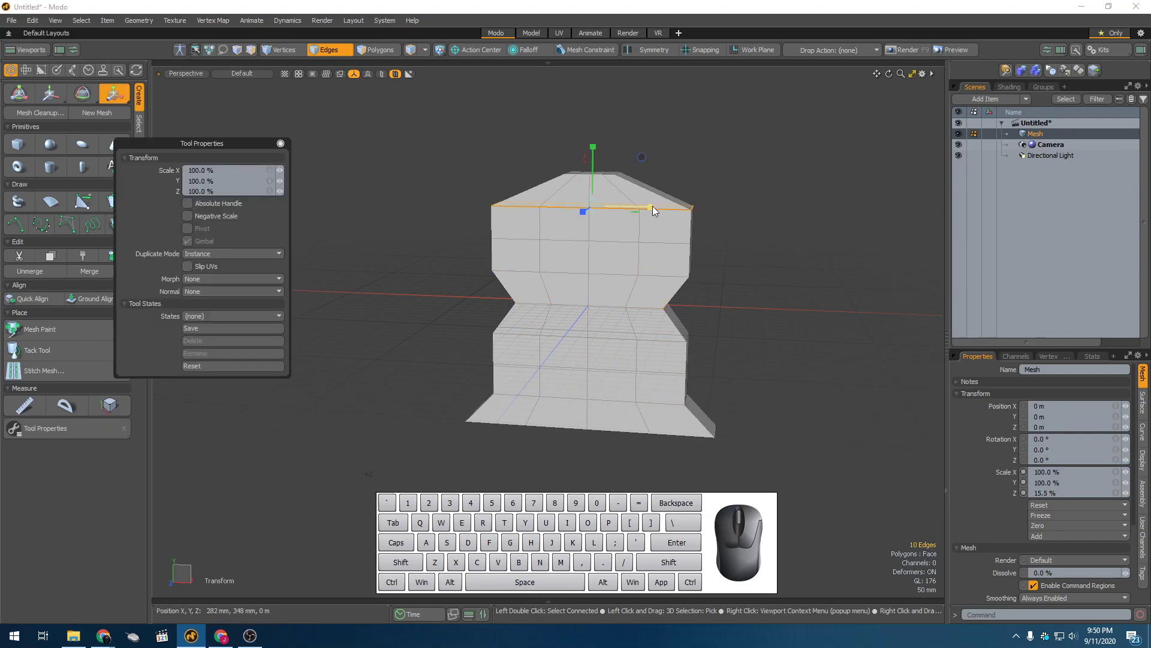
{"action": "left_click_drag", "start_coordinate": [670, 211], "coordinate": [650, 207]}
{"action": "key", "text": "space"}
Widen the second horizontal edge loop from the peak along X so it points outward
{"action": "double_click", "coordinate": [656, 238]}
{"action": "key", "text": "r"}
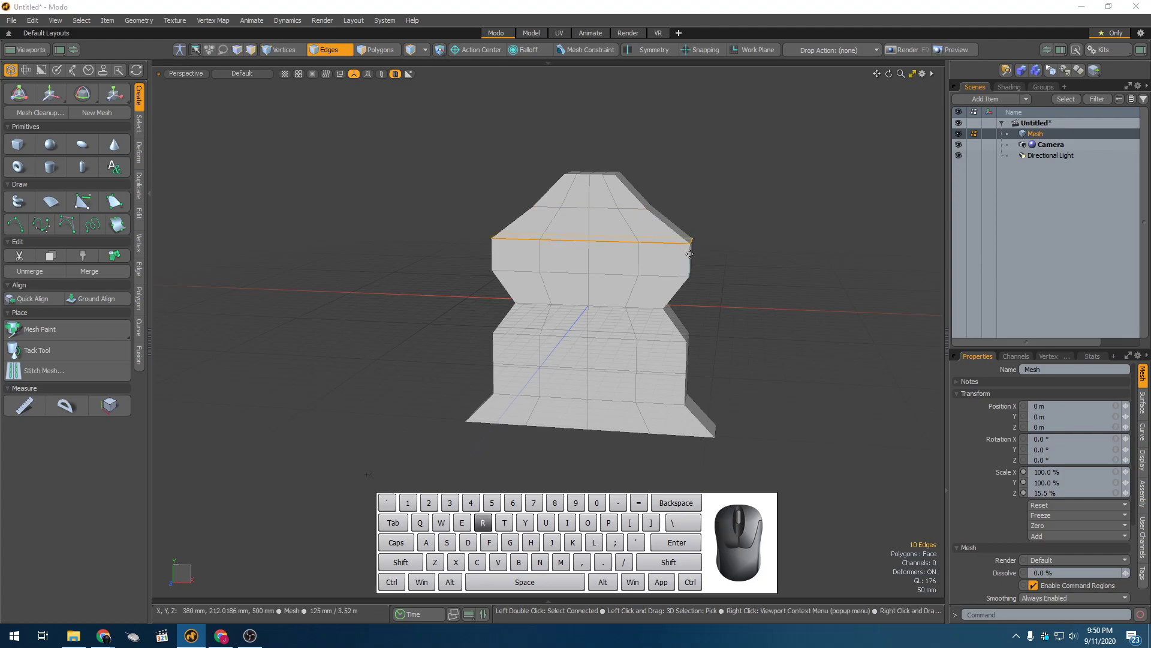
{"action": "left_click_drag", "start_coordinate": [651, 239], "coordinate": [597, 276]}
{"action": "key", "text": "space"}
Scale the third horizontal edge loop from the peak to 58.5 % along X
{"action": "double_click", "coordinate": [660, 272]}
{"action": "key", "text": "r"}
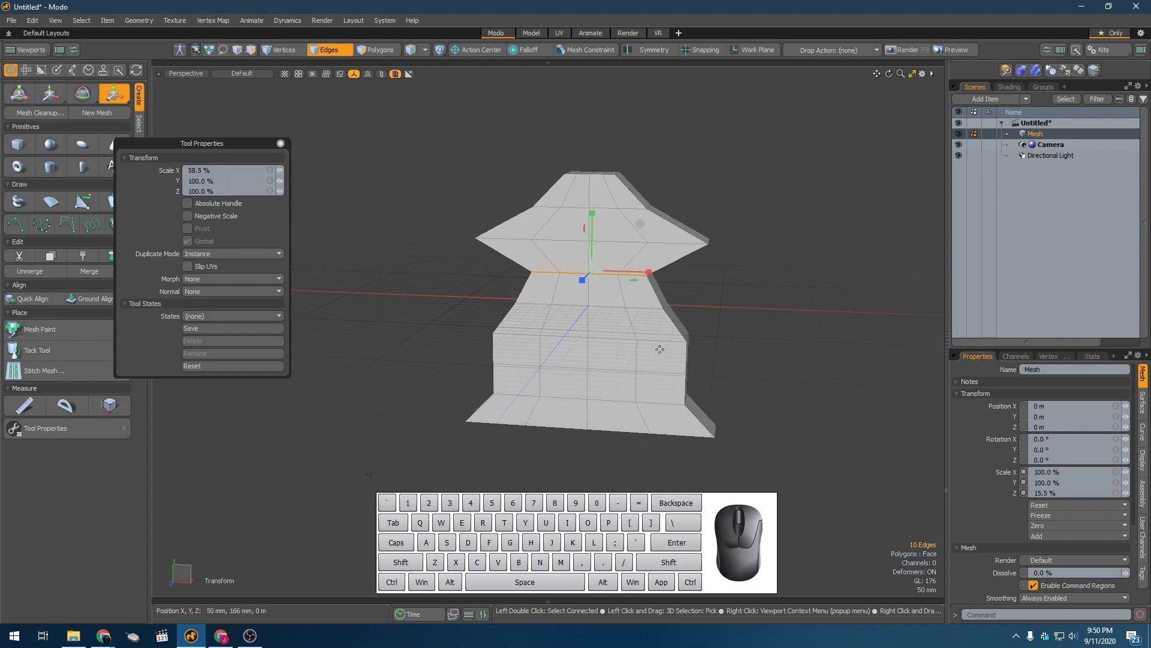
{"action": "key", "text": "space"}
Widen the horizontal edge loop just below the waist along X, and clear the edge selection
{"action": "double_click", "coordinate": [667, 340]}
{"action": "key", "text": "r"}
{"action": "left_click_drag", "start_coordinate": [660, 332], "coordinate": [561, 328]}
{"action": "key", "text": "space"}
{"action": "left_click", "coordinate": [730, 293]}
{"action": "left_click_drag", "start_coordinate": [730, 293], "coordinate": [760, 323], "text": "alt"}
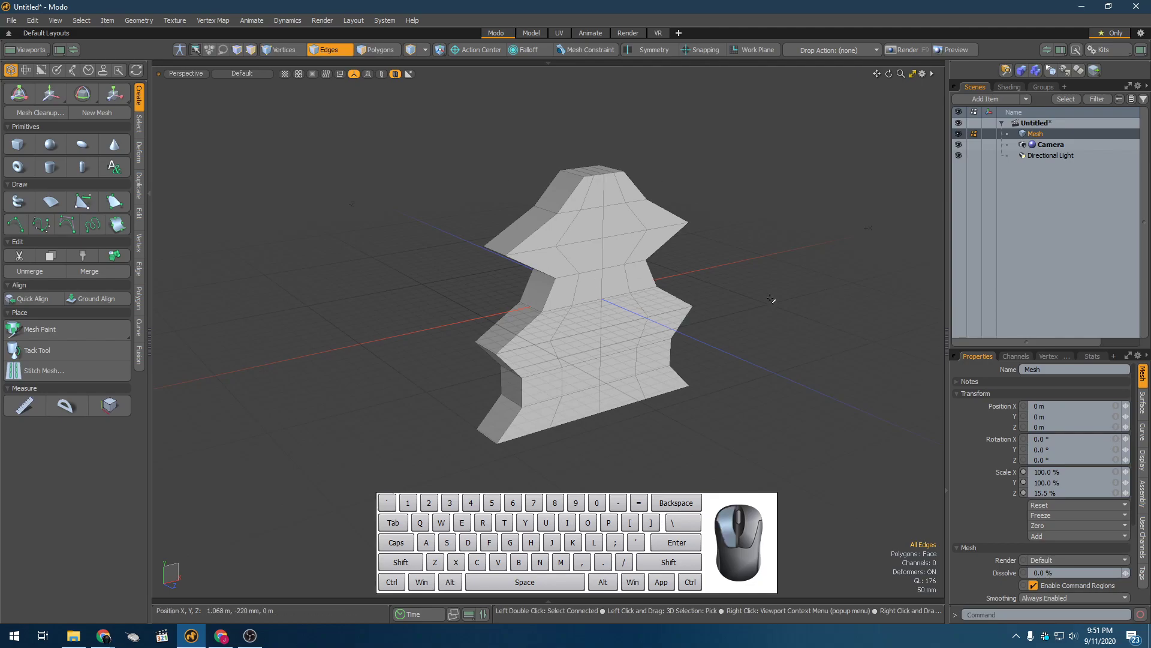
Close the scene without saving and add a default cube to the fresh scene
{"action": "key", "text": "ctrl+w"}
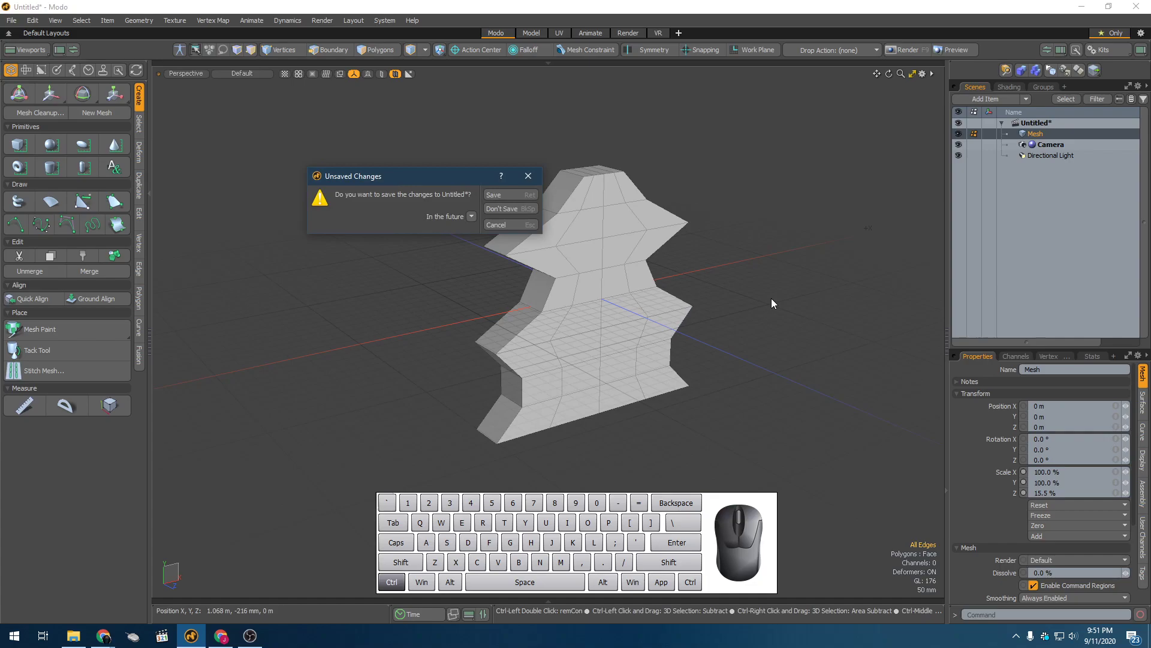
{"action": "left_click", "coordinate": [510, 209]}
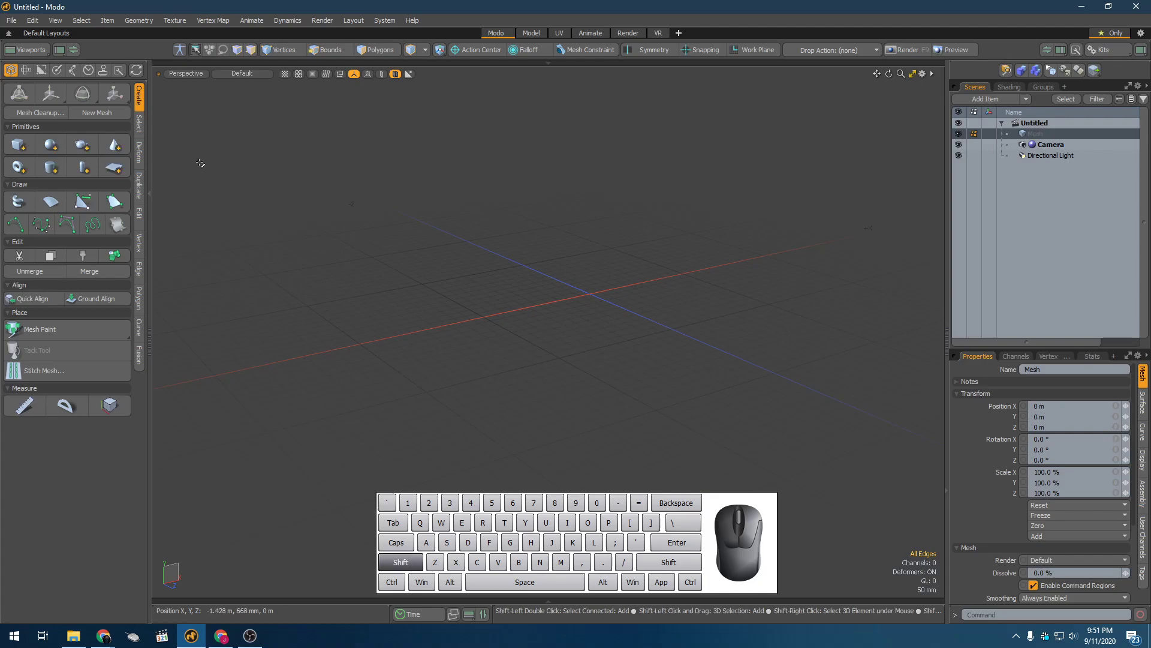
{"action": "left_click", "coordinate": [17, 145], "text": "shift"}
{"action": "left_click_drag", "start_coordinate": [518, 200], "coordinate": [378, 212], "text": "alt"}
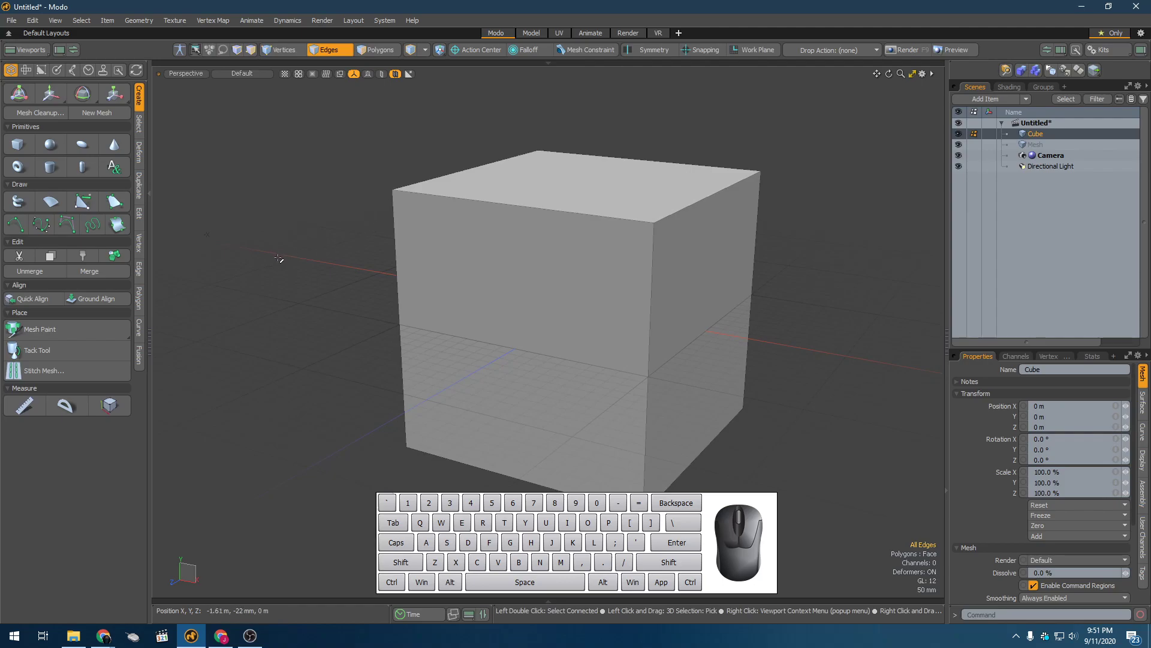
Activate the Add Loop edge tool on the cube and bring its tool properties up again after dismissing them
{"action": "left_click", "coordinate": [139, 271]}
{"action": "left_click_drag", "start_coordinate": [390, 255], "coordinate": [406, 196], "text": "alt"}
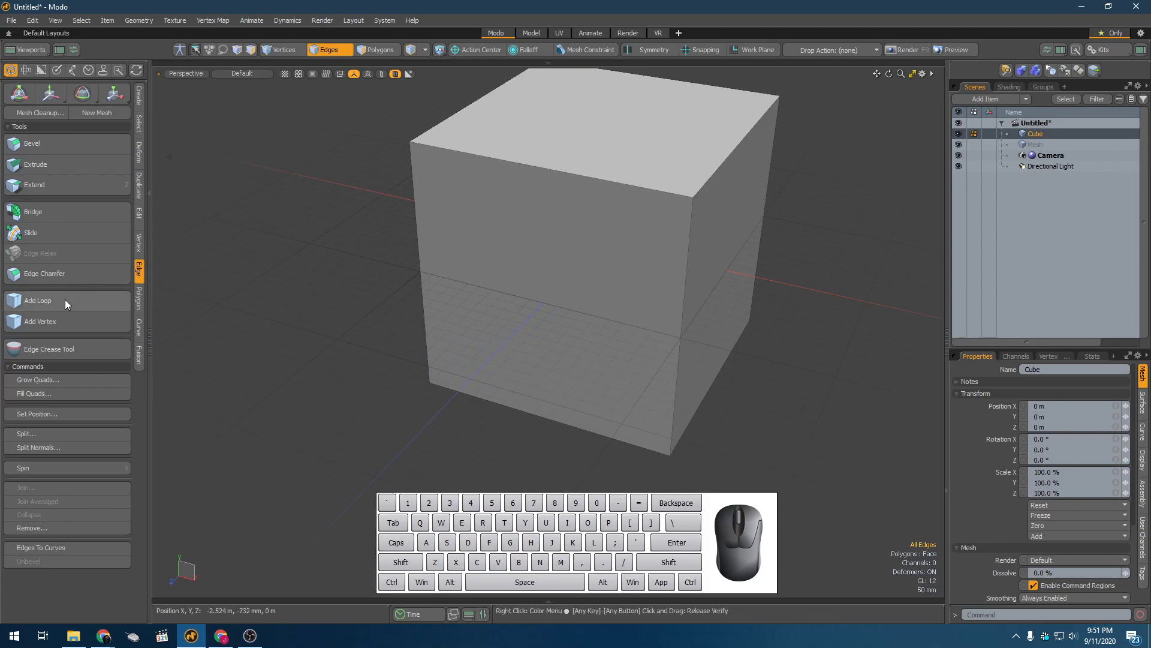
{"action": "left_click_drag", "start_coordinate": [305, 273], "coordinate": [258, 365], "text": "alt+shift"}
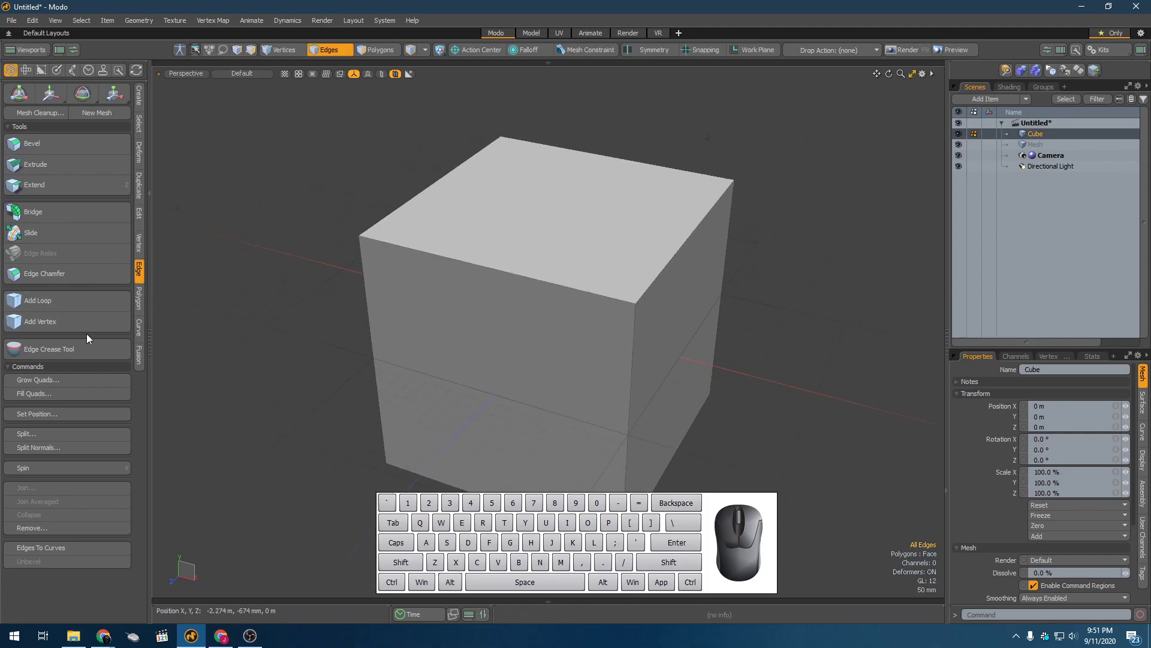
{"action": "left_click", "coordinate": [88, 300]}
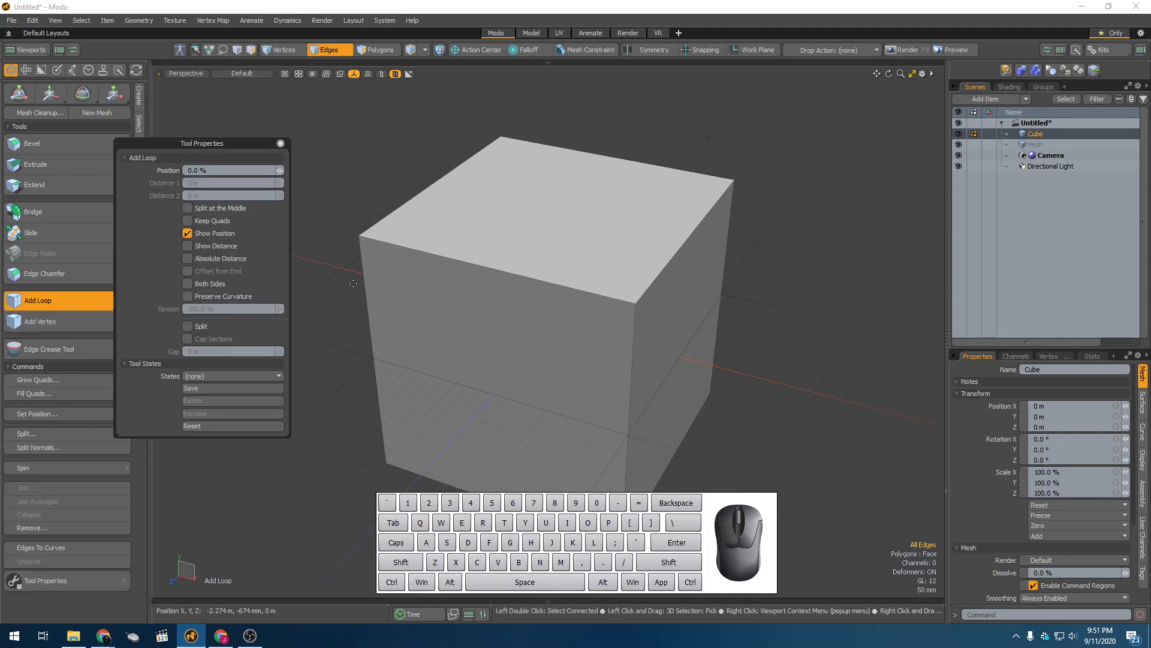
{"action": "left_click_drag", "start_coordinate": [580, 294], "coordinate": [486, 327], "text": "alt"}
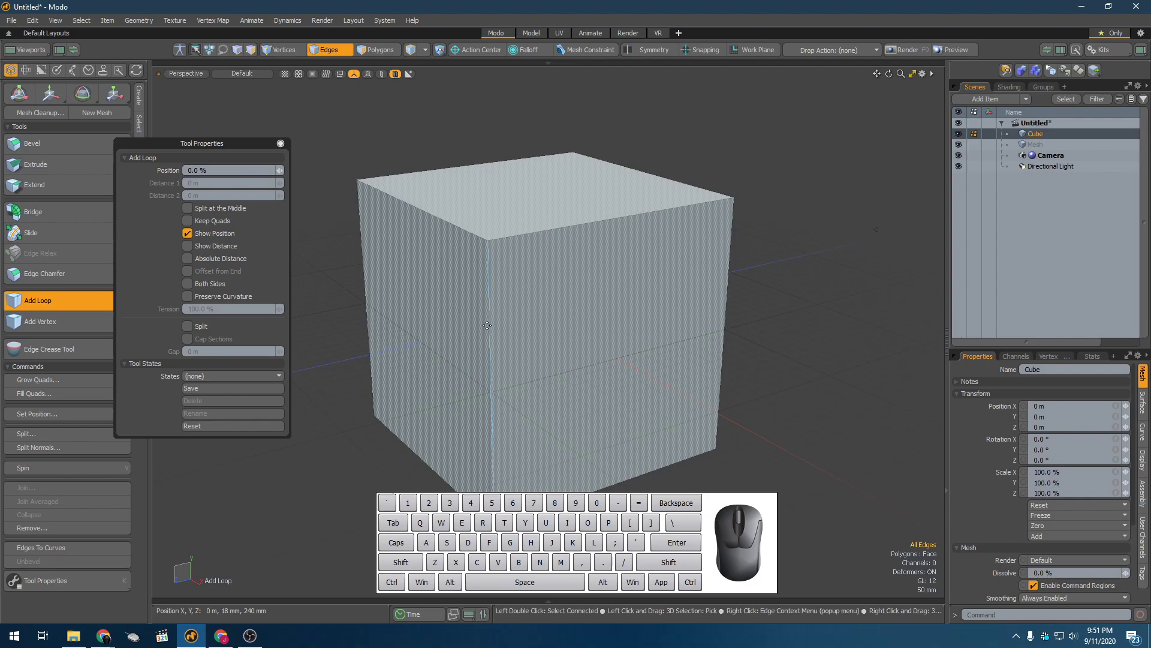
{"action": "left_click_drag", "start_coordinate": [215, 144], "coordinate": [261, 74]}
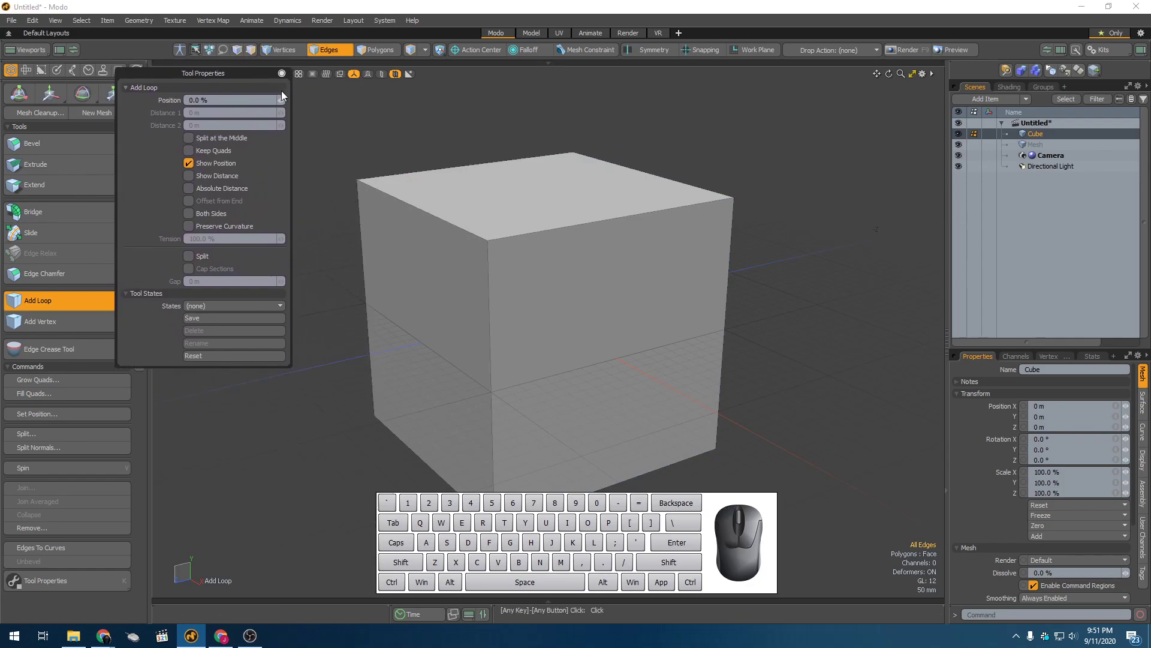
{"action": "left_click", "coordinate": [282, 73]}
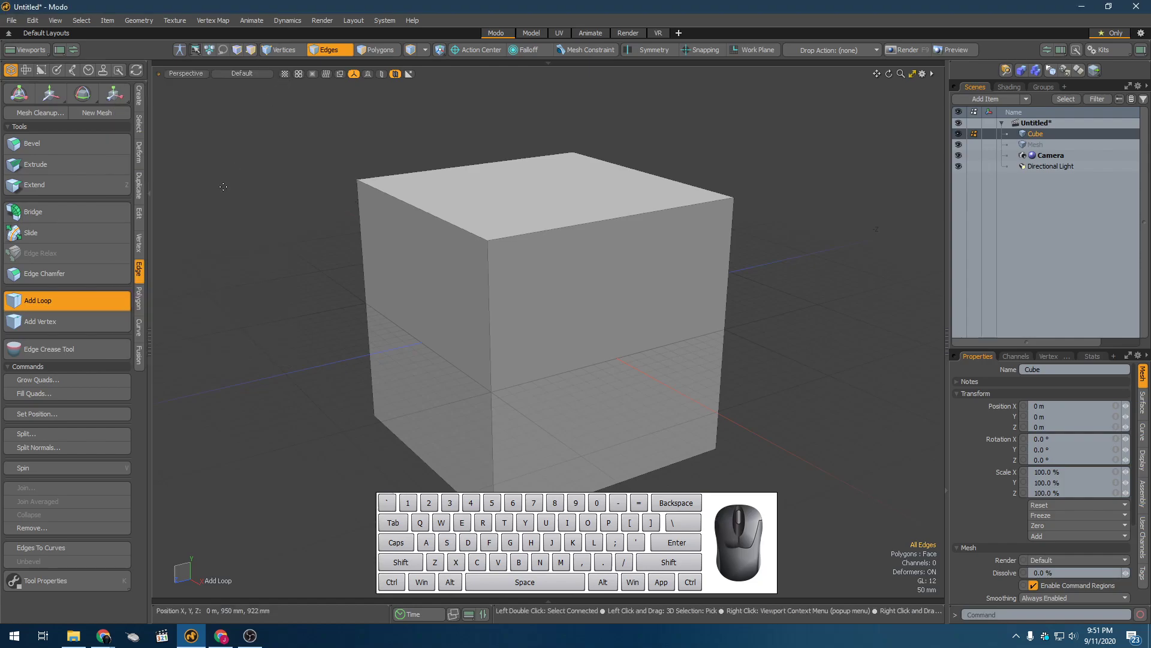
{"action": "key", "text": "k"}
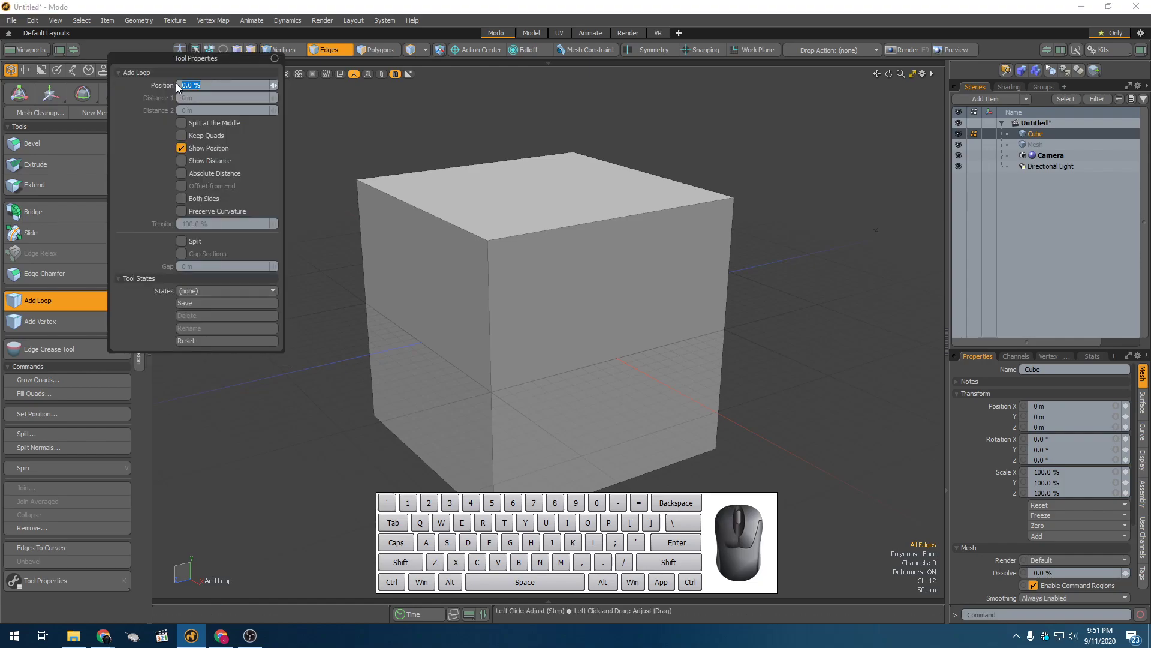
{"action": "left_click_drag", "start_coordinate": [173, 67], "coordinate": [200, 77]}
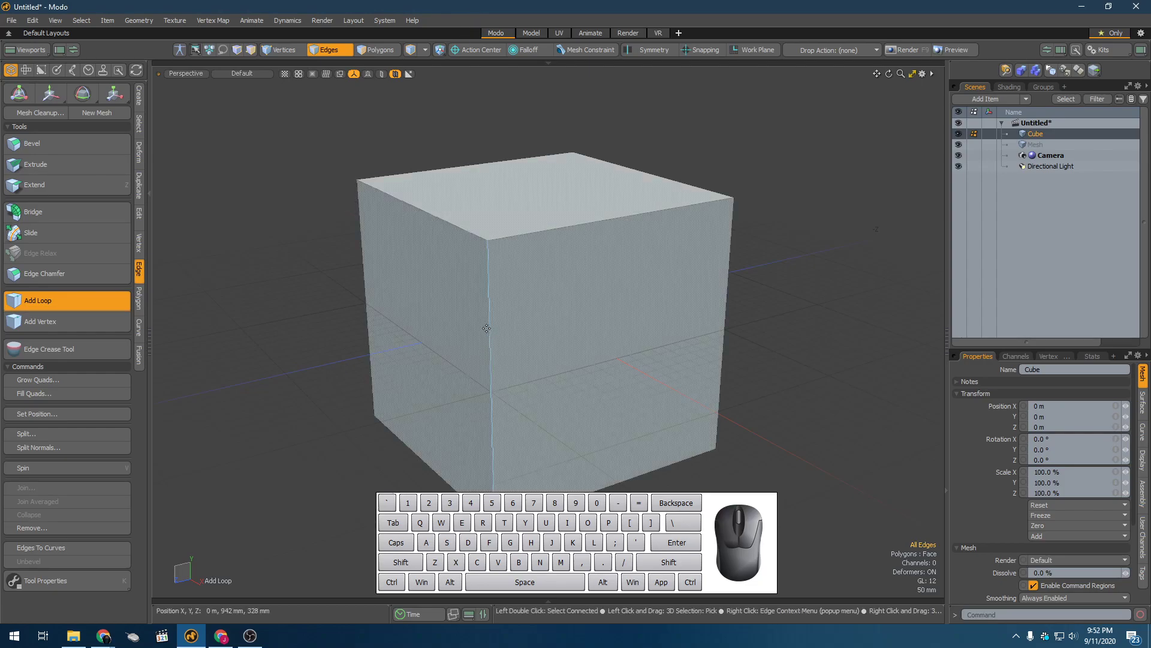
Add a horizontal edge loop around the cube and slide it along the vertical edge to just below the upper face
{"action": "left_click_drag", "start_coordinate": [487, 329], "coordinate": [491, 385]}
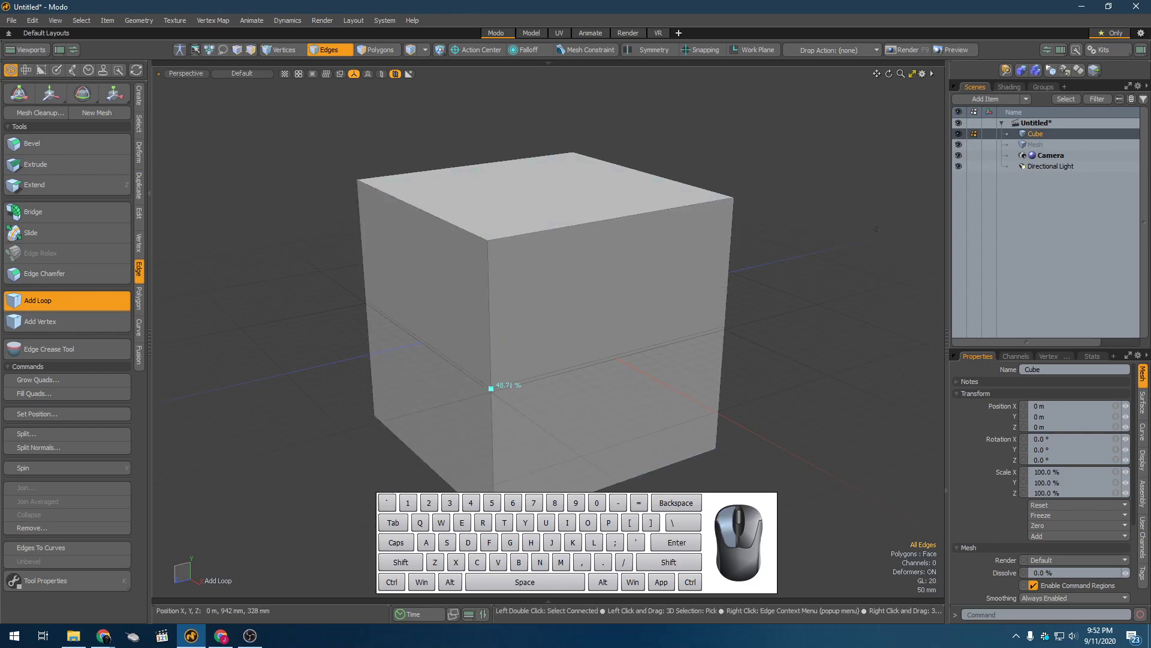
{"action": "left_click_drag", "start_coordinate": [492, 467], "coordinate": [493, 439]}
{"action": "left_click_drag", "start_coordinate": [488, 258], "coordinate": [488, 254]}
{"action": "left_click_drag", "start_coordinate": [489, 248], "coordinate": [488, 253]}
{"action": "left_click_drag", "start_coordinate": [490, 315], "coordinate": [488, 264]}
{"action": "mouse_move", "coordinate": [691, 282]}
{"action": "left_mouse_down", "text": "alt"}
{"action": "mouse_move", "coordinate": [344, 301]}
{"action": "mouse_move", "coordinate": [695, 274]}
{"action": "left_mouse_up", "text": "alt"}
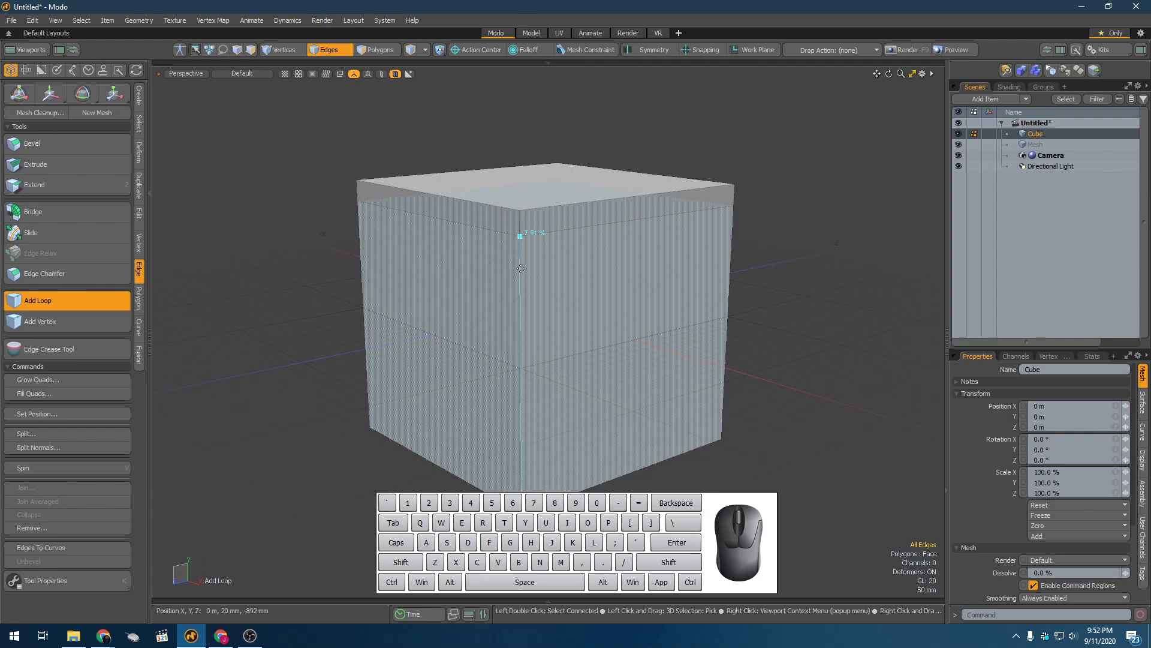
{"action": "left_click_drag", "start_coordinate": [521, 268], "coordinate": [520, 279]}
{"action": "left_click_drag", "start_coordinate": [521, 393], "coordinate": [520, 229]}
{"action": "left_click_drag", "start_coordinate": [519, 315], "coordinate": [521, 370]}
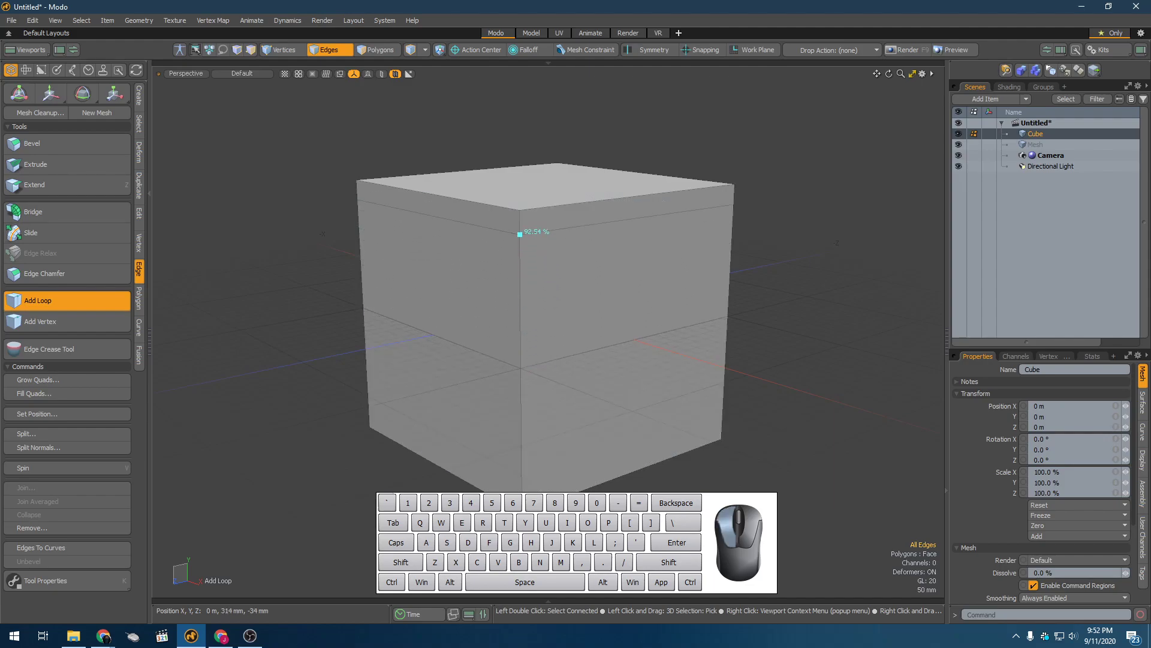
{"action": "key", "text": "space"}
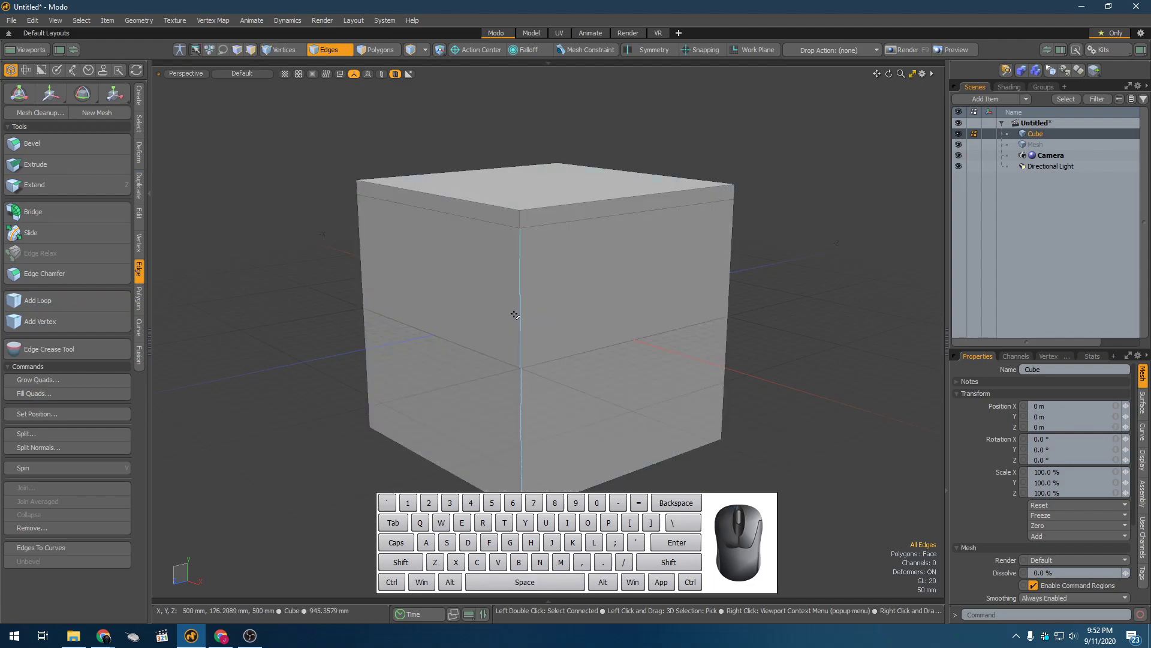
Select the horizontal edge loop just below the upper face and delete it
{"action": "double_click", "coordinate": [528, 226]}
{"action": "left_click_drag", "start_coordinate": [528, 226], "coordinate": [575, 277], "text": "alt"}
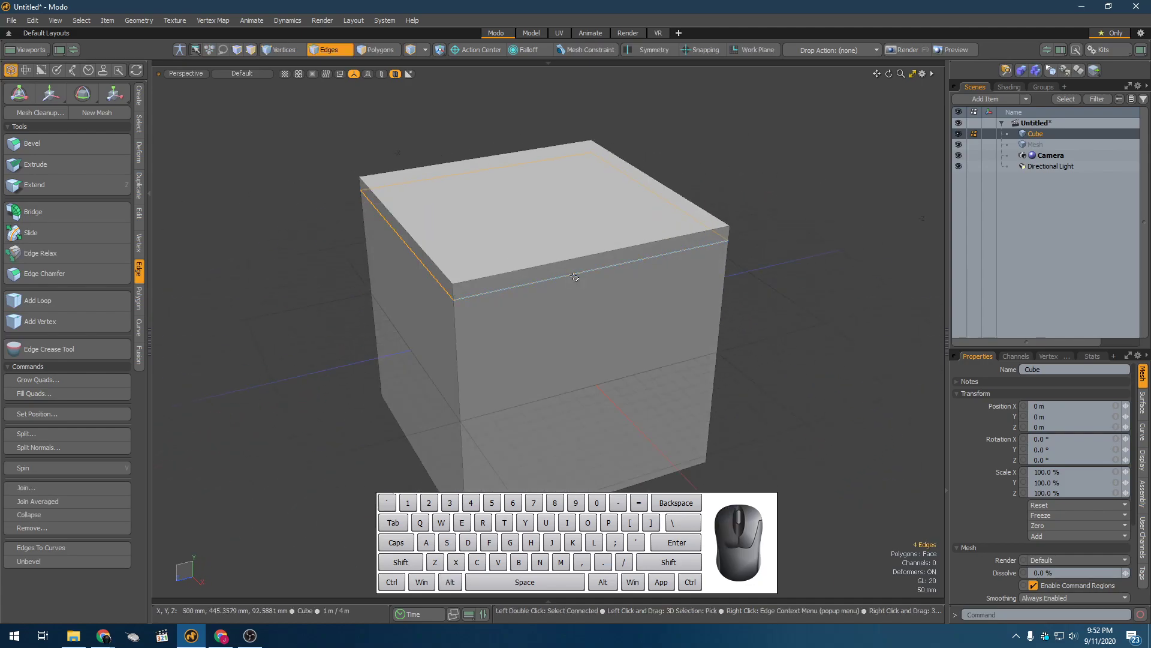
{"action": "key", "text": "Delete"}
{"action": "left_click_drag", "start_coordinate": [553, 296], "coordinate": [564, 272], "text": "alt"}
Add a fresh horizontal edge loop around the cube near its upper face
{"action": "left_click", "coordinate": [99, 307]}
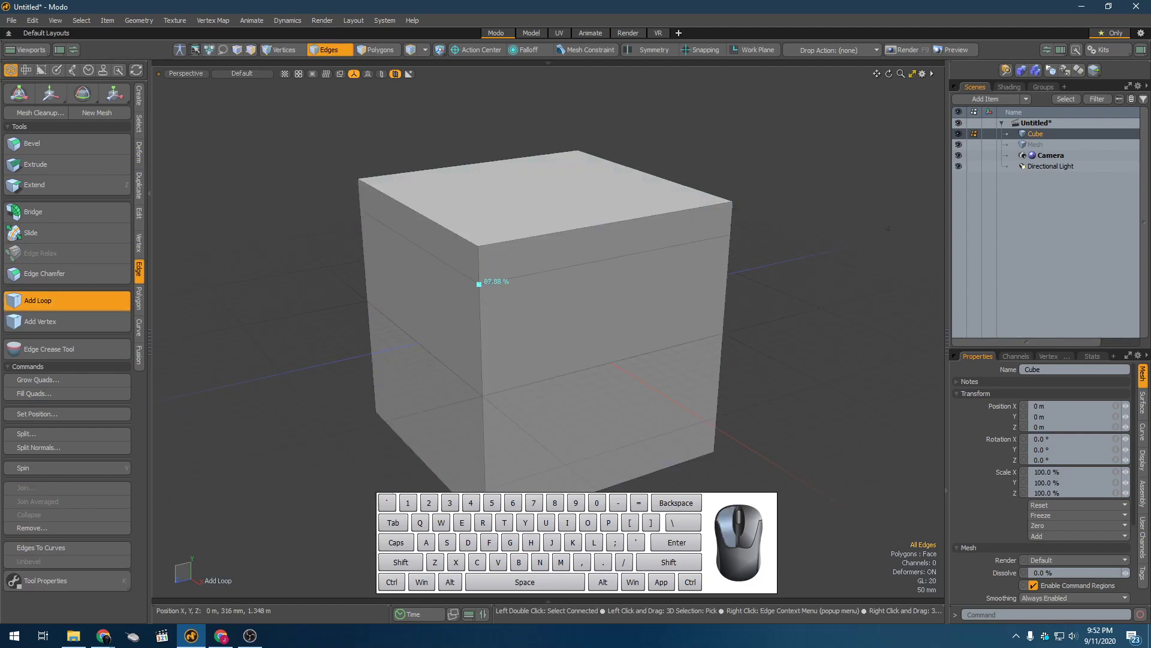
{"action": "left_click", "coordinate": [479, 268]}
{"action": "key", "text": "space"}
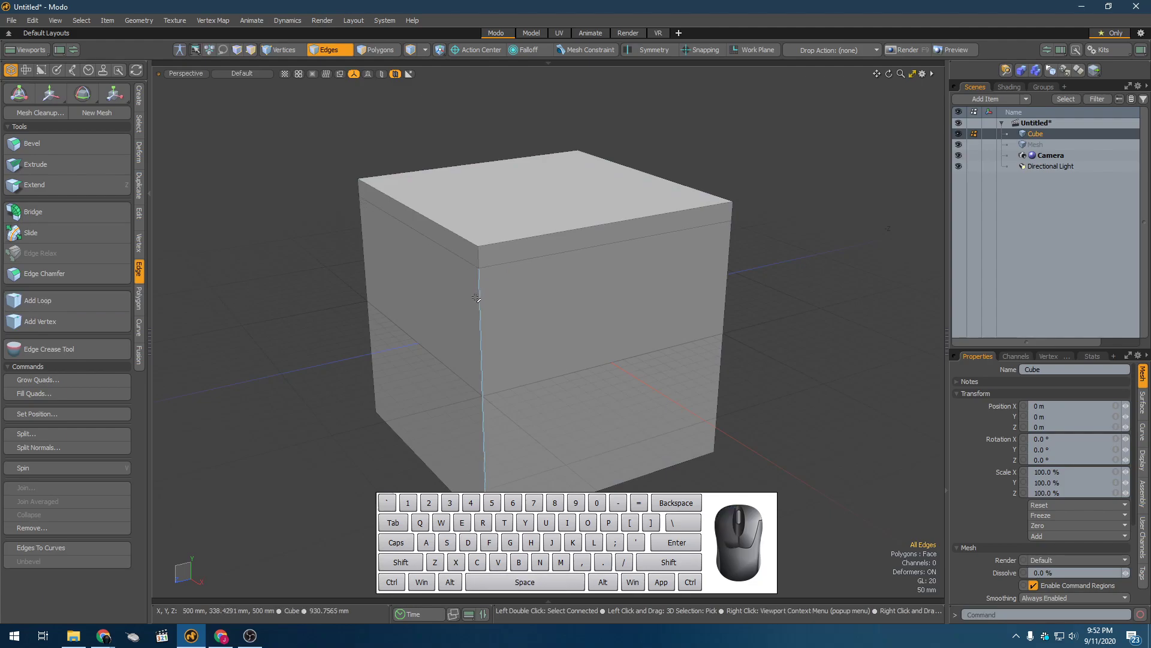
Select the new horizontal loop, try moving it with the transform tool, and remove it from the cube
{"action": "double_click", "coordinate": [509, 259]}
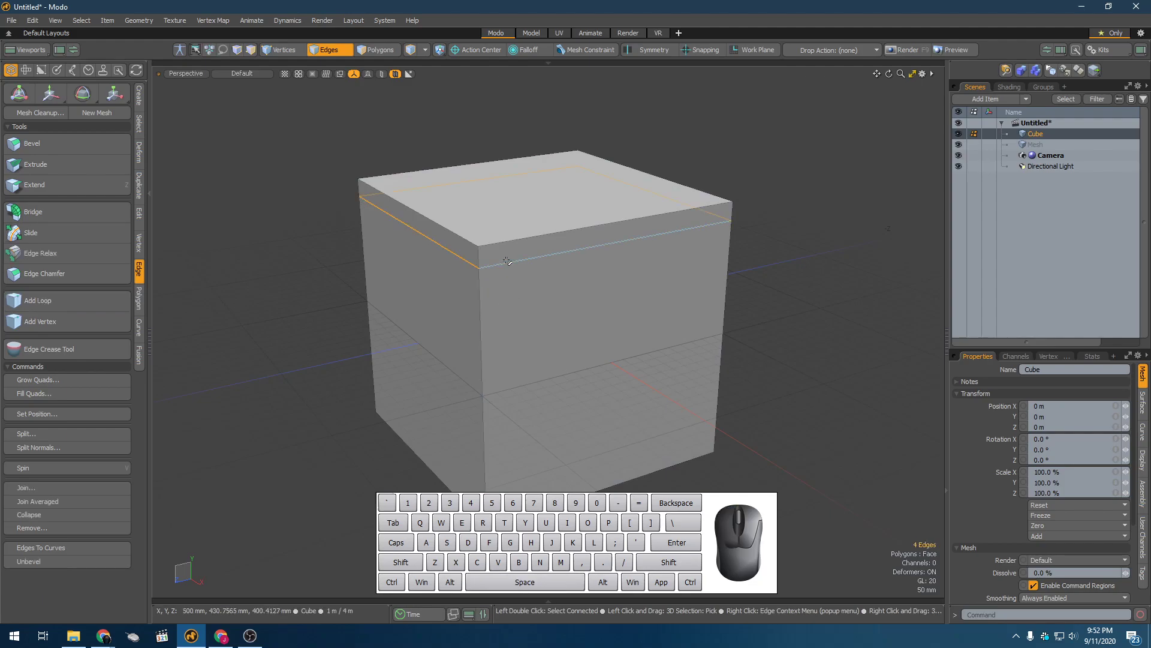
{"action": "key", "text": "y"}
{"action": "key", "text": "w"}
{"action": "left_click_drag", "start_coordinate": [529, 168], "coordinate": [538, 257]}
{"action": "key", "text": "BackSpace"}
{"action": "key", "text": "q"}
Add two vertical edge loops around the cube, one near each side edge of the large front face, the second at 94.44 %
{"action": "left_click", "coordinate": [127, 303]}
{"action": "left_click_drag", "start_coordinate": [414, 270], "coordinate": [491, 238], "text": "alt"}
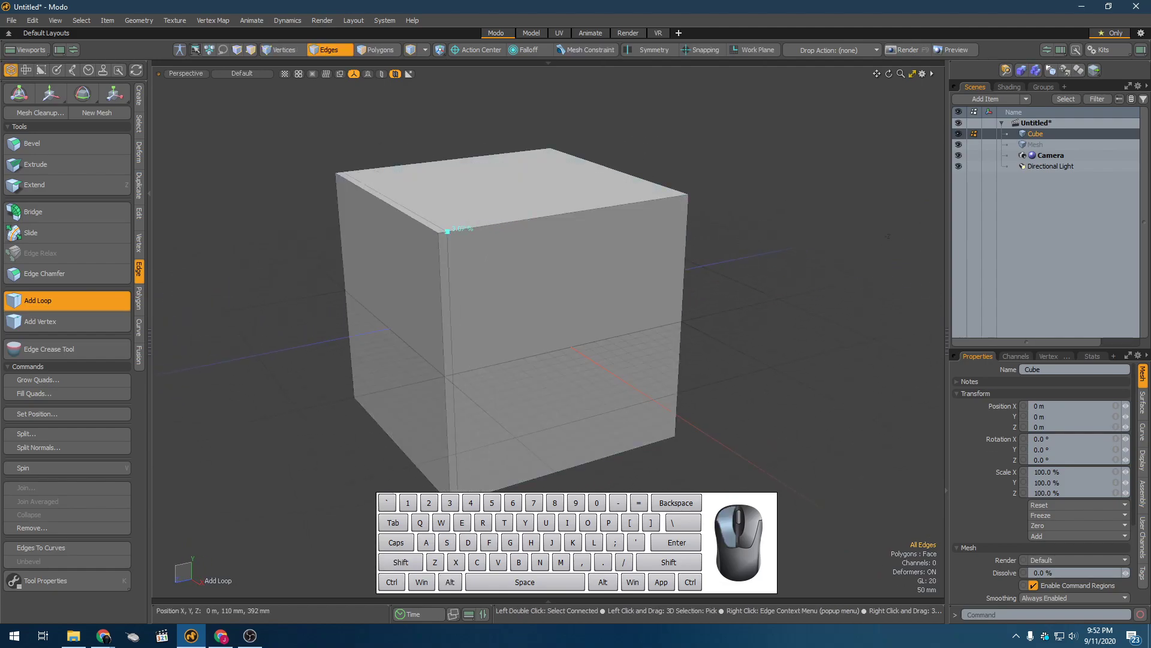
{"action": "left_click", "coordinate": [451, 231]}
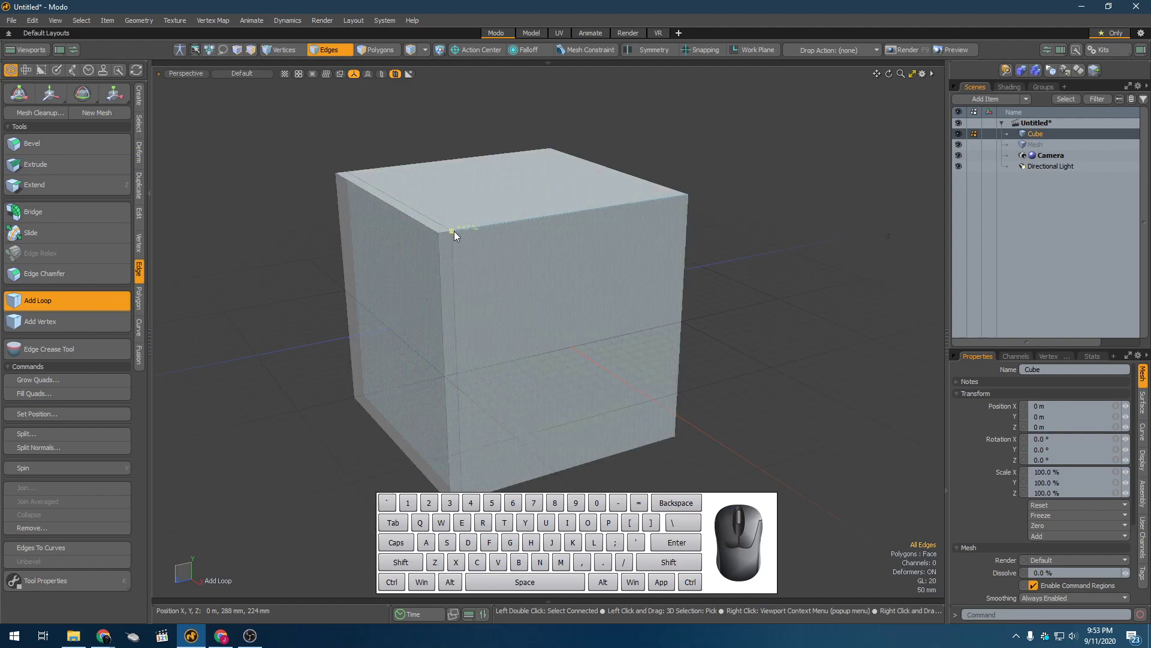
{"action": "left_click", "coordinate": [563, 217]}
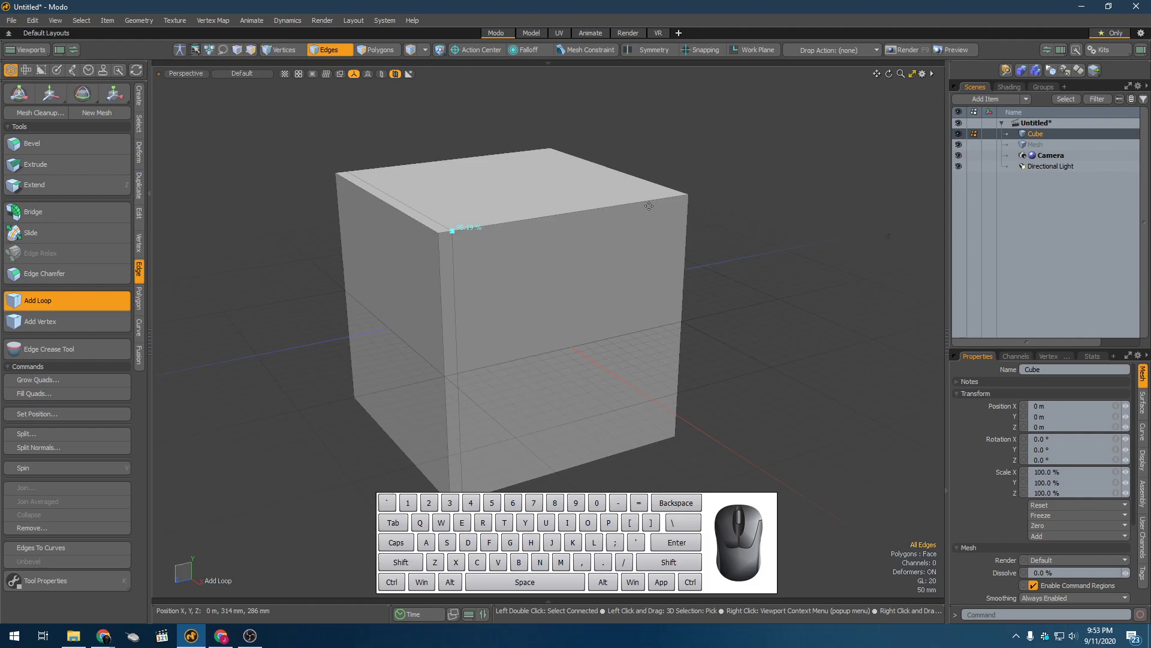
{"action": "key", "text": "shift"}
{"action": "key", "text": "shift"}
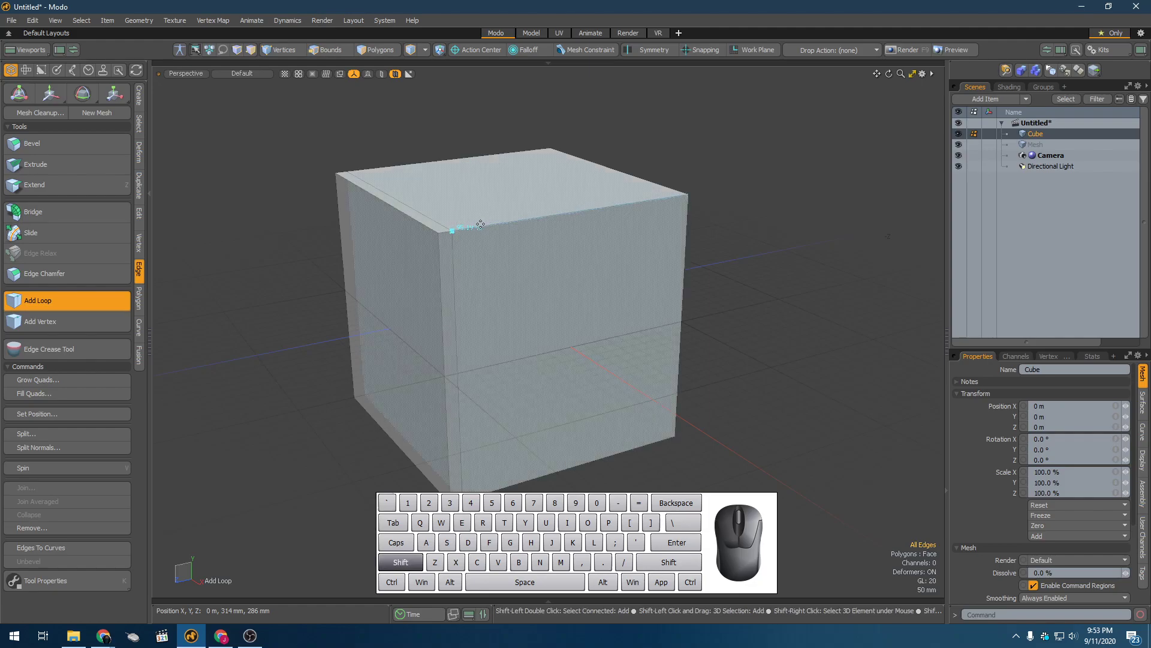
{"action": "left_click", "coordinate": [485, 226]}
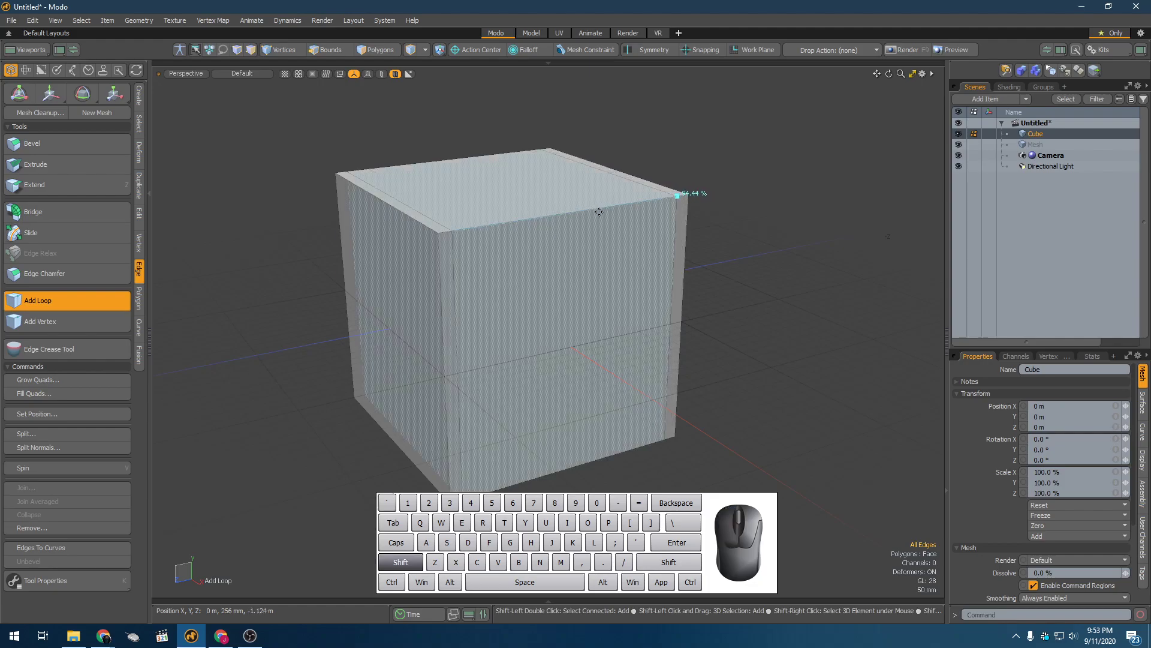
Add three more vertical edge loops, two beside the far loop and one just short of the front face's middle
{"action": "left_click_drag", "start_coordinate": [609, 207], "coordinate": [629, 204], "text": "shift"}
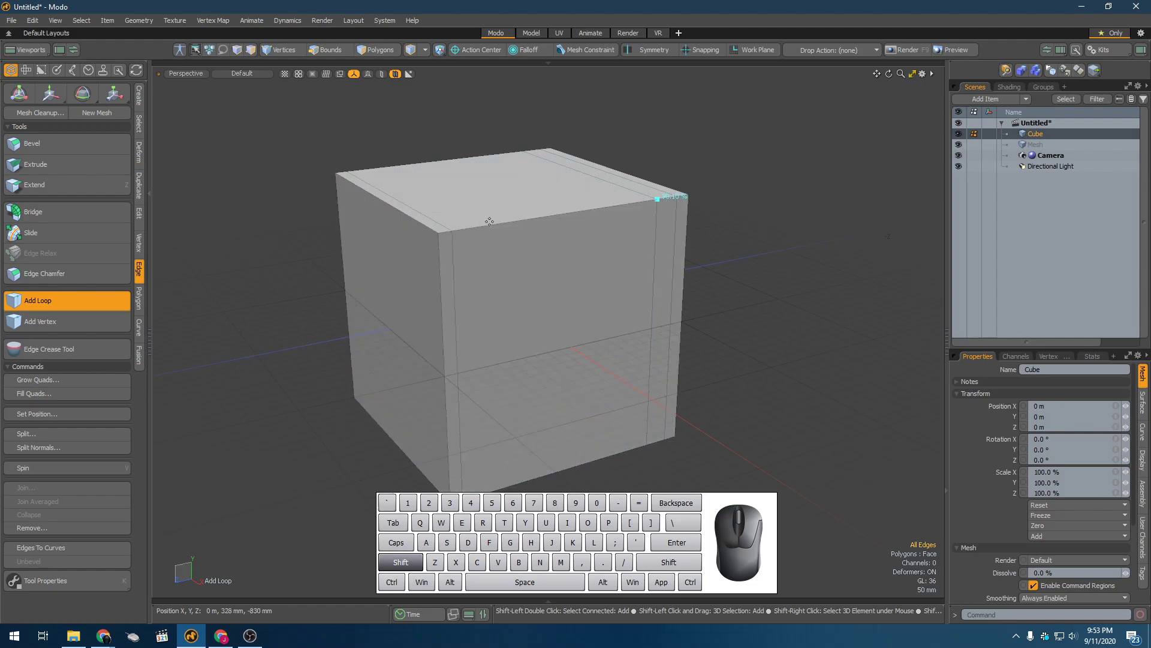
{"action": "left_click_drag", "start_coordinate": [492, 224], "coordinate": [540, 217], "text": "shift"}
{"action": "left_click_drag", "start_coordinate": [616, 206], "coordinate": [632, 203], "text": "shift"}
{"action": "left_click_drag", "start_coordinate": [463, 230], "coordinate": [538, 218], "text": "shift"}
Add four horizontal edge loops around the cube, three in its upper half and one in its lower half
{"action": "left_click", "coordinate": [441, 343]}
{"action": "left_click", "coordinate": [449, 321]}
{"action": "left_click_drag", "start_coordinate": [446, 435], "coordinate": [447, 420], "text": "shift"}
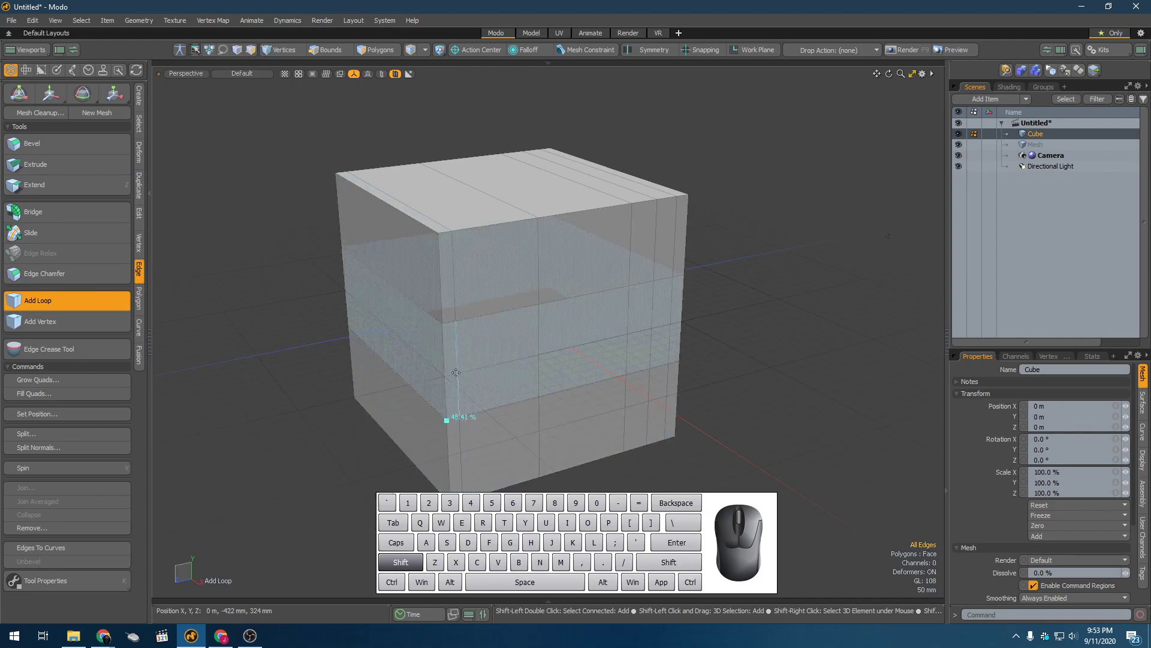
{"action": "left_click", "coordinate": [444, 270], "text": "shift"}
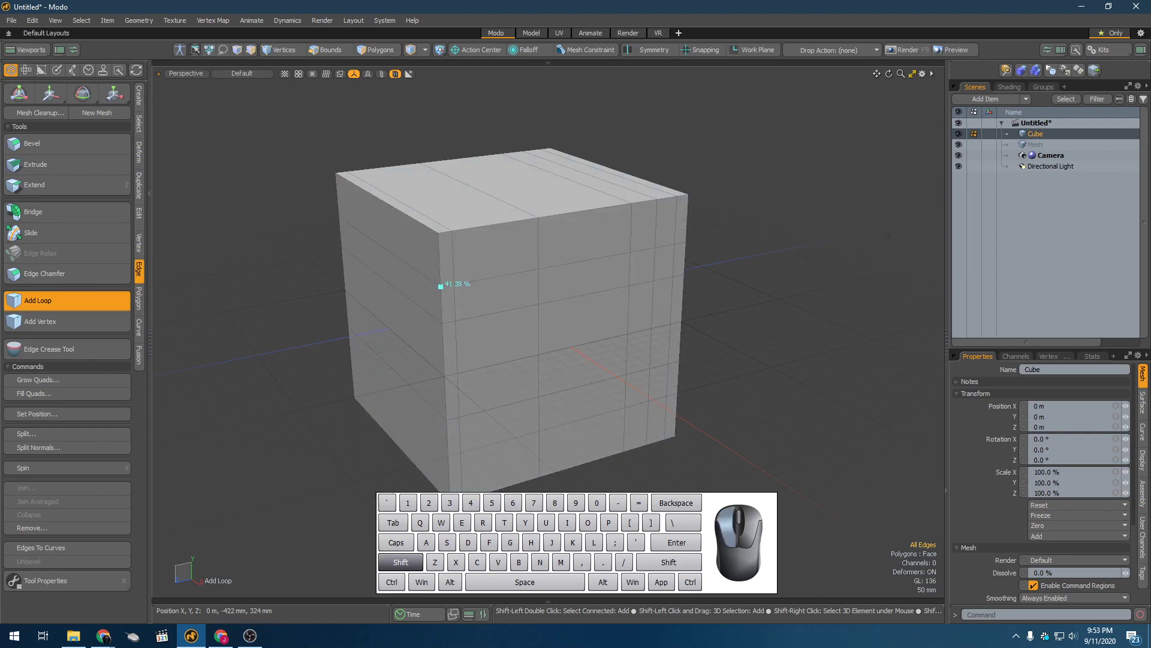
{"action": "left_click", "coordinate": [440, 269], "text": "shift"}
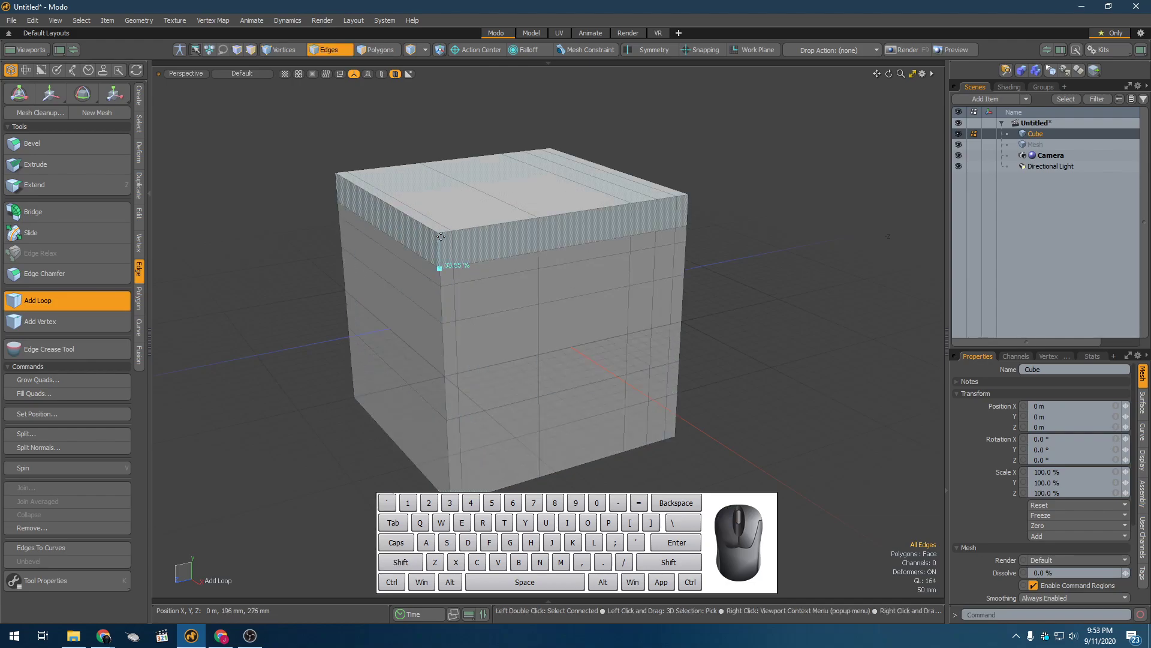
{"action": "key", "text": "space"}
Use Add Vertex to place a vertex on the edge loop crossing the cube's upper face behind its middle
{"action": "left_click_drag", "start_coordinate": [380, 259], "coordinate": [346, 292], "text": "alt"}
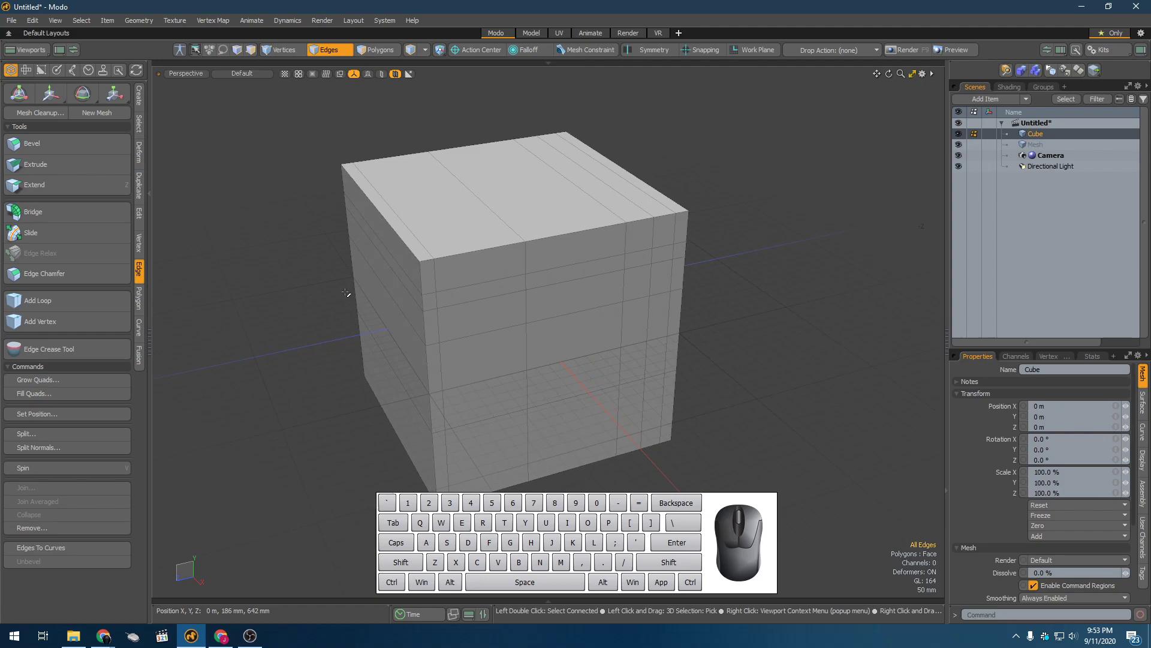
{"action": "left_click_drag", "start_coordinate": [347, 293], "coordinate": [425, 291], "text": "alt"}
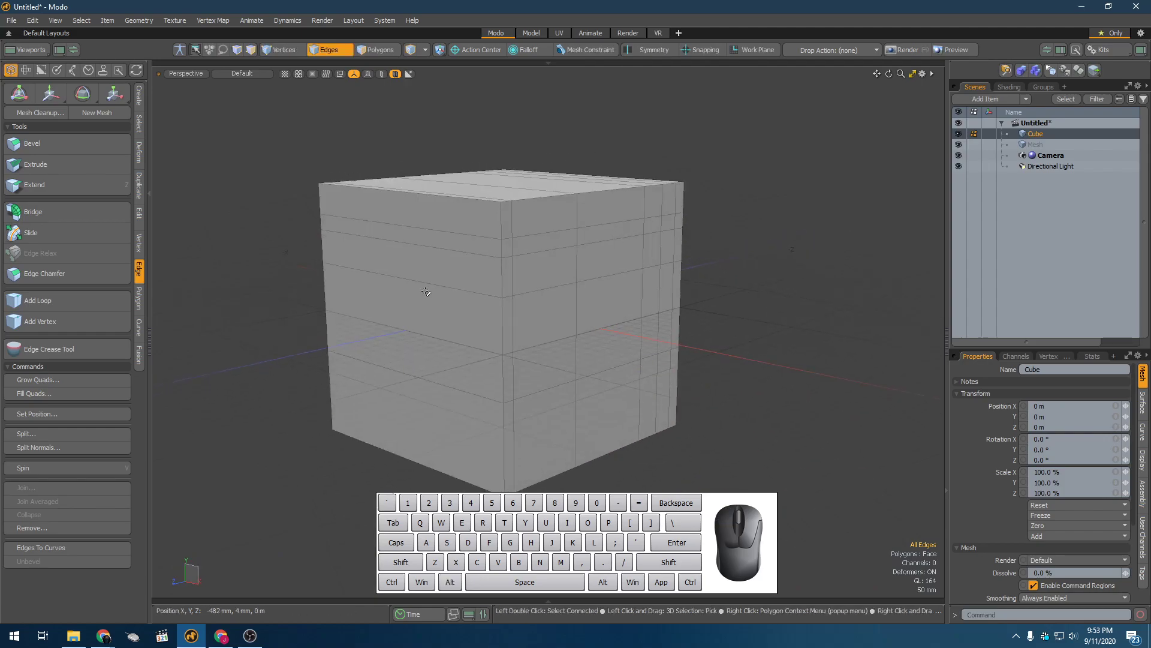
{"action": "scroll", "coordinate": [477, 296], "scroll_direction": "down", "scroll_amount": 3}
{"action": "mouse_move", "coordinate": [478, 296]}
{"action": "left_mouse_down", "text": "alt"}
{"action": "mouse_move", "coordinate": [524, 278]}
{"action": "mouse_move", "coordinate": [491, 302]}
{"action": "mouse_move", "coordinate": [473, 297]}
{"action": "mouse_move", "coordinate": [490, 301]}
{"action": "left_mouse_up", "text": "alt"}
{"action": "scroll", "coordinate": [492, 303], "scroll_direction": "up", "scroll_amount": 2}
{"action": "scroll", "coordinate": [492, 282], "scroll_direction": "up", "scroll_amount": 4}
{"action": "left_click_drag", "start_coordinate": [496, 256], "coordinate": [460, 291], "text": "alt"}
{"action": "left_click", "coordinate": [40, 322]}
{"action": "left_click_drag", "start_coordinate": [498, 240], "coordinate": [462, 234]}
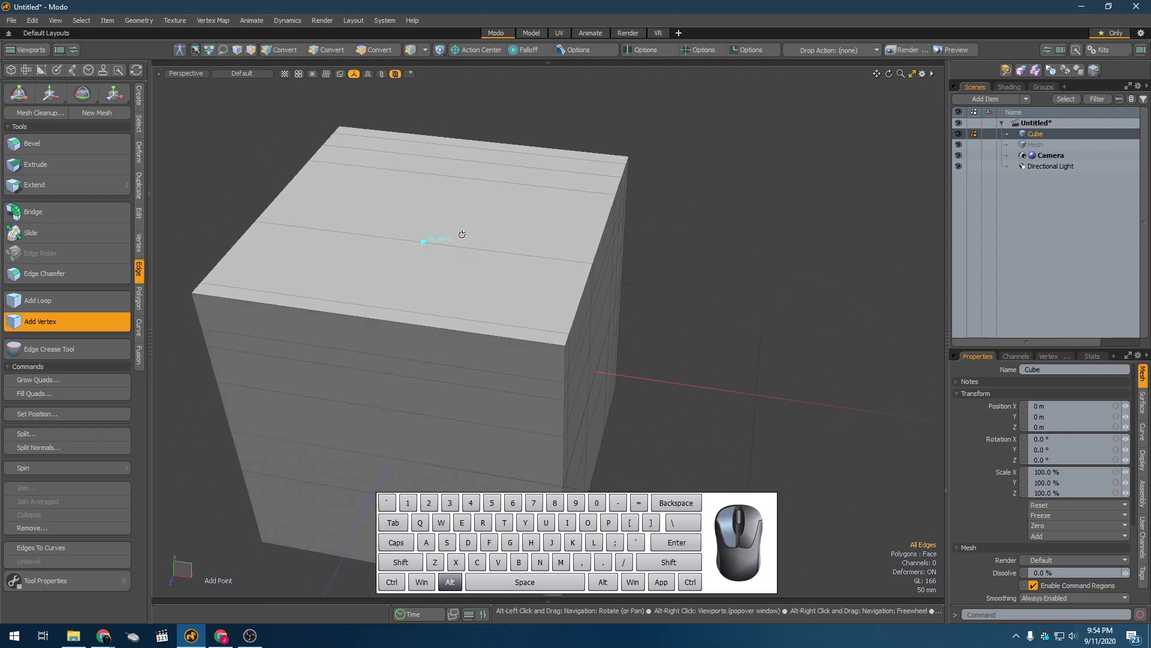
{"action": "left_click_drag", "start_coordinate": [467, 178], "coordinate": [443, 174]}
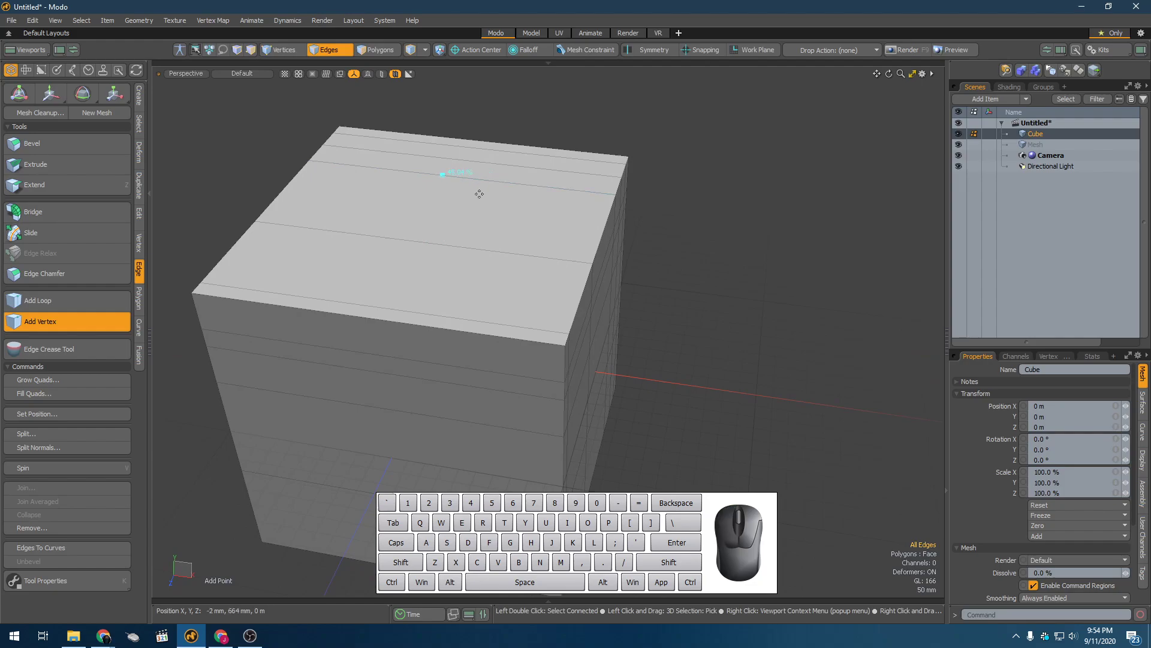
Add another vertex on the next edge loop toward the front of the upper face, and drop the tool
{"action": "left_click", "coordinate": [483, 250], "text": "shift"}
{"action": "scroll", "coordinate": [419, 172], "scroll_direction": "up", "scroll_amount": 3}
{"action": "scroll", "coordinate": [518, 338], "scroll_direction": "down", "scroll_amount": 3}
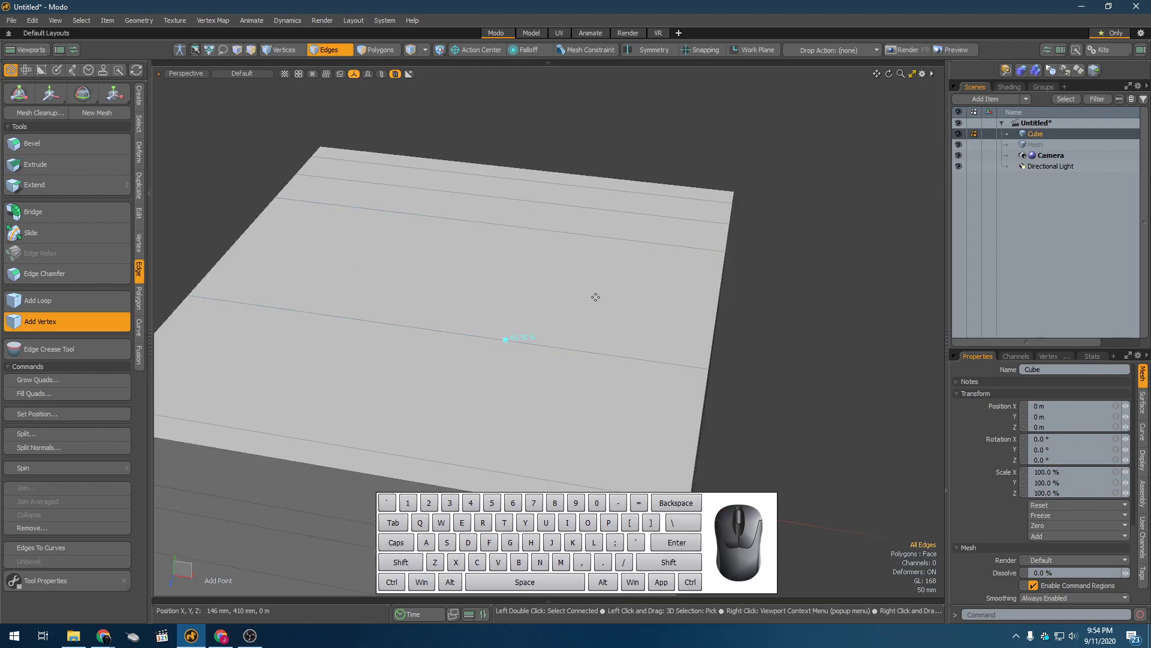
{"action": "key", "text": "space"}
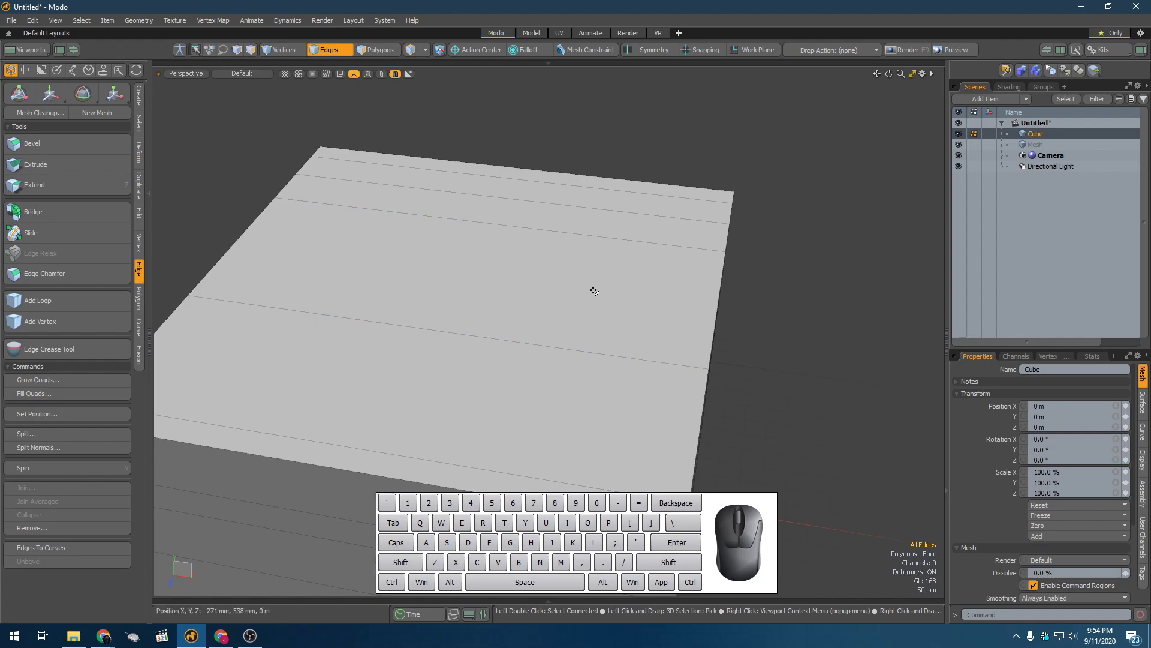
In the viewport's active mesh display settings, show vertices Always and enable Independent Point Size
{"action": "key", "text": "o"}
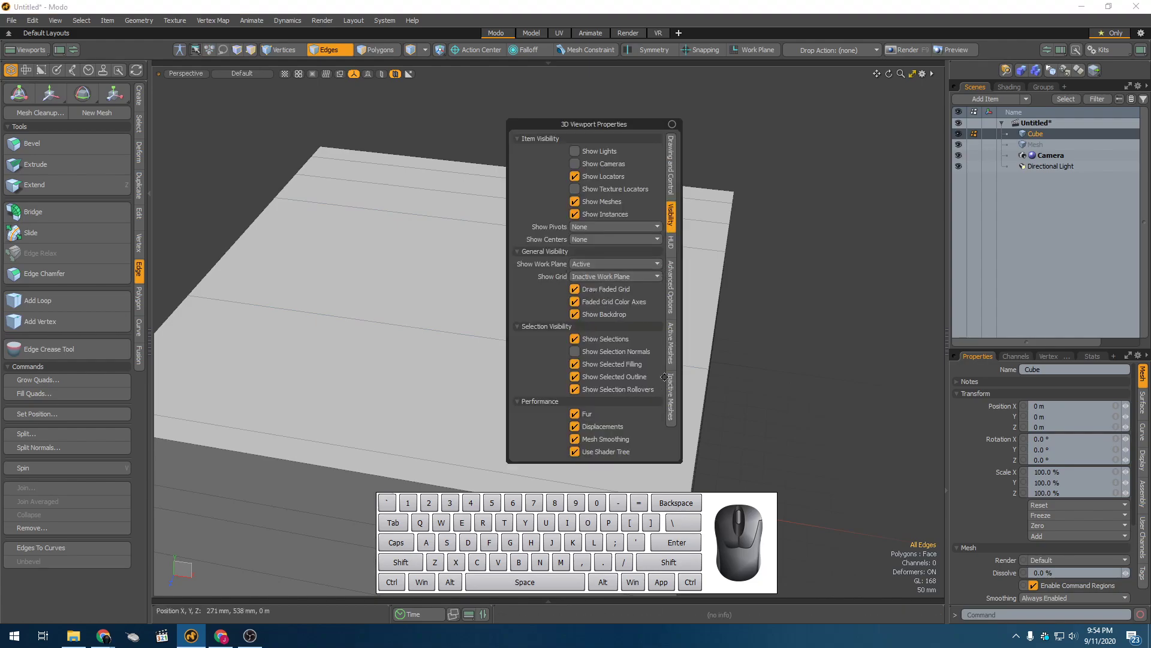
{"action": "left_click", "coordinate": [671, 361]}
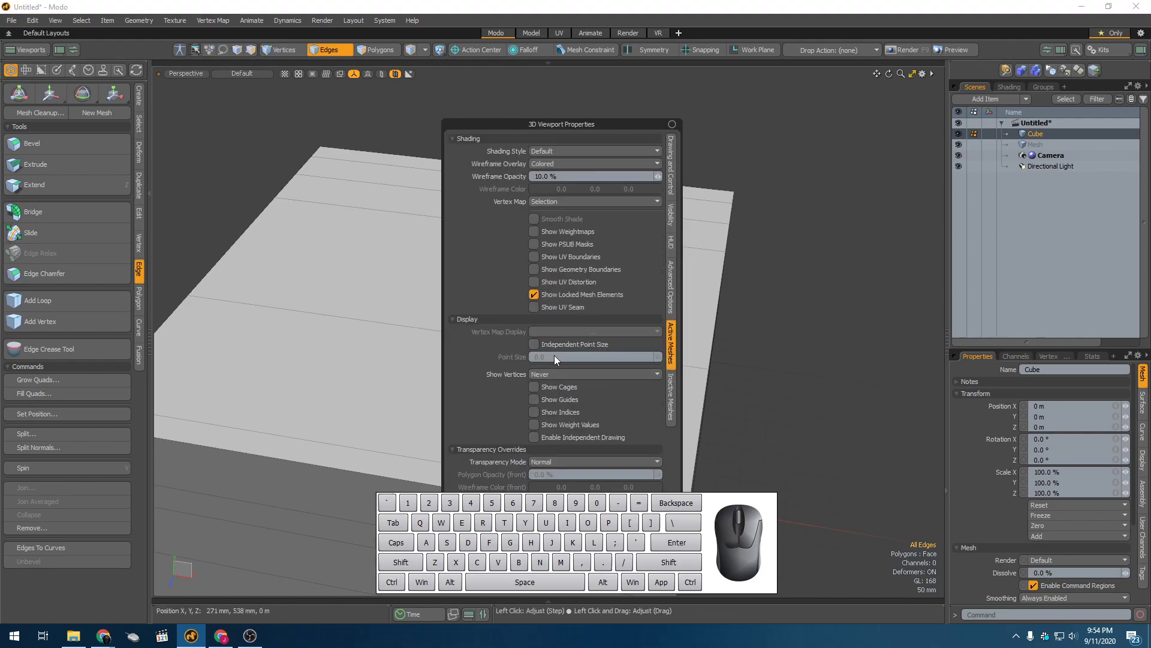
{"action": "left_click", "coordinate": [586, 372]}
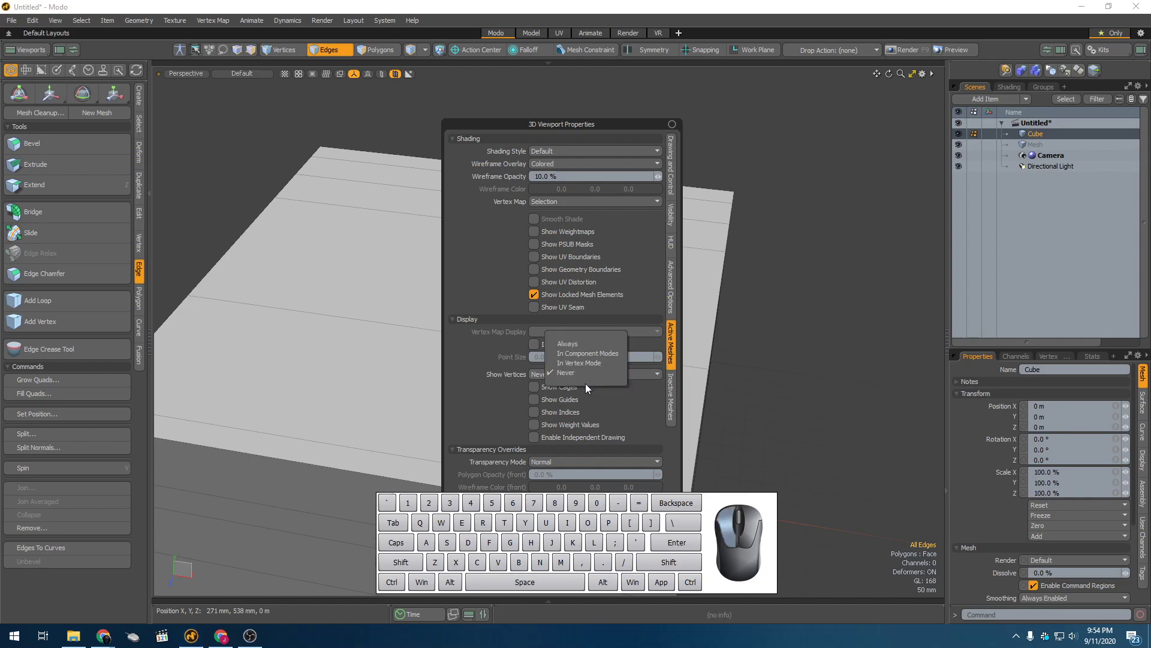
{"action": "left_click", "coordinate": [577, 344]}
{"action": "left_click", "coordinate": [577, 343]}
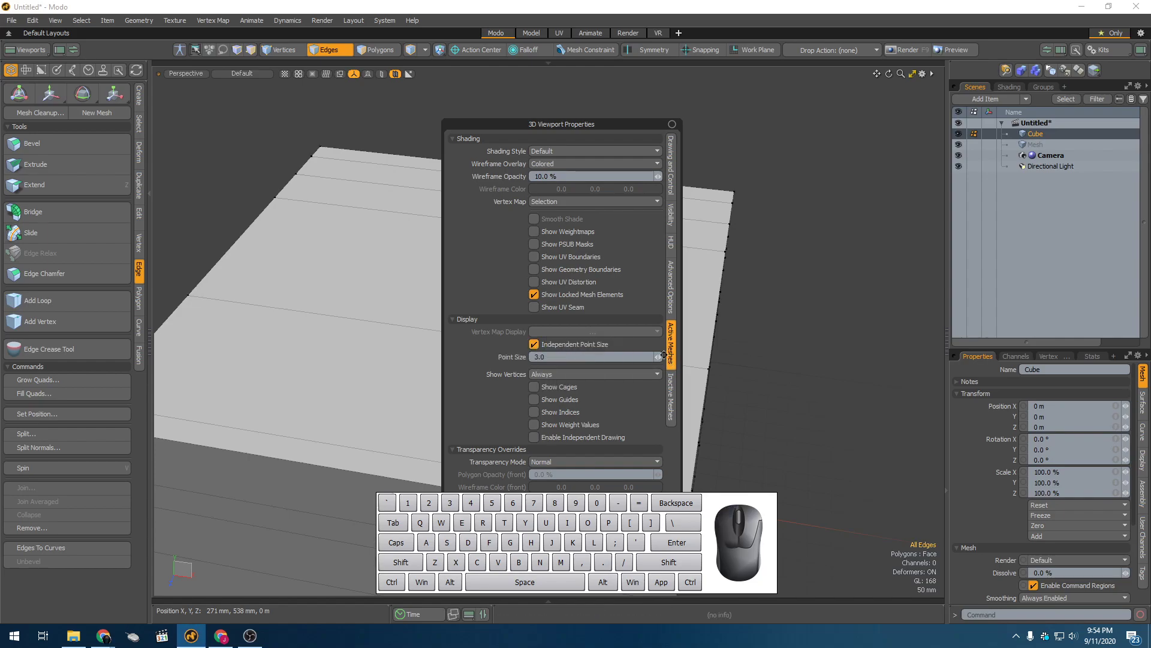
Move the viewport properties clear of the cube and set the vertex Point Size to 5.0
{"action": "left_click_drag", "start_coordinate": [607, 131], "coordinate": [922, 103]}
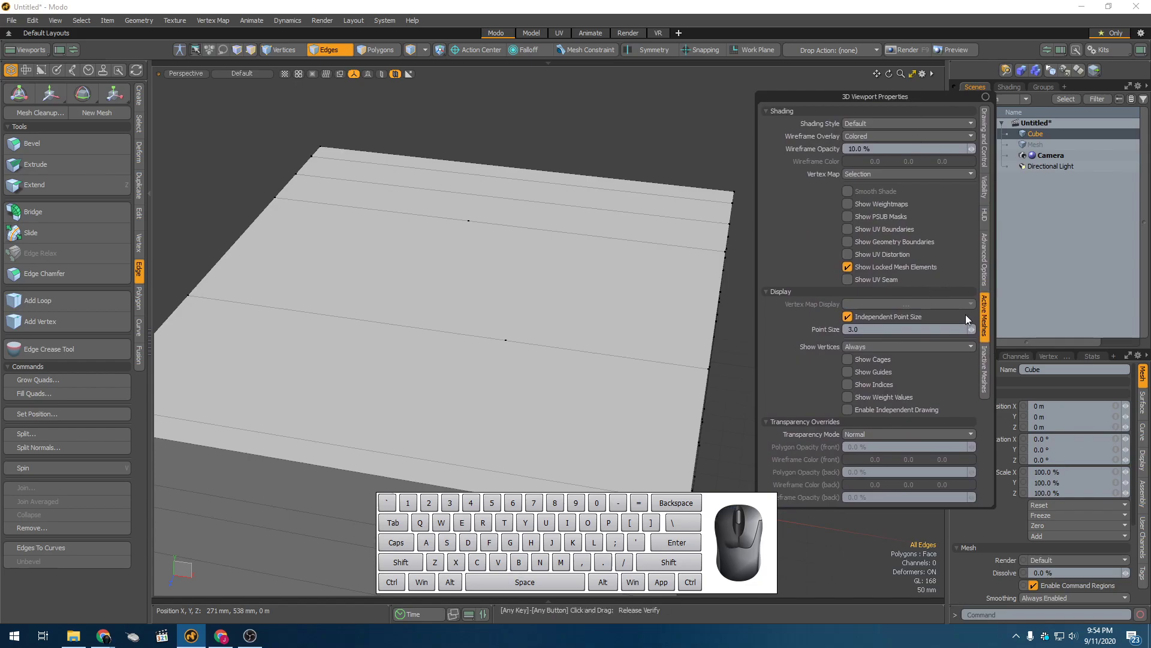
{"action": "left_click_drag", "start_coordinate": [976, 332], "coordinate": [992, 332]}
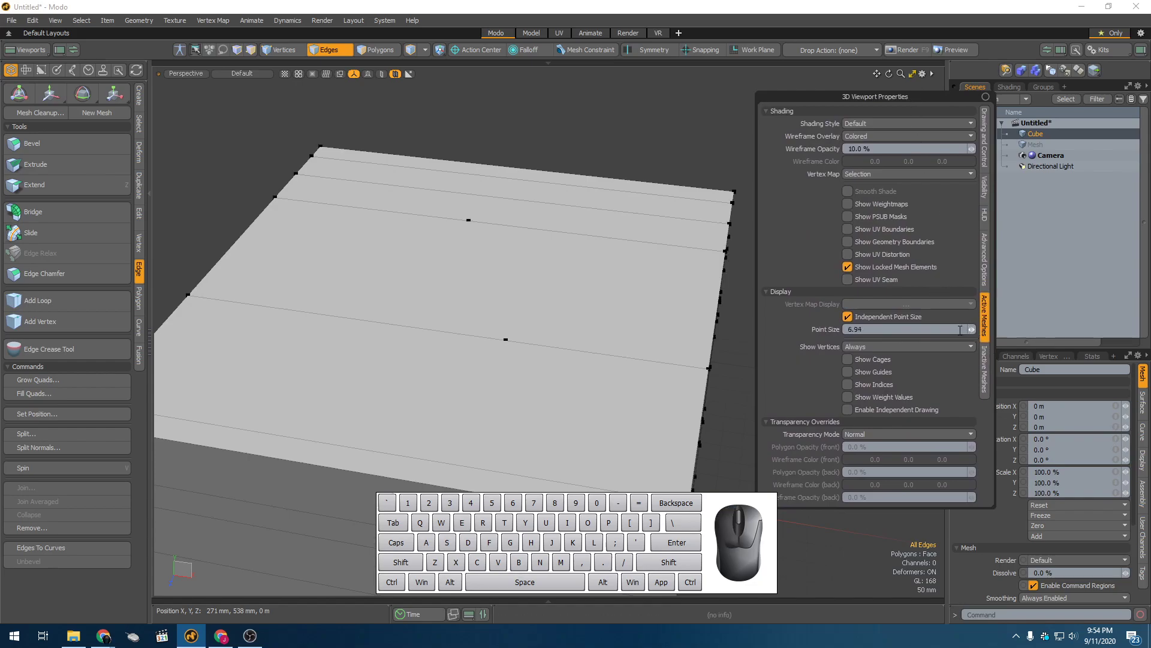
{"action": "left_click", "coordinate": [921, 327]}
{"action": "key", "text": "Tab"}
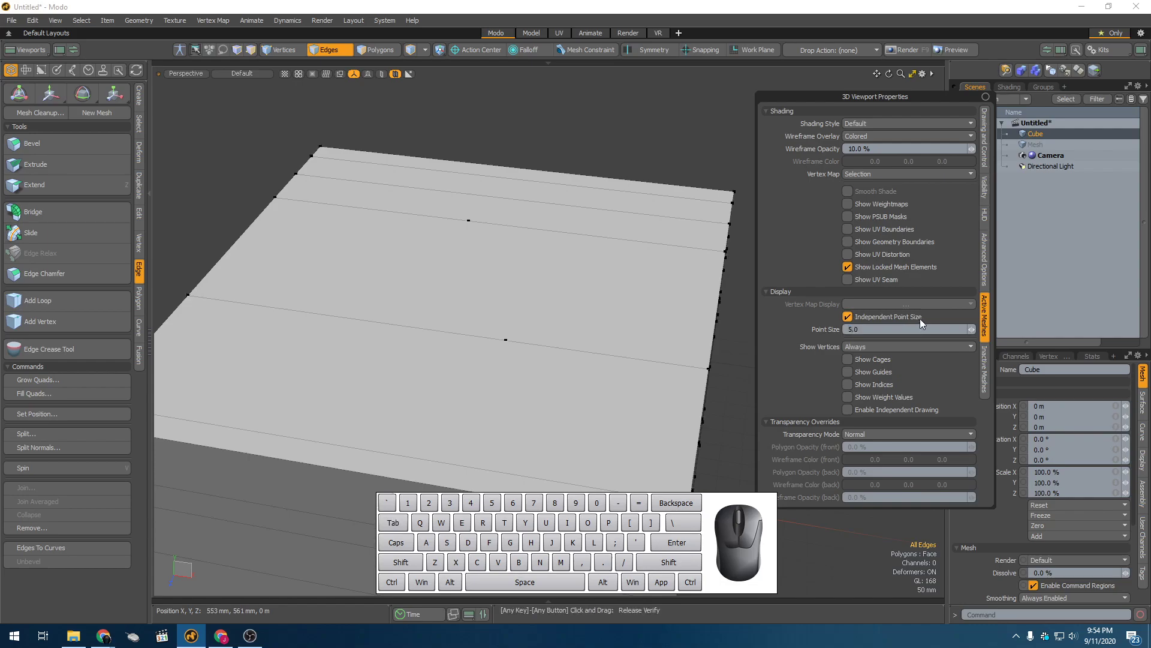
Select the added vertex on the upper face's front loop and try to rotate it
{"action": "left_click_drag", "start_coordinate": [687, 257], "coordinate": [568, 277], "text": "alt"}
{"action": "key", "text": "2"}
{"action": "key", "text": "1"}
{"action": "left_click", "coordinate": [458, 304]}
{"action": "key", "text": "w"}
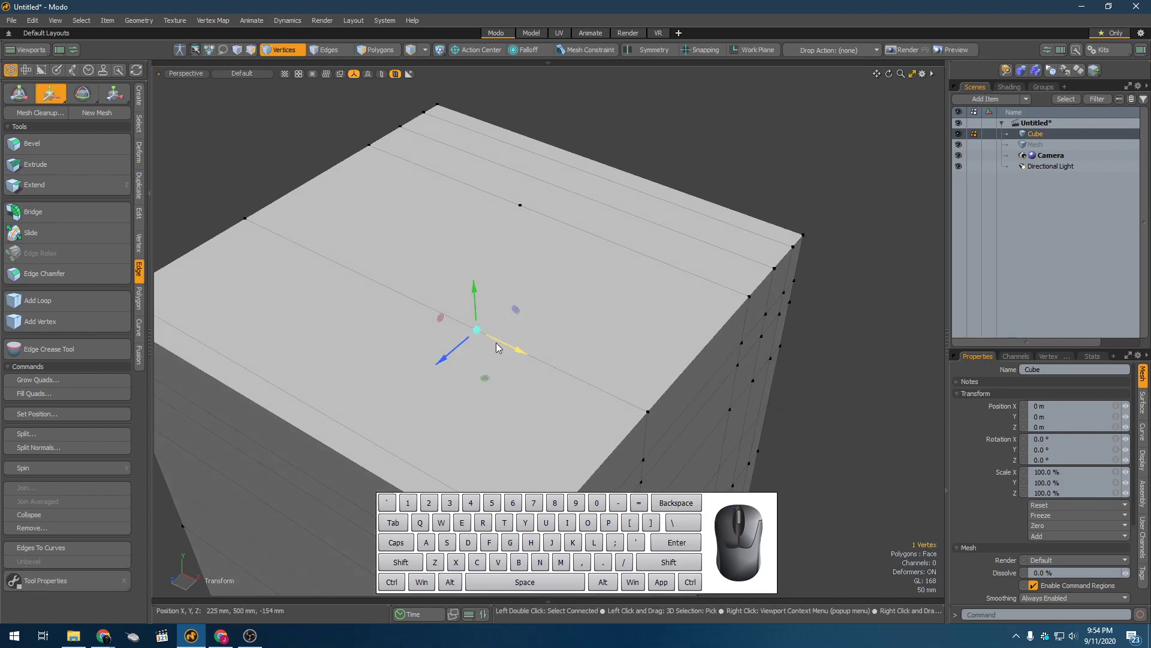
{"action": "key", "text": "e"}
{"action": "left_click_drag", "start_coordinate": [483, 372], "coordinate": [515, 376]}
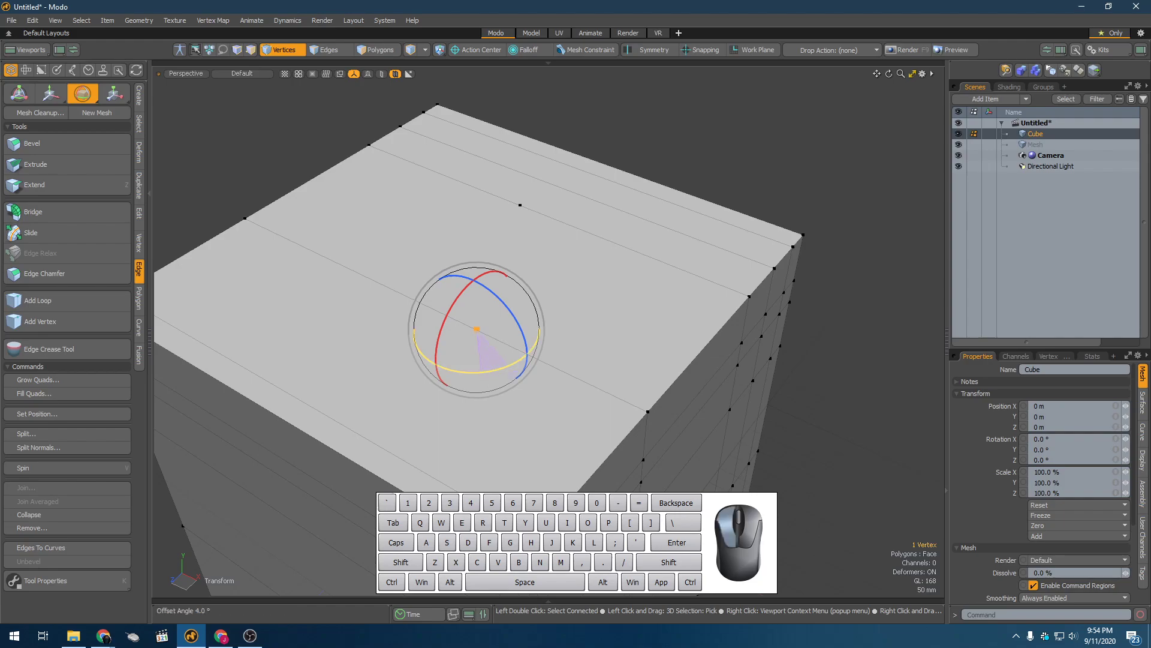
Try moving the selected vertex across the upper face, undo the move, and drop the tool
{"action": "key", "text": "w"}
{"action": "left_click_drag", "start_coordinate": [477, 331], "coordinate": [502, 316]}
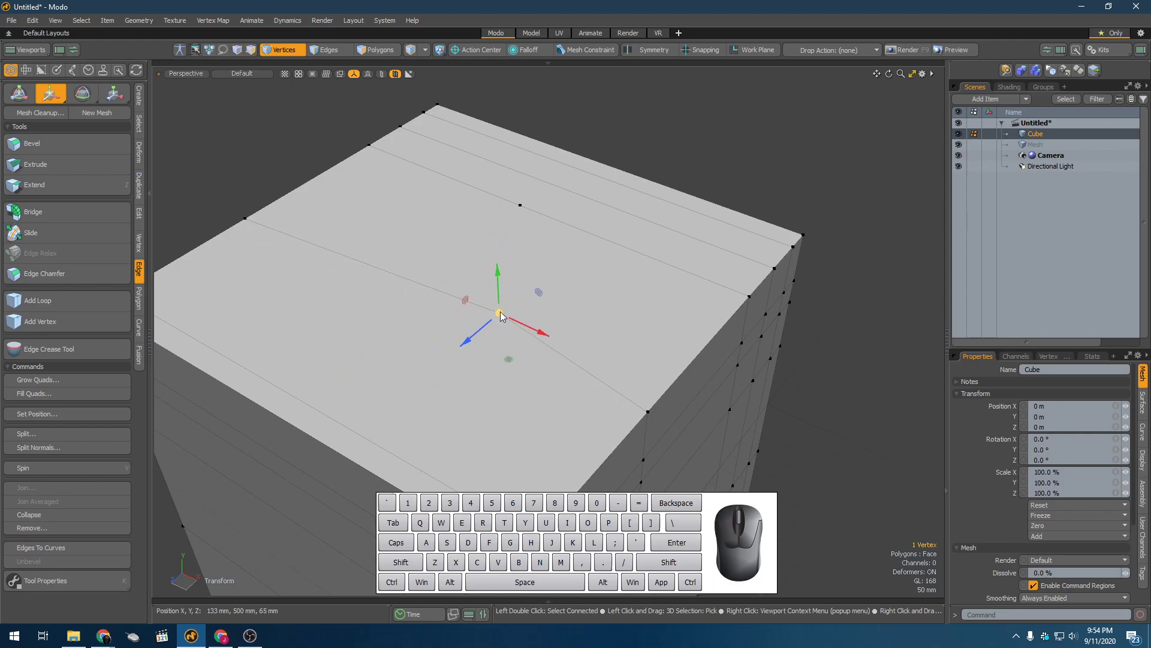
{"action": "key", "text": "ctrl+z"}
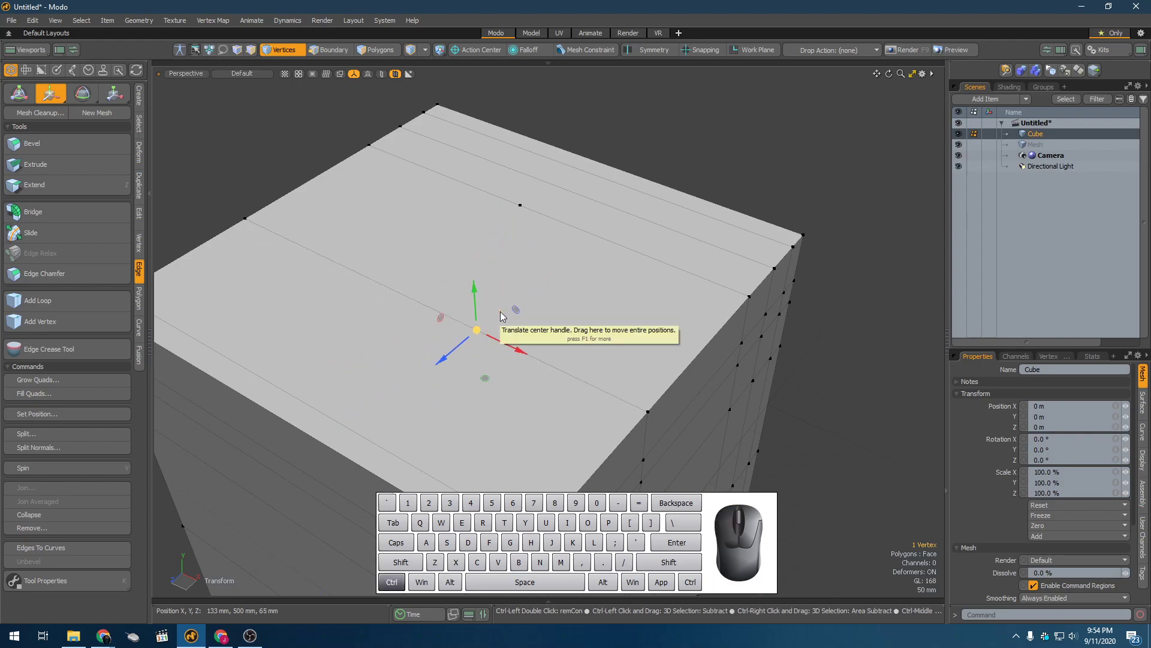
{"action": "key", "text": "space"}
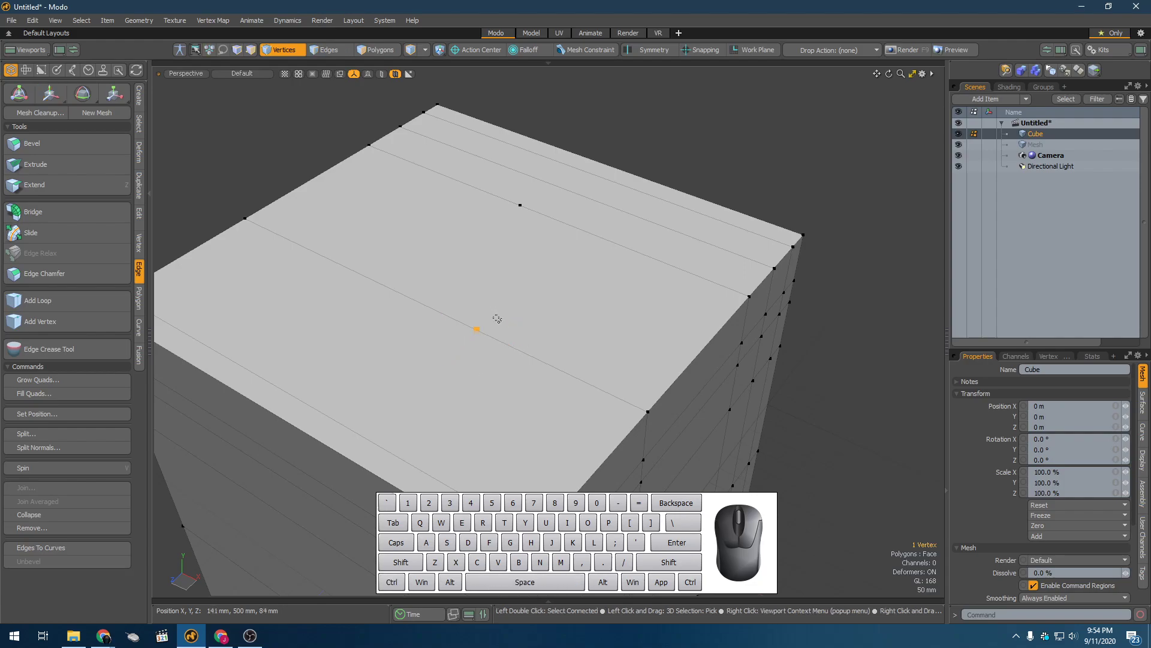
Add a unit plane as a new item and raise it above the cube to a Y position of about 1.022 m
{"action": "scroll", "coordinate": [503, 316], "scroll_direction": "down", "scroll_amount": 3}
{"action": "left_click_drag", "start_coordinate": [574, 385], "coordinate": [552, 323], "text": "alt+shift"}
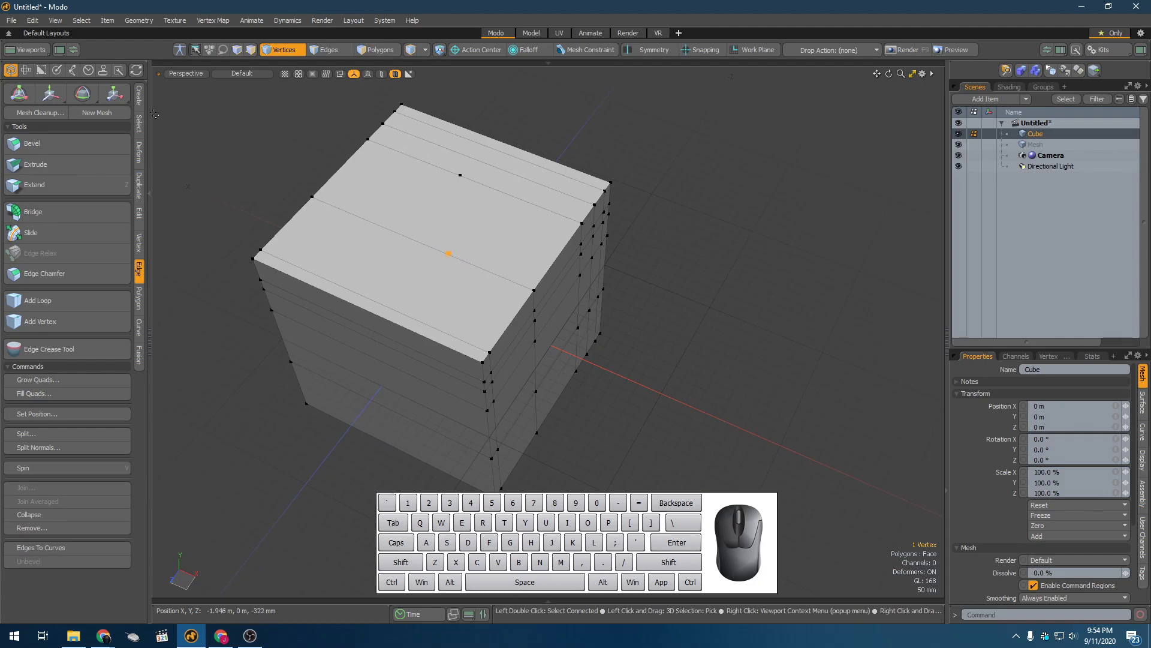
{"action": "left_click", "coordinate": [139, 94]}
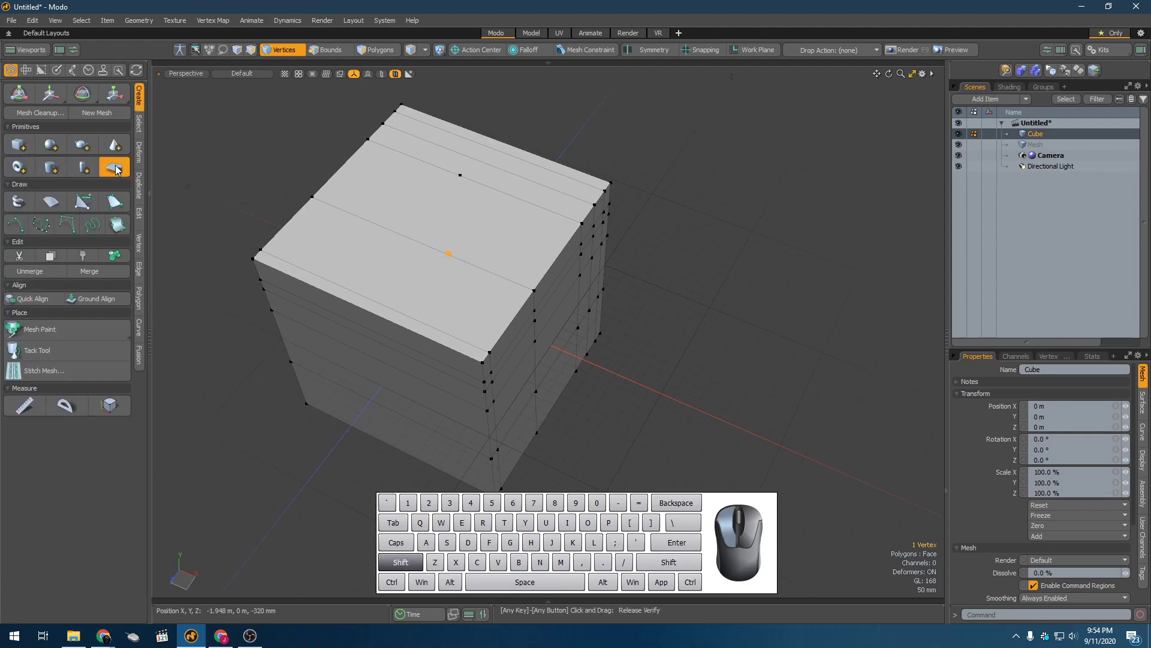
{"action": "left_click", "coordinate": [116, 170], "text": "shift"}
{"action": "key", "text": "w"}
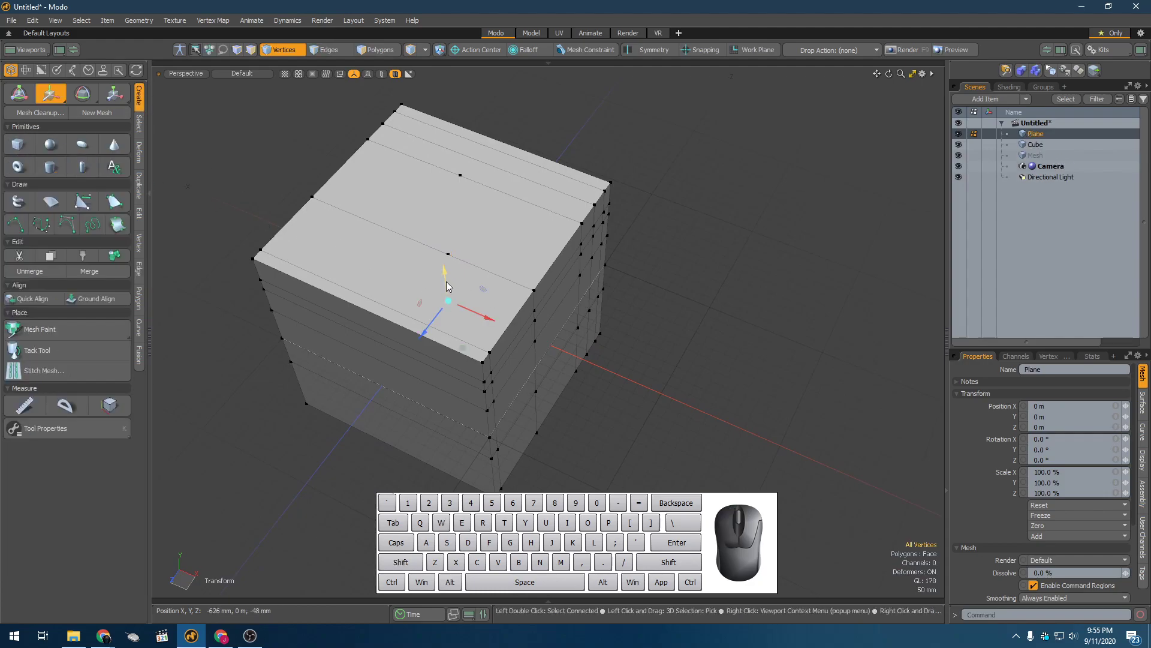
{"action": "key", "text": "5"}
{"action": "left_click_drag", "start_coordinate": [448, 281], "coordinate": [334, 175]}
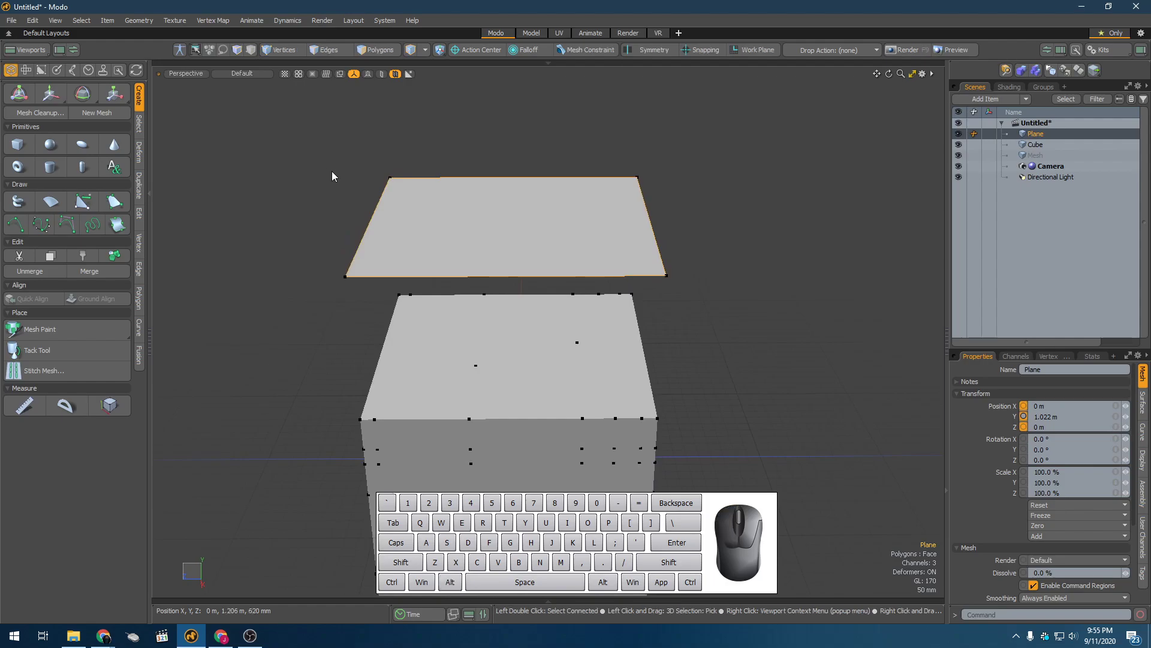
Turn on snapping and use Add Vertex to place a vertex at about the middle of one of the plane's edges
{"action": "key", "text": "x"}
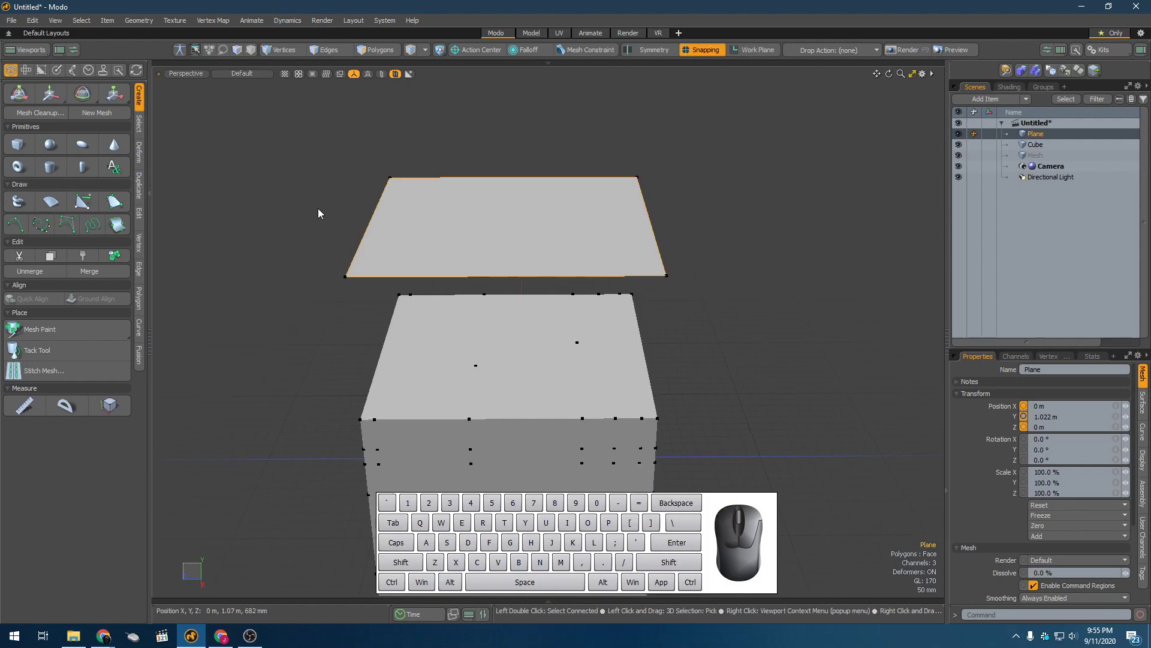
{"action": "key", "text": "2"}
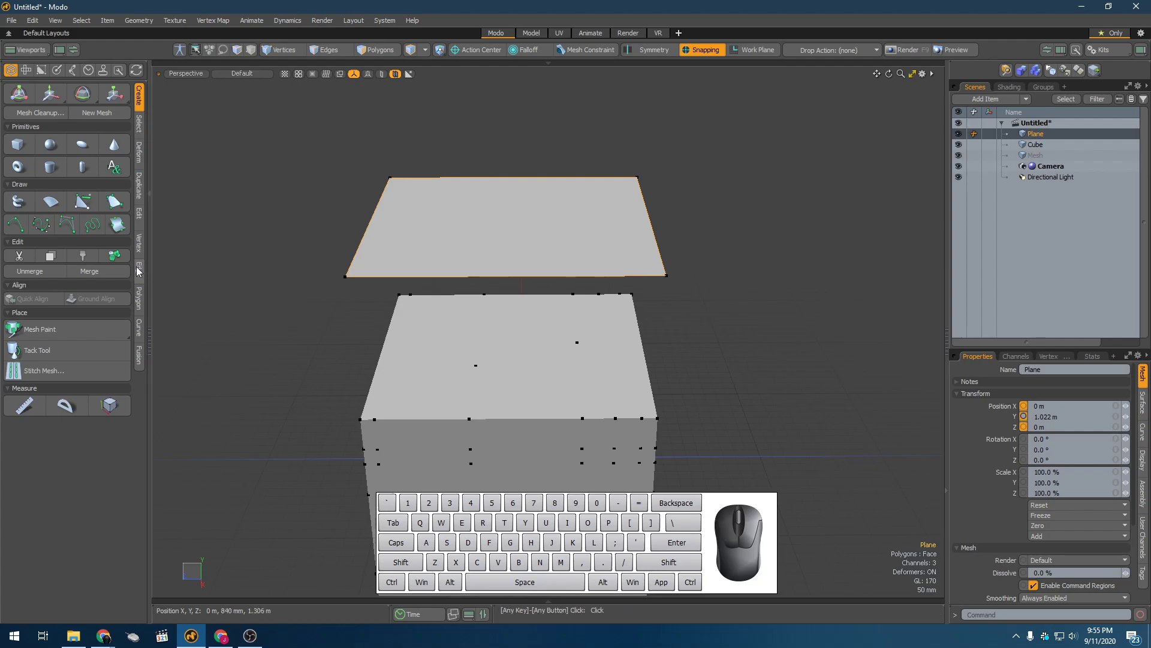
{"action": "left_click_drag", "start_coordinate": [212, 237], "coordinate": [246, 269], "text": "alt"}
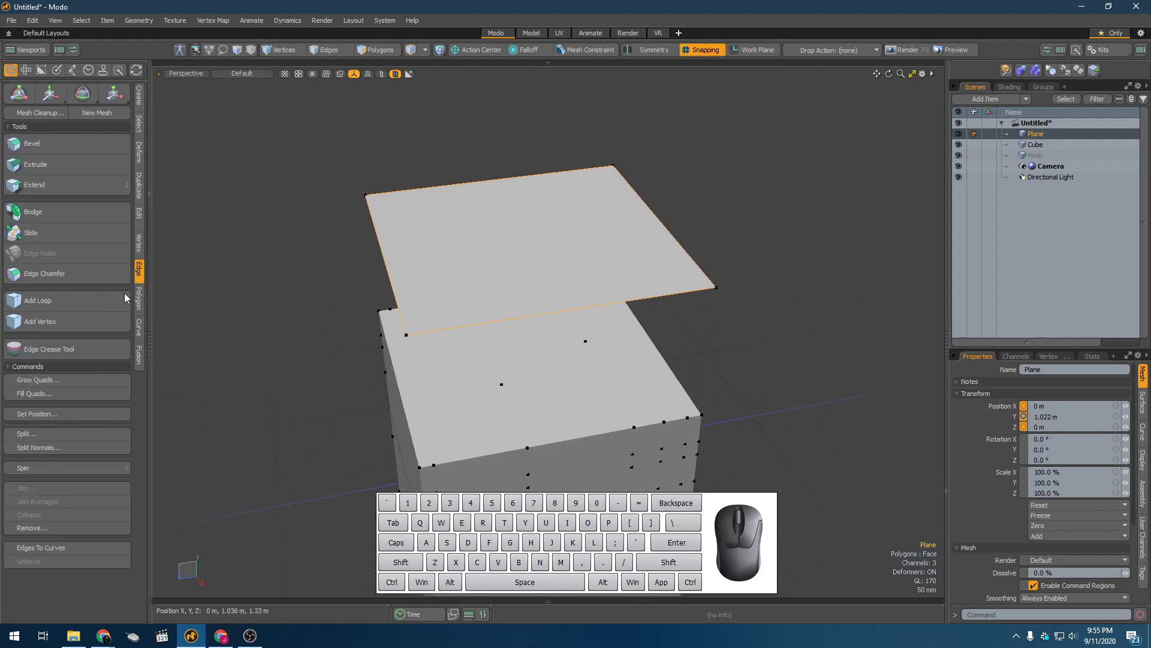
{"action": "left_click", "coordinate": [69, 323]}
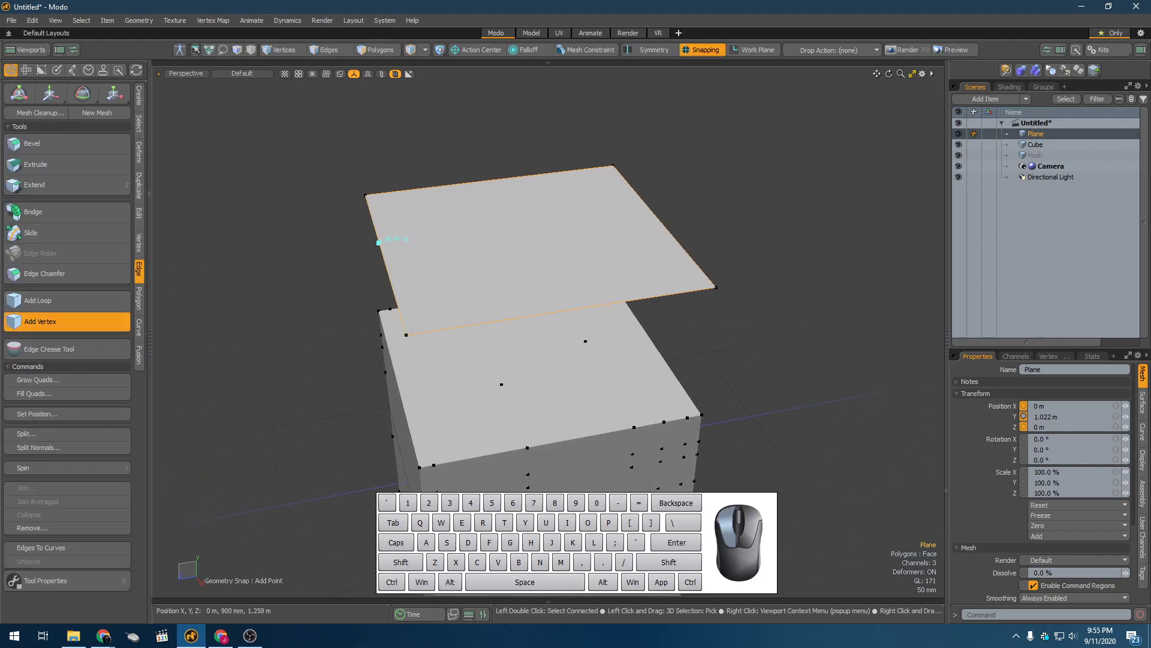
{"action": "left_click_drag", "start_coordinate": [324, 258], "coordinate": [398, 252], "text": "alt"}
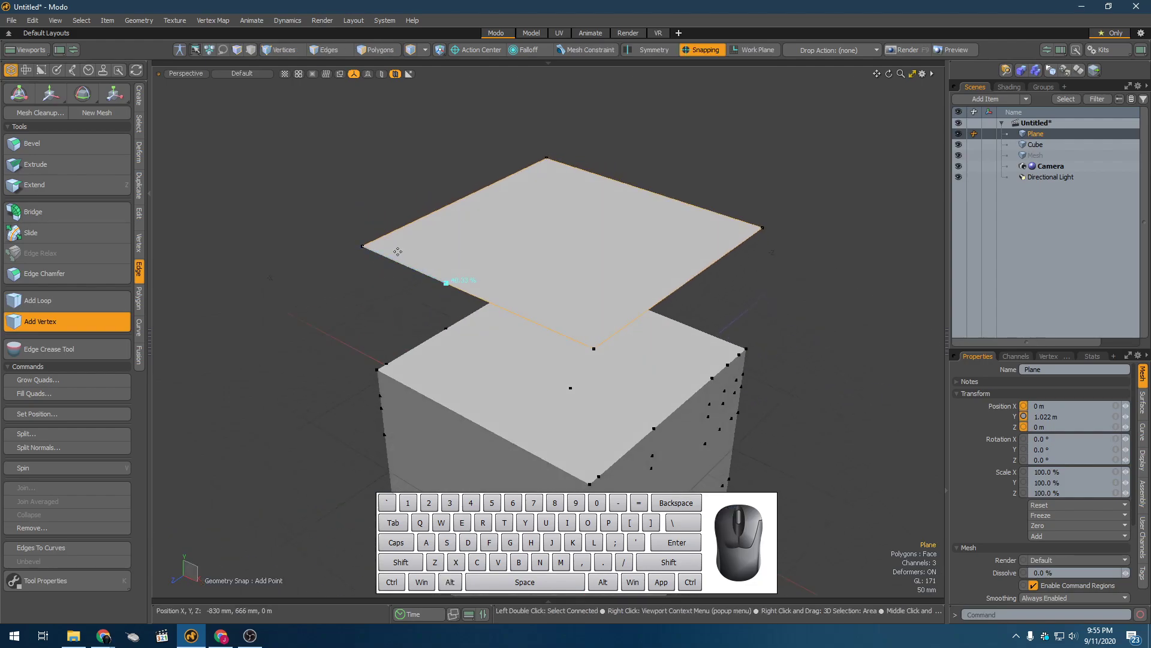
{"action": "key", "text": "space"}
Pull the new edge vertex outward and up from the plane, turn off snapping, and drop the move tool
{"action": "left_click", "coordinate": [445, 282]}
{"action": "left_click", "coordinate": [446, 283]}
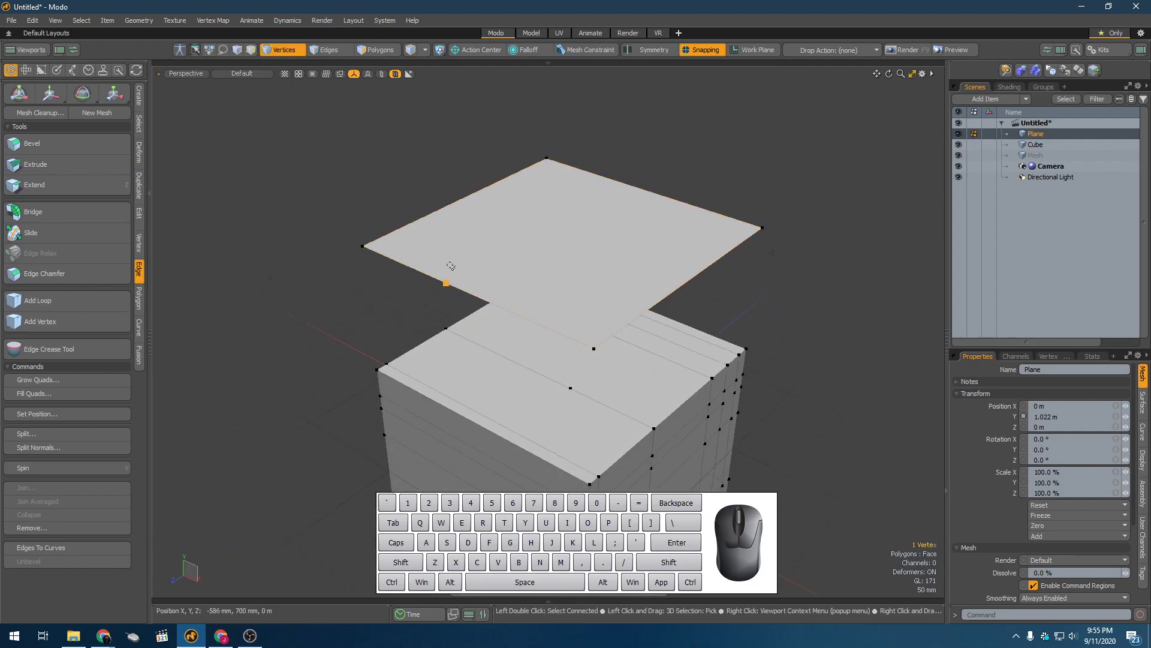
{"action": "key", "text": "w"}
{"action": "left_click_drag", "start_coordinate": [444, 252], "coordinate": [414, 287]}
{"action": "left_click", "coordinate": [702, 52]}
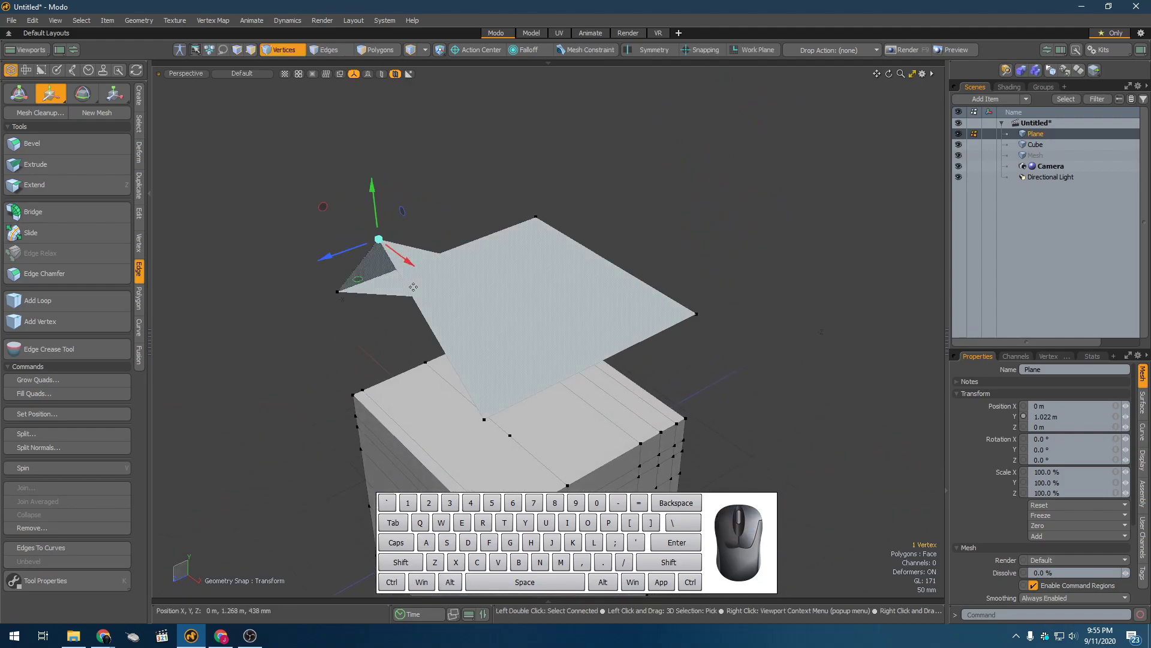
{"action": "left_click_drag", "start_coordinate": [414, 286], "coordinate": [502, 337], "text": "alt"}
{"action": "key", "text": "space"}
Examine the reshaped plane's edges and surface from several angles in edge selection mode
{"action": "key", "text": "2"}
{"action": "left_click", "coordinate": [398, 294]}
{"action": "key", "text": "1"}
{"action": "key", "text": "2"}
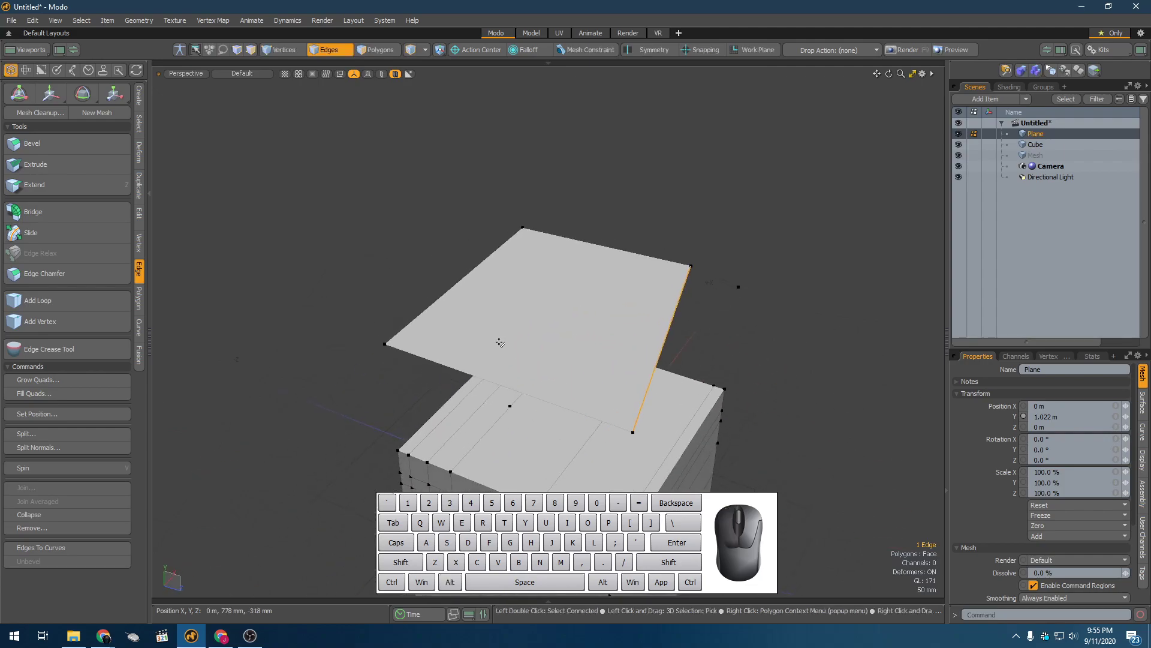
{"action": "left_click_drag", "start_coordinate": [503, 399], "coordinate": [627, 234], "text": "alt"}
{"action": "left_click_drag", "start_coordinate": [422, 331], "coordinate": [487, 278], "text": "alt"}
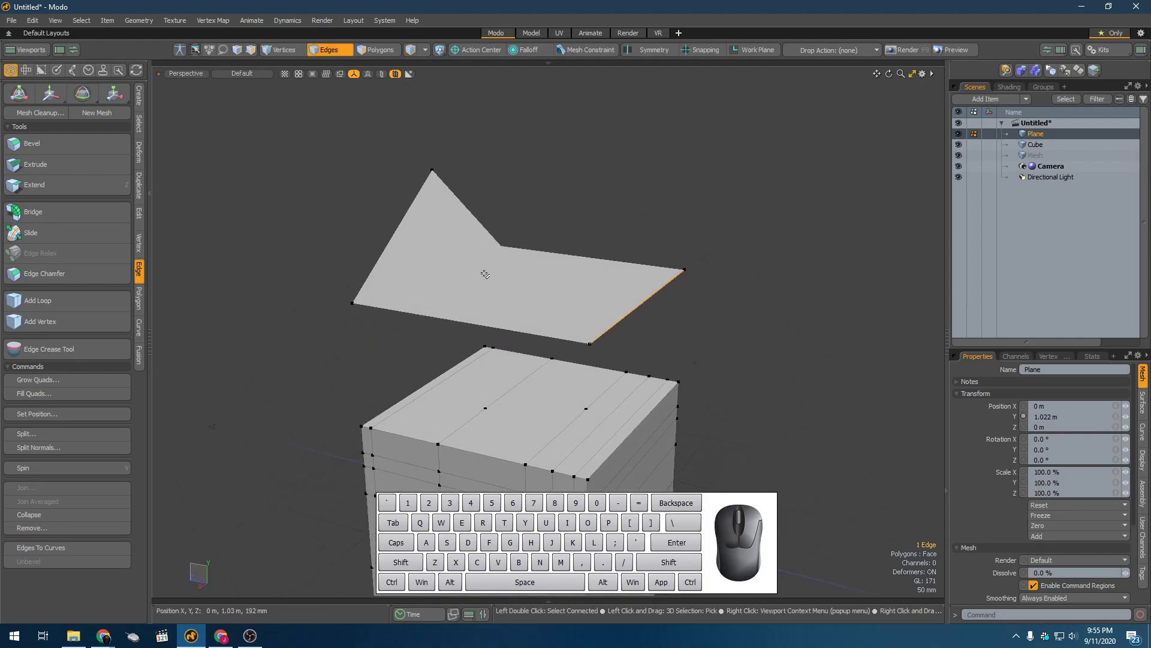
{"action": "left_click_drag", "start_coordinate": [576, 255], "coordinate": [530, 262], "text": "alt"}
Select the plane's raised vertex and try to pair it with a point across on the opposite edge
{"action": "key", "text": "1"}
{"action": "left_click", "coordinate": [504, 145]}
{"action": "left_click", "coordinate": [493, 369], "text": "shift"}
{"action": "left_click_drag", "start_coordinate": [676, 336], "coordinate": [624, 307], "text": "alt"}
{"action": "left_click", "coordinate": [596, 129]}
{"action": "left_click", "coordinate": [629, 367], "text": "shift"}
{"action": "left_click", "coordinate": [596, 127]}
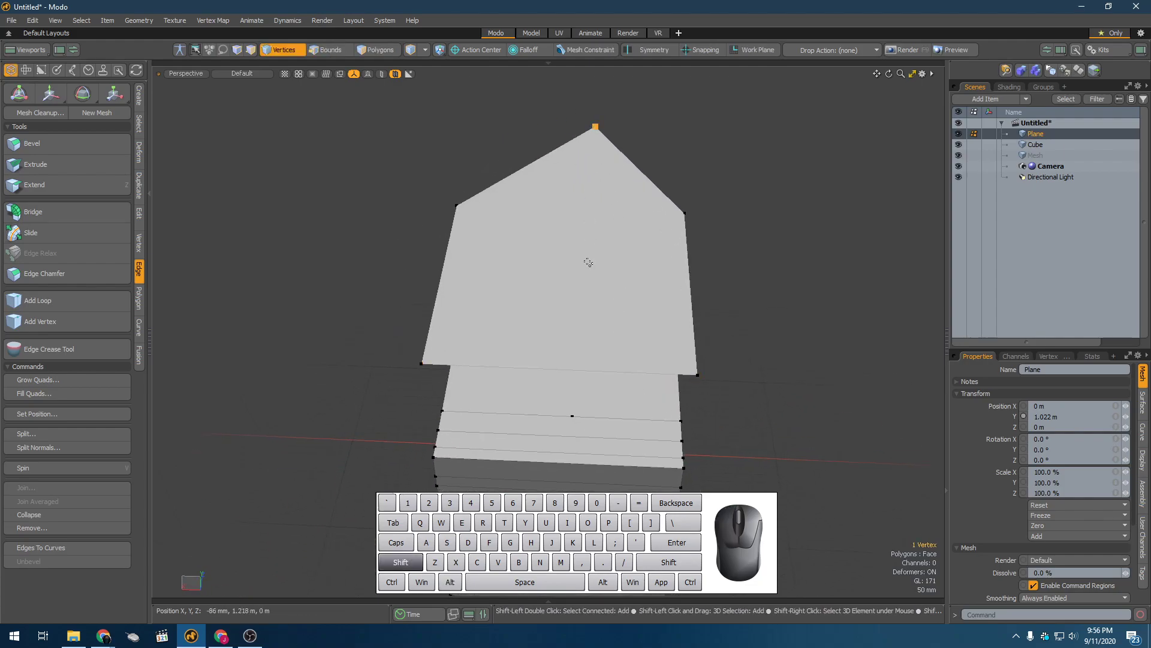
{"action": "double_click", "coordinate": [564, 367], "text": "shift"}
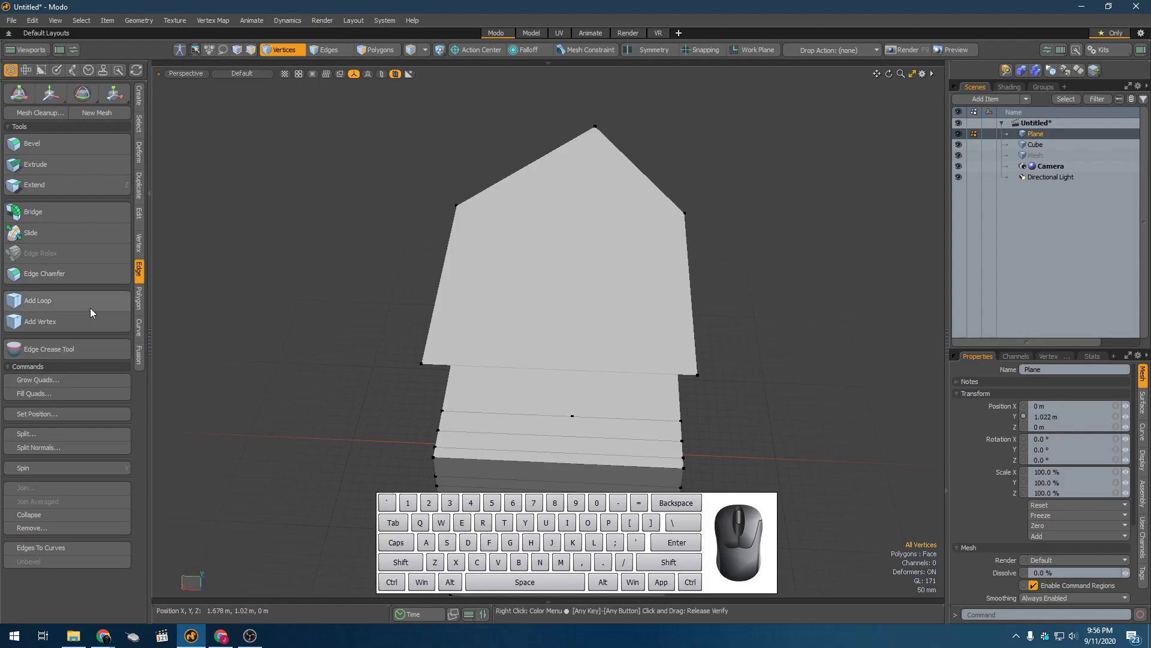
Use Add Vertex to place a vertex near the middle of the plane edge opposite the raised vertex
{"action": "left_click", "coordinate": [73, 321]}
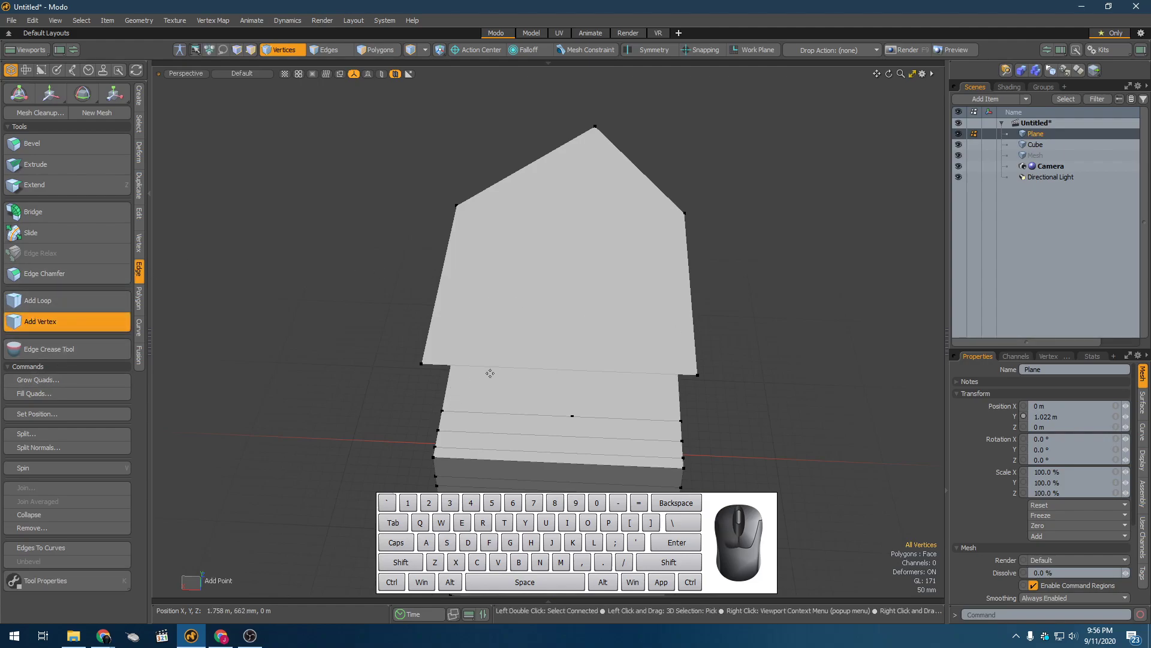
{"action": "left_click", "coordinate": [543, 368]}
{"action": "key", "text": "space"}
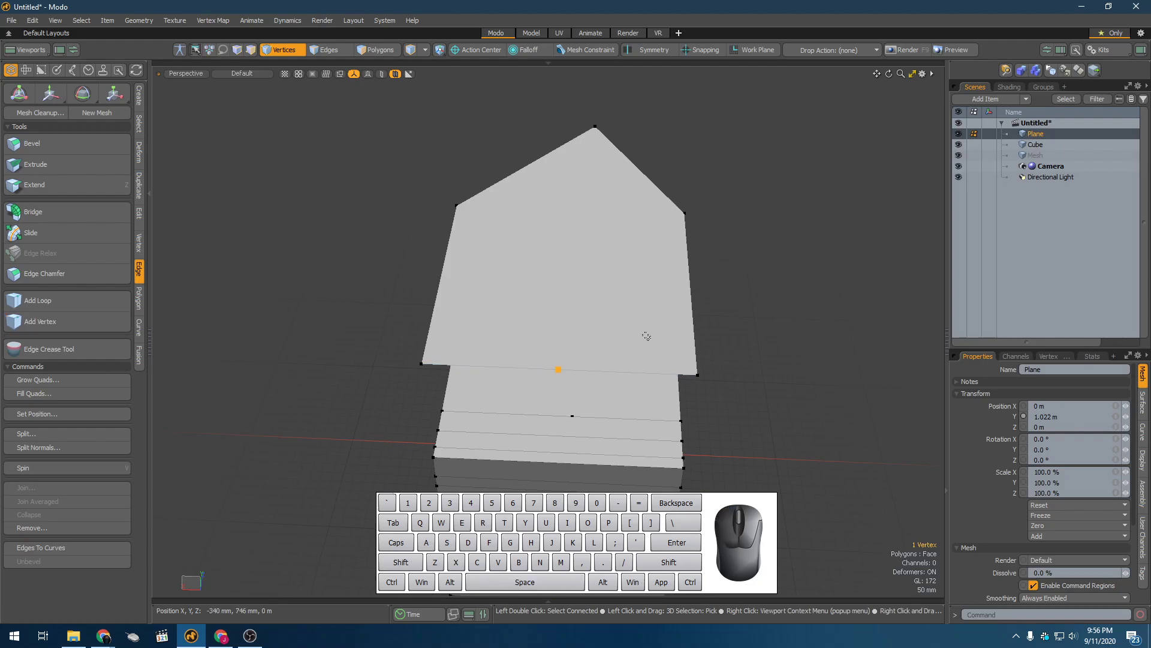
{"action": "left_click_drag", "start_coordinate": [645, 337], "coordinate": [545, 318], "text": "alt"}
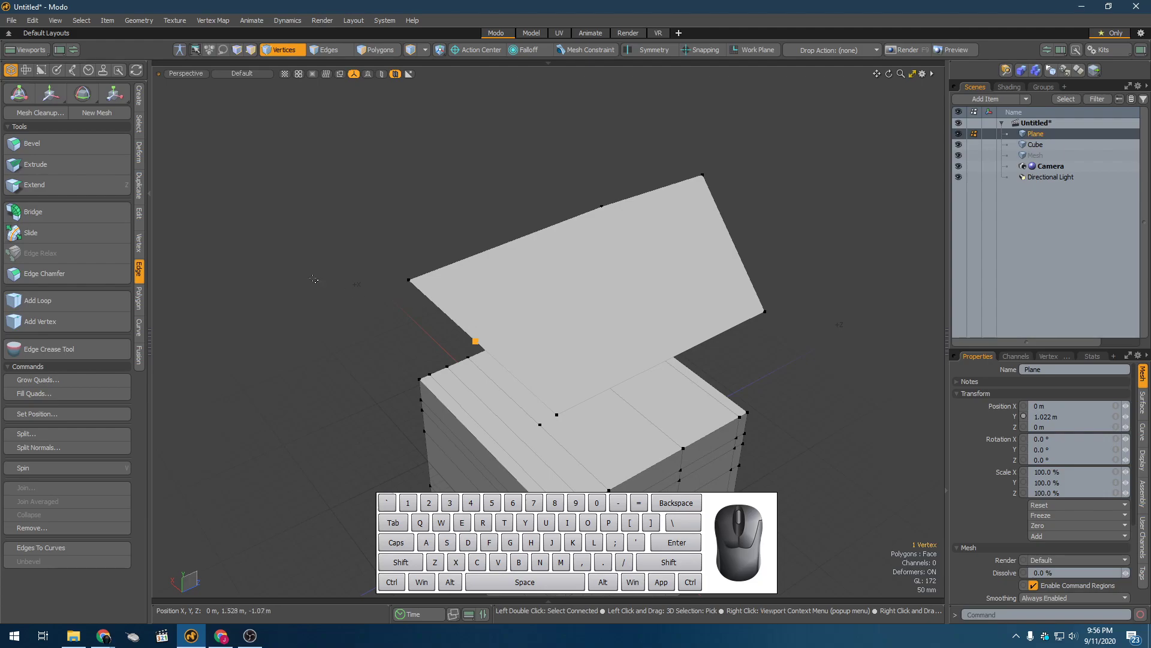
Switch to edge selection and bring up the slice tools, collapsing the Axis Slice group
{"action": "key", "text": "2"}
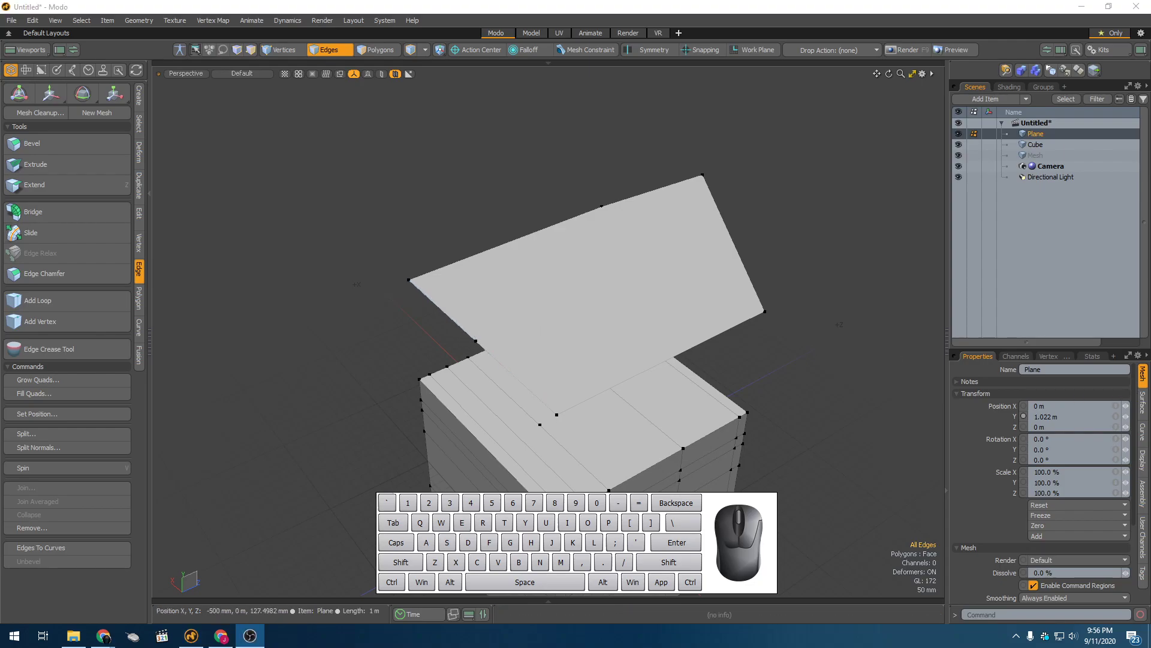
{"action": "left_click", "coordinate": [493, 326]}
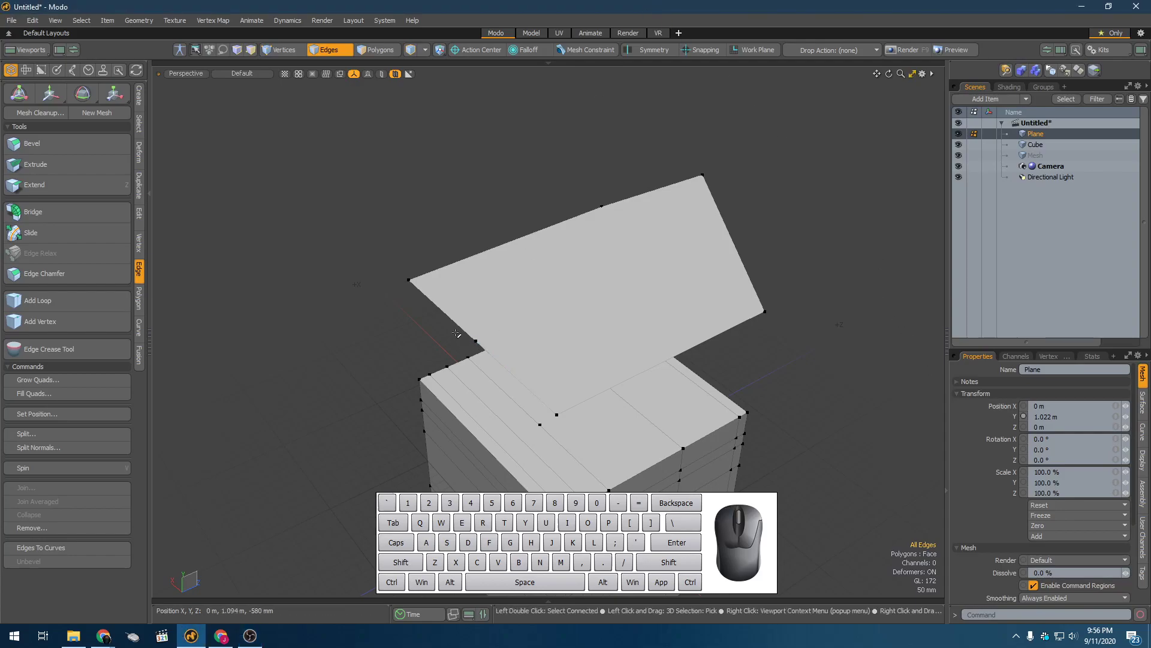
{"action": "left_click", "coordinate": [139, 216]}
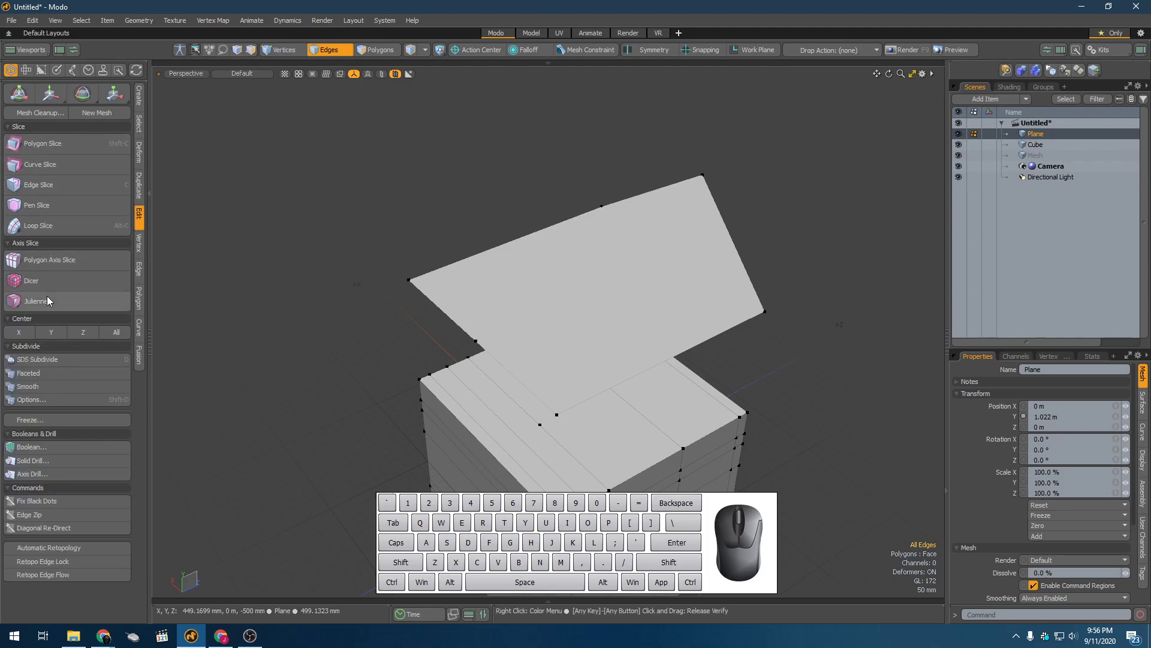
{"action": "left_click", "coordinate": [51, 245]}
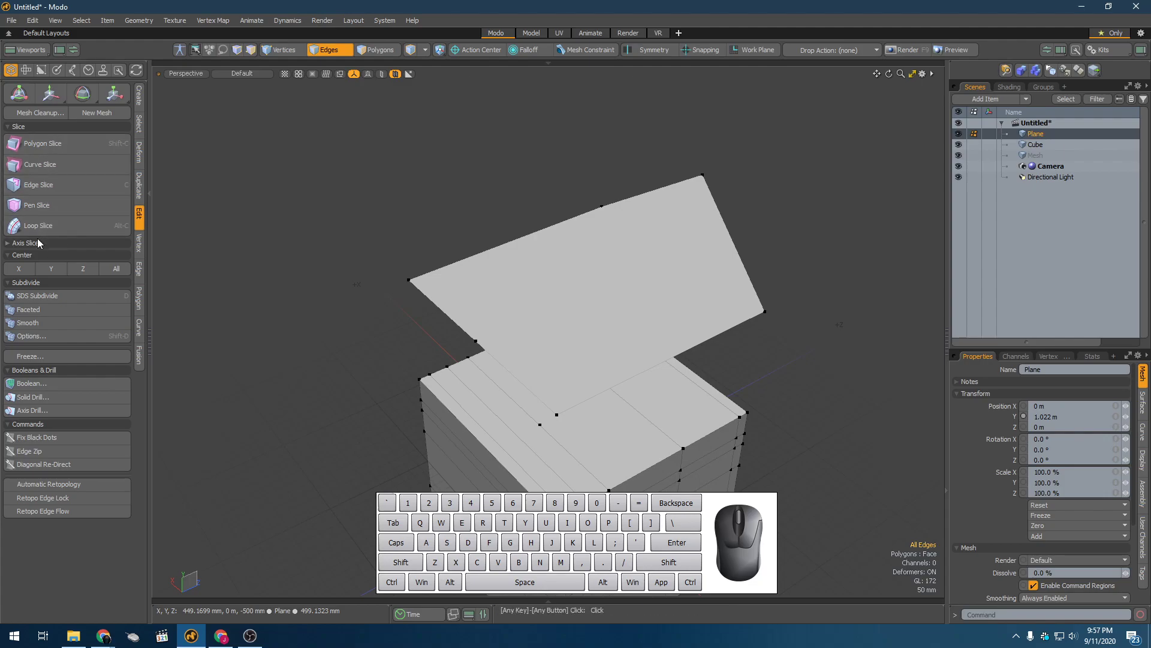
{"action": "left_click_drag", "start_coordinate": [273, 208], "coordinate": [295, 181], "text": "alt"}
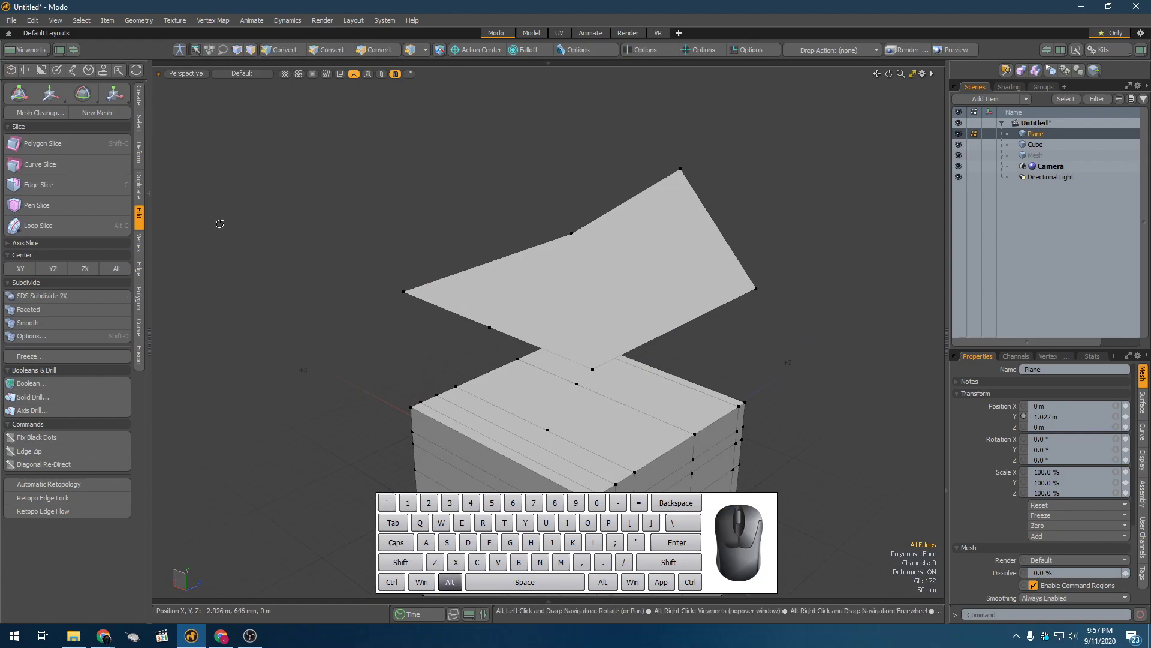
Activate the Edge Slice tool and hide the Cube so only the reshaped plane is shown
{"action": "left_click_drag", "start_coordinate": [220, 224], "coordinate": [233, 234], "text": "alt"}
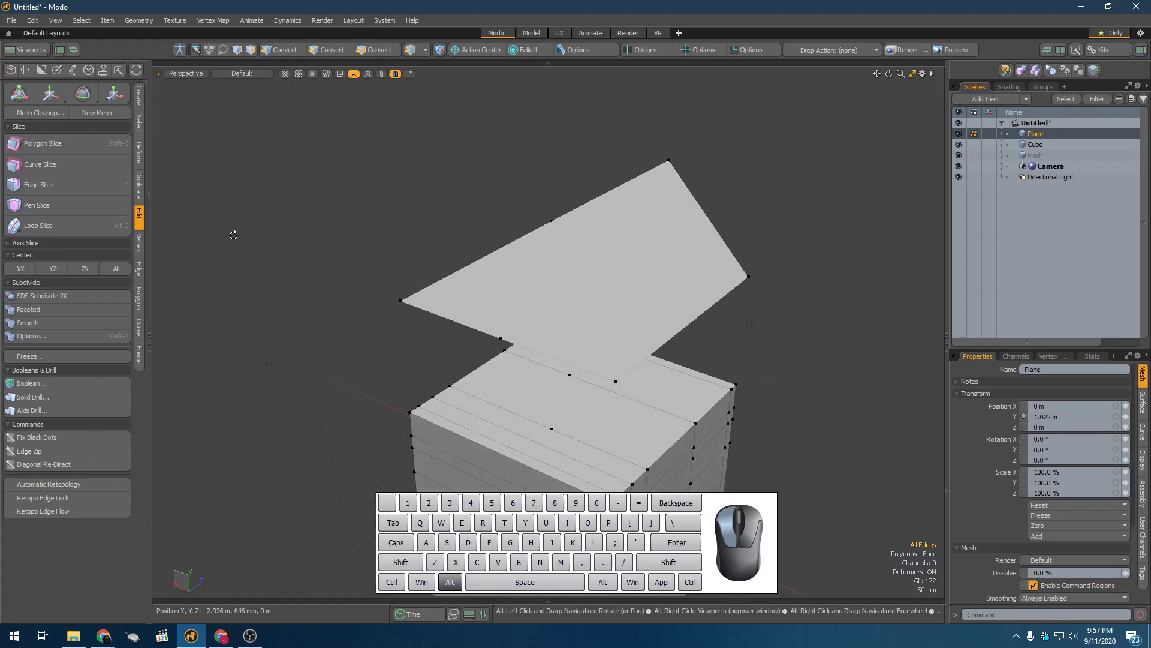
{"action": "left_click", "coordinate": [73, 185]}
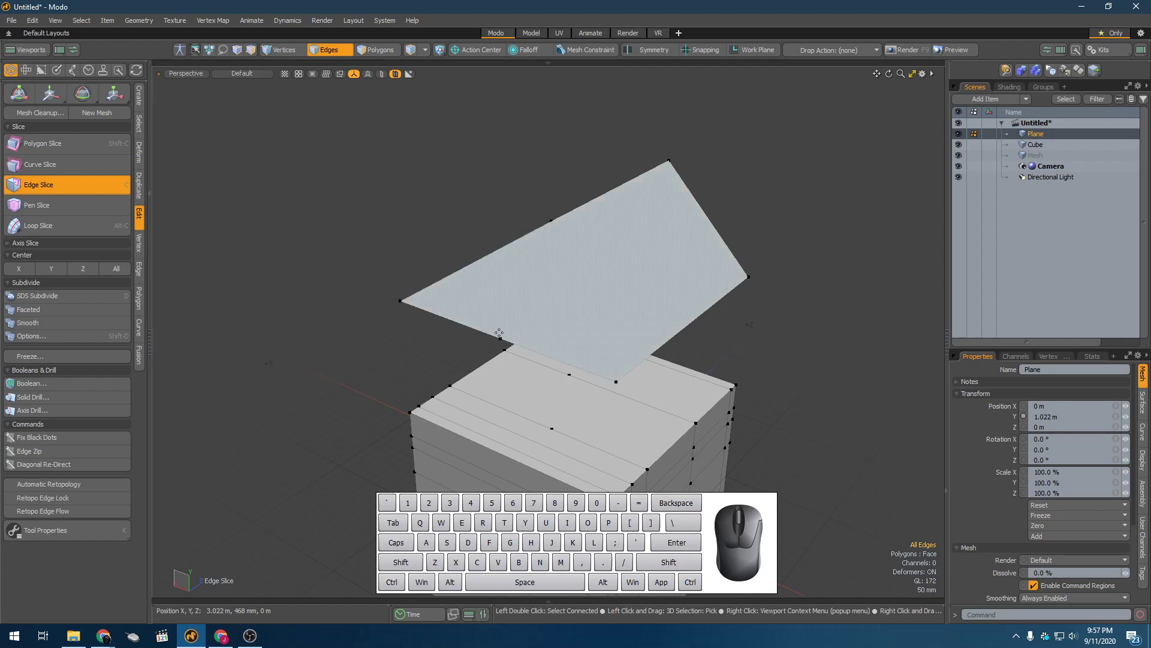
{"action": "left_click_drag", "start_coordinate": [467, 289], "coordinate": [490, 324], "text": "alt"}
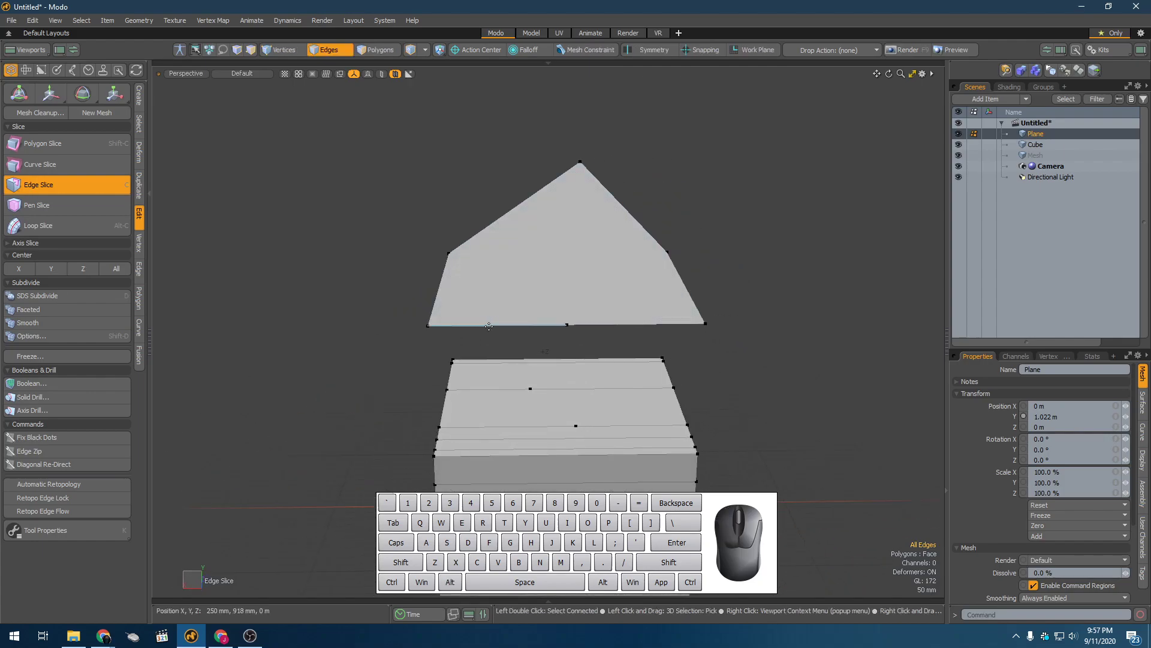
{"action": "scroll", "coordinate": [636, 325], "scroll_direction": "up", "scroll_amount": 4}
{"action": "left_click_drag", "start_coordinate": [642, 327], "coordinate": [616, 346], "text": "alt"}
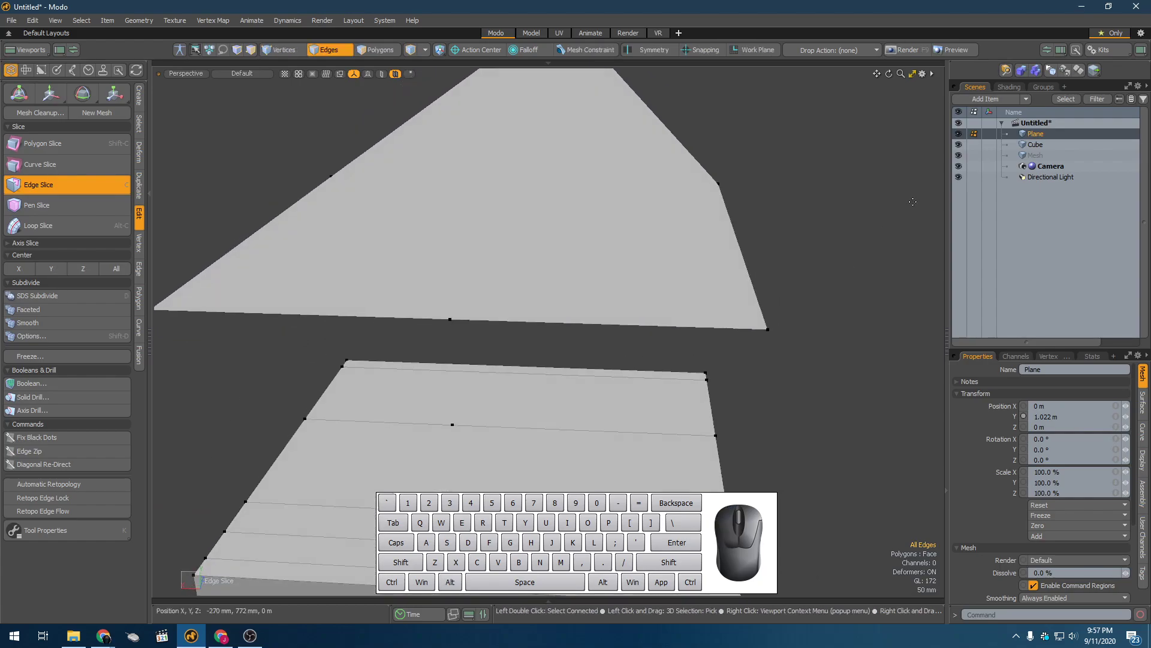
{"action": "left_click", "coordinate": [958, 144]}
{"action": "left_click_drag", "start_coordinate": [714, 282], "coordinate": [725, 299], "text": "alt"}
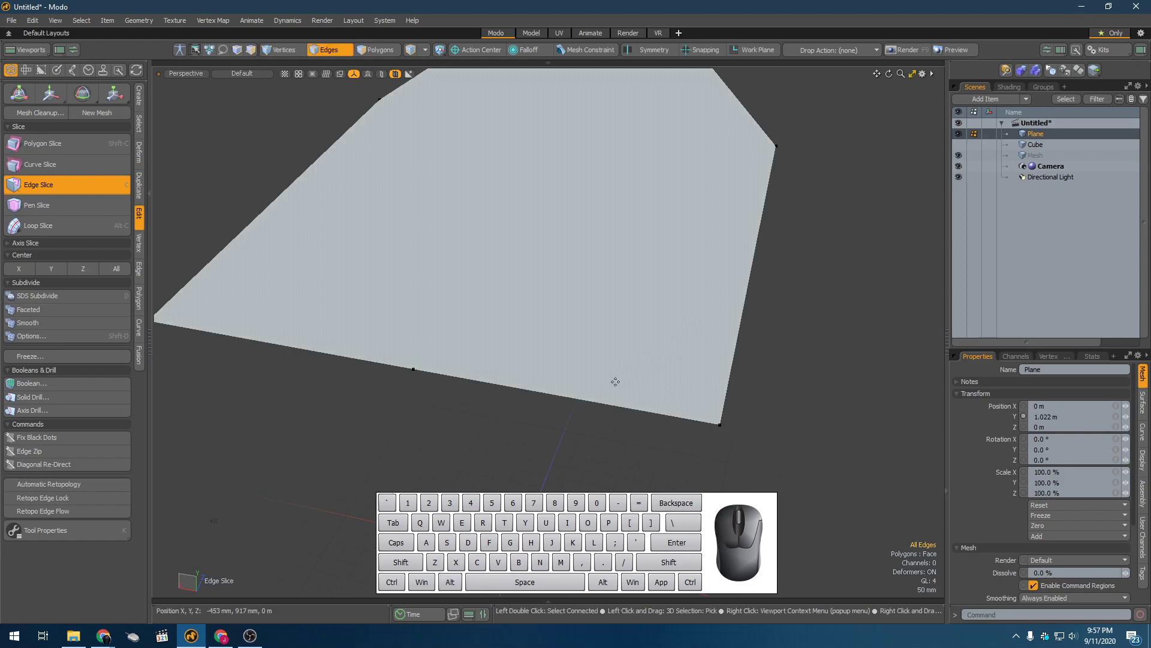
Slice the plane from the added vertex on its near edge to the raised vertex at 100%, and drop the tool
{"action": "left_click", "coordinate": [586, 400]}
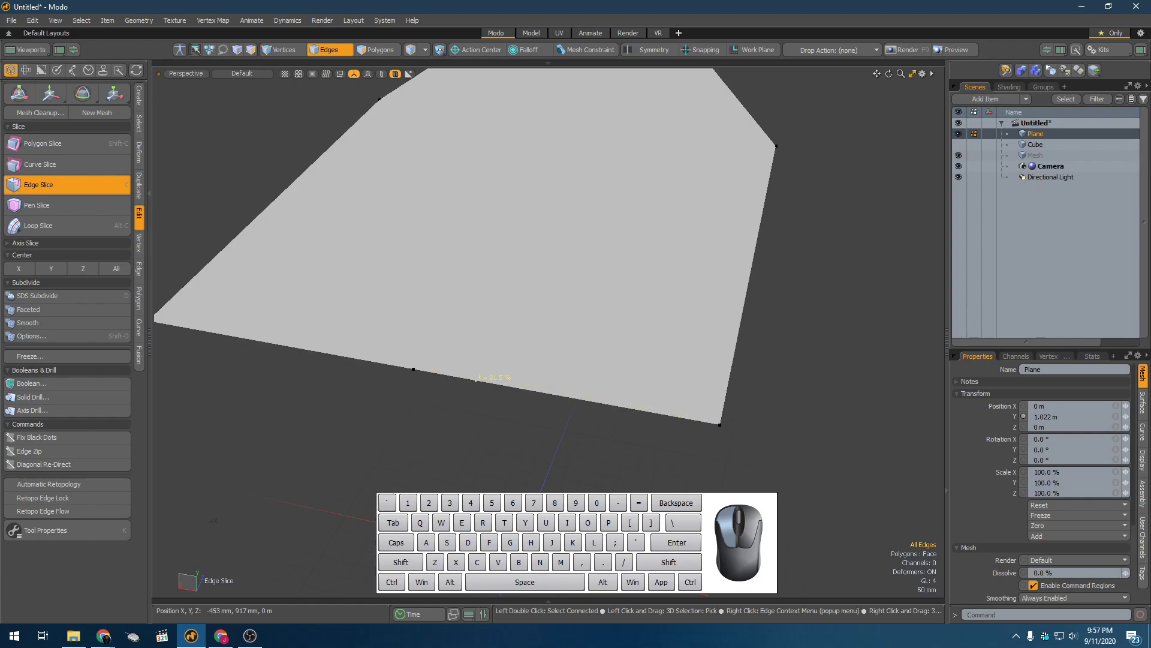
{"action": "left_click_drag", "start_coordinate": [653, 412], "coordinate": [608, 404]}
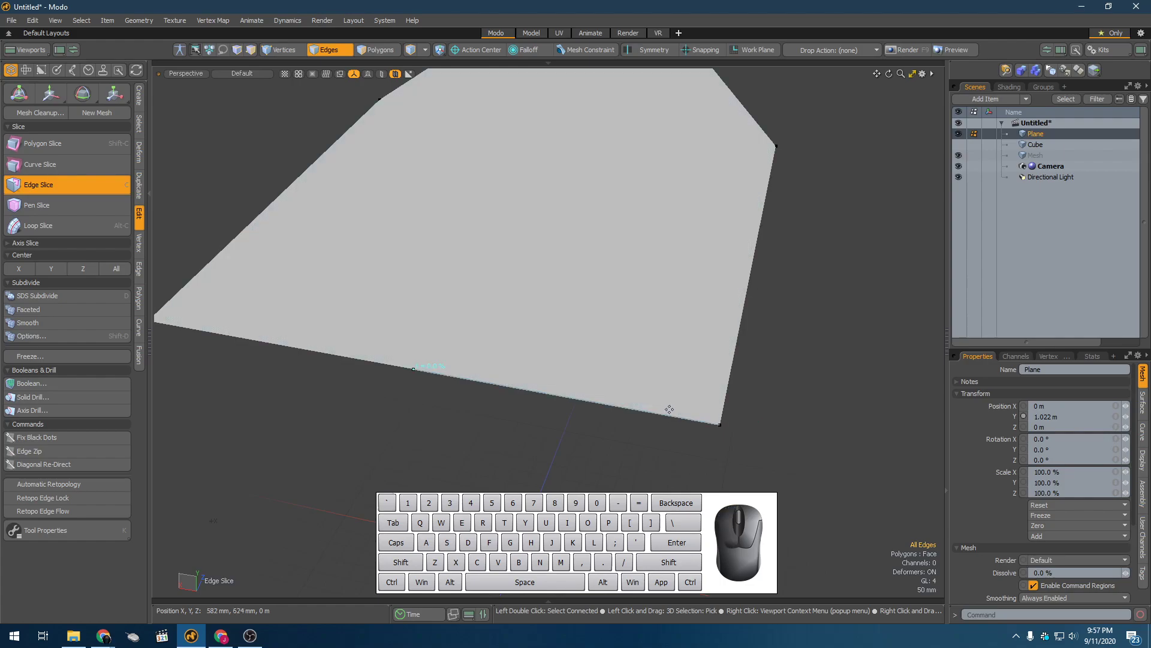
{"action": "left_click_drag", "start_coordinate": [622, 342], "coordinate": [442, 403], "text": "alt"}
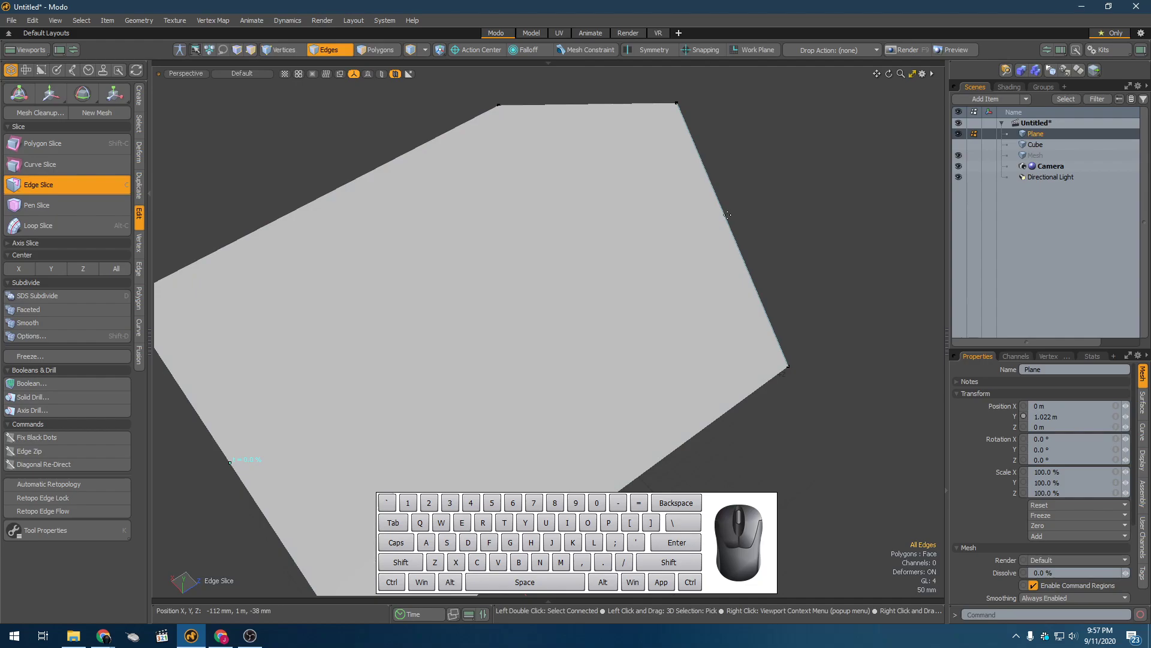
{"action": "left_click_drag", "start_coordinate": [727, 215], "coordinate": [723, 208]}
{"action": "left_click_drag", "start_coordinate": [693, 137], "coordinate": [679, 104]}
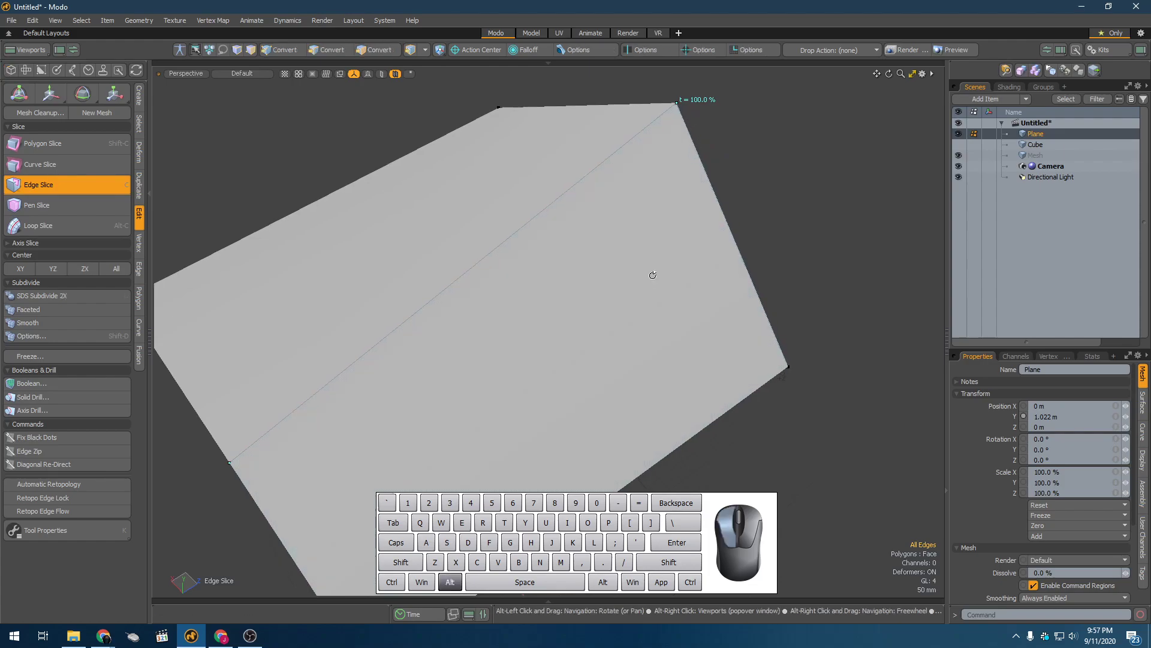
{"action": "left_click_drag", "start_coordinate": [650, 278], "coordinate": [531, 259], "text": "alt"}
{"action": "key", "text": "space"}
Select the polygon on one side of the new cut and the vertices on the near edge, and clear the vertex selection
{"action": "left_click_drag", "start_coordinate": [473, 337], "coordinate": [674, 239], "text": "alt"}
{"action": "key", "text": "3"}
{"action": "left_click", "coordinate": [614, 334]}
{"action": "left_click_drag", "start_coordinate": [613, 334], "coordinate": [545, 359], "text": "alt"}
{"action": "key", "text": "1"}
{"action": "key", "text": "3"}
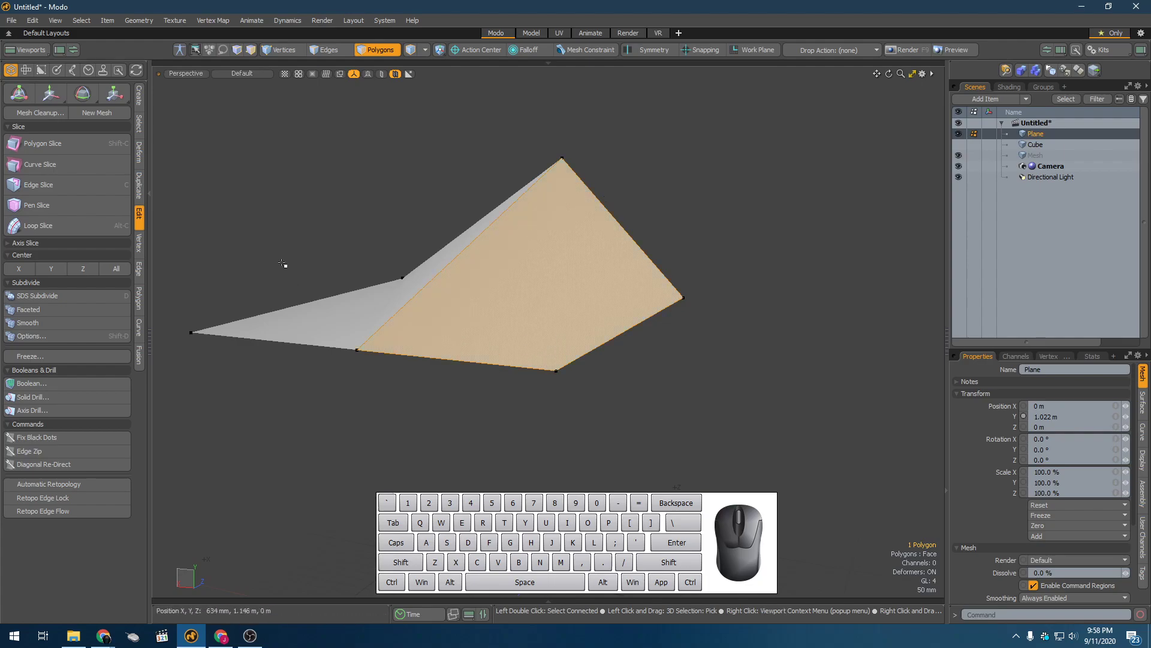
{"action": "key", "text": "1"}
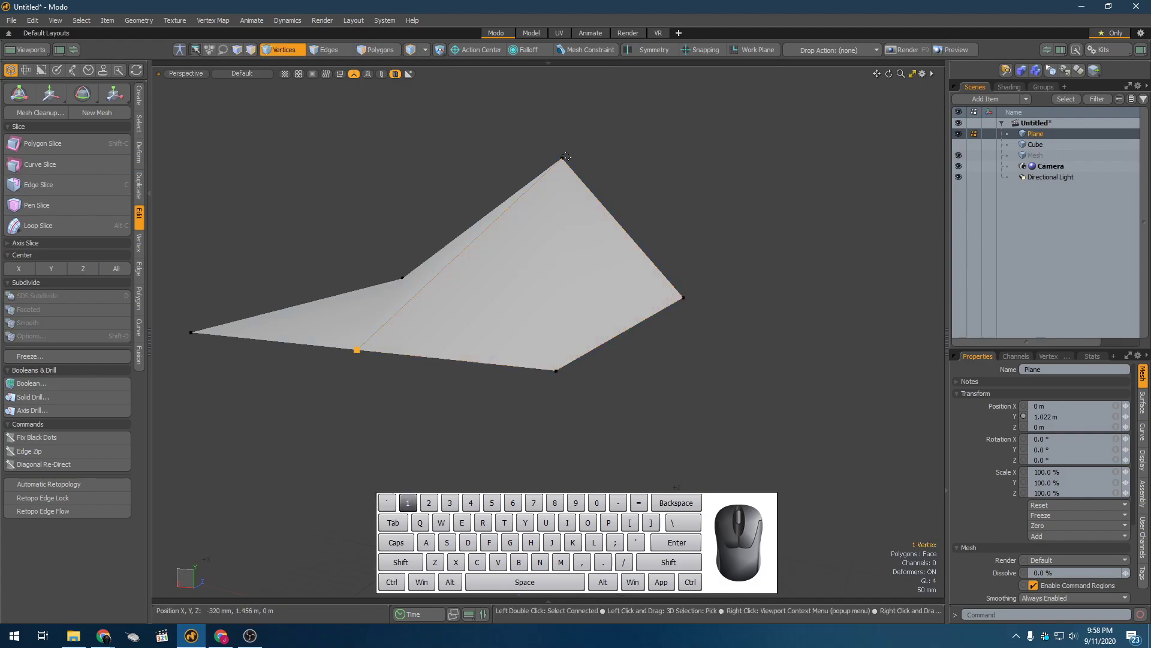
{"action": "left_click", "coordinate": [556, 371], "text": "shift"}
{"action": "left_click", "coordinate": [629, 413]}
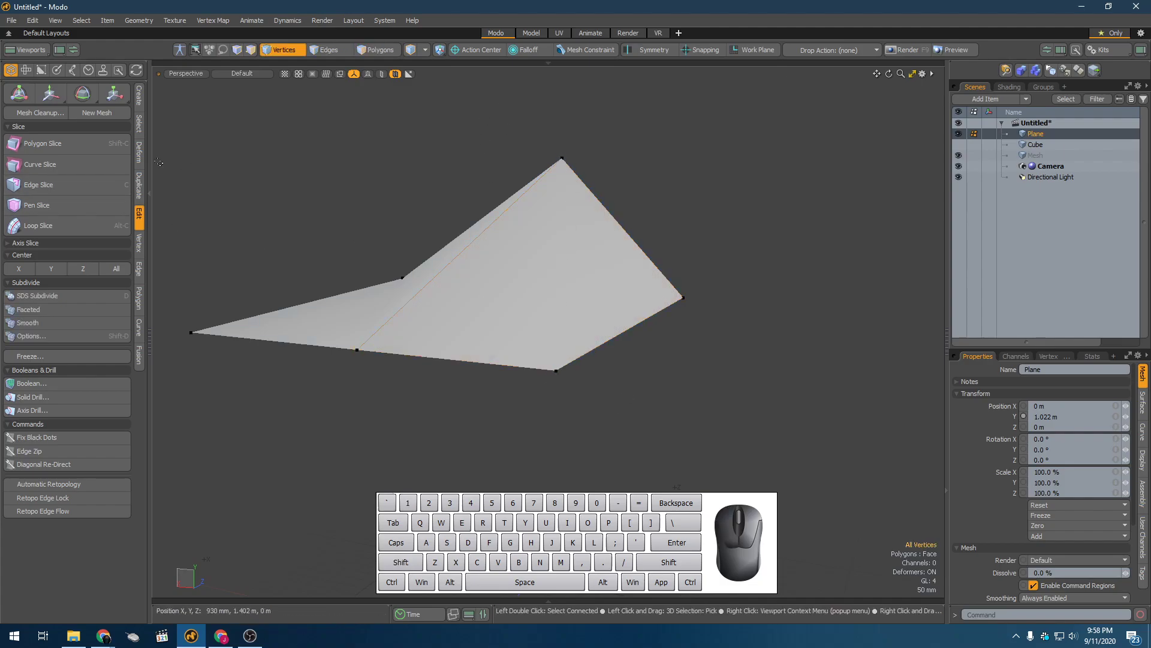
Use Edge Slice to cut from each near corner of the plane to the raised vertex
{"action": "left_click", "coordinate": [76, 185]}
{"action": "left_click_drag", "start_coordinate": [460, 360], "coordinate": [557, 368]}
{"action": "left_click_drag", "start_coordinate": [595, 195], "coordinate": [568, 275]}
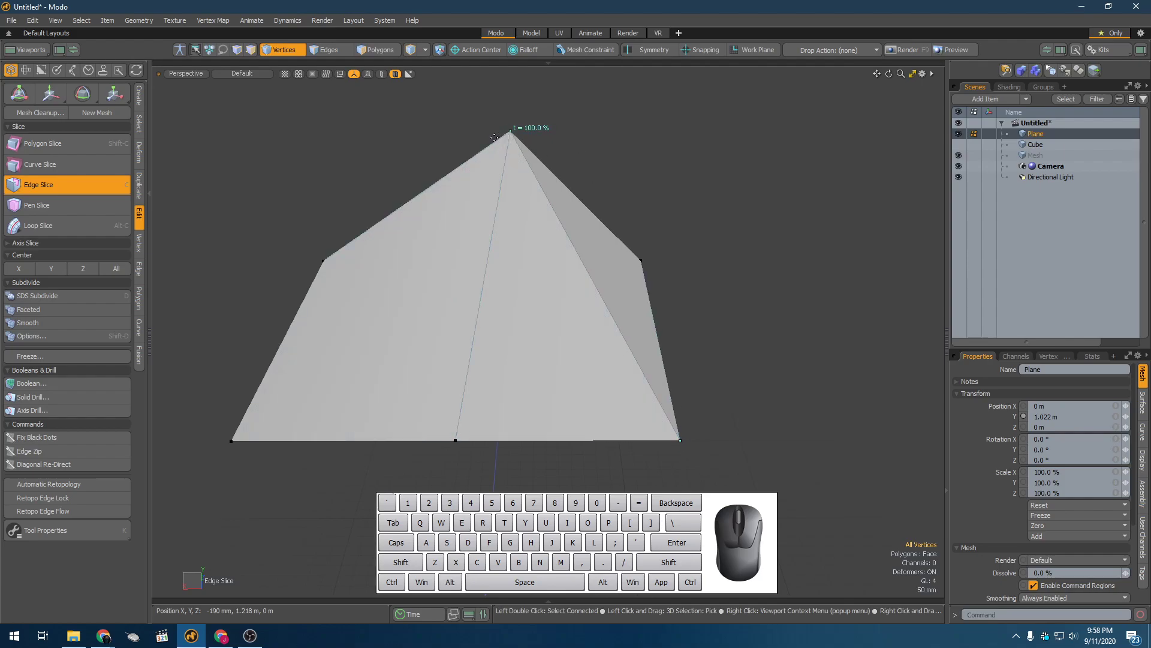
{"action": "left_click_drag", "start_coordinate": [363, 225], "coordinate": [386, 250], "text": "alt"}
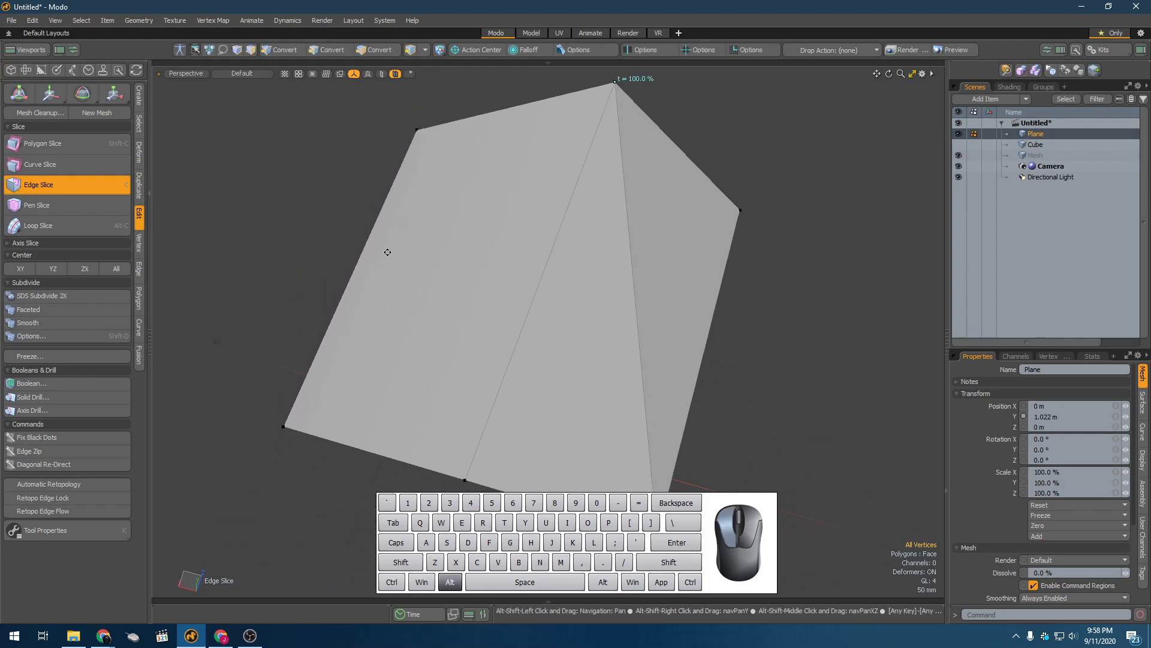
{"action": "left_click", "coordinate": [362, 448]}
{"action": "left_click", "coordinate": [464, 478]}
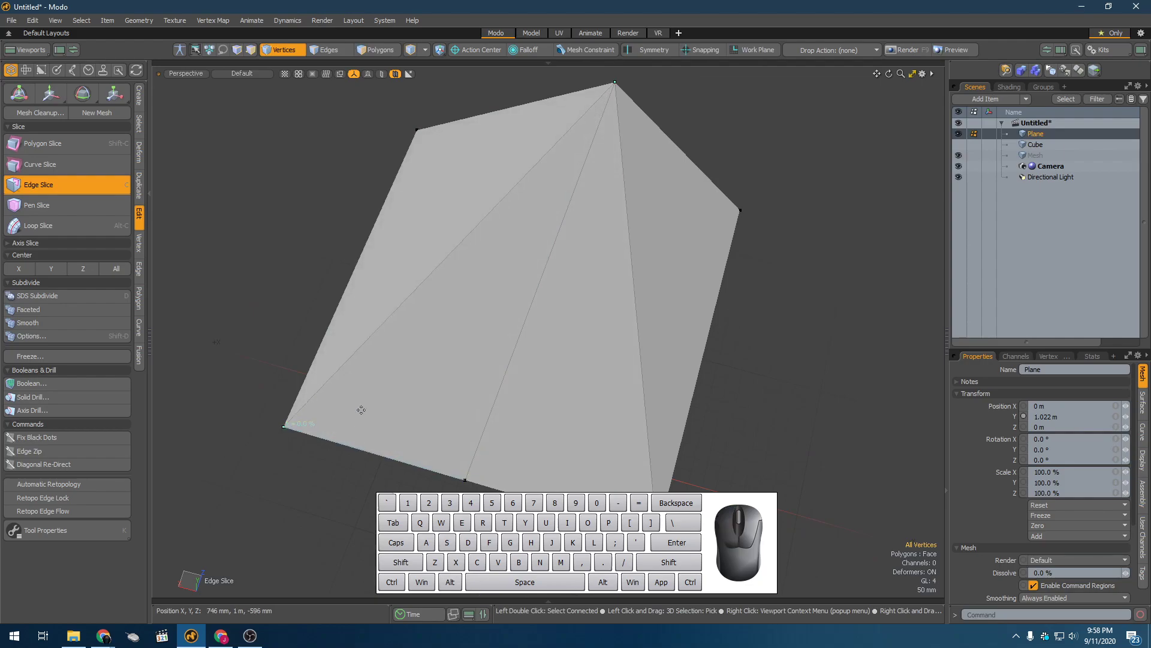
Try to continue the slice from the near corner across the middle edge towards the opposite corner
{"action": "left_click", "coordinate": [503, 378]}
{"action": "left_click_drag", "start_coordinate": [513, 426], "coordinate": [484, 294], "text": "alt+shift"}
{"action": "left_click", "coordinate": [612, 384]}
{"action": "left_click", "coordinate": [632, 371]}
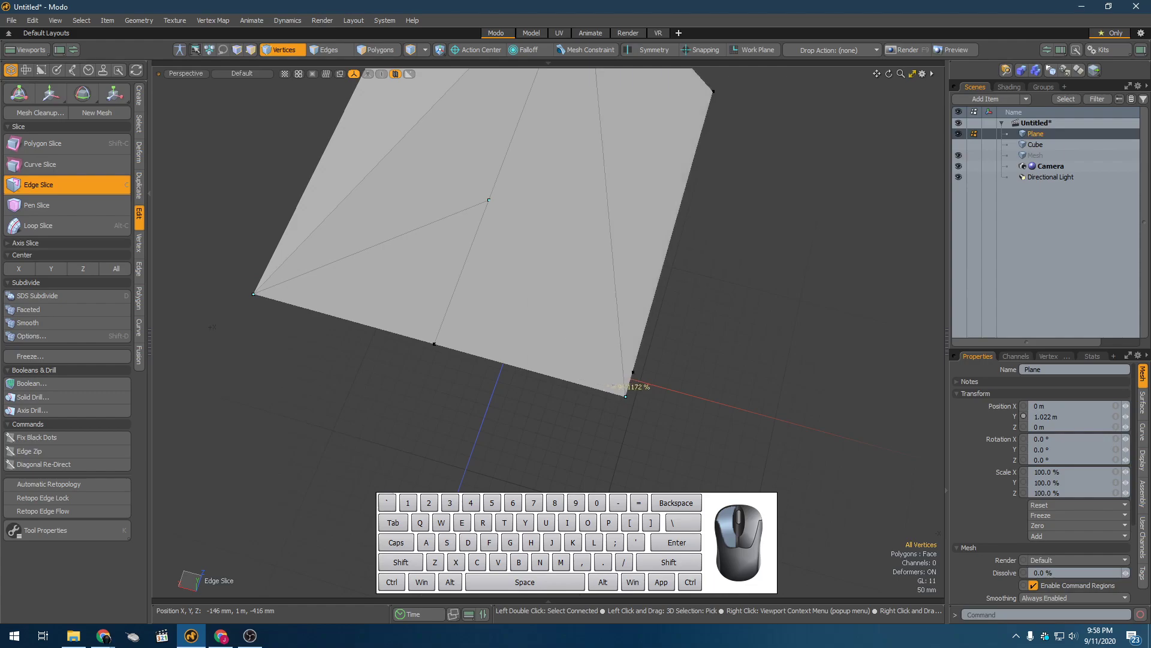
{"action": "left_click", "coordinate": [565, 379]}
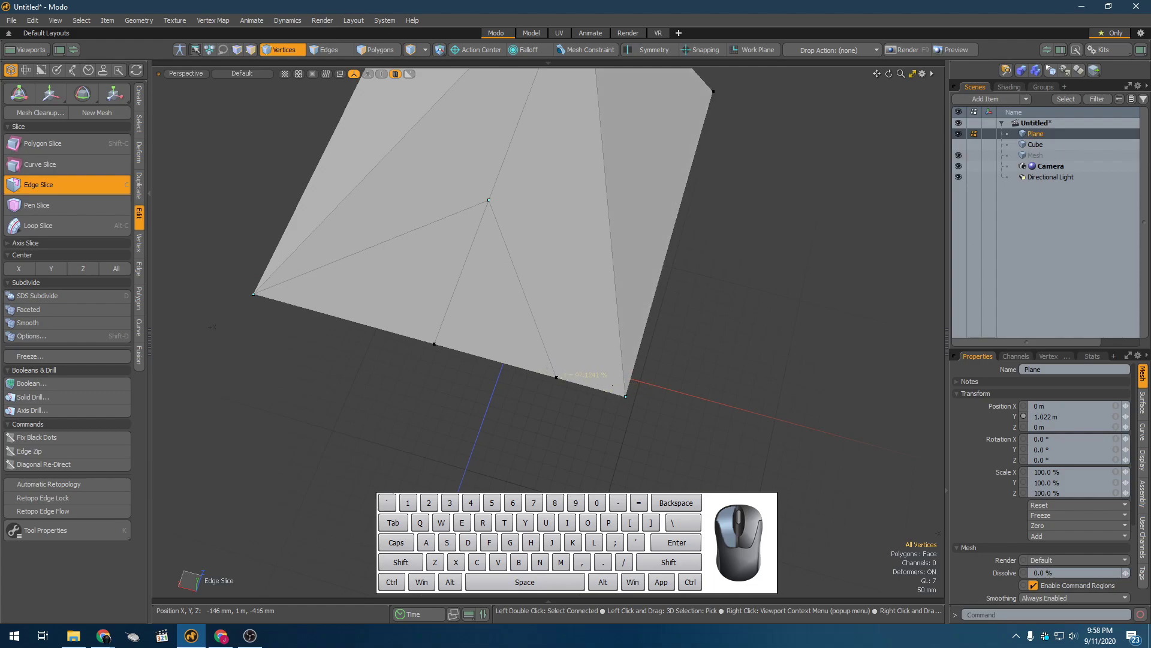
{"action": "left_click_drag", "start_coordinate": [584, 385], "coordinate": [609, 378]}
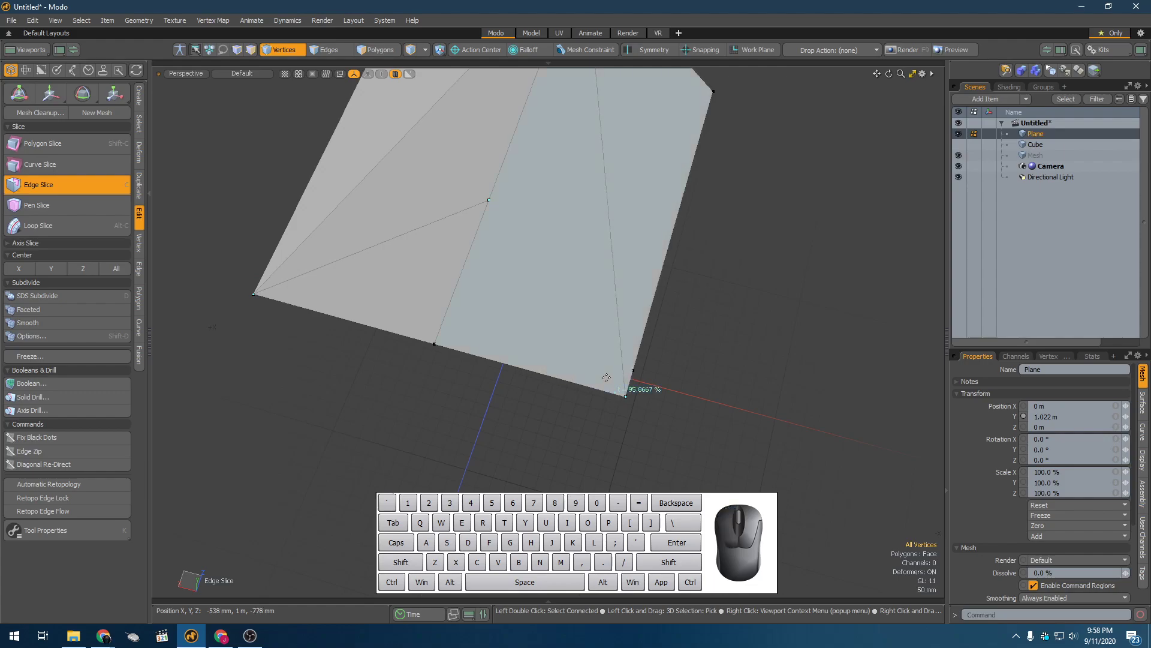
{"action": "key", "text": "ctrl+z"}
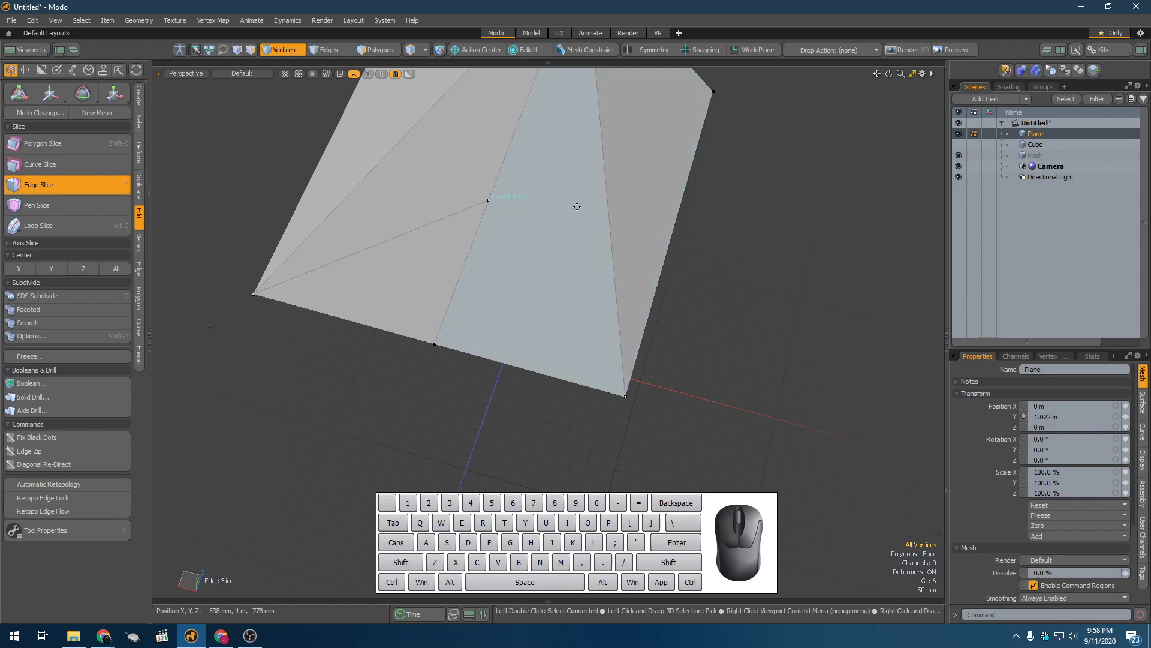
{"action": "left_click", "coordinate": [604, 170]}
{"action": "left_click_drag", "start_coordinate": [595, 336], "coordinate": [633, 371]}
{"action": "mouse_move", "coordinate": [549, 156]}
{"action": "left_mouse_down", "text": "alt"}
{"action": "mouse_move", "coordinate": [449, 2]}
{"action": "mouse_move", "coordinate": [477, 52]}
{"action": "mouse_move", "coordinate": [511, 242]}
{"action": "left_mouse_up", "text": "alt"}
{"action": "left_click_drag", "start_coordinate": [504, 179], "coordinate": [503, 203], "text": "alt"}
{"action": "left_click_drag", "start_coordinate": [463, 249], "coordinate": [517, 308], "text": "alt"}
Drop the slice tool and lasso-select the near-edge vertices individually and in groups in vertex selection mode
{"action": "key", "text": "space"}
{"action": "key", "text": "1"}
{"action": "right_click_drag", "start_coordinate": [655, 275], "coordinate": [692, 360]}
{"action": "right_click_drag", "start_coordinate": [335, 311], "coordinate": [586, 350]}
{"action": "right_click_drag", "start_coordinate": [345, 333], "coordinate": [216, 316]}
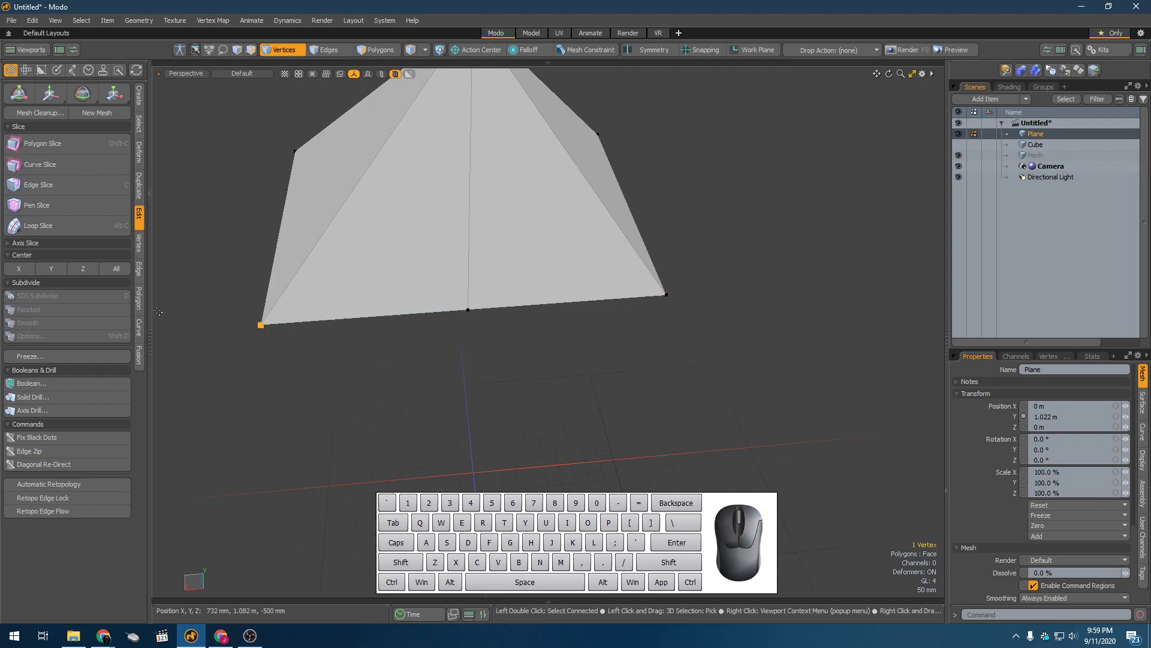
{"action": "key", "text": "1"}
{"action": "key", "text": "2"}
{"action": "key", "text": "1"}
{"action": "right_click_drag", "start_coordinate": [708, 340], "coordinate": [636, 264]}
{"action": "right_click_drag", "start_coordinate": [579, 355], "coordinate": [439, 312]}
{"action": "right_click_drag", "start_coordinate": [359, 378], "coordinate": [217, 313]}
{"action": "right_click_drag", "start_coordinate": [725, 343], "coordinate": [605, 286]}
{"action": "right_click_drag", "start_coordinate": [515, 367], "coordinate": [259, 324]}
{"action": "left_click_drag", "start_coordinate": [333, 285], "coordinate": [361, 332], "text": "alt+shift"}
Select the two front polygons and expand the selection to all the sliced polygons
{"action": "key", "text": "3"}
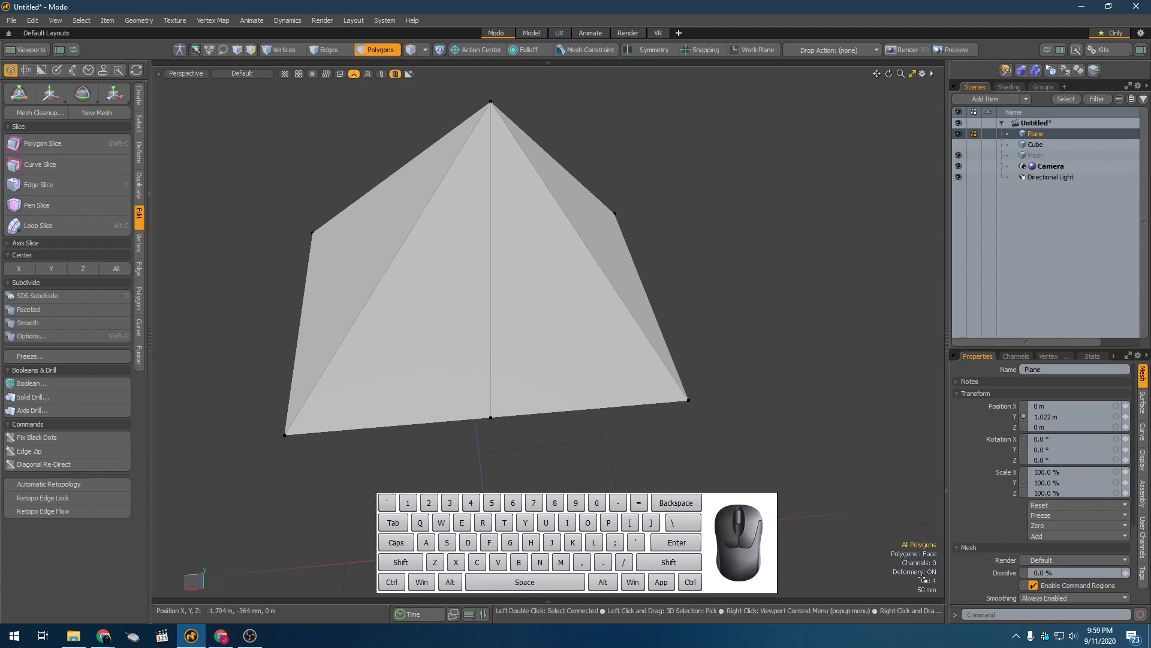
{"action": "left_click", "coordinate": [522, 326]}
{"action": "left_click", "coordinate": [403, 301], "text": "shift"}
{"action": "key", "text": "shift+Up"}
{"action": "left_click_drag", "start_coordinate": [683, 279], "coordinate": [535, 306], "text": "alt"}
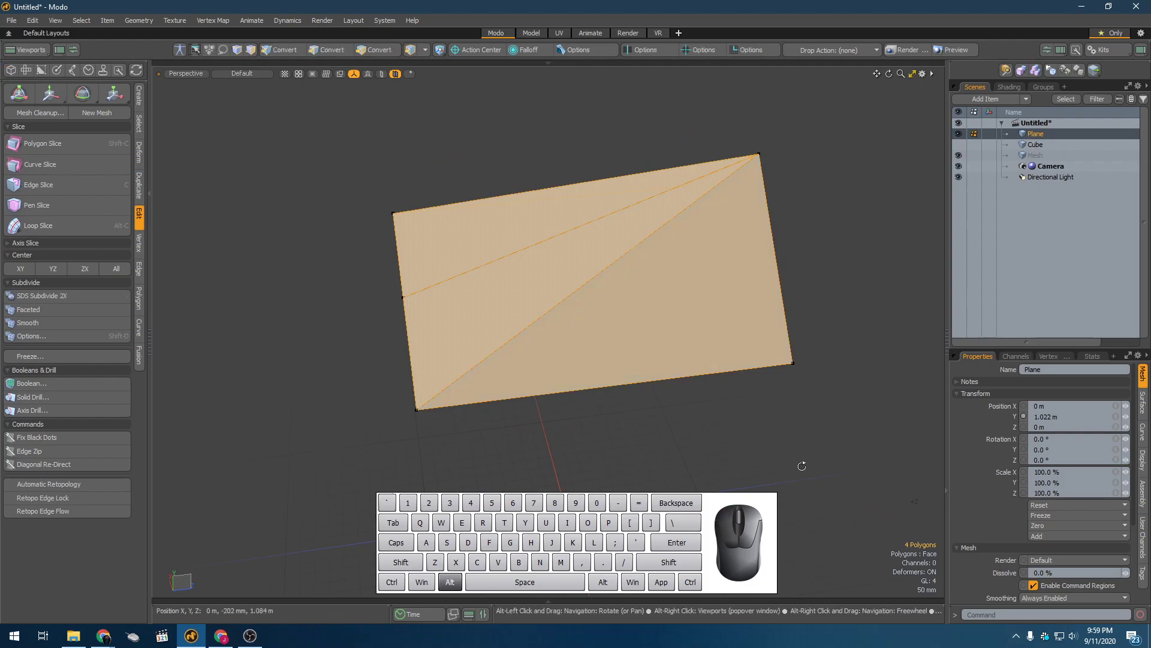
{"action": "left_click_drag", "start_coordinate": [807, 474], "coordinate": [792, 414], "text": "alt"}
Demonstrate edge selection, go through the material, vertex and polygon selection modes, and clear the selections
{"action": "key", "text": "2"}
{"action": "left_click_drag", "start_coordinate": [570, 237], "coordinate": [630, 309]}
{"action": "left_click_drag", "start_coordinate": [552, 290], "coordinate": [687, 316], "text": "alt"}
{"action": "left_click", "coordinate": [640, 362]}
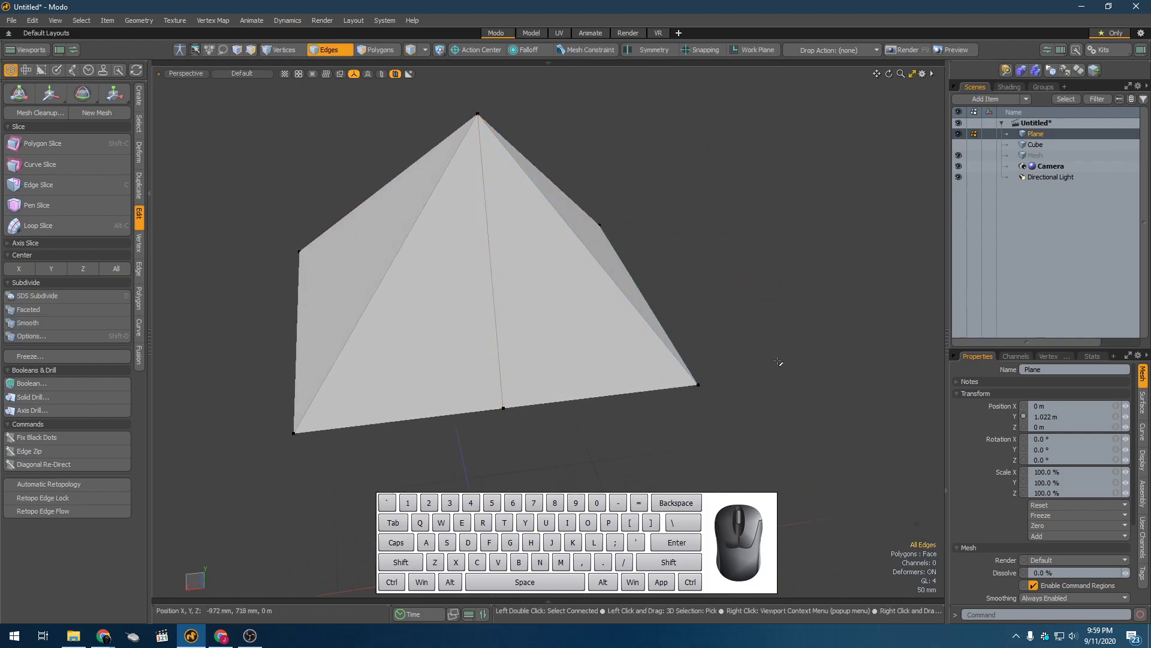
{"action": "left_click", "coordinate": [854, 446]}
{"action": "key", "text": "4"}
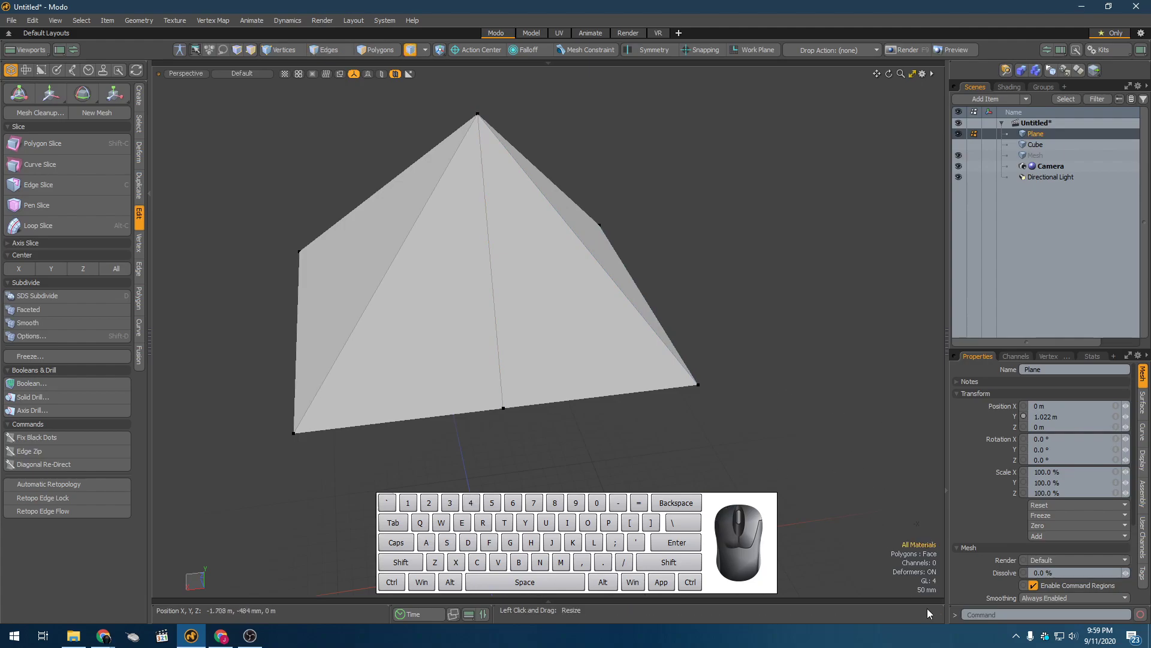
{"action": "key", "text": "2"}
{"action": "key", "text": "1"}
{"action": "key", "text": "3"}
{"action": "left_click", "coordinate": [810, 453]}
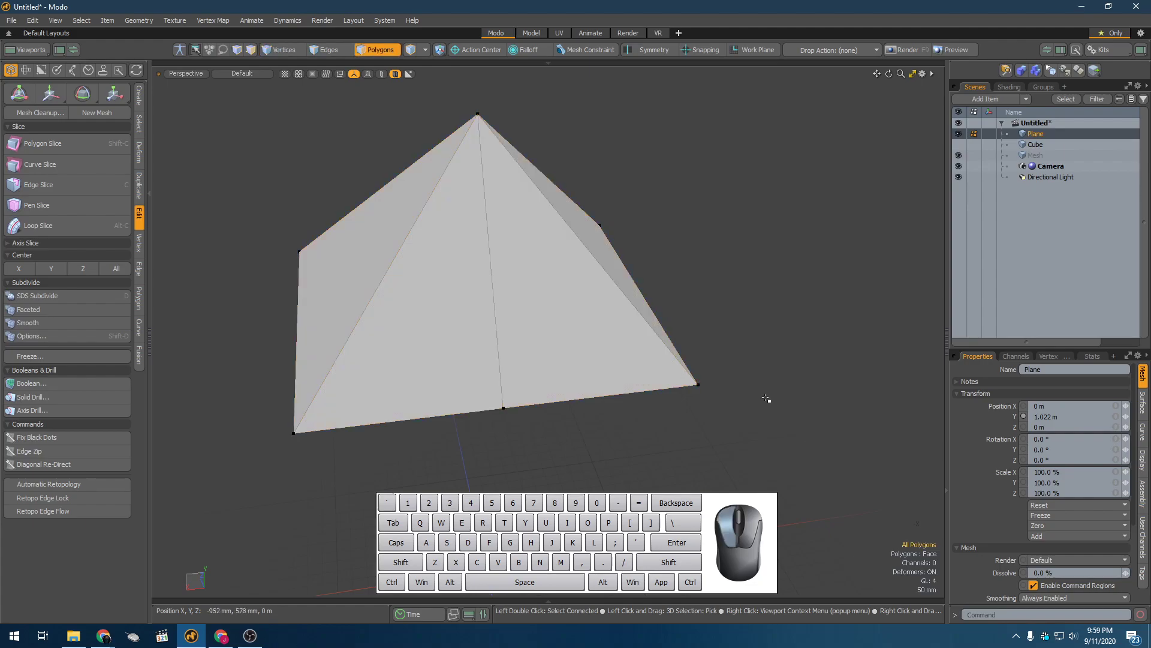
Edge-slice from one near corner across the lower part of the middle edge to the other near corner, and drop the tool
{"action": "left_click_drag", "start_coordinate": [709, 419], "coordinate": [666, 414], "text": "alt"}
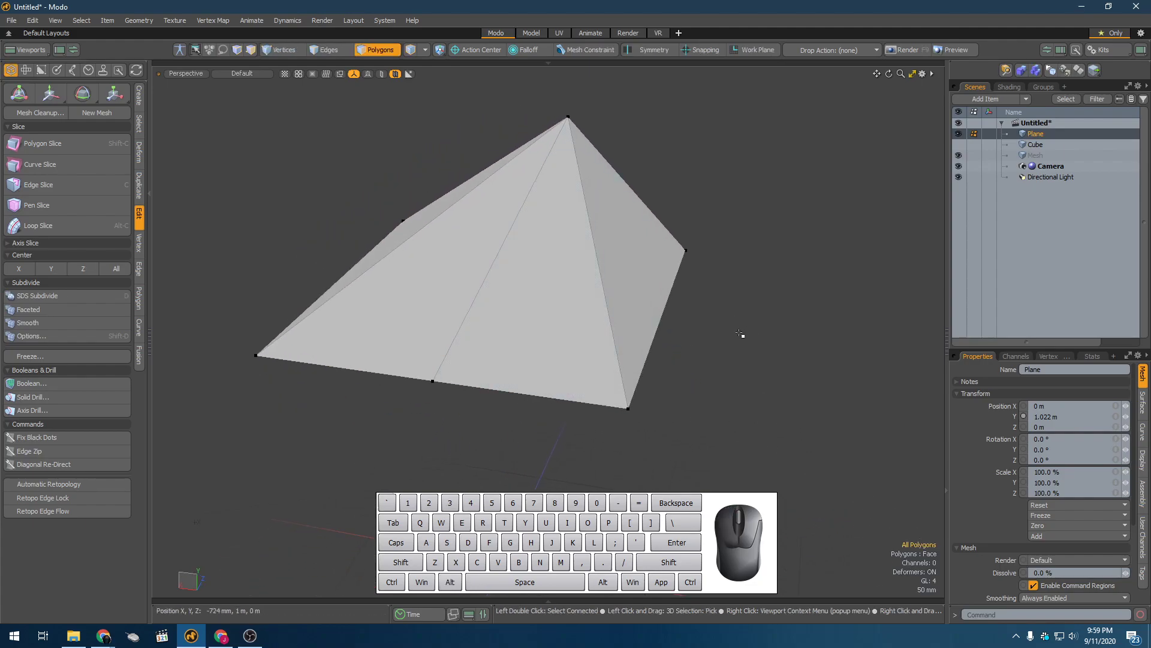
{"action": "left_click_drag", "start_coordinate": [534, 381], "coordinate": [421, 356], "text": "alt"}
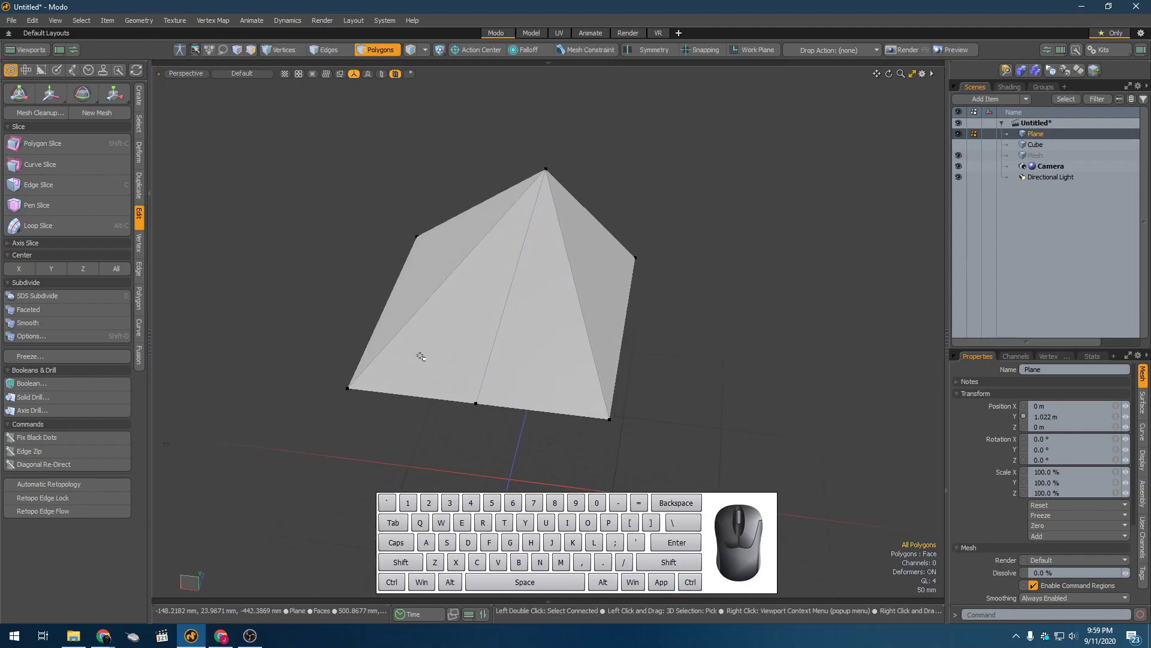
{"action": "left_click", "coordinate": [56, 182]}
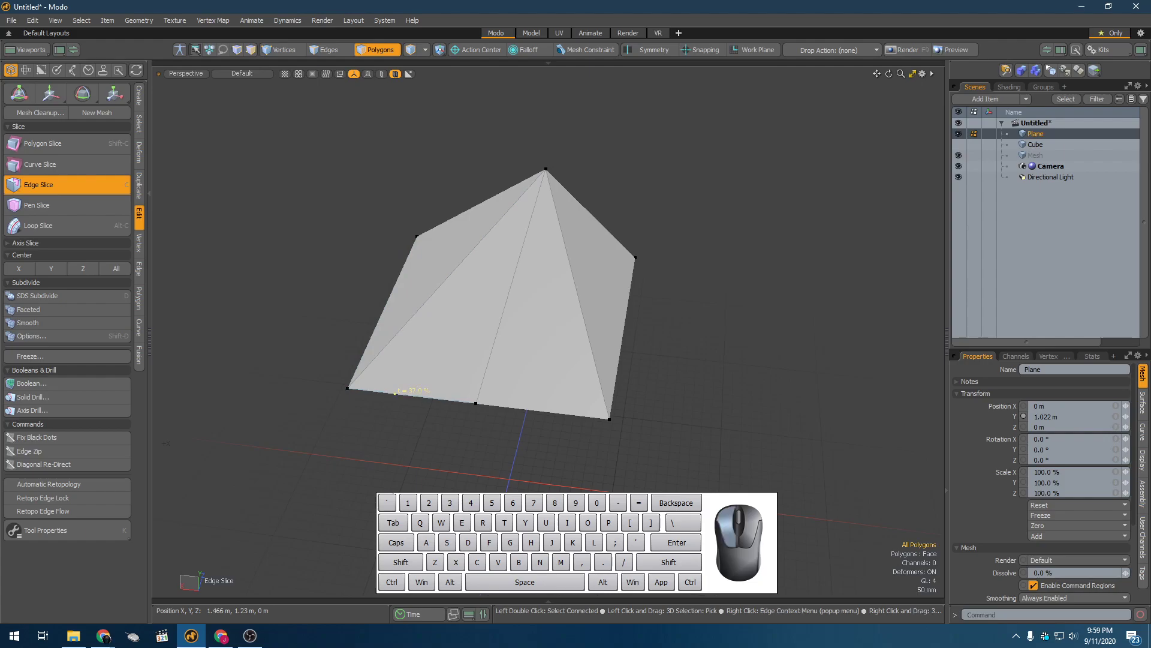
{"action": "left_click_drag", "start_coordinate": [485, 379], "coordinate": [488, 364]}
{"action": "left_click_drag", "start_coordinate": [588, 418], "coordinate": [586, 413]}
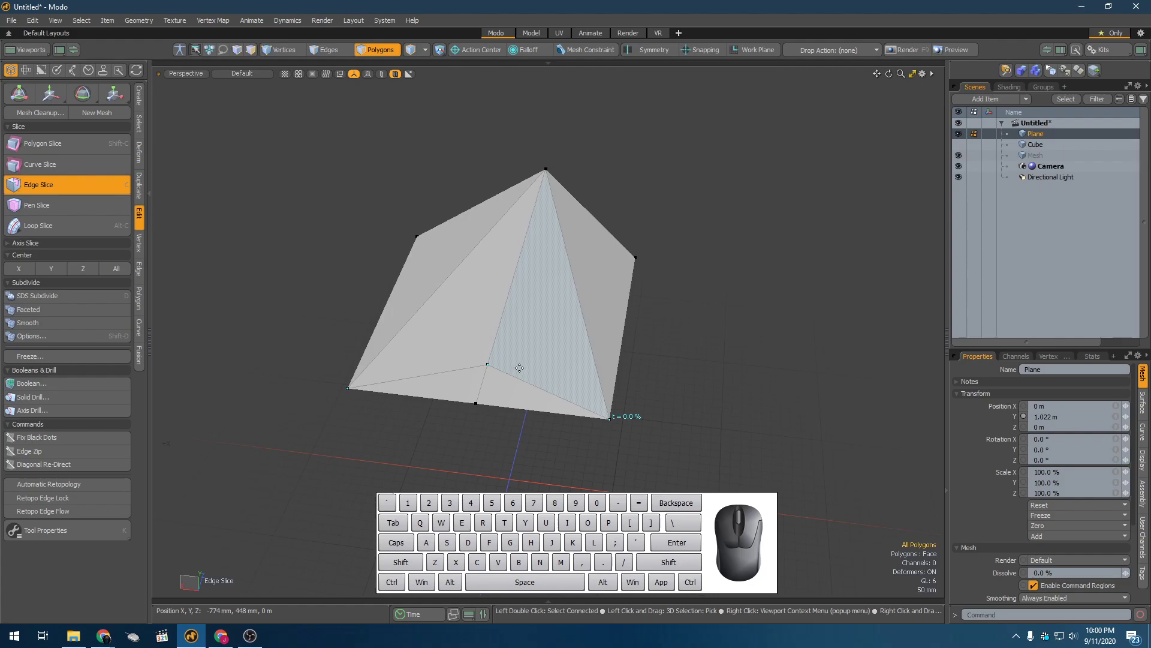
{"action": "key", "text": "space"}
Edge-slice the far side polygon from its outer edge to the diagonal near the raised vertex
{"action": "left_click_drag", "start_coordinate": [537, 318], "coordinate": [403, 331], "text": "alt"}
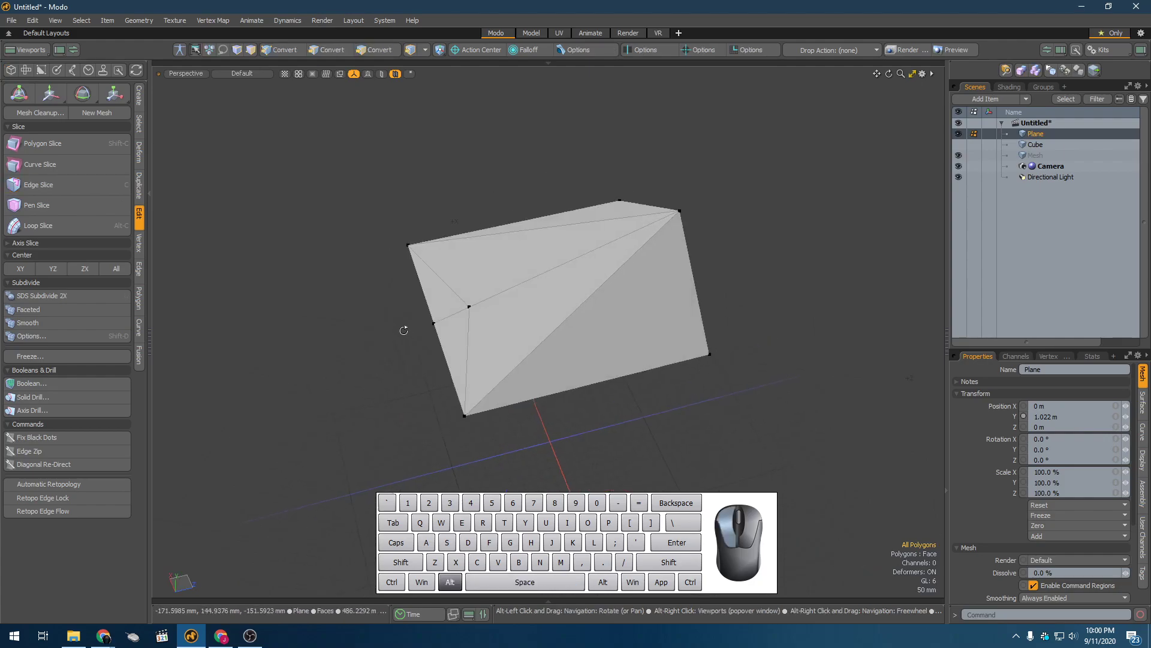
{"action": "left_click_drag", "start_coordinate": [476, 357], "coordinate": [464, 328], "text": "alt"}
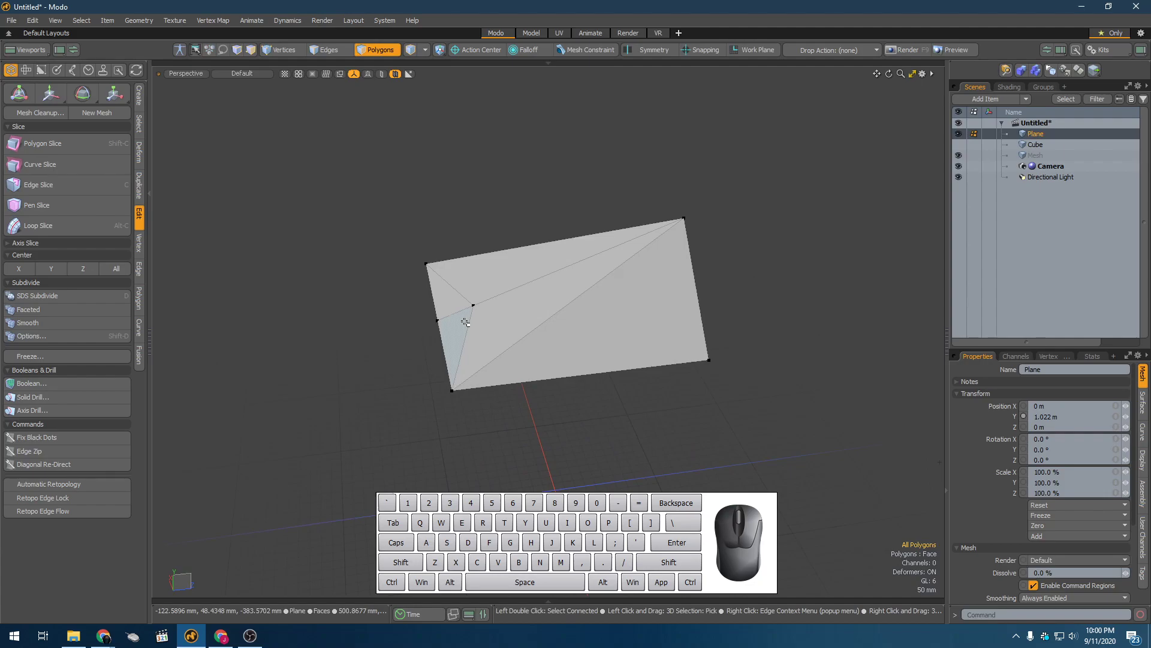
{"action": "left_click_drag", "start_coordinate": [470, 308], "coordinate": [555, 419], "text": "alt"}
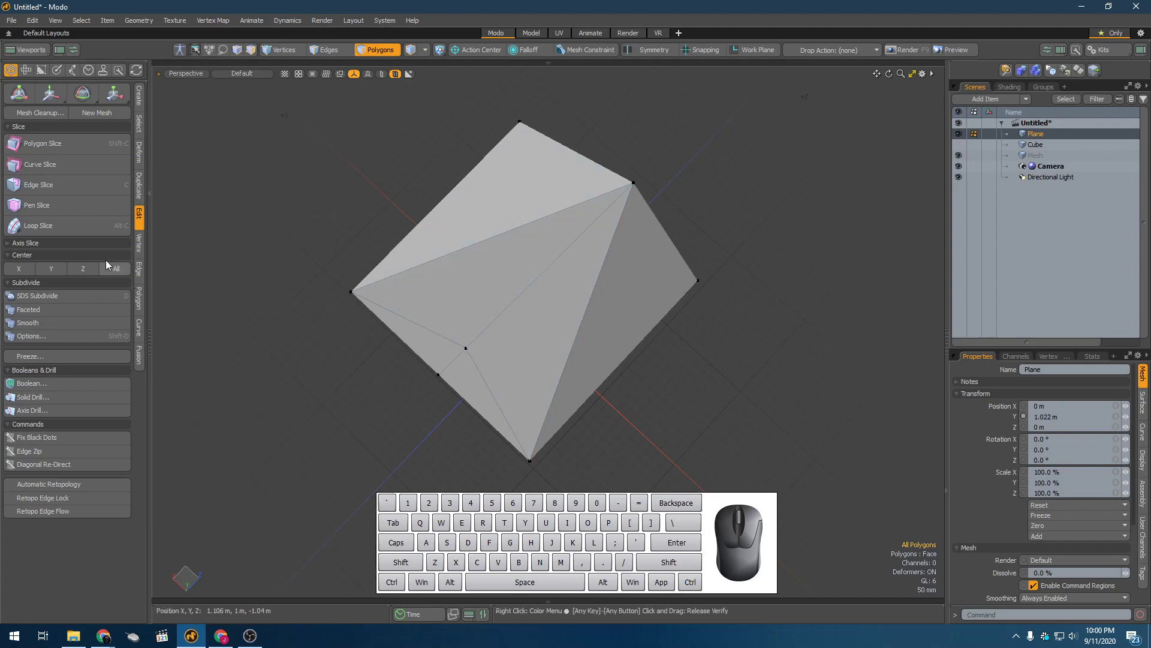
{"action": "left_click", "coordinate": [60, 186]}
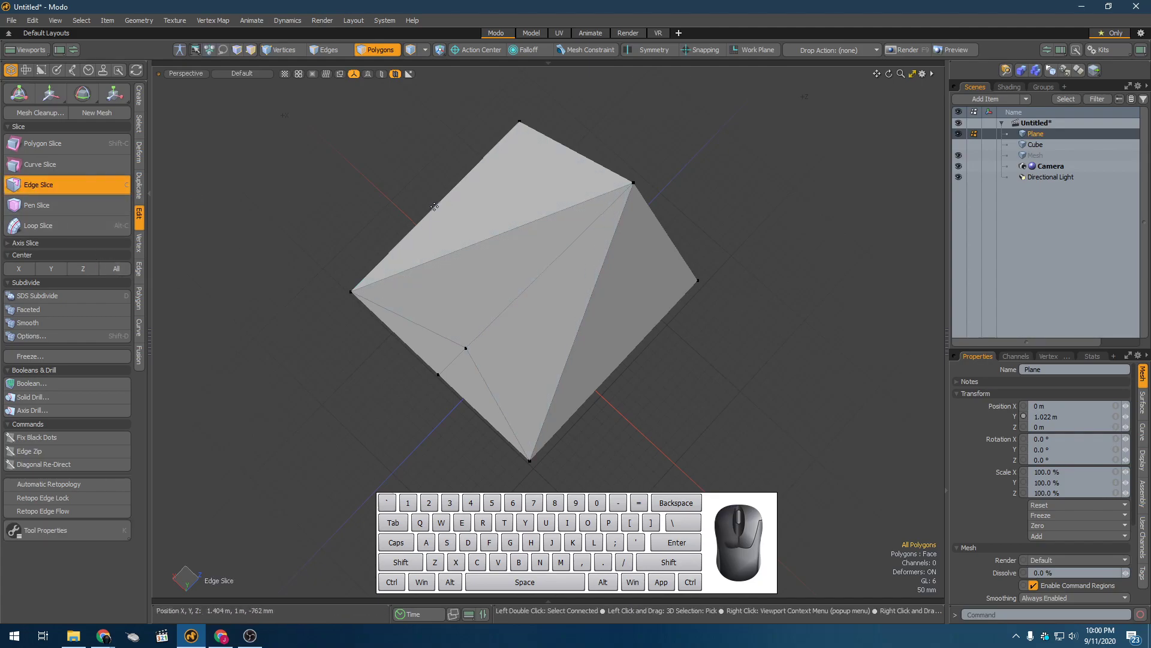
{"action": "left_click", "coordinate": [419, 222]}
{"action": "left_click_drag", "start_coordinate": [630, 185], "coordinate": [574, 206]}
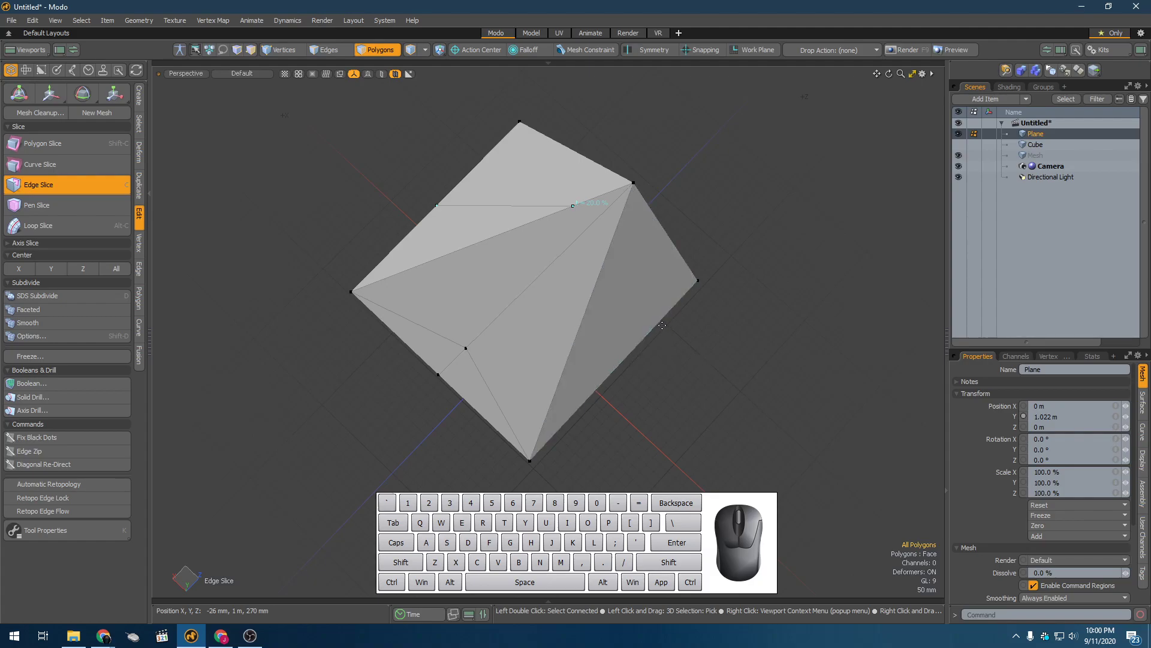
Undo the connected slice and make a separate one on the opposite side polygon, from its outer edge to 86.5% along the diagonal
{"action": "left_click_drag", "start_coordinate": [652, 319], "coordinate": [616, 227]}
{"action": "key", "text": "ctrl+z"}
{"action": "key", "text": "shift"}
{"action": "left_click_drag", "start_coordinate": [647, 339], "coordinate": [615, 367], "text": "shift"}
{"action": "mouse_move", "coordinate": [610, 235]}
{"action": "left_mouse_down"}
{"action": "mouse_move", "coordinate": [632, 186]}
{"action": "mouse_move", "coordinate": [548, 411]}
{"action": "mouse_move", "coordinate": [632, 186]}
{"action": "mouse_move", "coordinate": [618, 224]}
{"action": "left_mouse_up"}
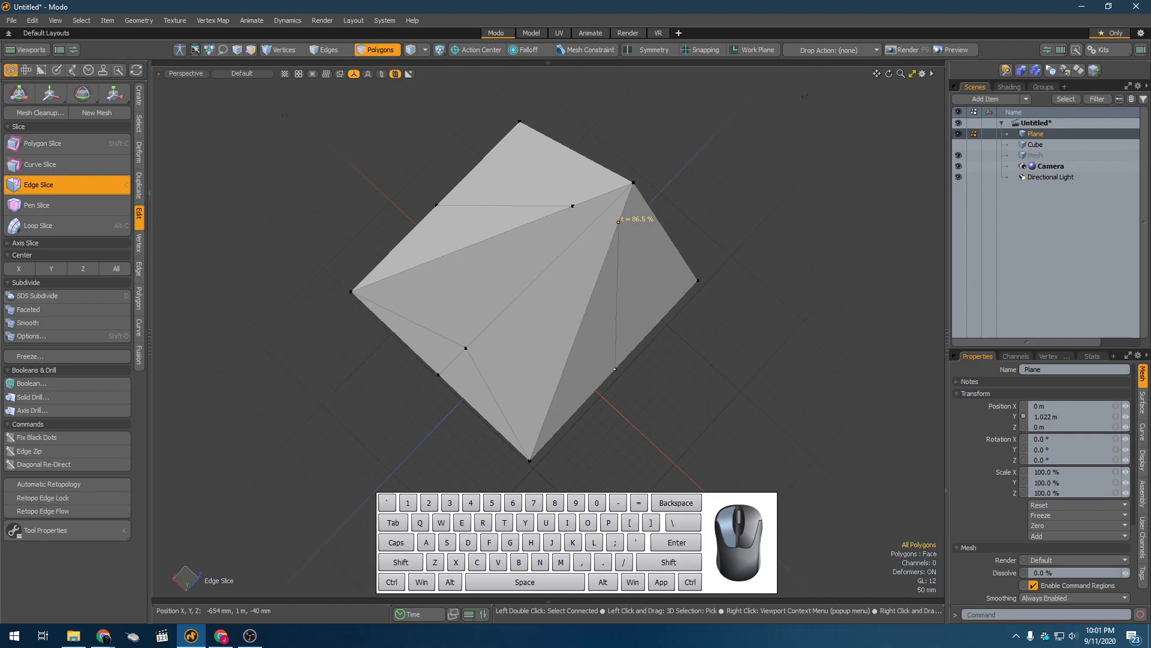
Slide the separate slice's endpoint to 83.0% along the diagonal and drop the Edge Slice tool
{"action": "left_click_drag", "start_coordinate": [619, 220], "coordinate": [615, 232]}
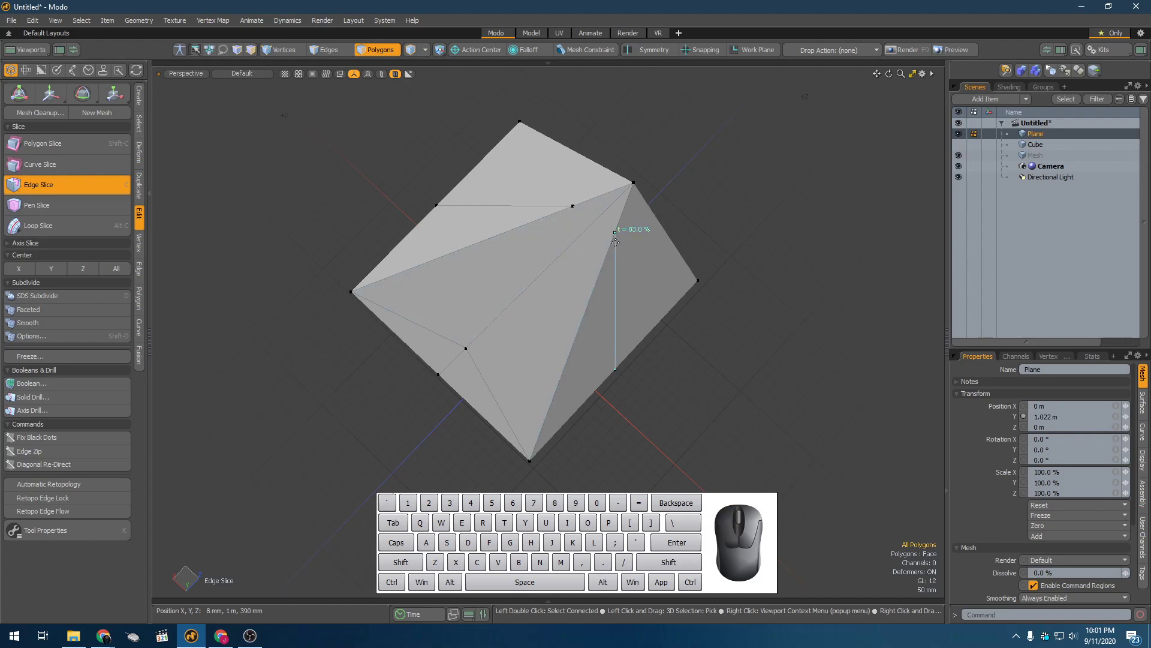
{"action": "left_click_drag", "start_coordinate": [615, 232], "coordinate": [638, 180], "text": "alt"}
{"action": "key", "text": "space"}
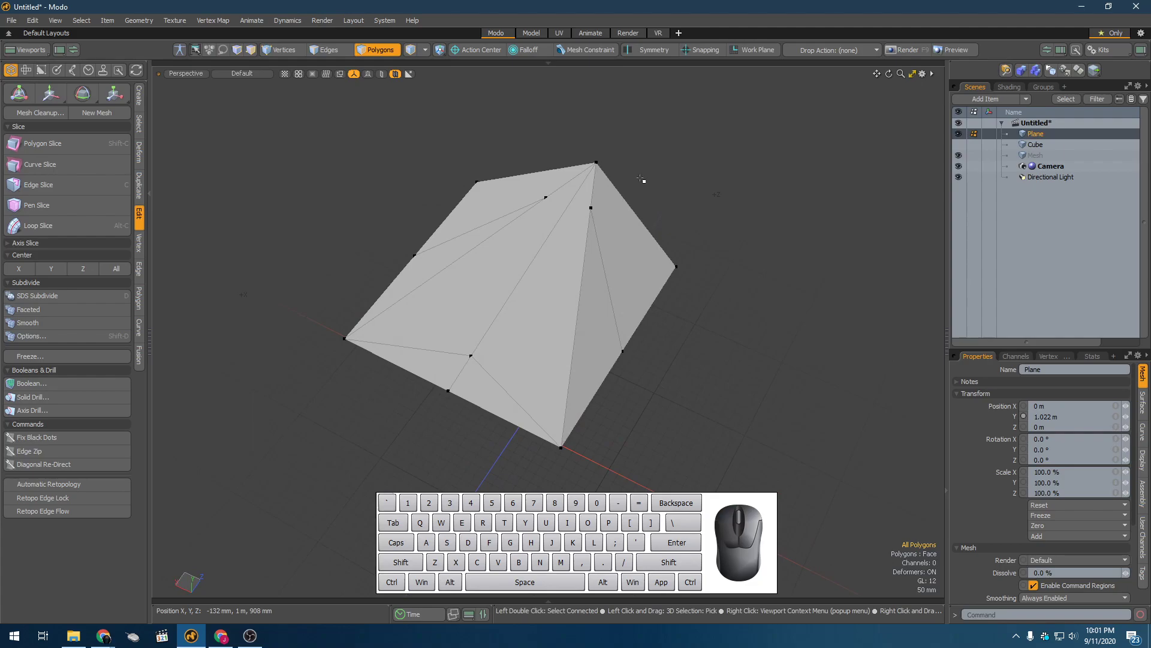
Examine the sliced plane from above, from its sides and from underneath to compare the cuts
{"action": "left_click_drag", "start_coordinate": [641, 179], "coordinate": [342, 128], "text": "alt"}
{"action": "key", "text": "5"}
{"action": "left_click_drag", "start_coordinate": [489, 211], "coordinate": [606, 349], "text": "alt"}
{"action": "mouse_move", "coordinate": [614, 279]}
{"action": "left_mouse_down", "text": "alt"}
{"action": "mouse_move", "coordinate": [470, 249]}
{"action": "mouse_move", "coordinate": [426, 174]}
{"action": "mouse_move", "coordinate": [560, 240]}
{"action": "mouse_move", "coordinate": [625, 390]}
{"action": "mouse_move", "coordinate": [617, 308]}
{"action": "mouse_move", "coordinate": [559, 311]}
{"action": "mouse_move", "coordinate": [537, 268]}
{"action": "mouse_move", "coordinate": [496, 293]}
{"action": "left_mouse_up", "text": "alt"}
{"action": "key", "text": "3"}
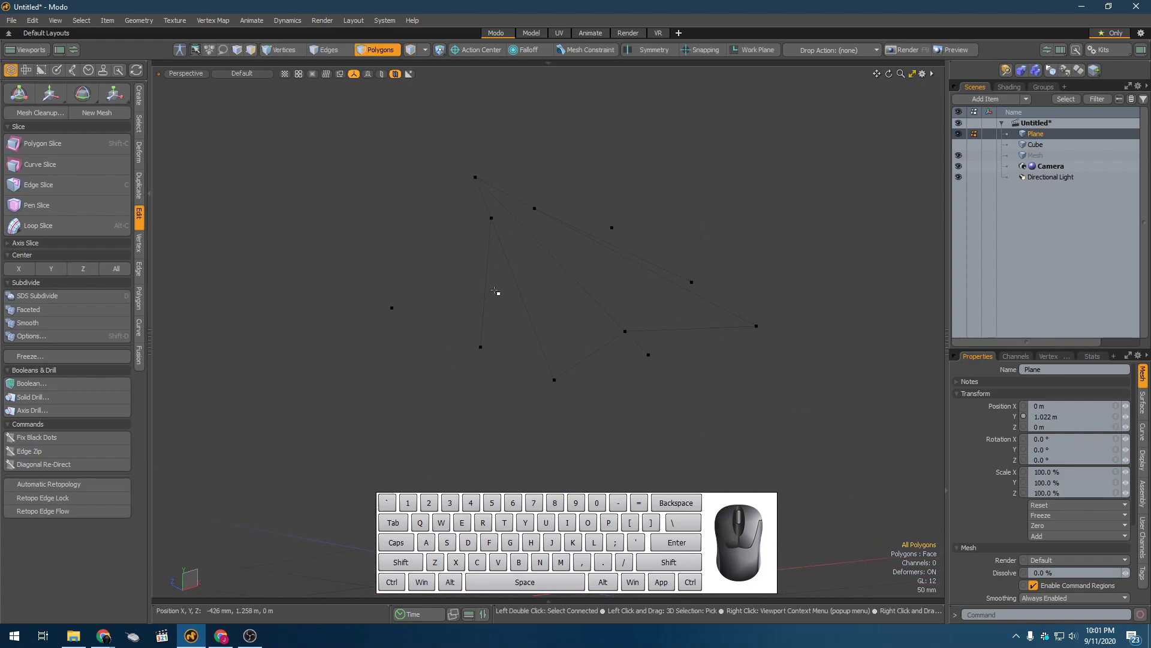
{"action": "left_click_drag", "start_coordinate": [617, 232], "coordinate": [582, 351], "text": "alt"}
{"action": "mouse_move", "coordinate": [578, 162]}
{"action": "left_mouse_down", "text": "alt"}
{"action": "mouse_move", "coordinate": [576, 270]}
{"action": "mouse_move", "coordinate": [658, 306]}
{"action": "mouse_move", "coordinate": [694, 338]}
{"action": "mouse_move", "coordinate": [486, 204]}
{"action": "left_mouse_up", "text": "alt"}
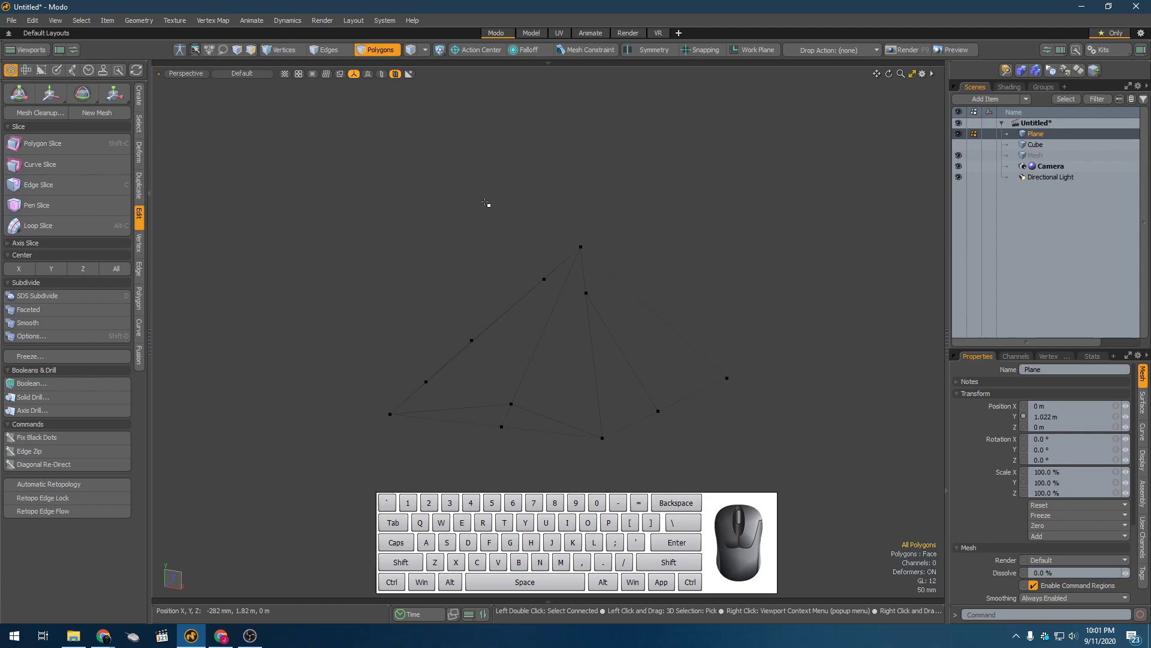
{"action": "mouse_move", "coordinate": [486, 204]}
{"action": "left_mouse_down", "text": "alt"}
{"action": "mouse_move", "coordinate": [463, 275]}
{"action": "mouse_move", "coordinate": [468, 301]}
{"action": "mouse_move", "coordinate": [276, 203]}
{"action": "left_mouse_up", "text": "alt"}
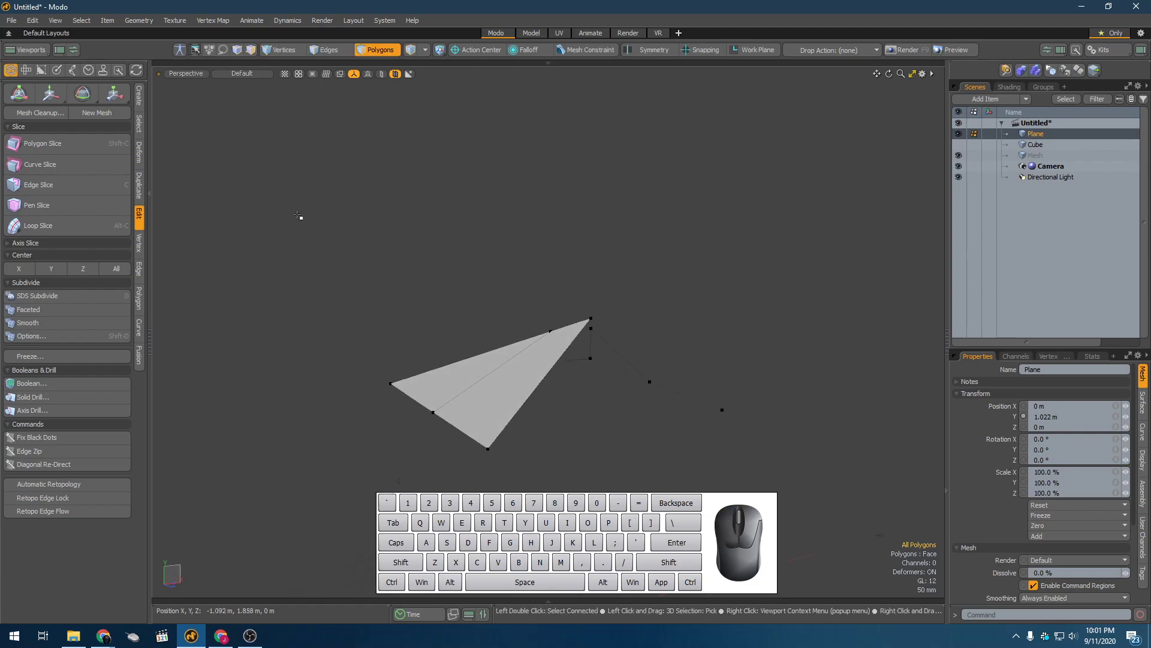
{"action": "left_click_drag", "start_coordinate": [516, 420], "coordinate": [727, 421], "text": "alt"}
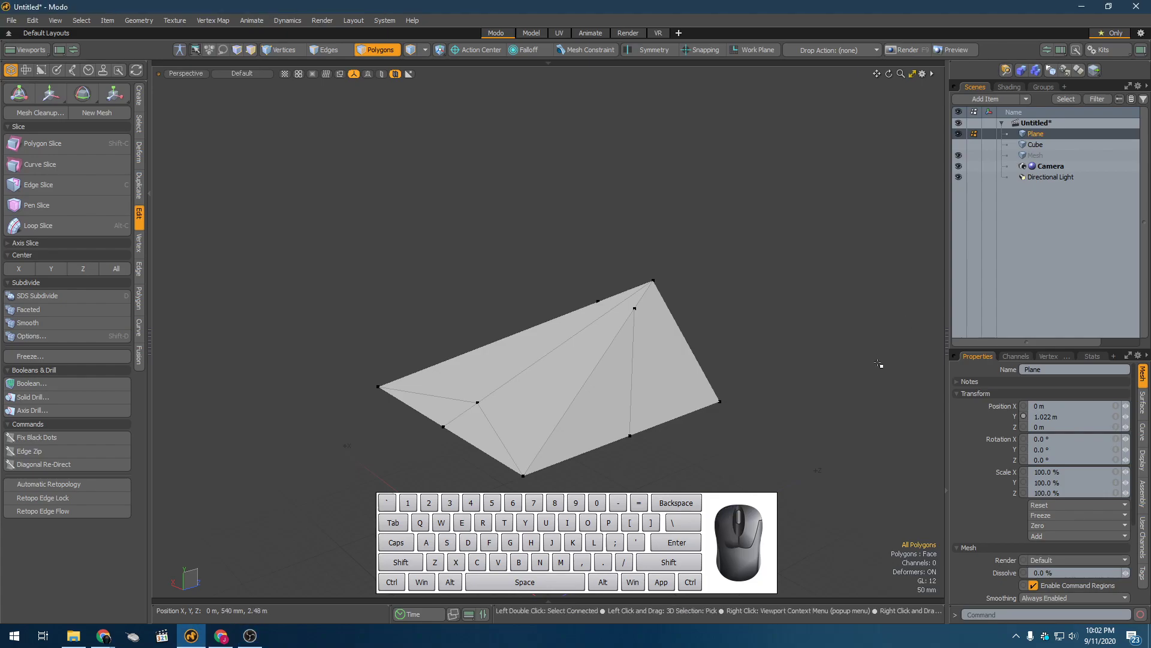
Close the current scene without saving its changes
{"action": "key", "text": "ctrl"}
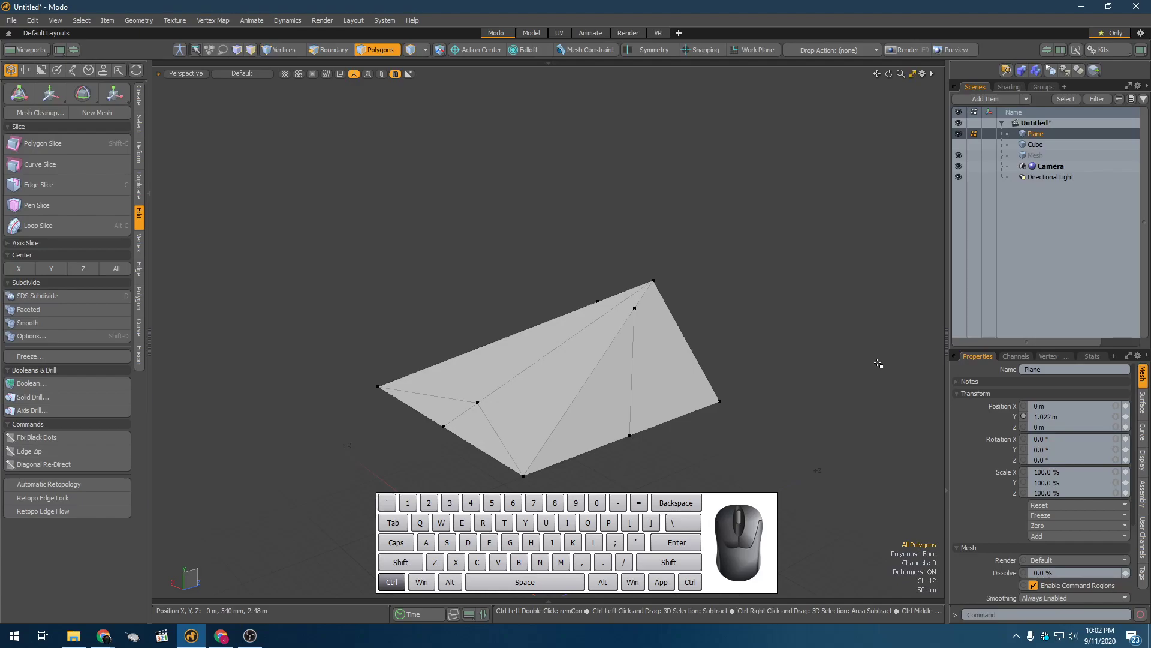
{"action": "key", "text": "ctrl+w"}
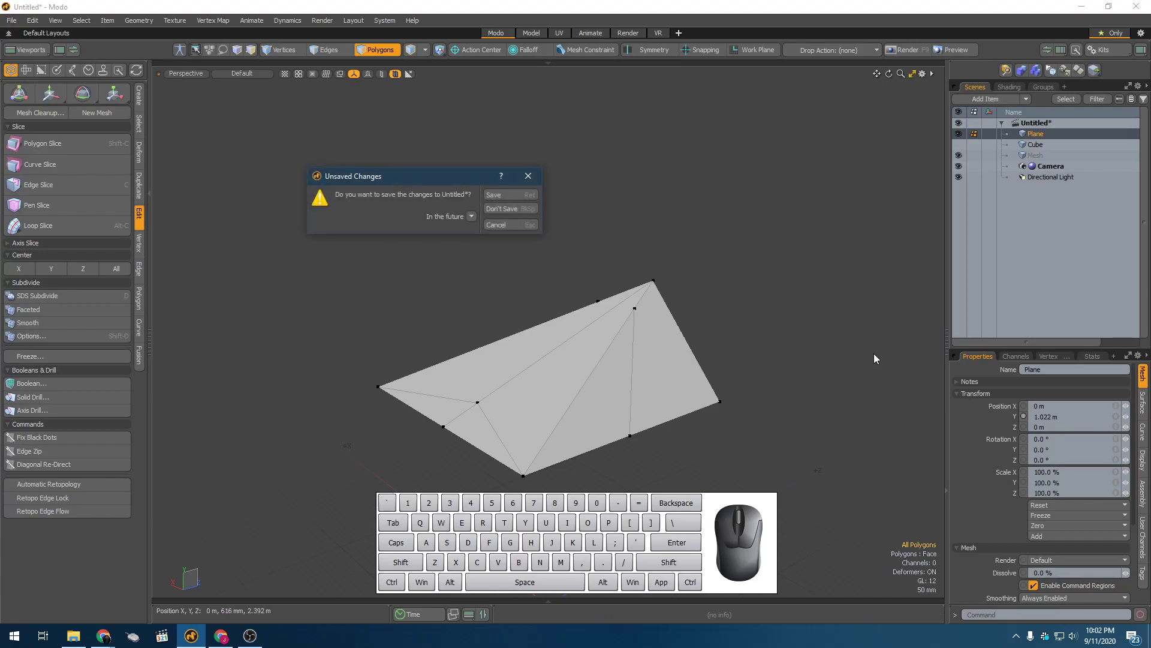
{"action": "left_click", "coordinate": [527, 209]}
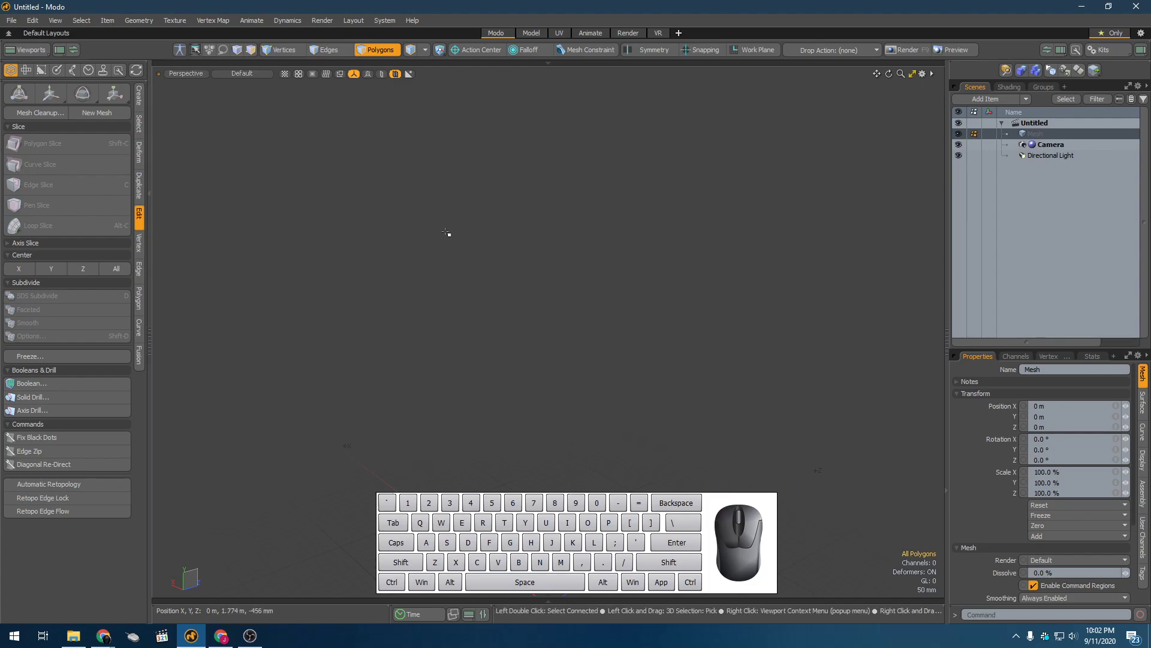
Open the floating Model palette and move it next to the Edit tools
{"action": "left_click", "coordinate": [139, 95]}
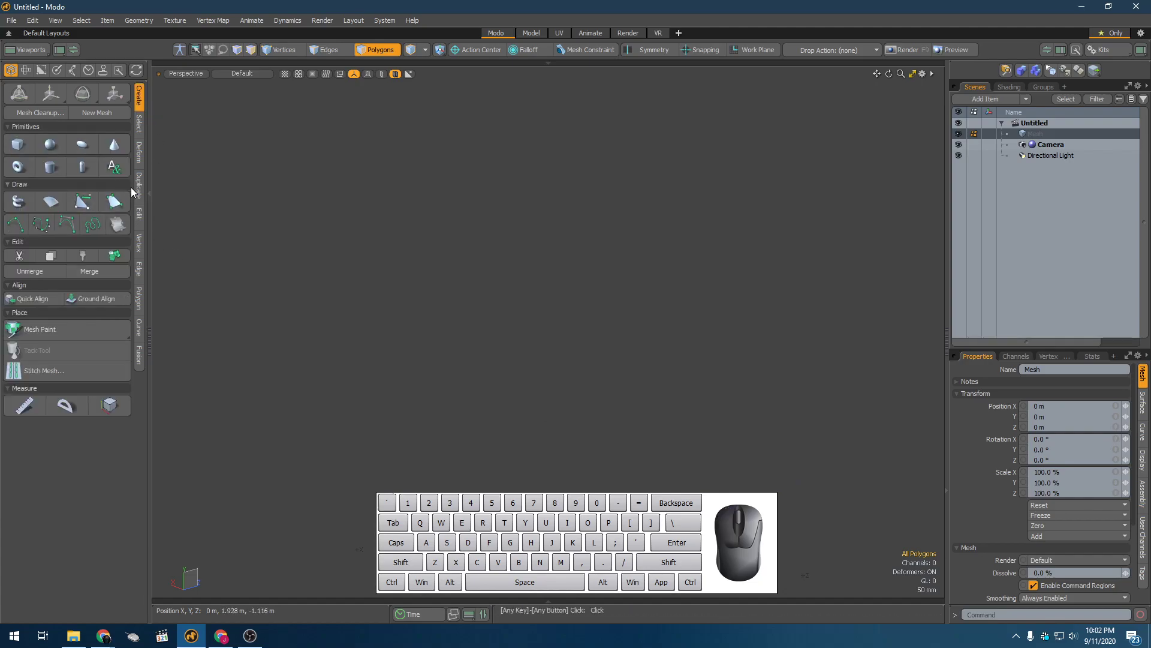
{"action": "left_click", "coordinate": [139, 213]}
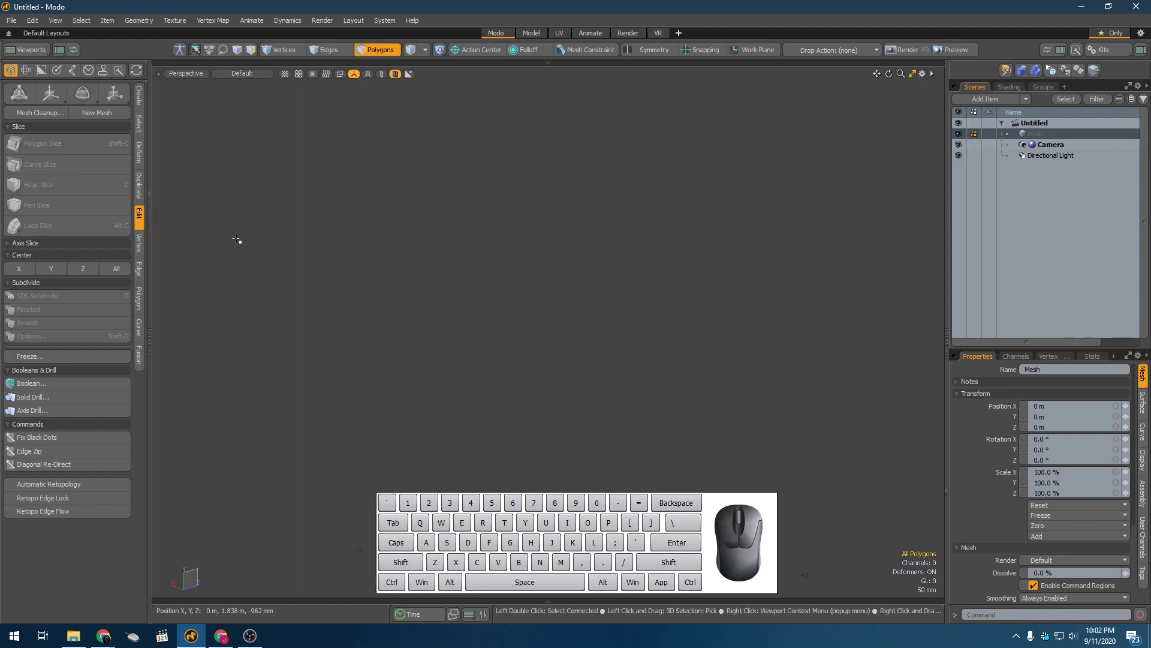
{"action": "key", "text": "grave"}
{"action": "left_click_drag", "start_coordinate": [112, 59], "coordinate": [270, 106]}
{"action": "left_click", "coordinate": [36, 184]}
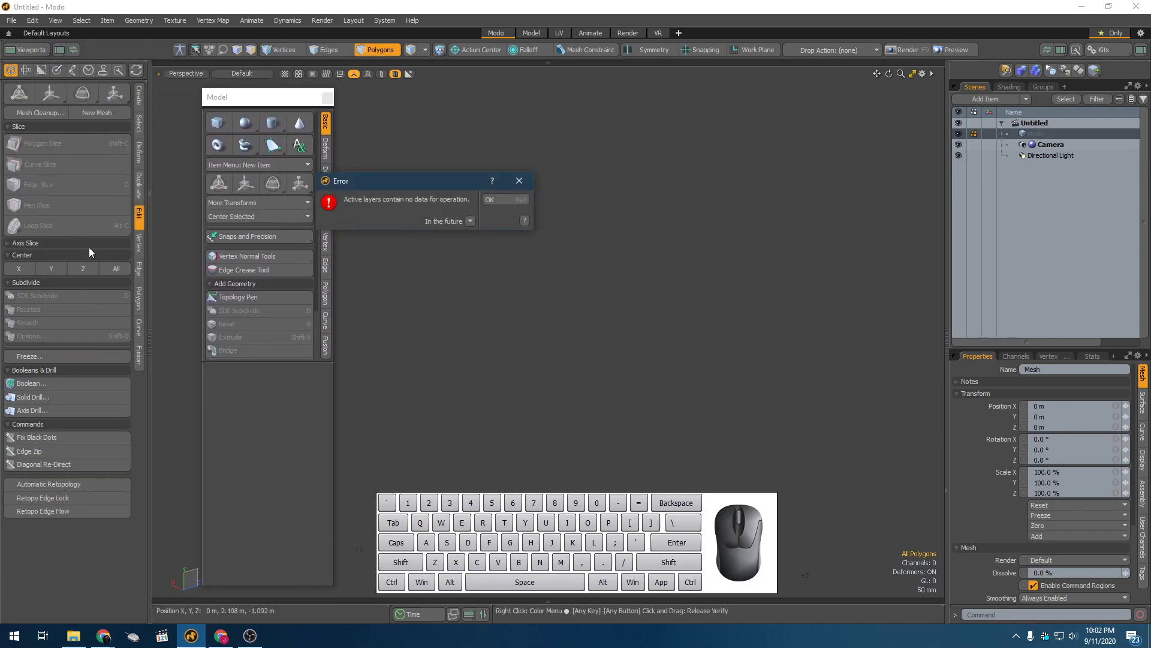
{"action": "left_click", "coordinate": [508, 197]}
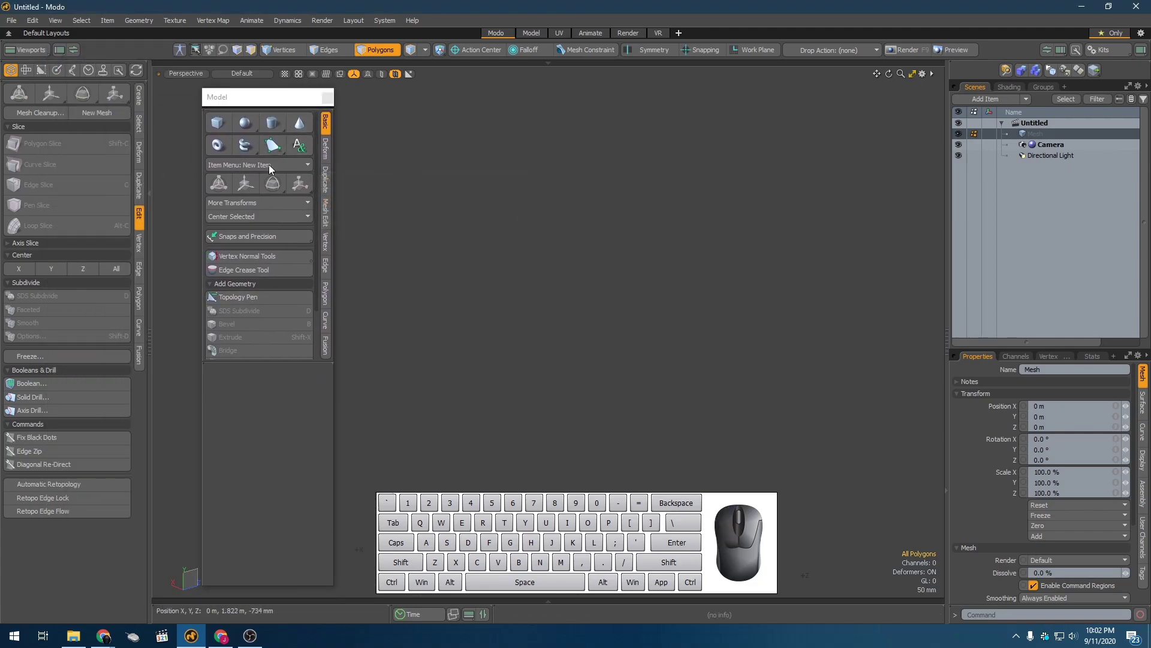
{"action": "left_click_drag", "start_coordinate": [251, 102], "coordinate": [206, 74]}
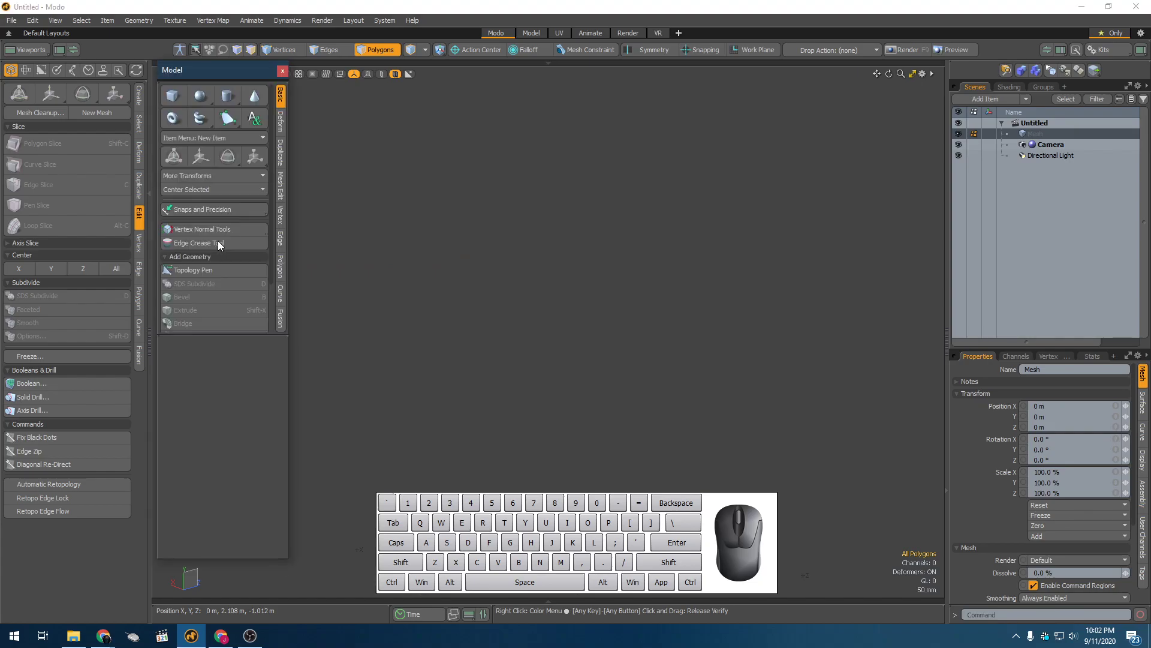
Add a cube primitive to the empty scene as a new mesh item
{"action": "key", "text": "F2"}
{"action": "key", "text": "F2"}
{"action": "key", "text": "F2"}
{"action": "key", "text": "F2"}
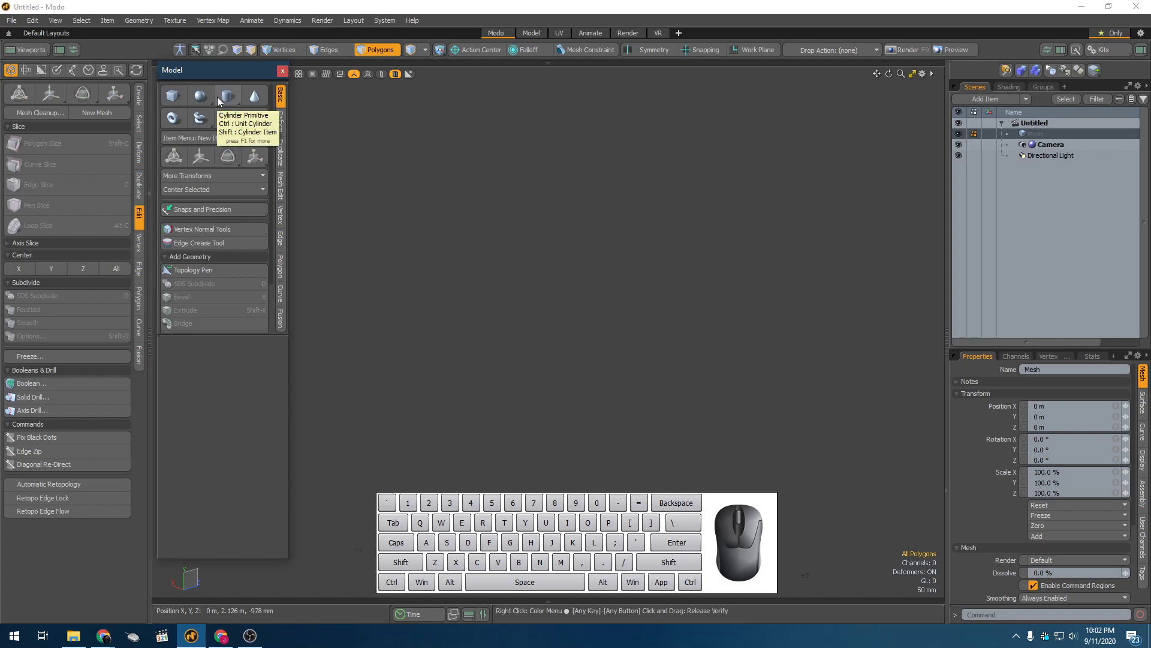
{"action": "key", "text": "shift"}
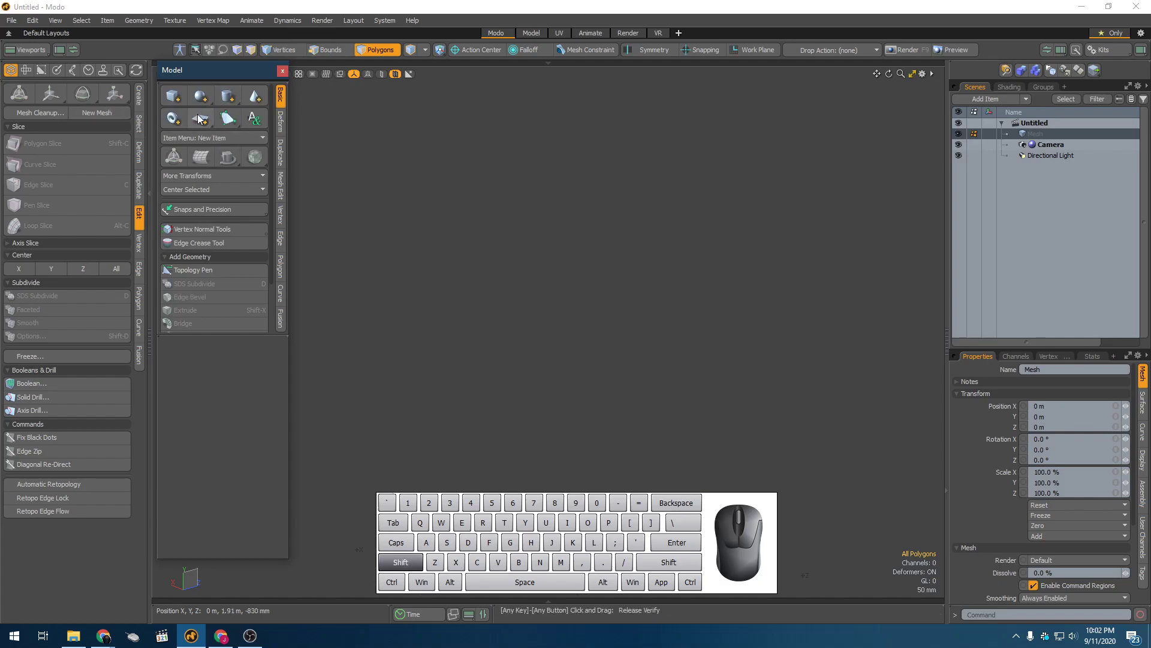
{"action": "left_click", "coordinate": [174, 97], "text": "shift"}
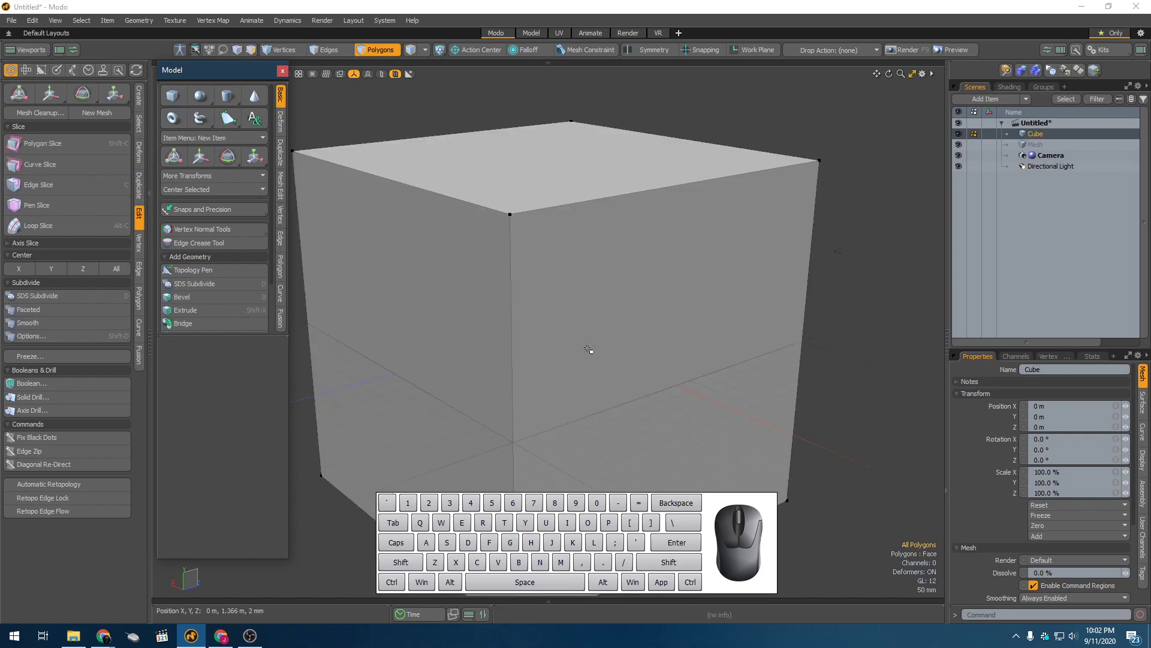
Close the Model palette and cut the cube with a nearly horizontal Polygon Slice through its middle
{"action": "left_click_drag", "start_coordinate": [544, 310], "coordinate": [545, 351], "text": "alt"}
{"action": "scroll", "coordinate": [548, 337], "scroll_direction": "down", "scroll_amount": 5, "text": "alt"}
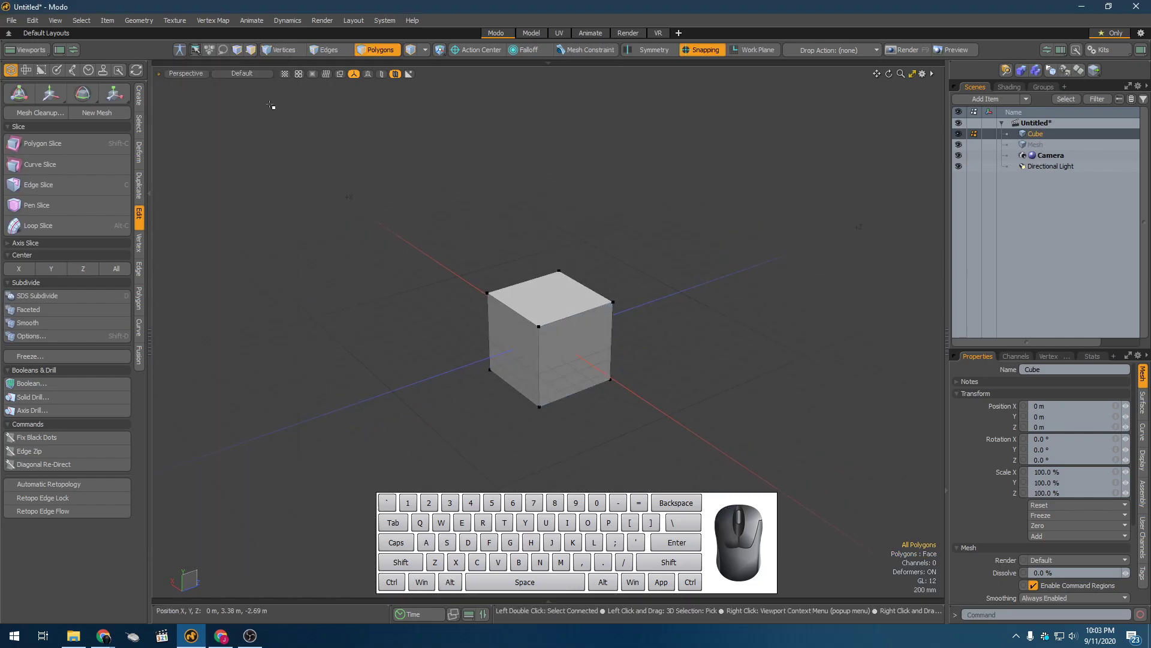
{"action": "left_click_drag", "start_coordinate": [274, 157], "coordinate": [283, 179], "text": "alt"}
{"action": "scroll", "coordinate": [227, 189], "scroll_direction": "up", "scroll_amount": 3}
{"action": "left_click_drag", "start_coordinate": [257, 229], "coordinate": [228, 203], "text": "alt"}
{"action": "left_click", "coordinate": [89, 146]}
{"action": "left_click_drag", "start_coordinate": [384, 321], "coordinate": [278, 262], "text": "alt+shift"}
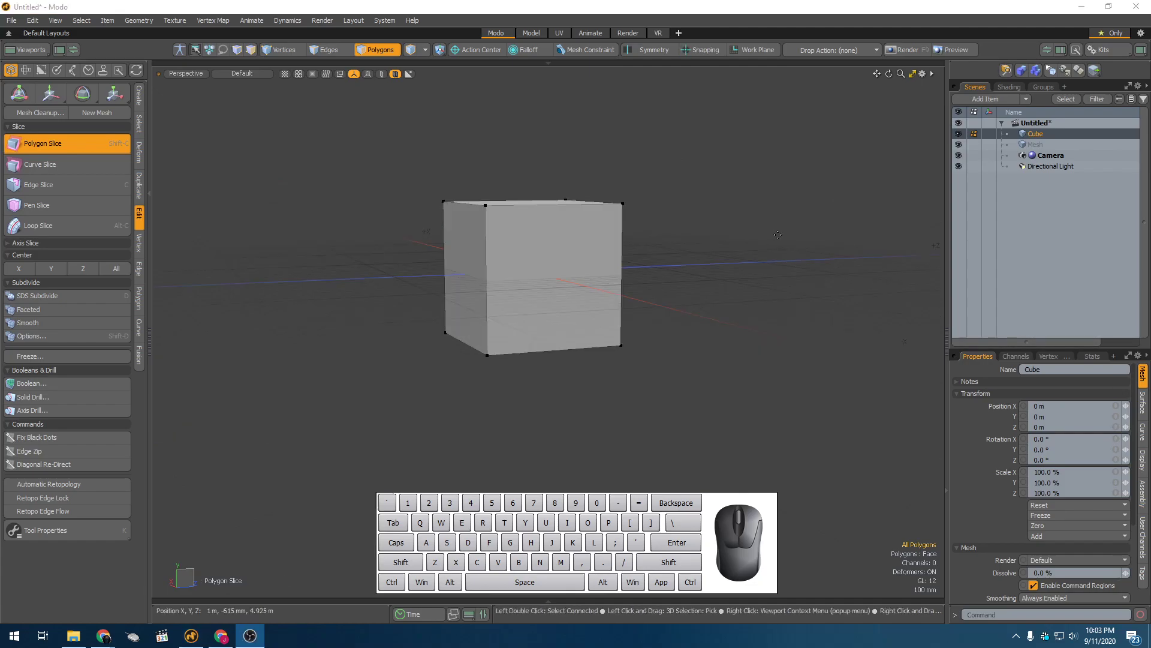
{"action": "left_click_drag", "start_coordinate": [756, 221], "coordinate": [390, 271]}
{"action": "left_click_drag", "start_coordinate": [760, 224], "coordinate": [732, 270]}
Reposition the Polygon Slice handles so the cut runs diagonally from the cube's top face to a side face, and drop the tool
{"action": "left_click_drag", "start_coordinate": [400, 237], "coordinate": [425, 341], "text": "alt"}
{"action": "left_click_drag", "start_coordinate": [732, 173], "coordinate": [558, 218], "text": "alt"}
{"action": "scroll", "coordinate": [479, 313], "scroll_direction": "up", "scroll_amount": 3}
{"action": "left_click_drag", "start_coordinate": [443, 324], "coordinate": [573, 341], "text": "alt"}
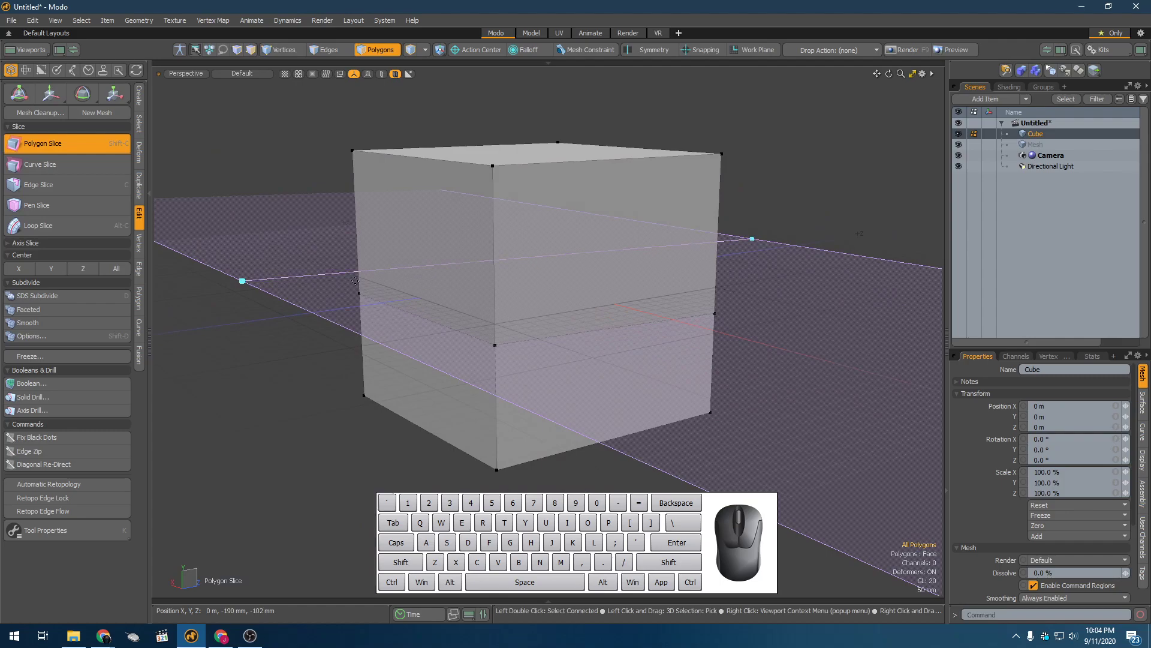
{"action": "left_click_drag", "start_coordinate": [732, 318], "coordinate": [630, 300], "text": "alt"}
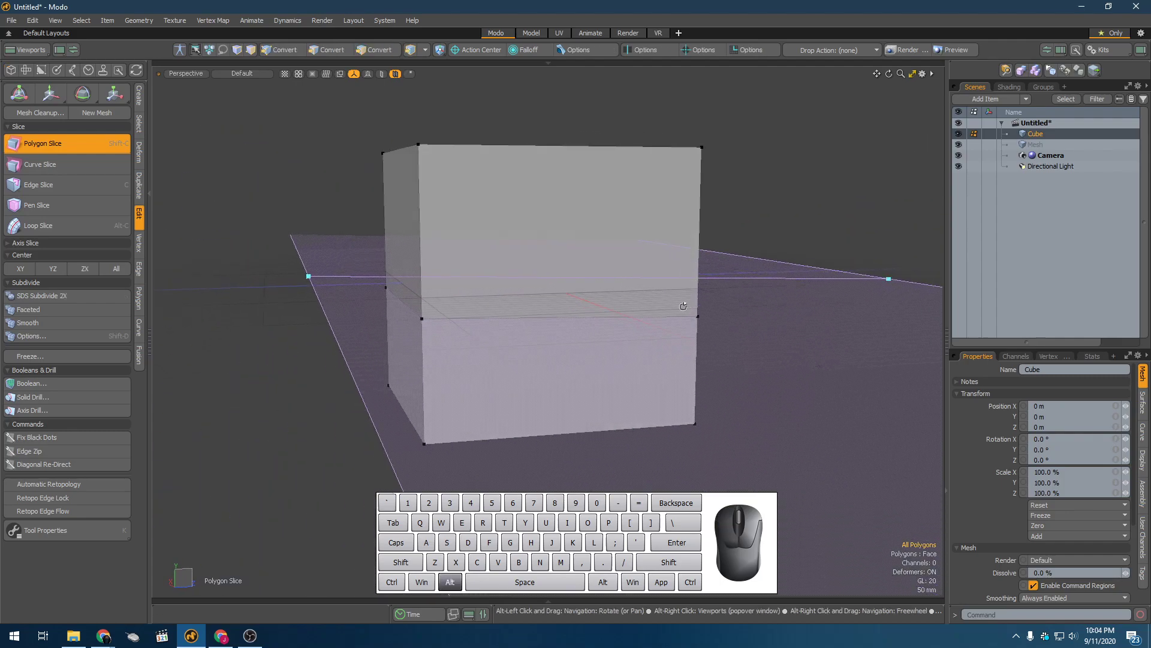
{"action": "left_click_drag", "start_coordinate": [312, 281], "coordinate": [475, 280]}
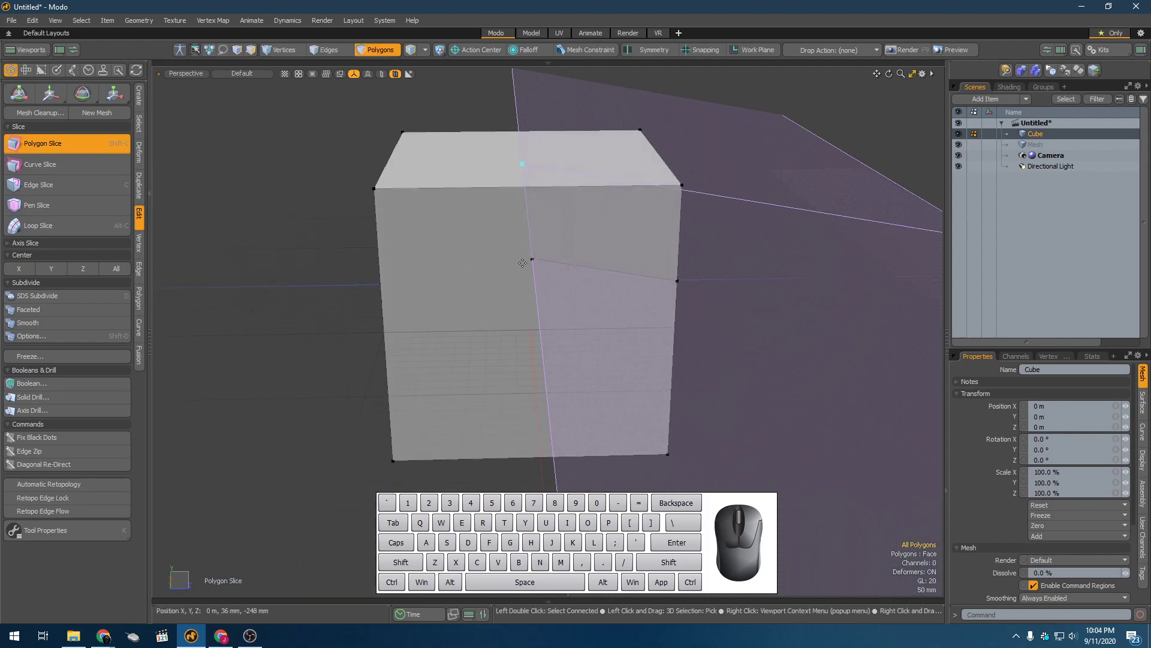
{"action": "left_click_drag", "start_coordinate": [551, 268], "coordinate": [544, 190], "text": "alt"}
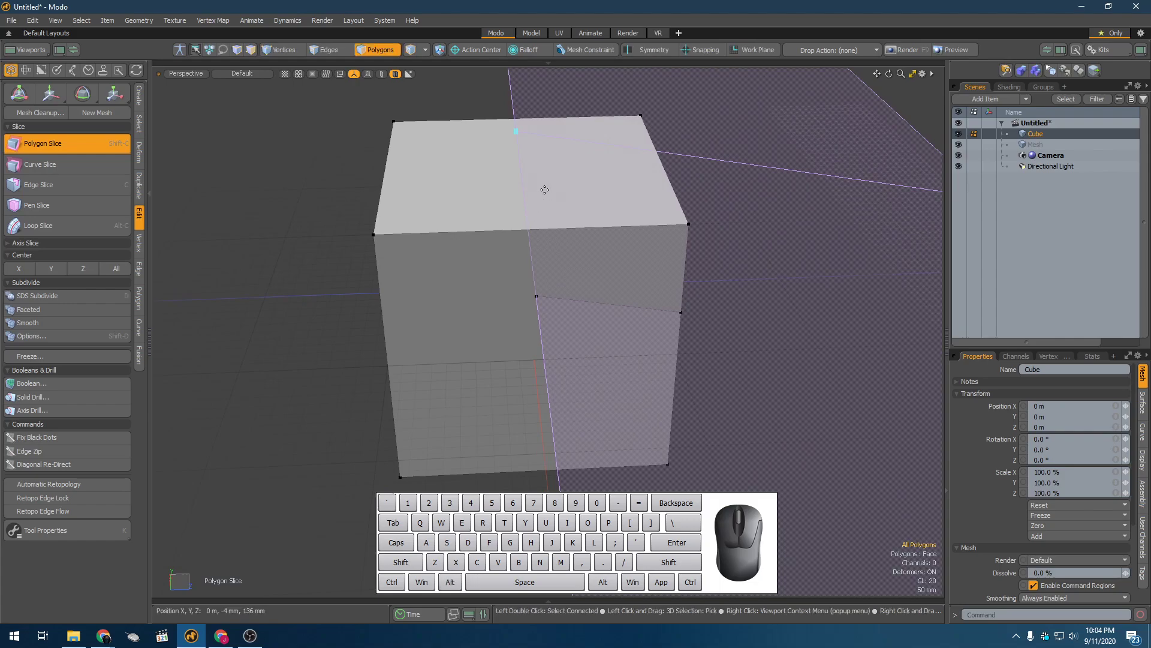
{"action": "left_click_drag", "start_coordinate": [516, 132], "coordinate": [442, 76]}
{"action": "scroll", "coordinate": [553, 138], "scroll_direction": "down", "scroll_amount": 3}
{"action": "left_click_drag", "start_coordinate": [669, 217], "coordinate": [442, 236], "text": "alt"}
{"action": "key", "text": "space"}
{"action": "left_click_drag", "start_coordinate": [540, 227], "coordinate": [568, 232], "text": "alt"}
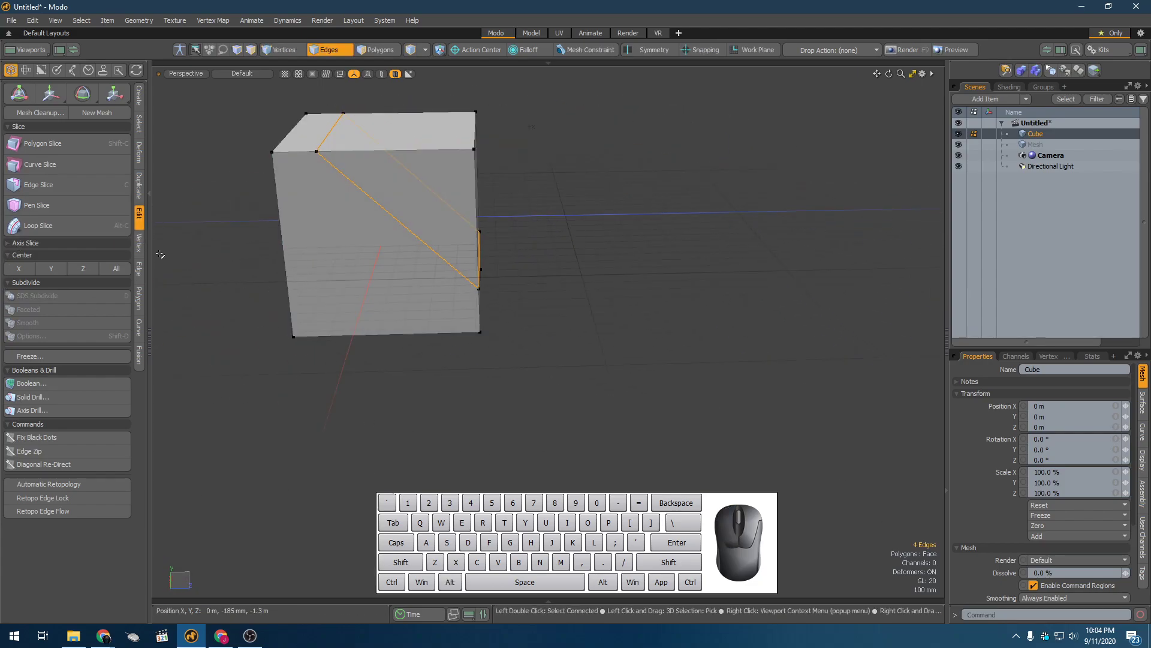
Preview Add Loop on the cube's vertical edge crossed by the diagonal cut, and drop the tool without adding a loop
{"action": "left_click", "coordinate": [140, 271]}
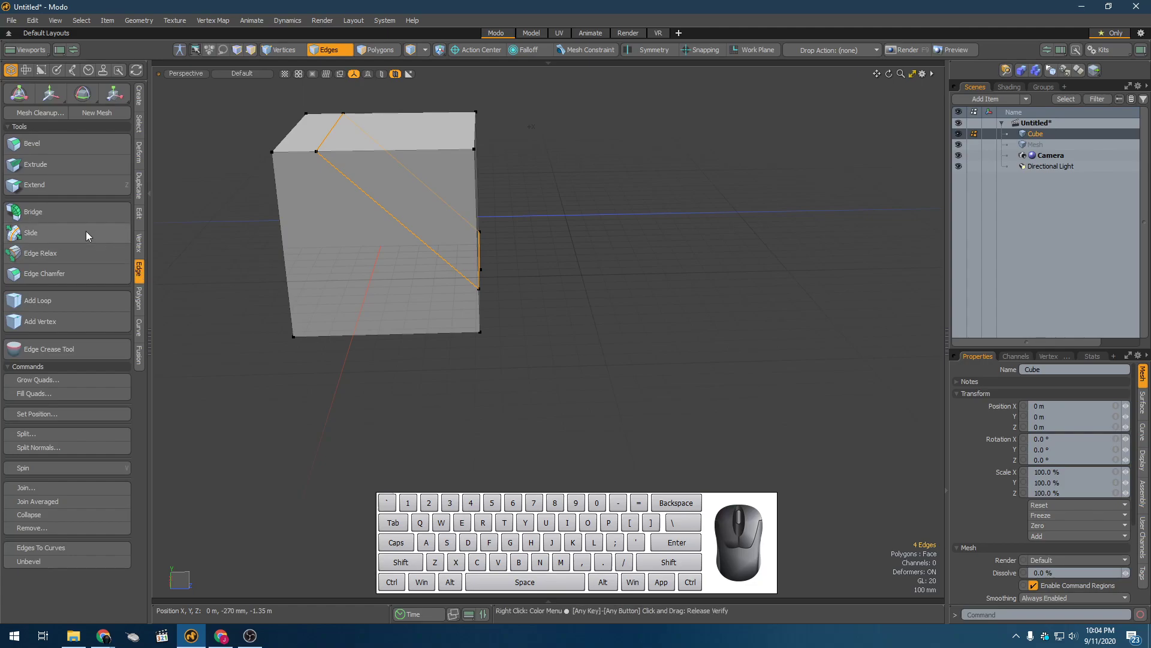
{"action": "left_click", "coordinate": [71, 302]}
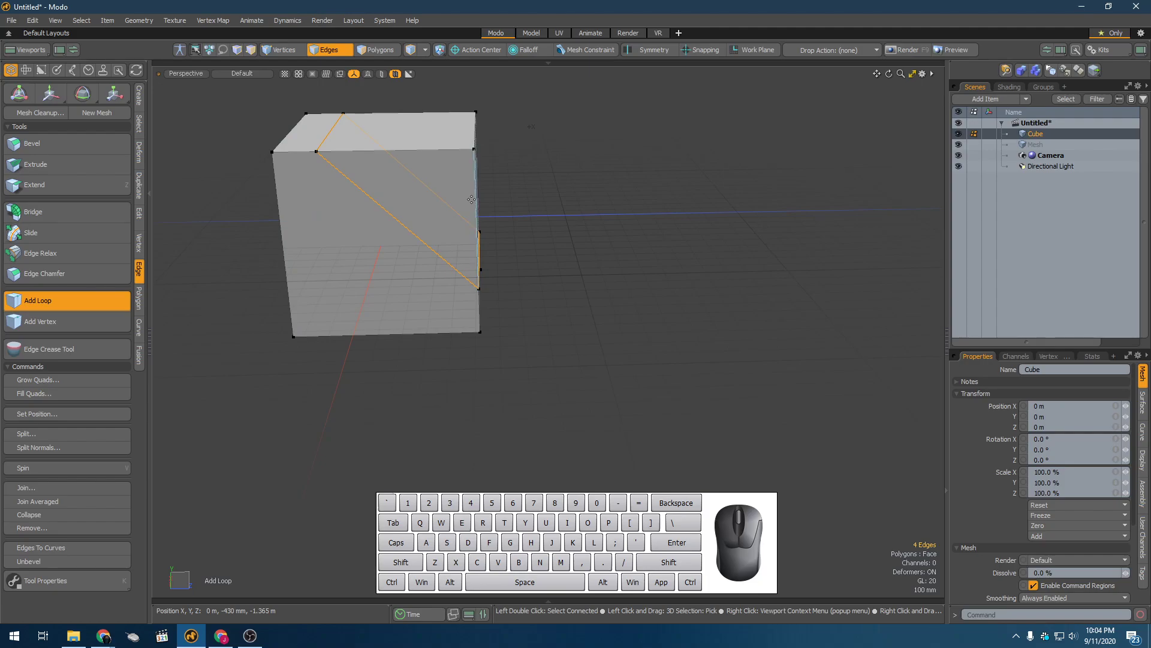
{"action": "left_click_drag", "start_coordinate": [480, 200], "coordinate": [455, 193], "text": "alt"}
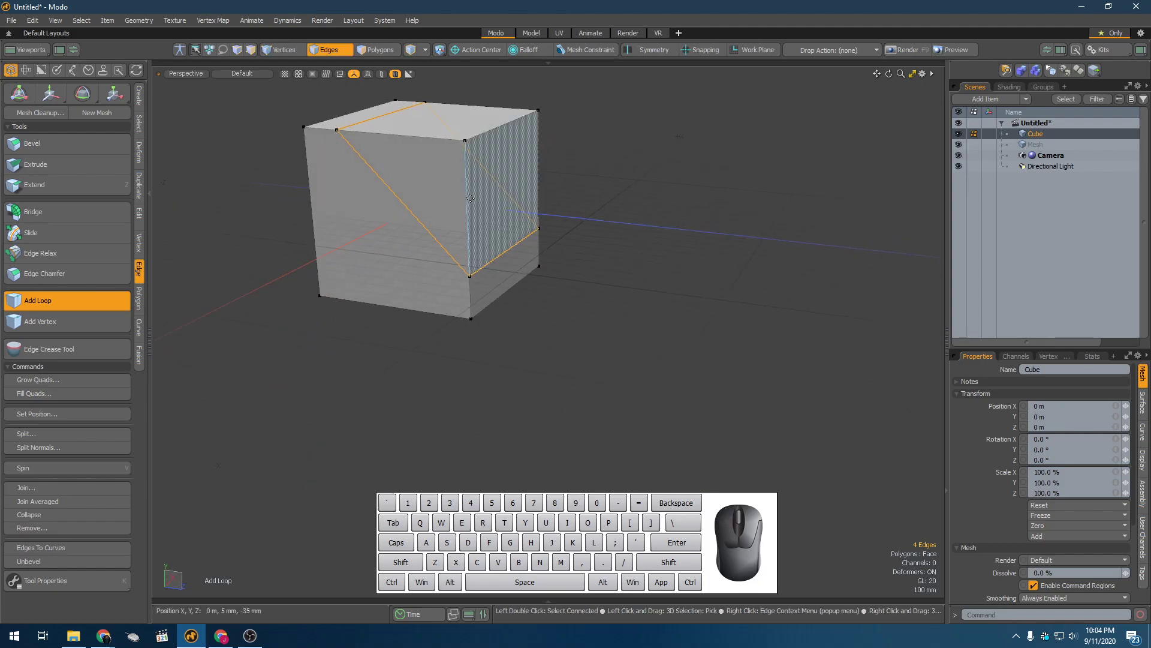
{"action": "left_click_drag", "start_coordinate": [410, 136], "coordinate": [464, 270], "text": "alt"}
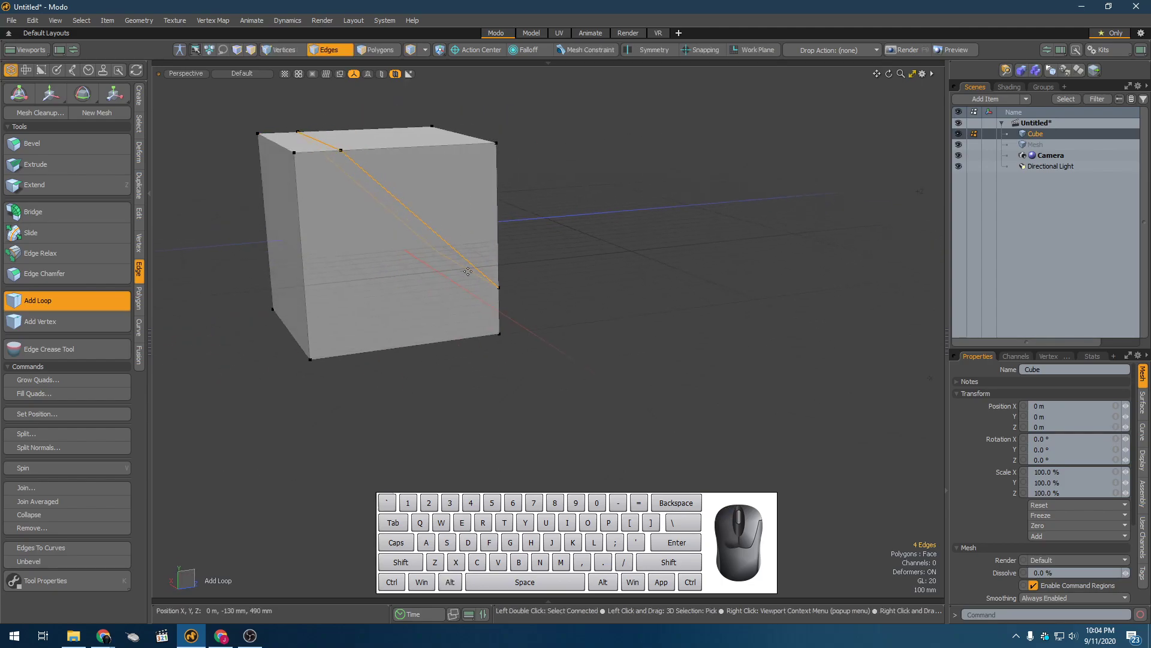
{"action": "key", "text": "space"}
{"action": "left_click_drag", "start_coordinate": [416, 228], "coordinate": [380, 221], "text": "alt"}
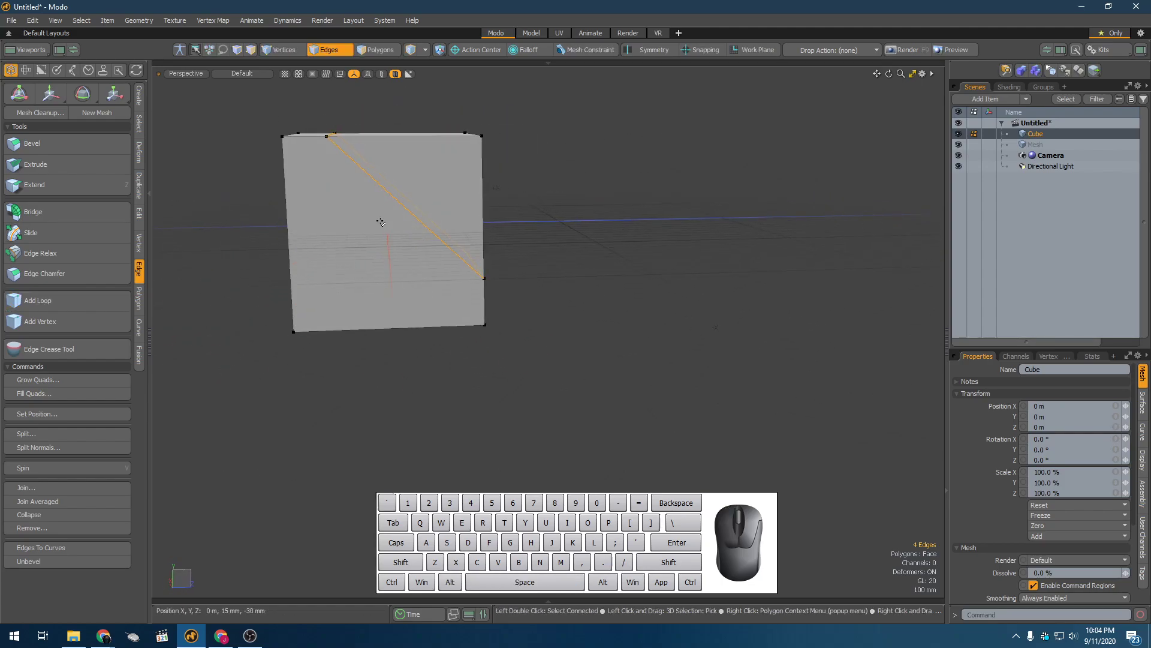
Delete the four selected edges of the diagonal slice from the cube
{"action": "left_click", "coordinate": [139, 217]}
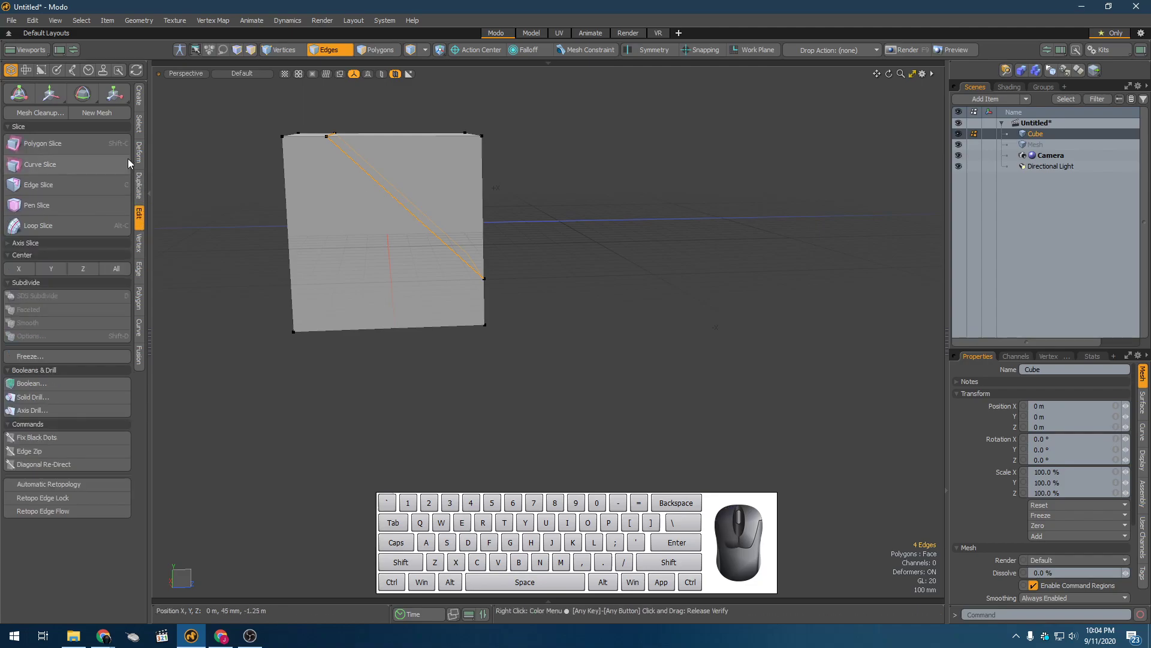
{"action": "left_click_drag", "start_coordinate": [377, 188], "coordinate": [412, 285], "text": "alt"}
{"action": "key", "text": "Delete"}
Cut the cube with a Curve Slice drawn through seven points in a wave that rises above the top face
{"action": "left_click", "coordinate": [63, 168]}
{"action": "left_click_drag", "start_coordinate": [225, 255], "coordinate": [254, 215], "text": "alt"}
{"action": "left_click", "coordinate": [240, 231]}
{"action": "left_click", "coordinate": [279, 274]}
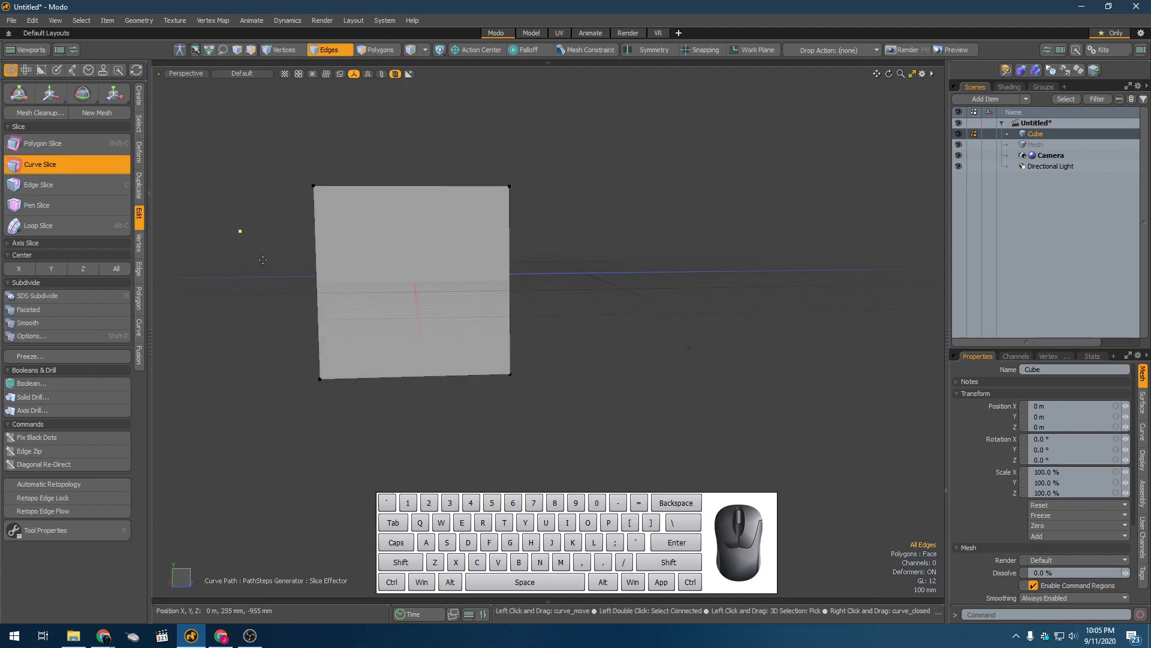
{"action": "left_click", "coordinate": [381, 300]}
{"action": "left_click", "coordinate": [399, 166]}
{"action": "left_click", "coordinate": [470, 219]}
{"action": "left_click", "coordinate": [471, 294]}
{"action": "left_click", "coordinate": [564, 345]}
{"action": "left_click_drag", "start_coordinate": [572, 255], "coordinate": [401, 240], "text": "alt"}
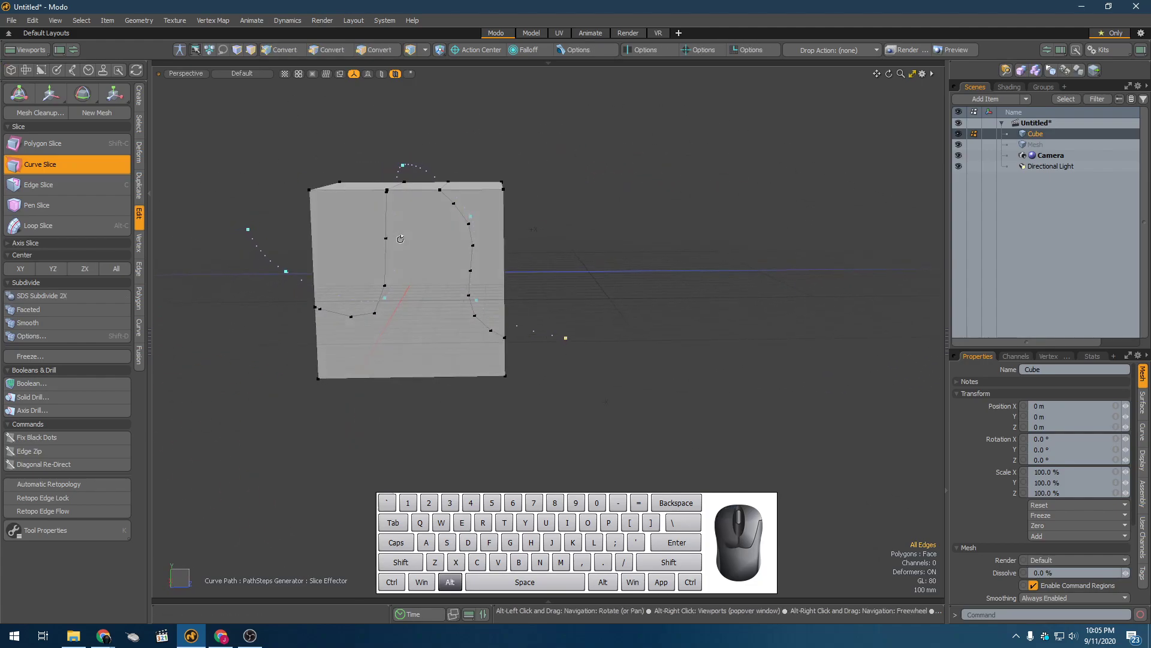
{"action": "left_click_drag", "start_coordinate": [400, 240], "coordinate": [425, 239], "text": "alt"}
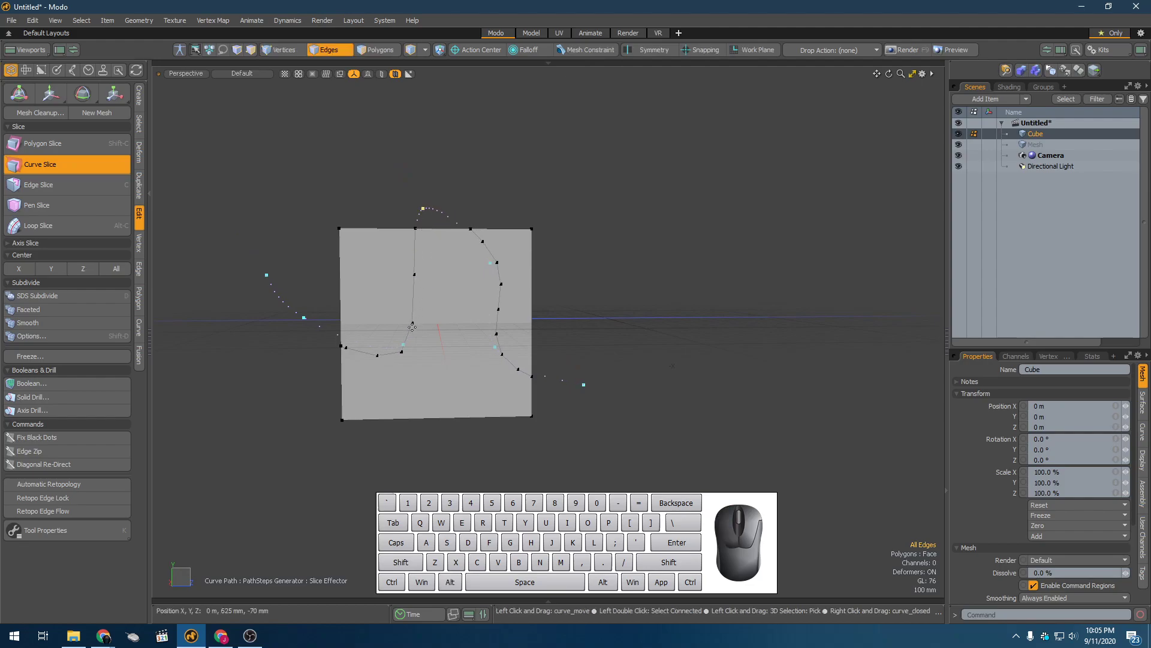
Reshape the Curve Slice by moving several of its control points, and delete the cube's geometry
{"action": "left_click_drag", "start_coordinate": [403, 348], "coordinate": [391, 310]}
{"action": "left_click_drag", "start_coordinate": [585, 387], "coordinate": [649, 359]}
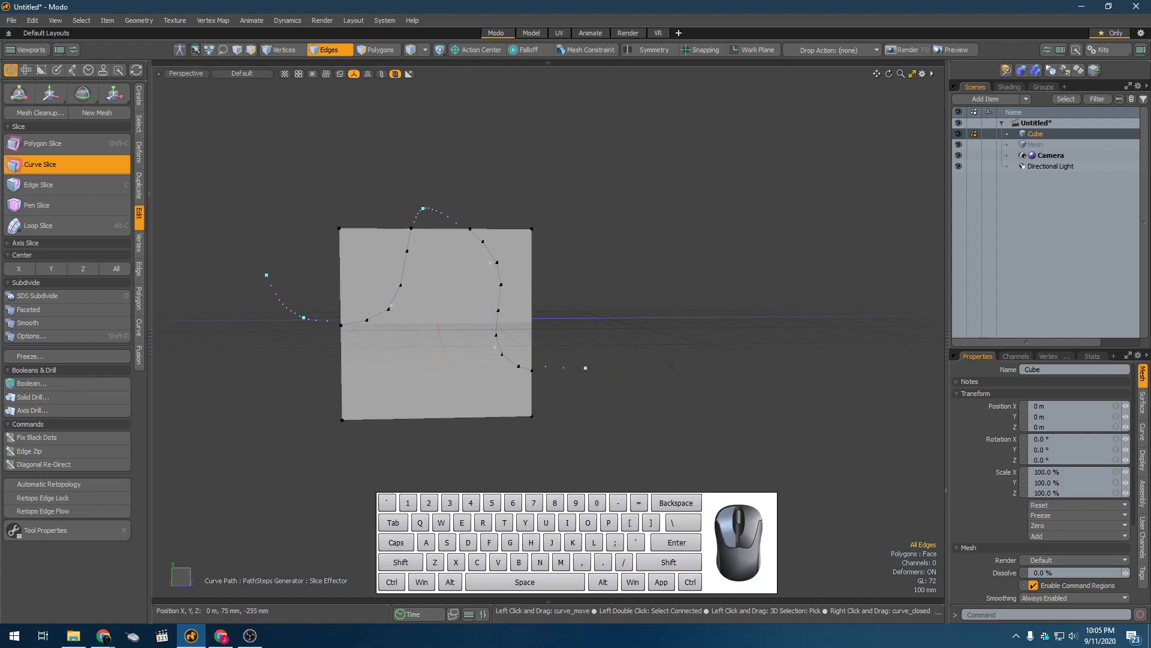
{"action": "mouse_move", "coordinate": [495, 352]}
{"action": "left_mouse_down"}
{"action": "mouse_move", "coordinate": [558, 339]}
{"action": "mouse_move", "coordinate": [487, 341]}
{"action": "left_mouse_up"}
{"action": "left_click_drag", "start_coordinate": [493, 268], "coordinate": [427, 214]}
{"action": "key", "text": "Delete"}
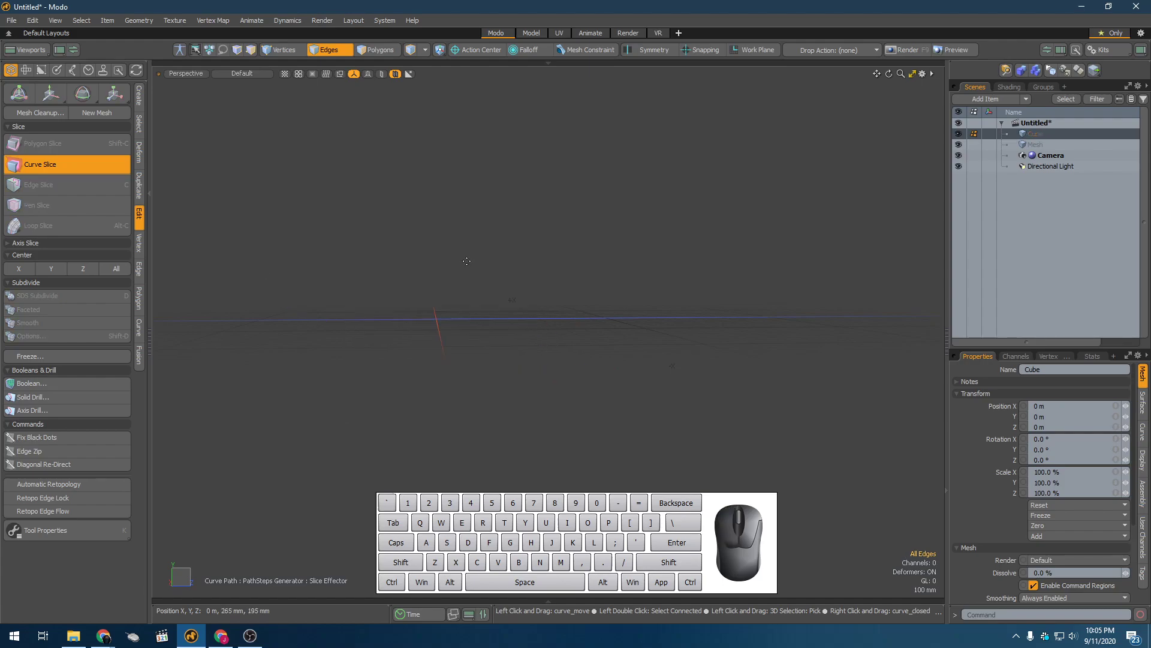
Undo the deletion of the cube's geometry and remove the remaining curve cut edges from the cube
{"action": "key", "text": "ctrl+z"}
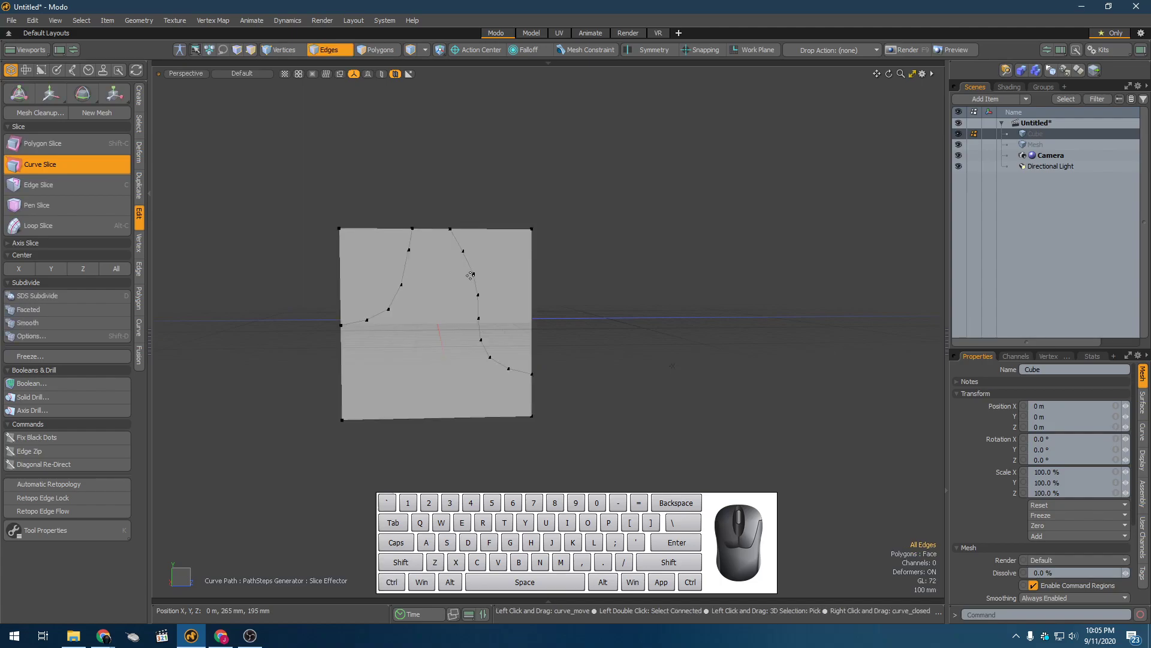
{"action": "key", "text": "ctrl+z"}
{"action": "left_click_drag", "start_coordinate": [445, 301], "coordinate": [410, 303], "text": "alt"}
{"action": "key", "text": "2"}
{"action": "left_click", "coordinate": [419, 285]}
{"action": "double_click", "coordinate": [421, 283]}
{"action": "key", "text": "BackSpace"}
{"action": "left_click_drag", "start_coordinate": [421, 281], "coordinate": [447, 280], "text": "alt"}
Cut the cube with a five-point Curve Slice that starts and ends outside its sides and peaks above the top face
{"action": "left_click", "coordinate": [101, 171]}
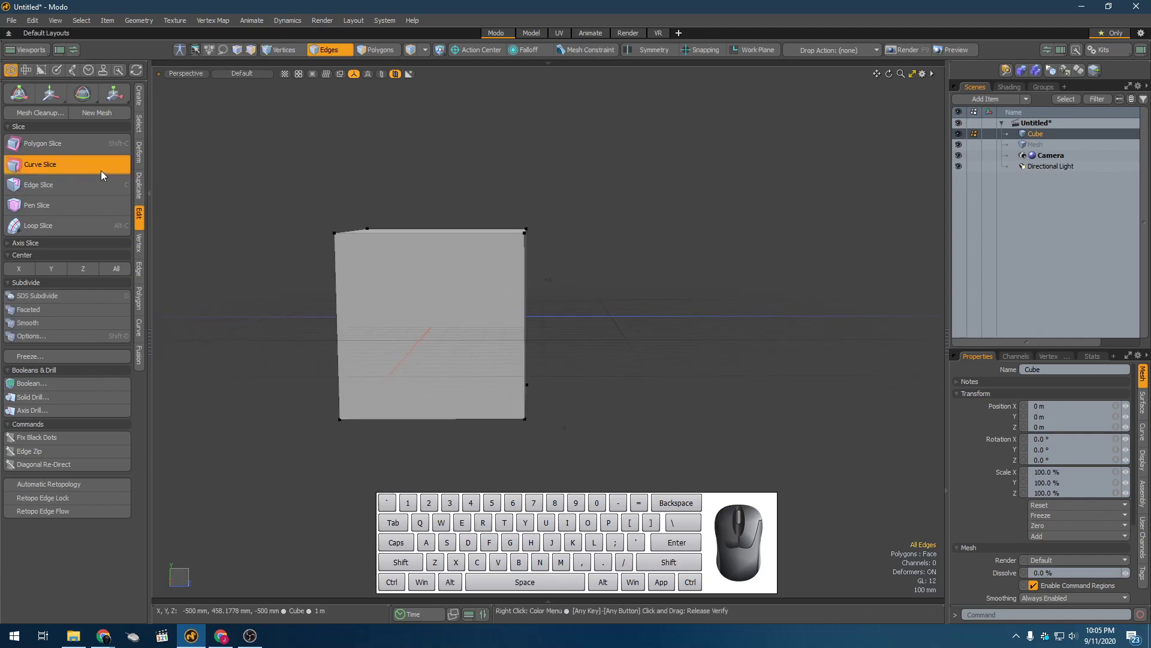
{"action": "left_click_drag", "start_coordinate": [278, 314], "coordinate": [283, 297], "text": "alt"}
{"action": "left_click", "coordinate": [283, 297]}
{"action": "left_click", "coordinate": [391, 342]}
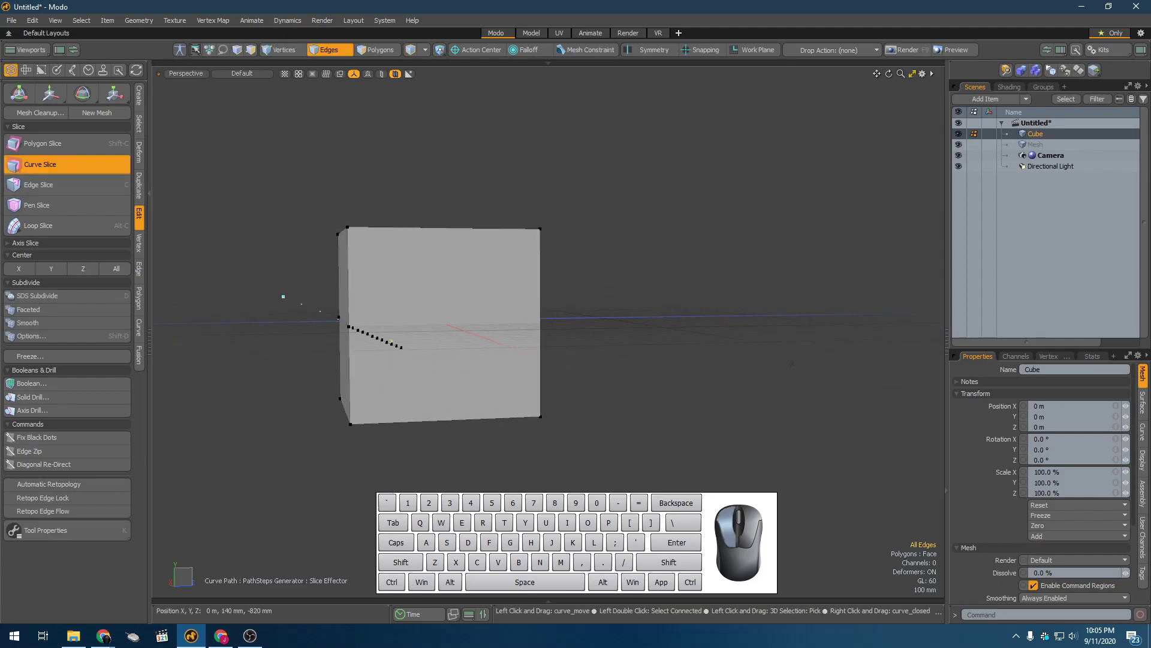
{"action": "left_click", "coordinate": [432, 205]}
{"action": "left_click", "coordinate": [495, 314]}
{"action": "left_click", "coordinate": [585, 342]}
{"action": "mouse_move", "coordinate": [584, 341]}
{"action": "left_mouse_down", "text": "alt"}
{"action": "mouse_move", "coordinate": [548, 352]}
{"action": "mouse_move", "coordinate": [564, 345]}
{"action": "left_mouse_up", "text": "alt"}
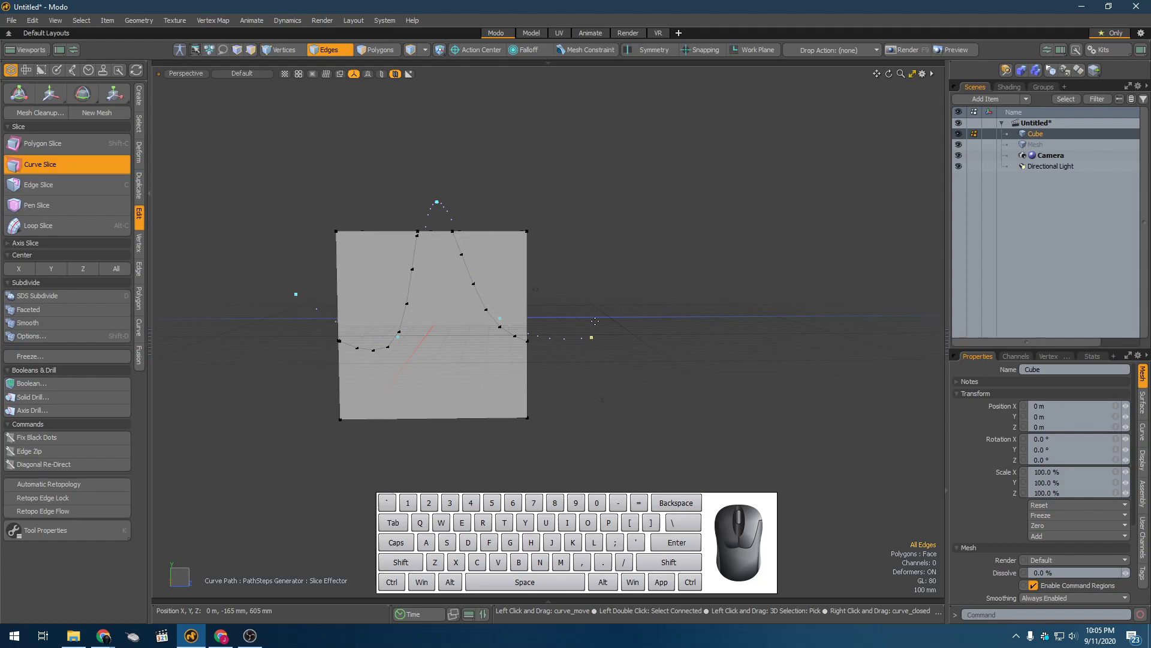
Extend the Curve Slice with two points sweeping back below the cube's bottom edge, and insert a control point on the segment descending from the peak
{"action": "left_click_drag", "start_coordinate": [642, 247], "coordinate": [641, 246]}
{"action": "mouse_move", "coordinate": [422, 322]}
{"action": "left_mouse_down", "text": "alt"}
{"action": "mouse_move", "coordinate": [442, 308]}
{"action": "mouse_move", "coordinate": [430, 305]}
{"action": "left_mouse_up", "text": "alt"}
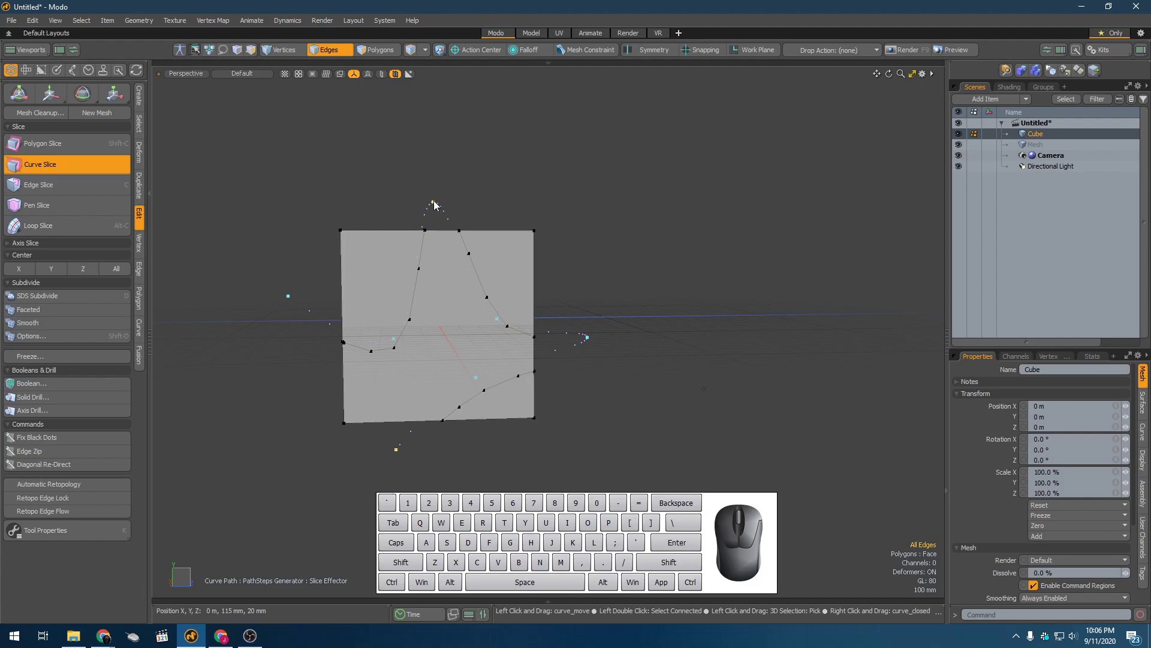
{"action": "left_click_drag", "start_coordinate": [498, 314], "coordinate": [492, 313], "text": "alt"}
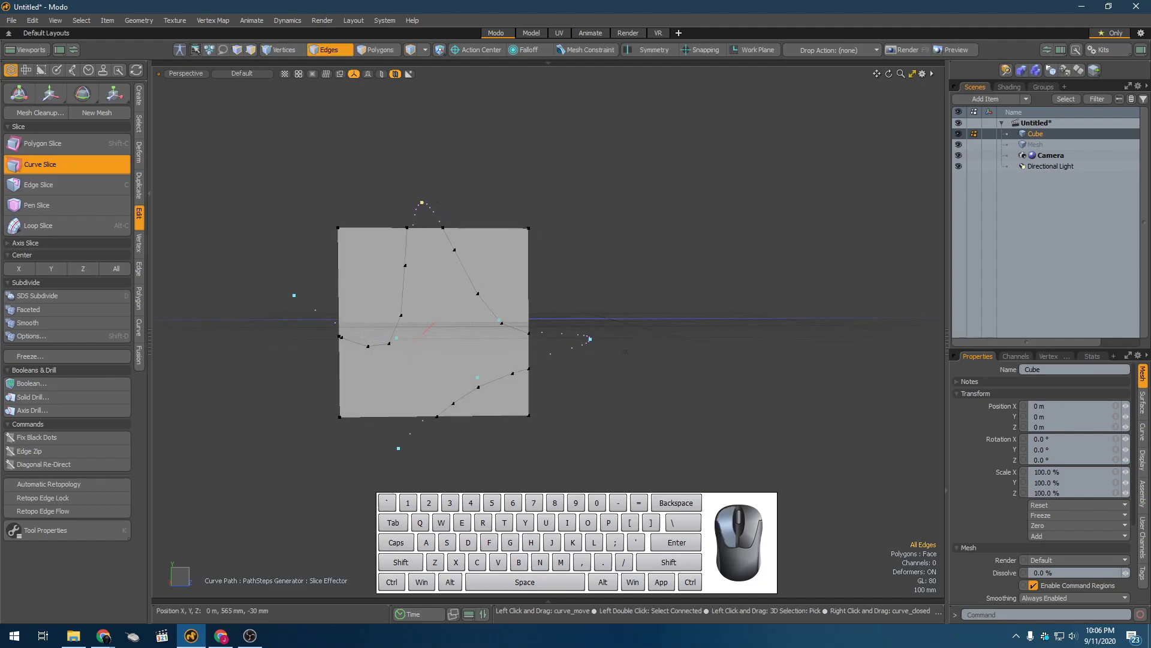
{"action": "mouse_move", "coordinate": [478, 275]}
{"action": "left_mouse_down"}
{"action": "mouse_move", "coordinate": [487, 271]}
{"action": "mouse_move", "coordinate": [478, 275]}
{"action": "left_mouse_up"}
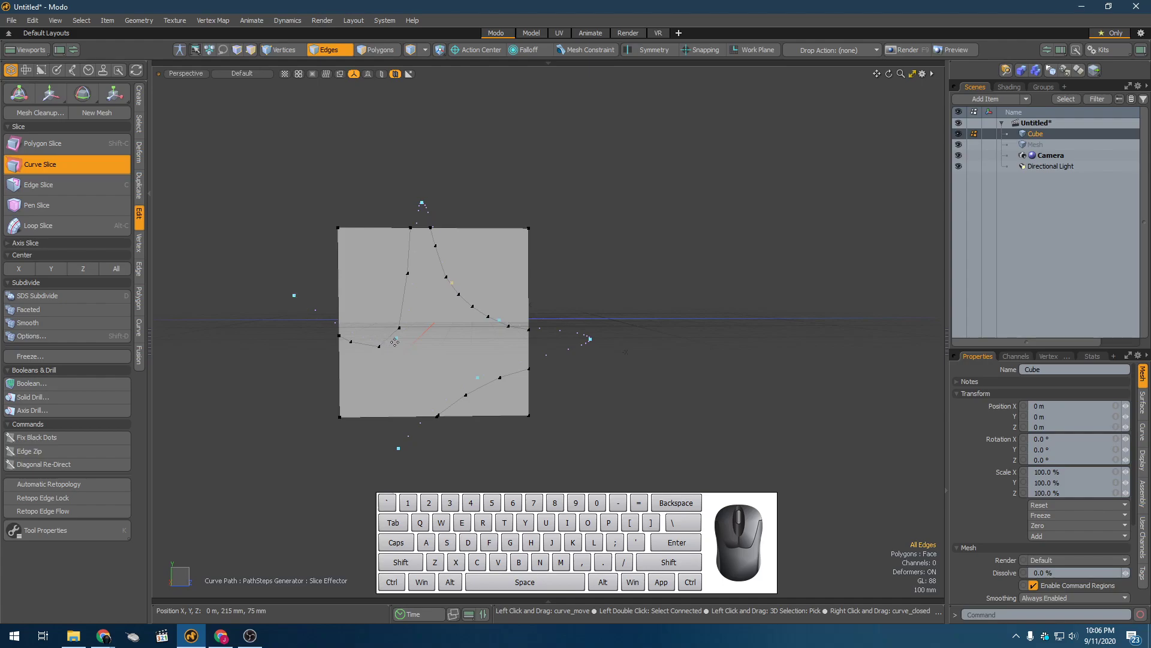
Insert a control point between the curve's first two points so the cut's starting section bends upward
{"action": "left_click", "coordinate": [293, 295]}
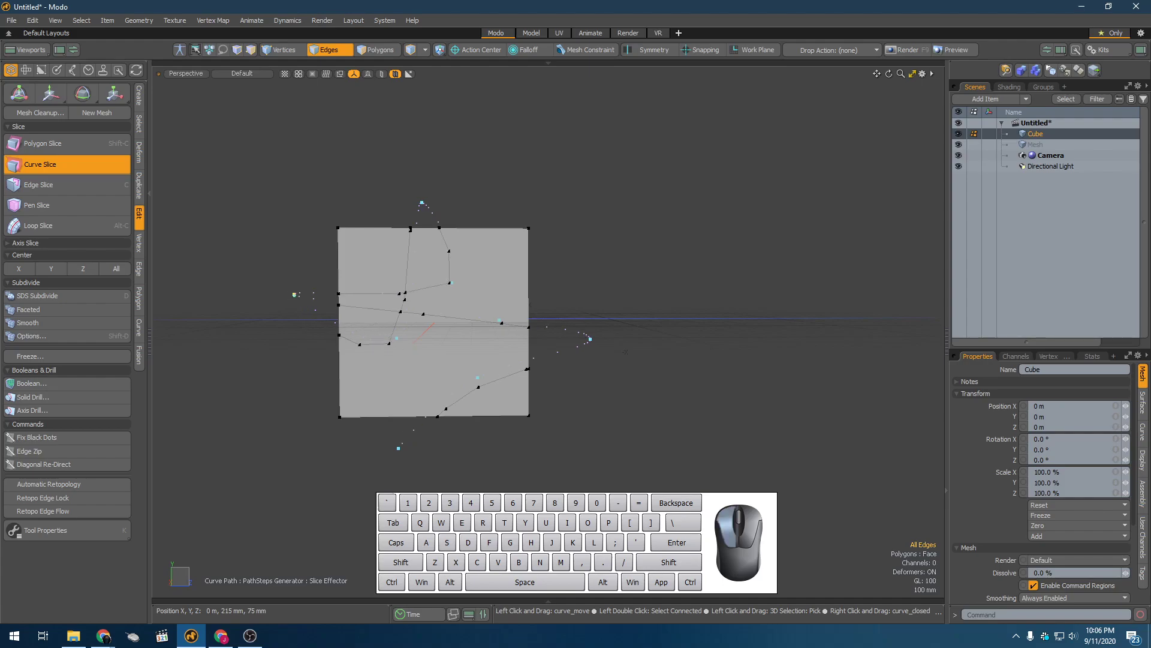
{"action": "left_click_drag", "start_coordinate": [292, 294], "coordinate": [297, 295], "text": "ctrl"}
{"action": "left_click", "coordinate": [294, 295]}
{"action": "left_click", "coordinate": [354, 332]}
{"action": "mouse_move", "coordinate": [351, 379]}
{"action": "left_mouse_down", "text": "alt"}
{"action": "mouse_move", "coordinate": [250, 390]}
{"action": "mouse_move", "coordinate": [359, 397]}
{"action": "left_mouse_up", "text": "alt"}
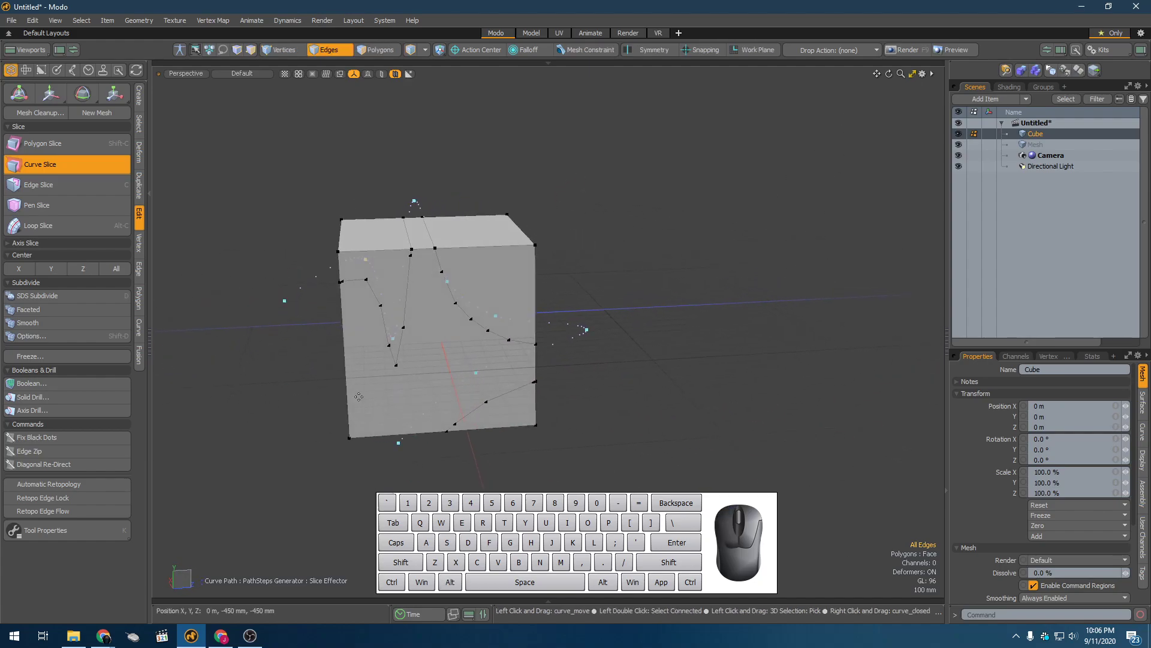
Drop the Curve Slice tool and select individual cut loops to inspect the separate cuts around the cube
{"action": "key", "text": "space"}
{"action": "mouse_move", "coordinate": [535, 432]}
{"action": "left_mouse_down", "text": "alt"}
{"action": "mouse_move", "coordinate": [606, 389]}
{"action": "mouse_move", "coordinate": [570, 438]}
{"action": "mouse_move", "coordinate": [531, 441]}
{"action": "left_mouse_up", "text": "alt"}
{"action": "key", "text": "3"}
{"action": "double_click", "coordinate": [480, 314]}
{"action": "left_click_drag", "start_coordinate": [481, 313], "coordinate": [569, 331], "text": "alt"}
{"action": "key", "text": "2"}
{"action": "double_click", "coordinate": [489, 329]}
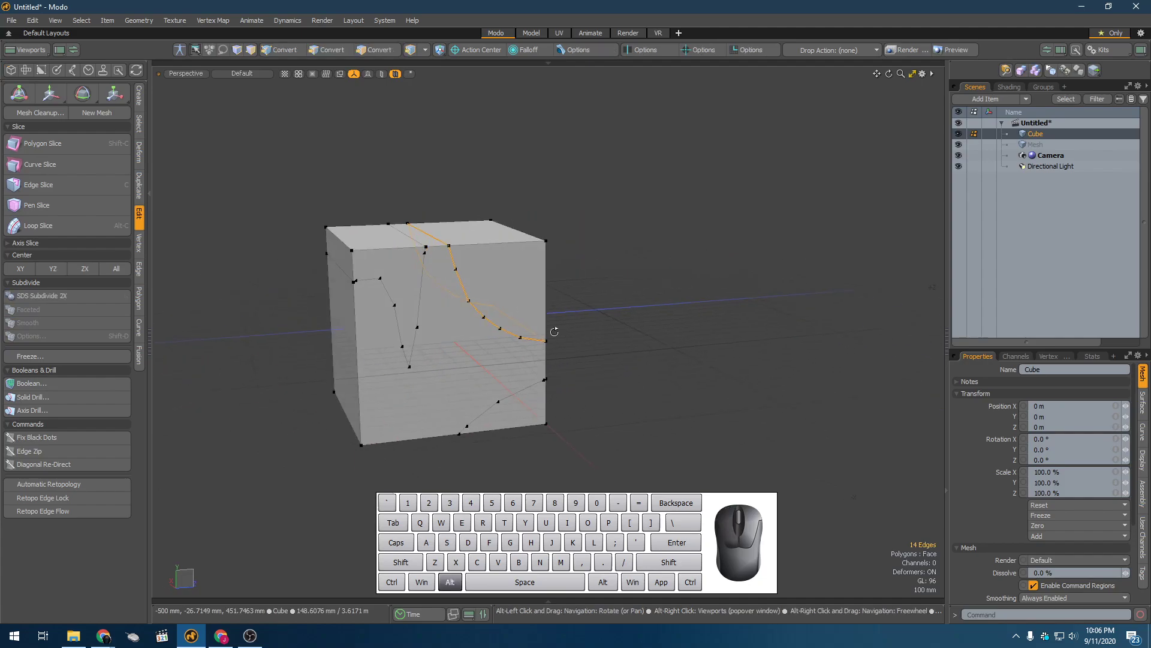
{"action": "double_click", "coordinate": [416, 299]}
{"action": "left_click_drag", "start_coordinate": [415, 298], "coordinate": [493, 380], "text": "alt"}
Delete the edge loops of all three curve cuts from the cube
{"action": "double_click", "coordinate": [529, 375]}
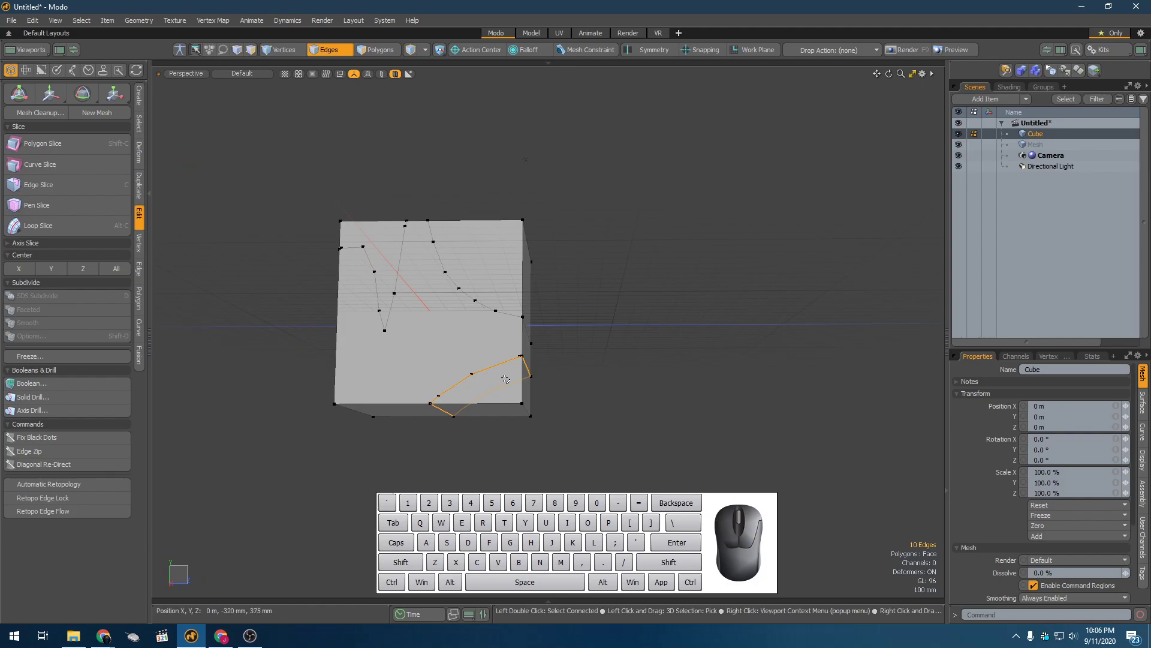
{"action": "key", "text": "Delete"}
{"action": "double_click", "coordinate": [473, 297]}
{"action": "key", "text": "Delete"}
{"action": "double_click", "coordinate": [396, 274]}
{"action": "key", "text": "Delete"}
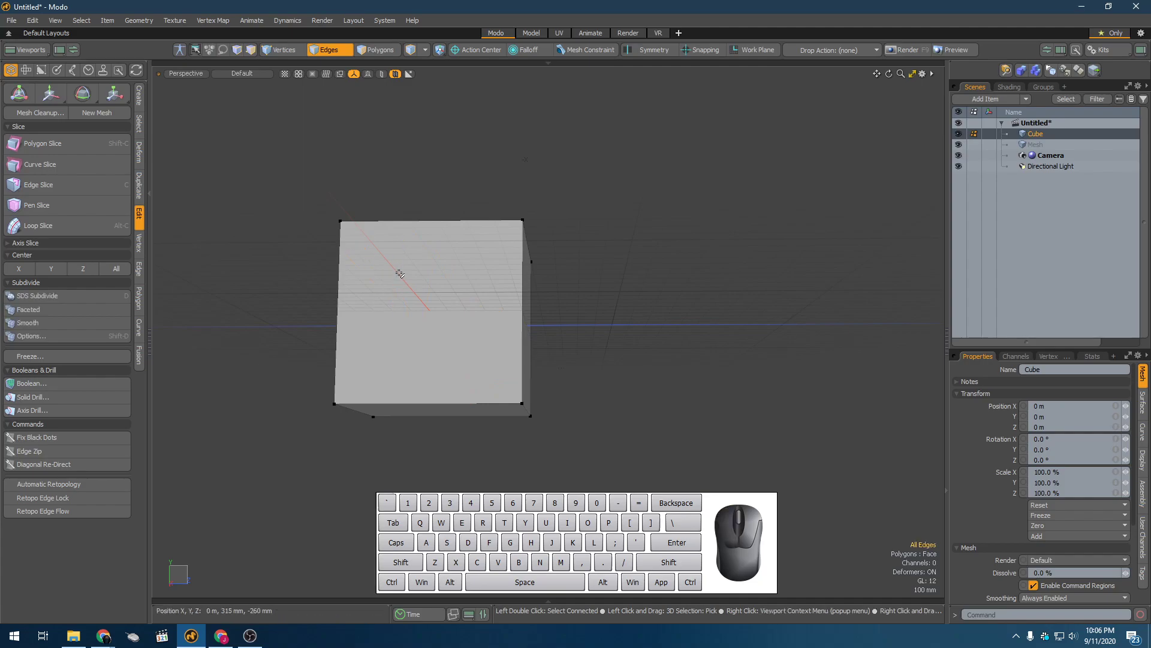
Draw a Pen Slice path across the cube with points beyond both sides, on the face and above the top edge
{"action": "left_click_drag", "start_coordinate": [449, 237], "coordinate": [470, 267], "text": "alt"}
{"action": "left_click", "coordinate": [80, 206]}
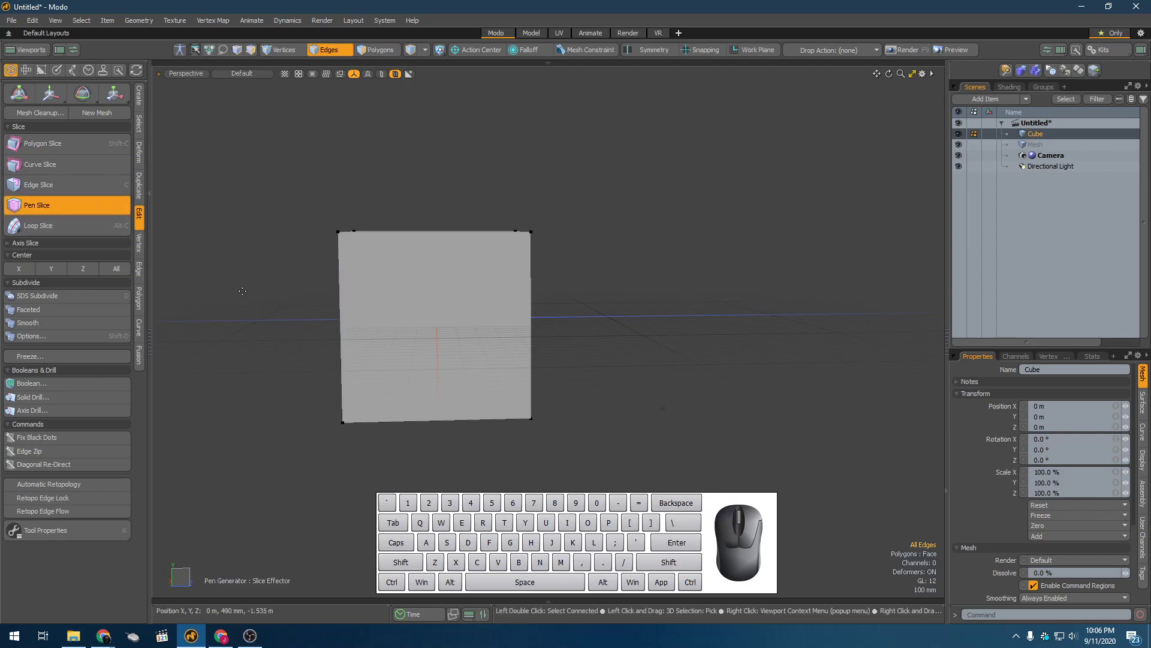
{"action": "left_click", "coordinate": [334, 327]}
{"action": "left_click", "coordinate": [412, 291]}
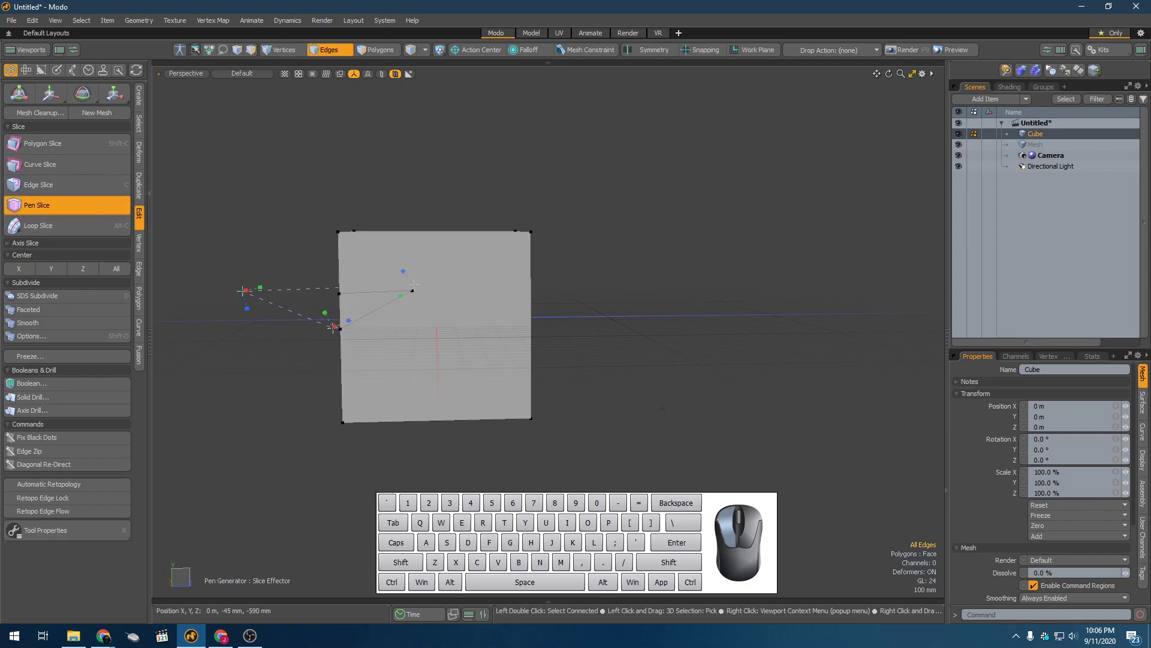
{"action": "left_click", "coordinate": [438, 184]}
{"action": "left_click", "coordinate": [469, 306]}
{"action": "left_click_drag", "start_coordinate": [469, 305], "coordinate": [471, 300]}
{"action": "left_click", "coordinate": [596, 340]}
Reshape the Pen Slice by moving its end point lower and its first point onto the lower part of the cube's face
{"action": "left_click_drag", "start_coordinate": [598, 350], "coordinate": [594, 381]}
{"action": "left_click_drag", "start_coordinate": [235, 291], "coordinate": [303, 420]}
{"action": "left_click_drag", "start_coordinate": [390, 351], "coordinate": [392, 359]}
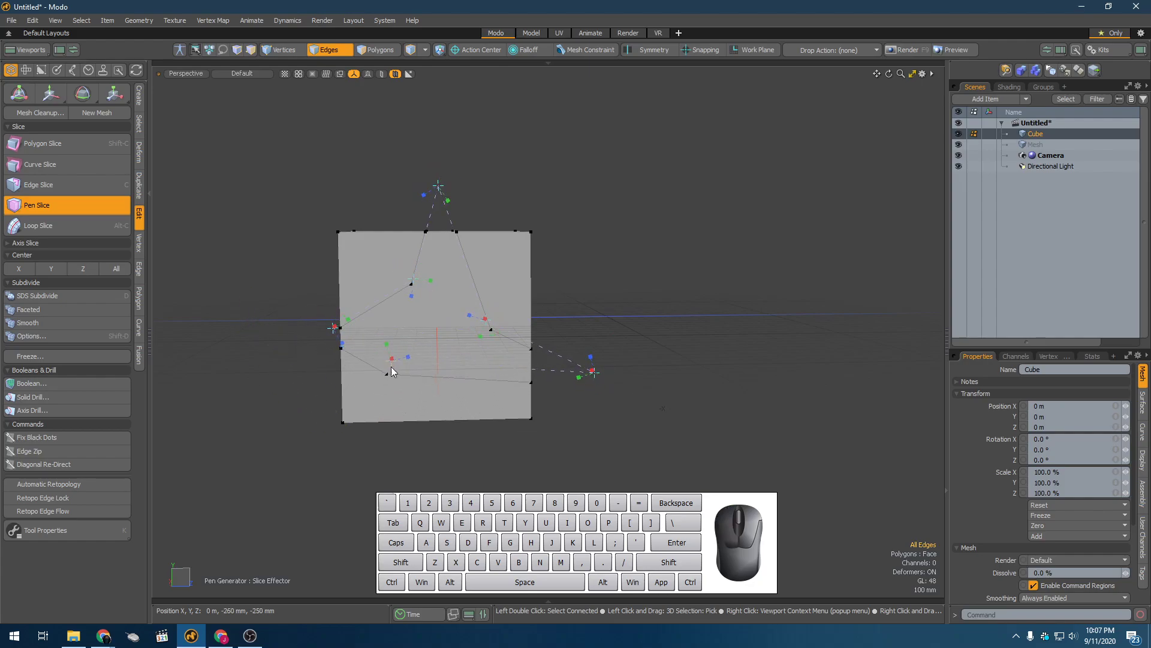
Undo the Pen Slice points and drop the tool
{"action": "key", "text": "ctrl+z"}
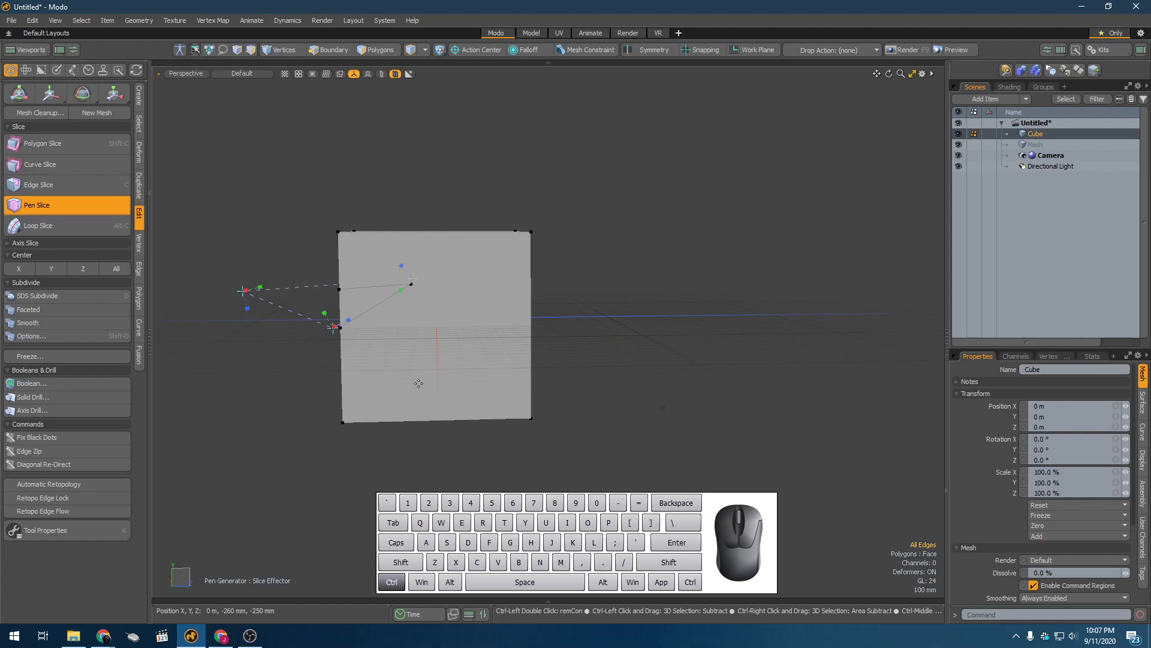
{"action": "key", "text": "ctrl+z"}
{"action": "left_click_drag", "start_coordinate": [393, 321], "coordinate": [311, 353], "text": "alt"}
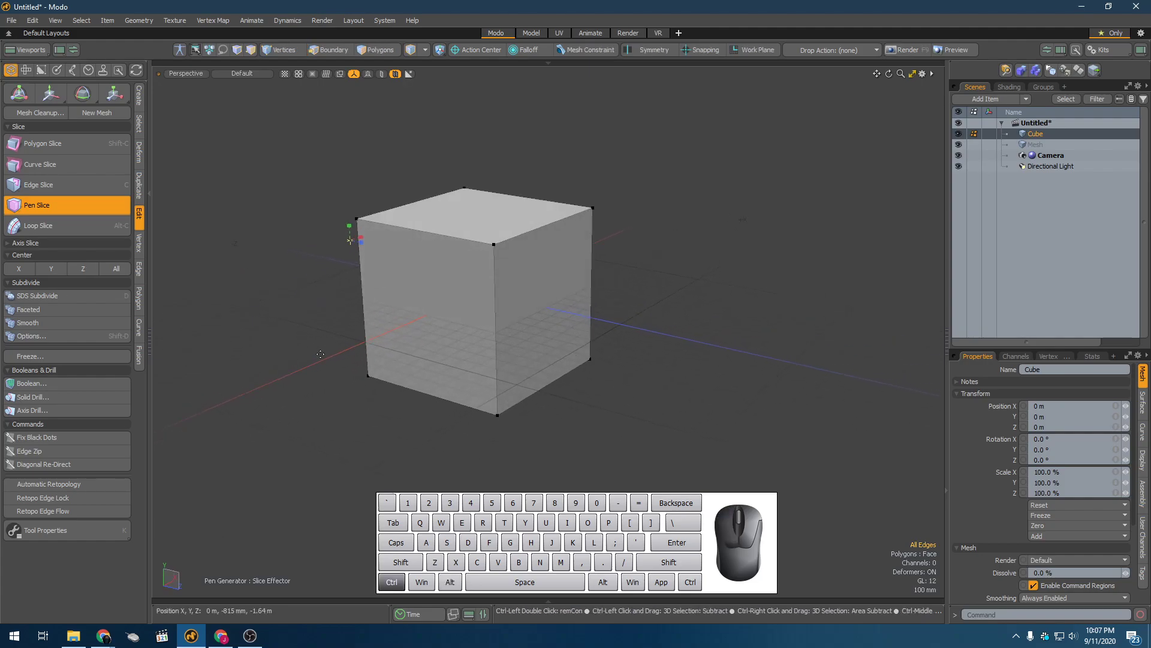
{"action": "key", "text": "space"}
Draw the first eight points of a star outline in the middle of the cube's flat side face with Edge Slice
{"action": "left_click_drag", "start_coordinate": [428, 330], "coordinate": [337, 322], "text": "alt"}
{"action": "scroll", "coordinate": [471, 316], "scroll_direction": "up", "scroll_amount": 3}
{"action": "left_click_drag", "start_coordinate": [471, 317], "coordinate": [399, 317], "text": "alt+shift"}
{"action": "left_click", "coordinate": [107, 186]}
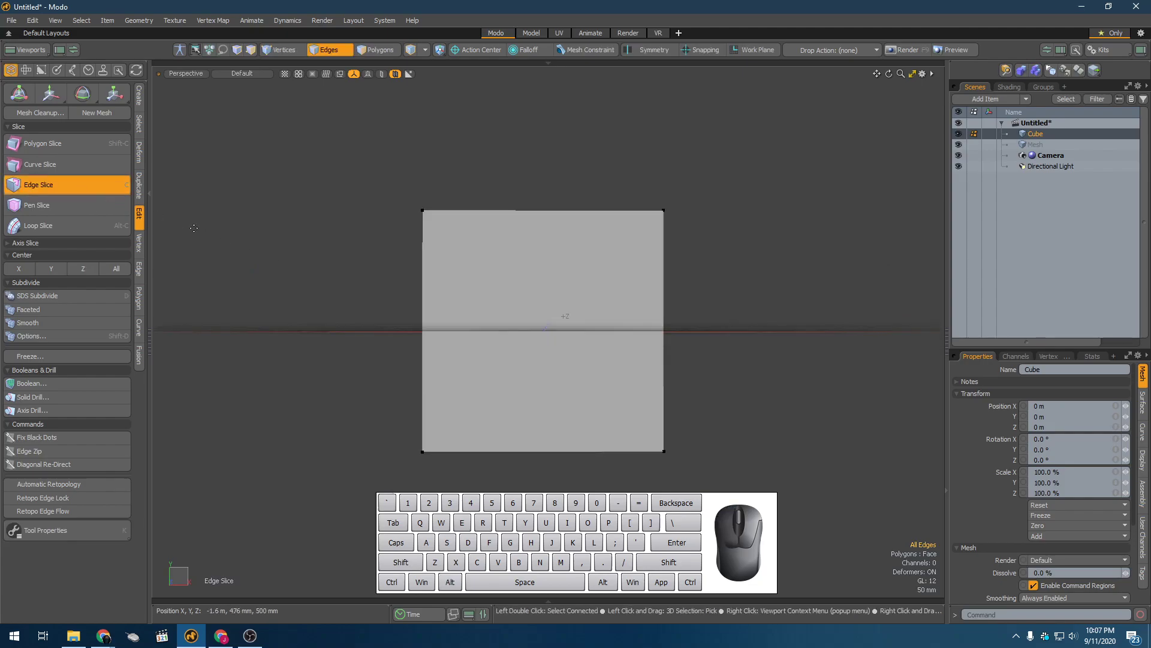
{"action": "left_click", "coordinate": [532, 307]}
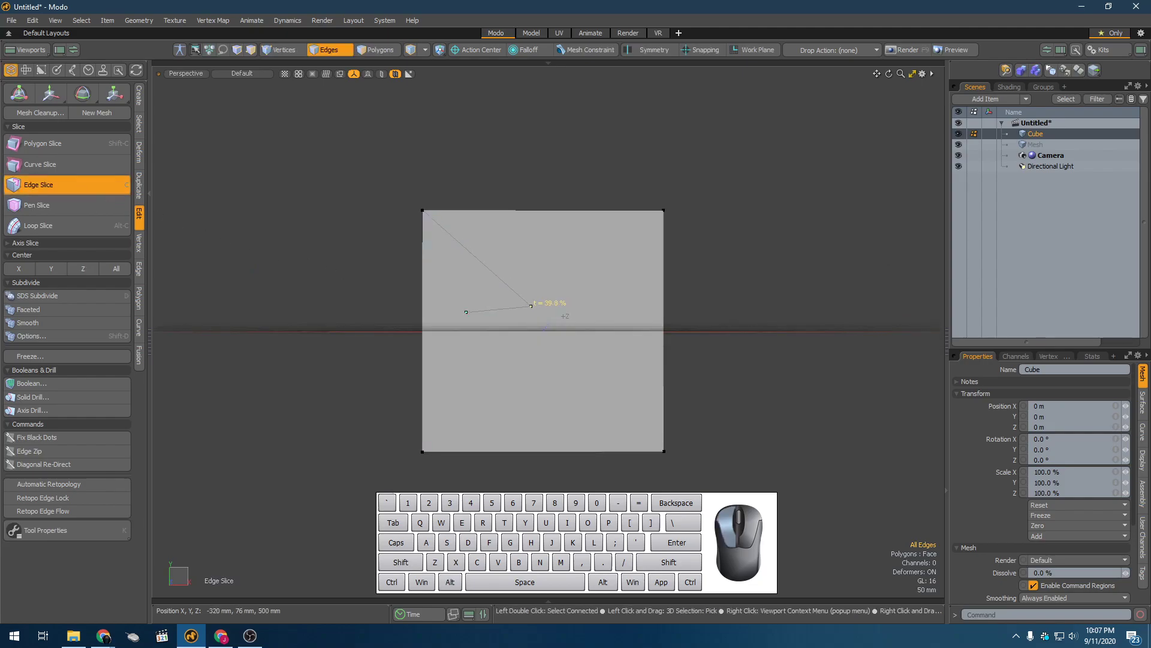
{"action": "left_click", "coordinate": [543, 255]}
{"action": "left_click", "coordinate": [573, 295]}
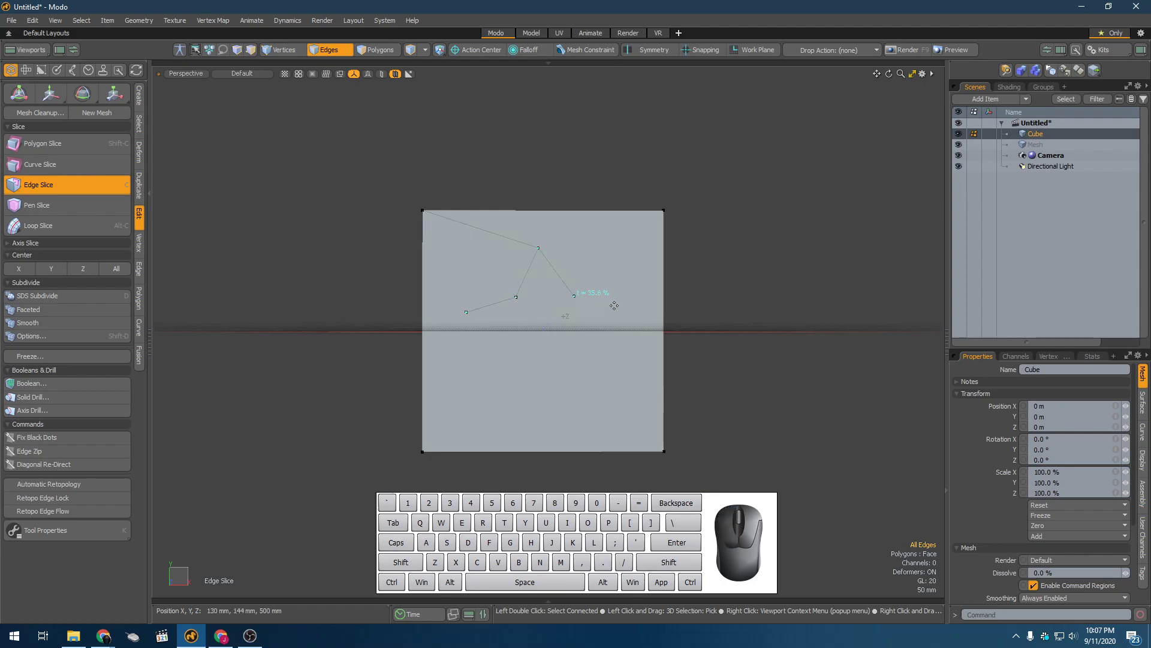
{"action": "left_click", "coordinate": [583, 356]}
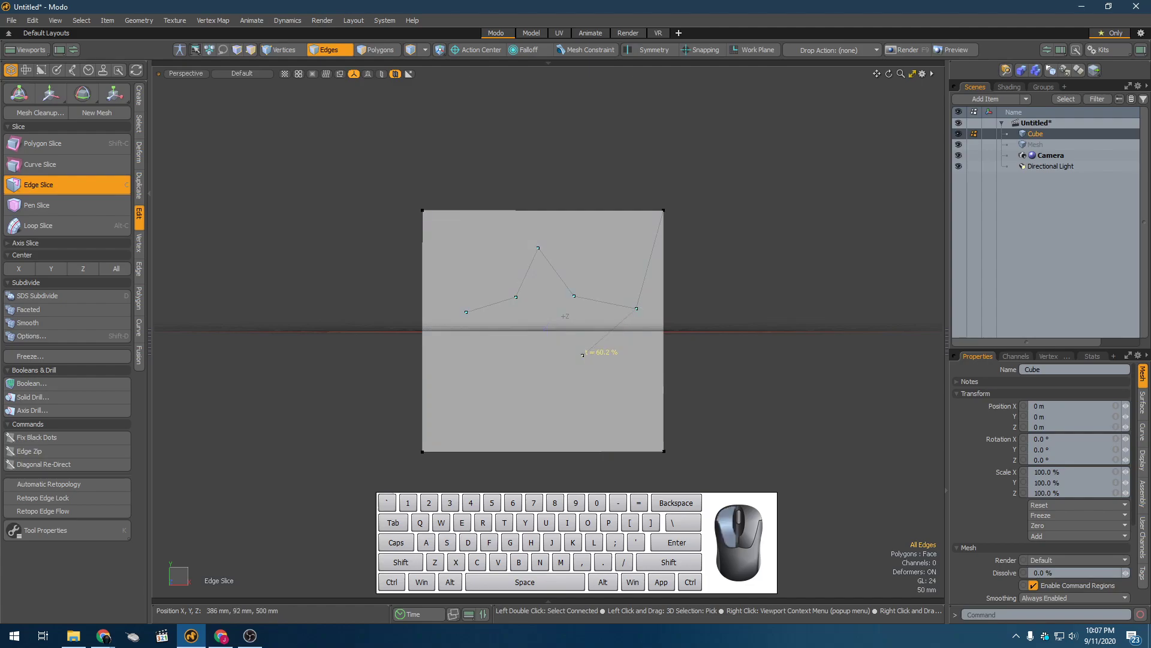
{"action": "left_click", "coordinate": [608, 414]}
{"action": "left_click", "coordinate": [543, 376]}
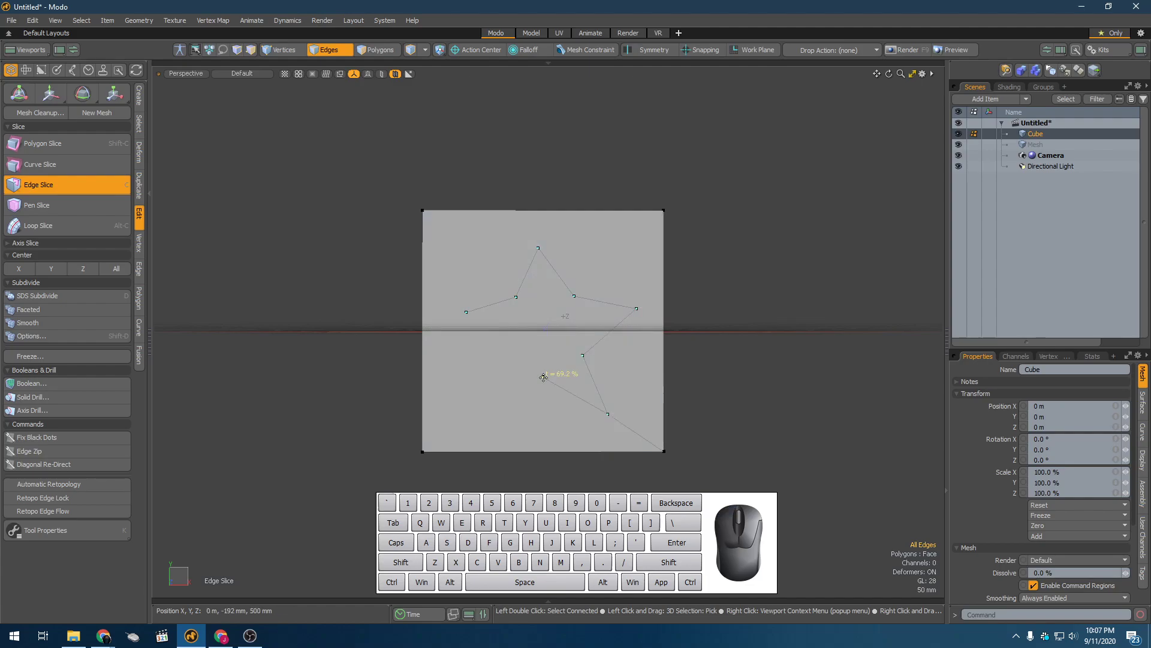
Complete the five-pointed star outline on the cube's front face with Edge Slice and close it at the start point
{"action": "left_click", "coordinate": [482, 417]}
{"action": "left_click", "coordinate": [504, 347]}
{"action": "left_click", "coordinate": [466, 312]}
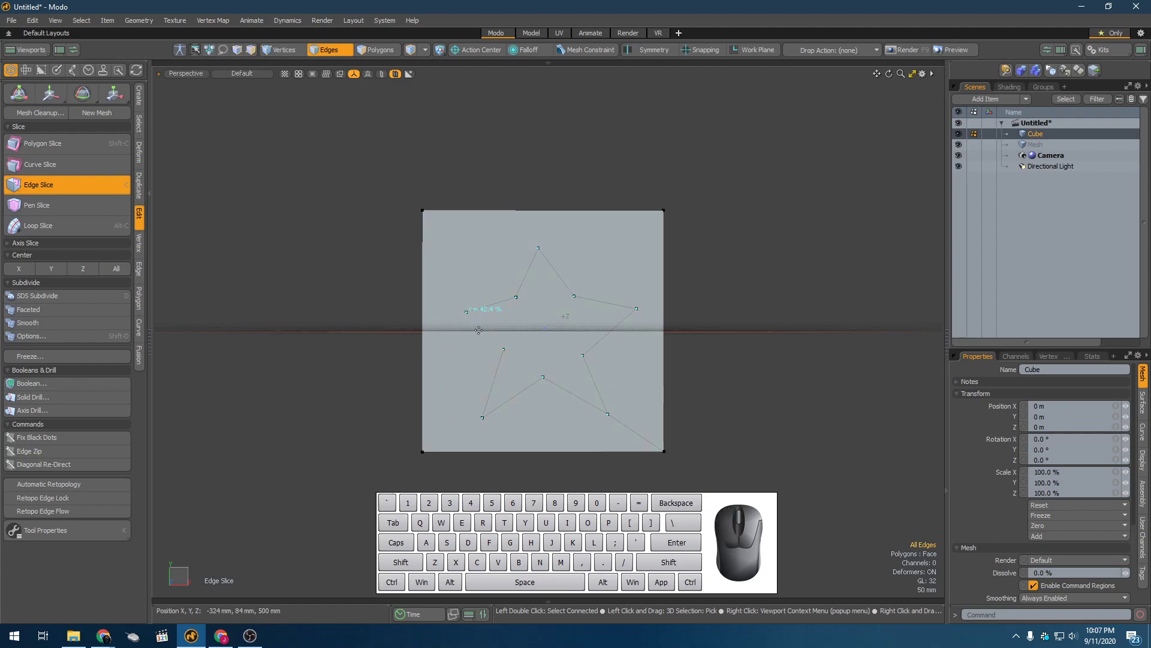
{"action": "left_click", "coordinate": [502, 350]}
{"action": "left_click_drag", "start_coordinate": [465, 312], "coordinate": [513, 346]}
{"action": "scroll", "coordinate": [483, 318], "scroll_direction": "up", "scroll_amount": 4}
{"action": "key", "text": "space"}
Delete the star-shaped polygon from the cube's front face
{"action": "key", "text": "space"}
{"action": "left_click", "coordinate": [571, 377]}
{"action": "left_click_drag", "start_coordinate": [570, 380], "coordinate": [702, 344], "text": "alt"}
{"action": "left_click_drag", "start_coordinate": [537, 387], "coordinate": [593, 380], "text": "alt"}
{"action": "left_click_drag", "start_coordinate": [378, 372], "coordinate": [411, 386], "text": "alt"}
{"action": "scroll", "coordinate": [470, 360], "scroll_direction": "down", "scroll_amount": 4}
{"action": "mouse_move", "coordinate": [509, 367]}
{"action": "left_mouse_down", "text": "alt"}
{"action": "mouse_move", "coordinate": [485, 382]}
{"action": "mouse_move", "coordinate": [435, 320]}
{"action": "mouse_move", "coordinate": [350, 345]}
{"action": "mouse_move", "coordinate": [542, 365]}
{"action": "mouse_move", "coordinate": [515, 376]}
{"action": "left_mouse_up", "text": "alt"}
{"action": "key", "text": "Delete"}
{"action": "scroll", "coordinate": [542, 365], "scroll_direction": "down", "scroll_amount": 5, "text": "alt"}
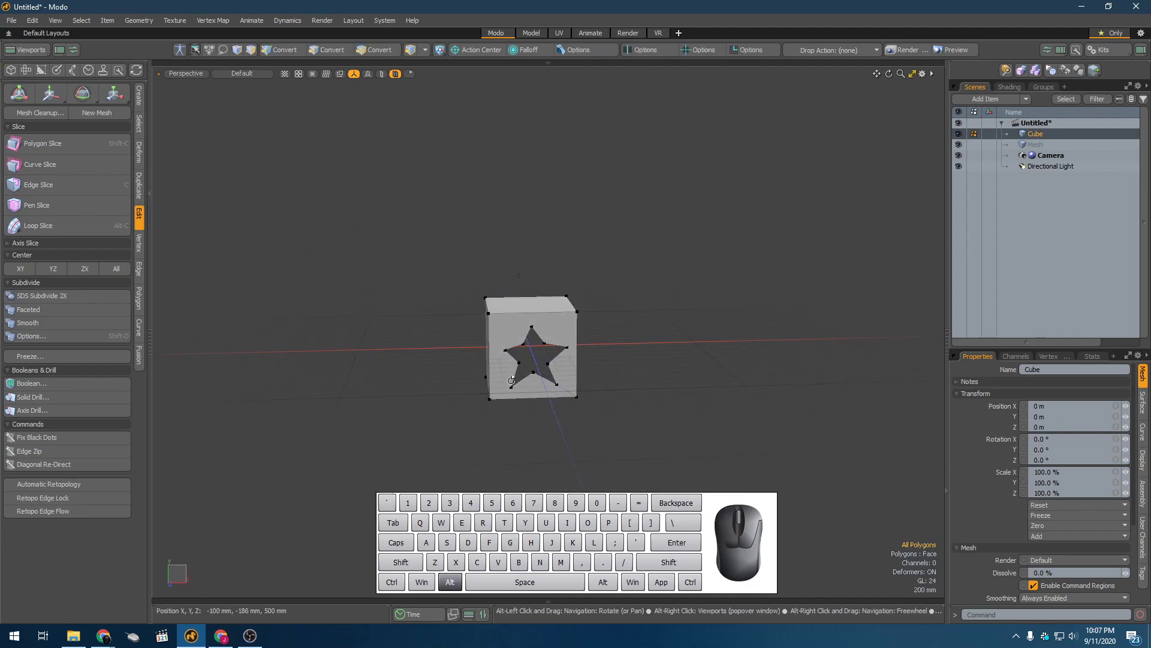
Undo the star face's deletion and select the edges of the star outline
{"action": "key", "text": "ctrl+z"}
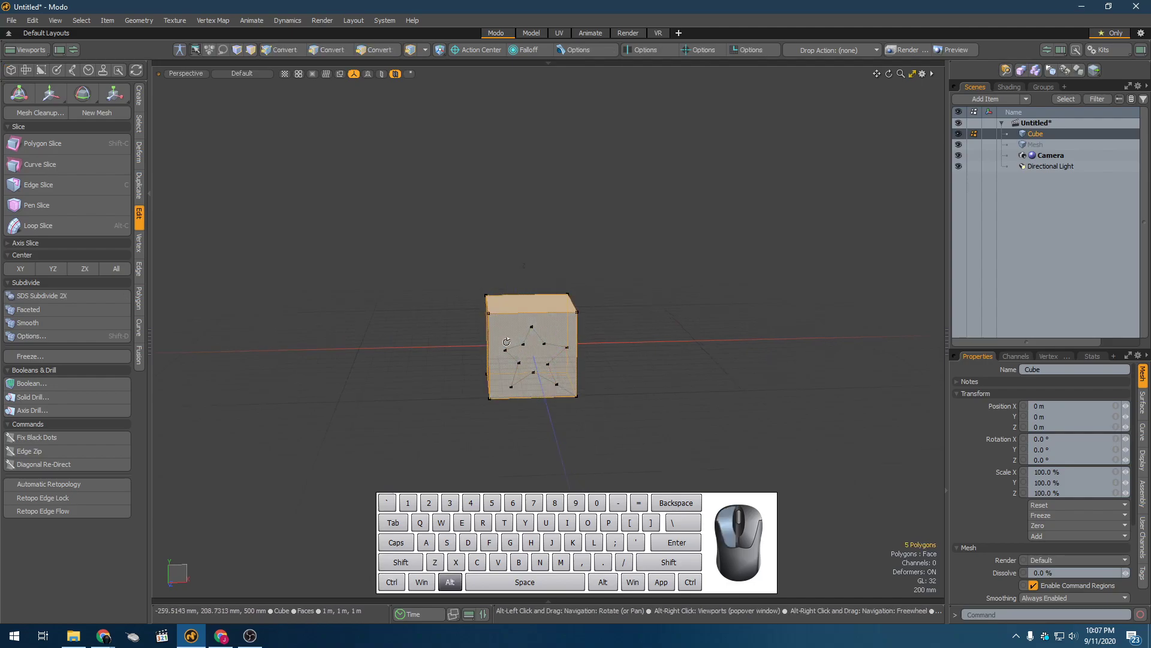
{"action": "scroll", "coordinate": [521, 354], "scroll_direction": "up", "scroll_amount": 5, "text": "alt"}
{"action": "key", "text": "2"}
{"action": "double_click", "coordinate": [521, 330]}
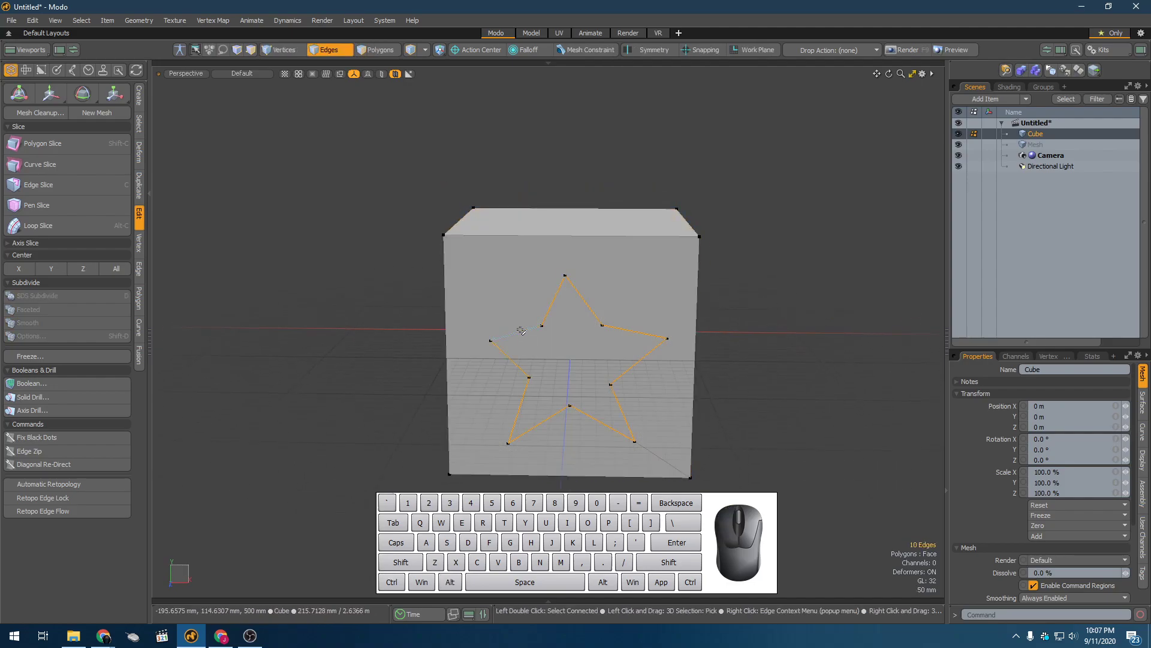
{"action": "left_click_drag", "start_coordinate": [521, 331], "coordinate": [529, 293], "text": "alt"}
{"action": "scroll", "coordinate": [529, 294], "scroll_direction": "down", "scroll_amount": 4, "text": "alt"}
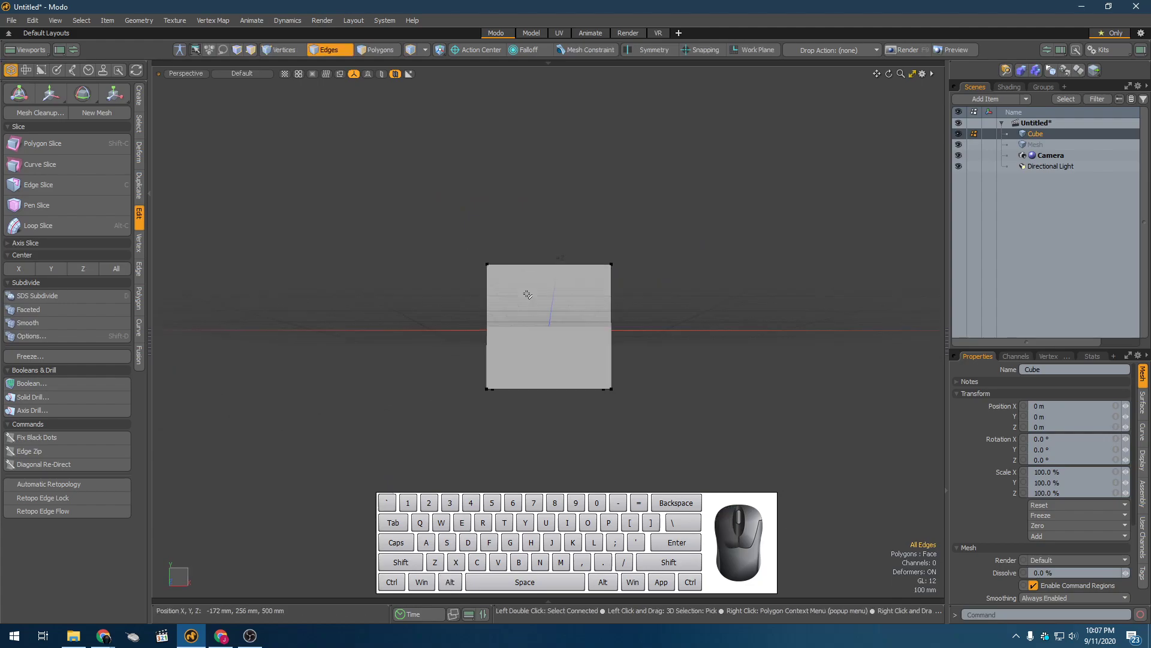
Start a star-shaped Pen Slice across the plain cube's front face, placing the points of the star's upper half
{"action": "scroll", "coordinate": [555, 362], "scroll_direction": "up", "scroll_amount": 2, "text": "alt"}
{"action": "left_click_drag", "start_coordinate": [555, 363], "coordinate": [559, 353], "text": "alt"}
{"action": "left_click_drag", "start_coordinate": [559, 353], "coordinate": [537, 362], "text": "alt+shift"}
{"action": "left_click", "coordinate": [75, 213]}
{"action": "left_click_drag", "start_coordinate": [324, 303], "coordinate": [332, 321], "text": "alt"}
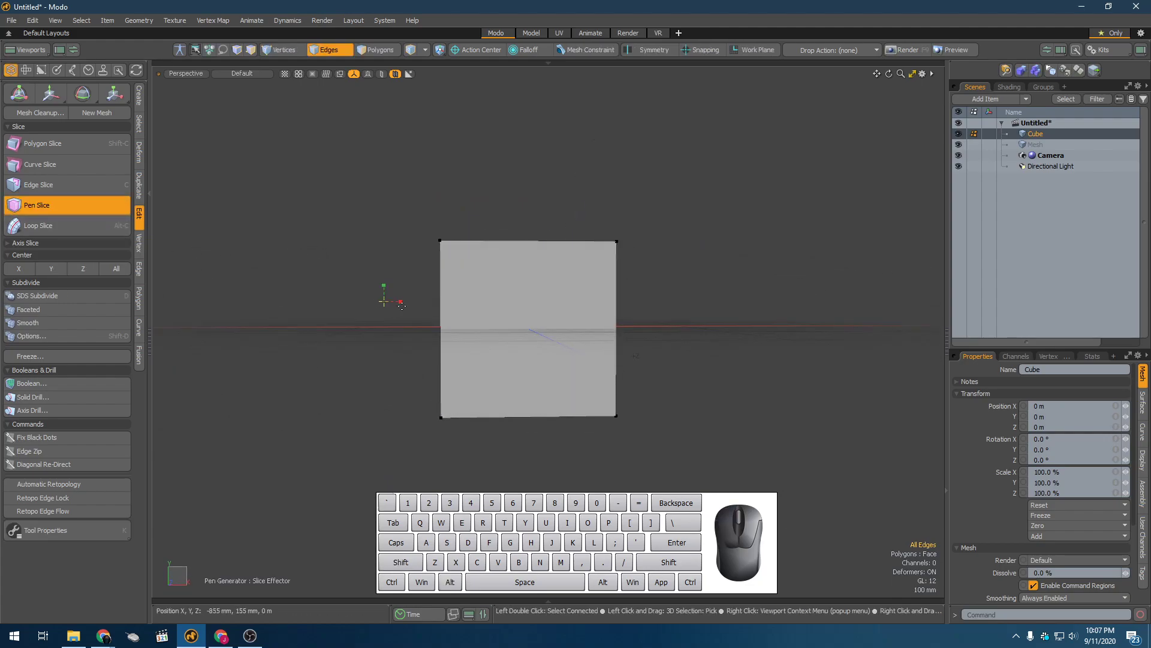
{"action": "left_click", "coordinate": [495, 306]}
{"action": "left_click_drag", "start_coordinate": [489, 300], "coordinate": [505, 303]}
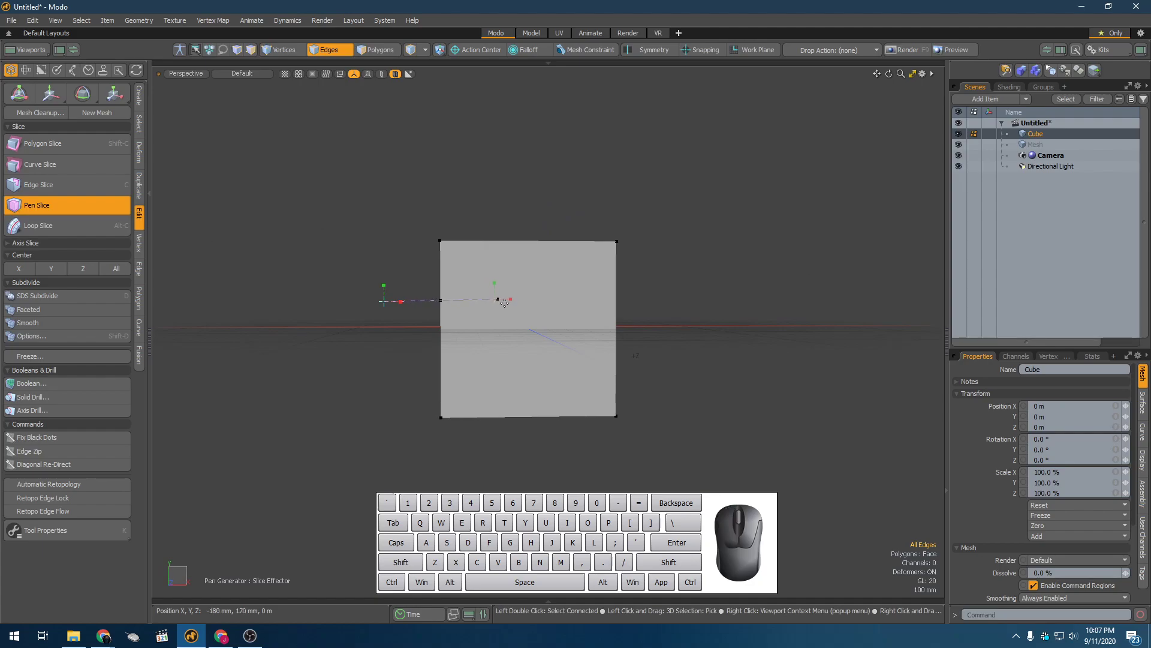
{"action": "left_click", "coordinate": [563, 301]}
{"action": "left_click", "coordinate": [641, 300]}
Place the lower points and inner corners of the Pen Slice star, finish the cut and switch to polygon selection
{"action": "left_click", "coordinate": [568, 350]}
{"action": "left_click", "coordinate": [600, 424]}
{"action": "left_click", "coordinate": [532, 363]}
{"action": "left_click", "coordinate": [470, 423]}
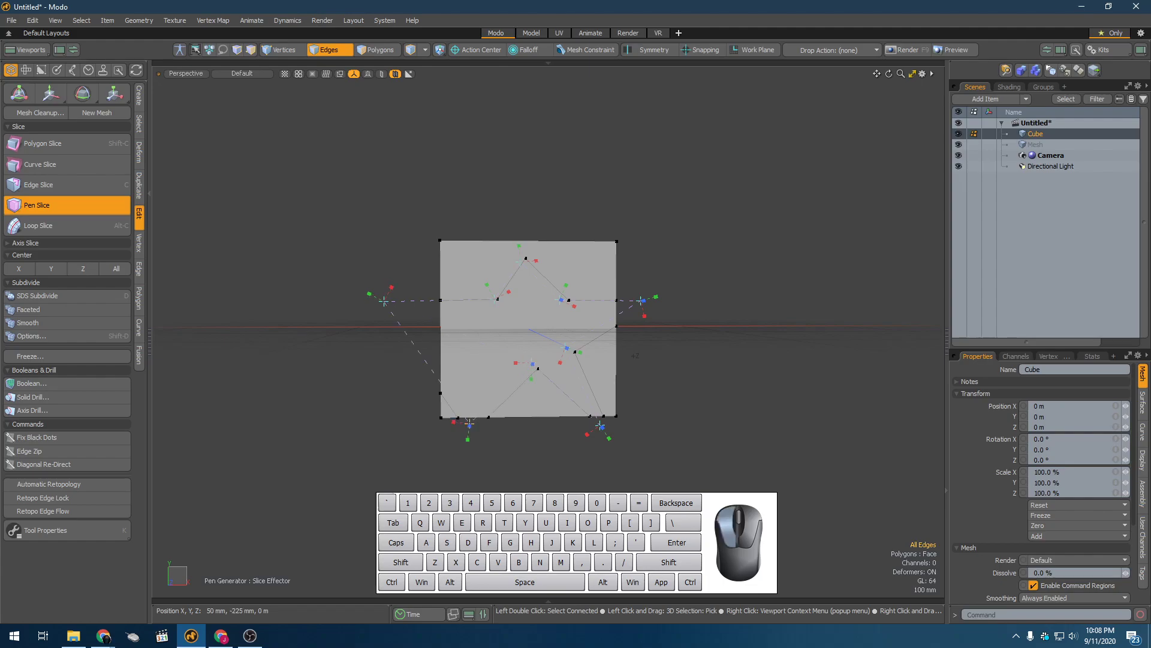
{"action": "left_click", "coordinate": [508, 342]}
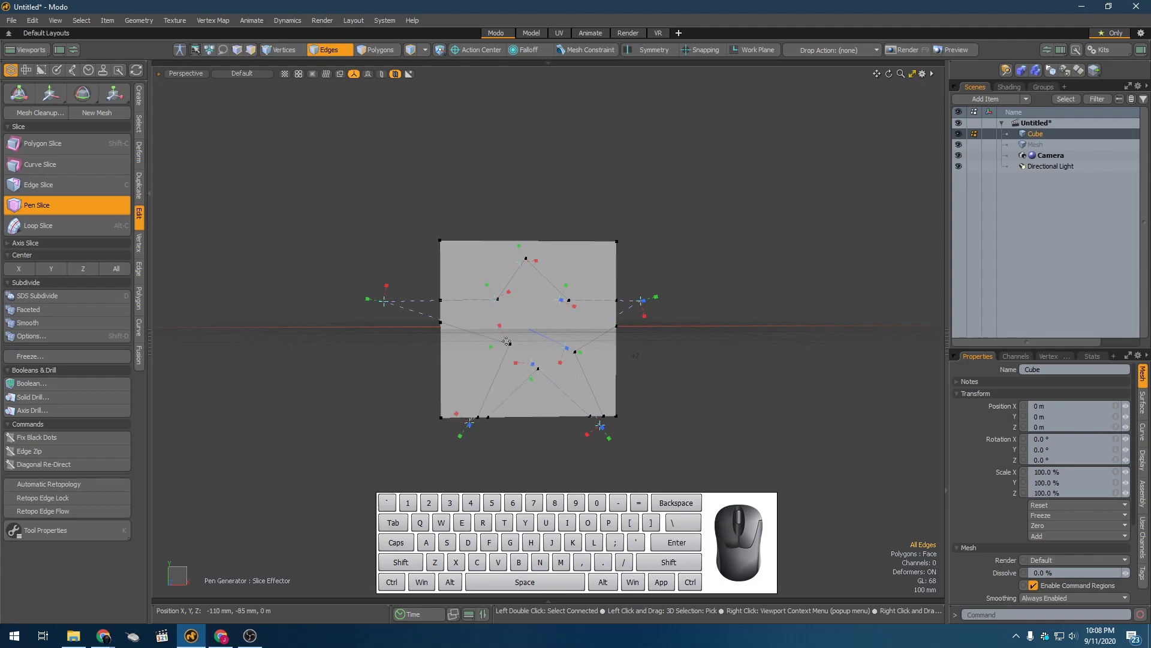
{"action": "left_click_drag", "start_coordinate": [603, 342], "coordinate": [520, 350], "text": "alt"}
{"action": "key", "text": "space"}
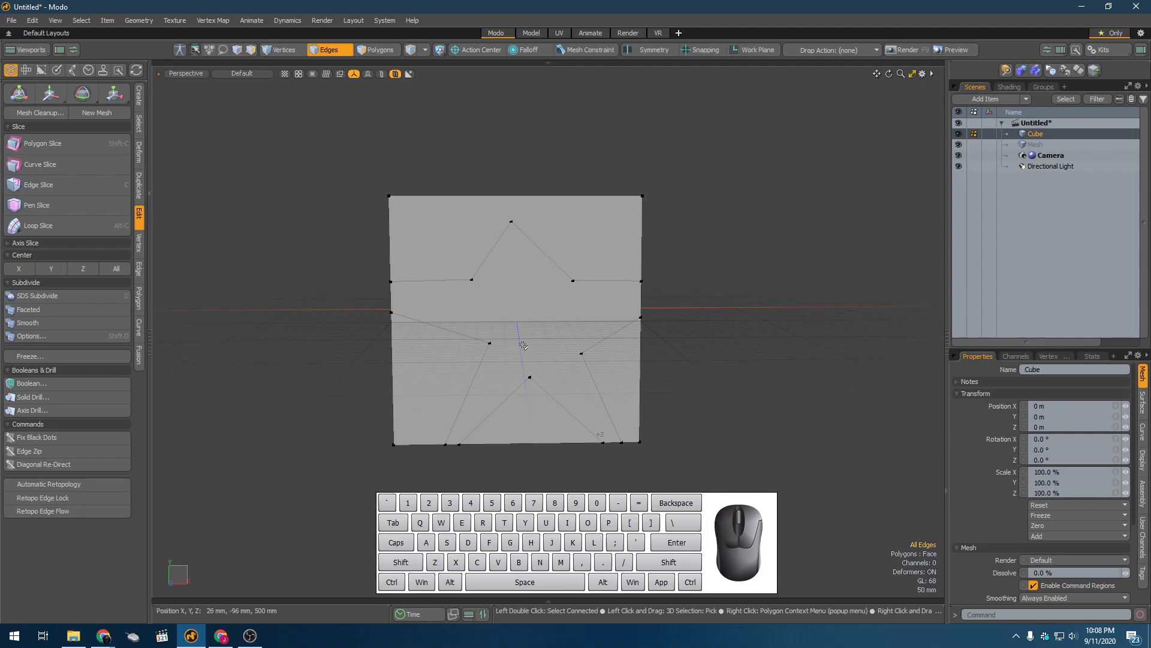
{"action": "key", "text": "space"}
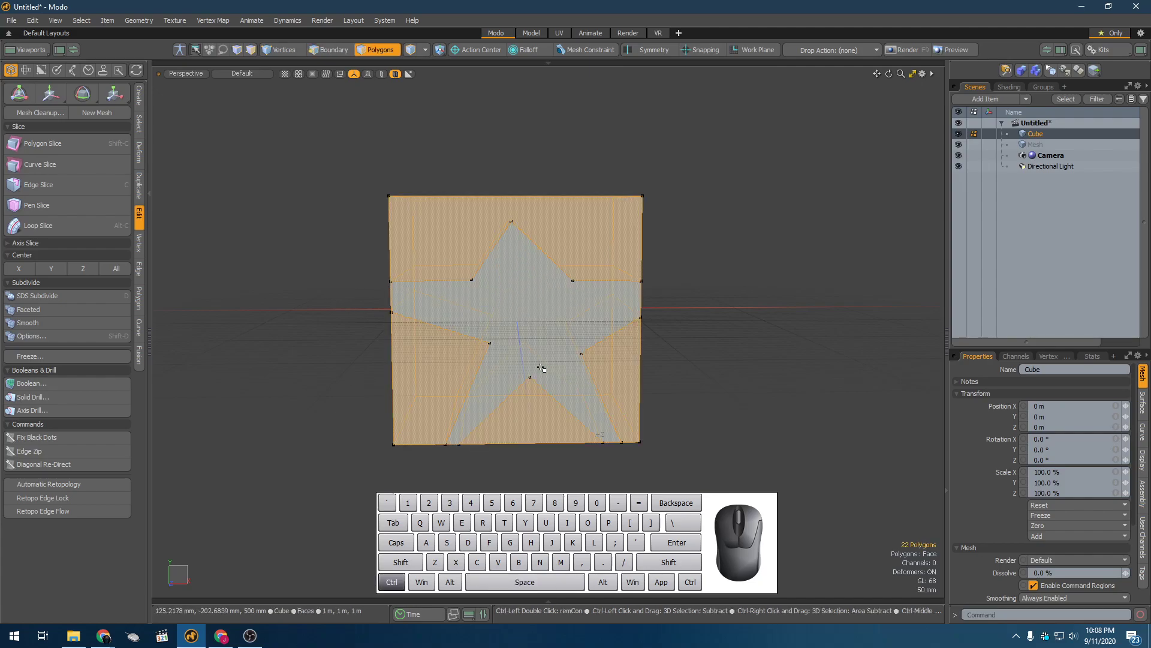
Close the cube scene without saving and add a default cylinder to the empty scene
{"action": "key", "text": "ctrl+w"}
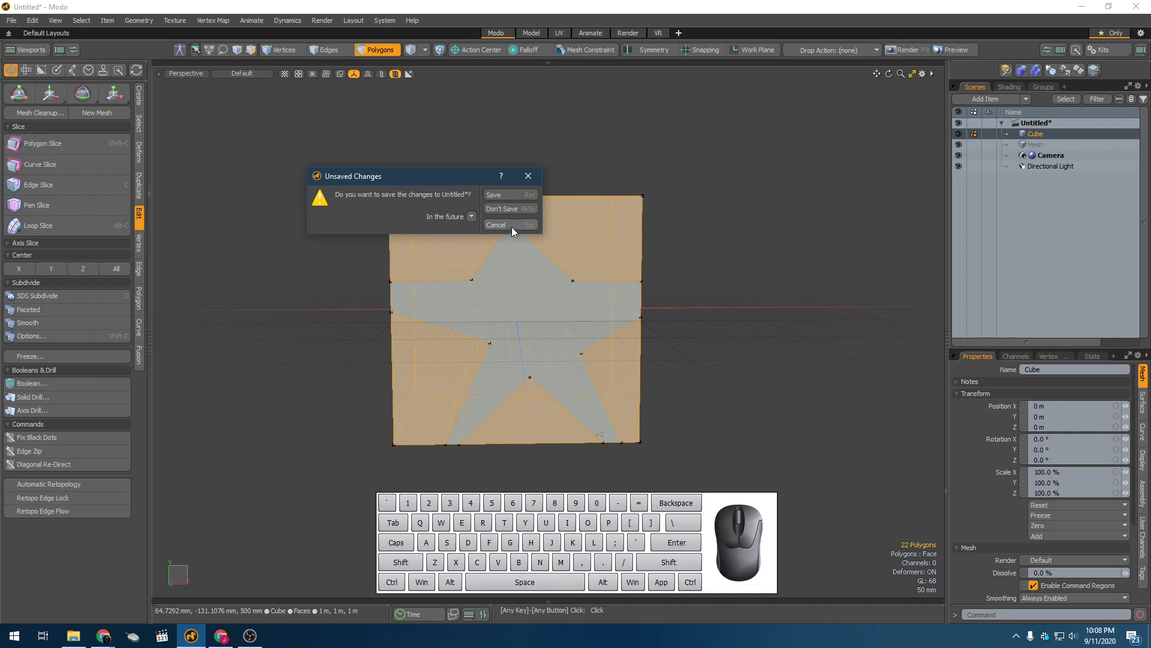
{"action": "left_click", "coordinate": [508, 209]}
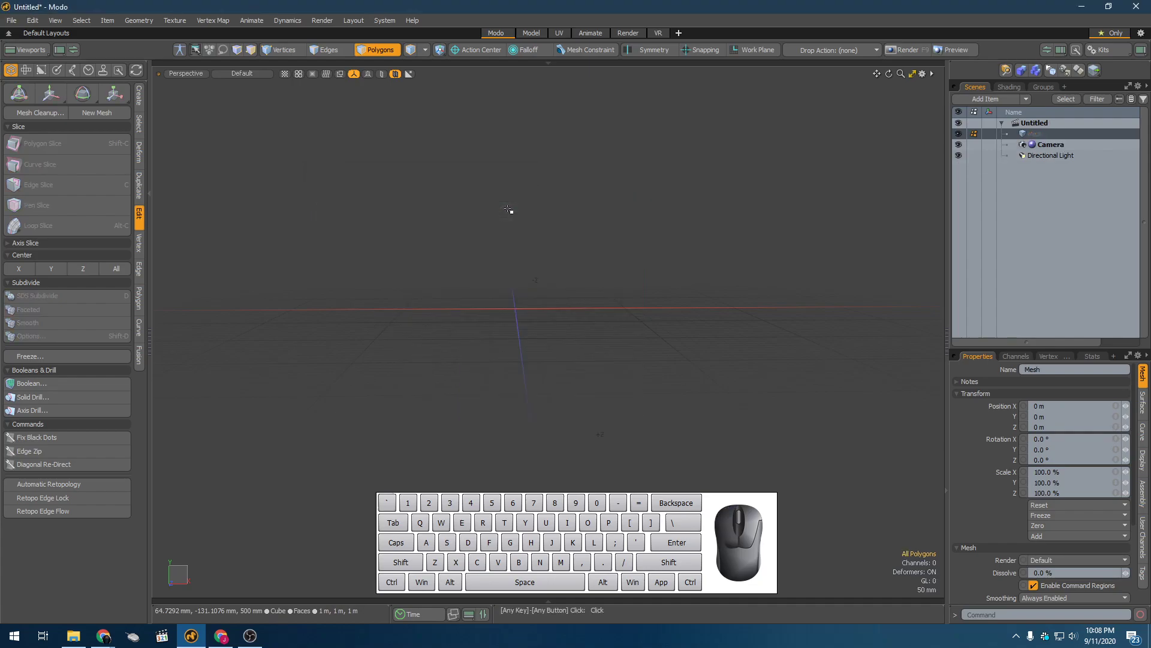
{"action": "key", "text": "F2"}
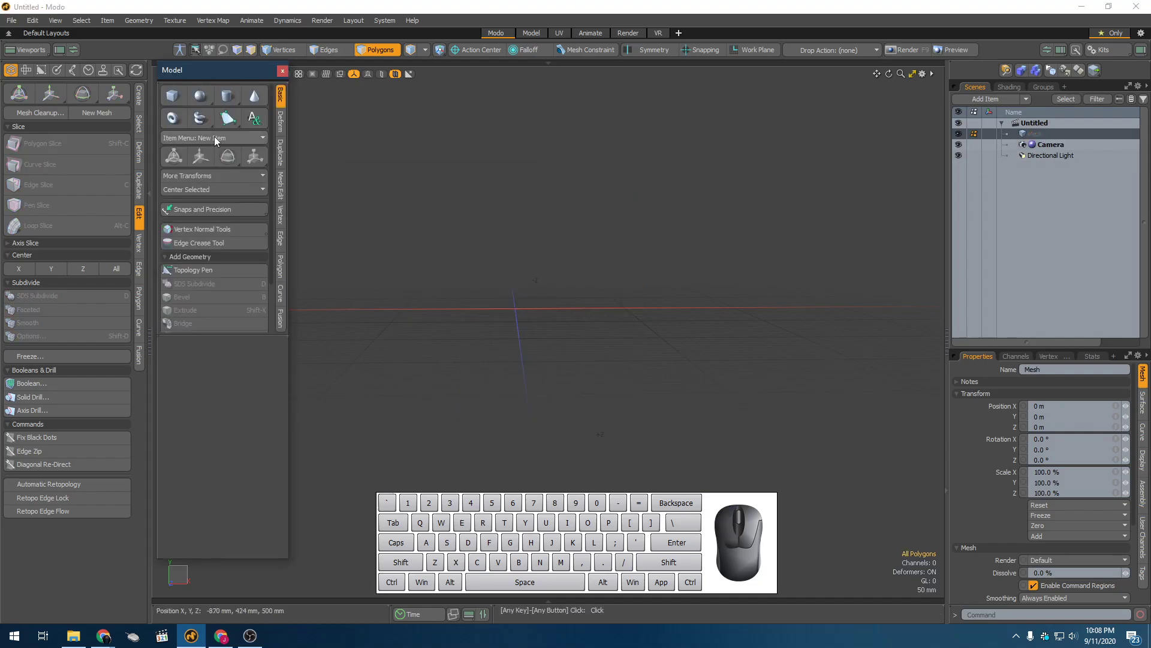
{"action": "left_click", "coordinate": [227, 95], "text": "shift"}
{"action": "mouse_move", "coordinate": [424, 200]}
{"action": "left_mouse_down", "text": "alt"}
{"action": "mouse_move", "coordinate": [447, 255]}
{"action": "mouse_move", "coordinate": [443, 210]}
{"action": "left_mouse_up", "text": "alt"}
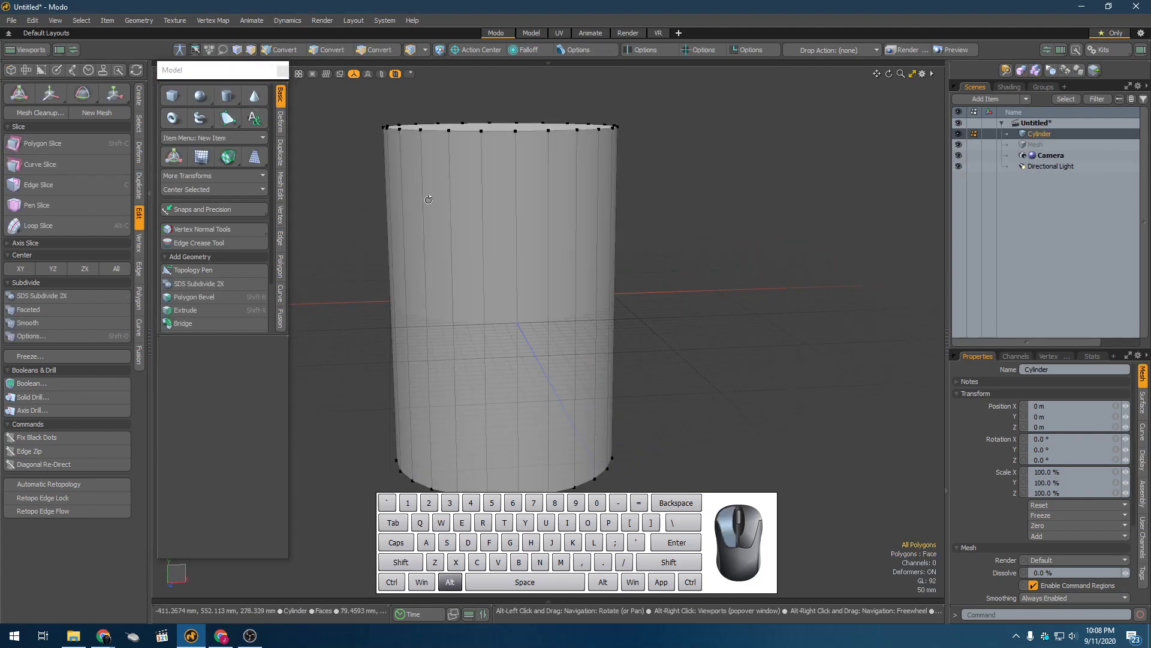
{"action": "left_click", "coordinate": [284, 73]}
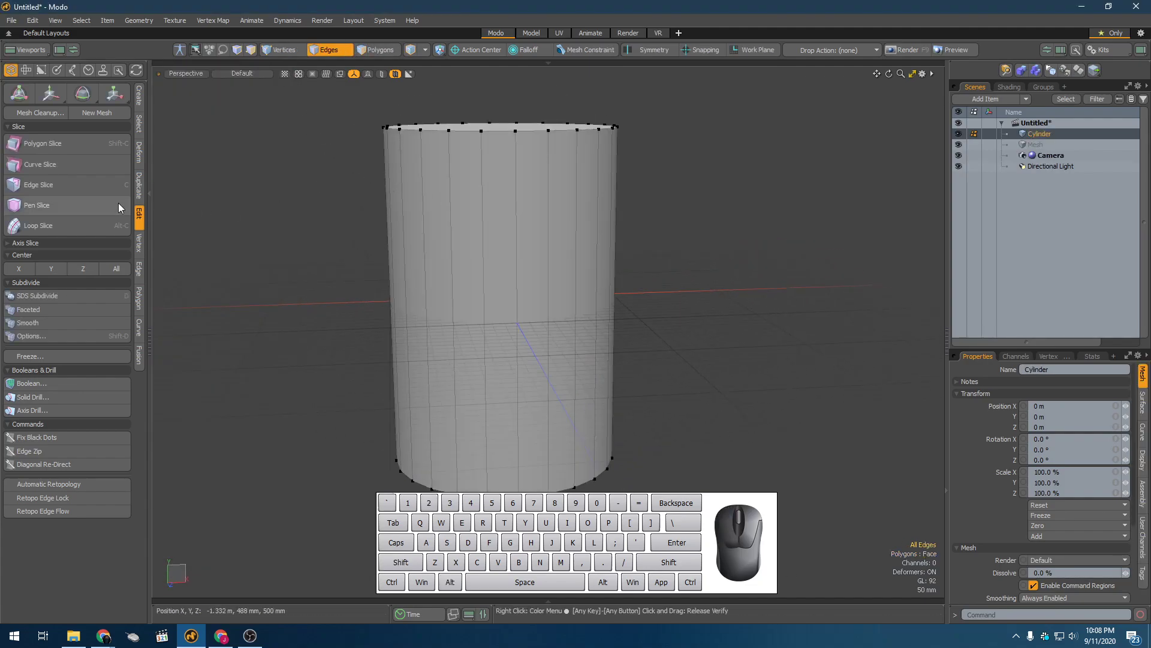
{"action": "mouse_move", "coordinate": [401, 263]}
{"action": "left_mouse_down", "text": "alt"}
{"action": "mouse_move", "coordinate": [401, 244]}
{"action": "mouse_move", "coordinate": [459, 282]}
{"action": "mouse_move", "coordinate": [618, 301]}
{"action": "left_mouse_up", "text": "alt"}
{"action": "key", "text": "3"}
{"action": "key", "text": "2"}
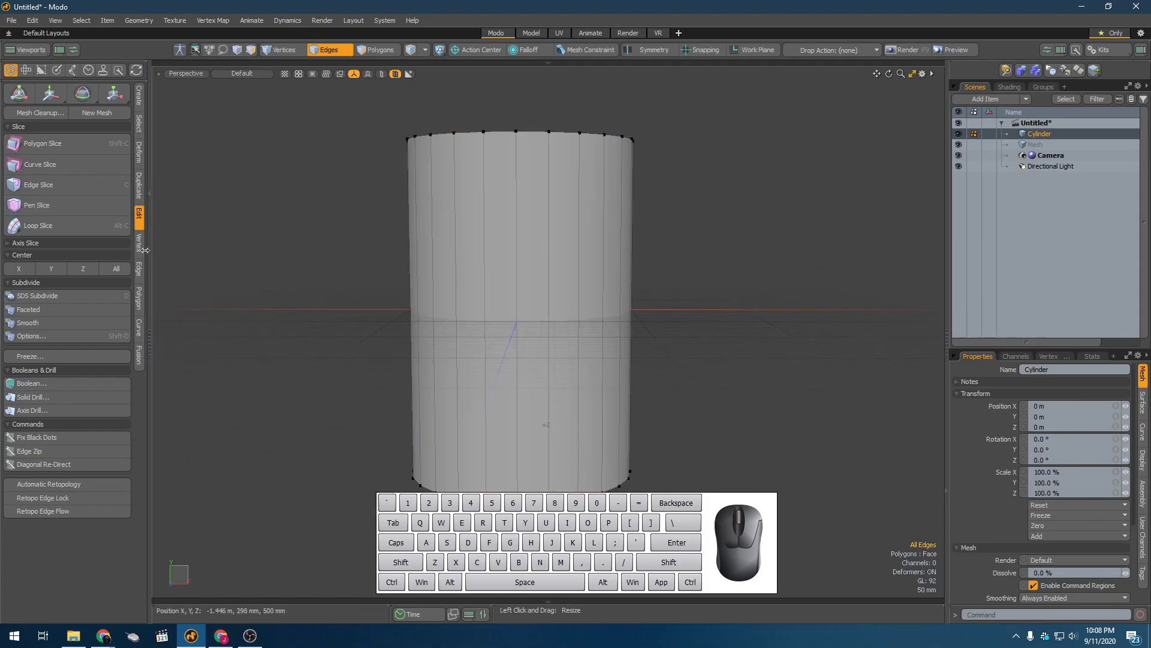
{"action": "left_click", "coordinate": [139, 277]}
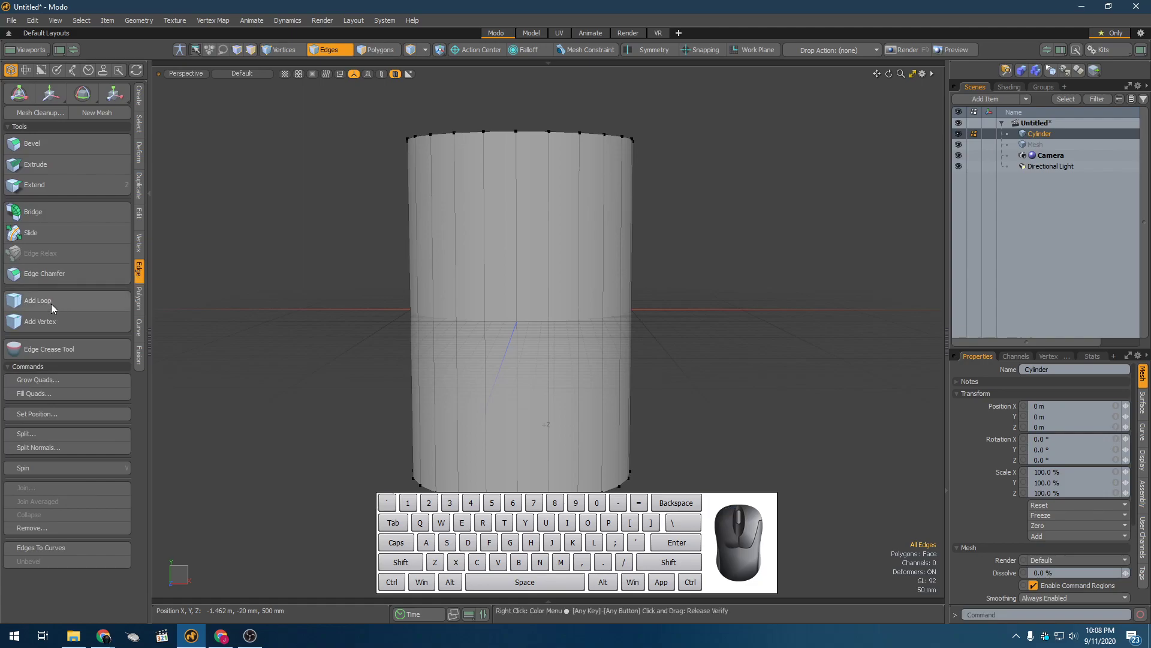
{"action": "left_click", "coordinate": [52, 302]}
{"action": "left_click_drag", "start_coordinate": [496, 334], "coordinate": [569, 293], "text": "alt"}
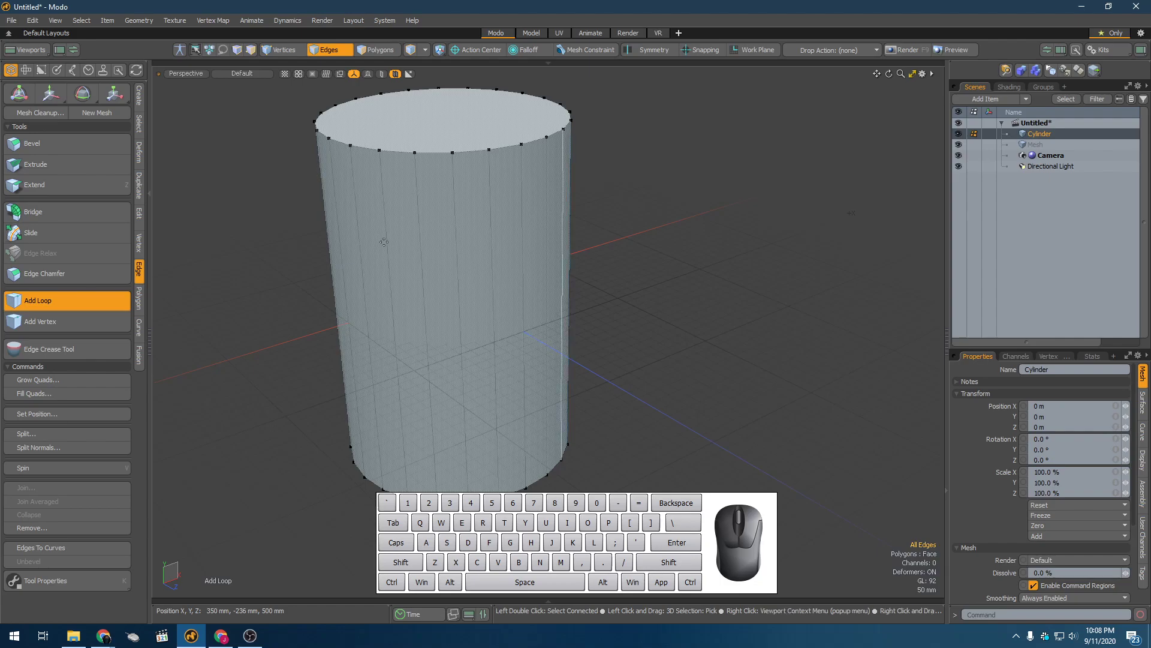
Cut a horizontal loop around the cylinder with Loop Slice from one vertical edge and slide it to 70%
{"action": "left_click", "coordinate": [141, 217]}
{"action": "left_click_drag", "start_coordinate": [329, 277], "coordinate": [234, 251], "text": "alt"}
{"action": "left_click", "coordinate": [481, 258]}
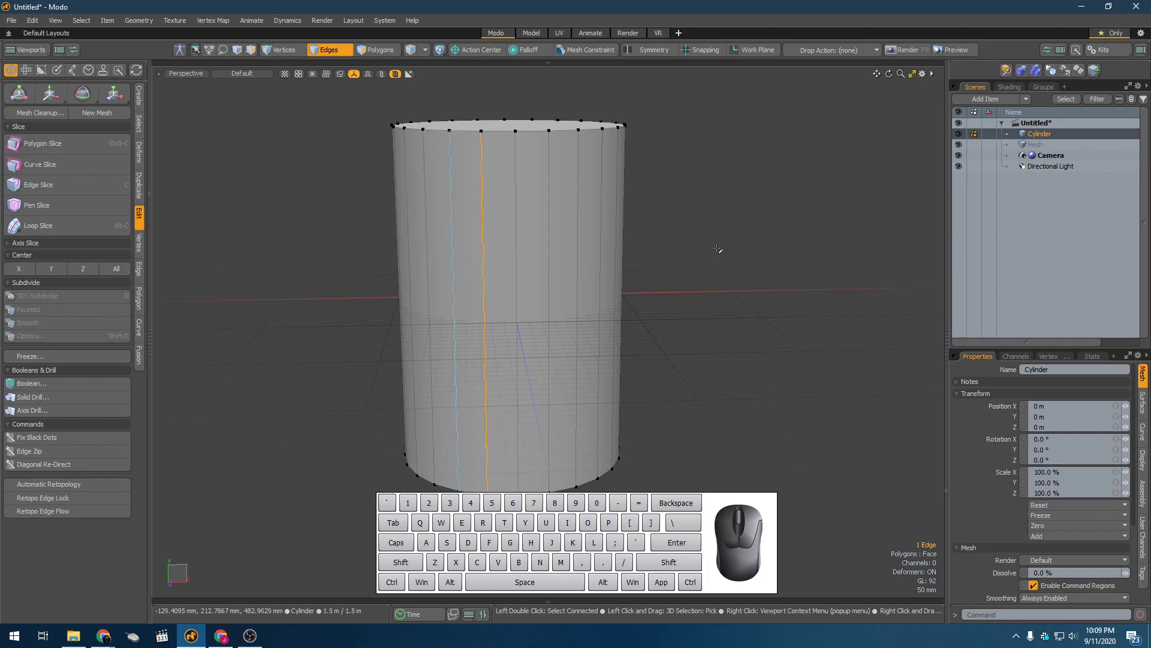
{"action": "left_click", "coordinate": [38, 225]}
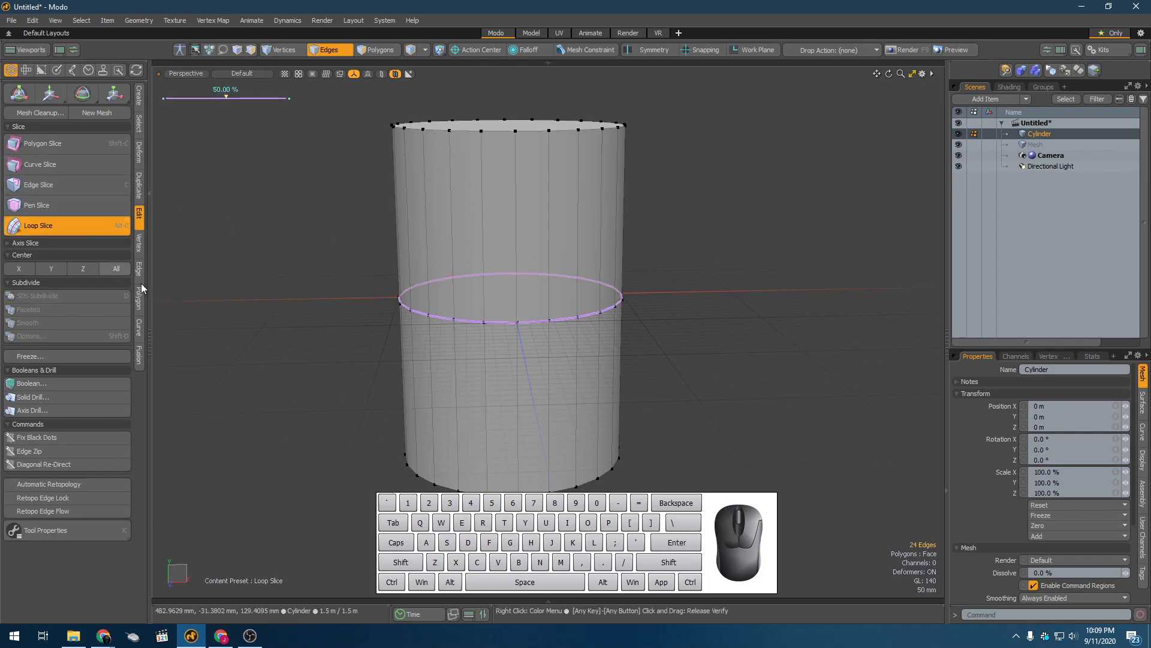
{"action": "left_click_drag", "start_coordinate": [489, 326], "coordinate": [457, 326]}
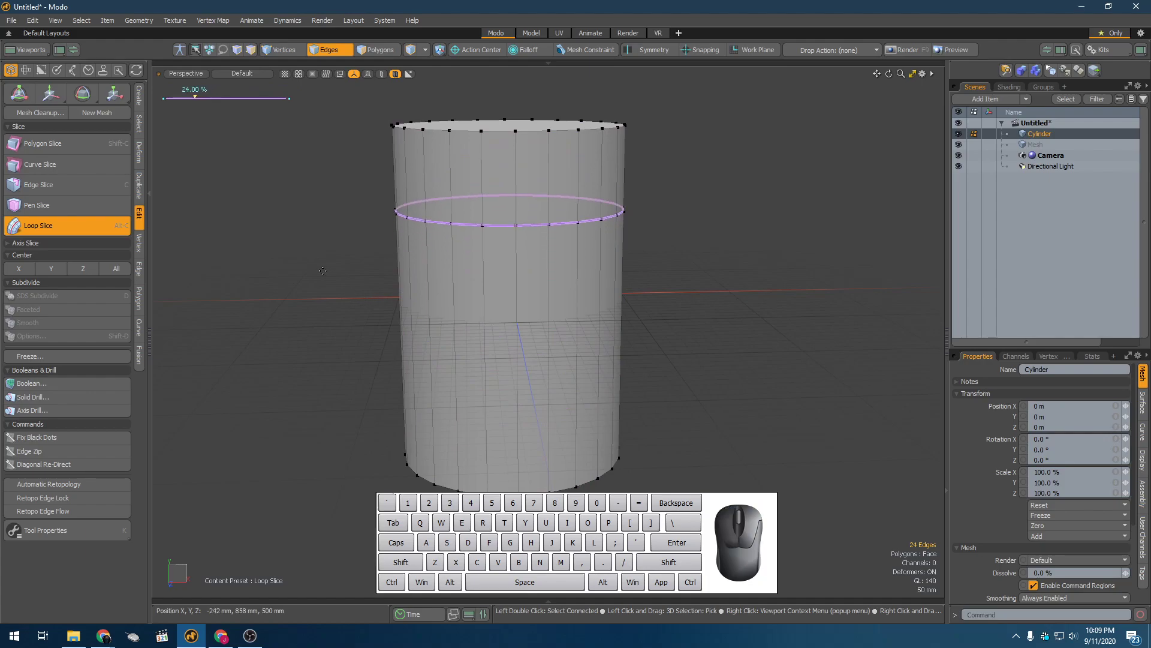
{"action": "left_click_drag", "start_coordinate": [196, 100], "coordinate": [250, 99]}
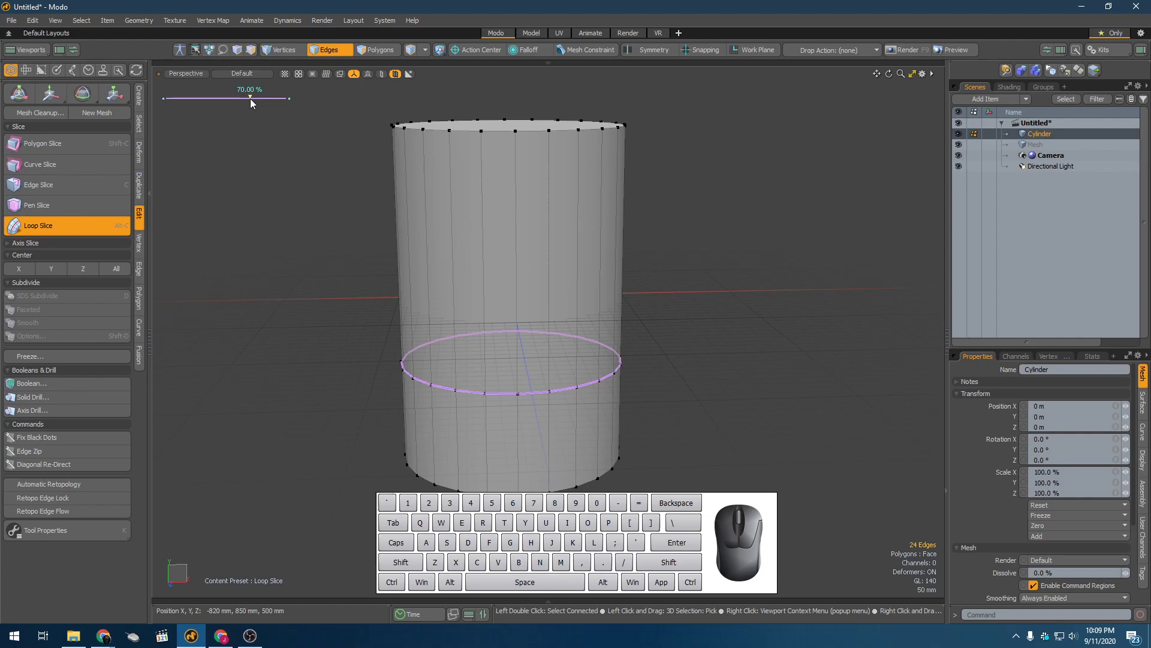
Set the Loop Slice count to 5 on the cylinder
{"action": "key", "text": "k"}
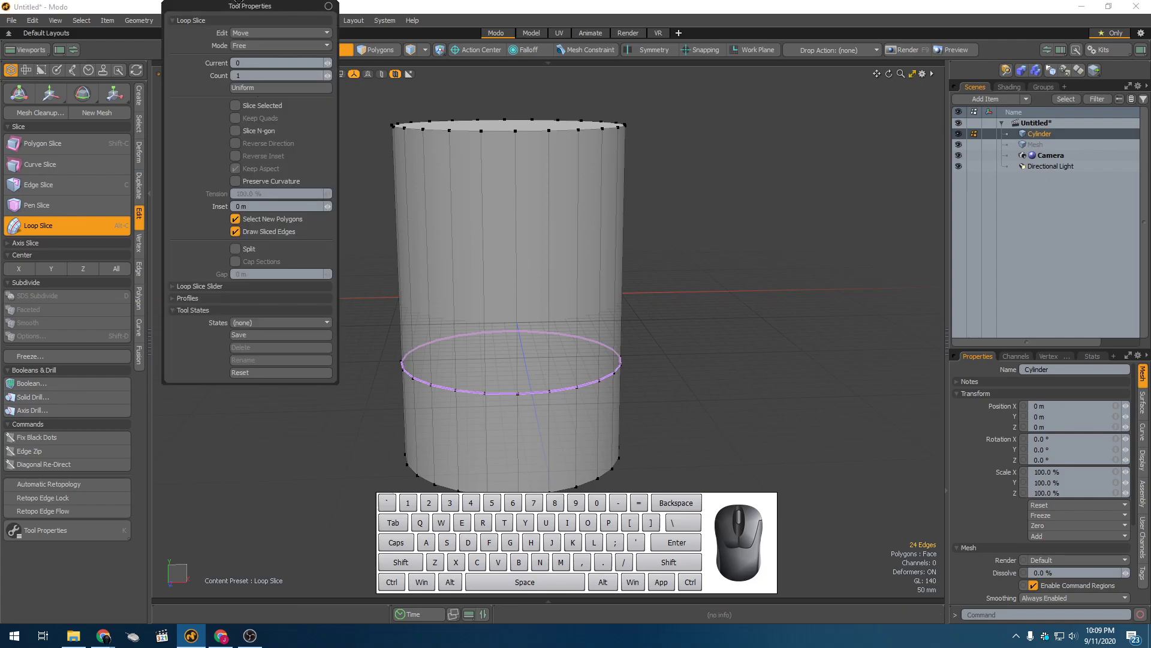
{"action": "left_click_drag", "start_coordinate": [168, 171], "coordinate": [145, 171]}
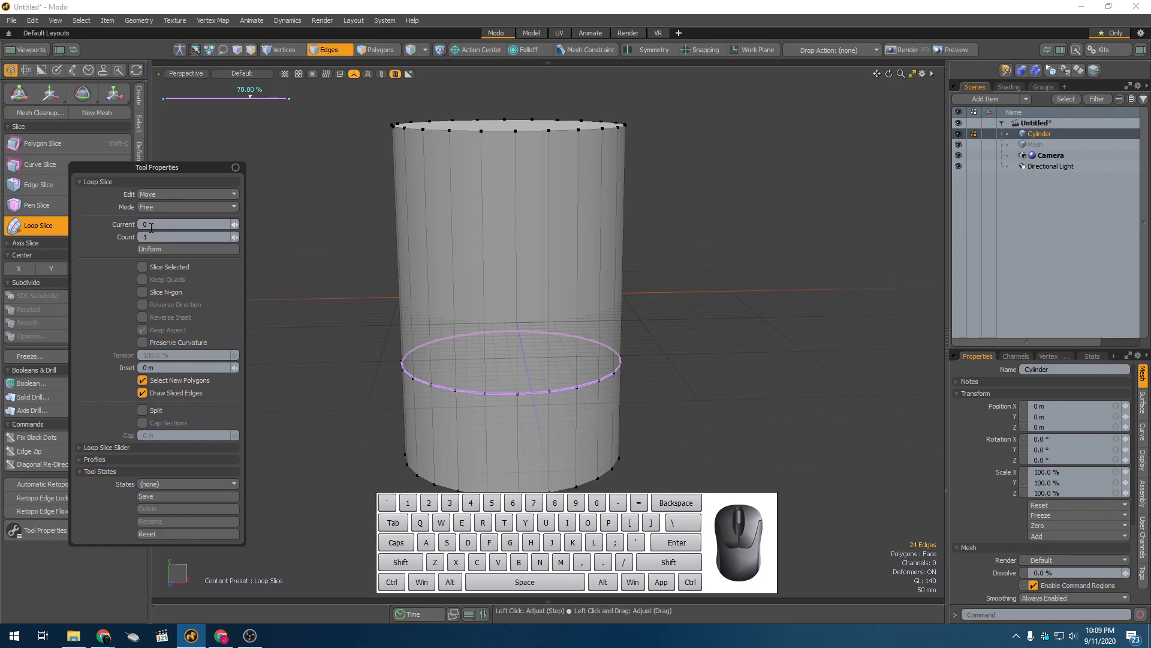
{"action": "left_click", "coordinate": [236, 238]}
{"action": "left_click", "coordinate": [236, 237]}
{"action": "left_click", "coordinate": [236, 237]}
{"action": "left_click", "coordinate": [236, 237]}
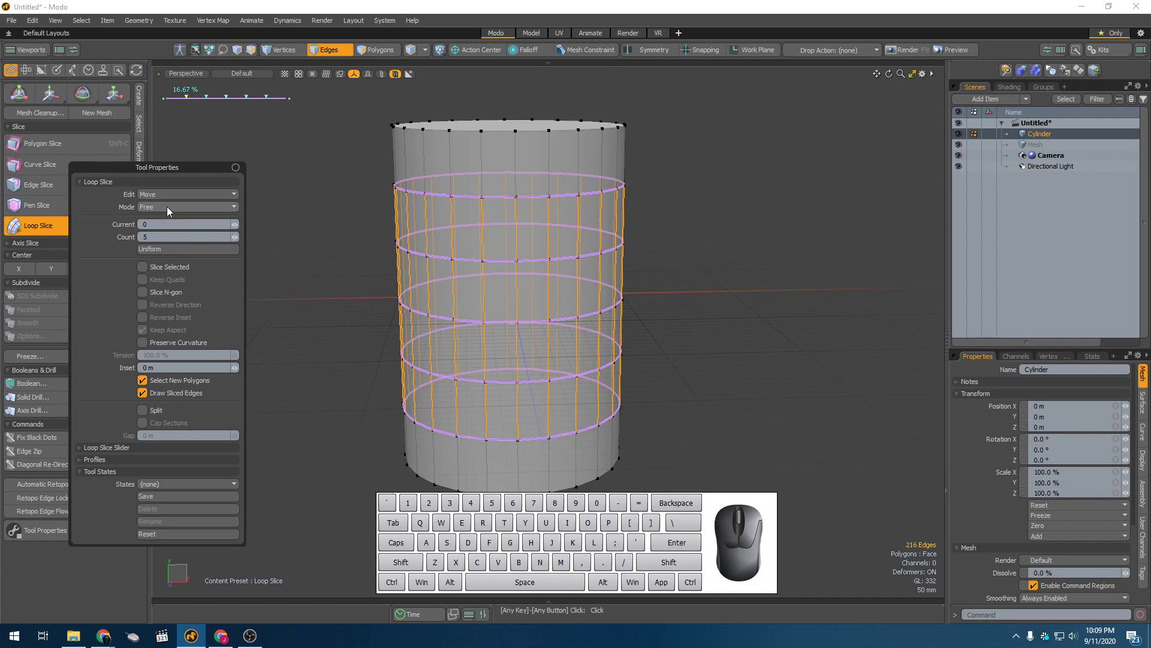
{"action": "left_click", "coordinate": [153, 209]}
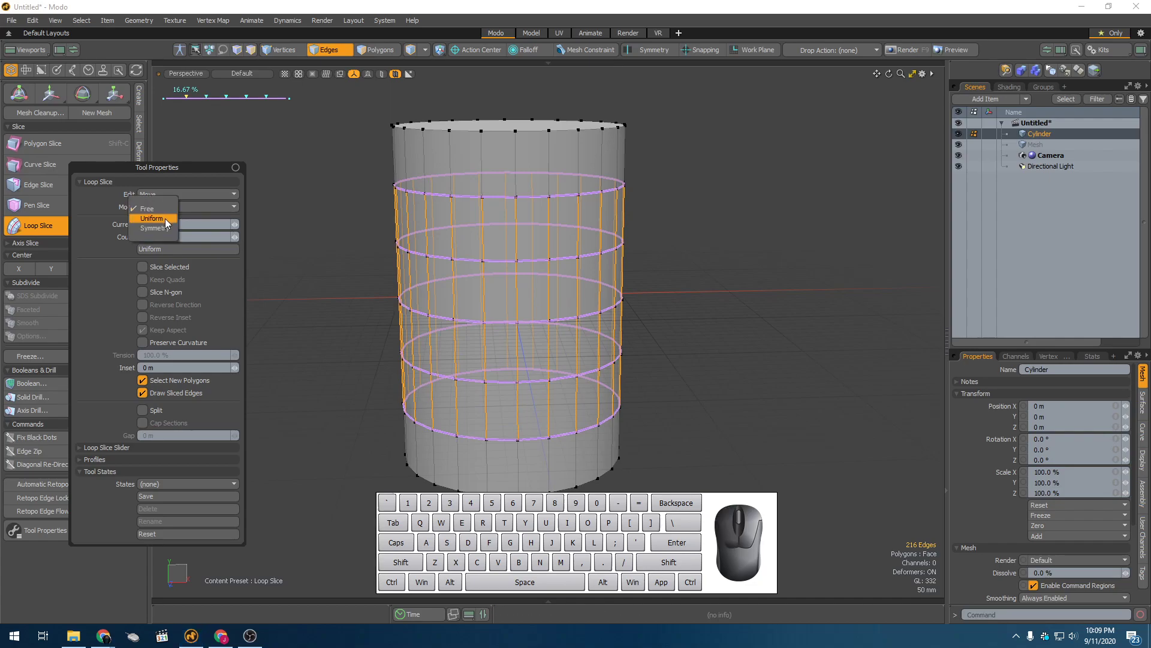
{"action": "left_click", "coordinate": [165, 206]}
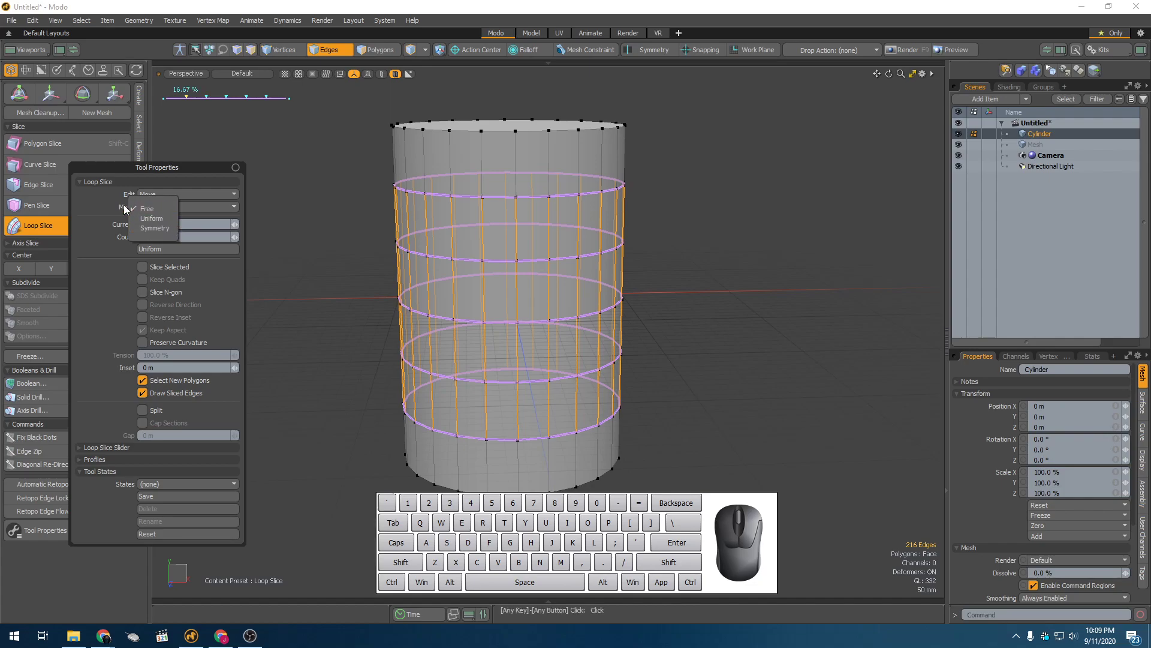
{"action": "left_click", "coordinate": [210, 100]}
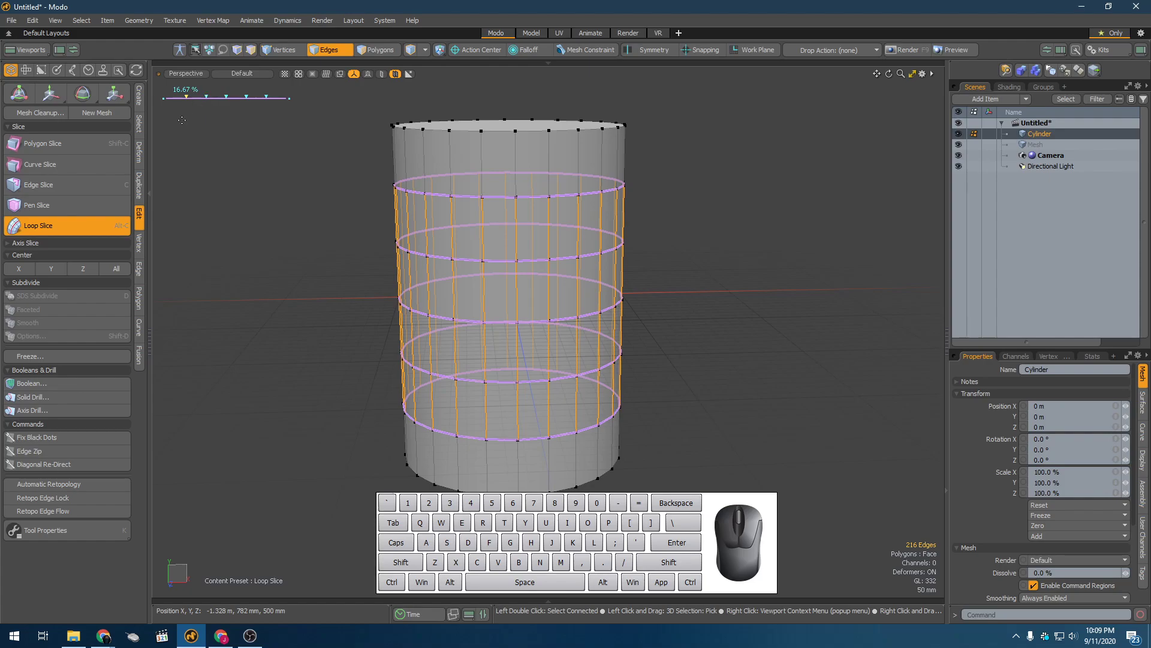
Keep the Loop Slice properties open and bunch the five free loops in the cylinder's upper half, the last at 48.5%
{"action": "key", "text": "k"}
{"action": "left_click_drag", "start_coordinate": [214, 6], "coordinate": [119, 219]}
{"action": "left_click", "coordinate": [164, 220]}
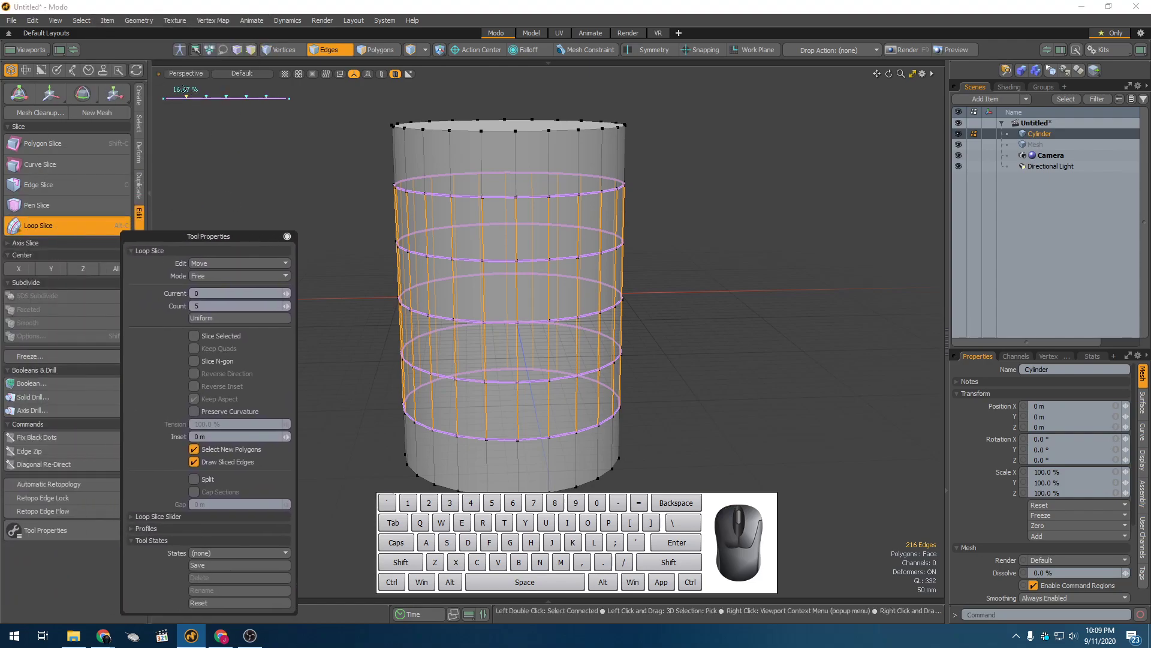
{"action": "mouse_move", "coordinate": [187, 98]}
{"action": "left_mouse_down"}
{"action": "mouse_move", "coordinate": [252, 98]}
{"action": "mouse_move", "coordinate": [224, 99]}
{"action": "left_mouse_up"}
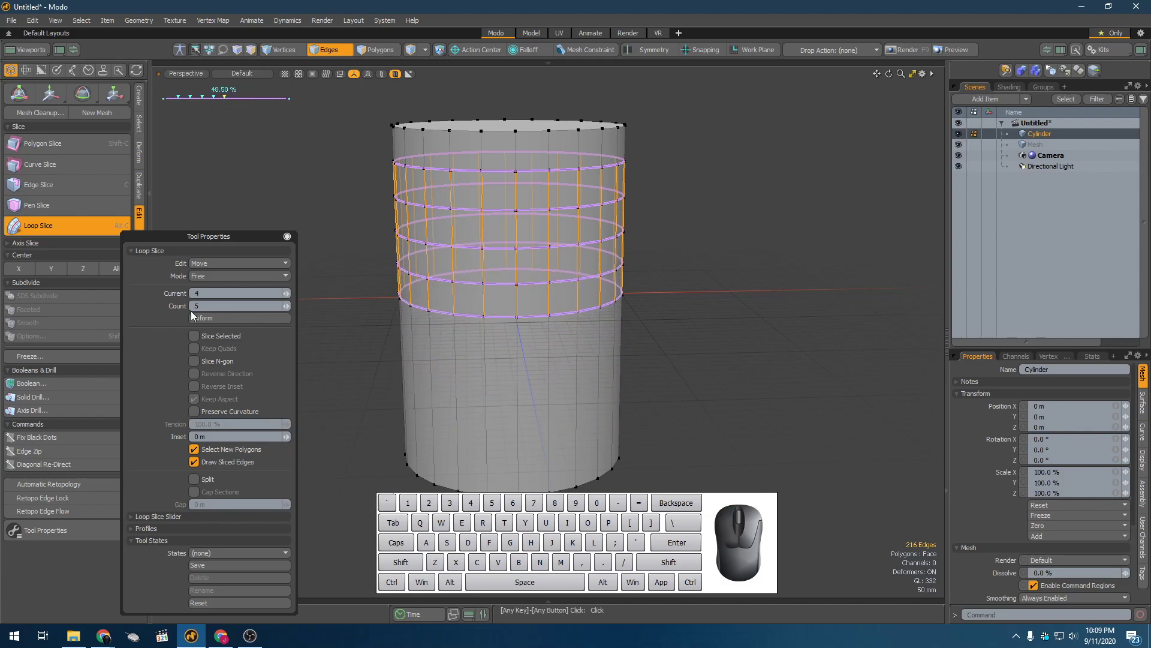
Set the Loop Slice mode to Uniform and try to slide individual loops
{"action": "left_click", "coordinate": [222, 275]}
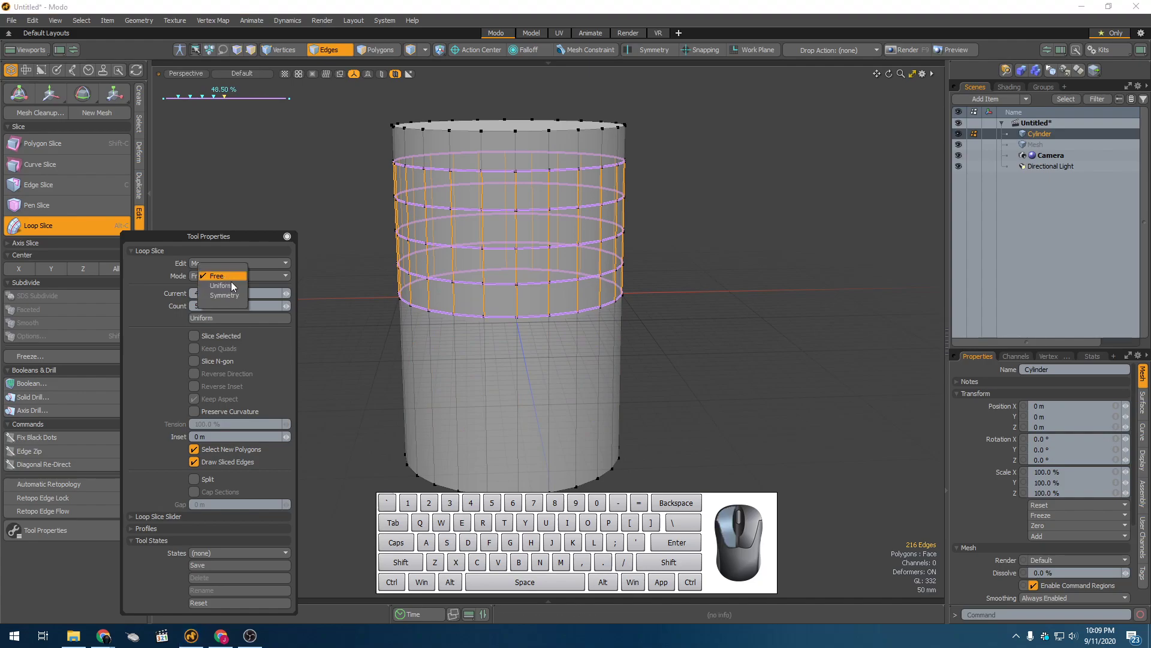
{"action": "left_click", "coordinate": [238, 287]}
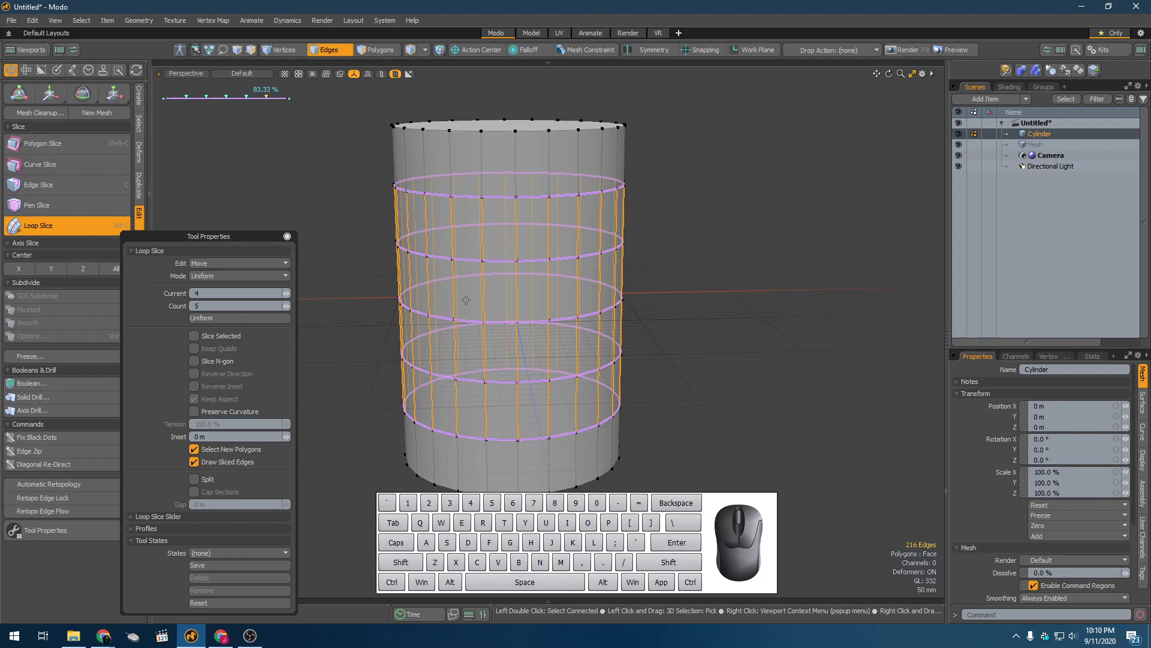
{"action": "left_click_drag", "start_coordinate": [267, 98], "coordinate": [243, 101]}
{"action": "left_click", "coordinate": [248, 98]}
Set the Loop Slice mode to Symmetry and spread the outer loops toward the cylinder's ends
{"action": "left_click", "coordinate": [234, 277]}
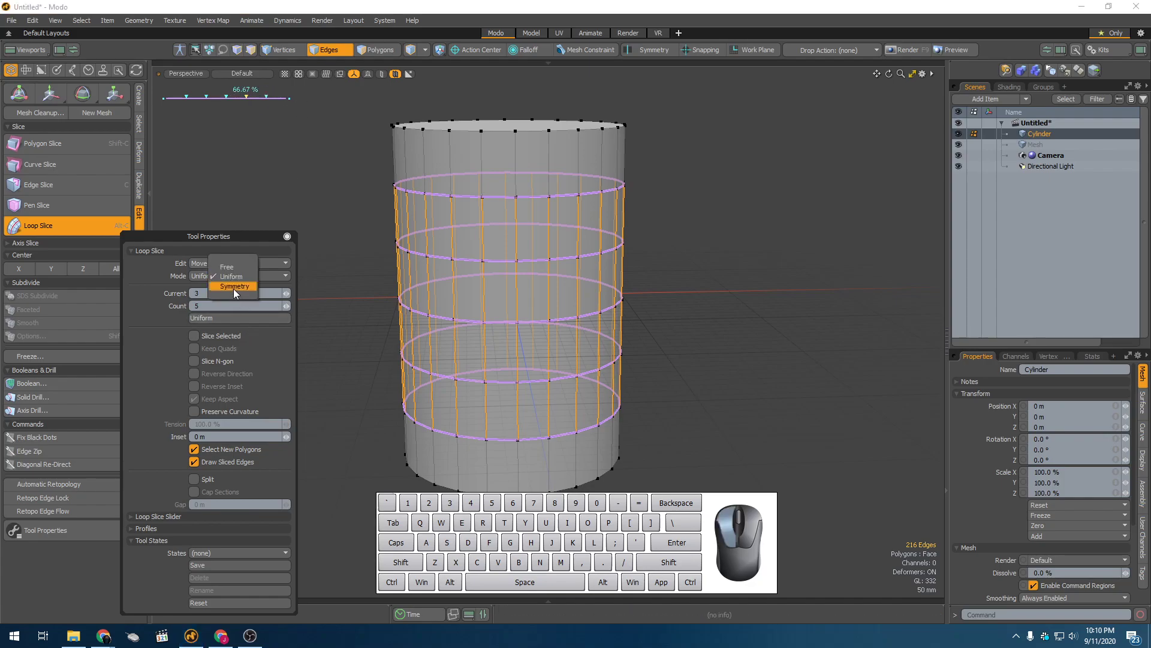
{"action": "left_click", "coordinate": [234, 288]}
{"action": "mouse_move", "coordinate": [267, 98]}
{"action": "left_mouse_down"}
{"action": "mouse_move", "coordinate": [277, 98]}
{"action": "mouse_move", "coordinate": [226, 97]}
{"action": "left_mouse_up"}
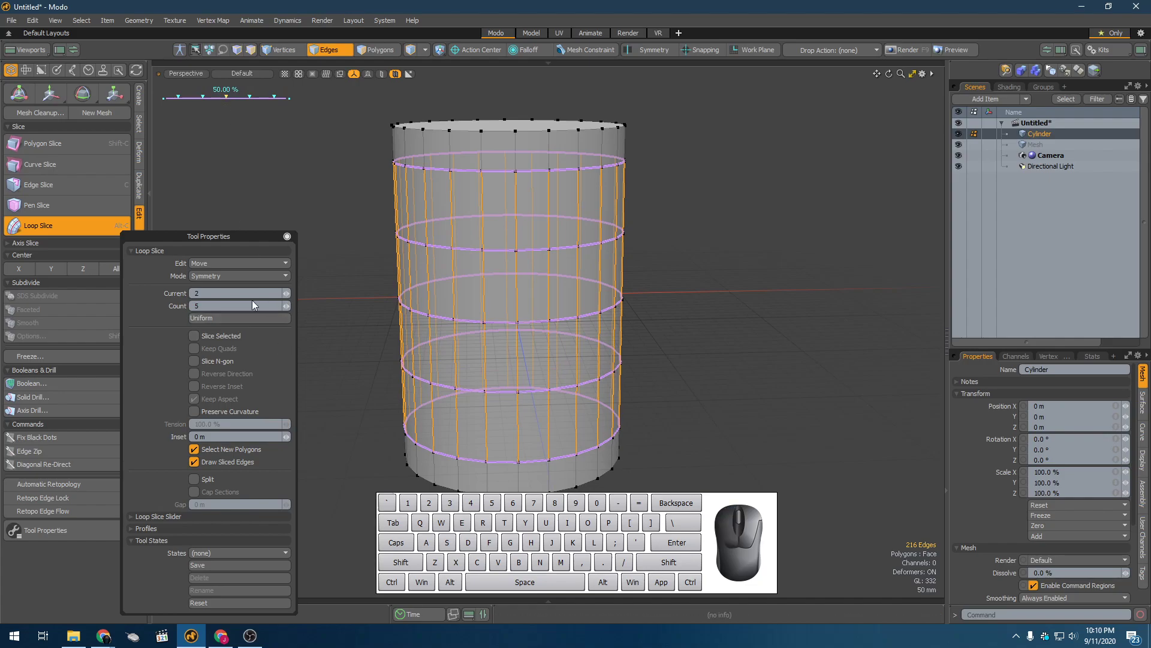
Set the Loop Slice count to 6 and slide the cylinder's topmost symmetric loop to 9%
{"action": "left_click", "coordinate": [286, 307]}
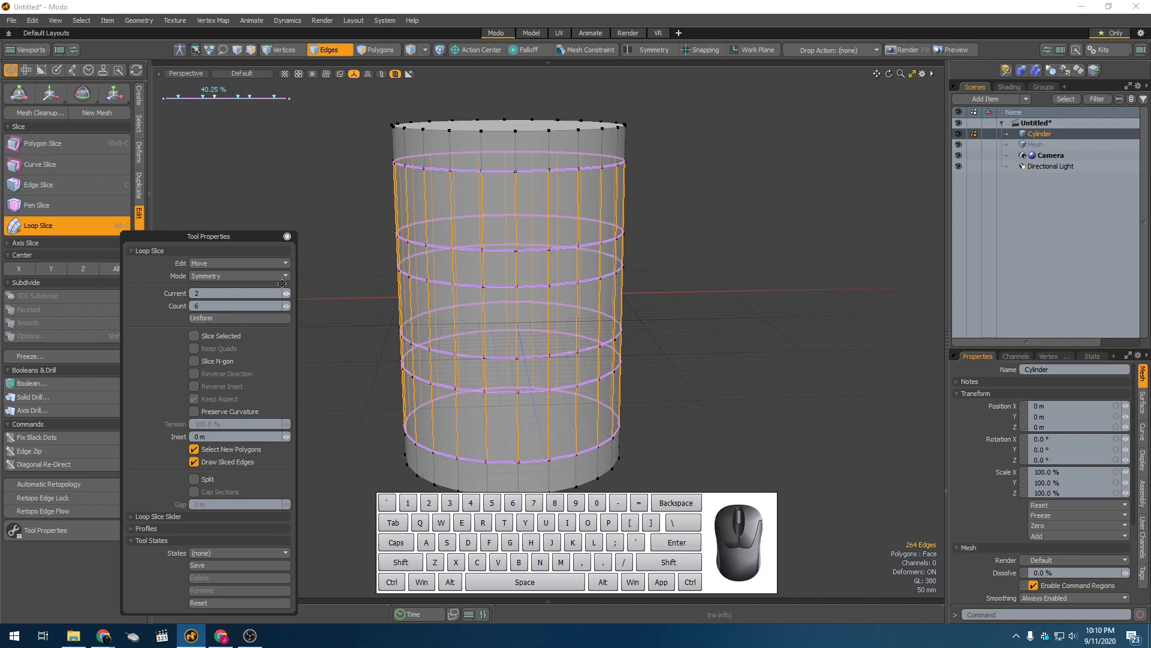
{"action": "left_click_drag", "start_coordinate": [226, 98], "coordinate": [170, 98]}
{"action": "scroll", "coordinate": [364, 274], "scroll_direction": "down", "scroll_amount": 2}
{"action": "mouse_move", "coordinate": [460, 297]}
{"action": "left_mouse_down", "text": "alt"}
{"action": "mouse_move", "coordinate": [380, 324]}
{"action": "mouse_move", "coordinate": [457, 304]}
{"action": "left_mouse_up", "text": "alt"}
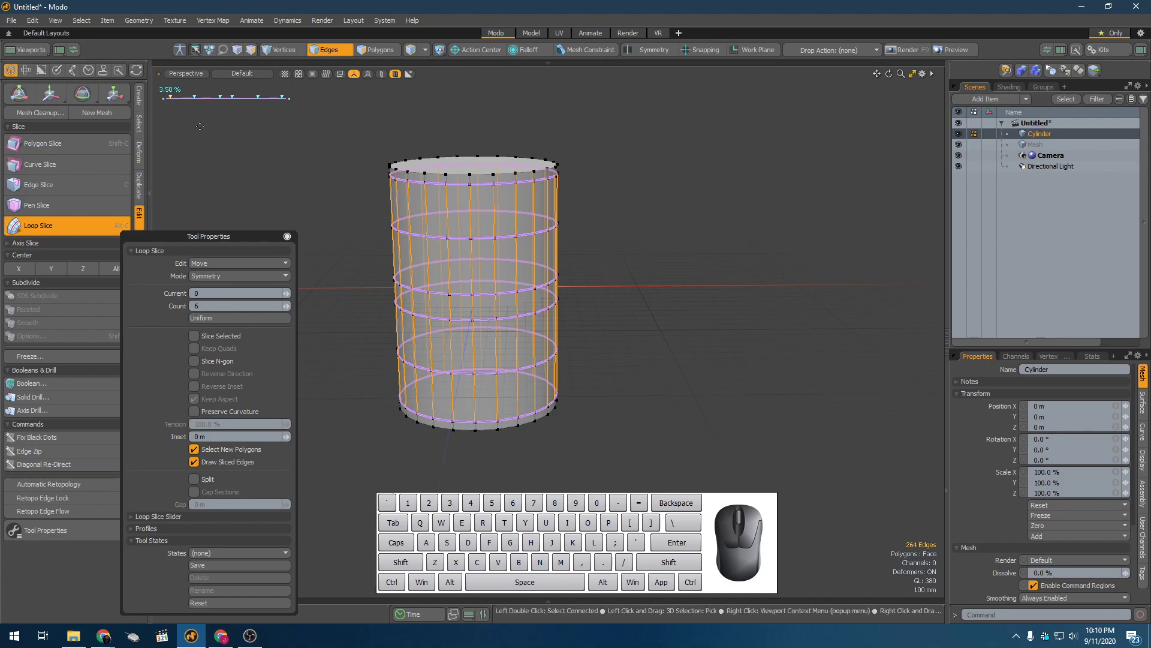
{"action": "left_click_drag", "start_coordinate": [172, 102], "coordinate": [179, 102]}
Set the Loop Slice mode to Free and bunch five loops in the cylinder's upper half, the lowest of them at 50%
{"action": "left_click", "coordinate": [214, 276]}
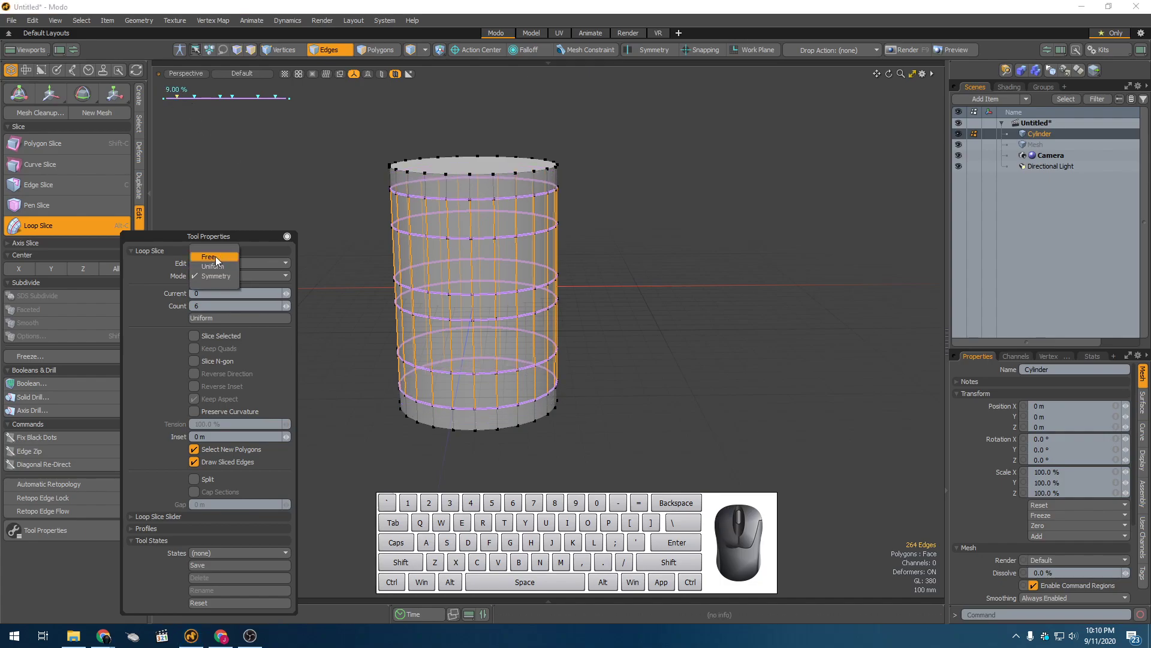
{"action": "left_click", "coordinate": [215, 257]}
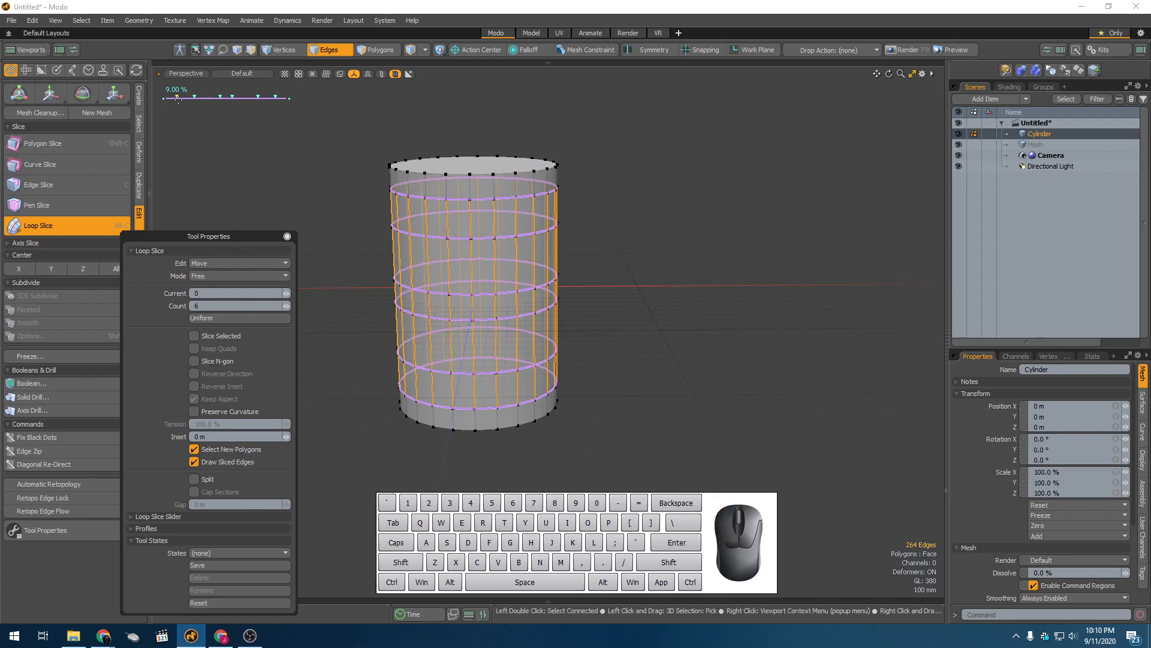
{"action": "left_click_drag", "start_coordinate": [180, 99], "coordinate": [226, 98]}
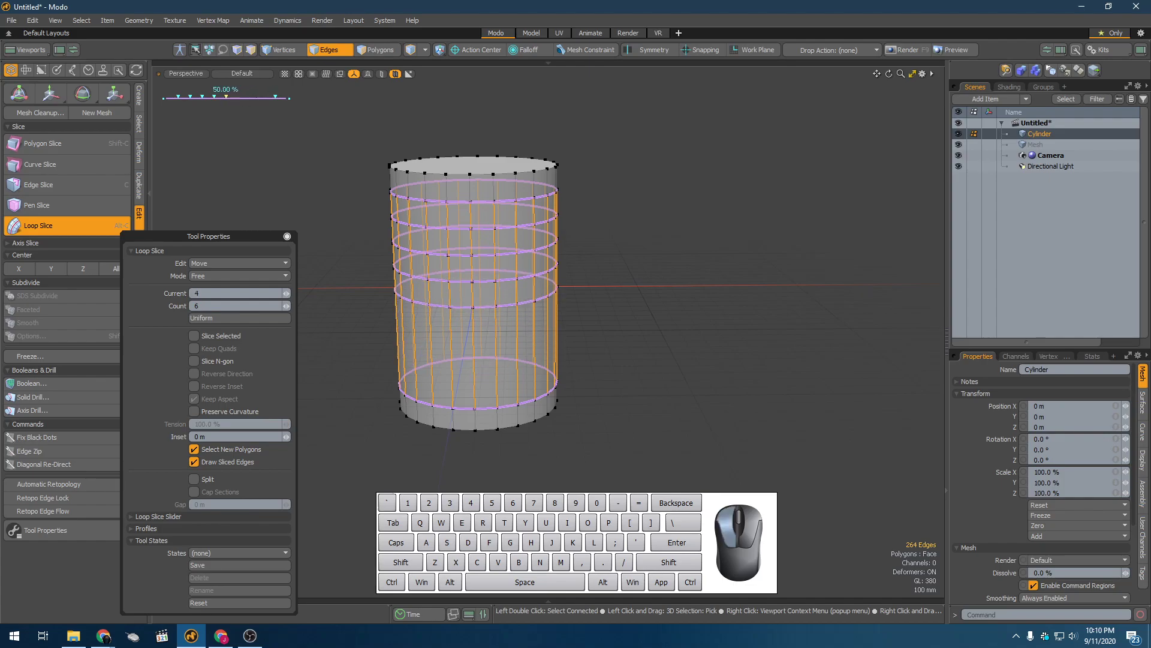
Set the Loop Slice count to 5, gather the free loops in the cylinder's upper half, and finish the tool
{"action": "left_click", "coordinate": [285, 307]}
{"action": "left_click", "coordinate": [285, 308]}
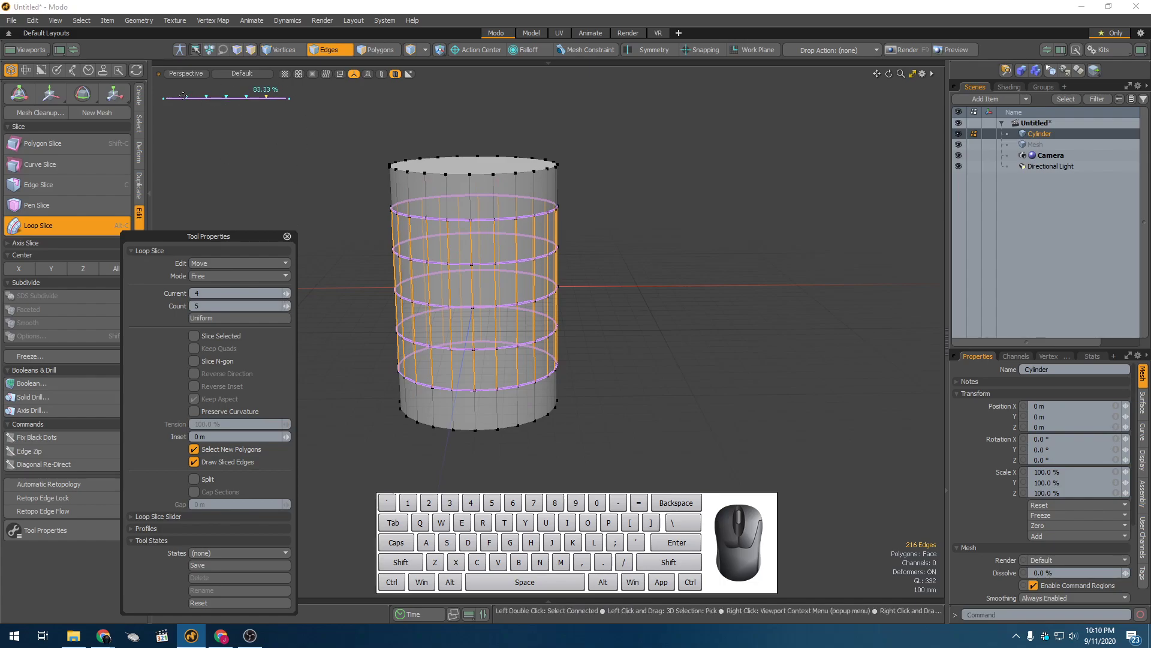
{"action": "left_click_drag", "start_coordinate": [186, 98], "coordinate": [226, 96]}
{"action": "key", "text": "space"}
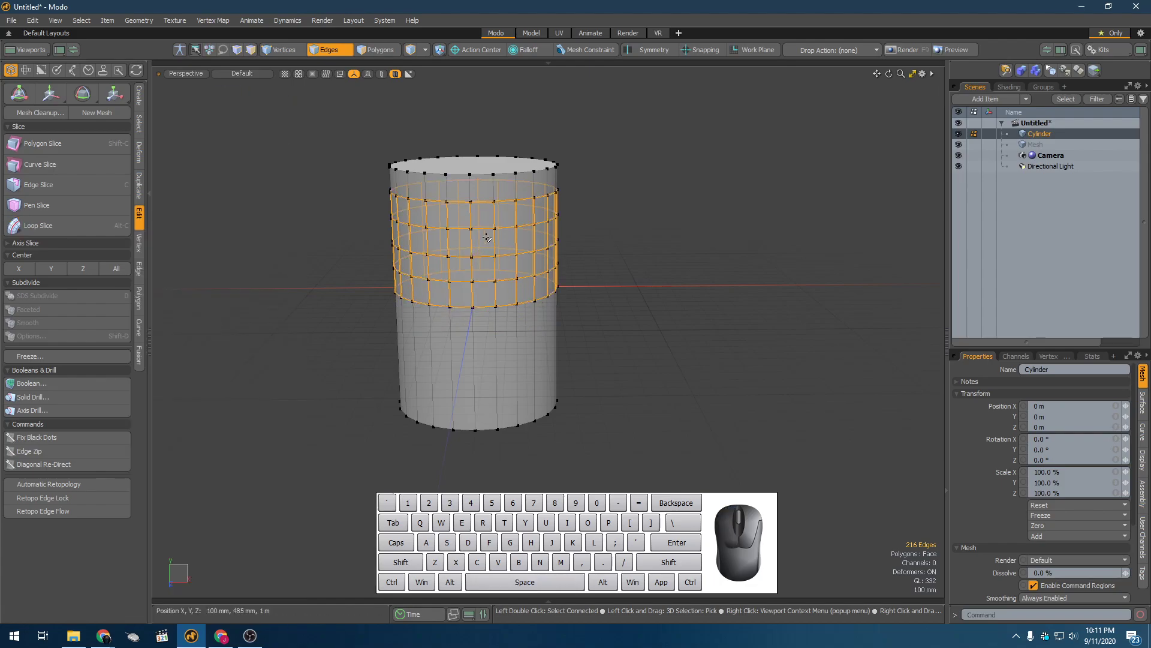
Select the second-lowest of the new edge loops and scale it inward to taper the shoulder
{"action": "scroll", "coordinate": [484, 249], "scroll_direction": "up", "scroll_amount": 3}
{"action": "key", "text": "space"}
{"action": "mouse_move", "coordinate": [447, 272]}
{"action": "left_mouse_down", "text": "alt"}
{"action": "mouse_move", "coordinate": [461, 245]}
{"action": "mouse_move", "coordinate": [456, 259]}
{"action": "left_mouse_up", "text": "alt"}
{"action": "key", "text": "2"}
{"action": "double_click", "coordinate": [428, 349]}
{"action": "left_click_drag", "start_coordinate": [441, 326], "coordinate": [456, 267], "text": "alt"}
{"action": "double_click", "coordinate": [434, 312]}
{"action": "key", "text": "r"}
{"action": "key", "text": "space"}
Scale the middle new edge loop to 70.5% to pinch the neck
{"action": "double_click", "coordinate": [471, 275]}
{"action": "key", "text": "r"}
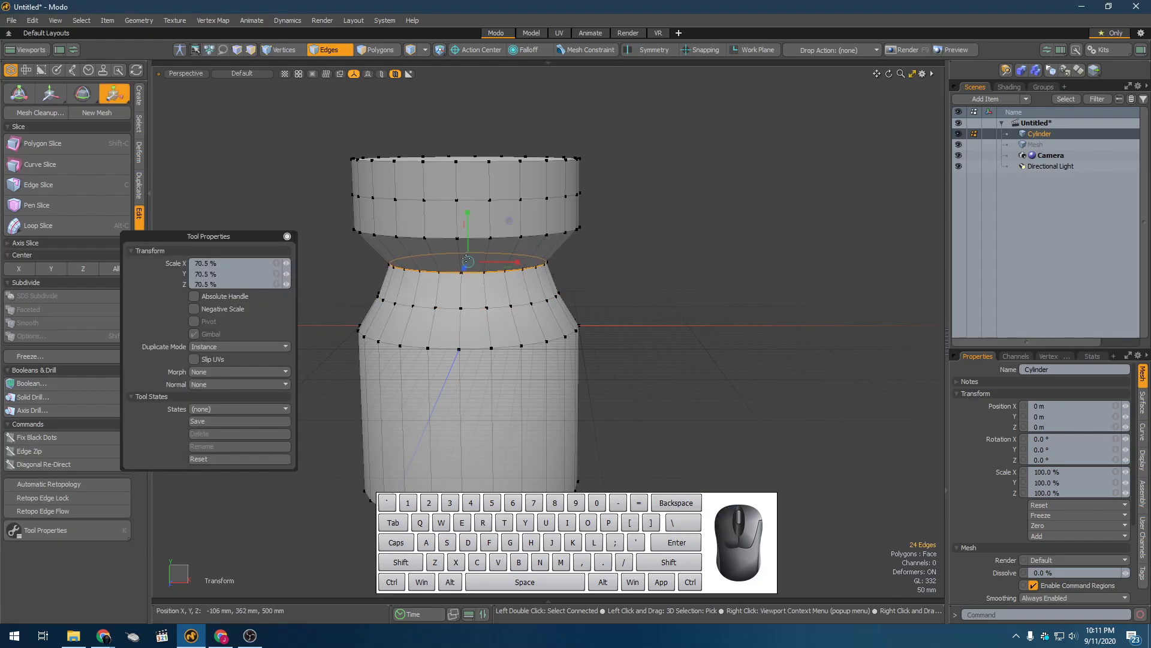
{"action": "key", "text": "space"}
Scale the two edge loops above the neck inward, one after the other
{"action": "double_click", "coordinate": [454, 237]}
{"action": "key", "text": "r"}
{"action": "mouse_move", "coordinate": [469, 228]}
{"action": "left_mouse_down"}
{"action": "mouse_move", "coordinate": [443, 229]}
{"action": "mouse_move", "coordinate": [463, 228]}
{"action": "mouse_move", "coordinate": [454, 193]}
{"action": "mouse_move", "coordinate": [472, 222]}
{"action": "left_mouse_up"}
{"action": "key", "text": "space"}
{"action": "double_click", "coordinate": [462, 198]}
{"action": "key", "text": "r"}
{"action": "key", "text": "space"}
Scale the cylinder's top rim edge loop inward to narrow the opening
{"action": "left_click", "coordinate": [466, 166]}
{"action": "double_click", "coordinate": [466, 166]}
{"action": "key", "text": "r"}
{"action": "left_click_drag", "start_coordinate": [467, 139], "coordinate": [498, 228]}
{"action": "key", "text": "space"}
Select the top cap polygon and subdivide it into a fan around its centre
{"action": "scroll", "coordinate": [492, 135], "scroll_direction": "up", "scroll_amount": 3}
{"action": "key", "text": "3"}
{"action": "left_click", "coordinate": [482, 208]}
{"action": "left_click", "coordinate": [643, 210]}
{"action": "left_click", "coordinate": [549, 219]}
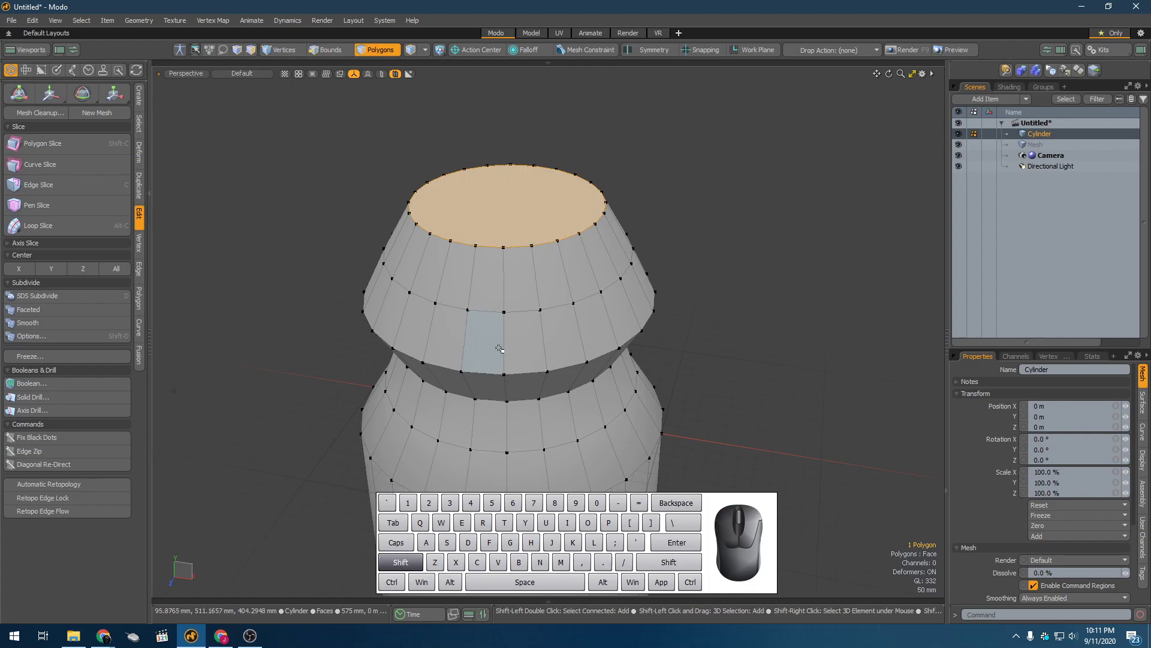
{"action": "key", "text": "shift+d"}
{"action": "left_click_drag", "start_coordinate": [401, 158], "coordinate": [168, 156]}
{"action": "left_click", "coordinate": [318, 172]}
{"action": "scroll", "coordinate": [531, 201], "scroll_direction": "up", "scroll_amount": 5}
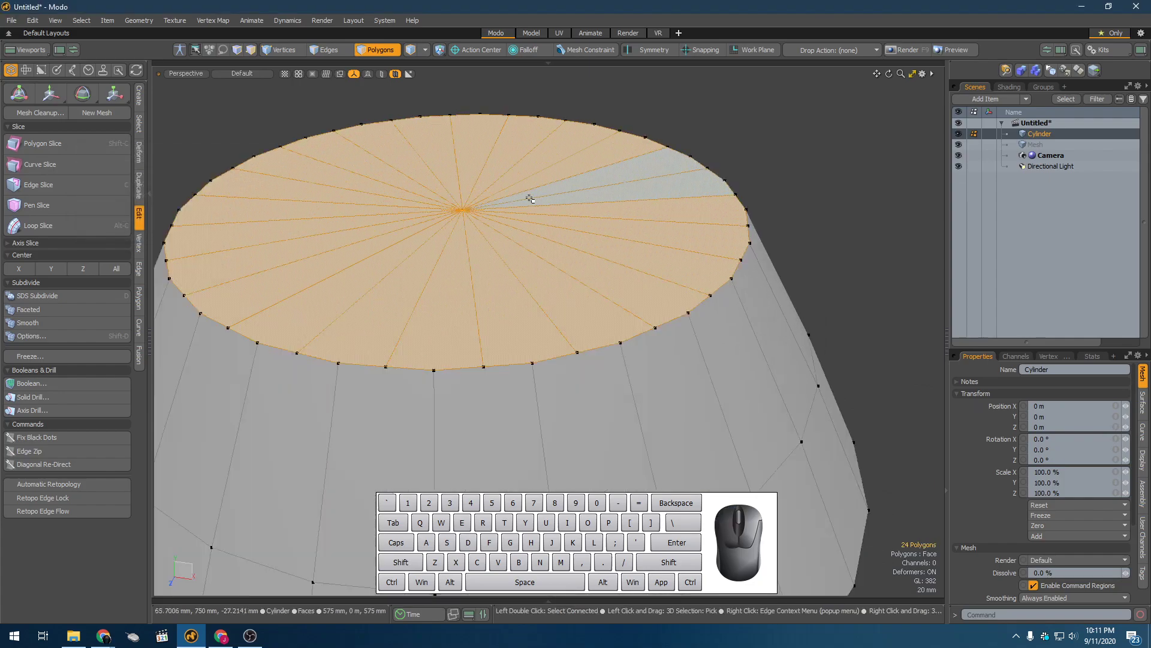
Select the cap's centre vertex and individual edges and vertices along its front rim
{"action": "left_click_drag", "start_coordinate": [509, 208], "coordinate": [483, 245], "text": "alt"}
{"action": "scroll", "coordinate": [506, 298], "scroll_direction": "down", "scroll_amount": 3}
{"action": "key", "text": "2"}
{"action": "key", "text": "1"}
{"action": "left_click", "coordinate": [477, 233]}
{"action": "left_click_drag", "start_coordinate": [519, 361], "coordinate": [578, 378], "text": "alt"}
{"action": "key", "text": "2"}
{"action": "key", "text": "1"}
{"action": "left_click", "coordinate": [505, 347]}
{"action": "key", "text": "2"}
{"action": "left_click", "coordinate": [505, 347]}
{"action": "left_click", "coordinate": [505, 346]}
{"action": "key", "text": "1"}
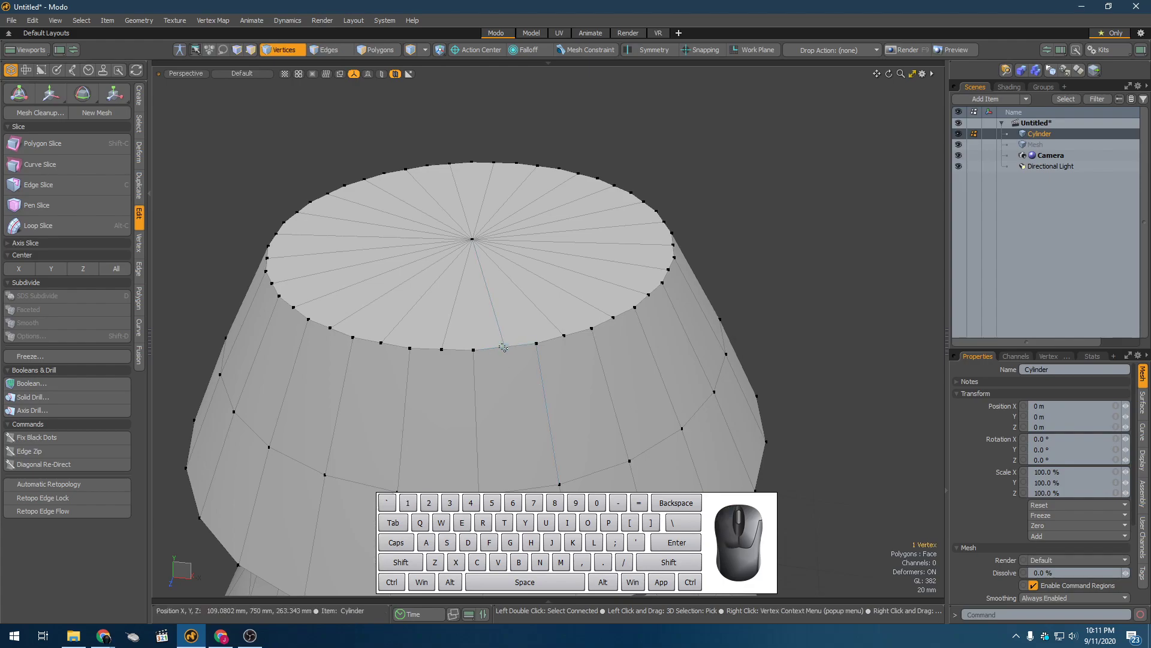
{"action": "key", "text": "2"}
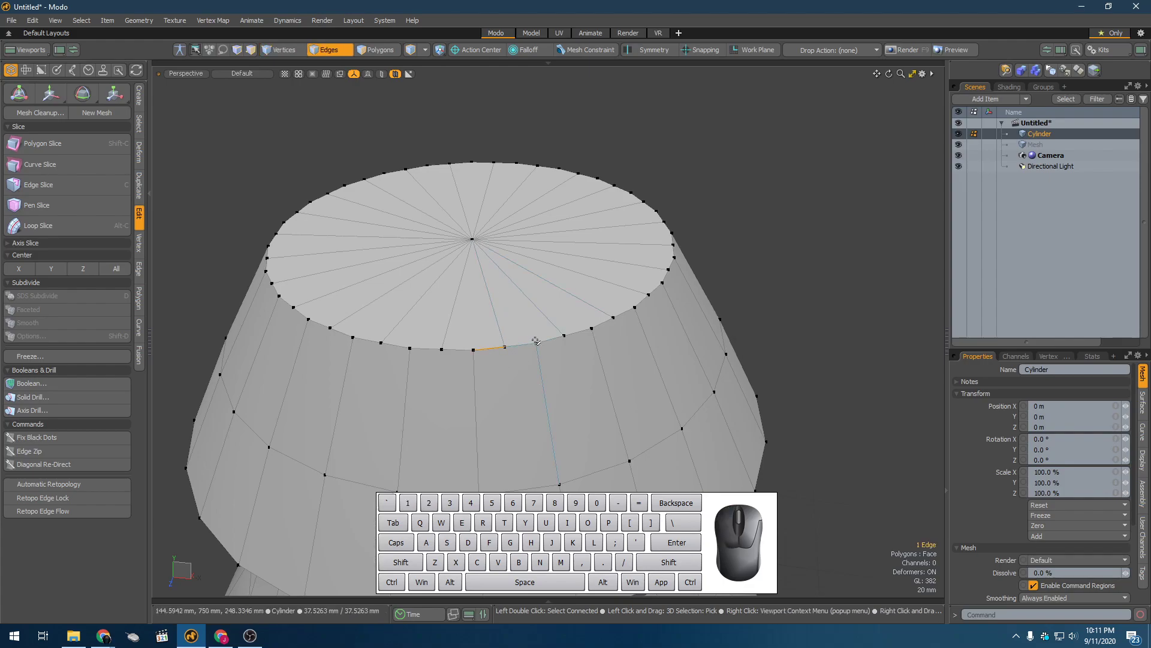
{"action": "left_click", "coordinate": [539, 350]}
{"action": "key", "text": "1"}
{"action": "left_click", "coordinate": [538, 343]}
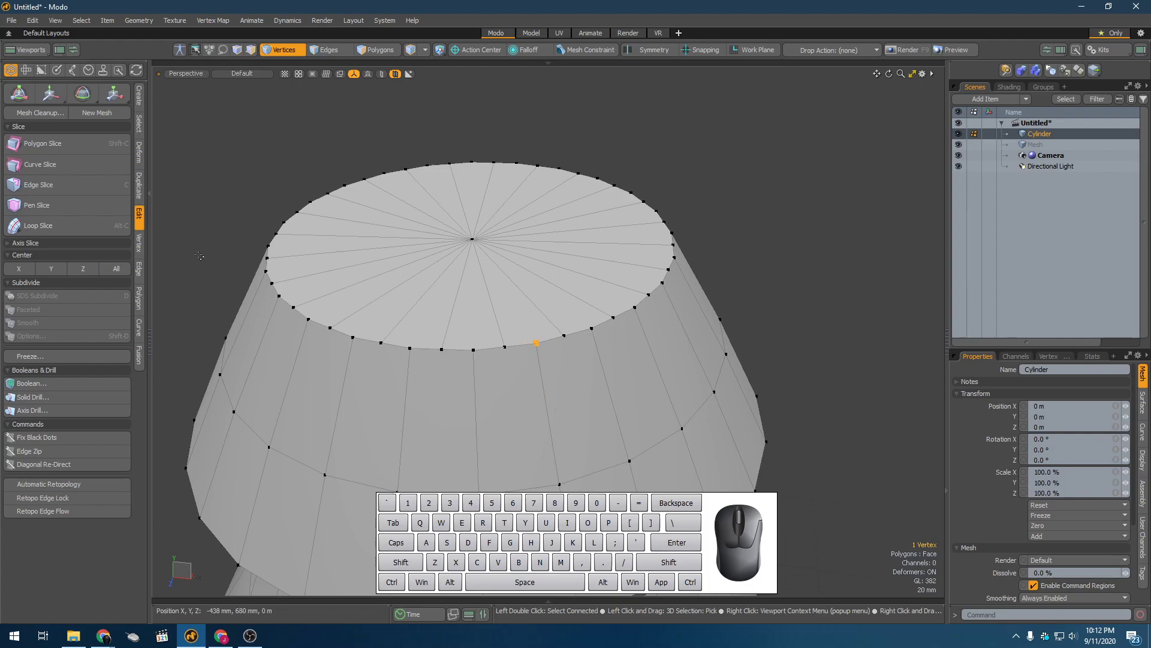
Try to cut the top cap between rim vertices and its centre with Edge Slice
{"action": "left_click", "coordinate": [99, 185]}
{"action": "left_click_drag", "start_coordinate": [502, 337], "coordinate": [474, 239]}
{"action": "left_click_drag", "start_coordinate": [582, 331], "coordinate": [592, 328]}
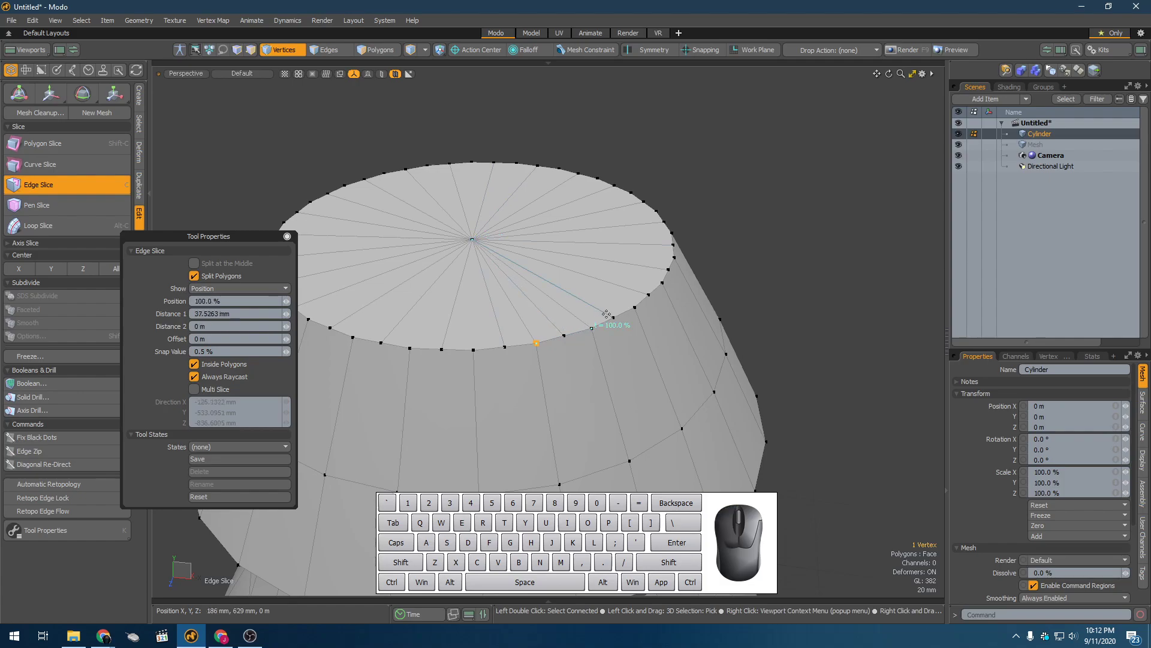
{"action": "left_click_drag", "start_coordinate": [644, 301], "coordinate": [635, 306], "text": "shift"}
{"action": "left_click", "coordinate": [474, 238]}
{"action": "key", "text": "space"}
{"action": "left_click_drag", "start_coordinate": [648, 249], "coordinate": [587, 298], "text": "alt"}
Undo the slicing and subdivision of the top cap
{"action": "key", "text": "c"}
{"action": "key", "text": "ctrl+z"}
{"action": "key", "text": "ctrl+z"}
{"action": "key", "text": "ctrl+z"}
{"action": "key", "text": "ctrl+z"}
{"action": "key", "text": "ctrl+z"}
{"action": "key", "text": "ctrl+z"}
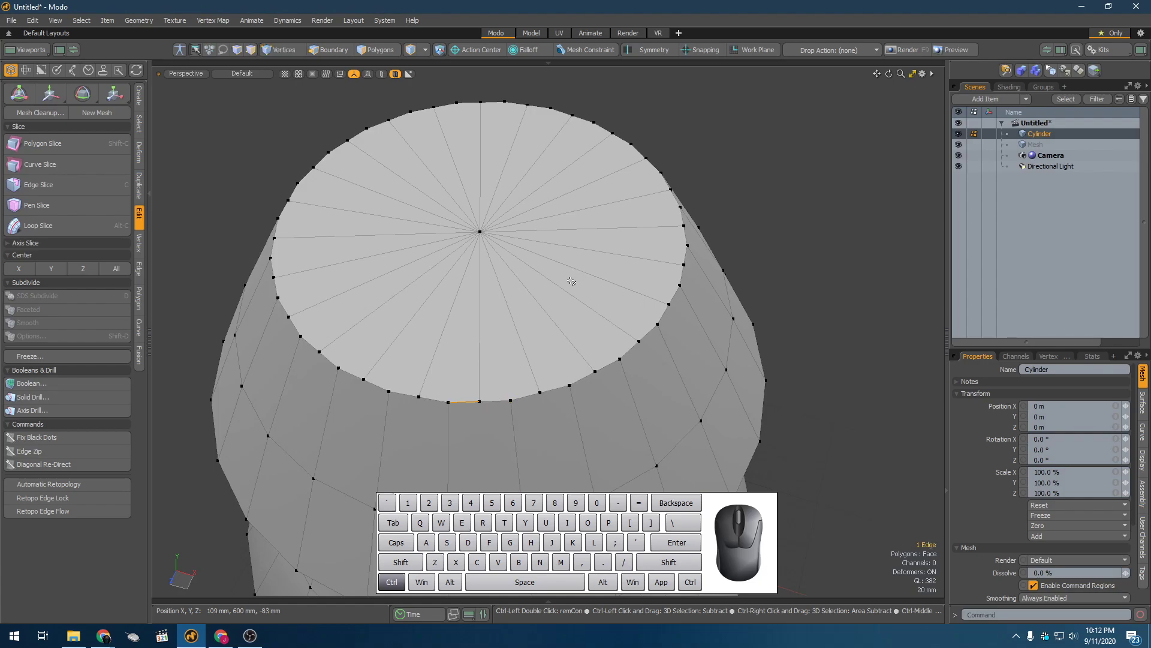
{"action": "key", "text": "ctrl+z"}
{"action": "key", "text": "3"}
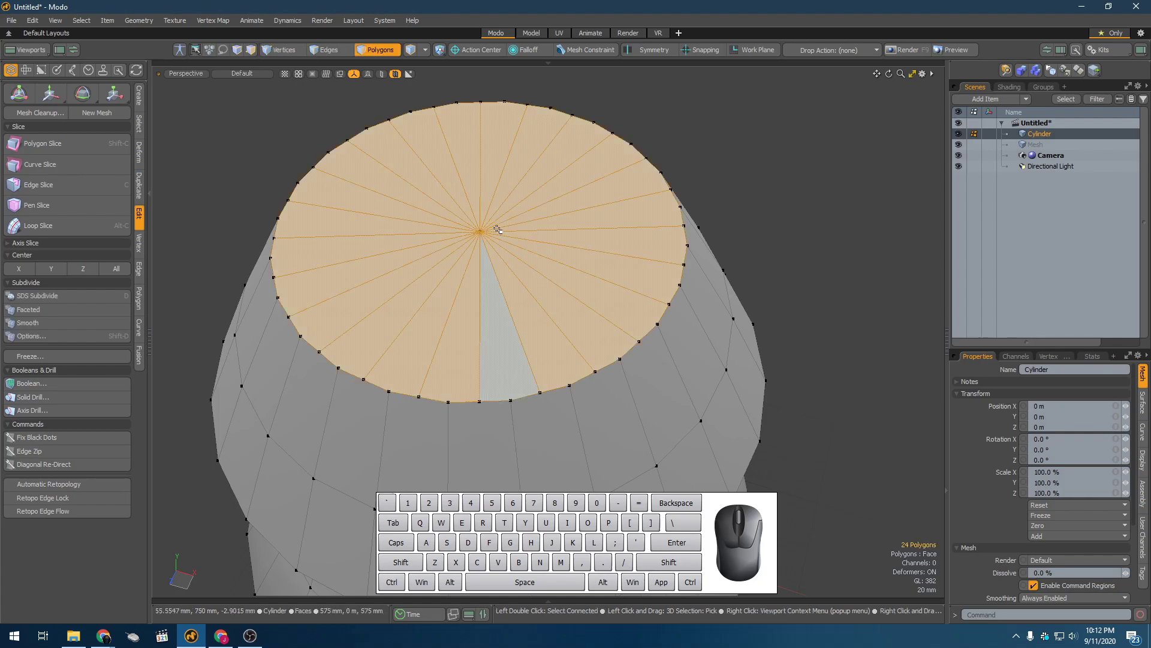
{"action": "left_click_drag", "start_coordinate": [463, 227], "coordinate": [467, 241]}
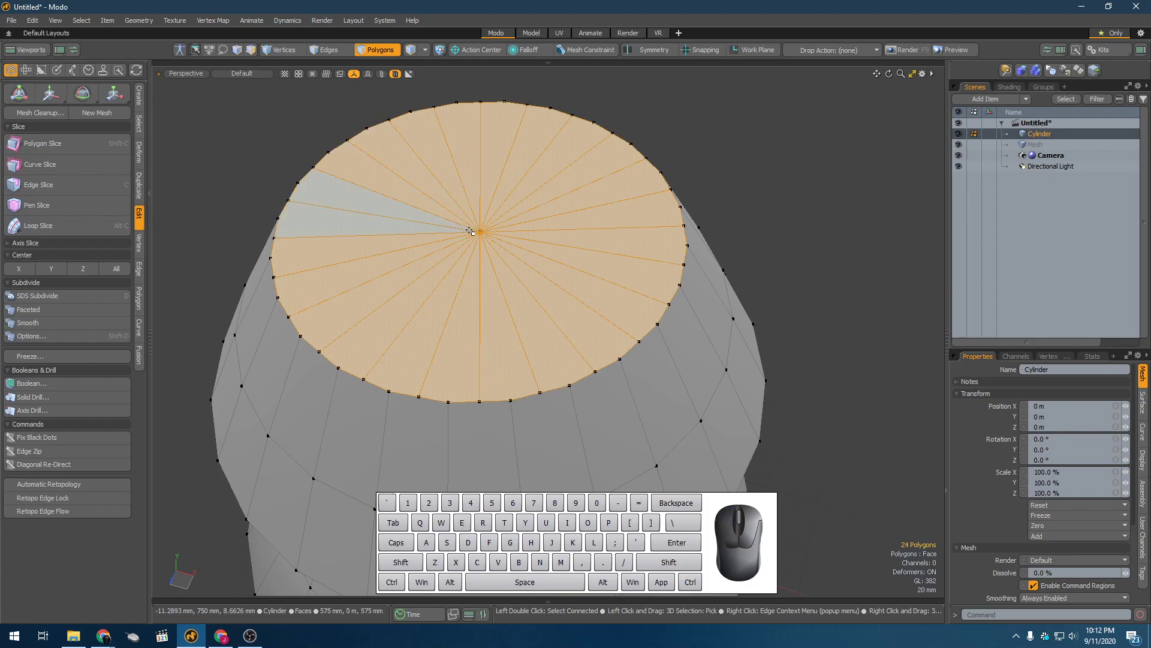
{"action": "key", "text": "ctrl+z"}
{"action": "key", "text": "ctrl+z"}
{"action": "key", "text": "ctrl+z"}
{"action": "key", "text": "ctrl+z"}
{"action": "key", "text": "ctrl+z"}
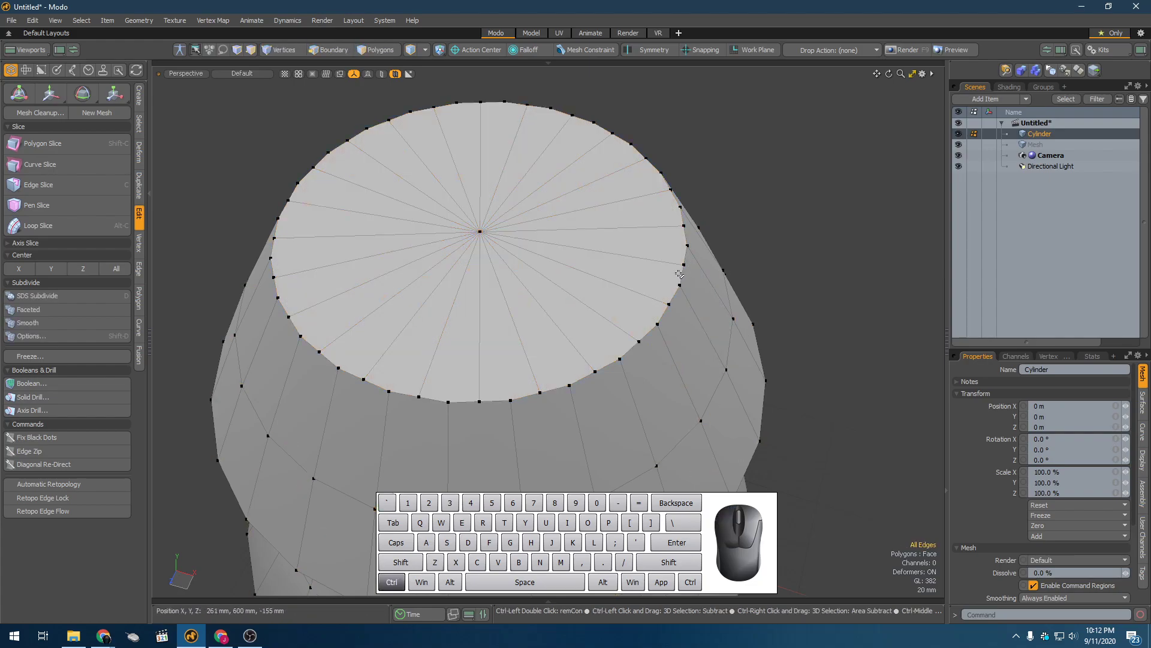
{"action": "key", "text": "space"}
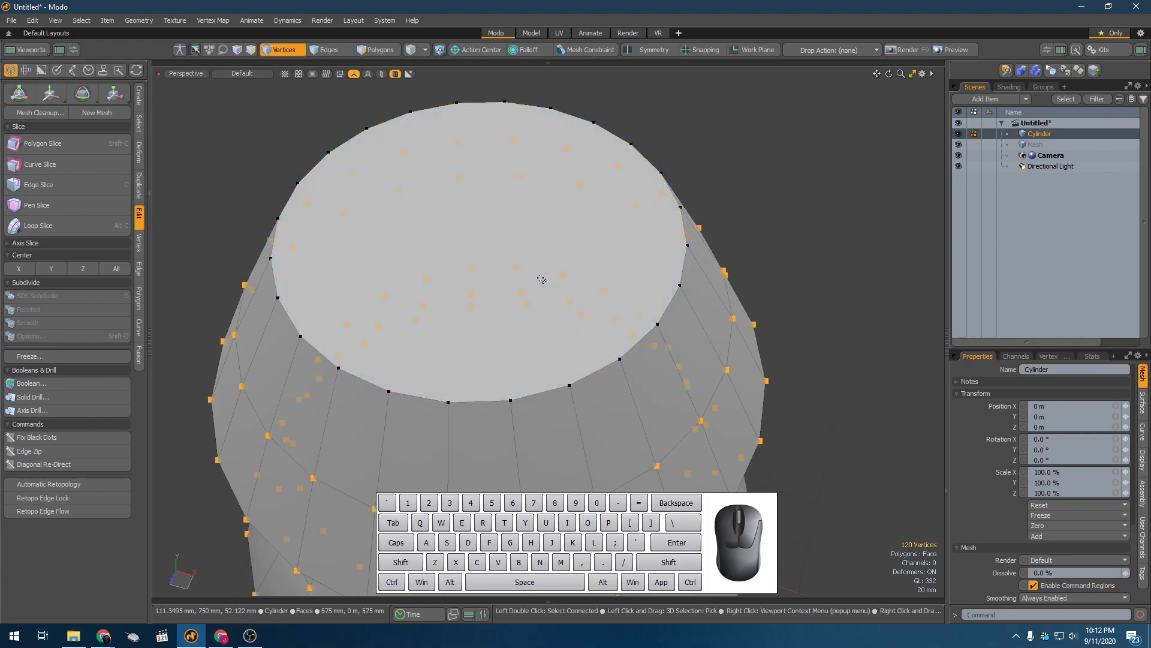
{"action": "scroll", "coordinate": [510, 273], "scroll_direction": "down", "scroll_amount": 5}
{"action": "key", "text": "space"}
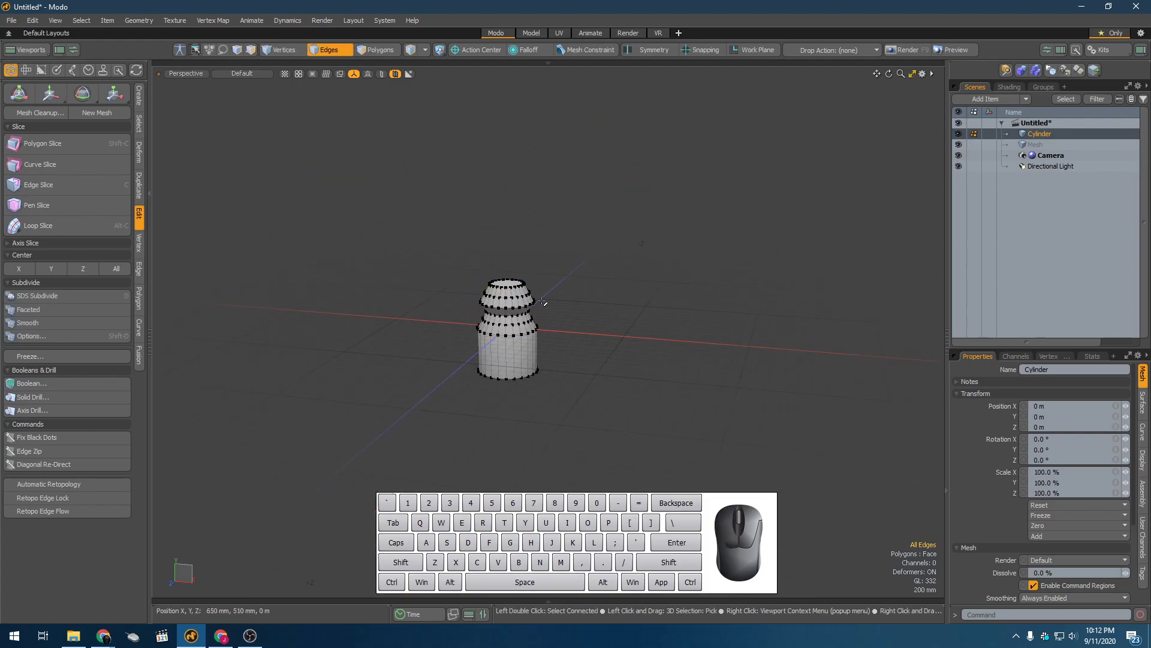
{"action": "scroll", "coordinate": [504, 282], "scroll_direction": "up", "scroll_amount": 4}
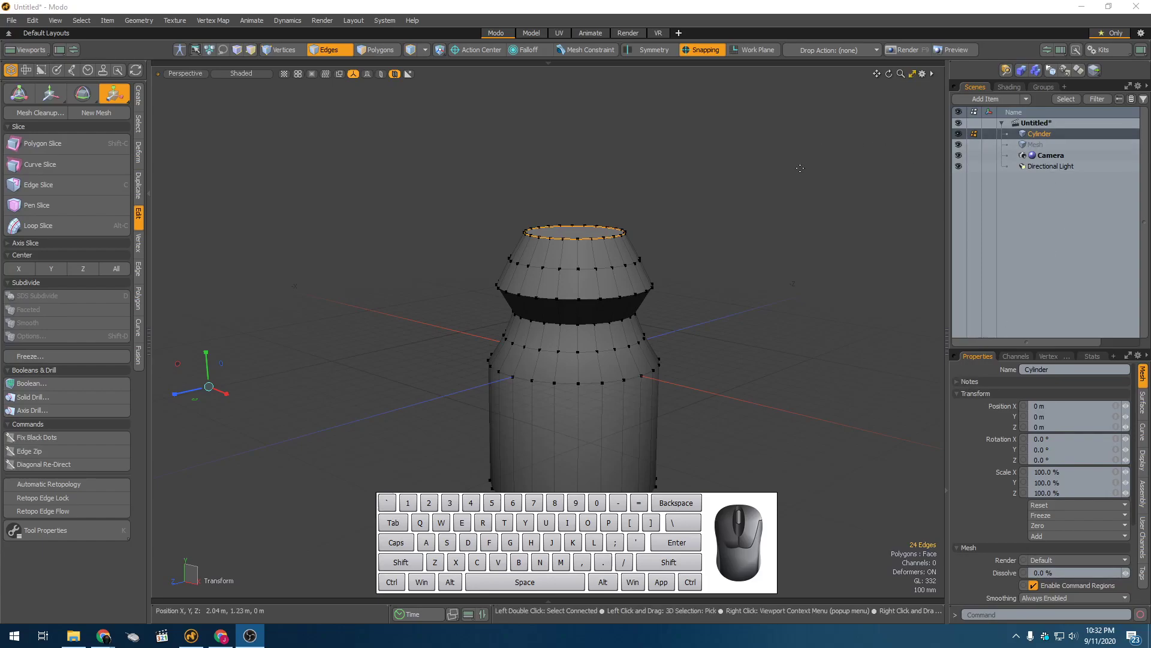
Remove the edge loop midway between the neck and shoulder, and undo the removal
{"action": "left_click", "coordinate": [806, 199]}
{"action": "key", "text": "space"}
{"action": "left_click_drag", "start_coordinate": [749, 318], "coordinate": [720, 293], "text": "alt"}
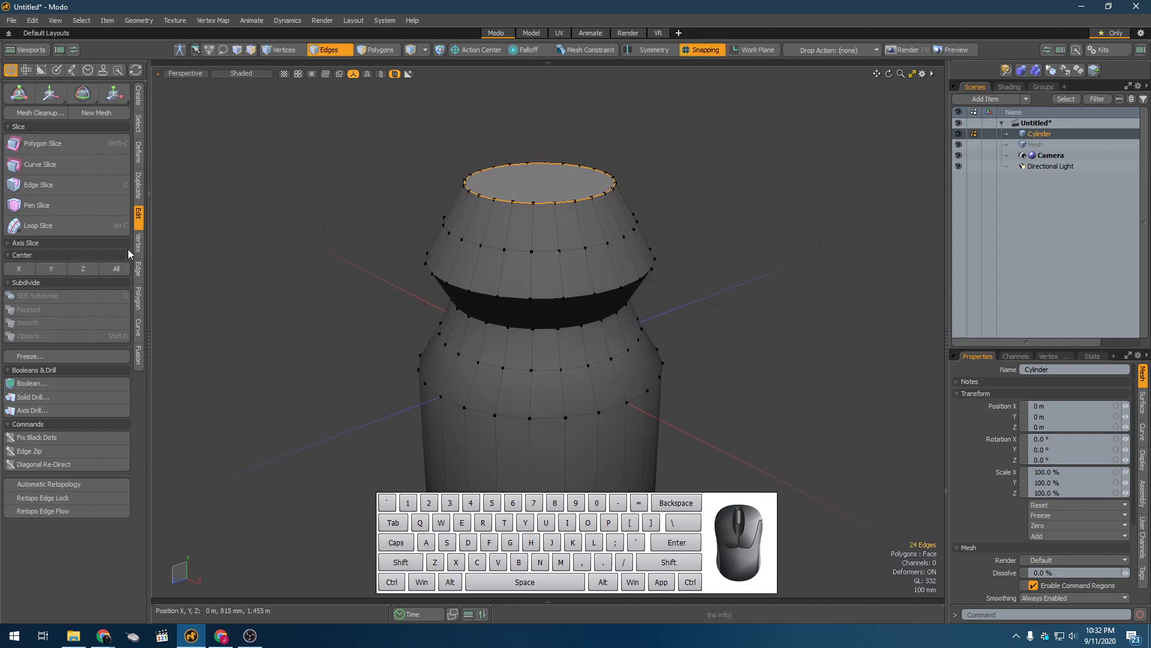
{"action": "double_click", "coordinate": [538, 253]}
{"action": "double_click", "coordinate": [567, 368]}
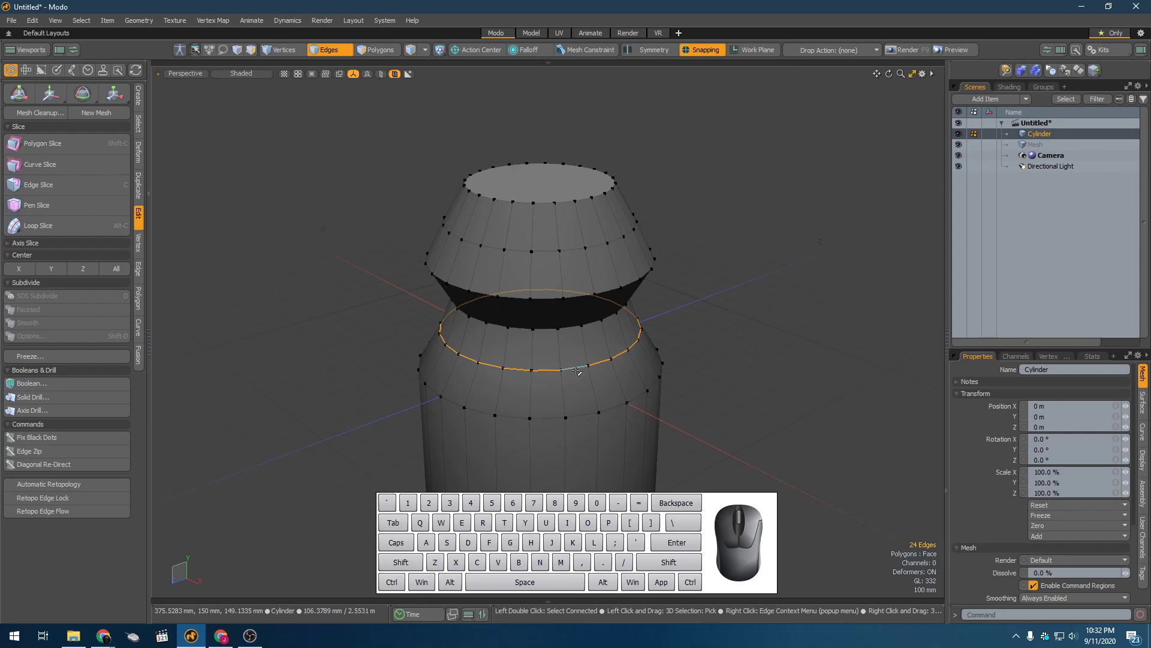
{"action": "key", "text": "BackSpace"}
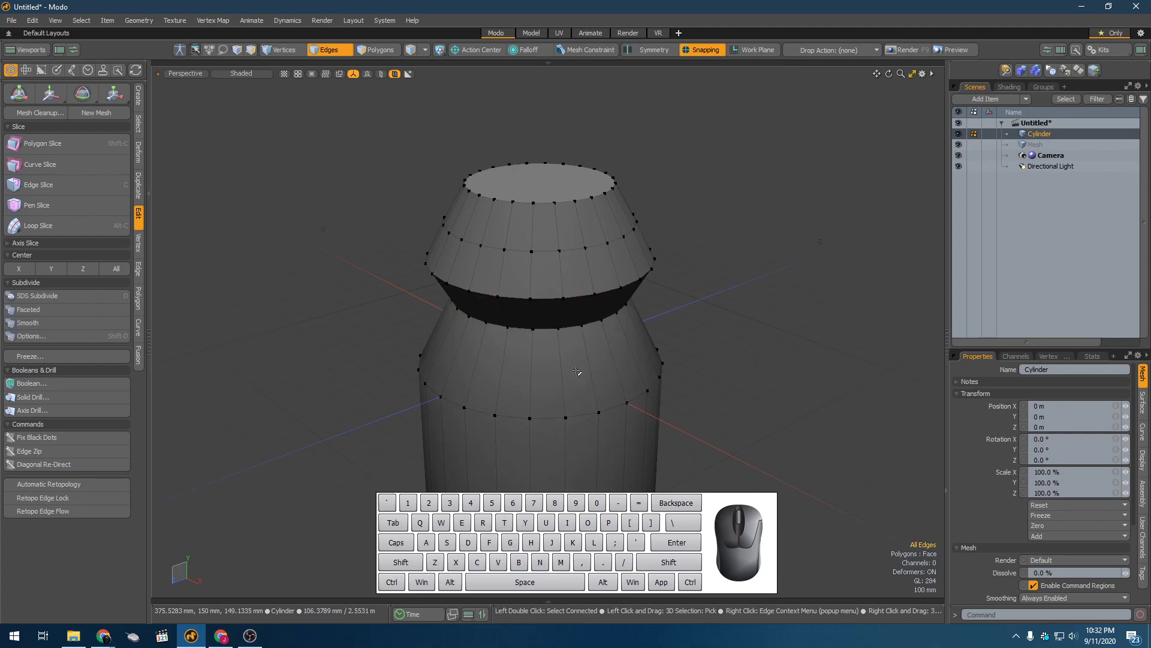
{"action": "key", "text": "ctrl+z"}
Delete a two-by-two block of polygons between the neck and shoulder, inspect the hole, and undo the deletion
{"action": "key", "text": "3"}
{"action": "mouse_move", "coordinate": [589, 370]}
{"action": "left_mouse_down"}
{"action": "mouse_move", "coordinate": [585, 345]}
{"action": "mouse_move", "coordinate": [572, 384]}
{"action": "mouse_move", "coordinate": [599, 366]}
{"action": "mouse_move", "coordinate": [522, 246]}
{"action": "mouse_move", "coordinate": [489, 294]}
{"action": "left_mouse_up"}
{"action": "key", "text": "Escape"}
{"action": "scroll", "coordinate": [468, 318], "scroll_direction": "up", "scroll_amount": 6, "text": "alt"}
{"action": "scroll", "coordinate": [468, 317], "scroll_direction": "down", "scroll_amount": 8, "text": "alt"}
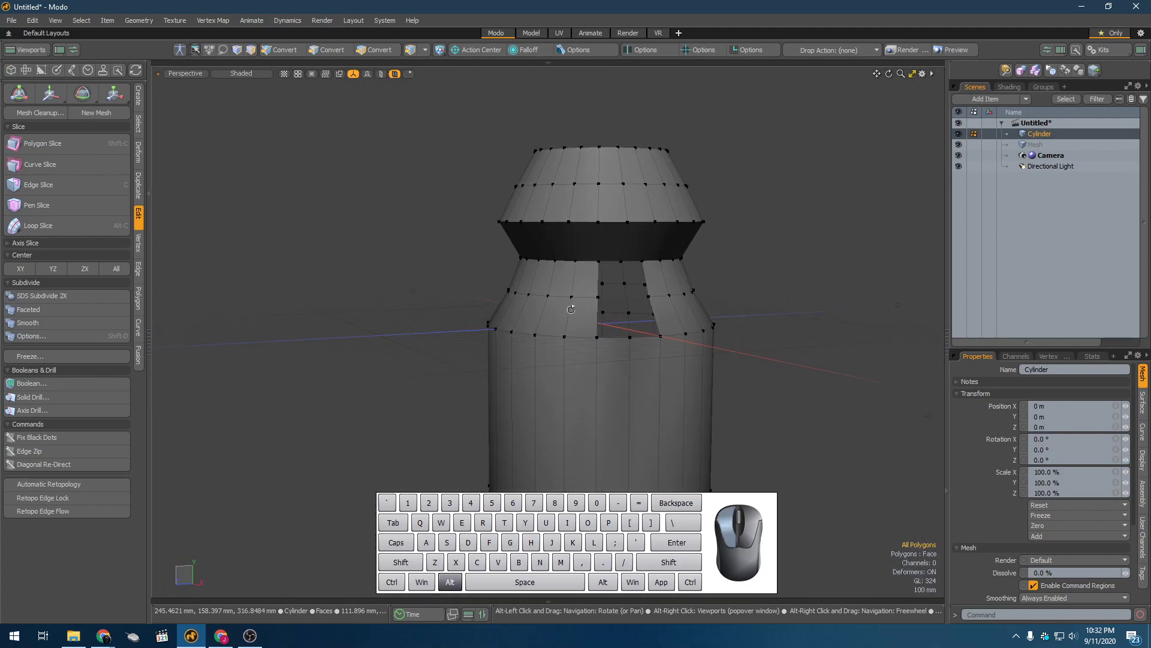
{"action": "left_click_drag", "start_coordinate": [571, 309], "coordinate": [575, 300], "text": "alt"}
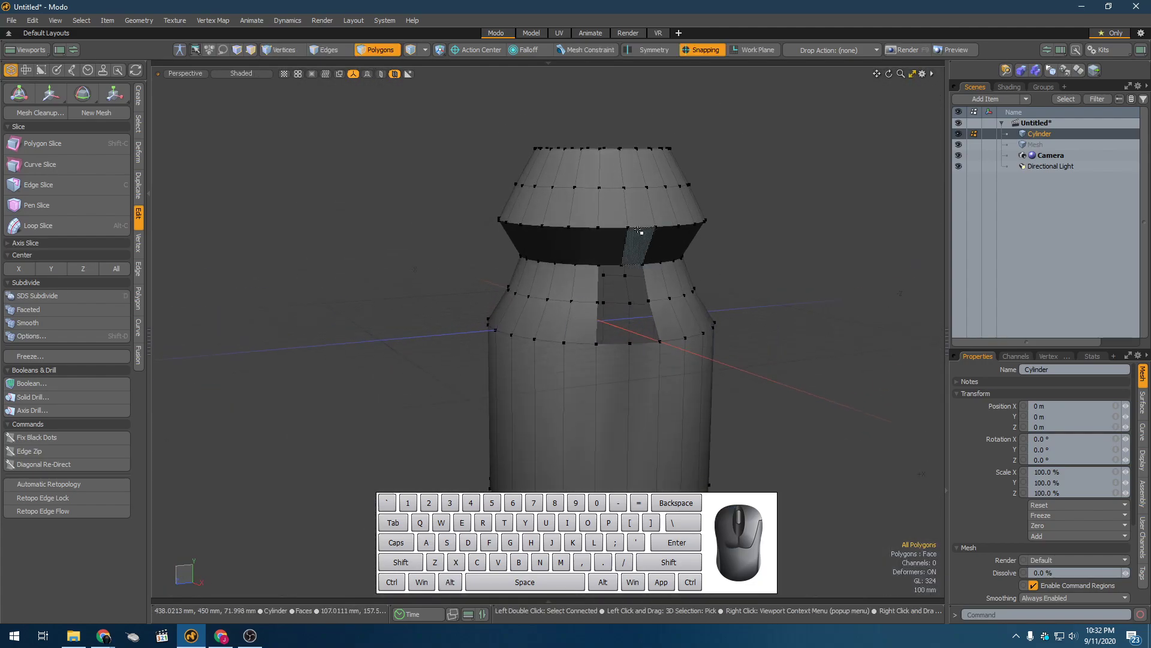
{"action": "left_click_drag", "start_coordinate": [641, 231], "coordinate": [730, 255], "text": "alt"}
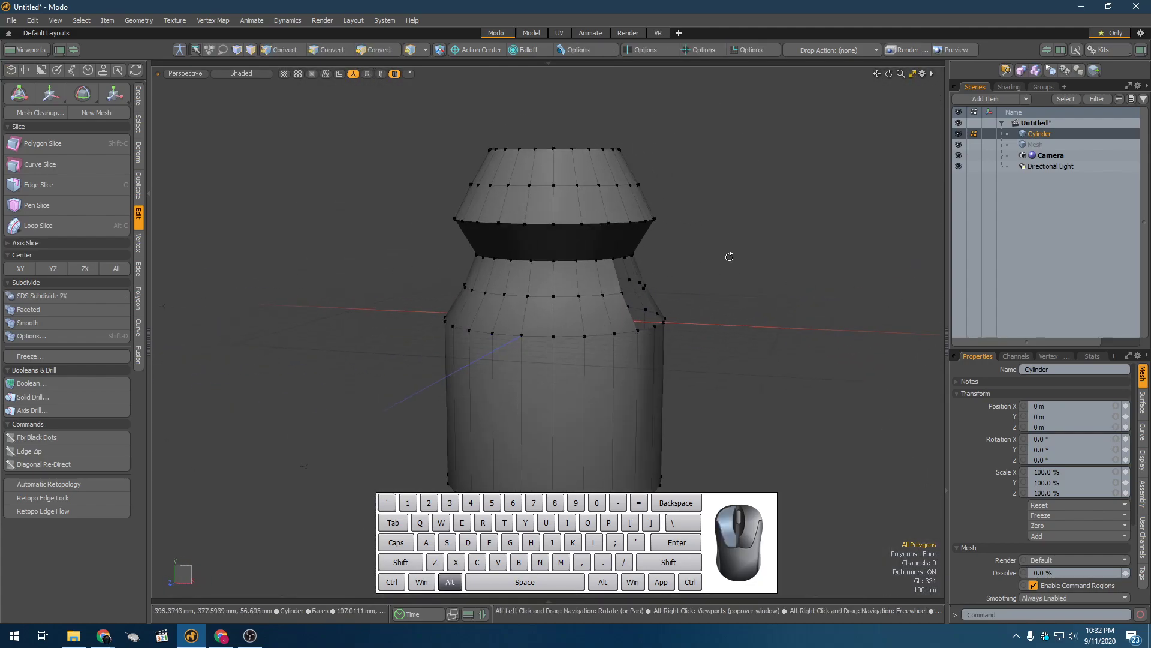
{"action": "scroll", "coordinate": [671, 277], "scroll_direction": "up", "scroll_amount": 6, "text": "alt"}
{"action": "scroll", "coordinate": [617, 271], "scroll_direction": "down", "scroll_amount": 6, "text": "alt"}
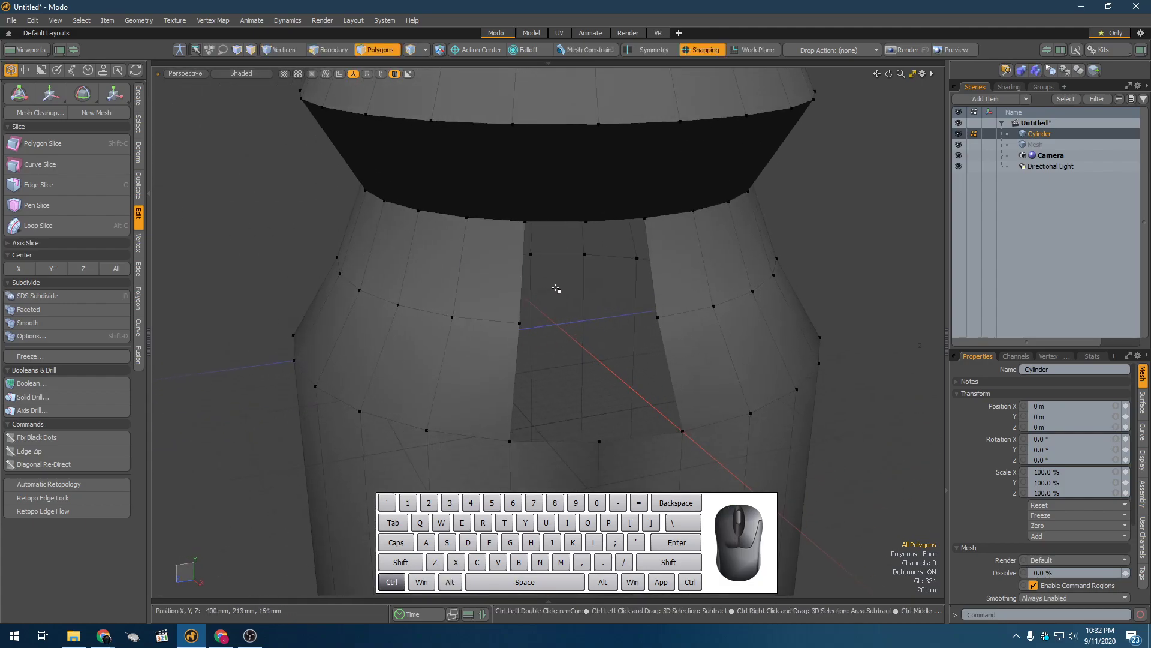
{"action": "double_click", "coordinate": [561, 297]}
{"action": "scroll", "coordinate": [568, 304], "scroll_direction": "down", "scroll_amount": 3}
Delete a single front vertex from the edge loop between the neck and shoulder, and undo the deletion
{"action": "key", "text": "2"}
{"action": "key", "text": "1"}
{"action": "left_click", "coordinate": [578, 307]}
{"action": "left_click_drag", "start_coordinate": [576, 316], "coordinate": [585, 300], "text": "alt"}
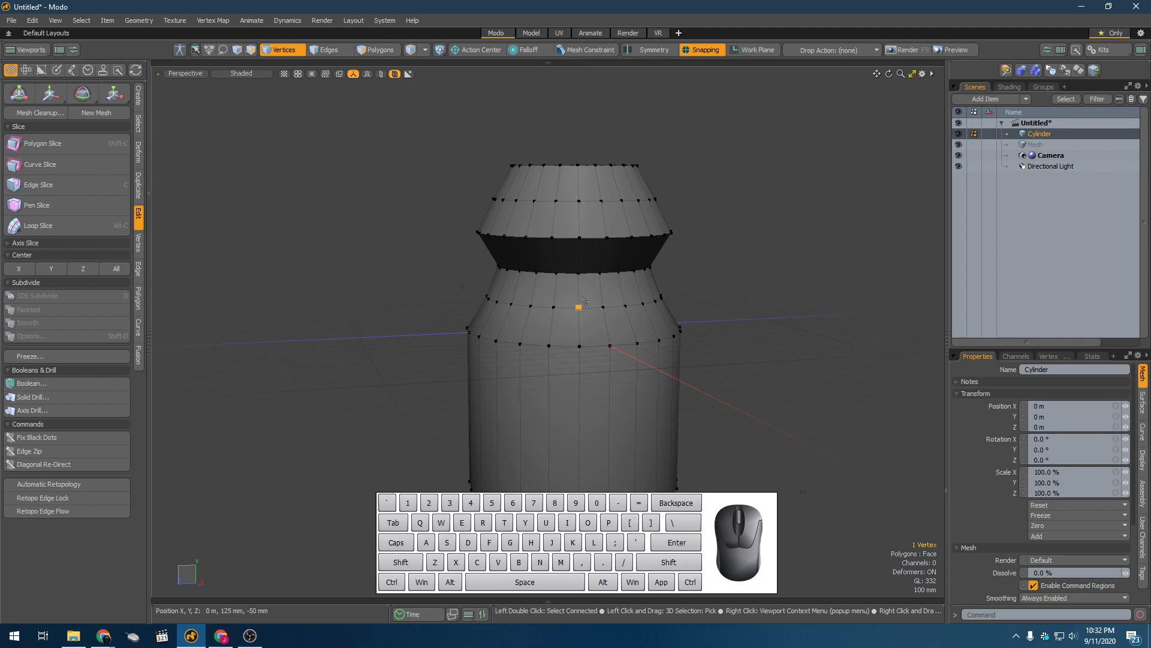
{"action": "key", "text": "Delete"}
{"action": "scroll", "coordinate": [584, 301], "scroll_direction": "up", "scroll_amount": 2}
{"action": "key", "text": "ctrl+z"}
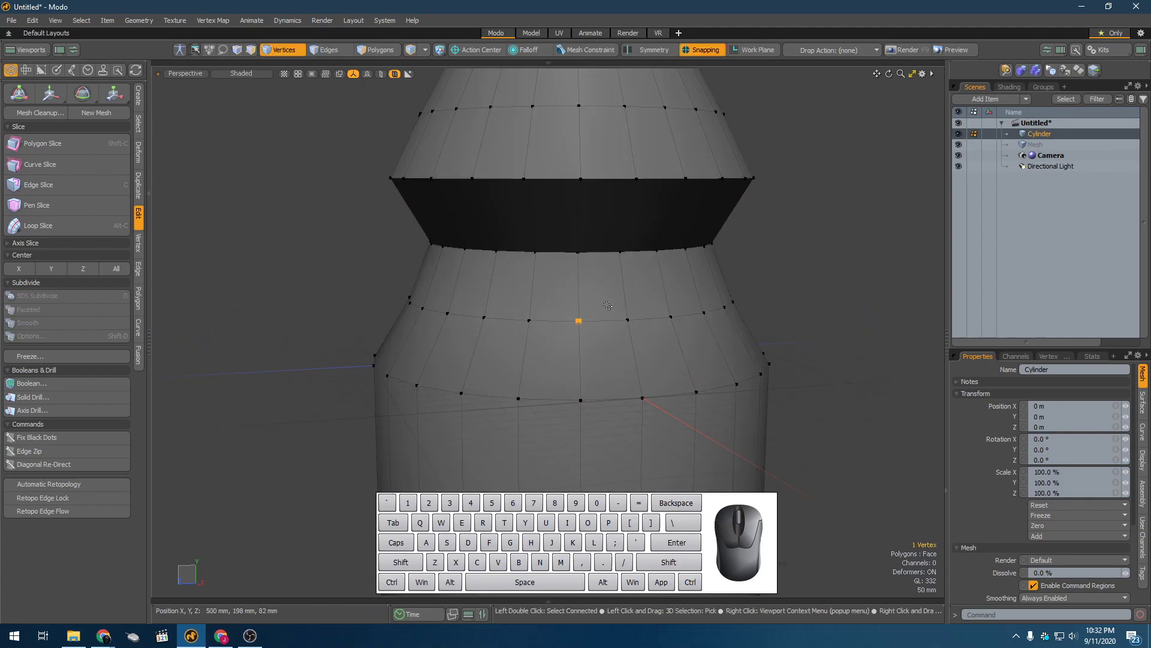
Collapse a single vertex on the edge loop between the neck and shoulder, and undo the collapse
{"action": "left_click_drag", "start_coordinate": [598, 312], "coordinate": [487, 328], "text": "alt+shift"}
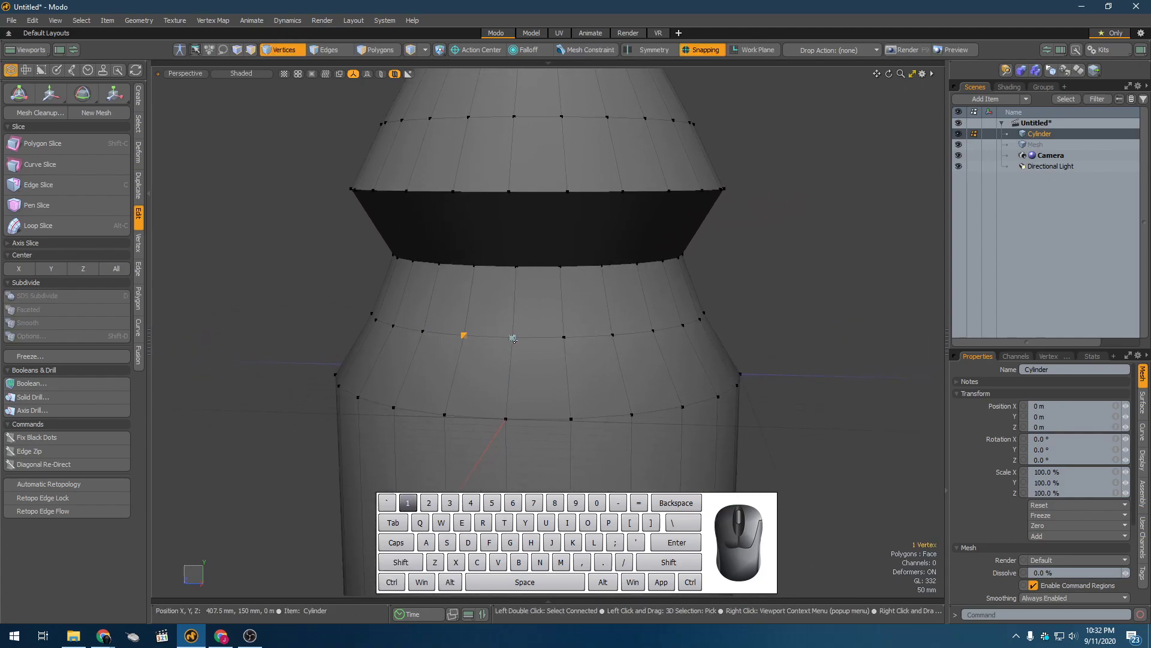
{"action": "left_click", "coordinate": [514, 337], "text": "shift"}
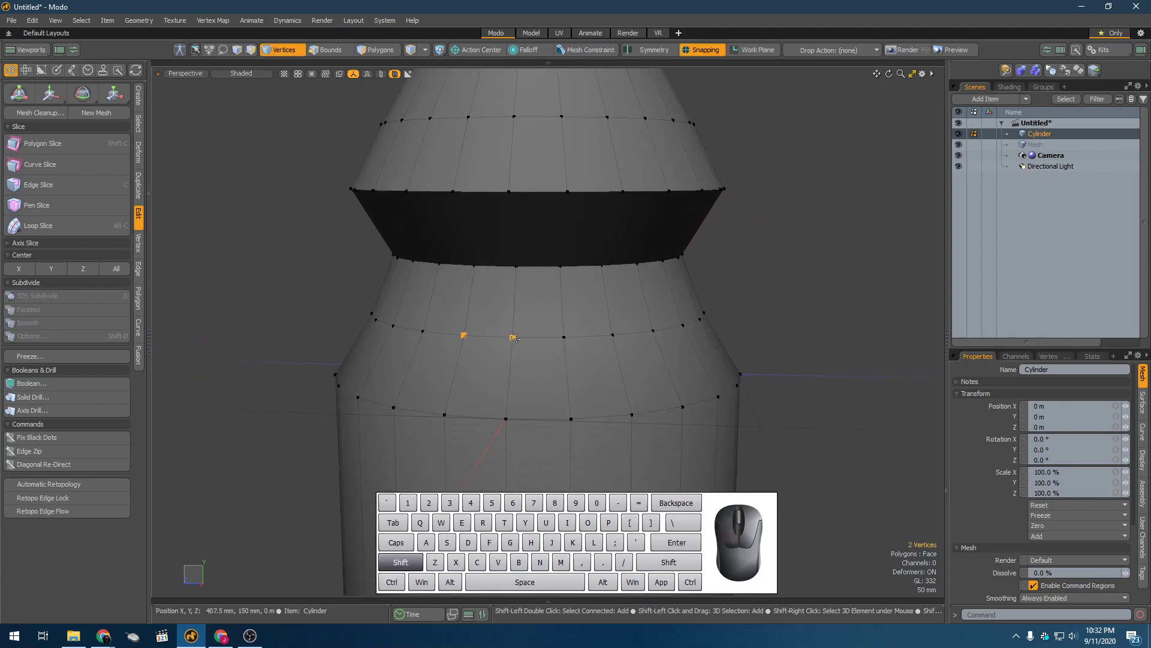
{"action": "left_click", "coordinate": [138, 243]}
{"action": "left_click_drag", "start_coordinate": [282, 277], "coordinate": [396, 283], "text": "alt"}
{"action": "left_click", "coordinate": [484, 296]}
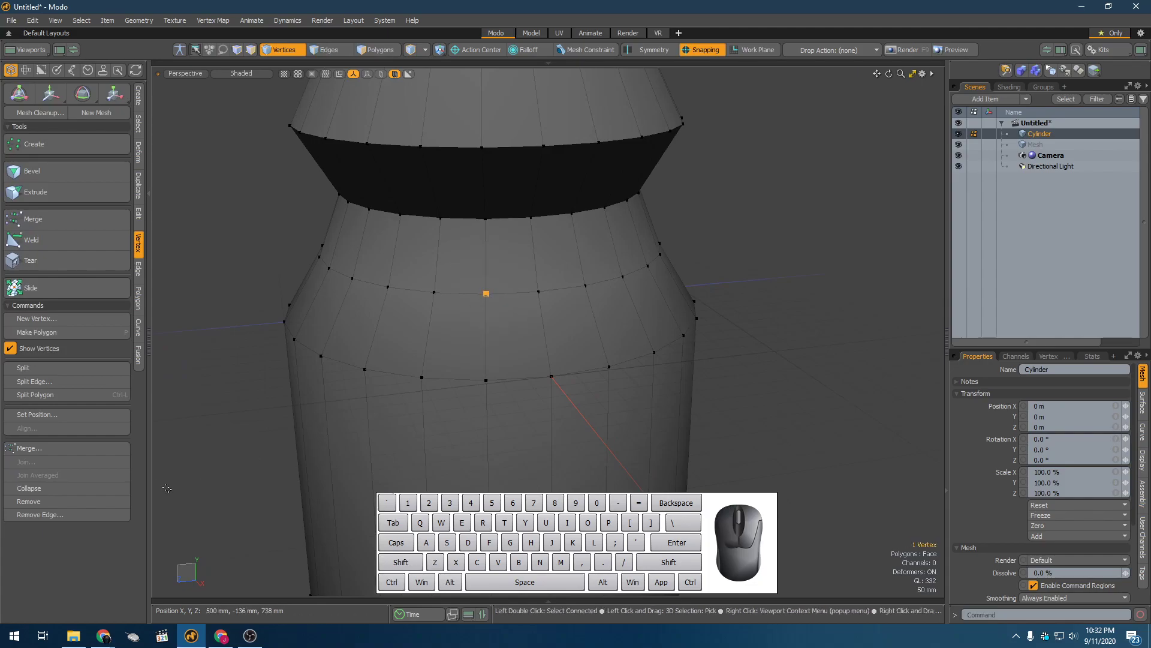
{"action": "left_click", "coordinate": [69, 490]}
{"action": "left_click_drag", "start_coordinate": [372, 297], "coordinate": [524, 217], "text": "alt"}
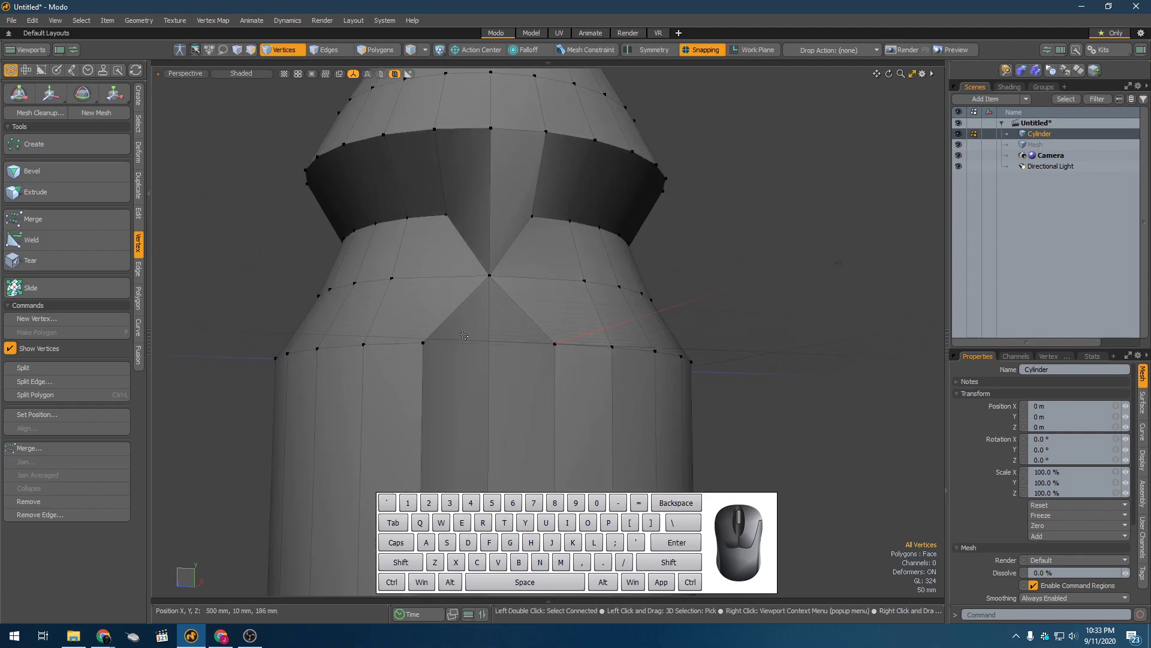
{"action": "mouse_move", "coordinate": [513, 330]}
{"action": "left_mouse_down", "text": "alt"}
{"action": "mouse_move", "coordinate": [592, 319]}
{"action": "mouse_move", "coordinate": [502, 340]}
{"action": "left_mouse_up", "text": "alt"}
{"action": "key", "text": "ctrl+z"}
{"action": "left_click", "coordinate": [233, 414]}
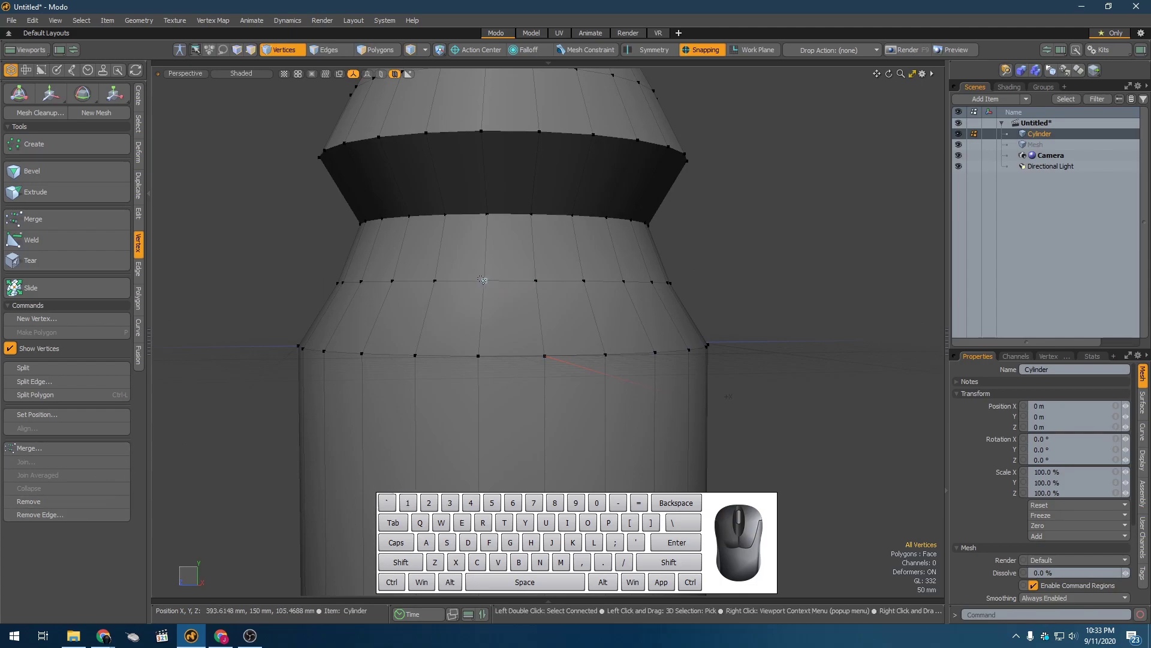
Remove the single vertex on the edge loop between the neck and shoulder, inspect the surface, and undo the removal
{"action": "left_click", "coordinate": [80, 503]}
{"action": "left_click_drag", "start_coordinate": [476, 317], "coordinate": [531, 396], "text": "alt"}
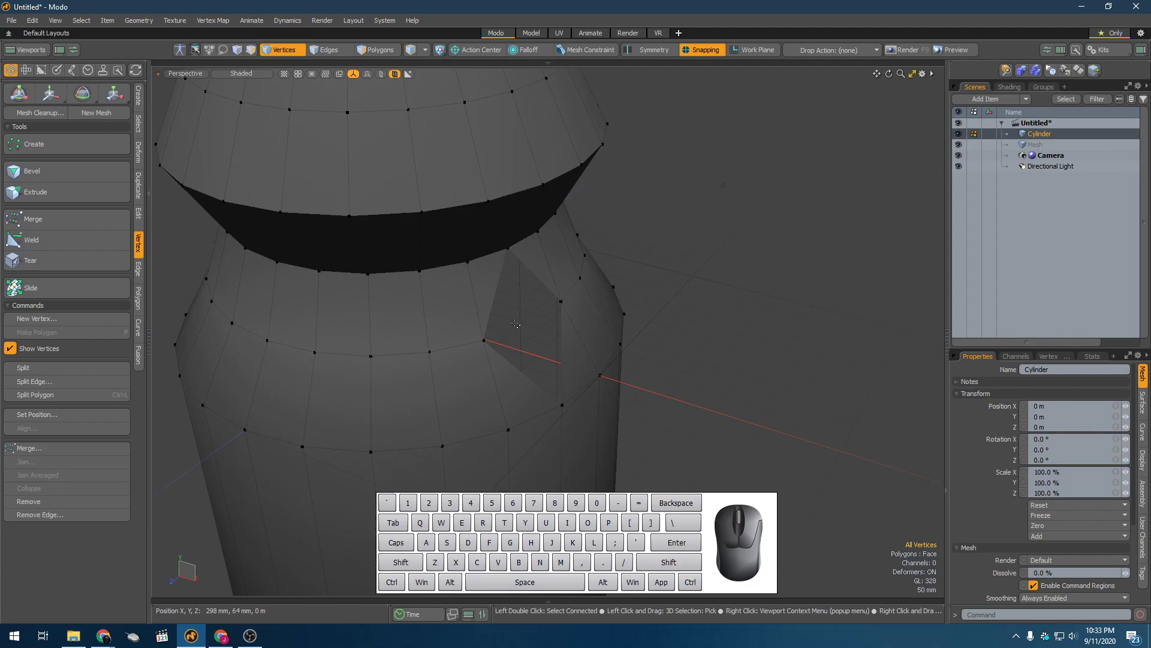
{"action": "key", "text": "ctrl+z"}
{"action": "left_click_drag", "start_coordinate": [515, 324], "coordinate": [429, 336], "text": "alt"}
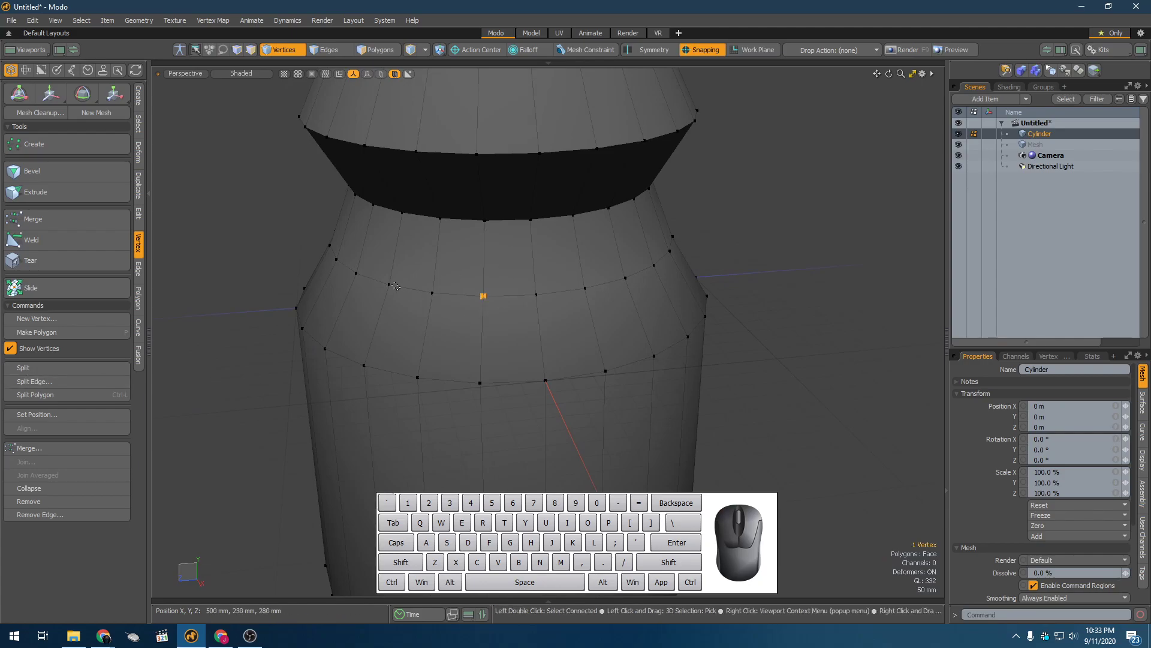
Delete the four edges meeting at the front vertex between the neck and shoulder, and undo the deletion
{"action": "key", "text": "2"}
{"action": "left_click_drag", "start_coordinate": [511, 296], "coordinate": [462, 314]}
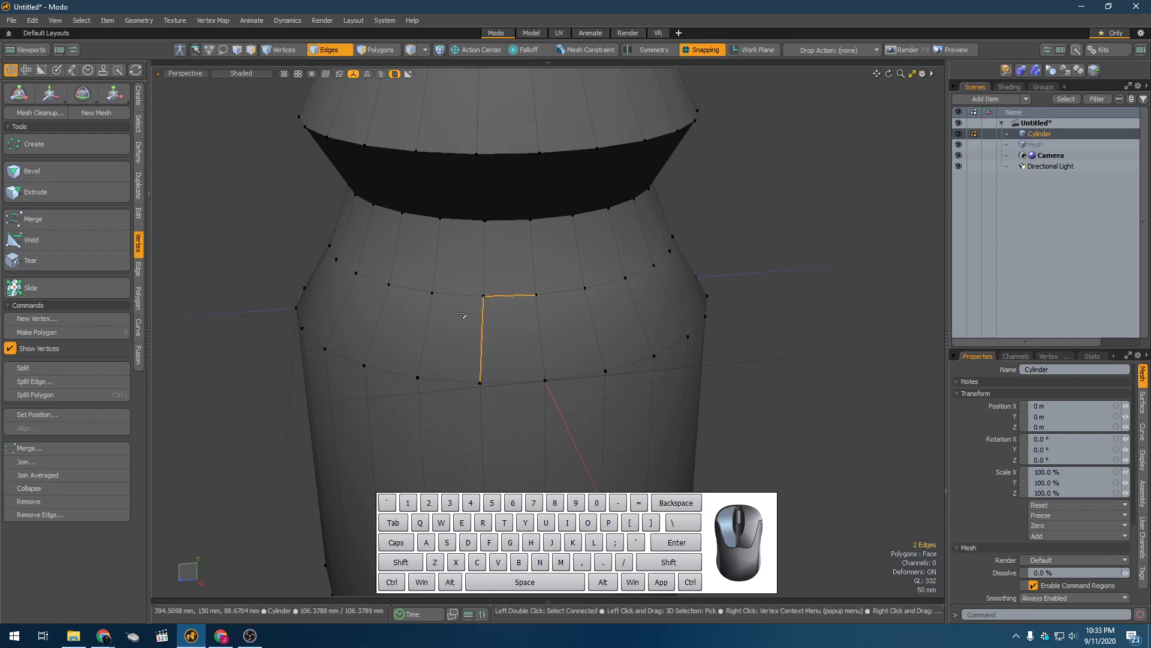
{"action": "key", "text": "Delete"}
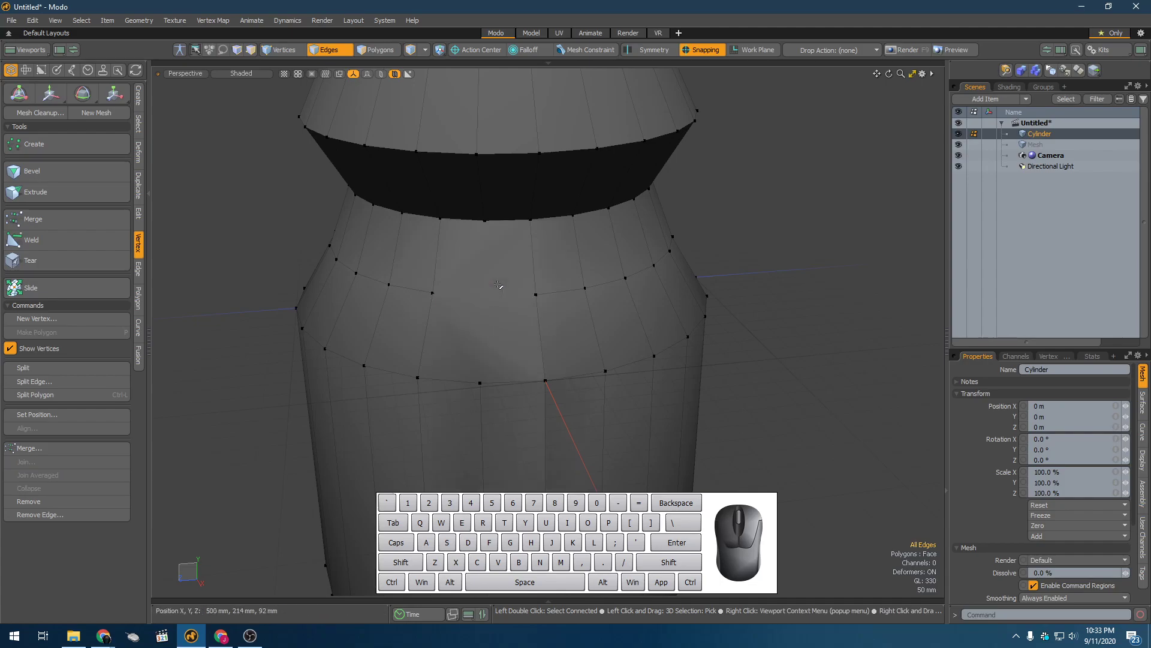
{"action": "left_click_drag", "start_coordinate": [495, 335], "coordinate": [399, 309], "text": "alt"}
{"action": "key", "text": "ctrl+z"}
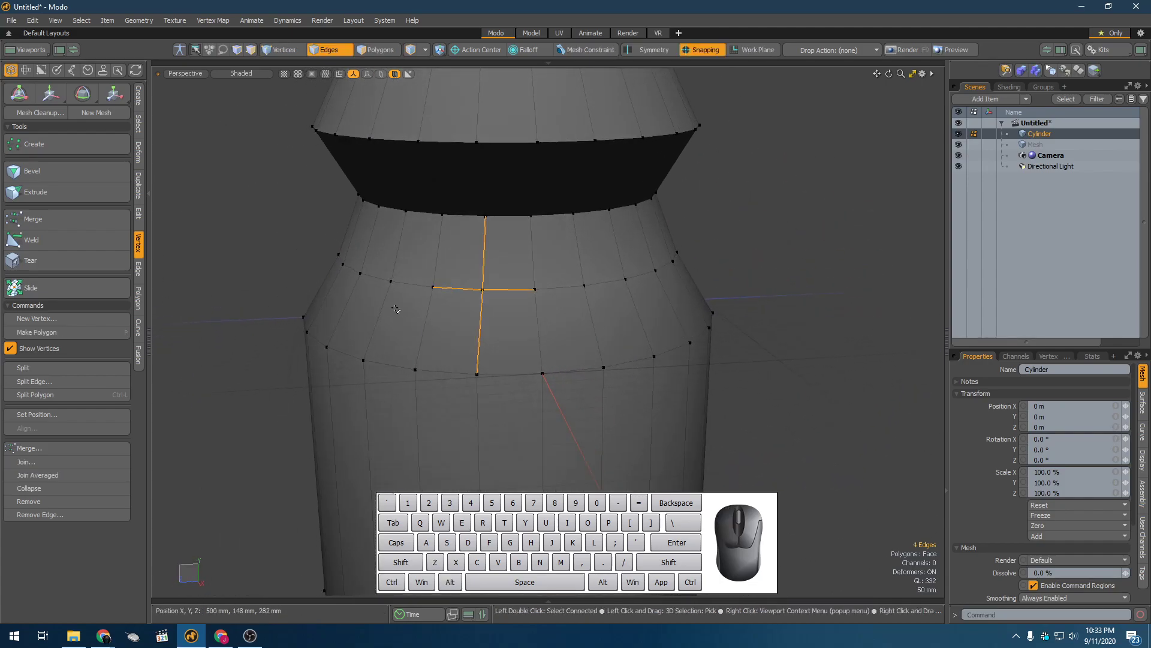
Weld the front vertices at the neck, middle loop and shoulder onto the adjacent vertex column, and inspect the welded points
{"action": "key", "text": "1"}
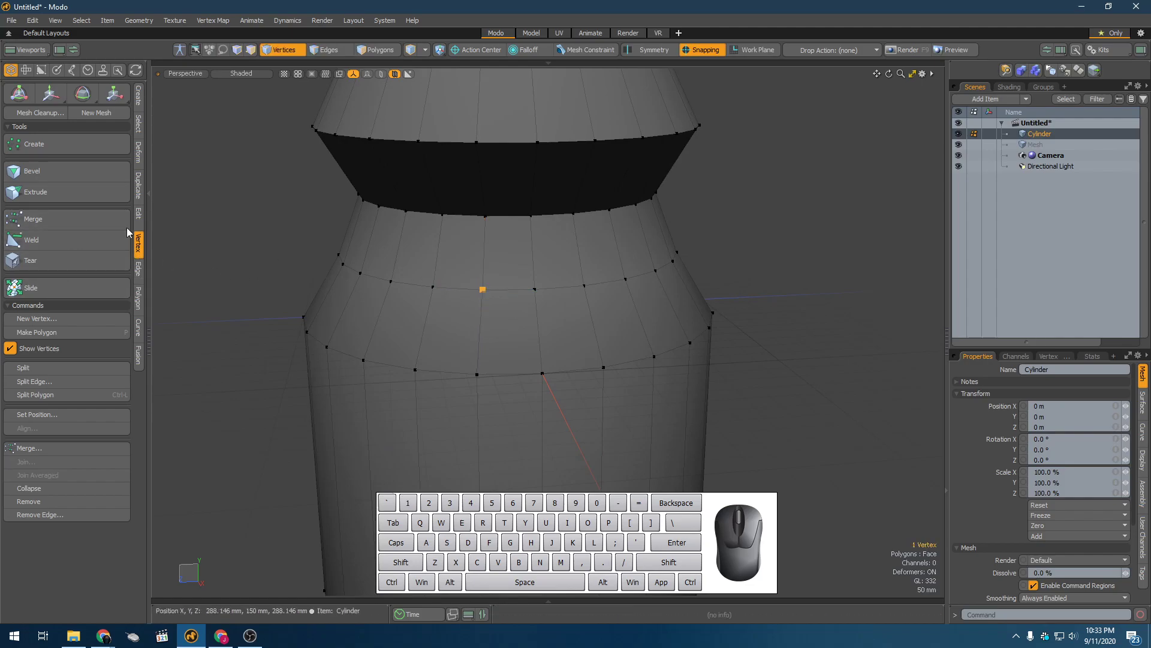
{"action": "left_click", "coordinate": [73, 243]}
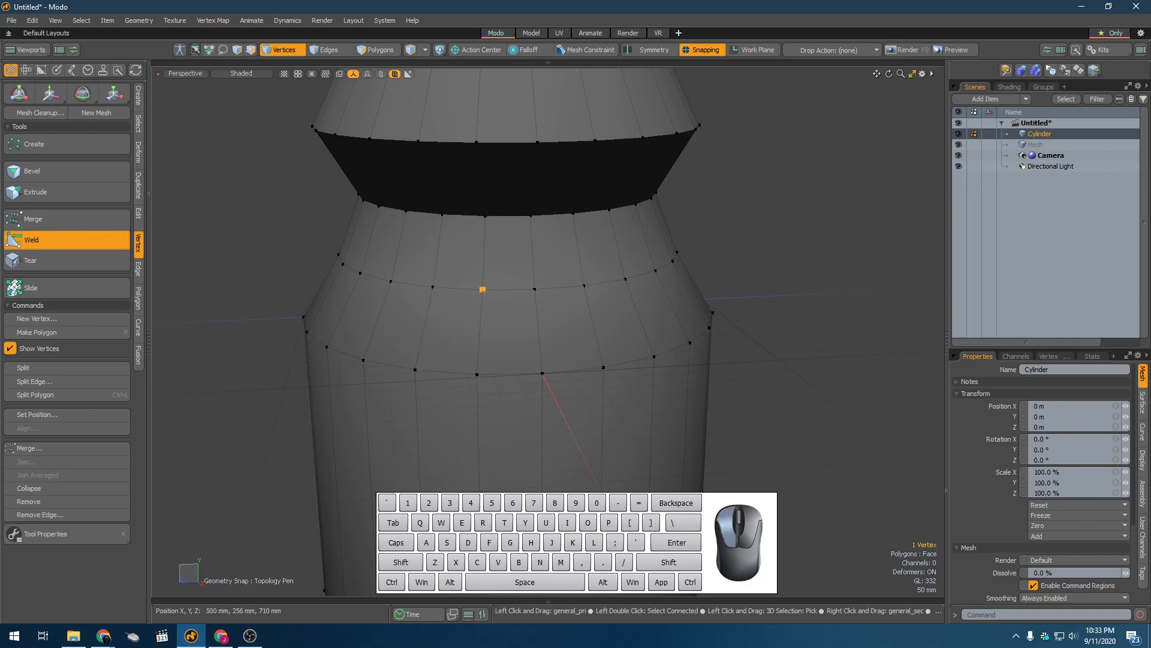
{"action": "left_click_drag", "start_coordinate": [433, 284], "coordinate": [475, 288]}
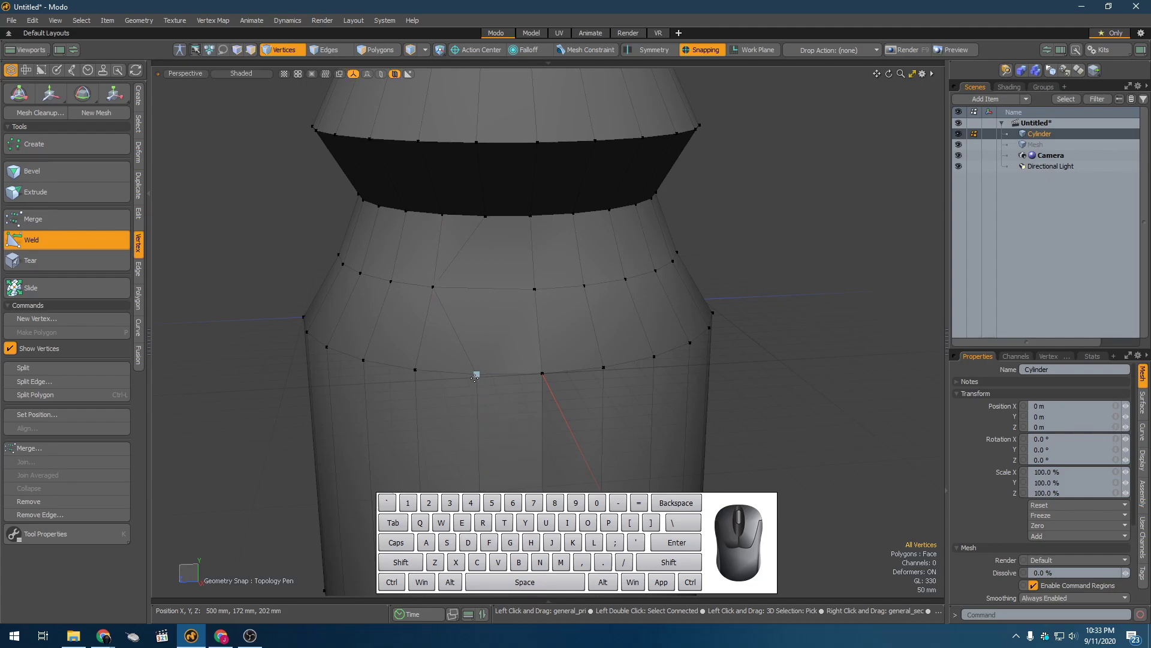
{"action": "left_click_drag", "start_coordinate": [470, 374], "coordinate": [424, 367]}
{"action": "mouse_move", "coordinate": [487, 221]}
{"action": "left_mouse_down"}
{"action": "mouse_move", "coordinate": [471, 181]}
{"action": "mouse_move", "coordinate": [467, 222]}
{"action": "mouse_move", "coordinate": [486, 216]}
{"action": "mouse_move", "coordinate": [470, 219]}
{"action": "mouse_move", "coordinate": [473, 230]}
{"action": "left_mouse_up"}
{"action": "left_click_drag", "start_coordinate": [465, 331], "coordinate": [455, 335], "text": "alt"}
{"action": "key", "text": "space"}
{"action": "left_click", "coordinate": [453, 392]}
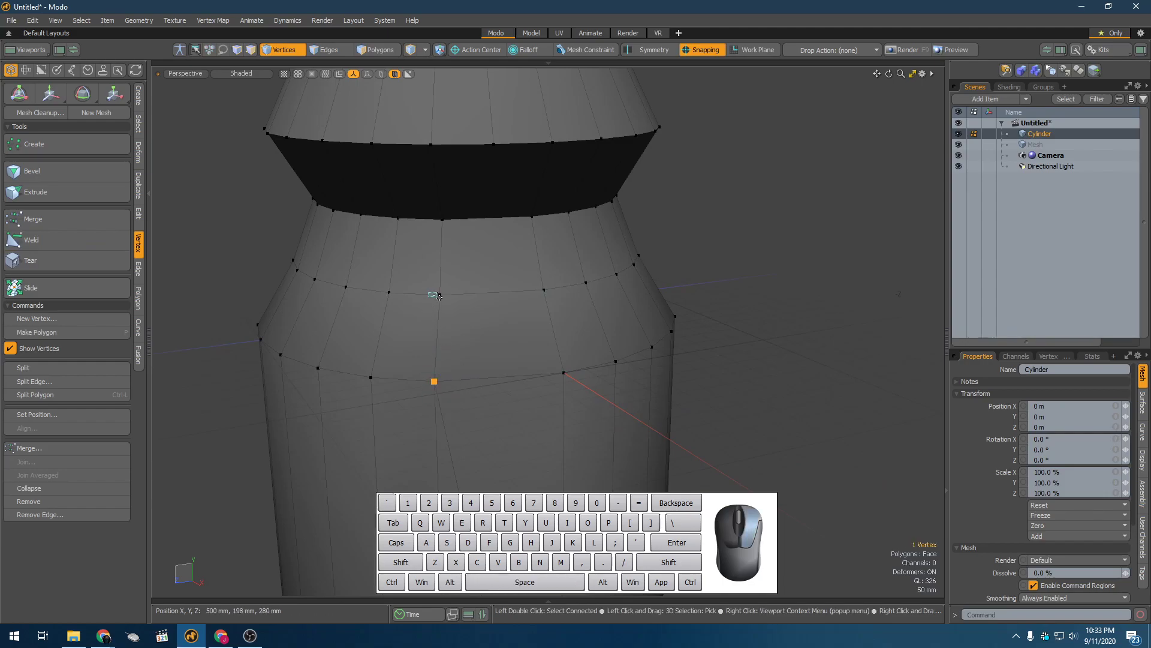
{"action": "left_click_drag", "start_coordinate": [460, 230], "coordinate": [460, 231]}
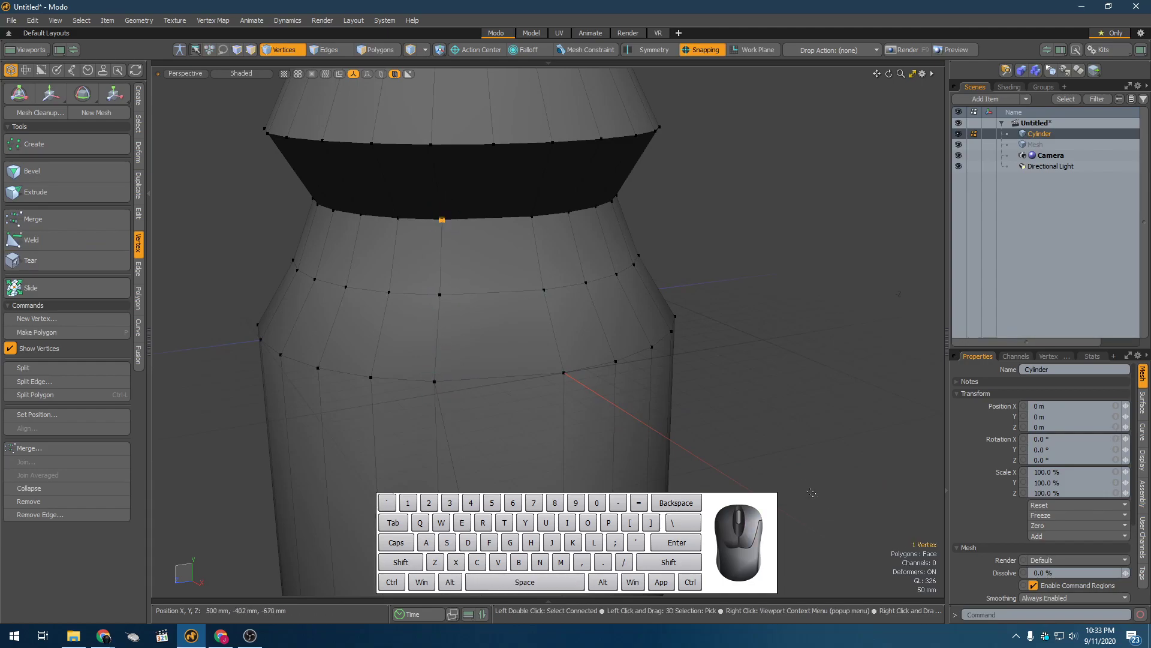
{"action": "left_click_drag", "start_coordinate": [662, 413], "coordinate": [602, 409], "text": "alt"}
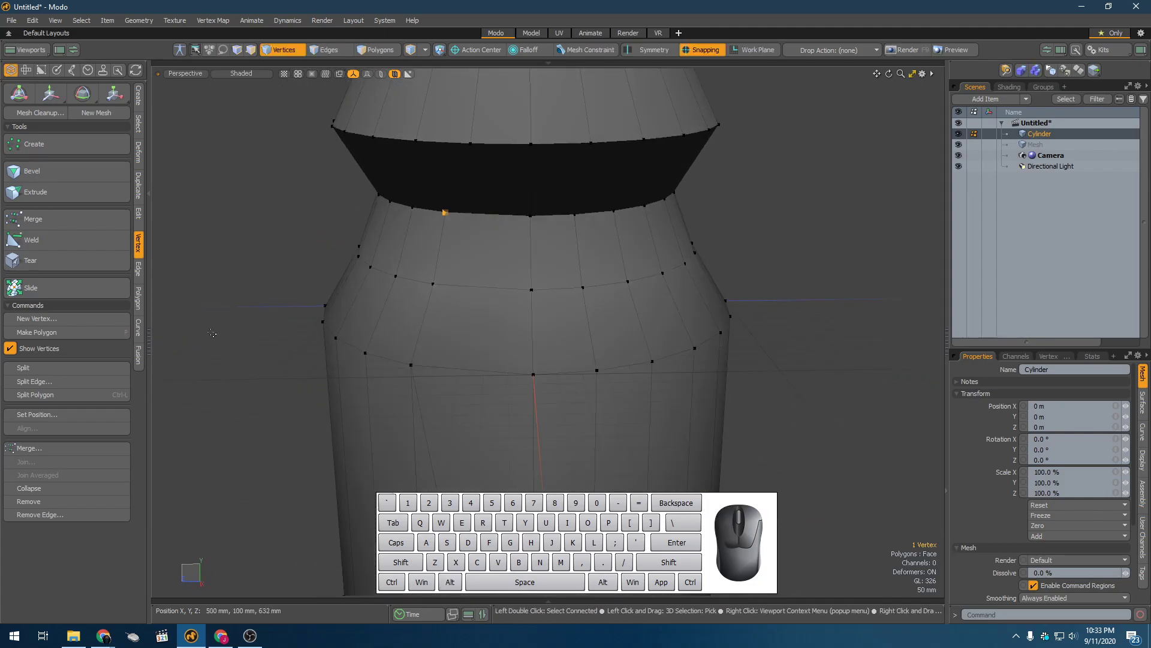
Weld the next column of vertices at the neck, middle loop and shoulder onto the column on its other side
{"action": "left_click", "coordinate": [91, 245]}
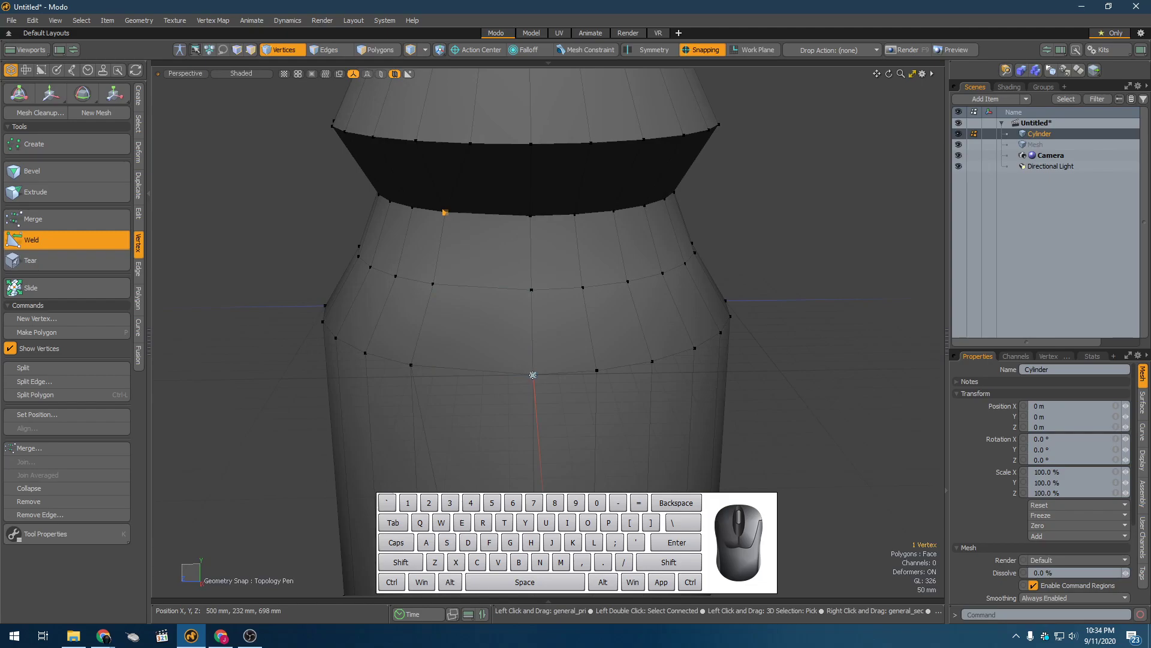
{"action": "mouse_move", "coordinate": [529, 294]}
{"action": "left_mouse_down"}
{"action": "mouse_move", "coordinate": [571, 293]}
{"action": "mouse_move", "coordinate": [509, 285]}
{"action": "left_mouse_up"}
{"action": "left_click_drag", "start_coordinate": [530, 216], "coordinate": [574, 214]}
{"action": "key", "text": "ctrl+z"}
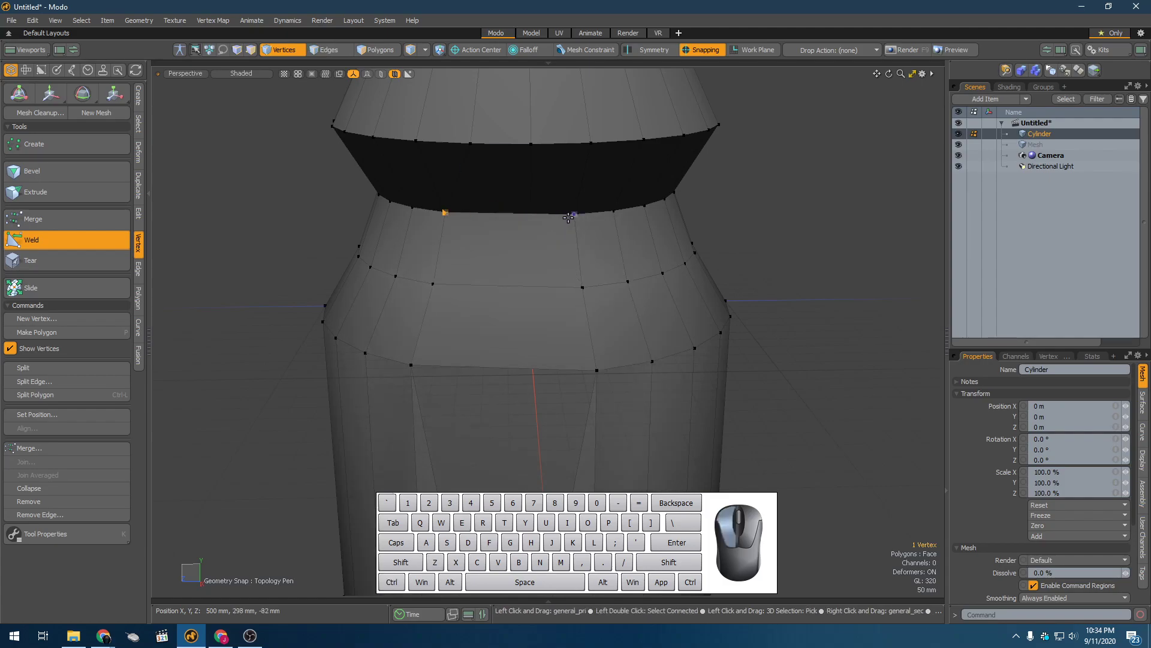
Weld the leftover vertices along the cylinder's base onto their neighbours to match the merged columns above, and exit the Weld tool
{"action": "left_click_drag", "start_coordinate": [566, 336], "coordinate": [519, 190], "text": "alt"}
{"action": "scroll", "coordinate": [505, 335], "scroll_direction": "down", "scroll_amount": 5, "text": "alt+shift"}
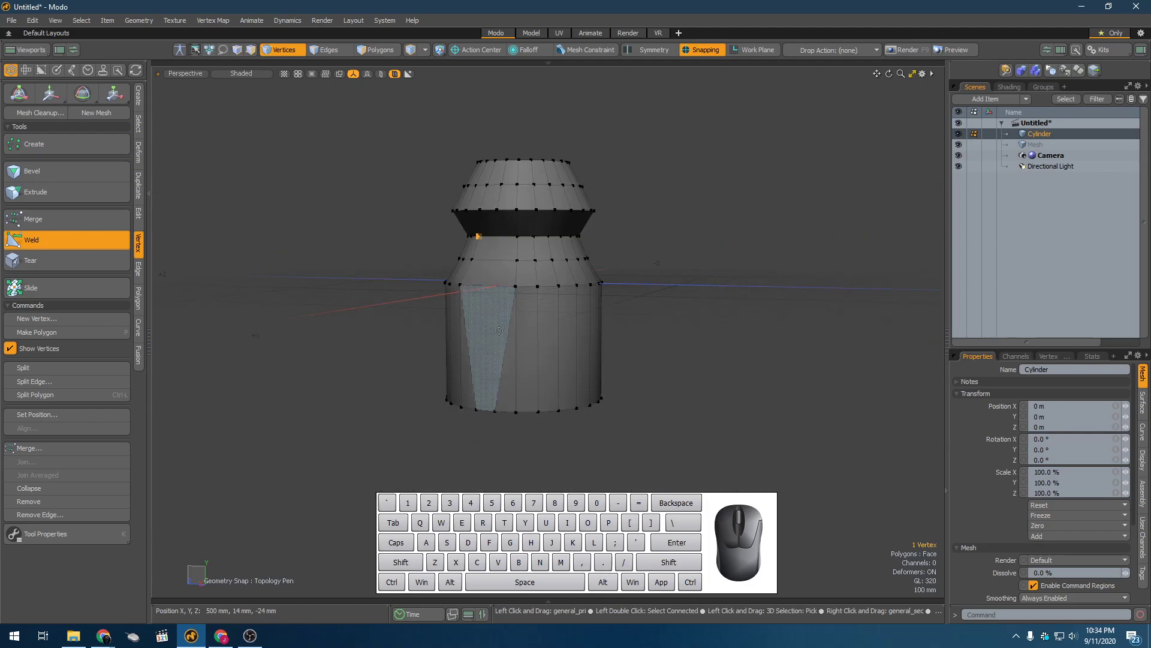
{"action": "left_click_drag", "start_coordinate": [506, 339], "coordinate": [508, 286], "text": "alt+shift"}
{"action": "scroll", "coordinate": [496, 392], "scroll_direction": "up", "scroll_amount": 5}
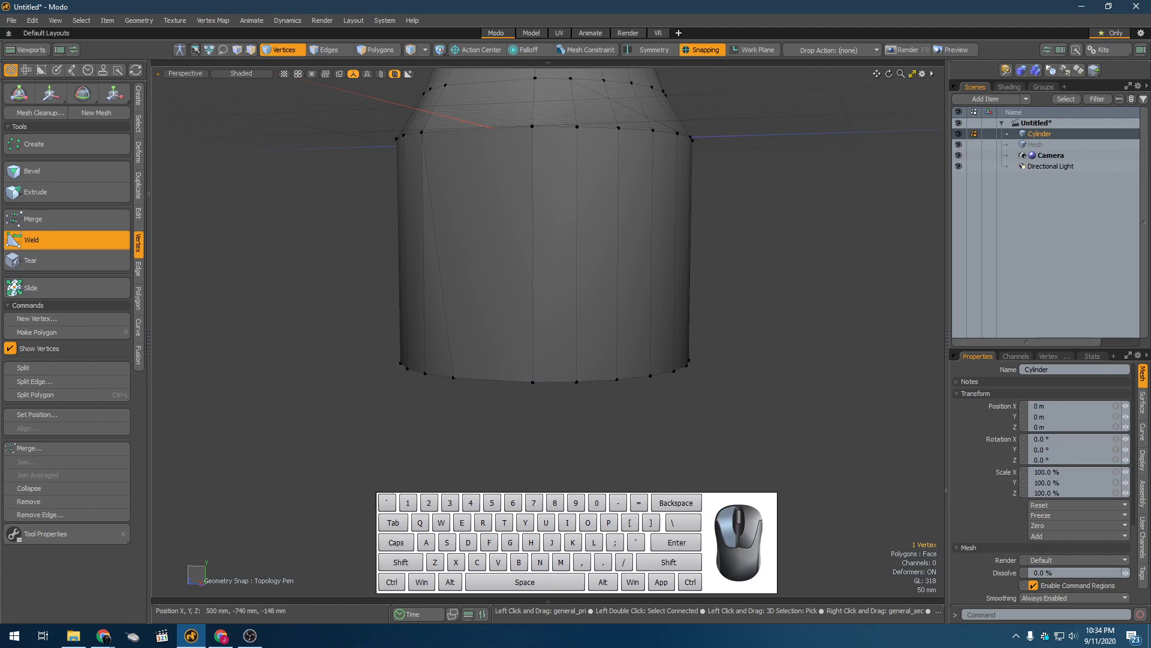
{"action": "left_click_drag", "start_coordinate": [427, 376], "coordinate": [500, 300], "text": "alt"}
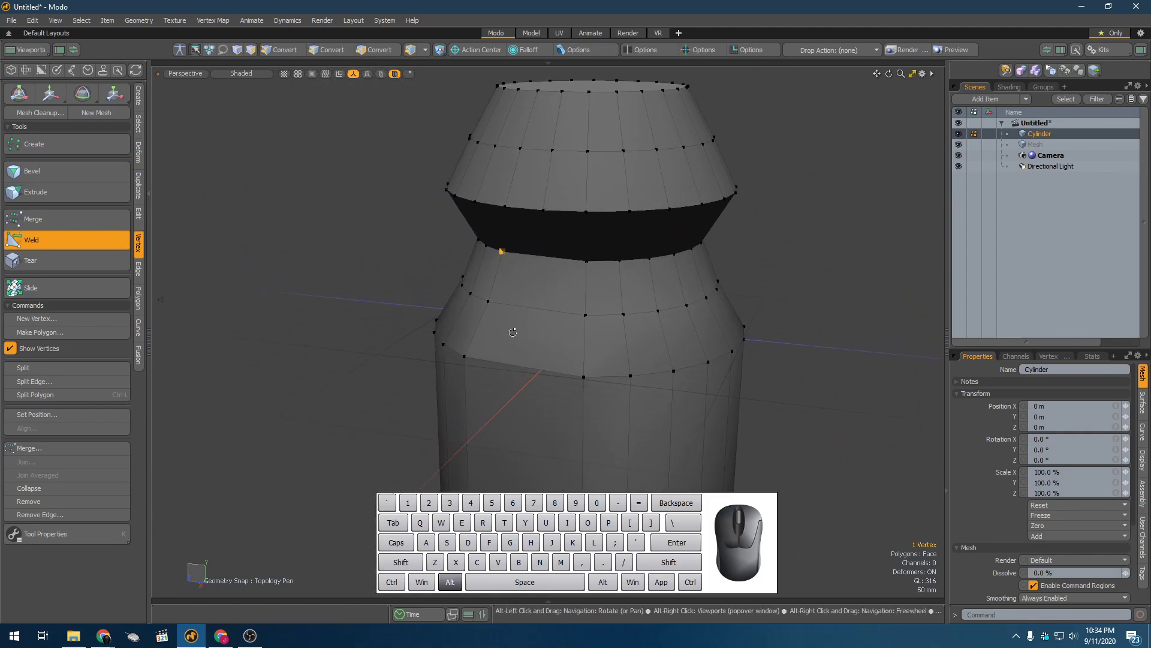
{"action": "key", "text": "space"}
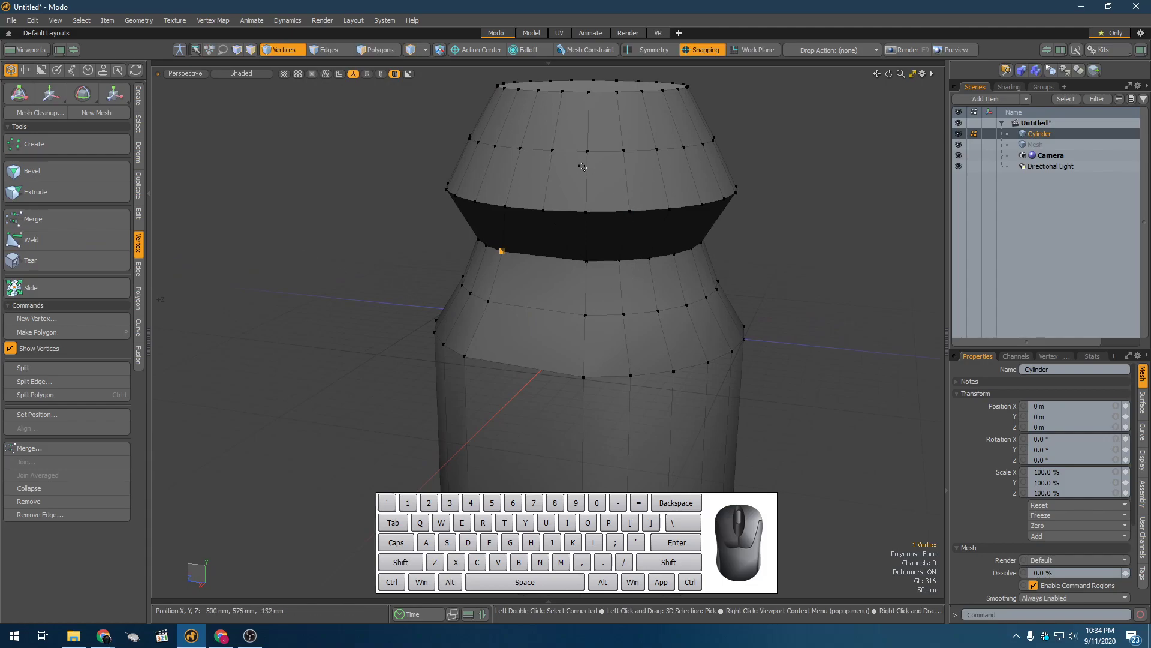
Try the vertex Slide tool on a vertex of the upper section's middle loop, and undo the slide
{"action": "left_click", "coordinate": [65, 290]}
{"action": "left_click_drag", "start_coordinate": [543, 166], "coordinate": [571, 234], "text": "alt"}
{"action": "scroll", "coordinate": [584, 158], "scroll_direction": "up", "scroll_amount": 4}
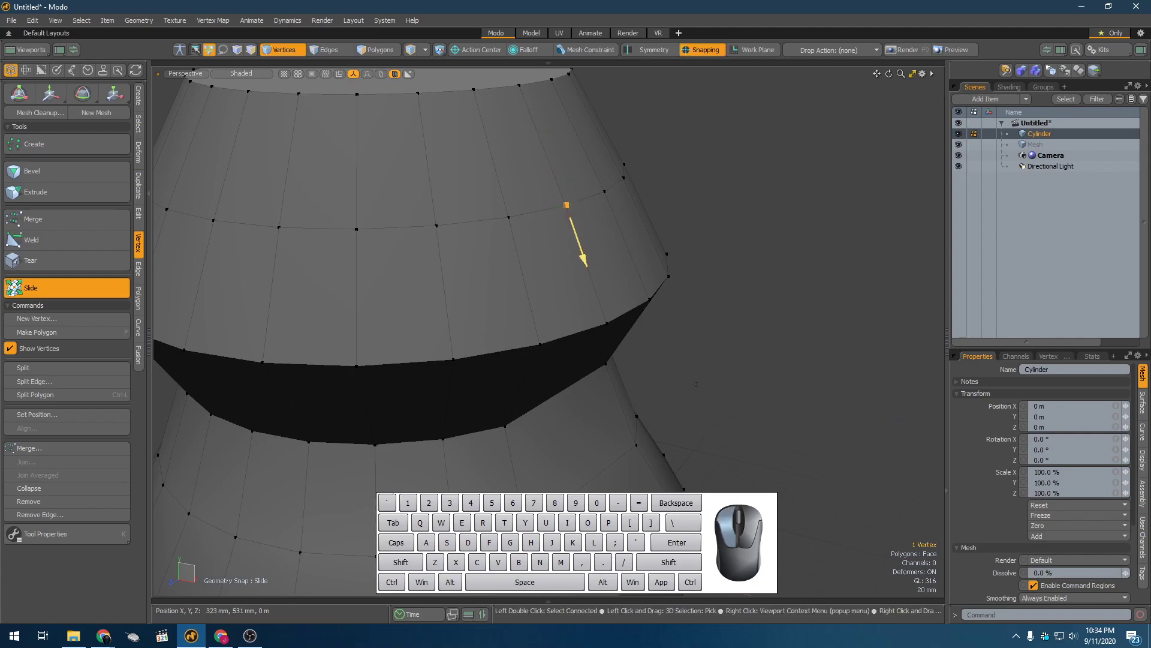
{"action": "left_click_drag", "start_coordinate": [550, 158], "coordinate": [557, 225]}
{"action": "mouse_move", "coordinate": [488, 207]}
{"action": "left_mouse_down"}
{"action": "mouse_move", "coordinate": [524, 215]}
{"action": "mouse_move", "coordinate": [525, 246]}
{"action": "mouse_move", "coordinate": [473, 241]}
{"action": "mouse_move", "coordinate": [537, 228]}
{"action": "mouse_move", "coordinate": [496, 228]}
{"action": "left_mouse_up"}
{"action": "left_click", "coordinate": [565, 229]}
{"action": "left_click", "coordinate": [568, 242]}
{"action": "left_click", "coordinate": [86, 290]}
{"action": "left_click", "coordinate": [85, 290]}
{"action": "key", "text": "ctrl+z"}
Bring up the edge tools and select the complete edge loop around the middle of the upper section
{"action": "left_click_drag", "start_coordinate": [283, 270], "coordinate": [323, 220], "text": "alt"}
{"action": "key", "text": "2"}
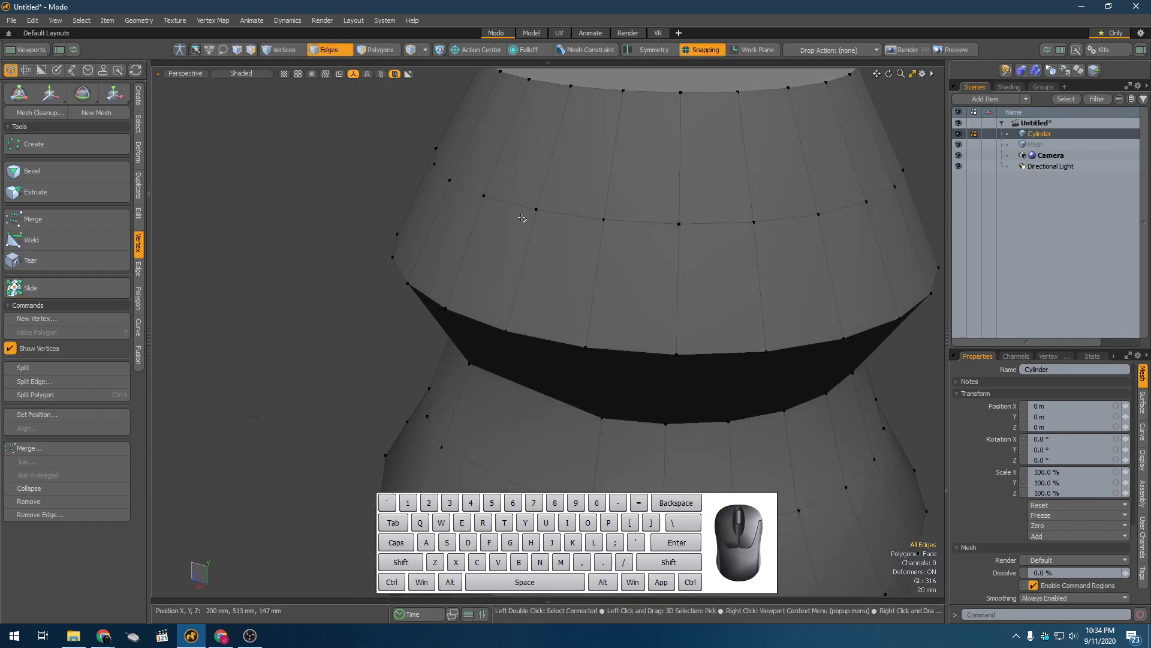
{"action": "double_click", "coordinate": [514, 209]}
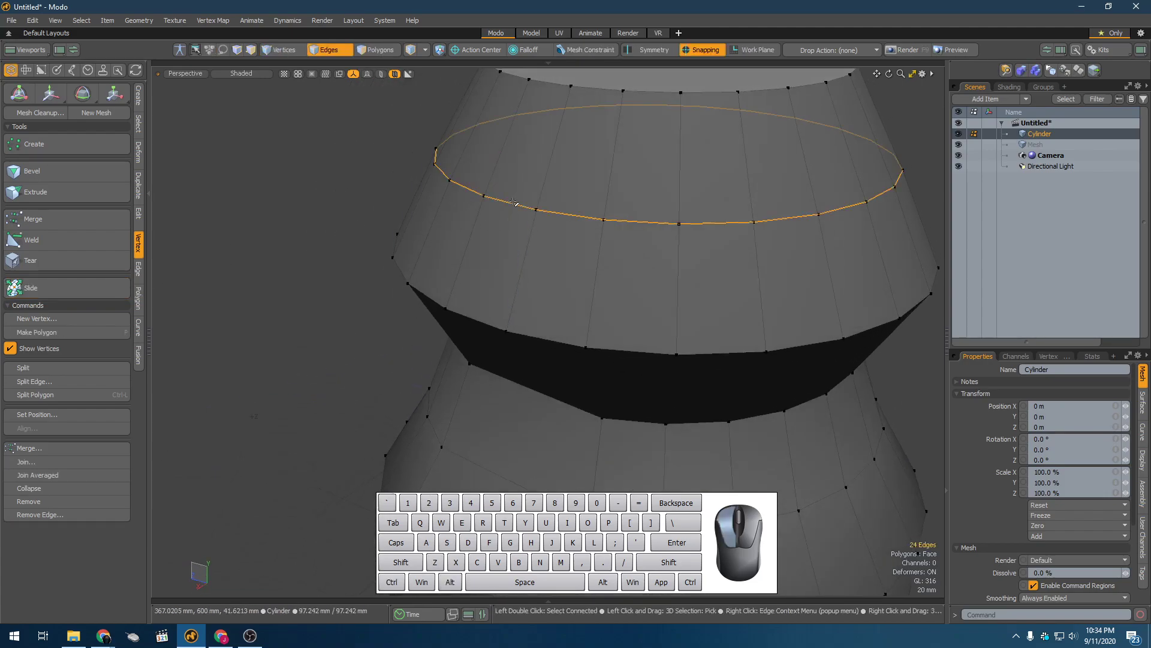
{"action": "left_click", "coordinate": [149, 258]}
{"action": "left_click", "coordinate": [137, 246]}
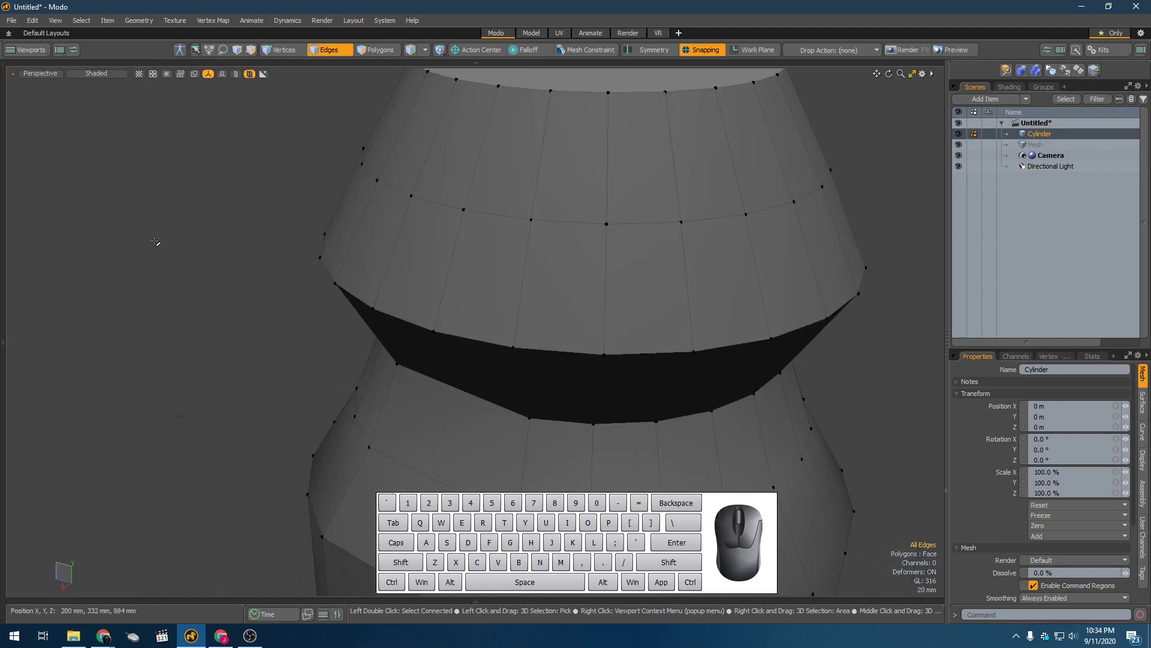
{"action": "left_click", "coordinate": [5, 268]}
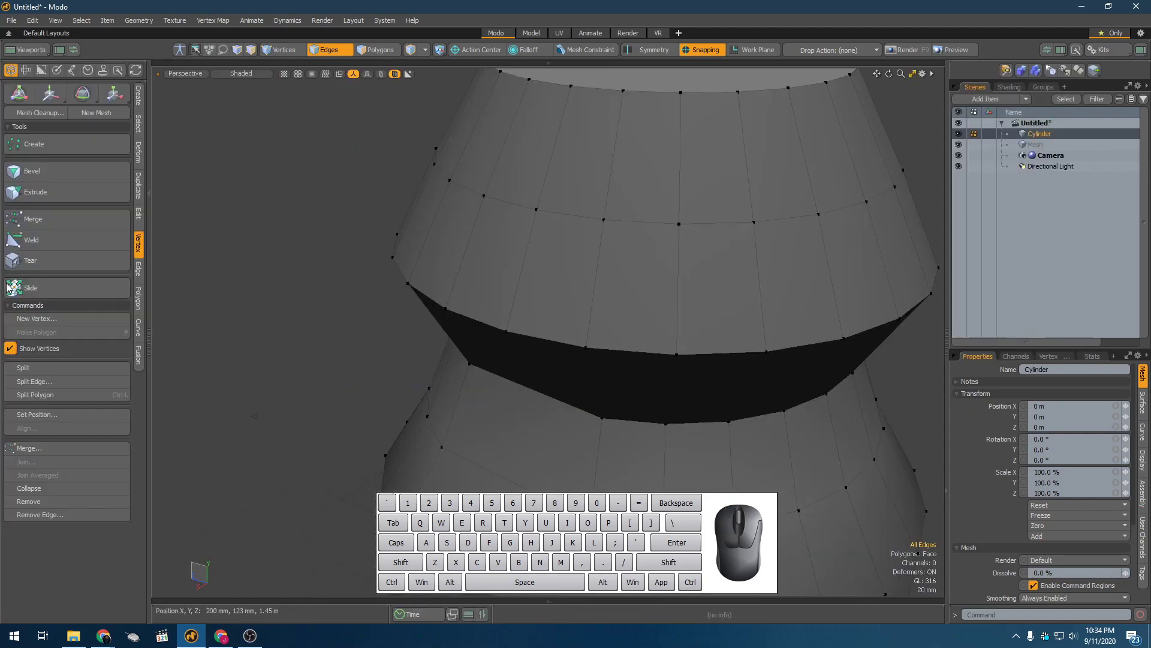
{"action": "left_click", "coordinate": [141, 263]}
{"action": "left_click_drag", "start_coordinate": [524, 224], "coordinate": [511, 214], "text": "alt"}
{"action": "left_click", "coordinate": [549, 209]}
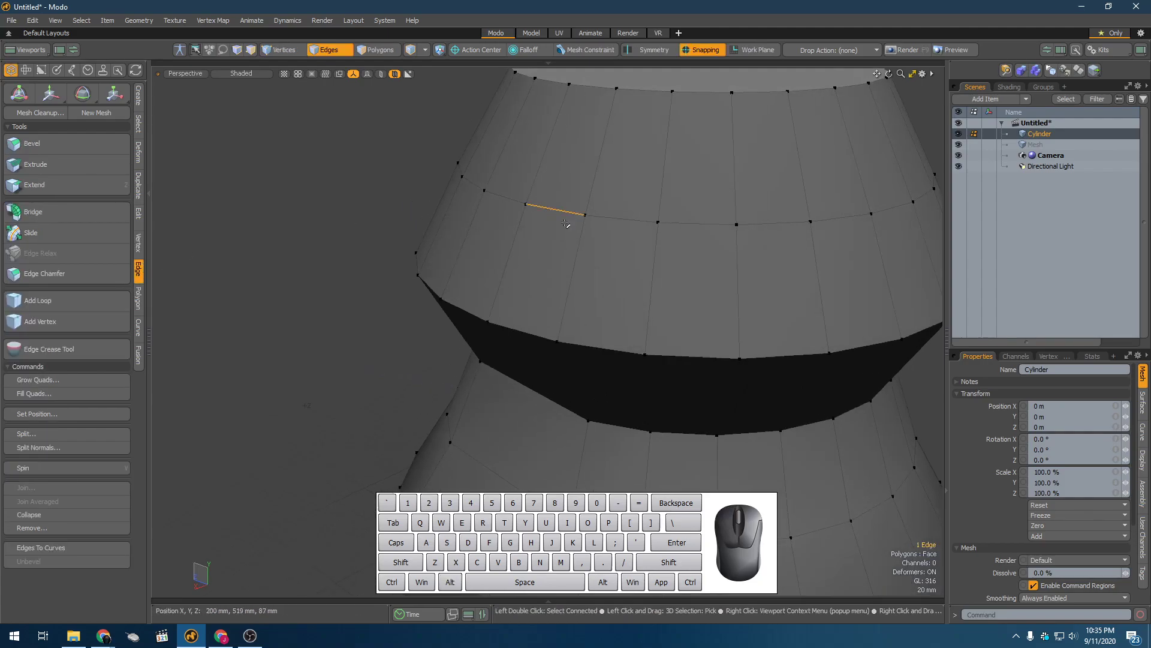
{"action": "double_click", "coordinate": [564, 209]}
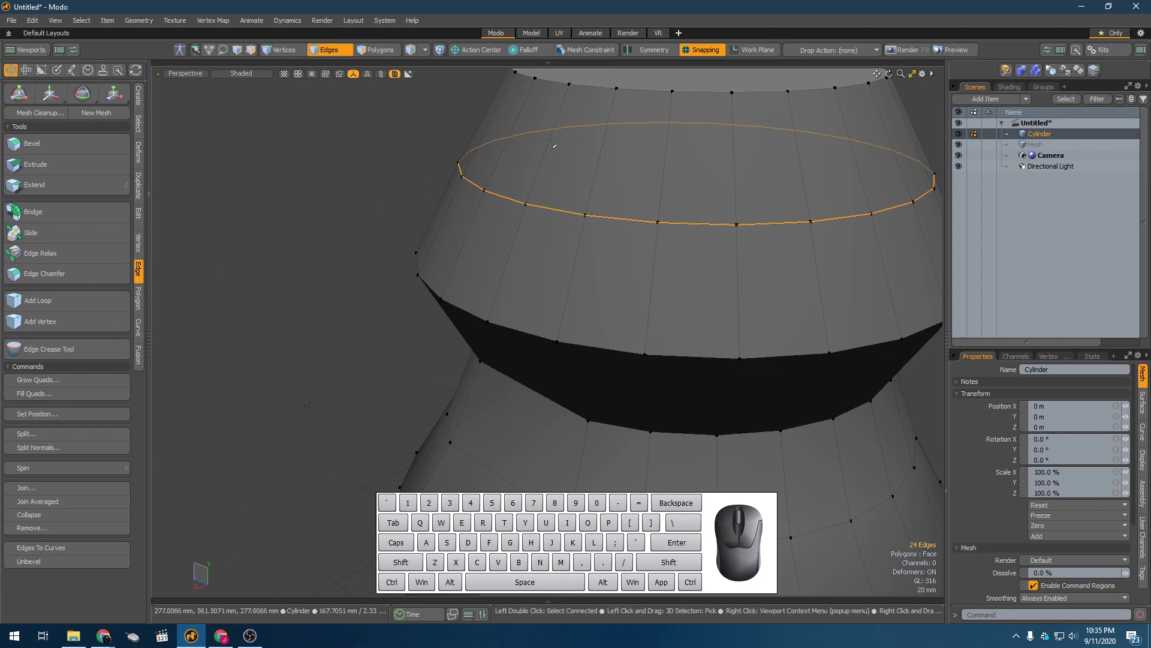
Activate the Move tool for the selected edge loop and turn off snapping
{"action": "key", "text": "w"}
{"action": "left_click_drag", "start_coordinate": [606, 222], "coordinate": [696, 201], "text": "alt"}
{"action": "left_click", "coordinate": [695, 50]}
Move the selected edge loop straight down off the sloped surface with the Move tool, and undo the moves
{"action": "left_click_drag", "start_coordinate": [658, 147], "coordinate": [648, 116], "text": "alt"}
{"action": "left_click_drag", "start_coordinate": [431, 262], "coordinate": [420, 284]}
{"action": "key", "text": "ctrl+z"}
{"action": "key", "text": "ctrl+z"}
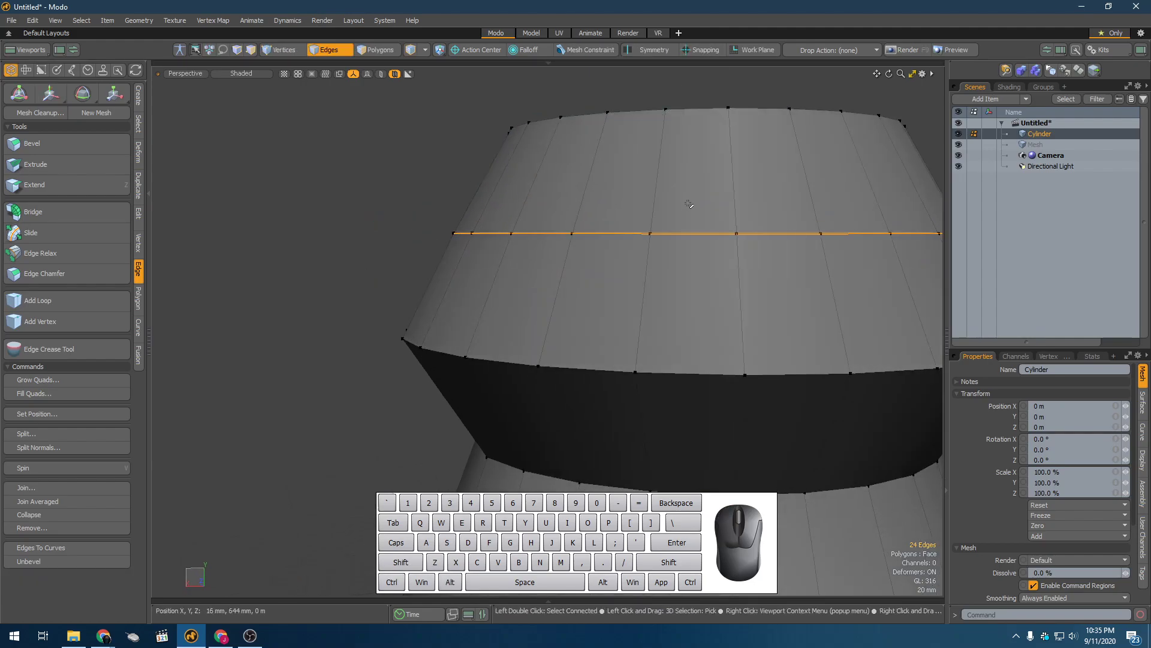
{"action": "key", "text": "w"}
{"action": "mouse_move", "coordinate": [699, 199]}
{"action": "left_mouse_down"}
{"action": "mouse_move", "coordinate": [699, 119]}
{"action": "mouse_move", "coordinate": [698, 220]}
{"action": "left_mouse_up"}
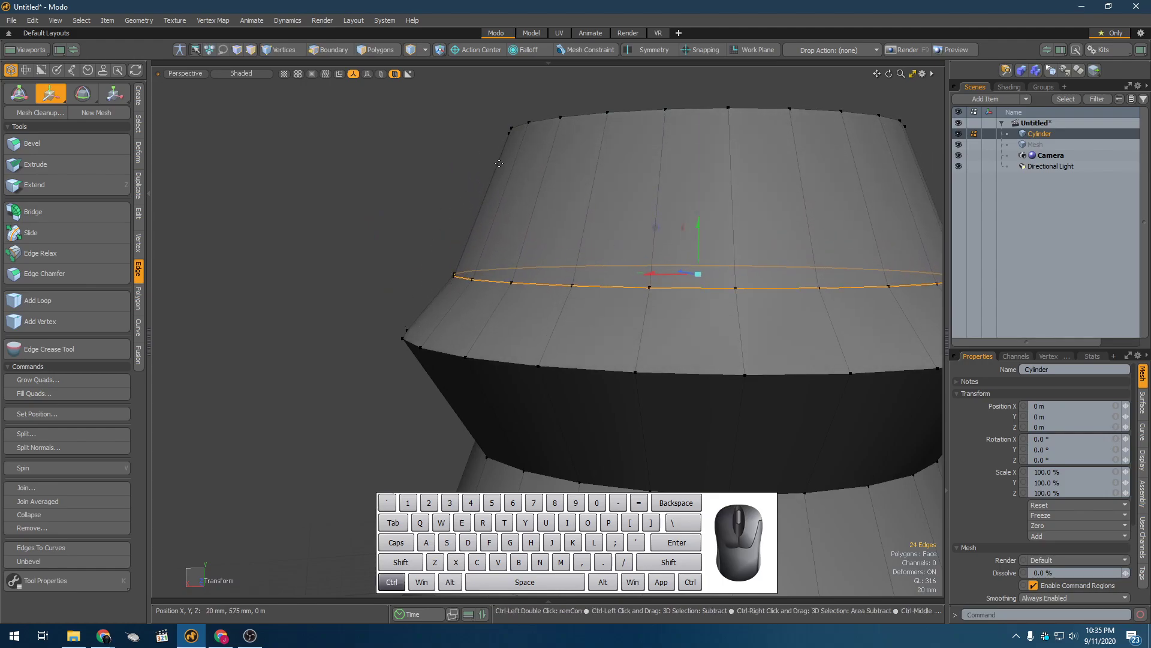
{"action": "key", "text": "ctrl+z"}
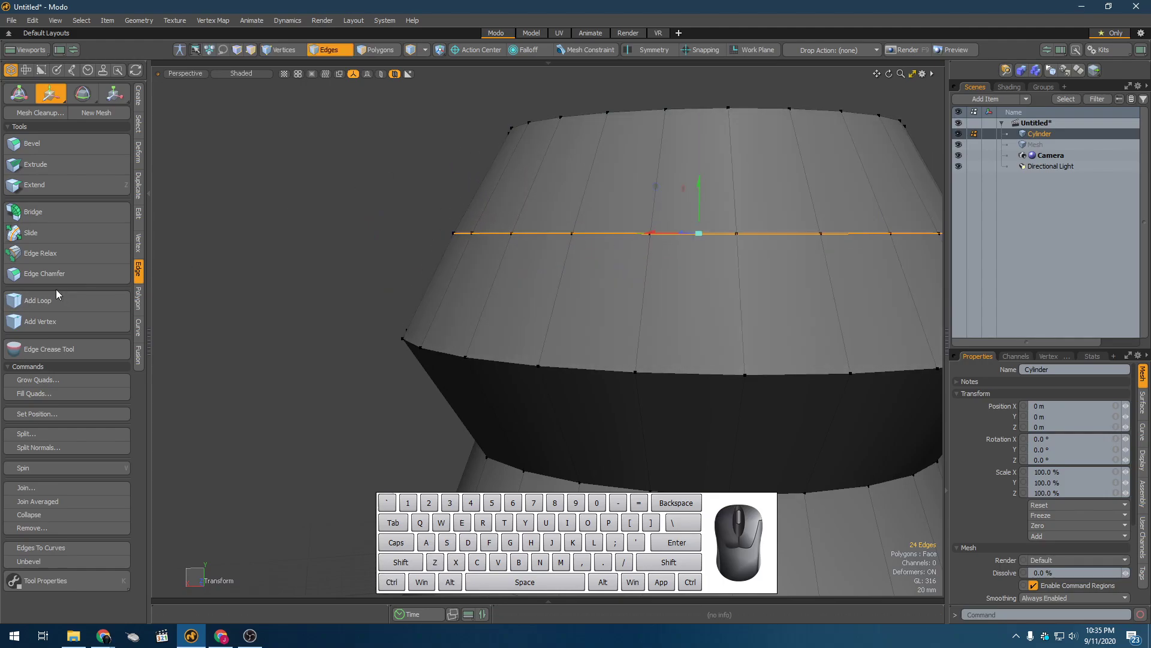
Slide the selected edge loop up along the sloped wall toward the top rim, and back to about midway
{"action": "left_click", "coordinate": [55, 239]}
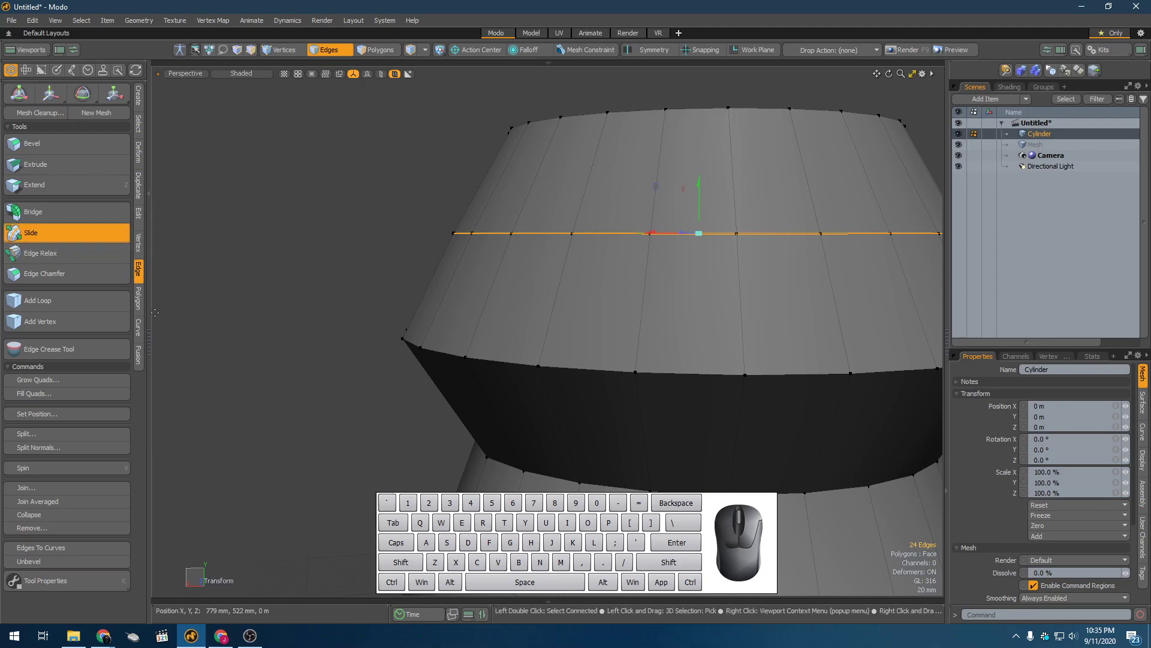
{"action": "left_click_drag", "start_coordinate": [312, 240], "coordinate": [275, 240]}
{"action": "left_click_drag", "start_coordinate": [738, 264], "coordinate": [420, 375]}
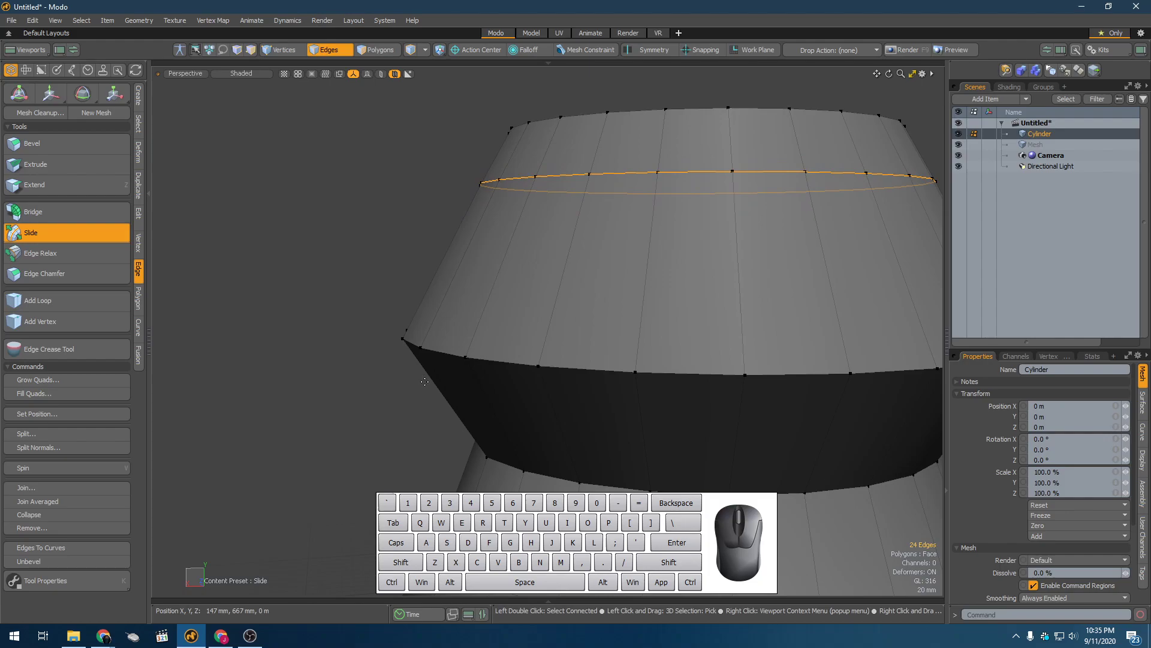
{"action": "left_click_drag", "start_coordinate": [431, 420], "coordinate": [496, 380], "text": "alt"}
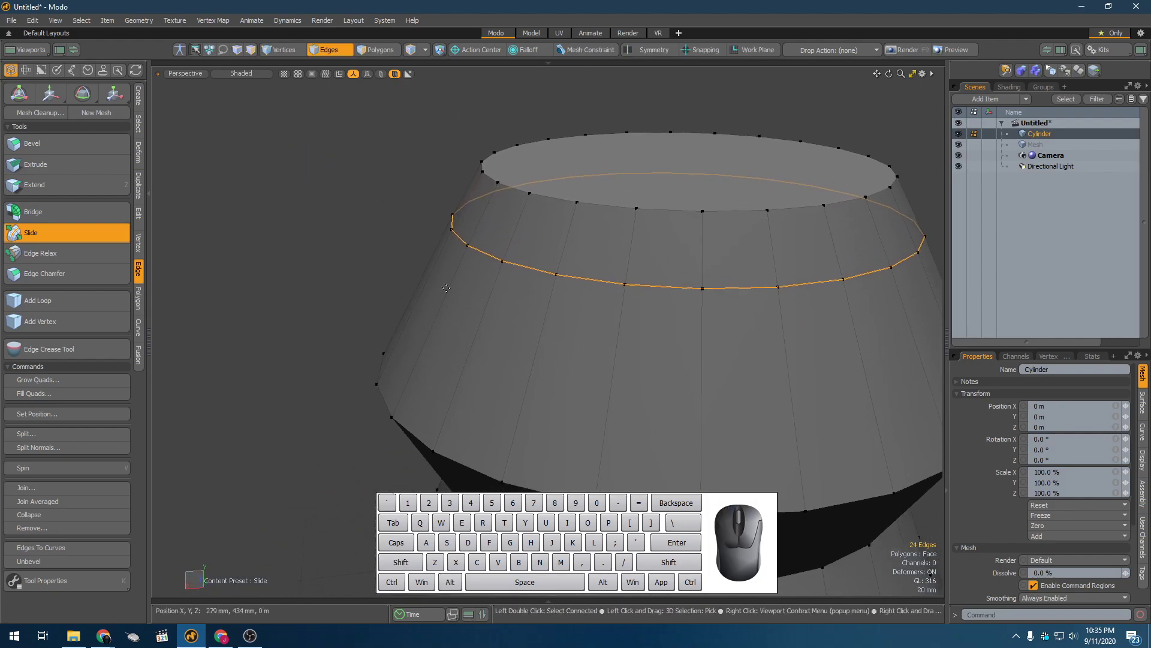
{"action": "left_click_drag", "start_coordinate": [534, 347], "coordinate": [558, 351]}
{"action": "left_click_drag", "start_coordinate": [558, 351], "coordinate": [570, 290], "text": "alt"}
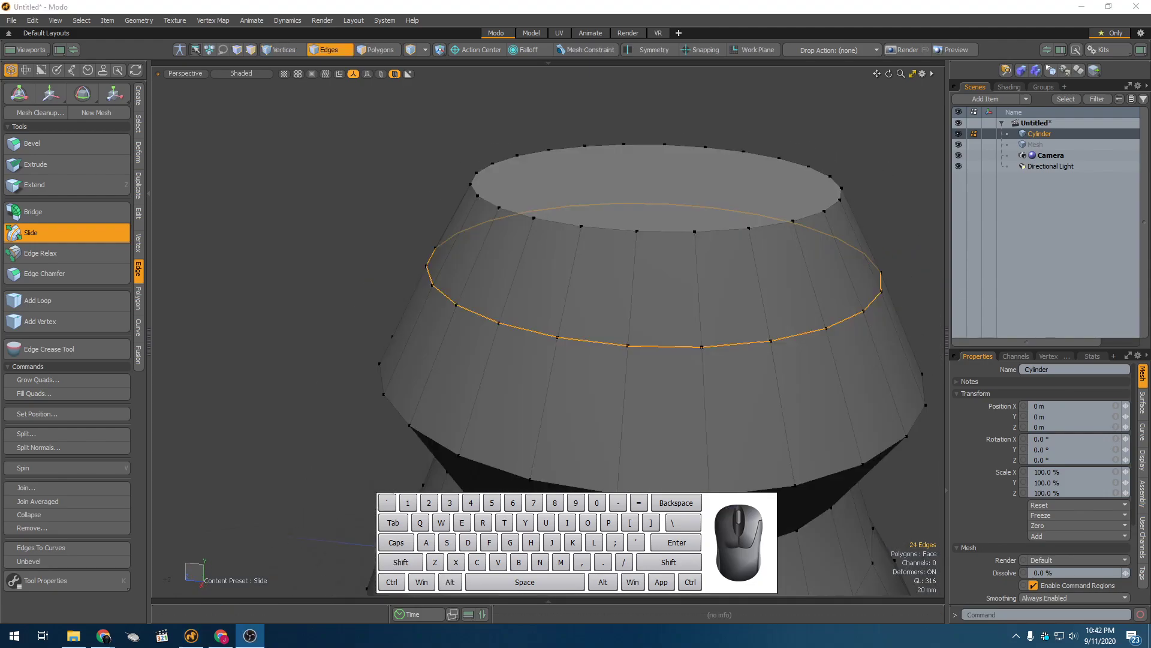
Switch to polygon selection, try a side polygon, and select the flat cap on top of the upper section
{"action": "left_click", "coordinate": [807, 246]}
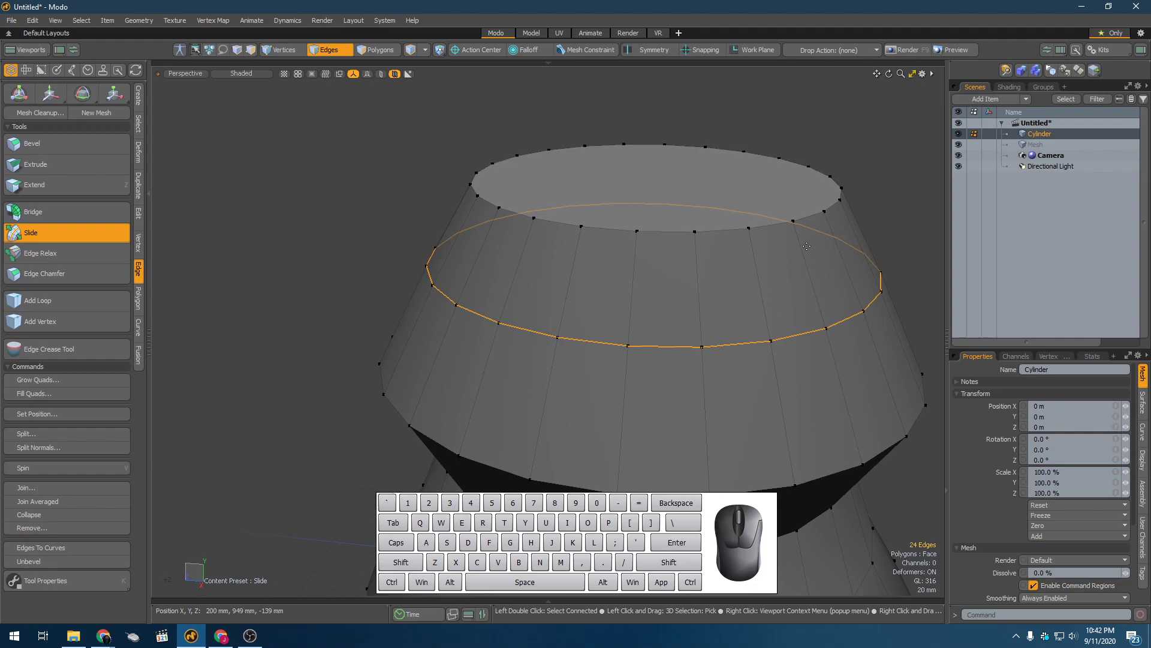
{"action": "left_click_drag", "start_coordinate": [702, 255], "coordinate": [624, 282], "text": "alt"}
{"action": "key", "text": "3"}
{"action": "left_click", "coordinate": [596, 288]}
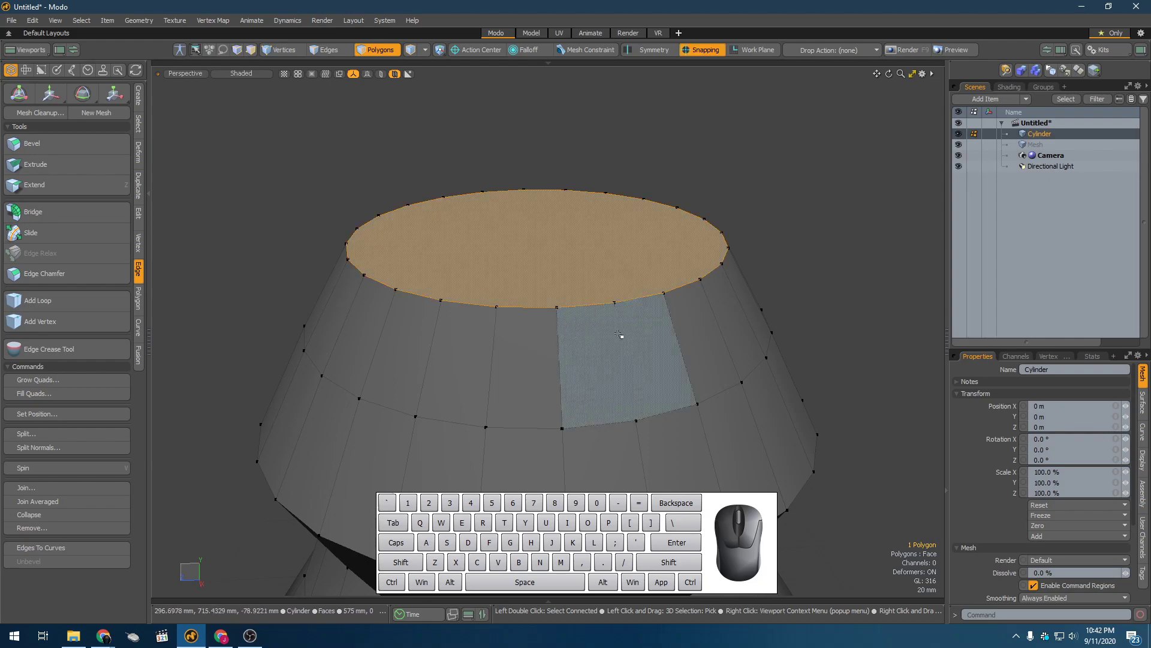
{"action": "left_click", "coordinate": [603, 384]}
{"action": "left_click_drag", "start_coordinate": [605, 393], "coordinate": [581, 345], "text": "alt"}
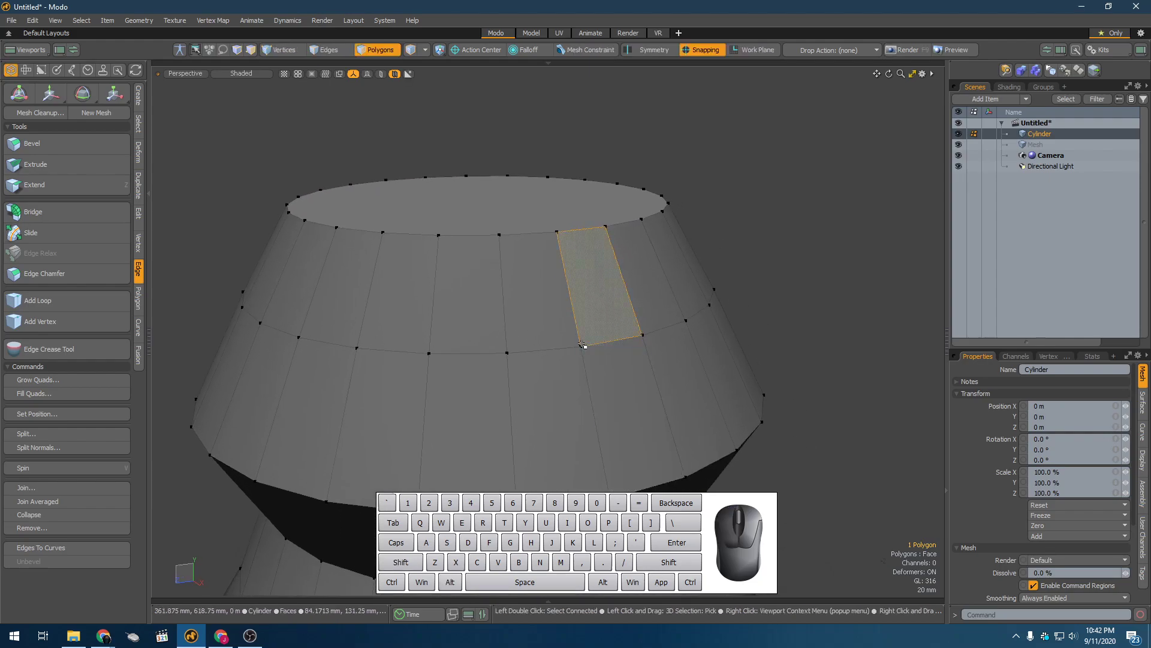
{"action": "left_click", "coordinate": [540, 205]}
{"action": "left_click_drag", "start_coordinate": [578, 247], "coordinate": [513, 296], "text": "alt"}
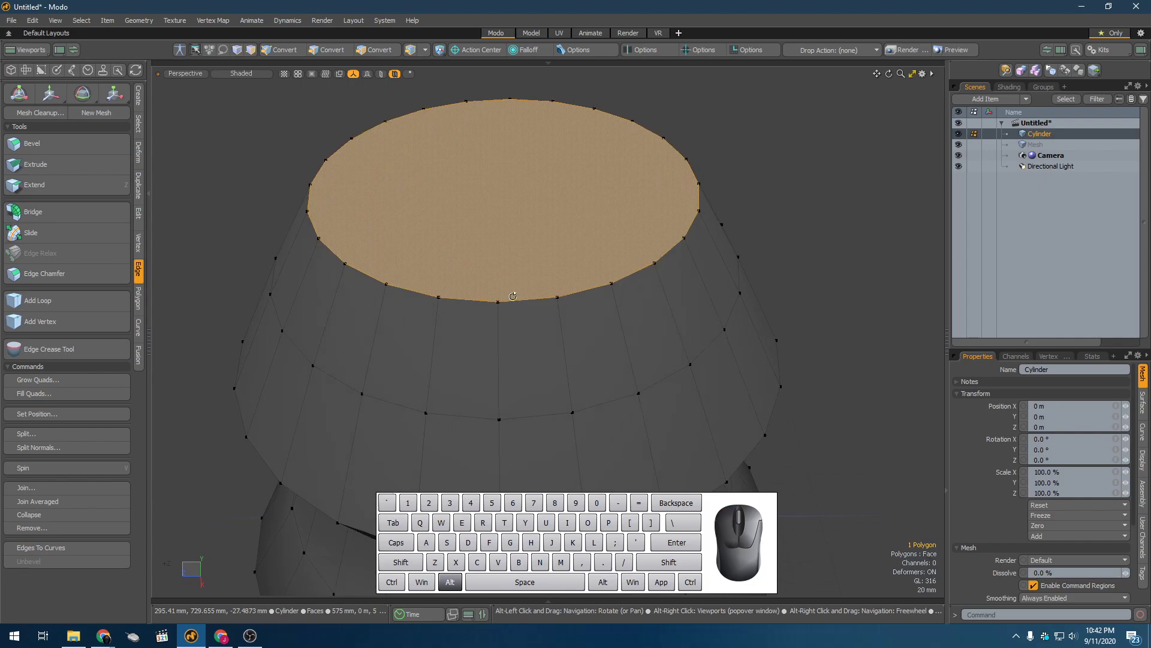
Convert the cap polygon's selection to its border edges, and return to polygon selection
{"action": "key", "text": "1"}
{"action": "key", "text": "2"}
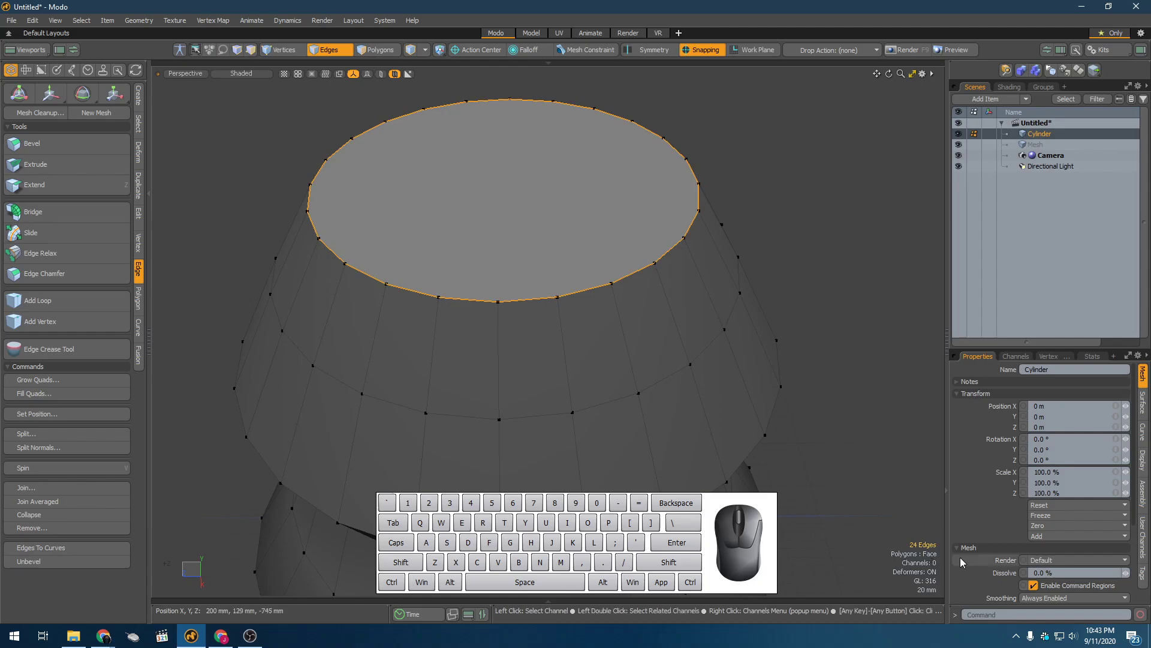
{"action": "left_click_drag", "start_coordinate": [361, 268], "coordinate": [570, 417], "text": "alt"}
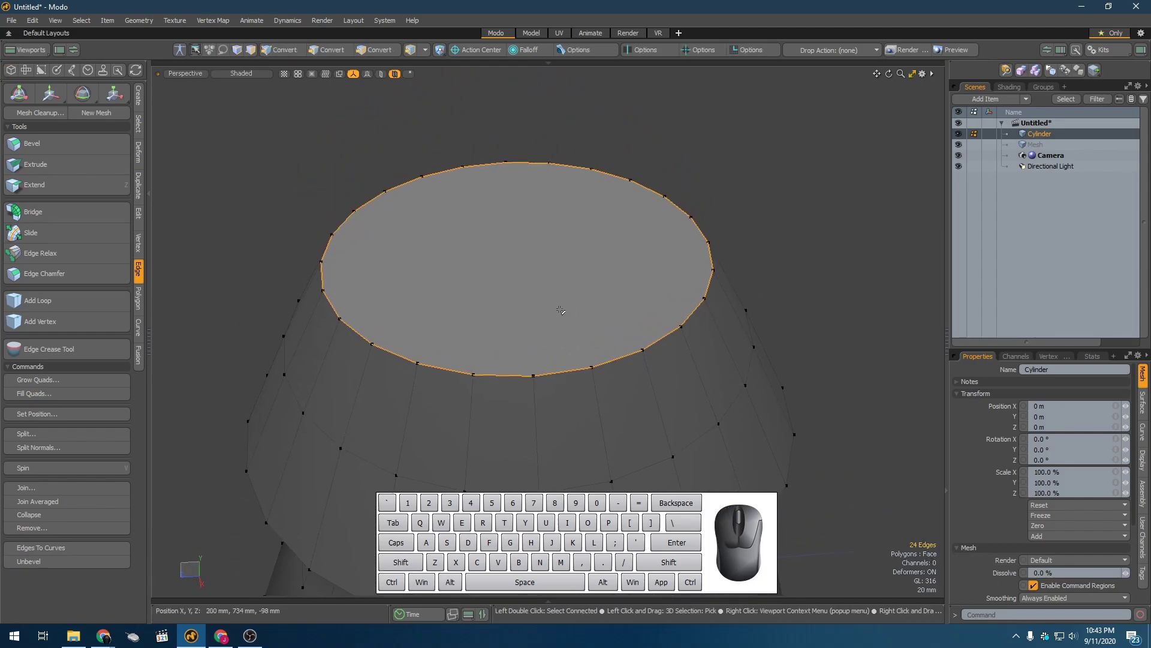
{"action": "key", "text": "3"}
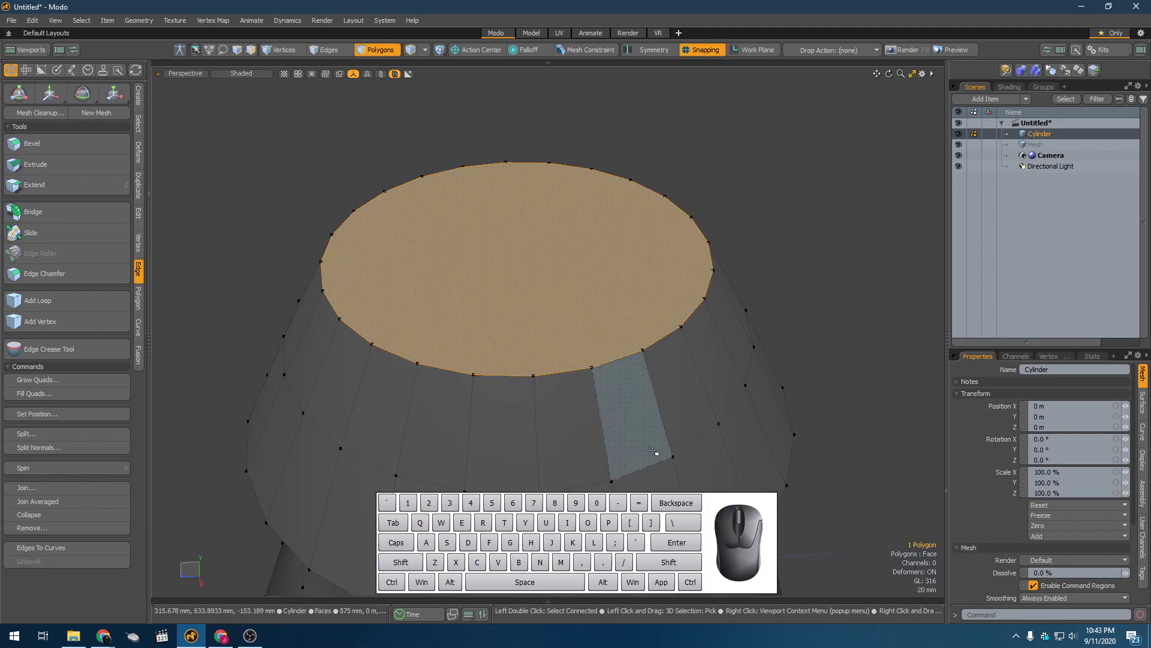
Subdivide the flat top cap polygon with the Faceted subdivision method
{"action": "key", "text": "shift+d"}
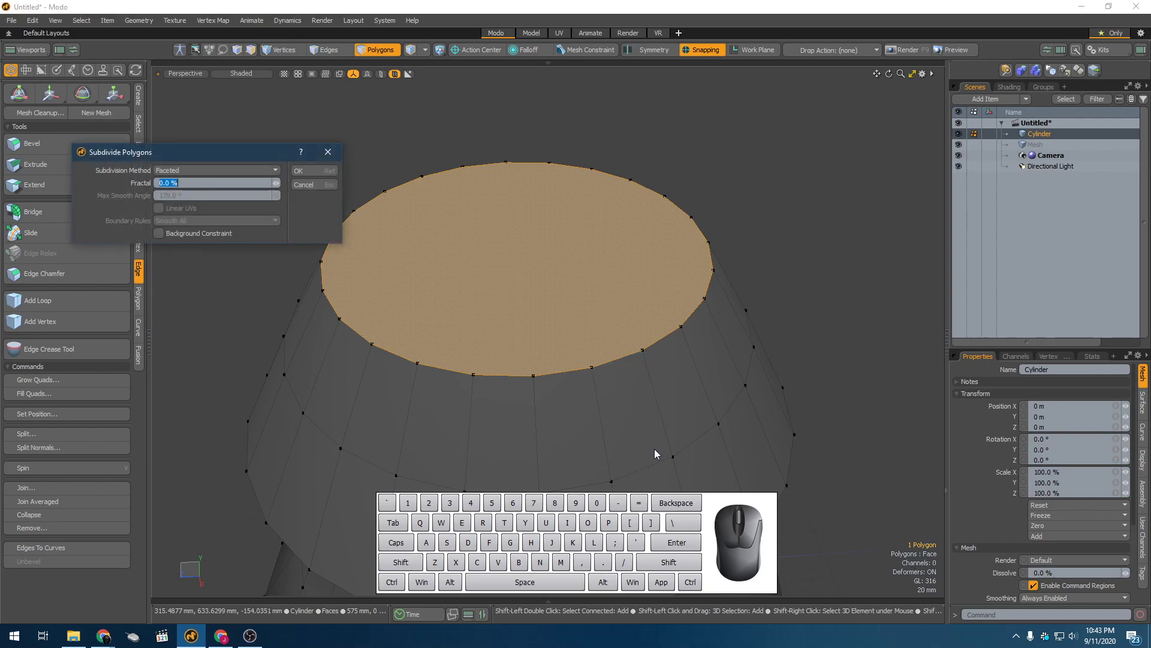
{"action": "left_click", "coordinate": [298, 171]}
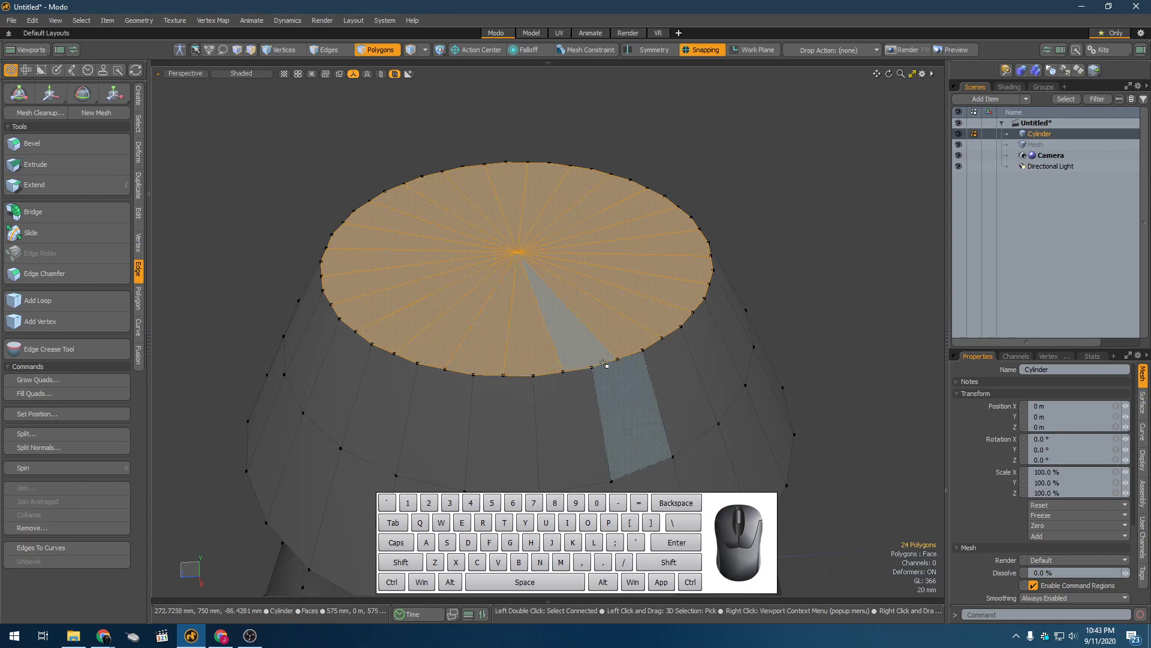
{"action": "scroll", "coordinate": [519, 282], "scroll_direction": "up", "scroll_amount": 3}
{"action": "scroll", "coordinate": [518, 282], "scroll_direction": "up", "scroll_amount": 3}
{"action": "key", "text": "3"}
{"action": "mouse_move", "coordinate": [540, 329]}
{"action": "left_mouse_down", "text": "alt"}
{"action": "mouse_move", "coordinate": [524, 329]}
{"action": "mouse_move", "coordinate": [558, 185]}
{"action": "mouse_move", "coordinate": [521, 207]}
{"action": "left_mouse_up", "text": "alt"}
{"action": "scroll", "coordinate": [513, 277], "scroll_direction": "down", "scroll_amount": 6}
{"action": "scroll", "coordinate": [513, 277], "scroll_direction": "up", "scroll_amount": 4}
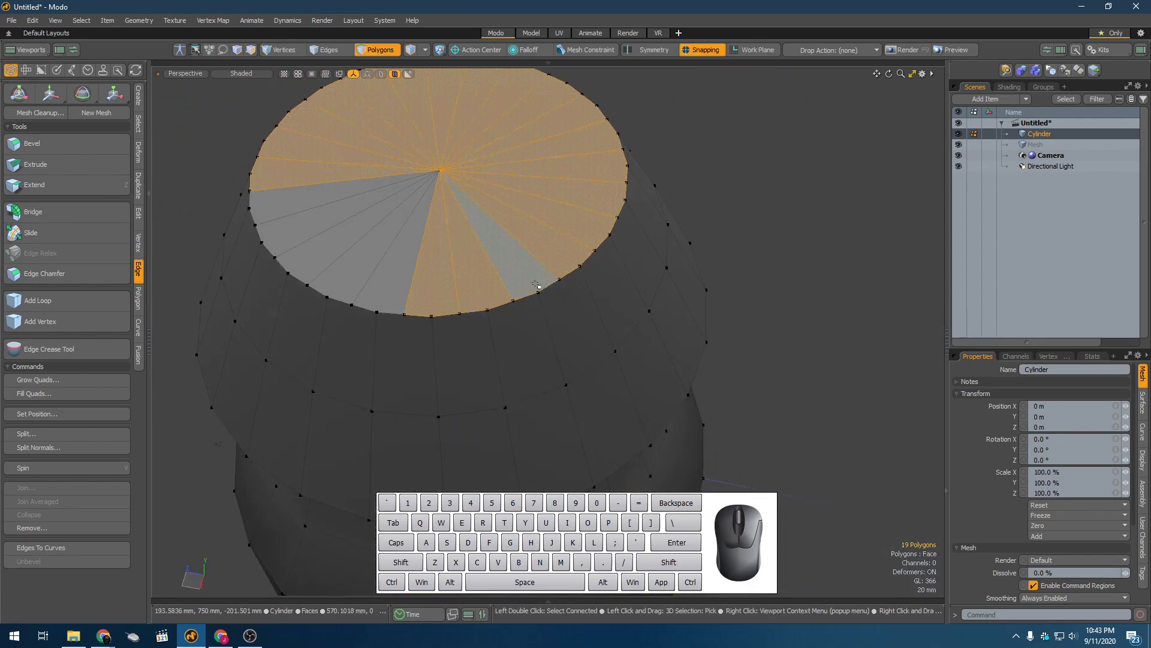
Select the side polygon below a subdivided cap wedge and convert it to edges to inspect its border along the rim
{"action": "left_click", "coordinate": [529, 280]}
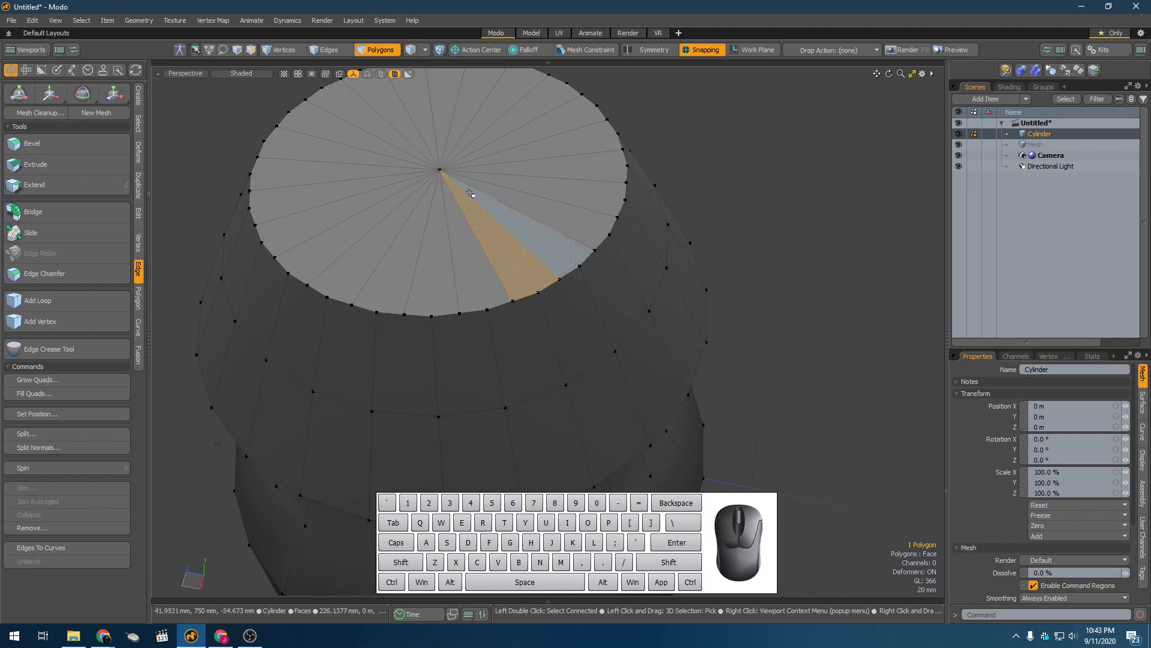
{"action": "scroll", "coordinate": [525, 300], "scroll_direction": "up", "scroll_amount": 3}
{"action": "left_click", "coordinate": [528, 327]}
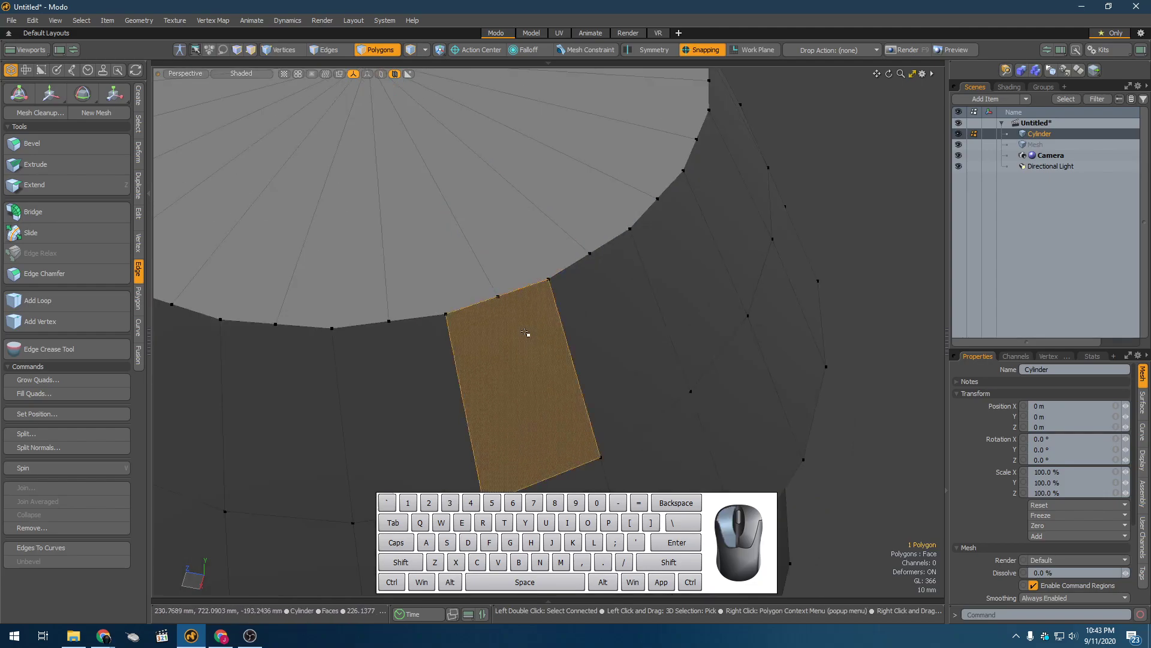
{"action": "left_click_drag", "start_coordinate": [540, 429], "coordinate": [520, 356], "text": "alt"}
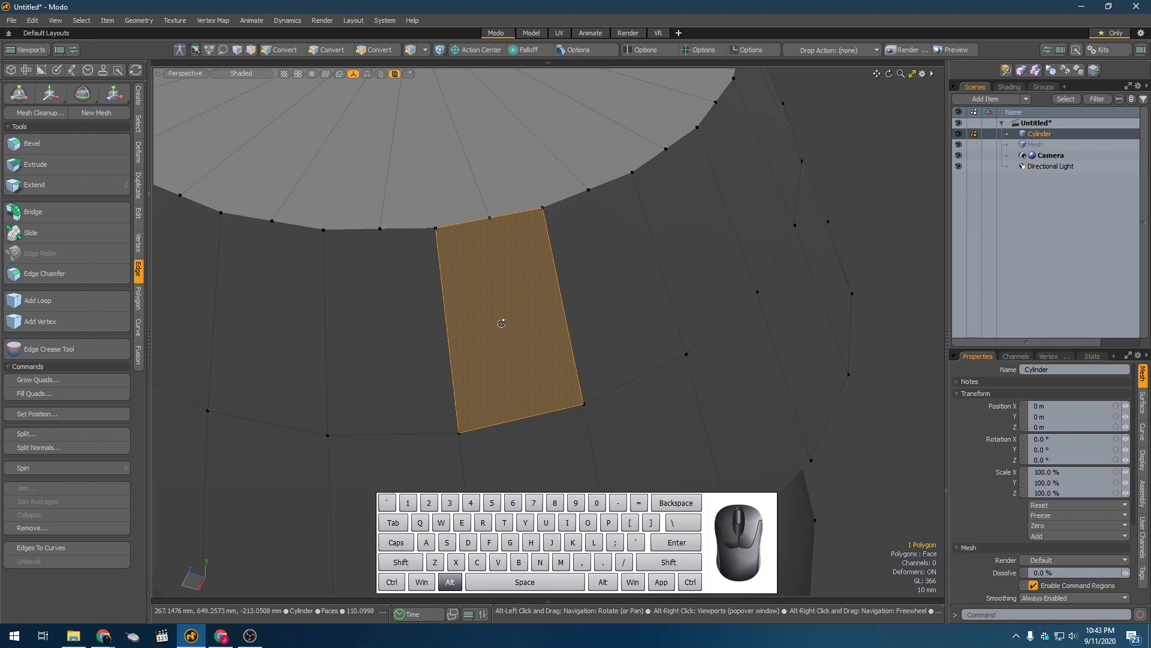
{"action": "key", "text": "2"}
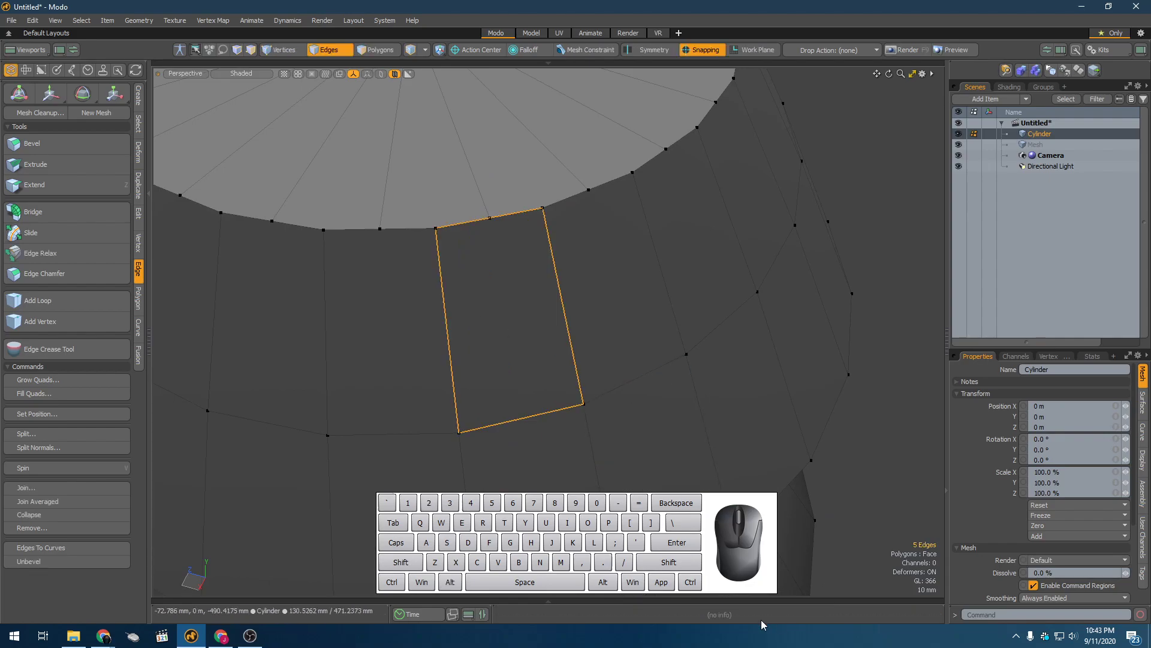
{"action": "key", "text": "3"}
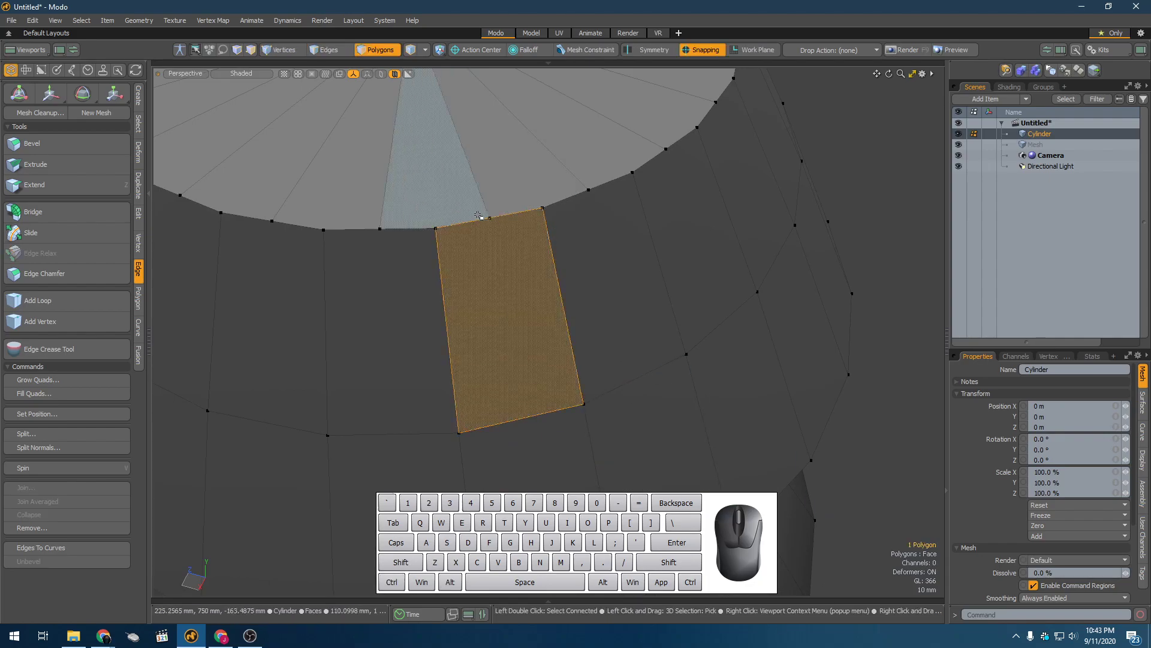
Undo the faceted subdivision of the top cap
{"action": "key", "text": "ctrl+z"}
{"action": "key", "text": "ctrl+z"}
{"action": "key", "text": "ctrl+z"}
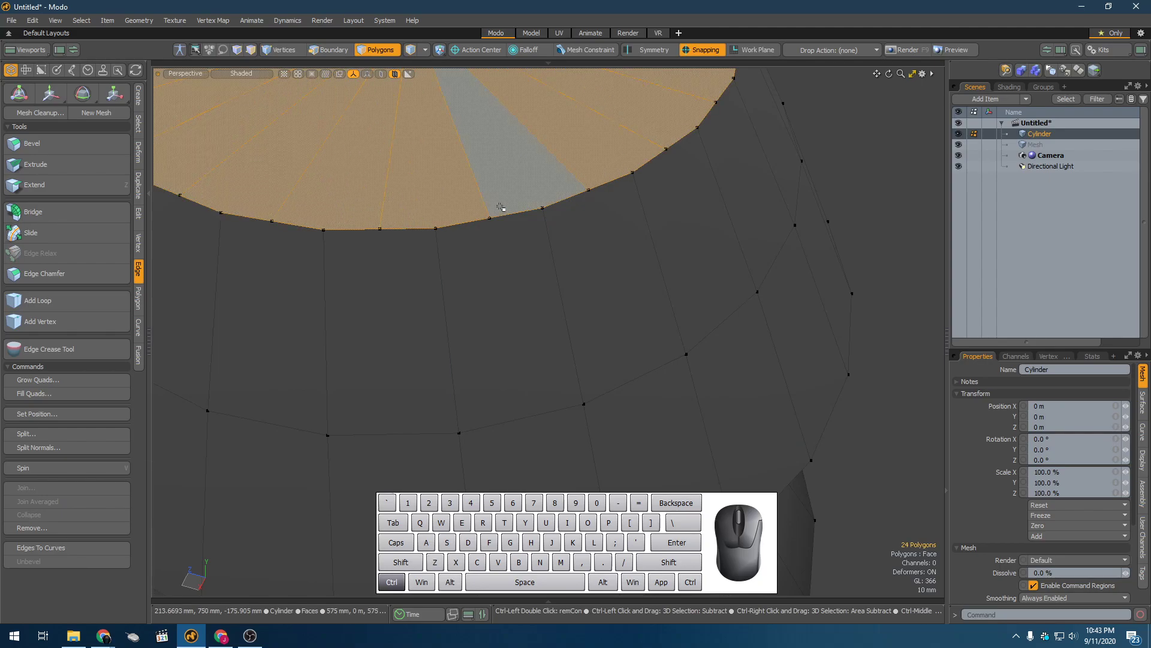
{"action": "left_click_drag", "start_coordinate": [483, 170], "coordinate": [598, 271], "text": "alt+shift"}
{"action": "scroll", "coordinate": [628, 321], "scroll_direction": "down", "scroll_amount": 2}
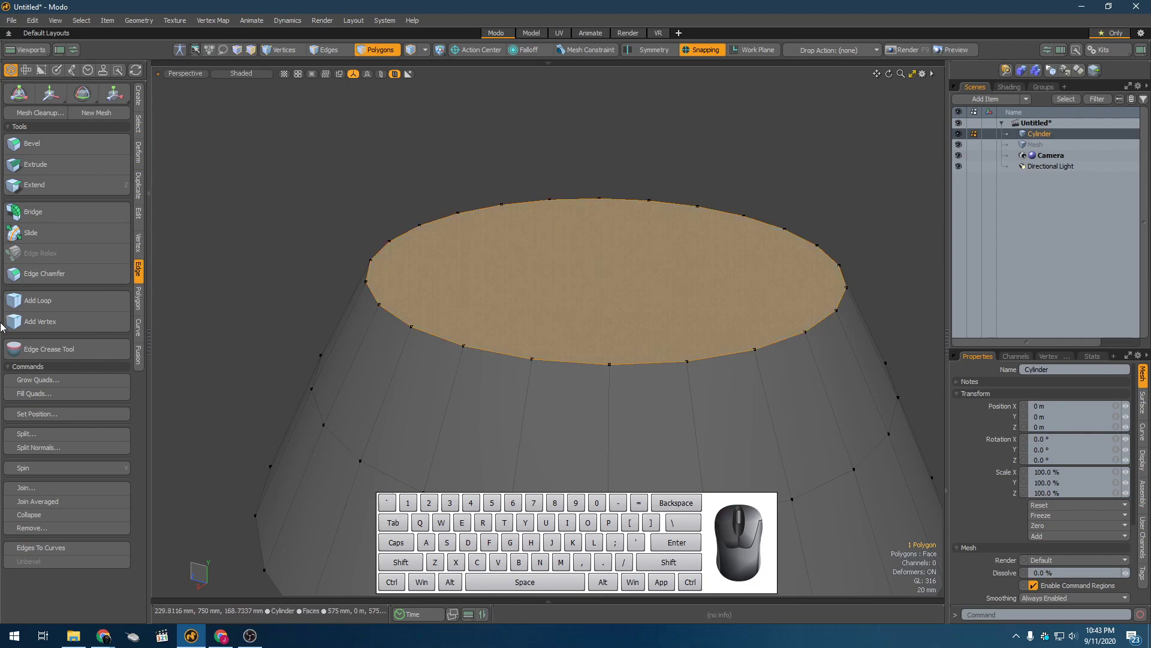
Try to add an edge loop on the sloped wall below the rim while only the cap polygon is selected
{"action": "left_click", "coordinate": [60, 304]}
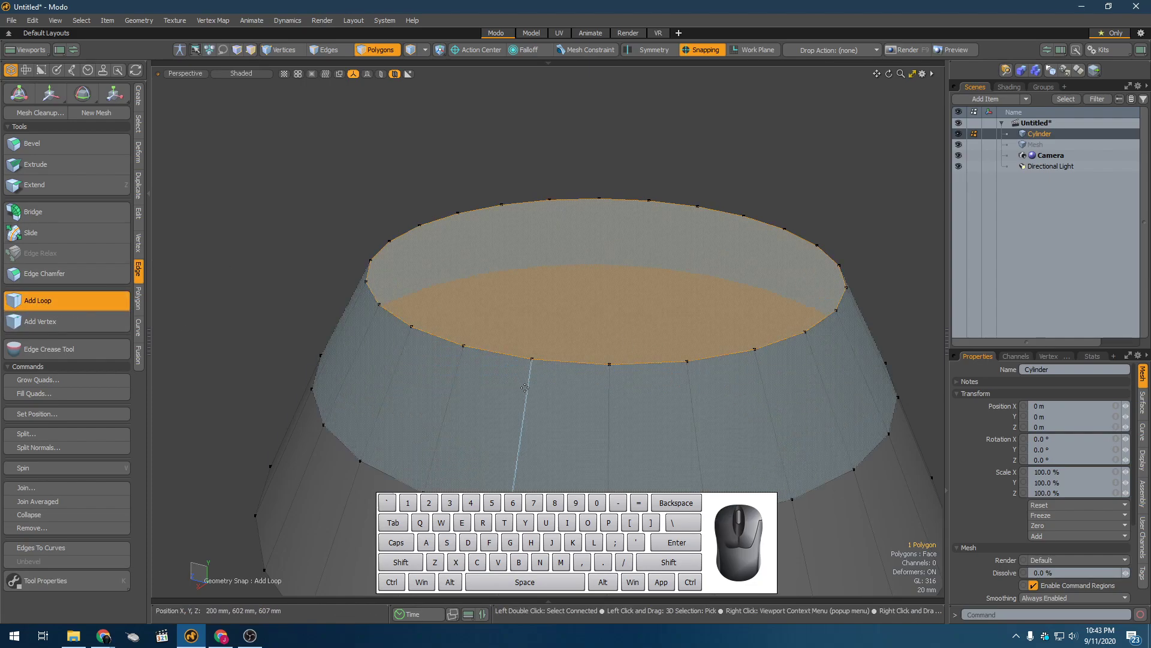
{"action": "left_click", "coordinate": [525, 387]}
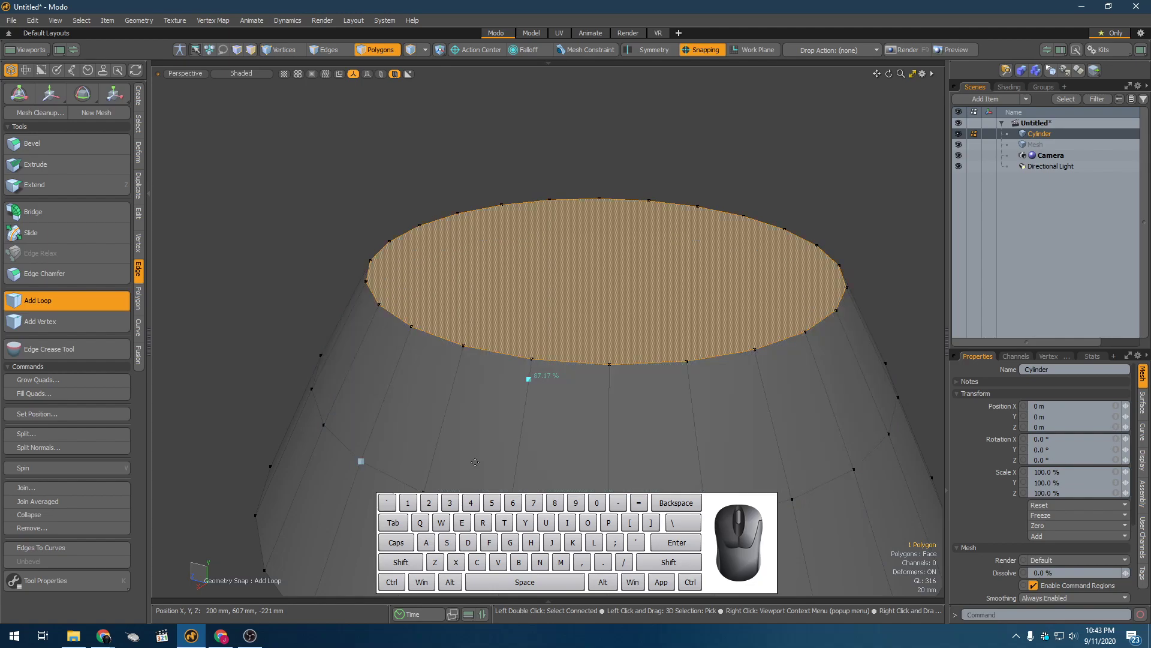
{"action": "key", "text": "space"}
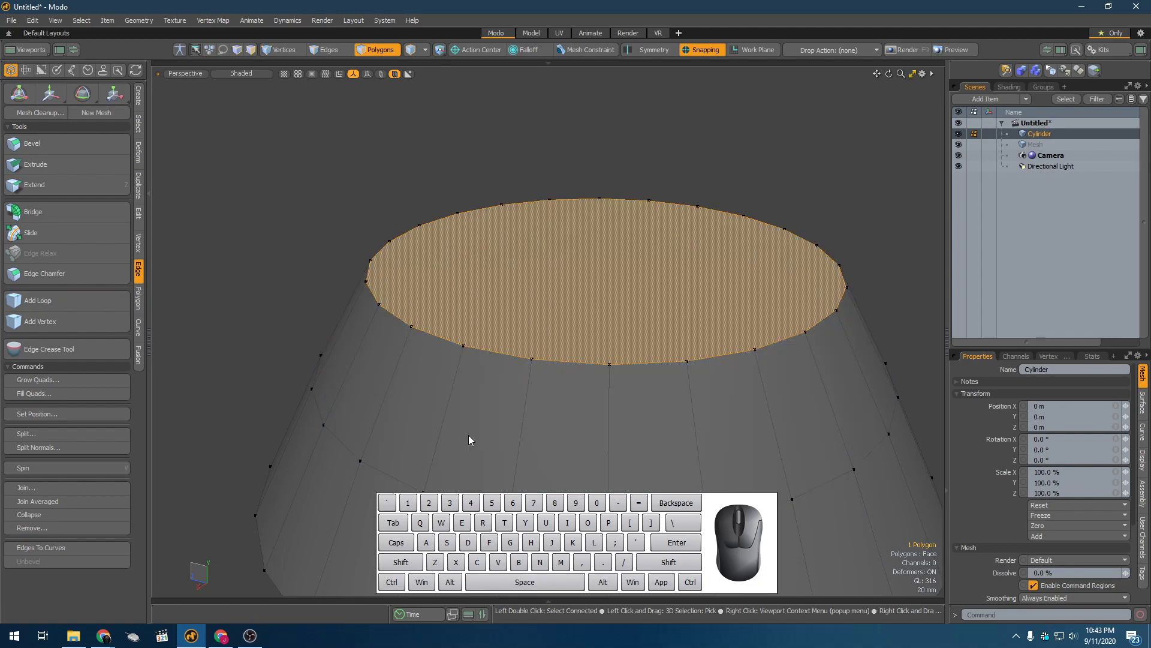
Clear the polygon selection and add an edge loop on the sloped wall just below the top rim, at about 91.72 %
{"action": "left_click", "coordinate": [323, 249]}
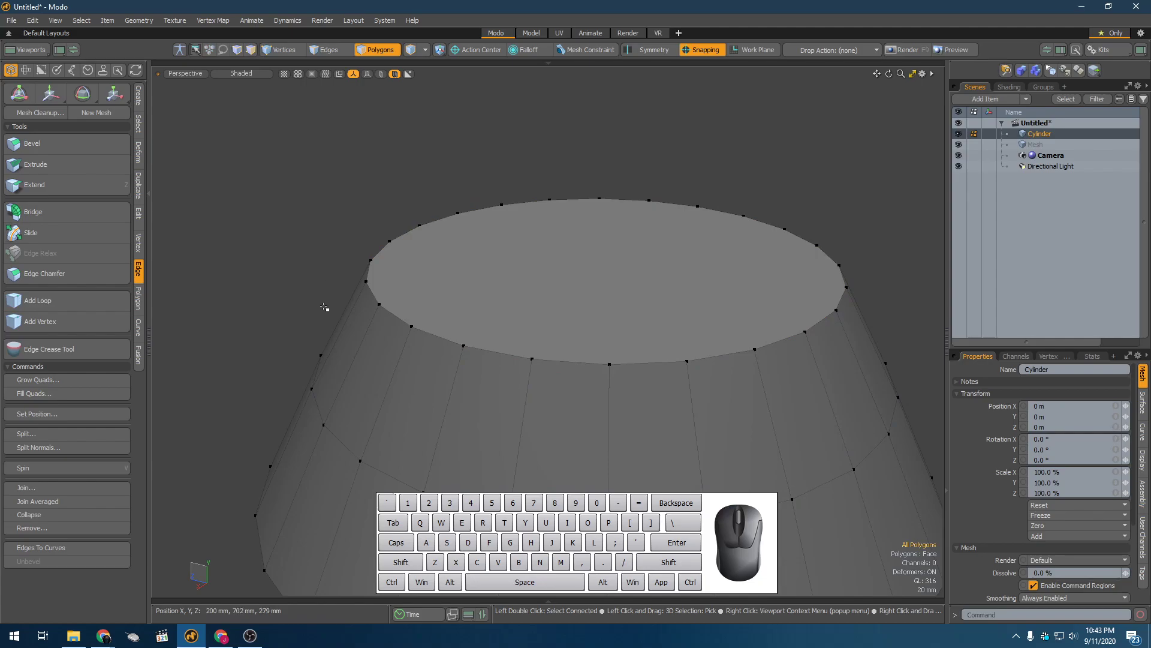
{"action": "left_click", "coordinate": [75, 303]}
{"action": "left_click", "coordinate": [519, 412]}
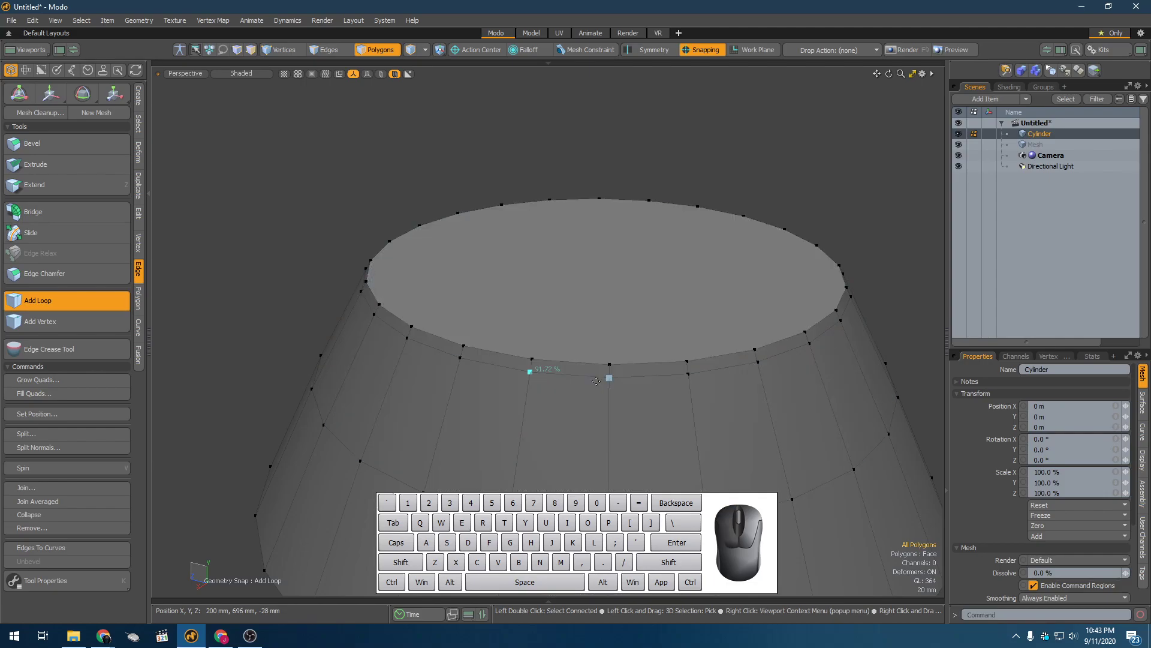
Select the top cap polygon and convert the selection to its rim vertices
{"action": "key", "text": "1"}
{"action": "key", "text": "2"}
{"action": "key", "text": "3"}
{"action": "left_click", "coordinate": [577, 344]}
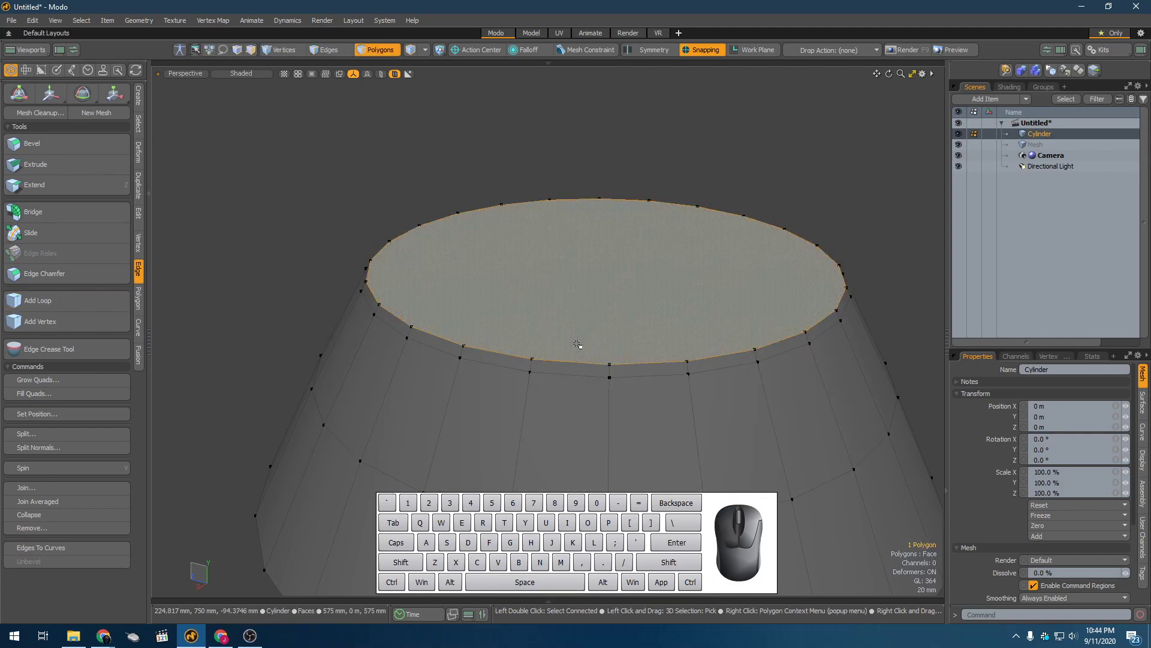
{"action": "key", "text": "alt+1"}
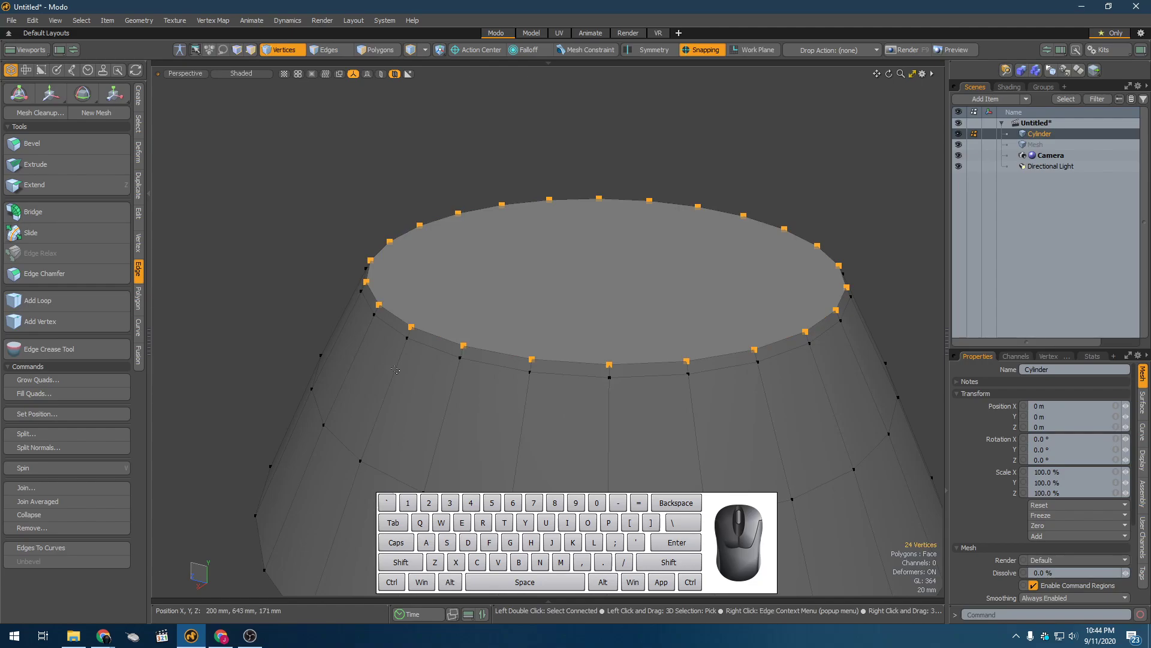
Reselect one front rim vertex last, join all the rim vertices onto it, and undo the join
{"action": "left_click", "coordinate": [138, 243]}
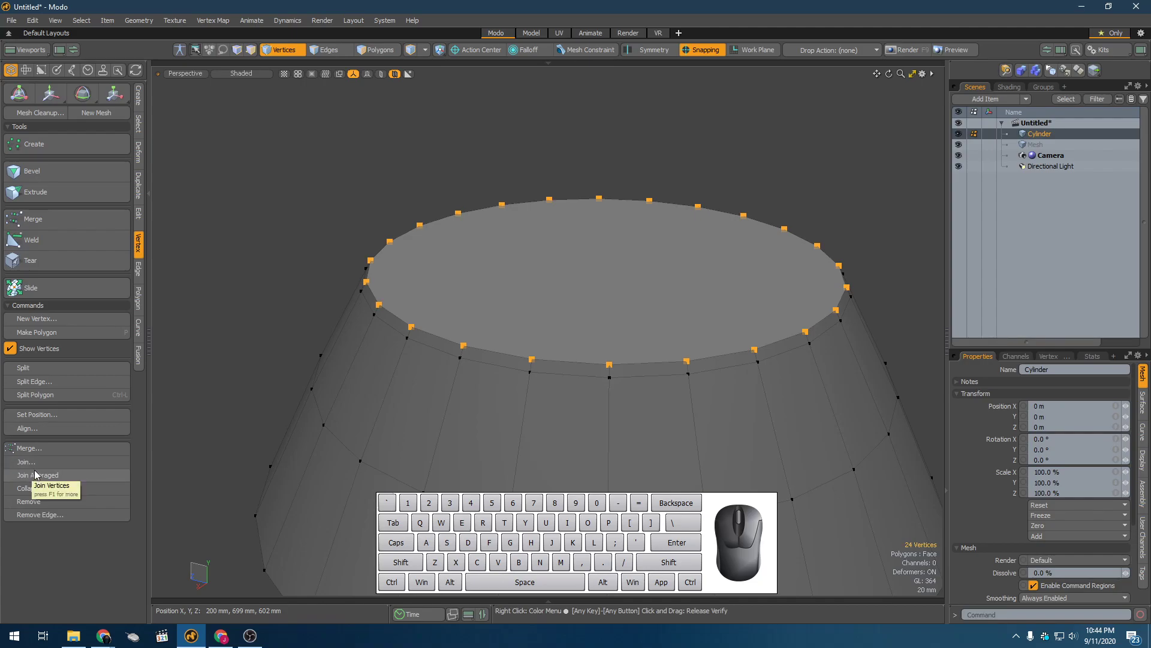
{"action": "left_click", "coordinate": [407, 329], "text": "ctrl"}
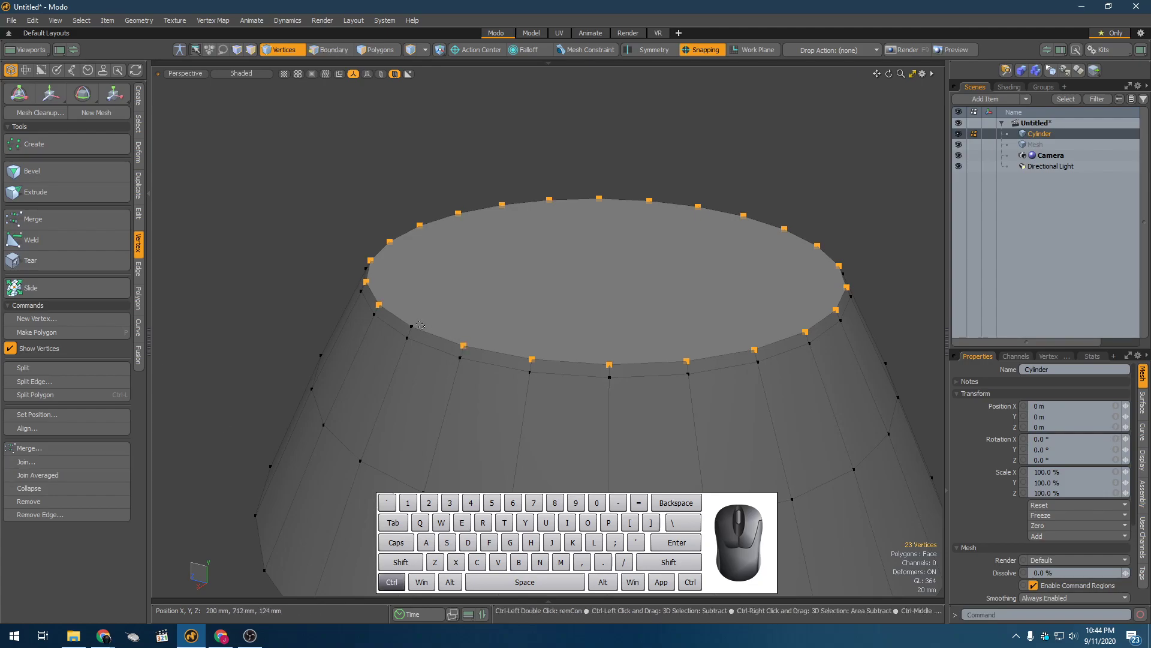
{"action": "left_click", "coordinate": [412, 327], "text": "shift"}
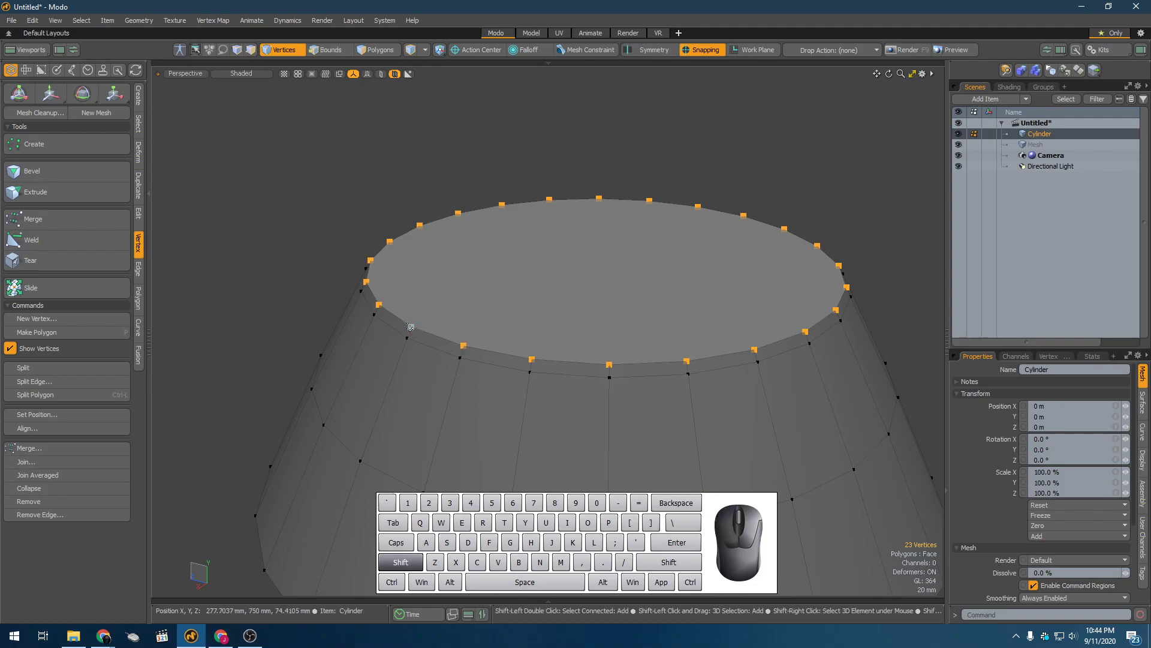
{"action": "left_click", "coordinate": [35, 476]}
{"action": "left_click", "coordinate": [322, 190]}
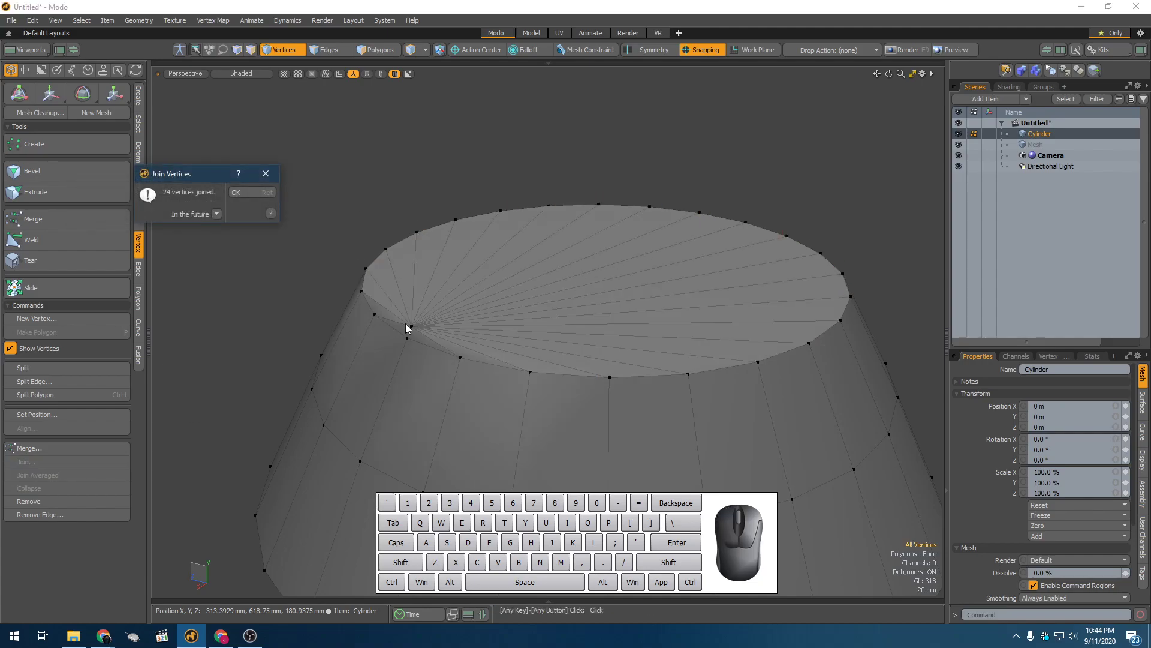
{"action": "left_click", "coordinate": [246, 193]}
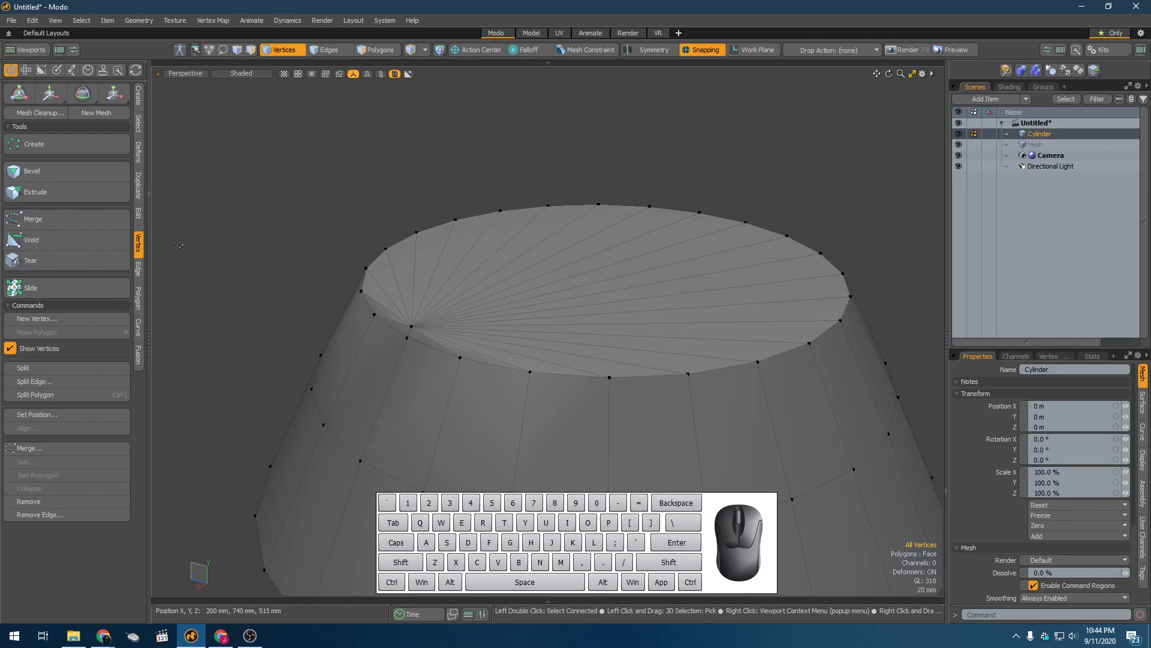
{"action": "key", "text": "ctrl+z"}
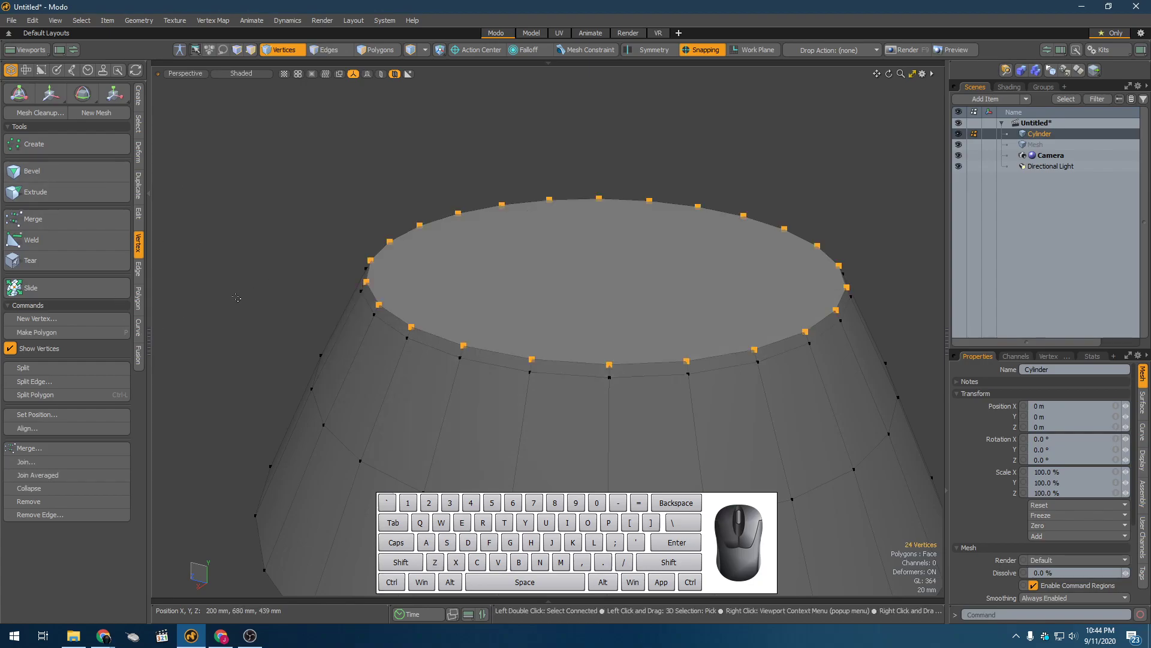
Join the selected rim vertices at the cap's centre with Join Averaged
{"action": "left_click", "coordinate": [66, 474]}
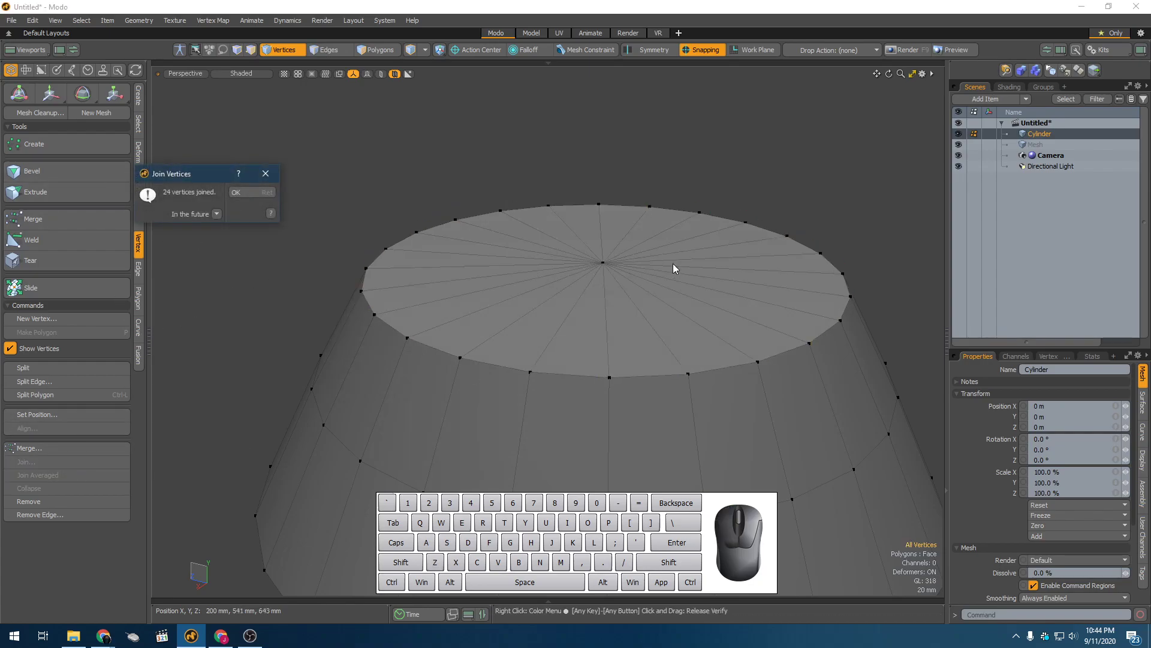
{"action": "left_click", "coordinate": [248, 193]}
{"action": "left_click_drag", "start_coordinate": [528, 249], "coordinate": [606, 269], "text": "alt"}
In the four-view layout, turn off snapping and move the cap's centre vertex vertically until it is level with the rim
{"action": "key", "text": "KP_0"}
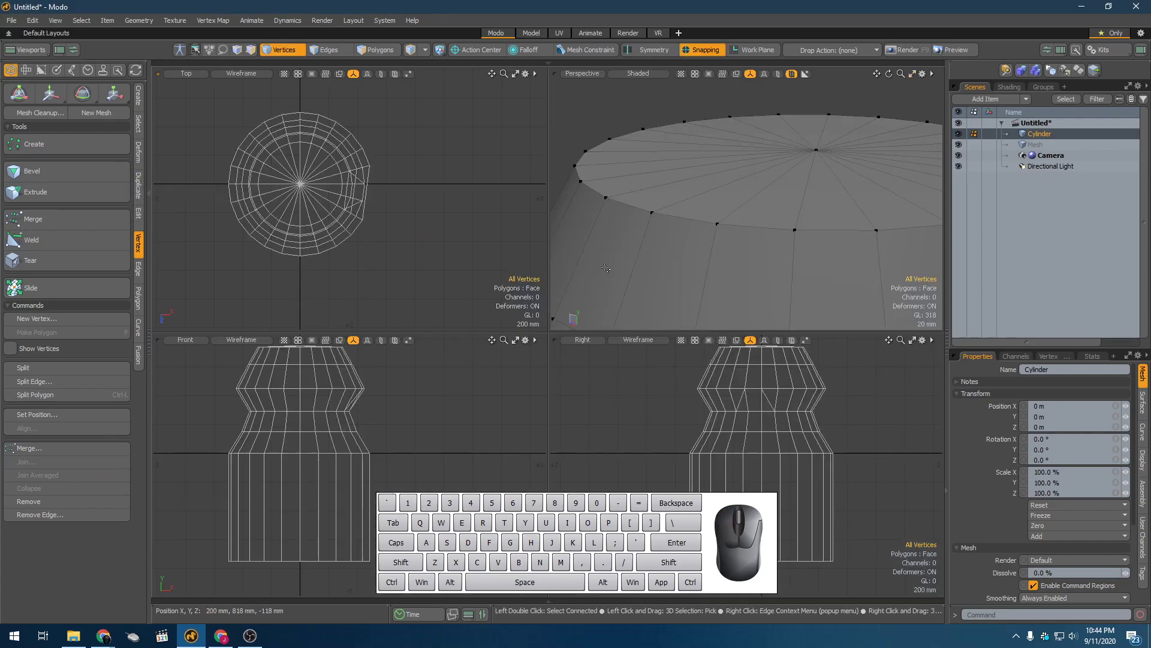
{"action": "key", "text": "a"}
{"action": "scroll", "coordinate": [757, 387], "scroll_direction": "up", "scroll_amount": 5}
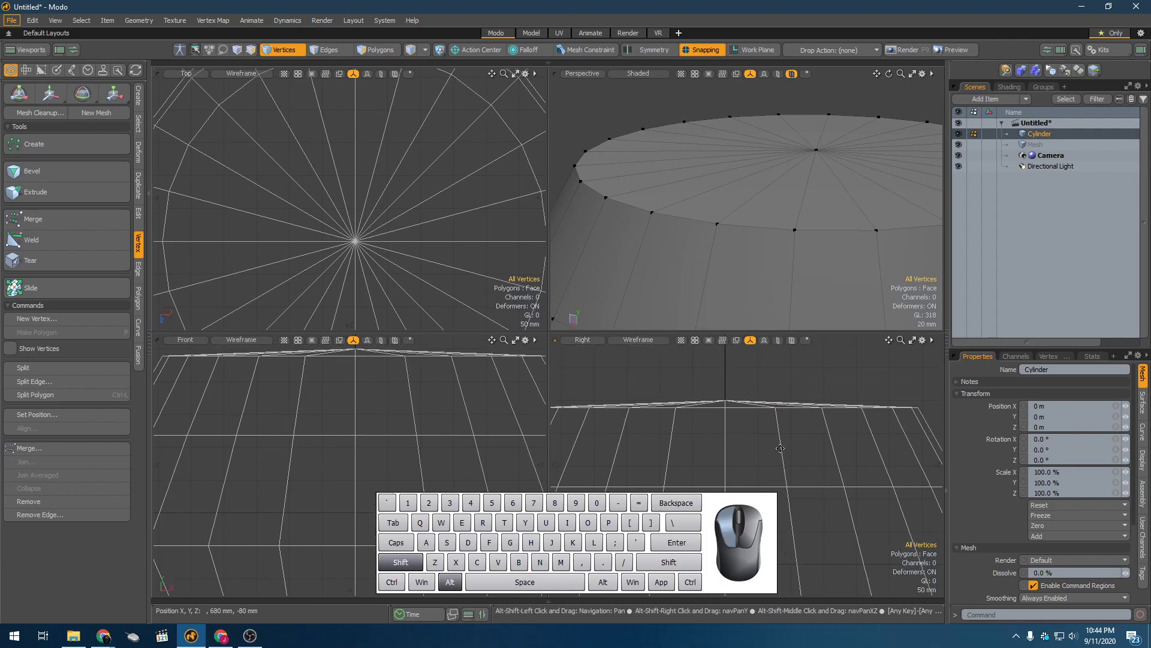
{"action": "left_click", "coordinate": [729, 406]}
{"action": "key", "text": "w"}
{"action": "mouse_move", "coordinate": [732, 388]}
{"action": "left_mouse_down"}
{"action": "mouse_move", "coordinate": [730, 410]}
{"action": "mouse_move", "coordinate": [731, 370]}
{"action": "left_mouse_up"}
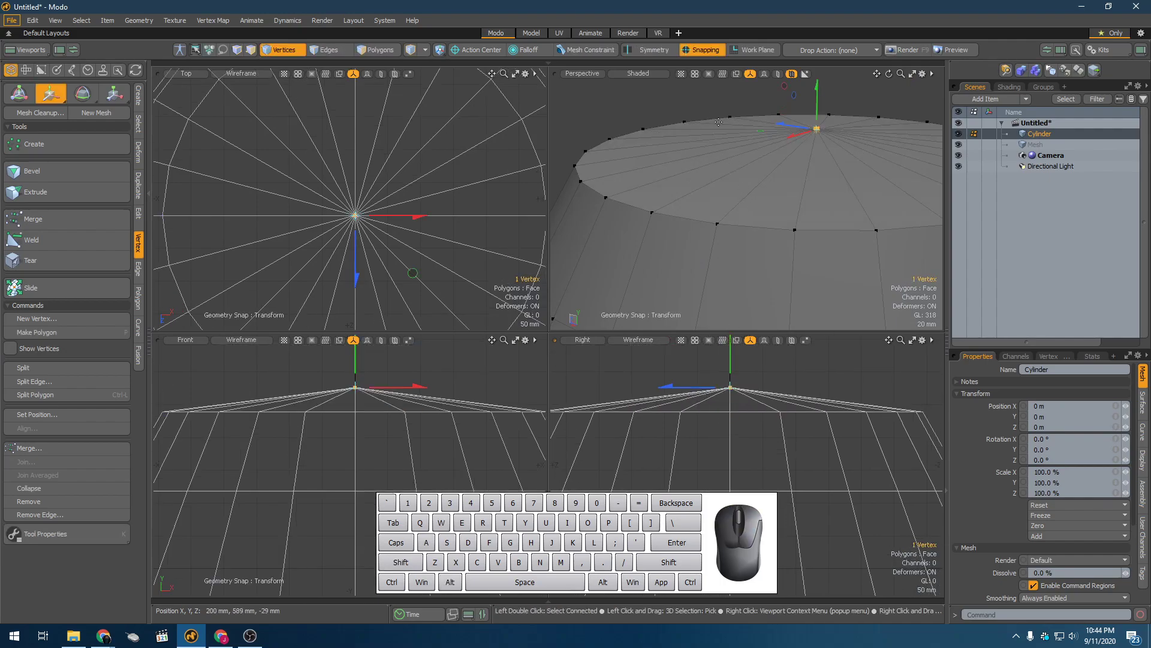
{"action": "left_click", "coordinate": [701, 50]}
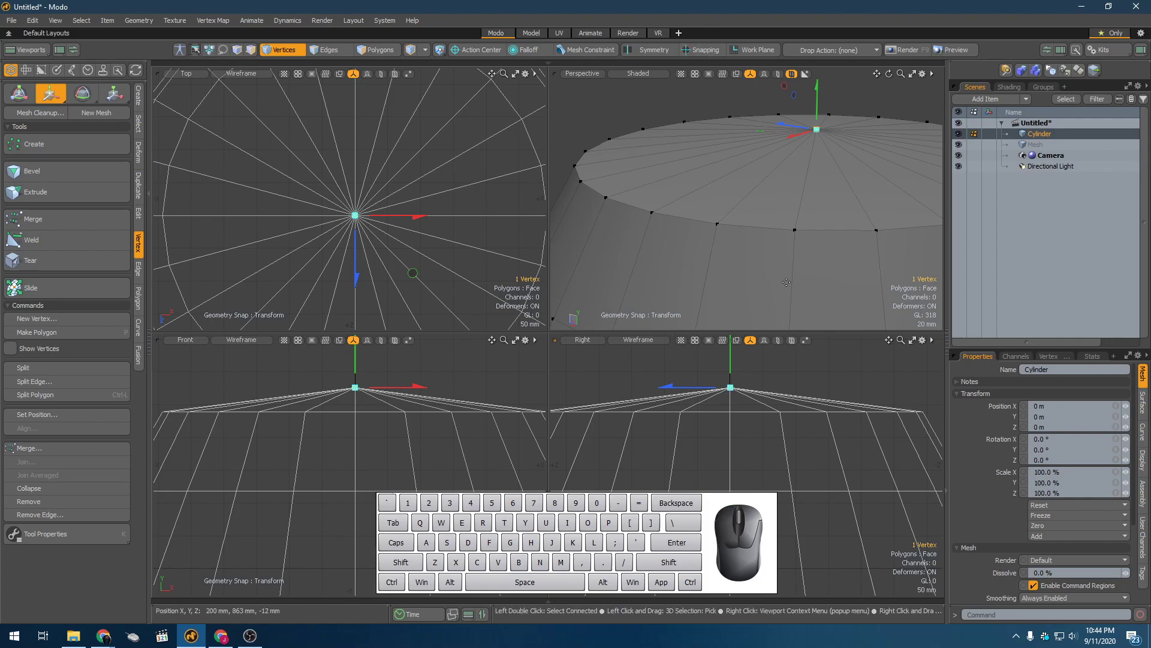
{"action": "left_click_drag", "start_coordinate": [730, 363], "coordinate": [781, 389]}
{"action": "scroll", "coordinate": [747, 402], "scroll_direction": "up", "scroll_amount": 5}
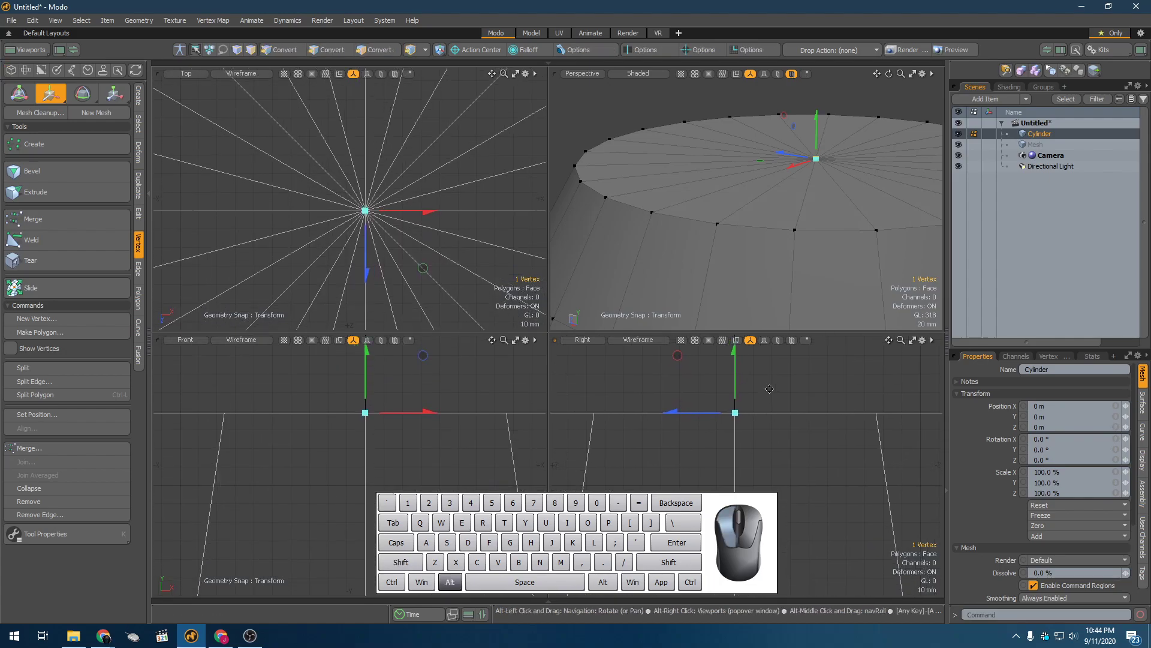
Select a front polygon in the dark undercut band in polygon mode, and return to the single perspective view
{"action": "scroll", "coordinate": [796, 202], "scroll_direction": "down", "scroll_amount": 3}
{"action": "mouse_move", "coordinate": [796, 202]}
{"action": "left_mouse_down", "text": "alt"}
{"action": "mouse_move", "coordinate": [809, 231]}
{"action": "mouse_move", "coordinate": [894, 231]}
{"action": "mouse_move", "coordinate": [803, 147]}
{"action": "mouse_move", "coordinate": [824, 195]}
{"action": "mouse_move", "coordinate": [752, 127]}
{"action": "left_mouse_up", "text": "alt"}
{"action": "key", "text": "3"}
{"action": "scroll", "coordinate": [823, 194], "scroll_direction": "down", "scroll_amount": 3}
{"action": "key", "text": "3"}
{"action": "mouse_move", "coordinate": [730, 183]}
{"action": "left_mouse_down"}
{"action": "mouse_move", "coordinate": [831, 180]}
{"action": "mouse_move", "coordinate": [782, 191]}
{"action": "mouse_move", "coordinate": [692, 180]}
{"action": "left_mouse_up"}
{"action": "mouse_move", "coordinate": [690, 249]}
{"action": "left_mouse_down", "text": "alt"}
{"action": "mouse_move", "coordinate": [684, 216]}
{"action": "mouse_move", "coordinate": [779, 206]}
{"action": "mouse_move", "coordinate": [728, 236]}
{"action": "mouse_move", "coordinate": [735, 180]}
{"action": "left_mouse_up", "text": "alt"}
{"action": "left_click", "coordinate": [733, 181]}
{"action": "scroll", "coordinate": [739, 252], "scroll_direction": "down", "scroll_amount": 3}
{"action": "mouse_move", "coordinate": [743, 251]}
{"action": "left_mouse_down", "text": "alt"}
{"action": "mouse_move", "coordinate": [752, 281]}
{"action": "mouse_move", "coordinate": [747, 251]}
{"action": "left_mouse_up", "text": "alt"}
{"action": "key", "text": "KP_0"}
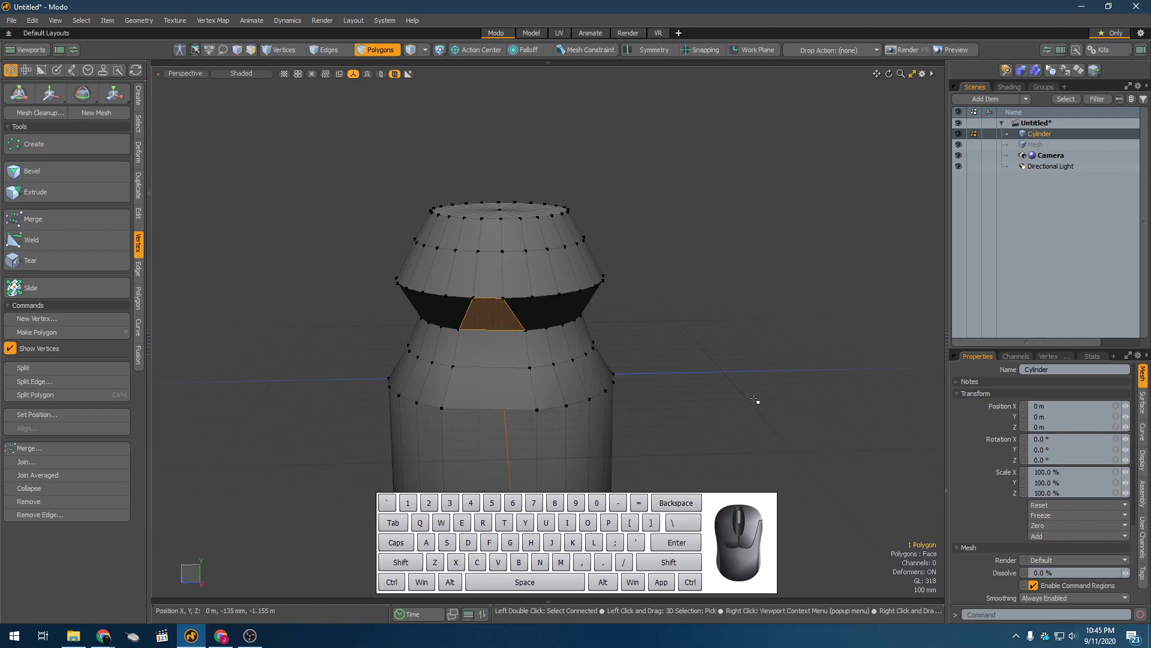
Switch to item selection and deselect the cylinder to view the whole shape without highlighting
{"action": "key", "text": "space"}
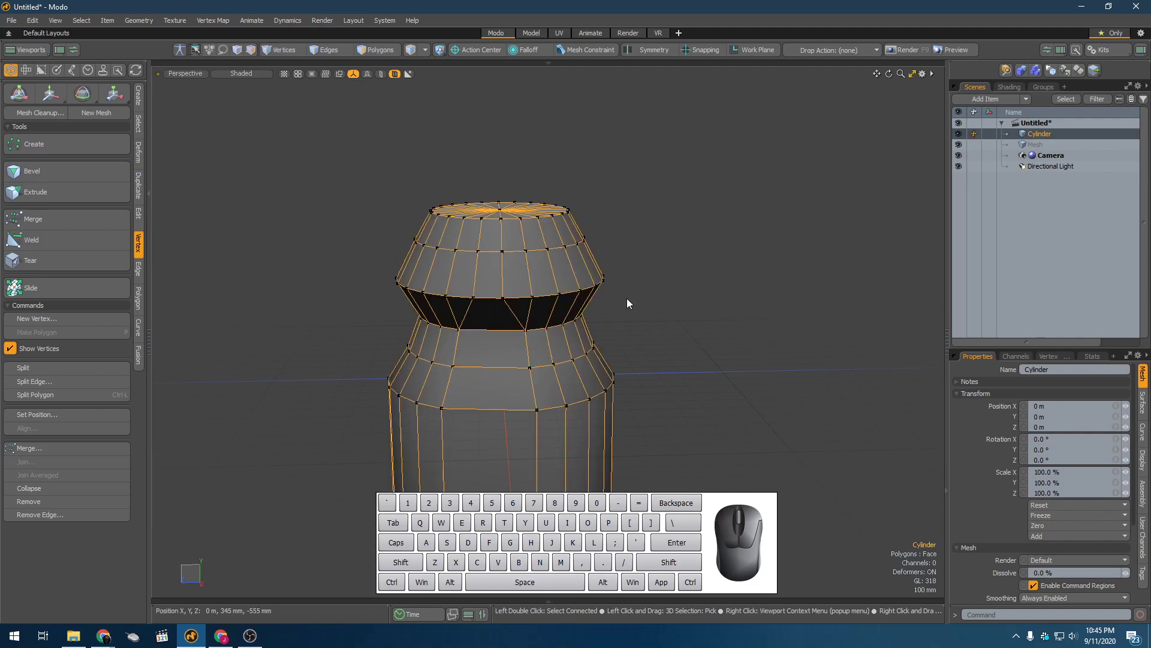
{"action": "left_click", "coordinate": [627, 298]}
{"action": "left_click_drag", "start_coordinate": [657, 296], "coordinate": [486, 299], "text": "alt"}
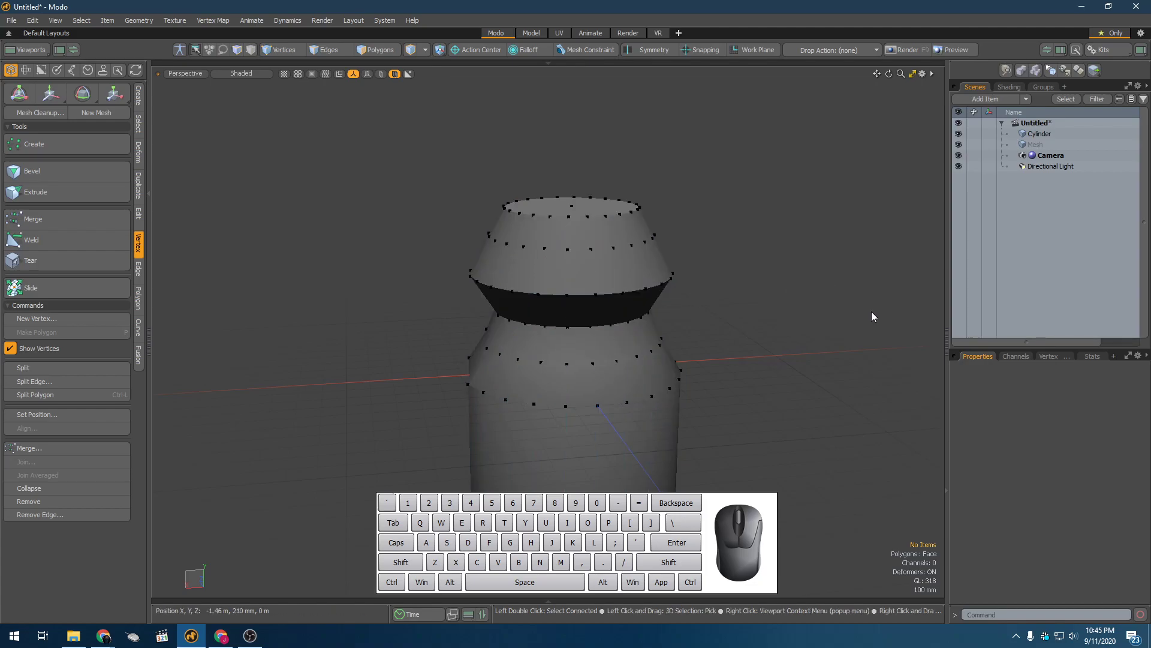
Enlarge the lower properties area, show the cylinder's mesh statistics, and break its polygons down by vertex count
{"action": "left_click_drag", "start_coordinate": [985, 346], "coordinate": [1074, 243]}
{"action": "left_click", "coordinate": [1094, 251]}
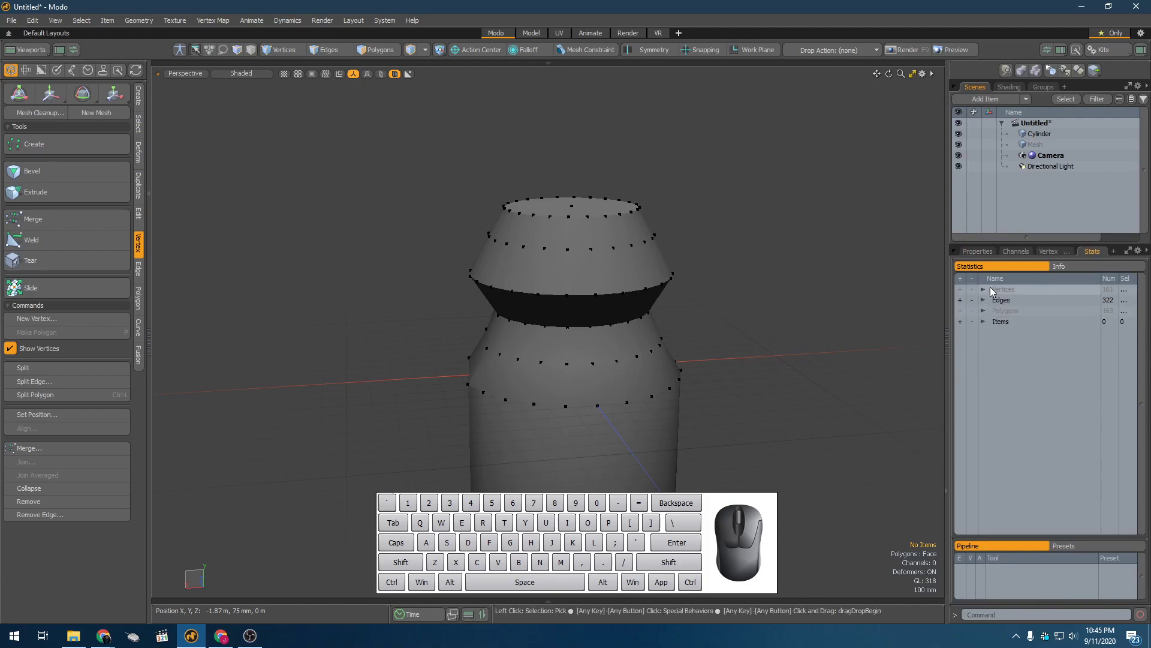
{"action": "left_click", "coordinate": [672, 357]}
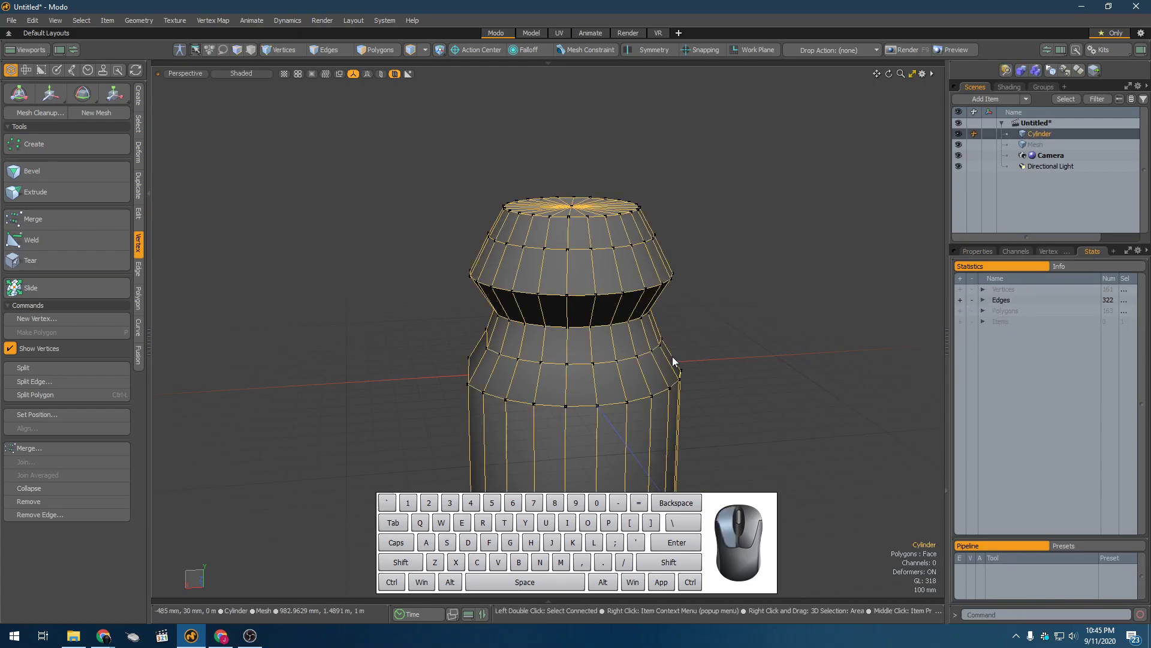
{"action": "left_click", "coordinate": [984, 310]}
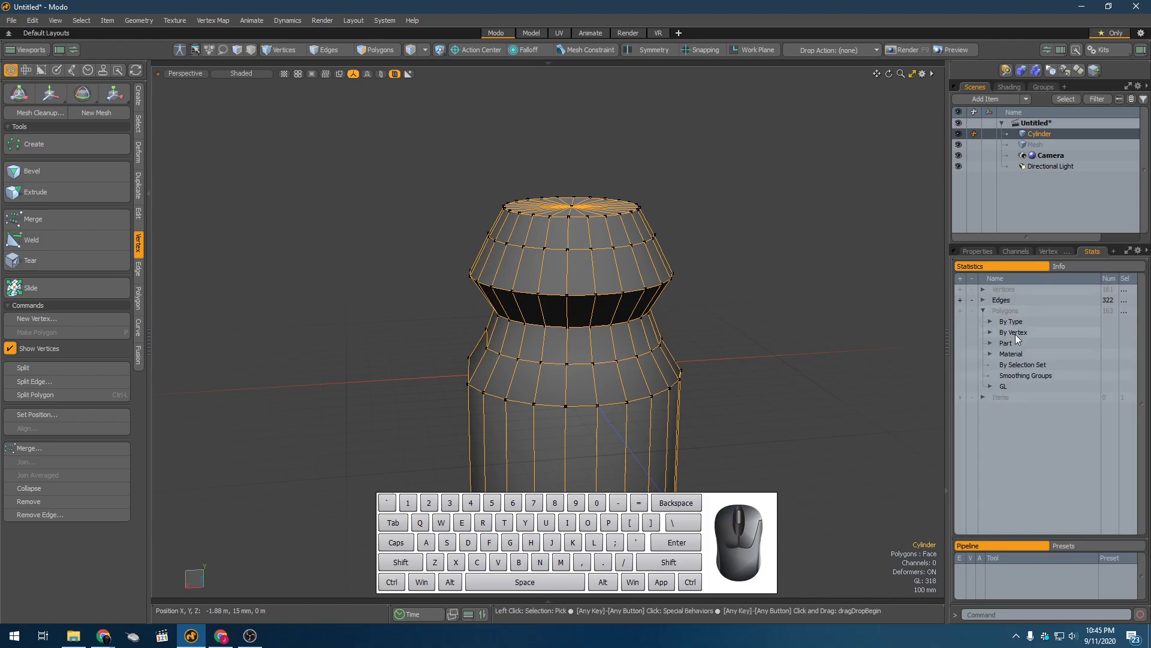
{"action": "left_click", "coordinate": [991, 333]}
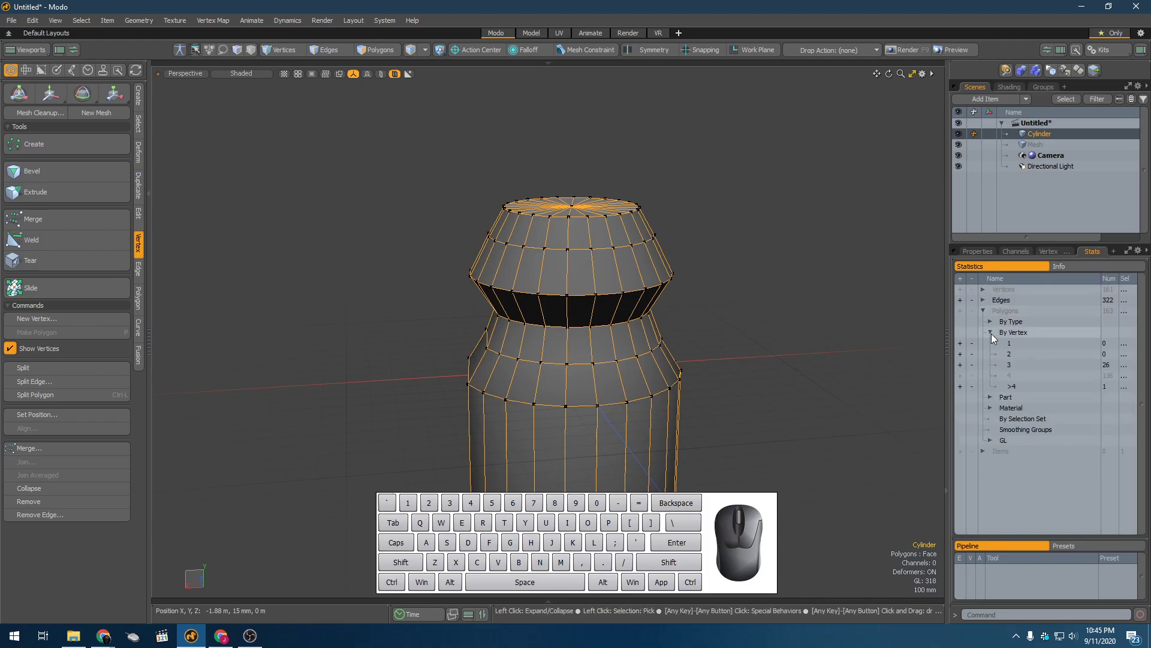
Select all three-vertex polygons from the statistics and examine the triangles on the top cap and in the dark undercut band
{"action": "left_click_drag", "start_coordinate": [790, 343], "coordinate": [837, 291], "text": "alt"}
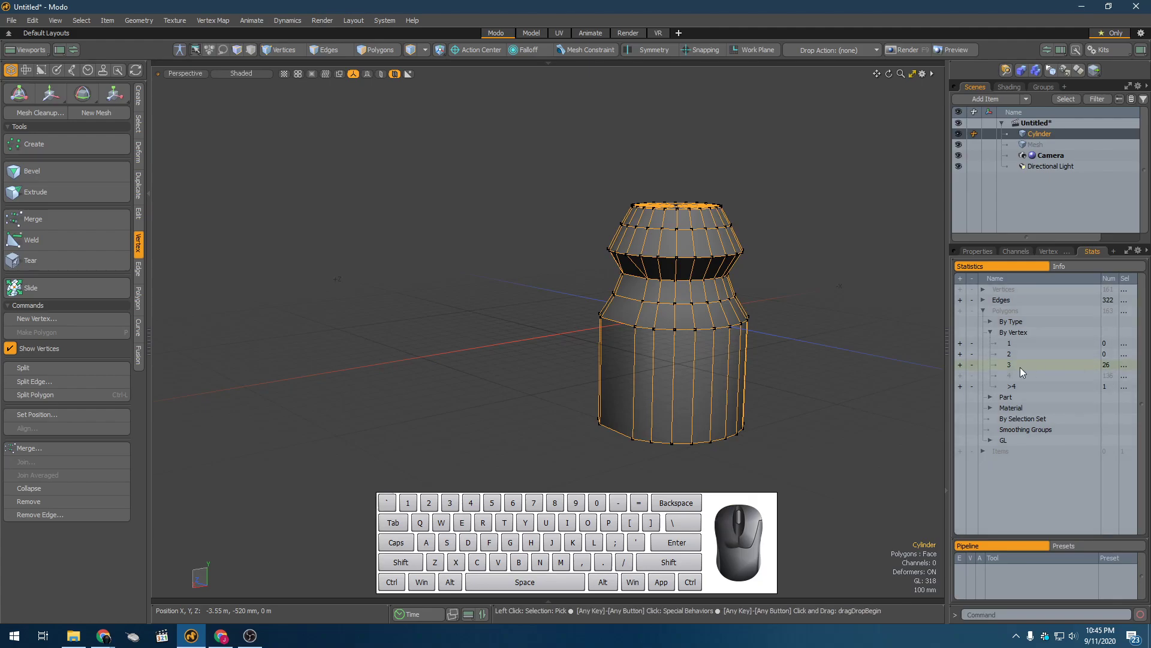
{"action": "scroll", "coordinate": [843, 279], "scroll_direction": "up", "scroll_amount": 3}
{"action": "left_click_drag", "start_coordinate": [843, 279], "coordinate": [855, 352], "text": "alt"}
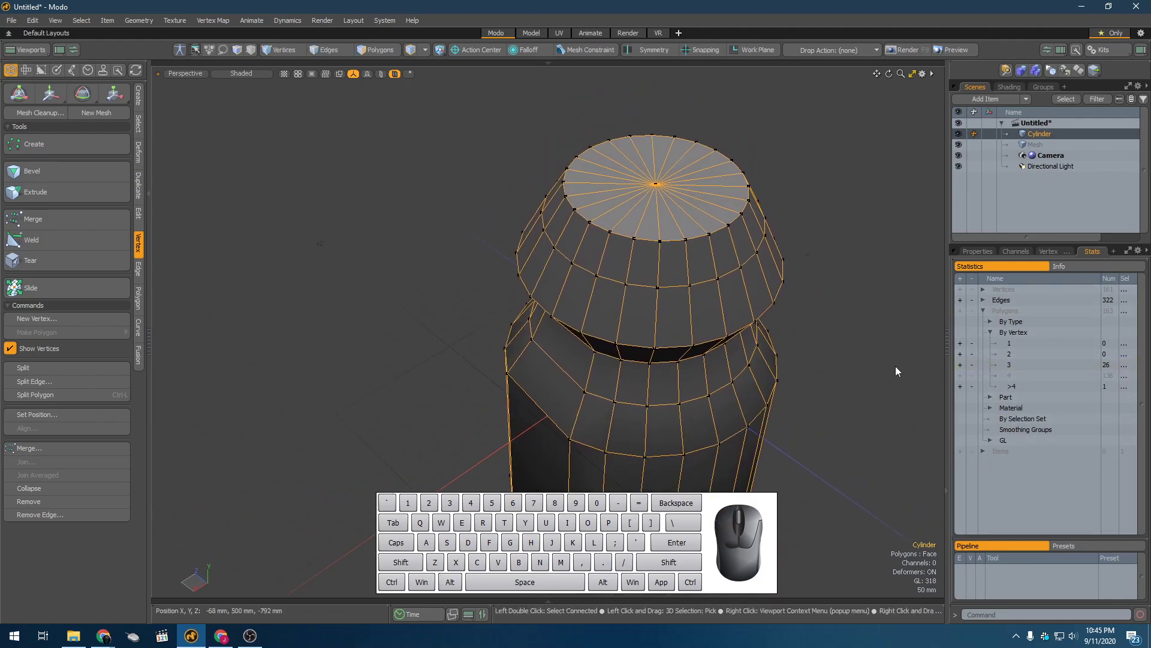
{"action": "left_click", "coordinate": [959, 365]}
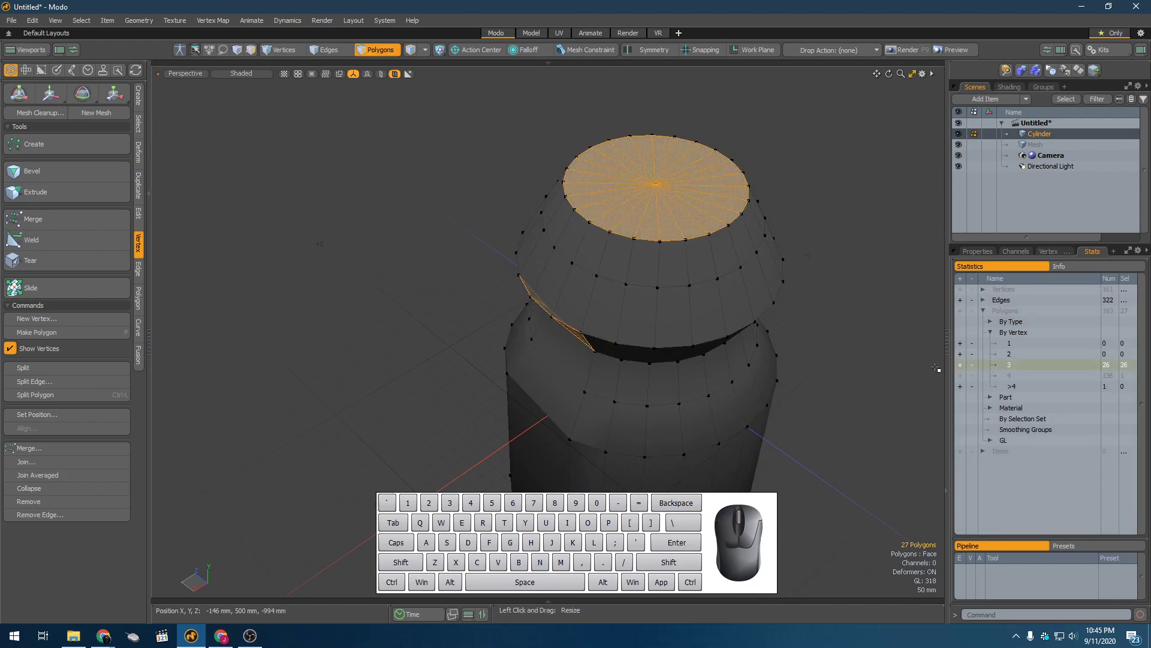
{"action": "mouse_move", "coordinate": [636, 175]}
{"action": "left_mouse_down"}
{"action": "mouse_move", "coordinate": [682, 158]}
{"action": "mouse_move", "coordinate": [641, 196]}
{"action": "left_mouse_up"}
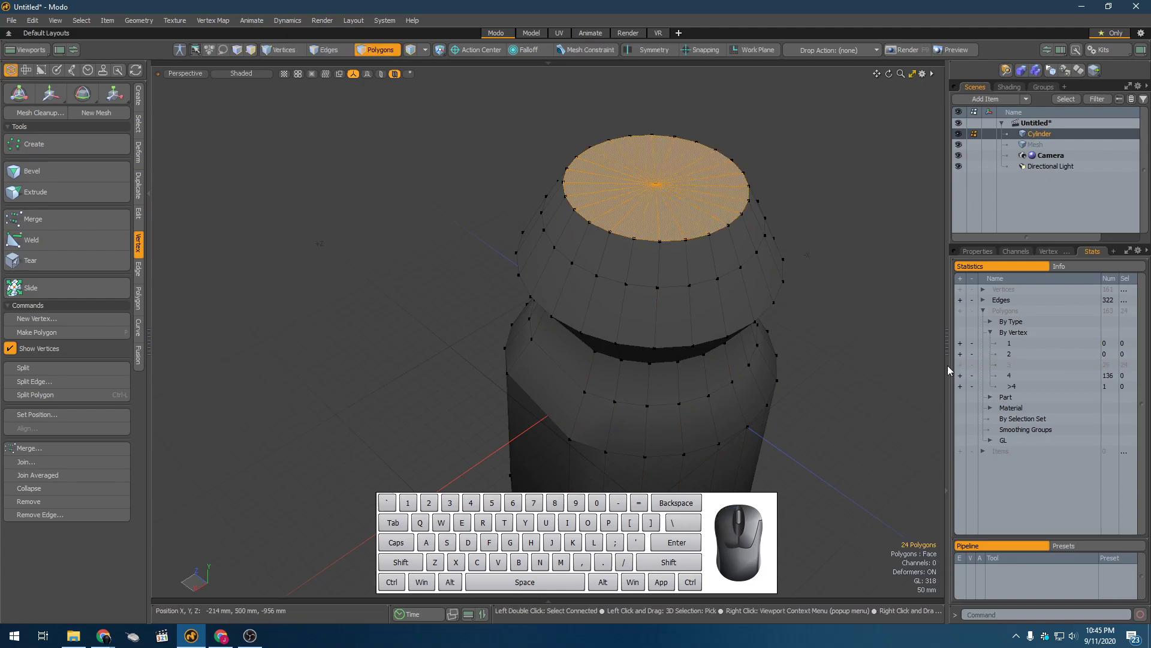
{"action": "left_click", "coordinate": [830, 382]}
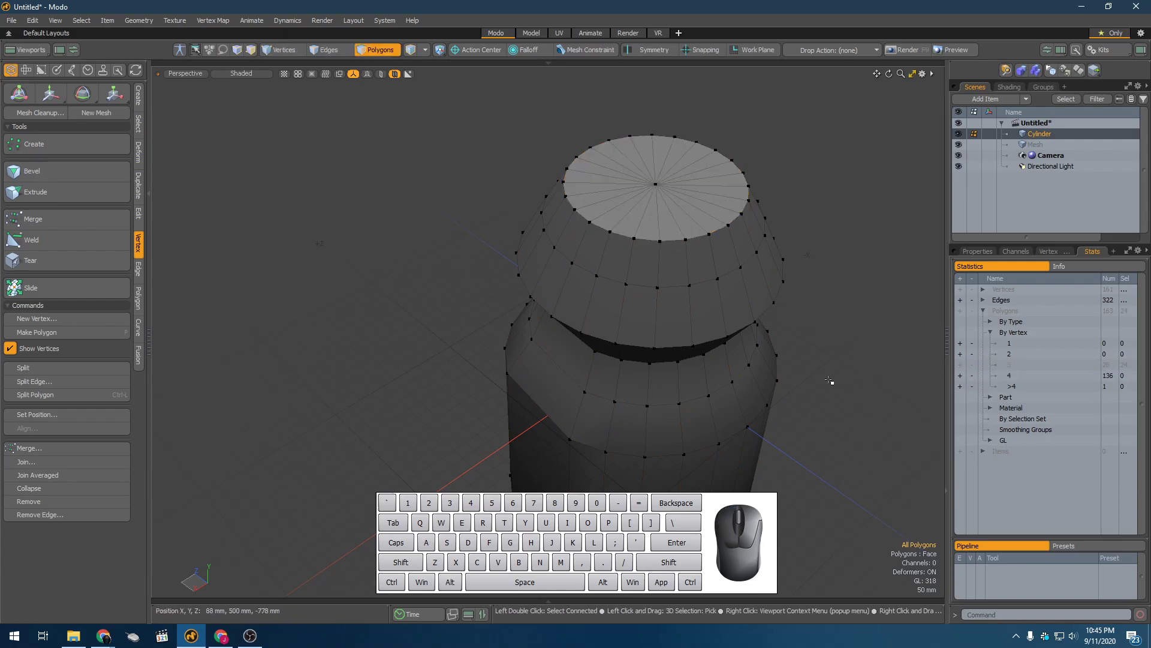
{"action": "left_click", "coordinate": [959, 367]}
{"action": "left_click_drag", "start_coordinate": [812, 411], "coordinate": [714, 279], "text": "alt"}
{"action": "scroll", "coordinate": [640, 301], "scroll_direction": "up", "scroll_amount": 5}
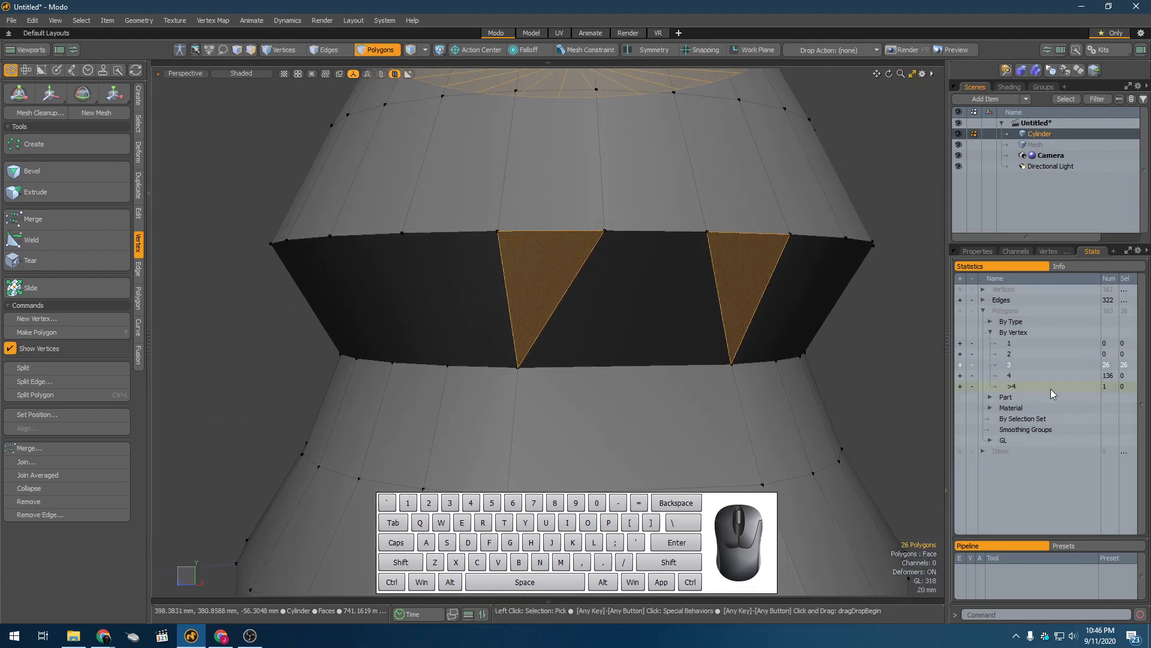
Select only the polygon with more than four vertices, on the cylinder's underside, and convert the selection to vertices
{"action": "left_click", "coordinate": [960, 386]}
{"action": "left_click", "coordinate": [960, 386]}
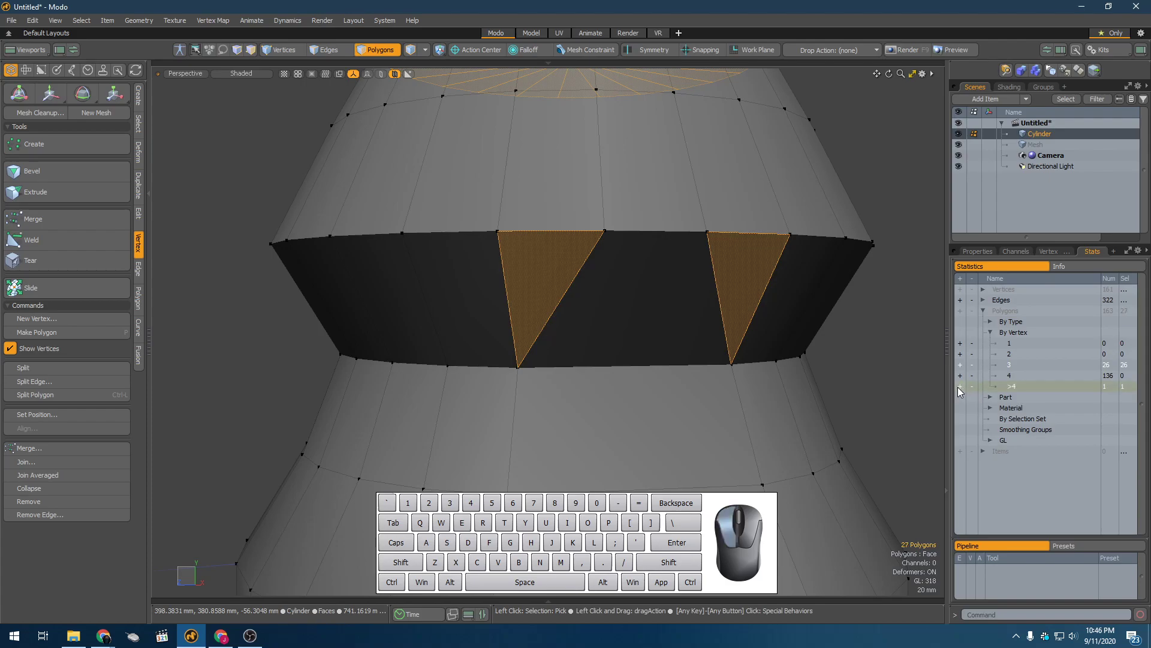
{"action": "left_click", "coordinate": [879, 387]}
{"action": "left_click", "coordinate": [960, 387]}
{"action": "left_click_drag", "start_coordinate": [780, 336], "coordinate": [767, 348], "text": "alt"}
{"action": "scroll", "coordinate": [779, 404], "scroll_direction": "up", "scroll_amount": 5}
{"action": "left_click_drag", "start_coordinate": [779, 404], "coordinate": [765, 363], "text": "alt"}
{"action": "key", "text": "alt+1"}
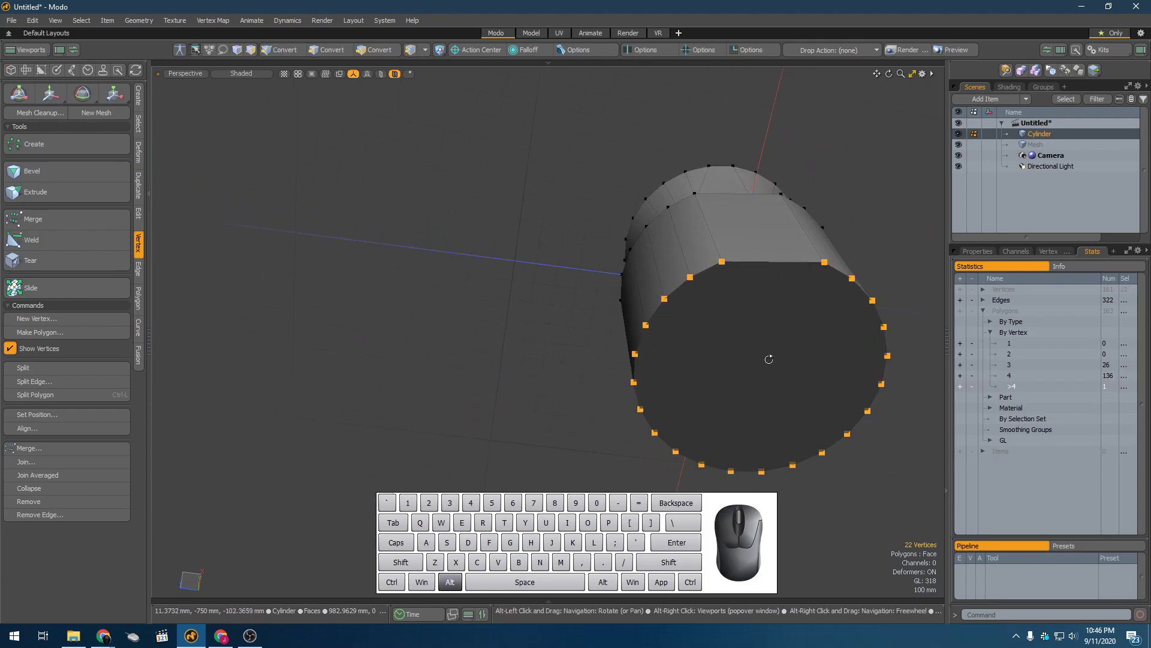
{"action": "left_click_drag", "start_coordinate": [787, 293], "coordinate": [782, 371], "text": "alt"}
Clear the vertex selection and add an edge loop around the cylinder's body at about 1.16 %, close to its bottom rim
{"action": "left_click", "coordinate": [746, 272]}
{"action": "left_click", "coordinate": [138, 269]}
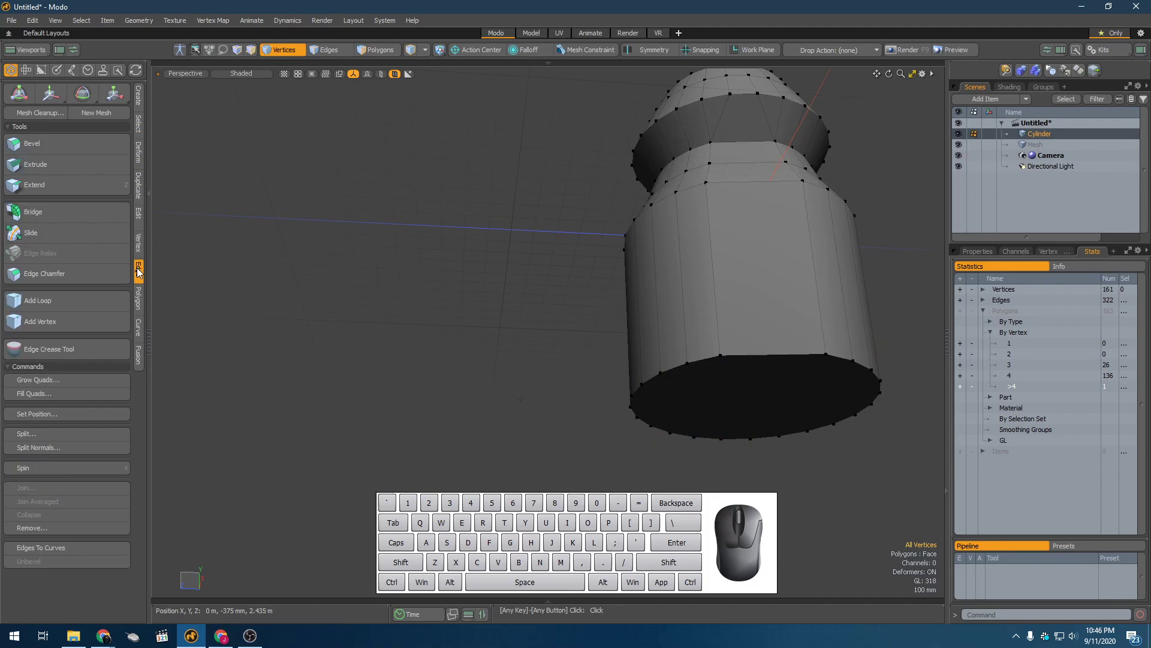
{"action": "left_click", "coordinate": [38, 299]}
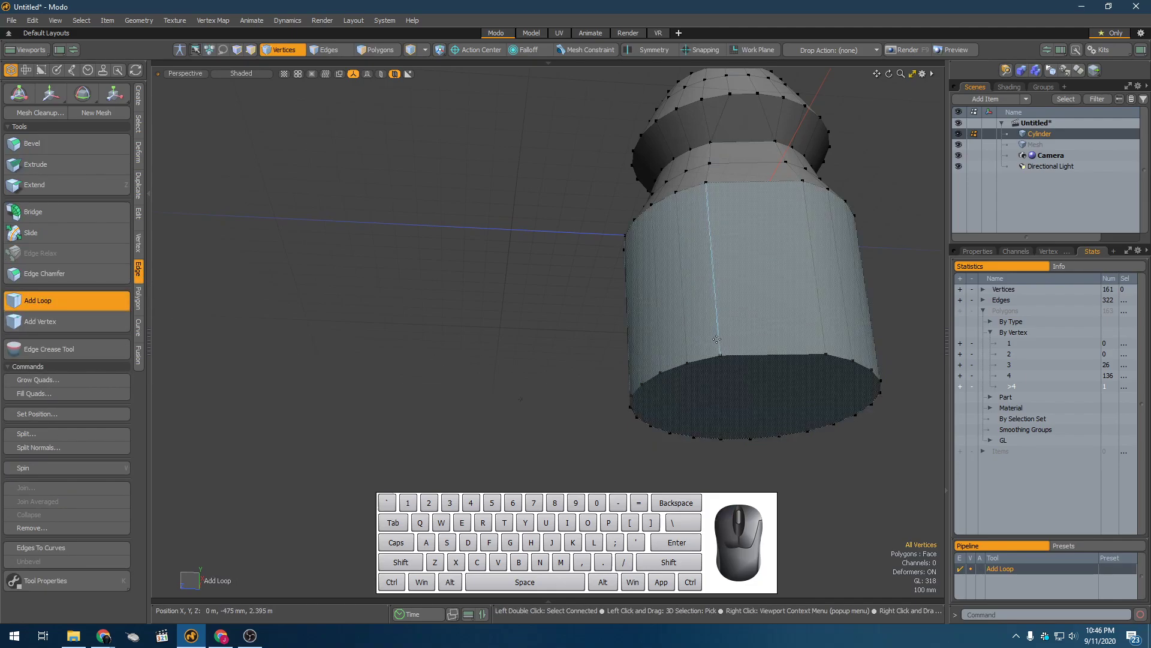
{"action": "left_click", "coordinate": [667, 370]}
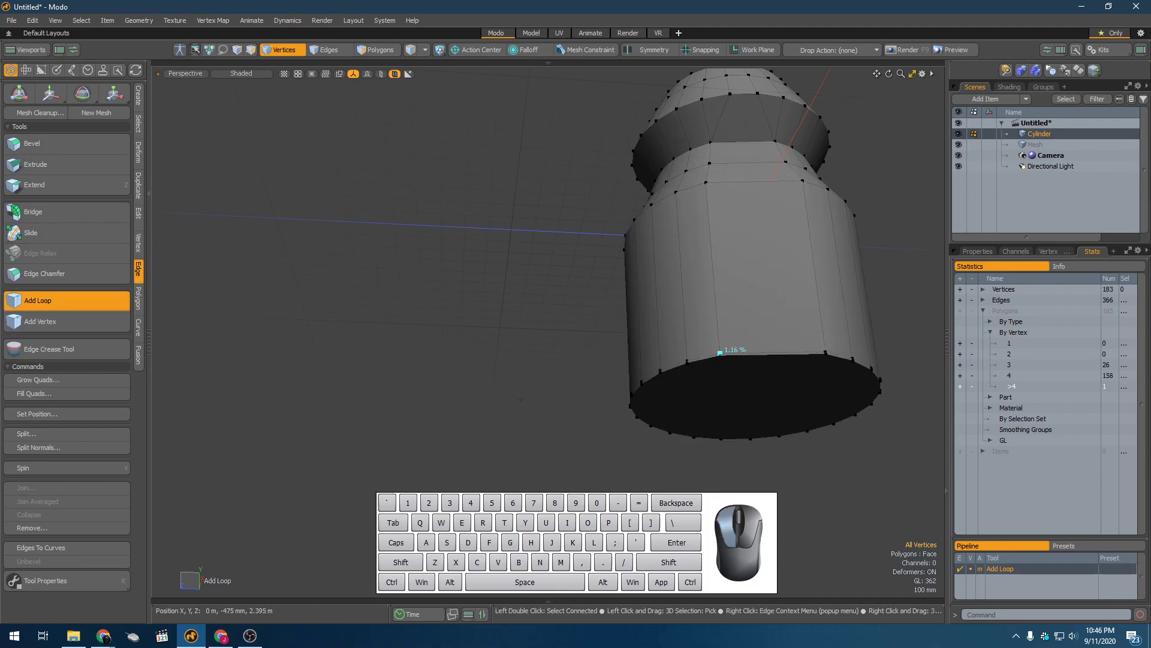
{"action": "key", "text": "space"}
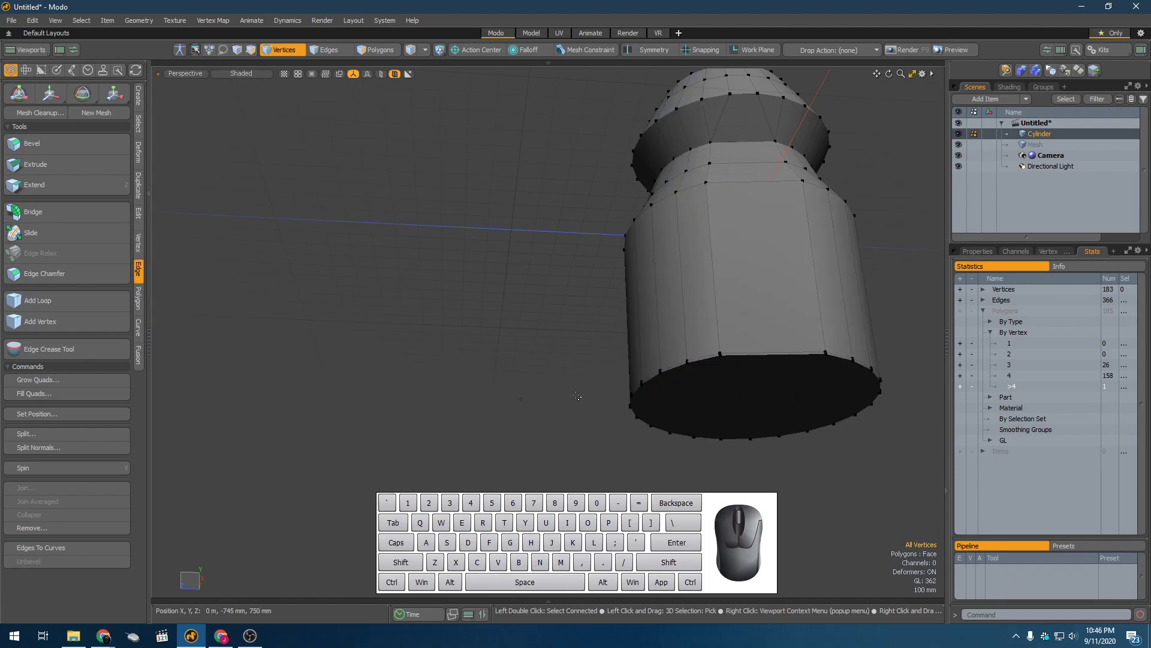
Convert the bottom cap polygon to its rim vertices and merge them at the centre with Join Averaged
{"action": "key", "text": "3"}
{"action": "left_click", "coordinate": [752, 410]}
{"action": "key", "text": "alt"}
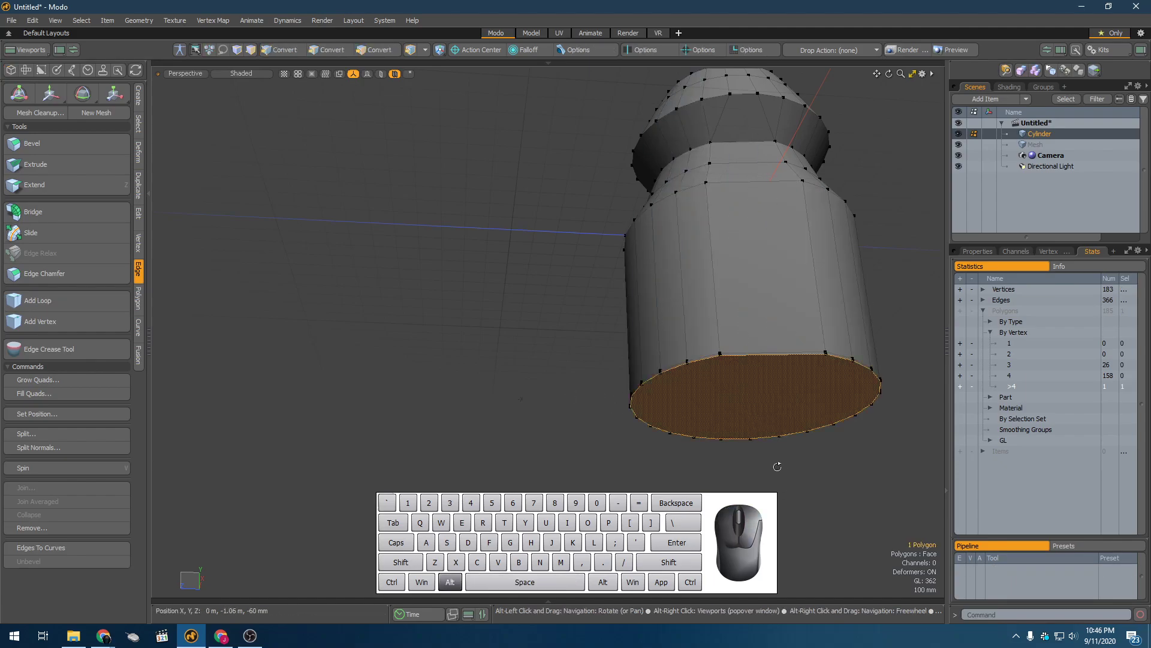
{"action": "key", "text": "alt+1"}
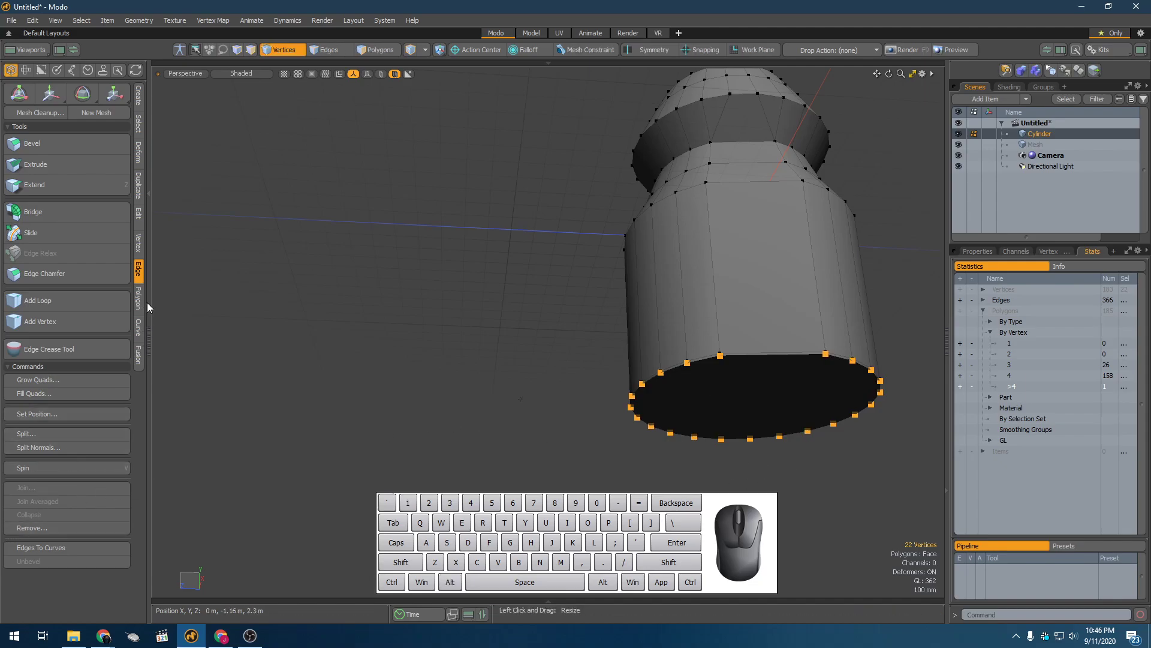
{"action": "left_click", "coordinate": [139, 249]}
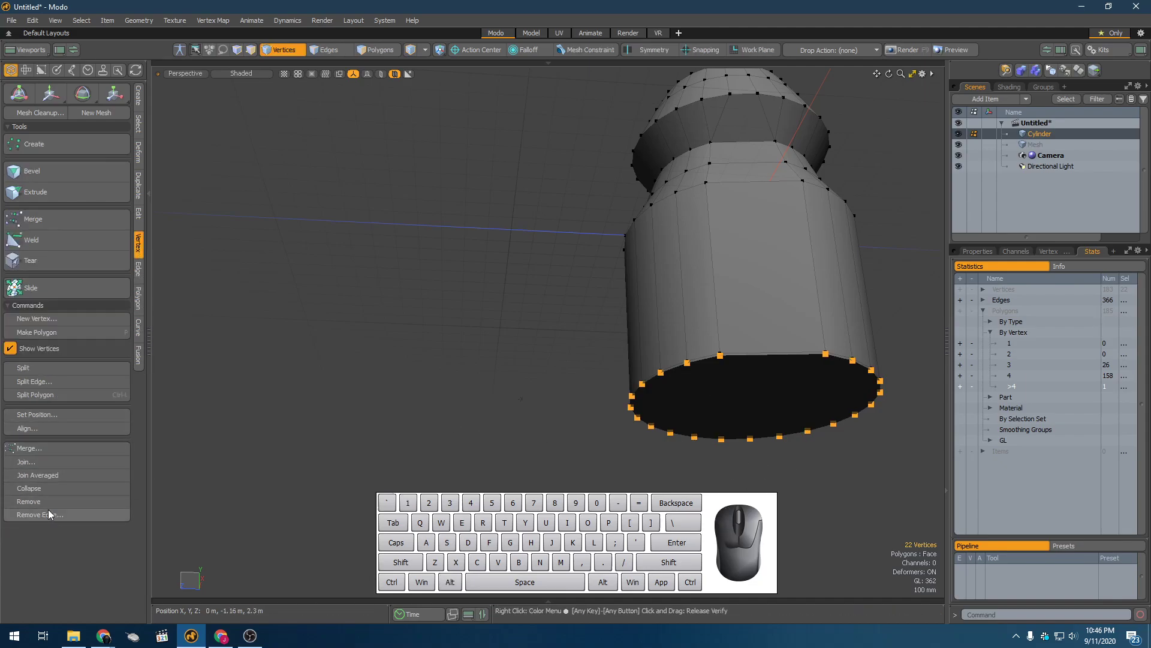
{"action": "left_click", "coordinate": [37, 476]}
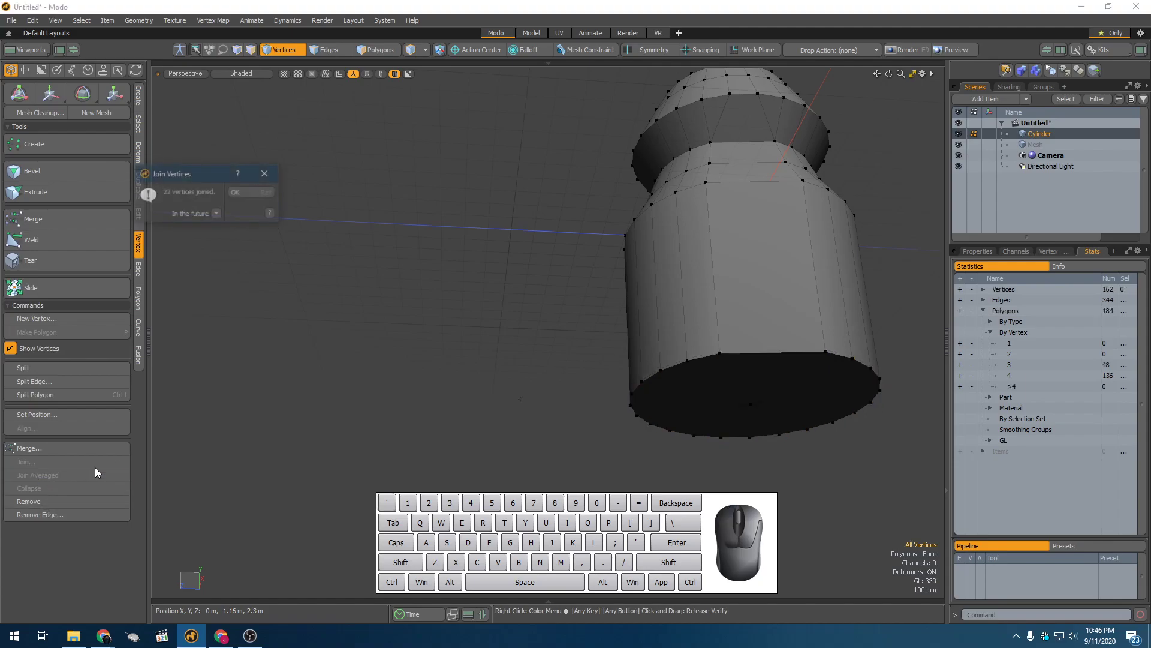
{"action": "left_click", "coordinate": [257, 194]}
In the four-view layout, move the bottom cap's centre vertex vertically until it is level with the bottom rim
{"action": "left_click_drag", "start_coordinate": [470, 288], "coordinate": [695, 242], "text": "alt"}
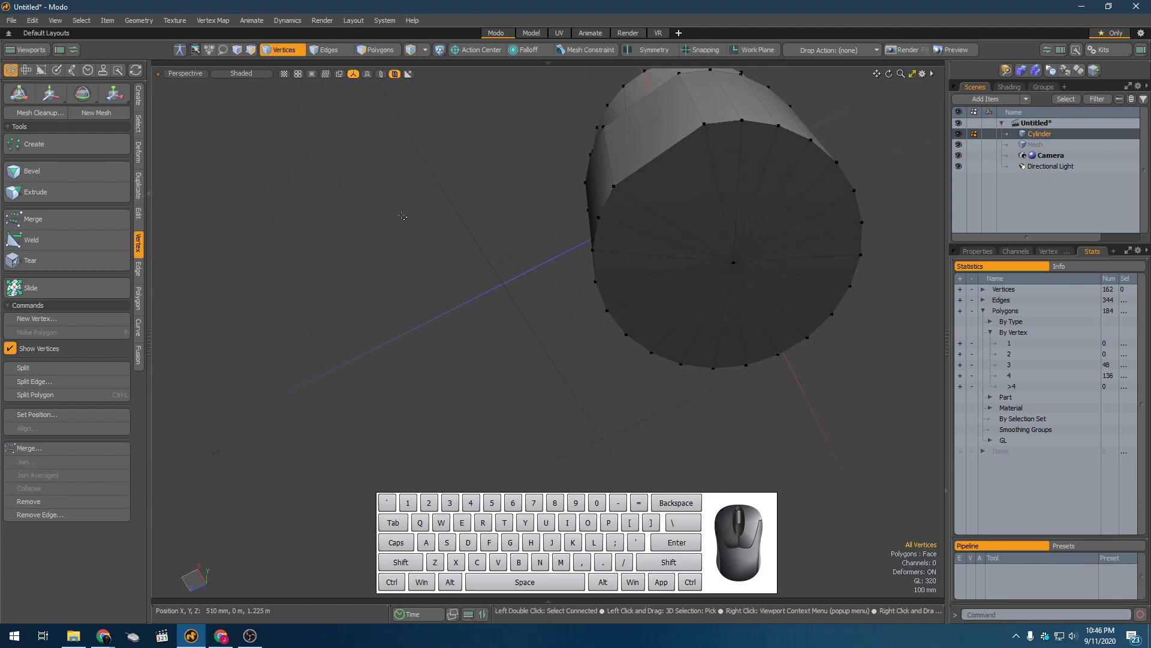
{"action": "left_click", "coordinate": [733, 262]}
{"action": "key", "text": "KP_Decimal"}
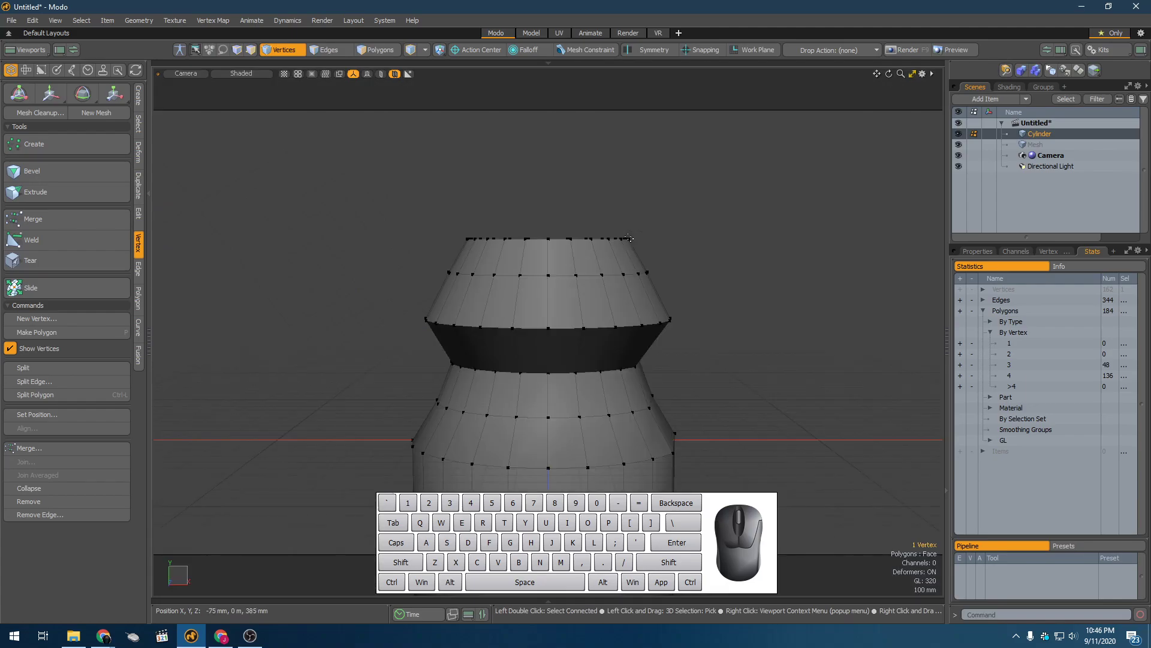
{"action": "key", "text": "KP_0"}
{"action": "key", "text": "shift+a"}
{"action": "key", "text": "shift+a"}
{"action": "key", "text": "y"}
{"action": "left_click_drag", "start_coordinate": [710, 371], "coordinate": [714, 447]}
{"action": "key", "text": "space"}
{"action": "scroll", "coordinate": [711, 401], "scroll_direction": "down", "scroll_amount": 8}
{"action": "key", "text": "space"}
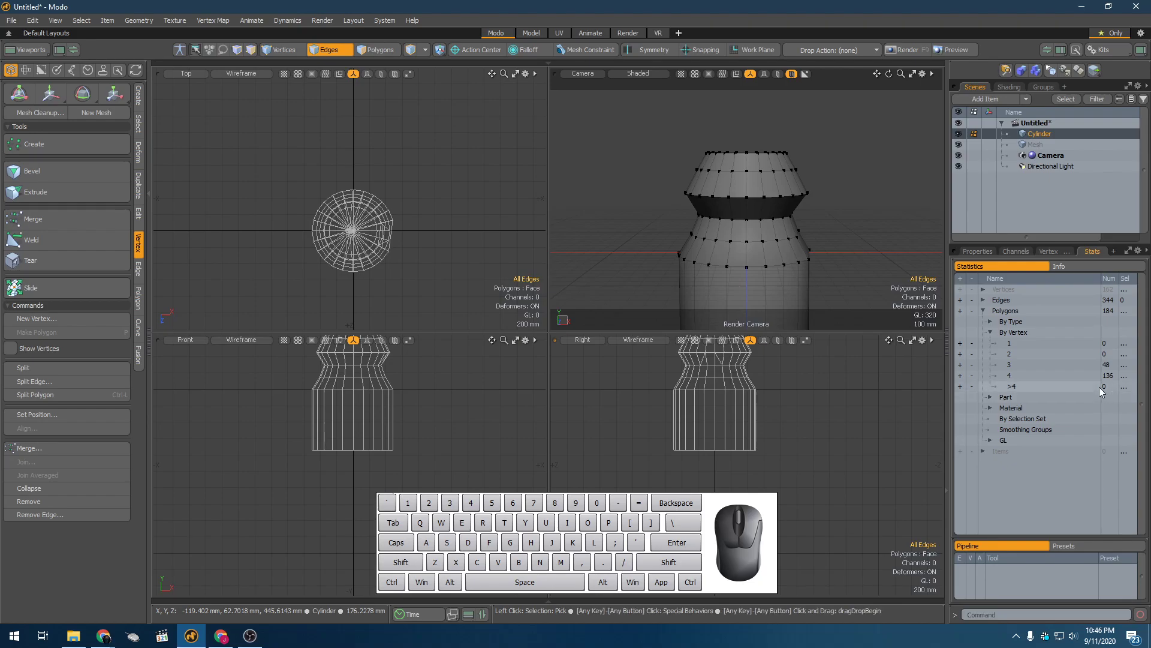
Select all four-vertex and three-vertex polygons from the statistics, and remove the four-vertex ones from the selection
{"action": "left_click", "coordinate": [1007, 314]}
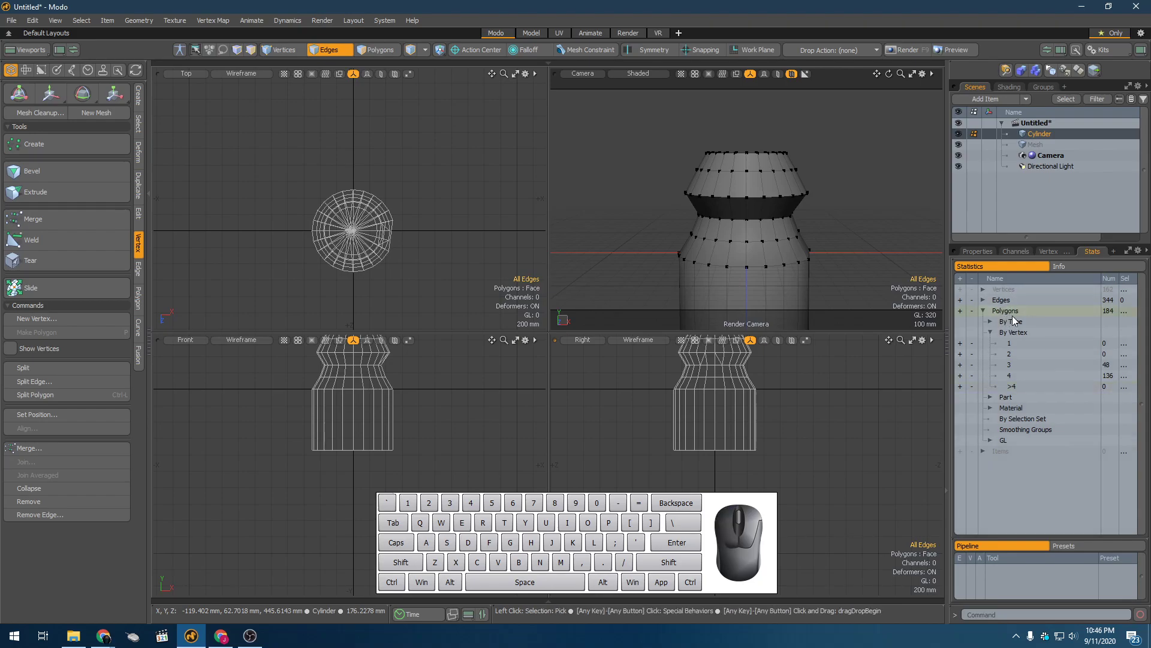
{"action": "left_click", "coordinate": [1017, 388]}
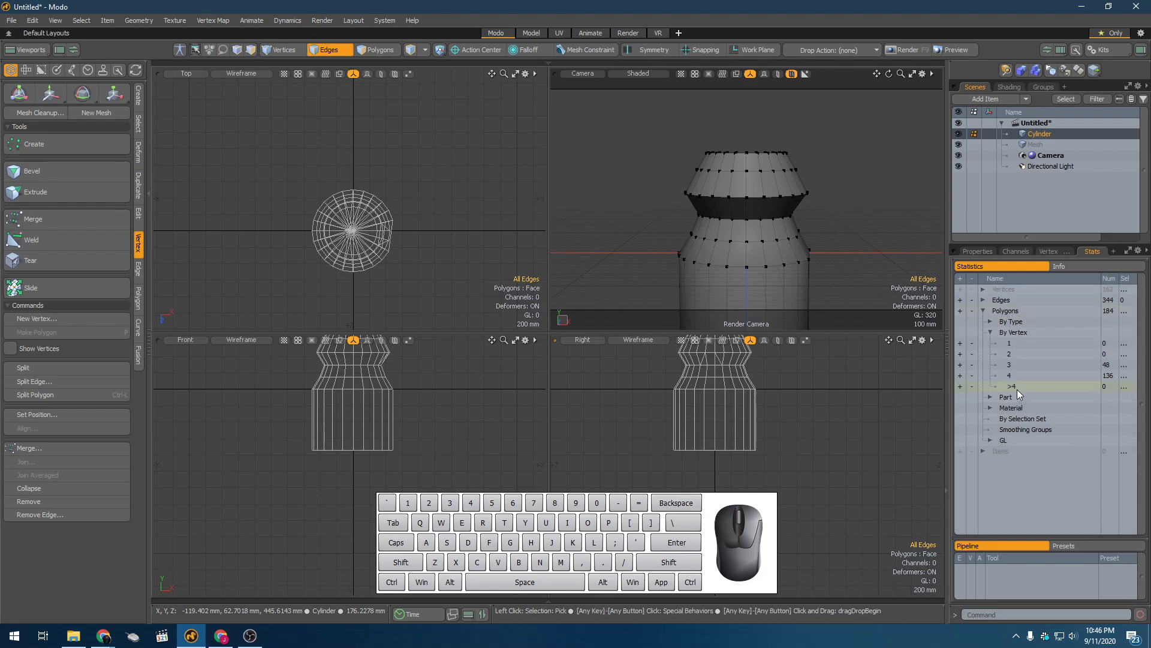
{"action": "left_click", "coordinate": [961, 376]}
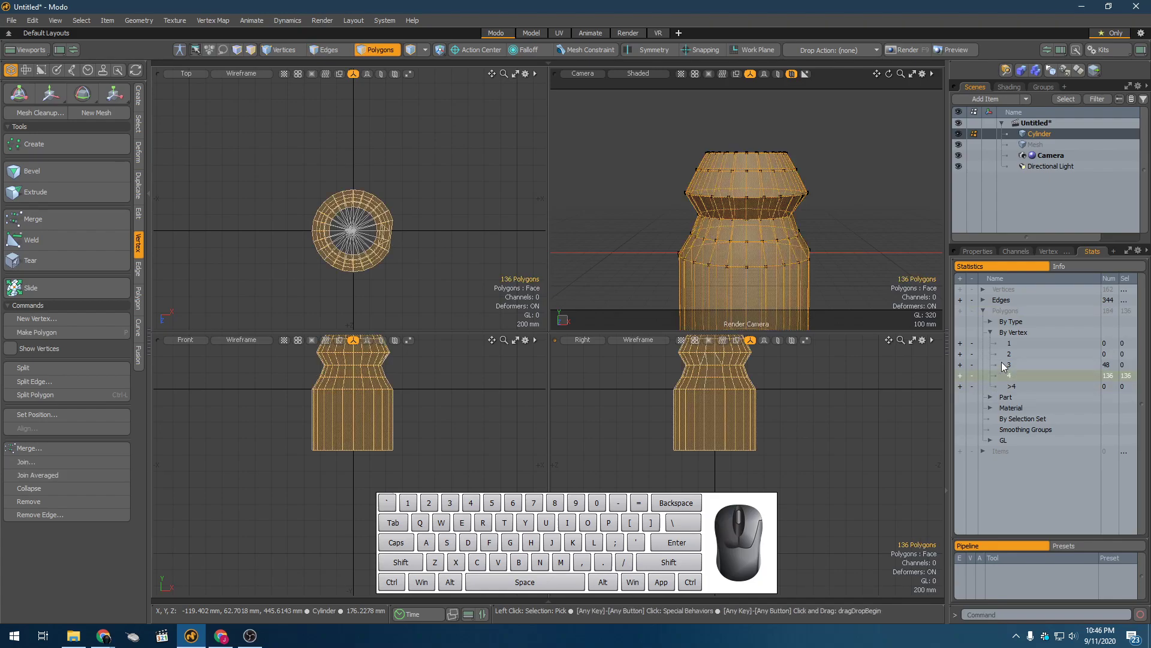
{"action": "left_click", "coordinate": [960, 365]}
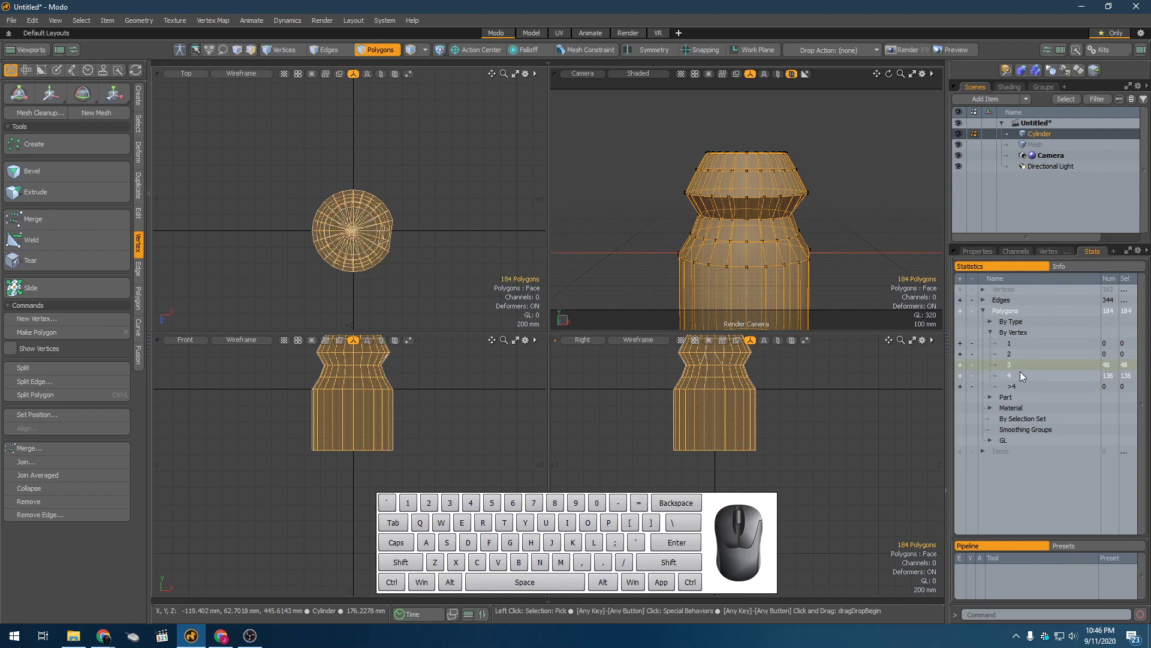
{"action": "left_click_drag", "start_coordinate": [778, 258], "coordinate": [803, 298], "text": "alt"}
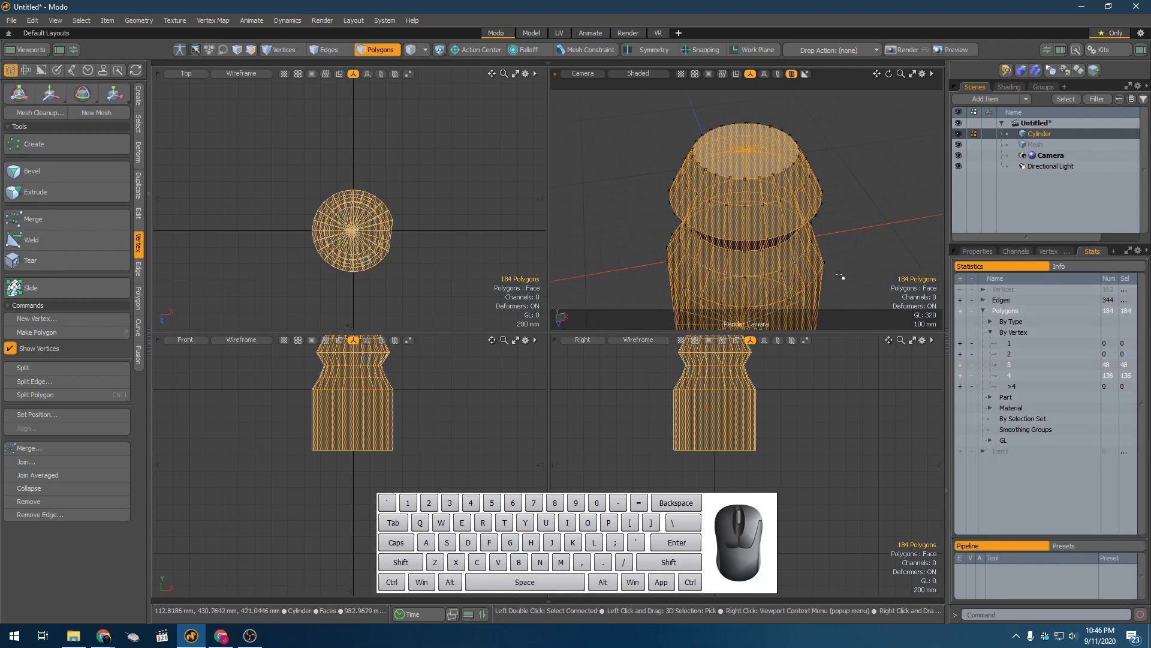
{"action": "left_click", "coordinate": [972, 376]}
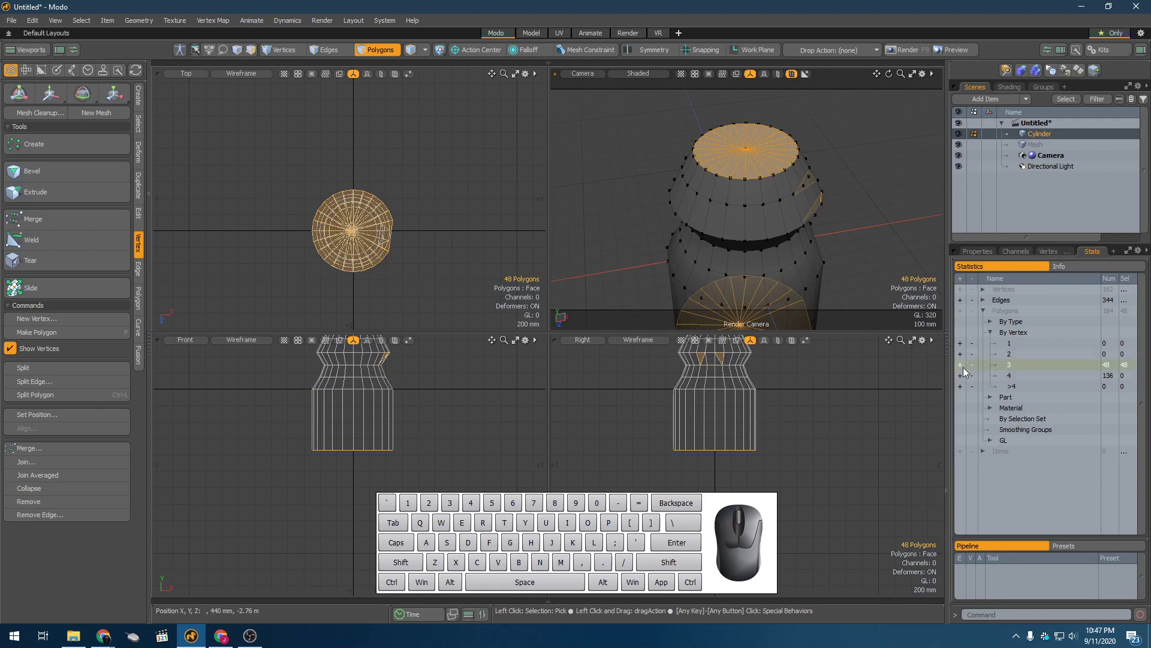
Break the edge statistics down by polygon, select the edges shared by two polygons, and deselect them
{"action": "left_click", "coordinate": [982, 311]}
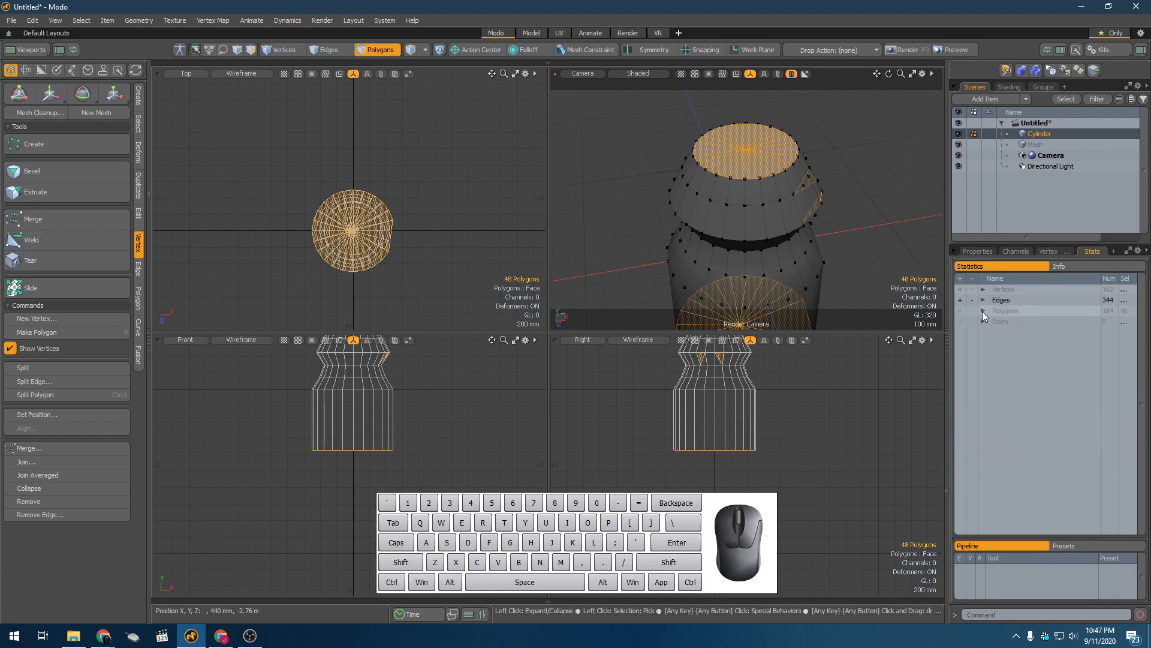
{"action": "left_click", "coordinate": [983, 299]}
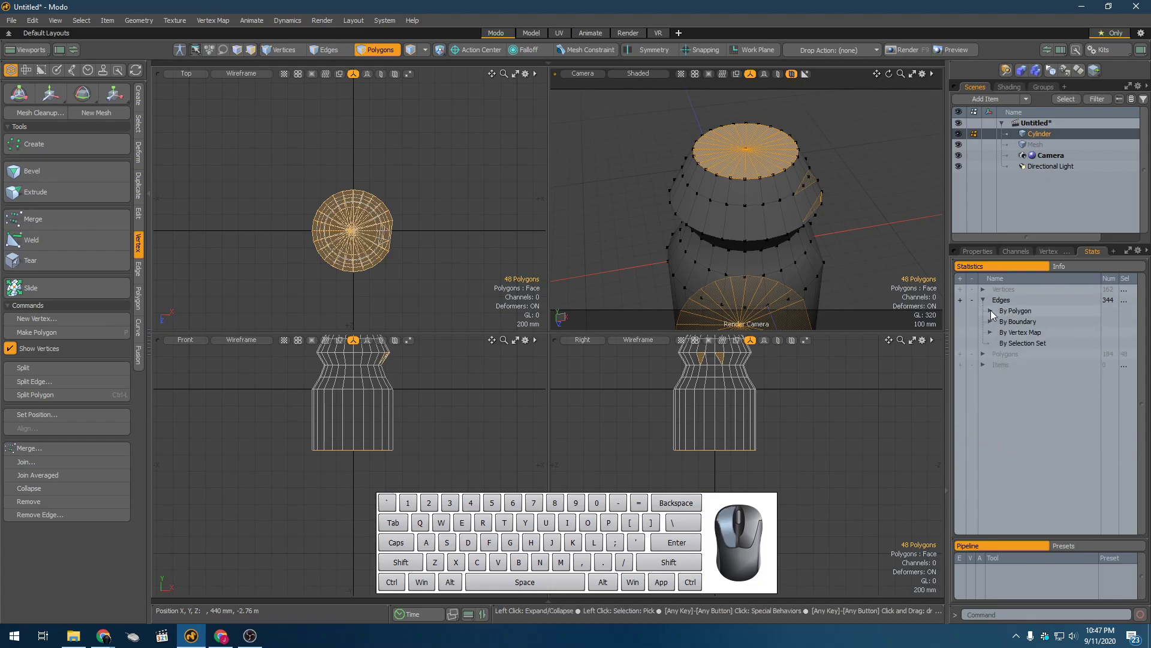
{"action": "left_click", "coordinate": [991, 310]}
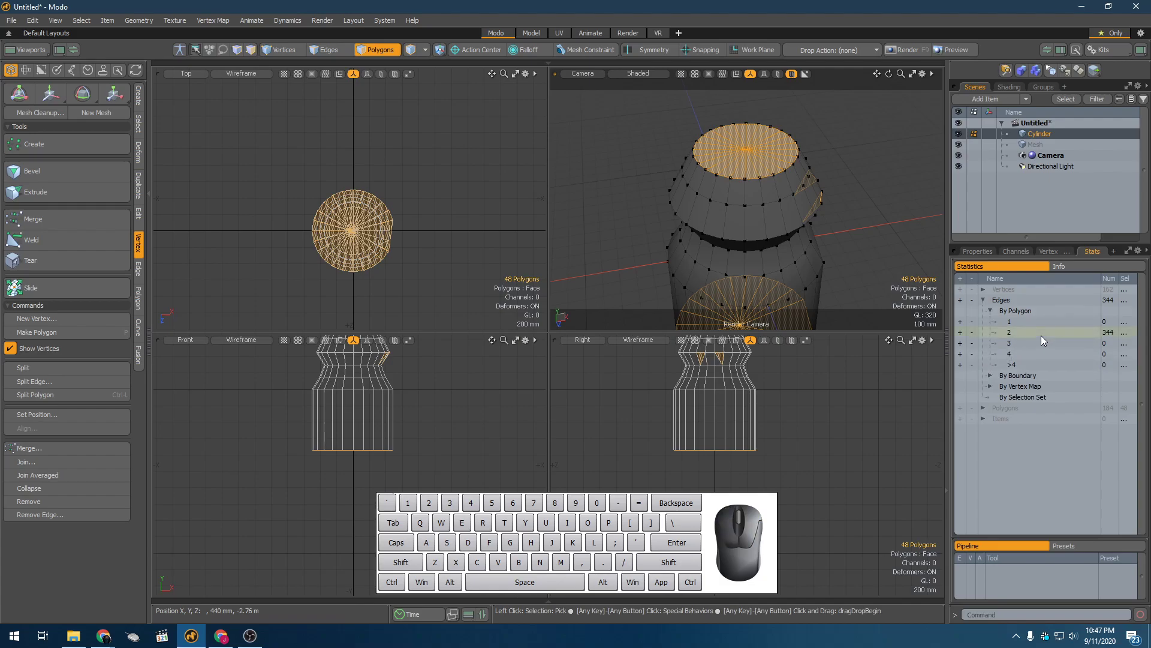
{"action": "left_click", "coordinate": [963, 333]}
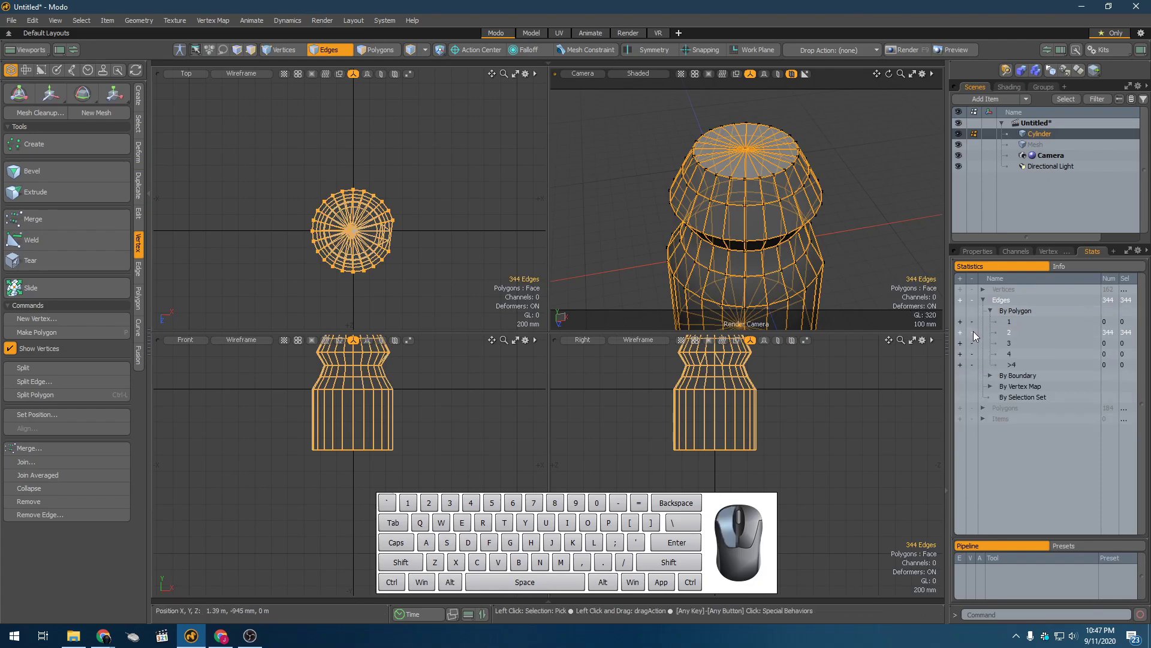
{"action": "left_click", "coordinate": [973, 331]}
Switch the statistics from edges to vertices broken down by edge, and select all vertices with four edges
{"action": "left_click", "coordinate": [989, 312]}
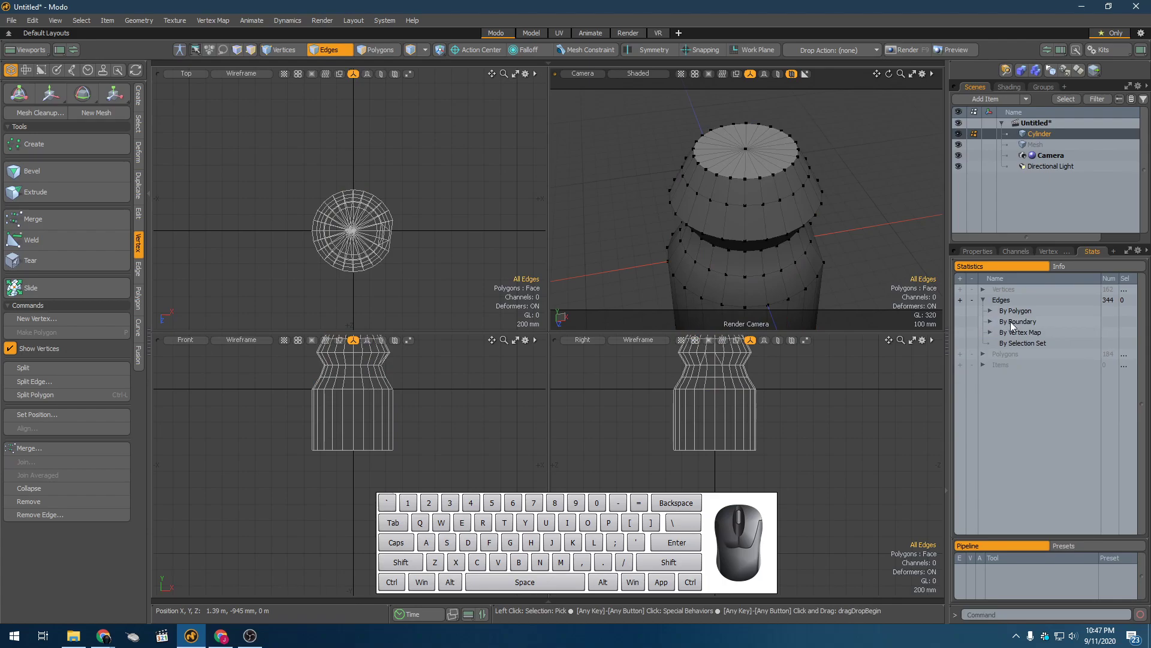
{"action": "left_click", "coordinate": [982, 300]}
{"action": "left_click", "coordinate": [983, 291]}
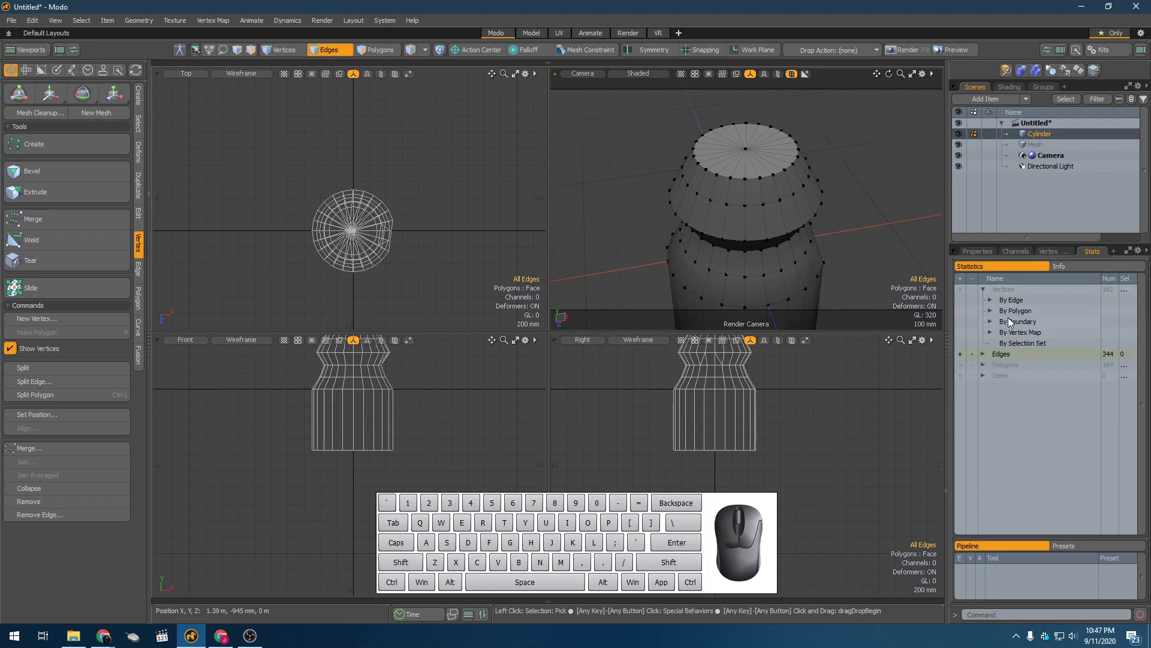
{"action": "left_click", "coordinate": [990, 299]}
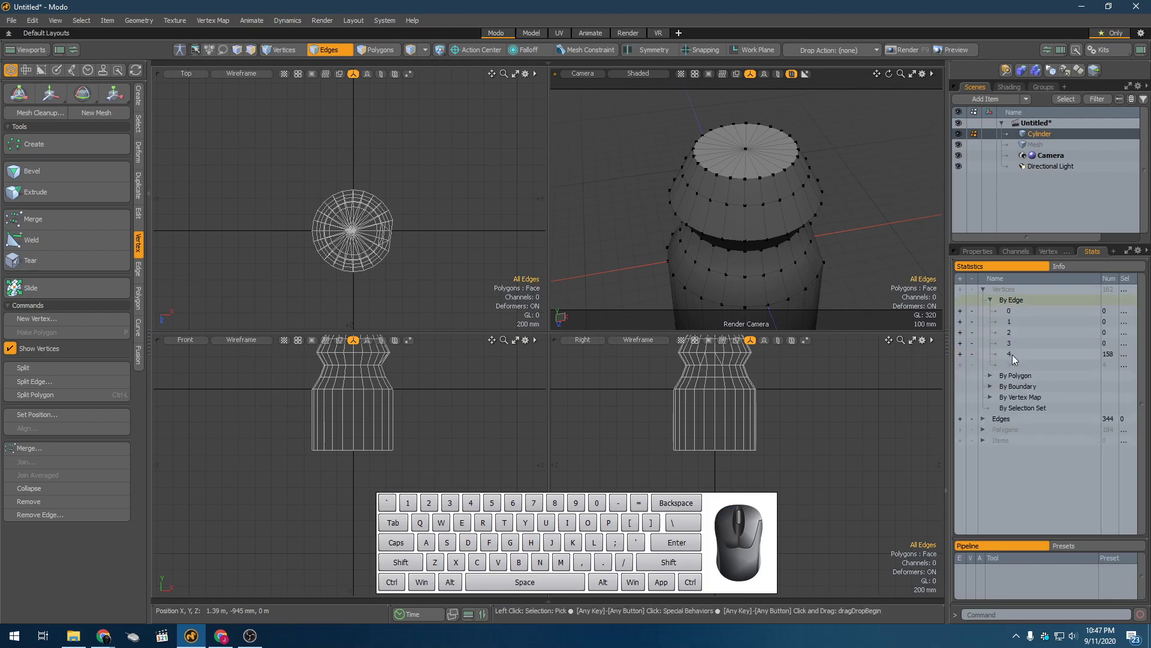
{"action": "left_click", "coordinate": [1029, 353]}
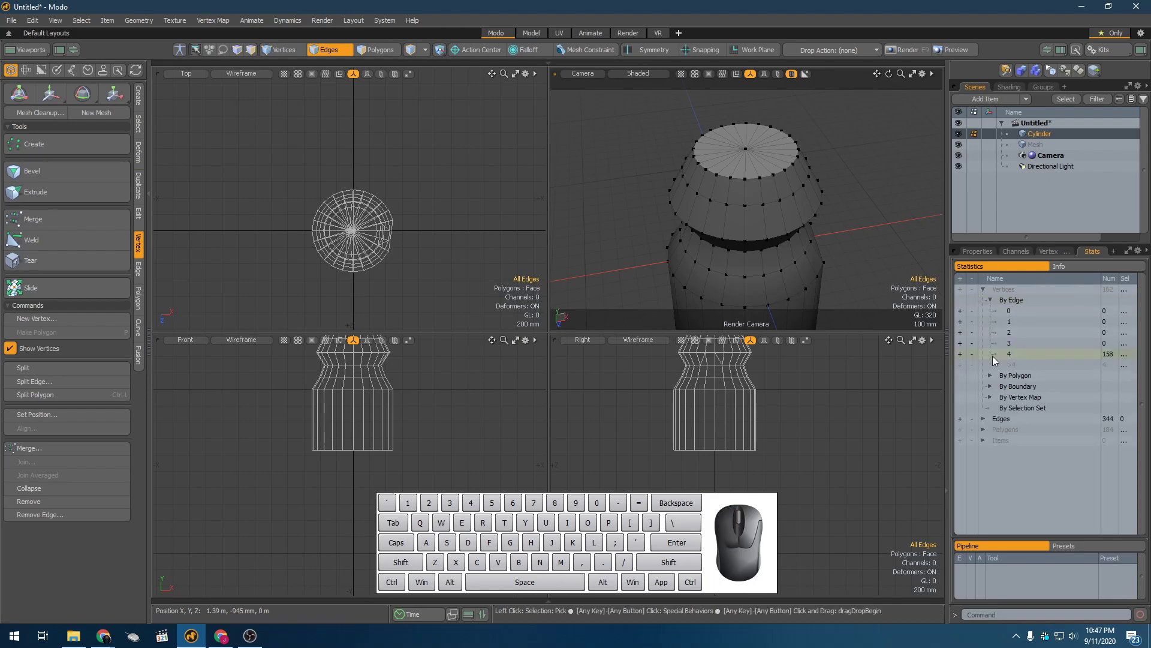
{"action": "left_click", "coordinate": [961, 354]}
{"action": "scroll", "coordinate": [738, 230], "scroll_direction": "up", "scroll_amount": 3}
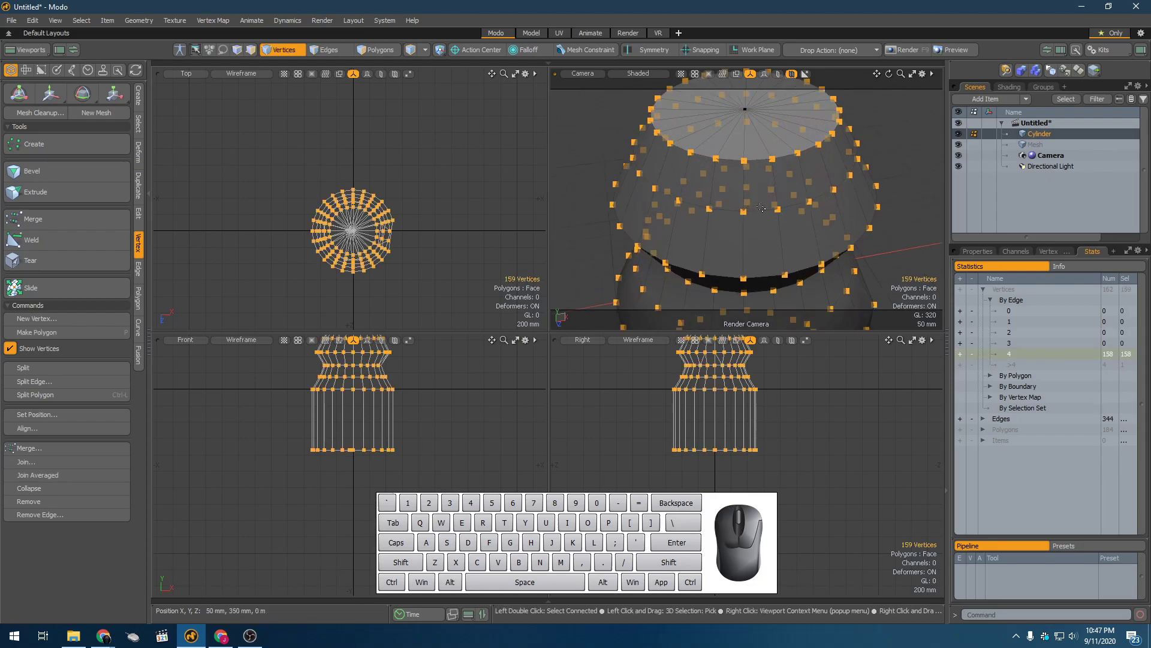
Select one vertex on the upper section's middle ring, and pick the four edges meeting at it one at a time
{"action": "left_click", "coordinate": [750, 227]}
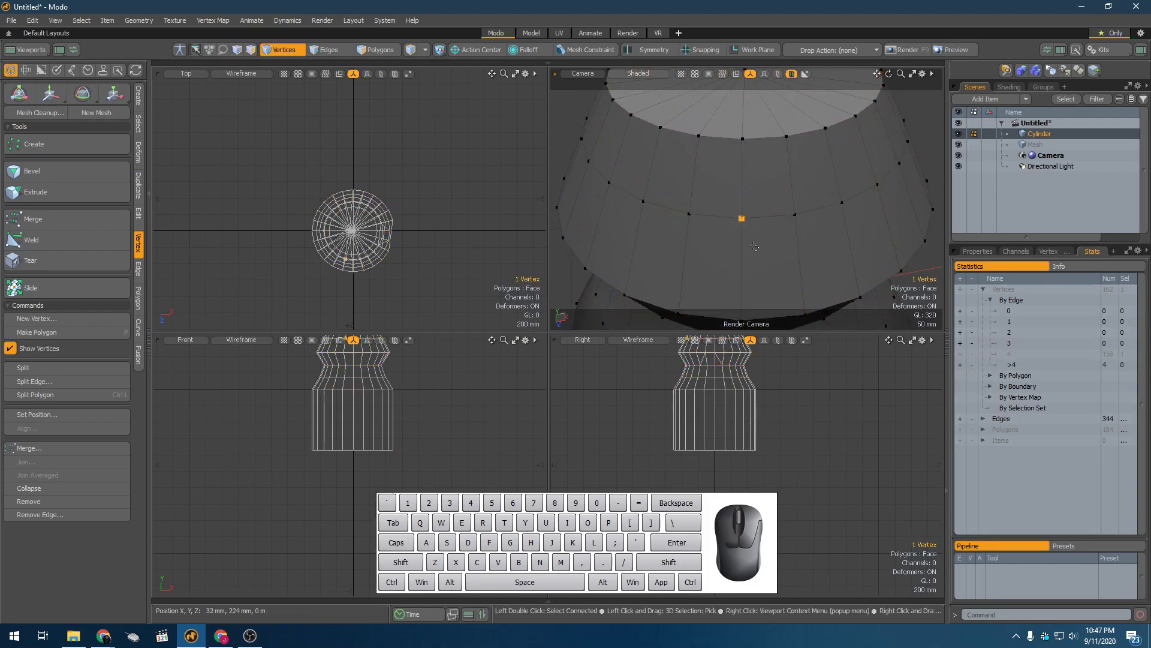
{"action": "key", "text": "2"}
{"action": "left_click", "coordinate": [743, 251]}
{"action": "left_click", "coordinate": [771, 220]}
{"action": "left_click", "coordinate": [739, 182]}
{"action": "left_click", "coordinate": [717, 214]}
{"action": "left_click_drag", "start_coordinate": [766, 174], "coordinate": [760, 245], "text": "alt"}
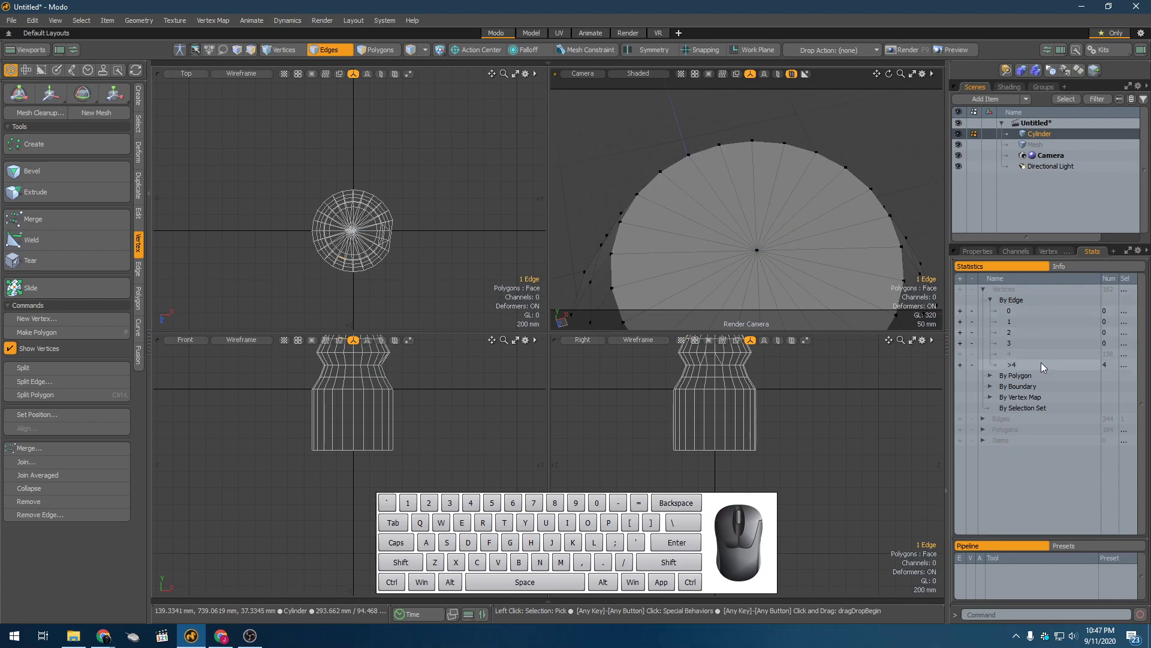
Select the vertices with more than four edges from the statistics and examine their locations from the top section down to the bottom cap
{"action": "left_click", "coordinate": [960, 365]}
{"action": "key", "text": "alt"}
{"action": "left_click_drag", "start_coordinate": [778, 261], "coordinate": [742, 228], "text": "alt"}
{"action": "left_click_drag", "start_coordinate": [666, 327], "coordinate": [756, 258], "text": "alt+shift"}
{"action": "left_click_drag", "start_coordinate": [799, 154], "coordinate": [797, 216], "text": "alt+shift"}
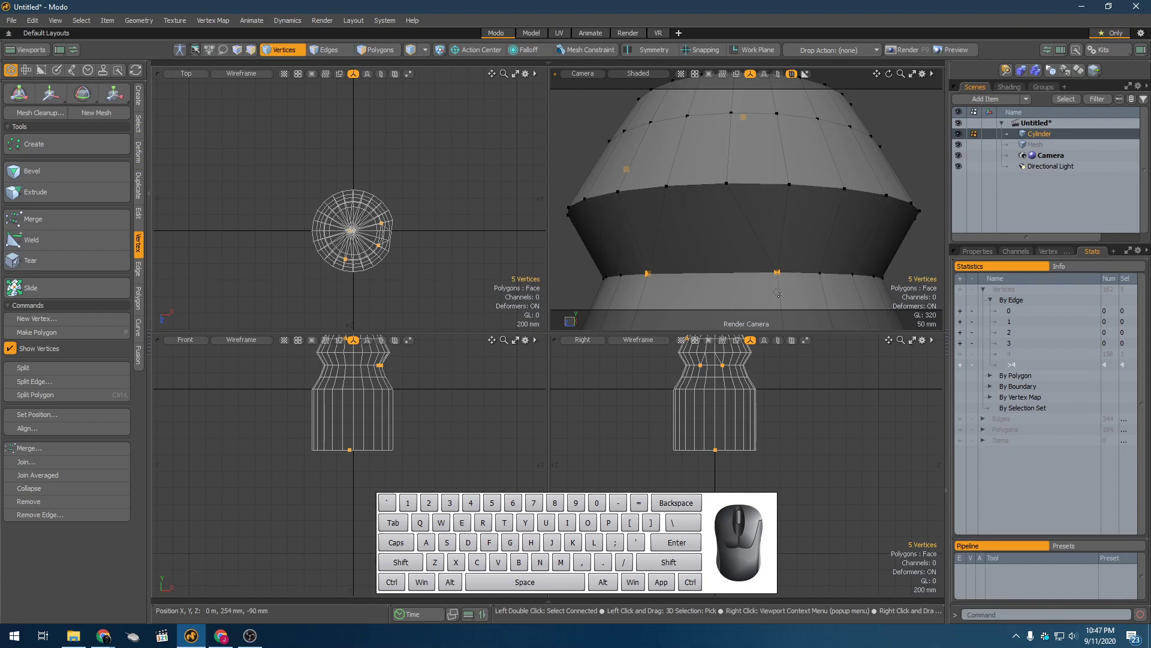
{"action": "left_click_drag", "start_coordinate": [768, 267], "coordinate": [759, 180], "text": "alt+shift"}
{"action": "left_click_drag", "start_coordinate": [747, 246], "coordinate": [740, 174], "text": "alt+shift"}
{"action": "left_click_drag", "start_coordinate": [756, 246], "coordinate": [775, 186], "text": "alt+shift"}
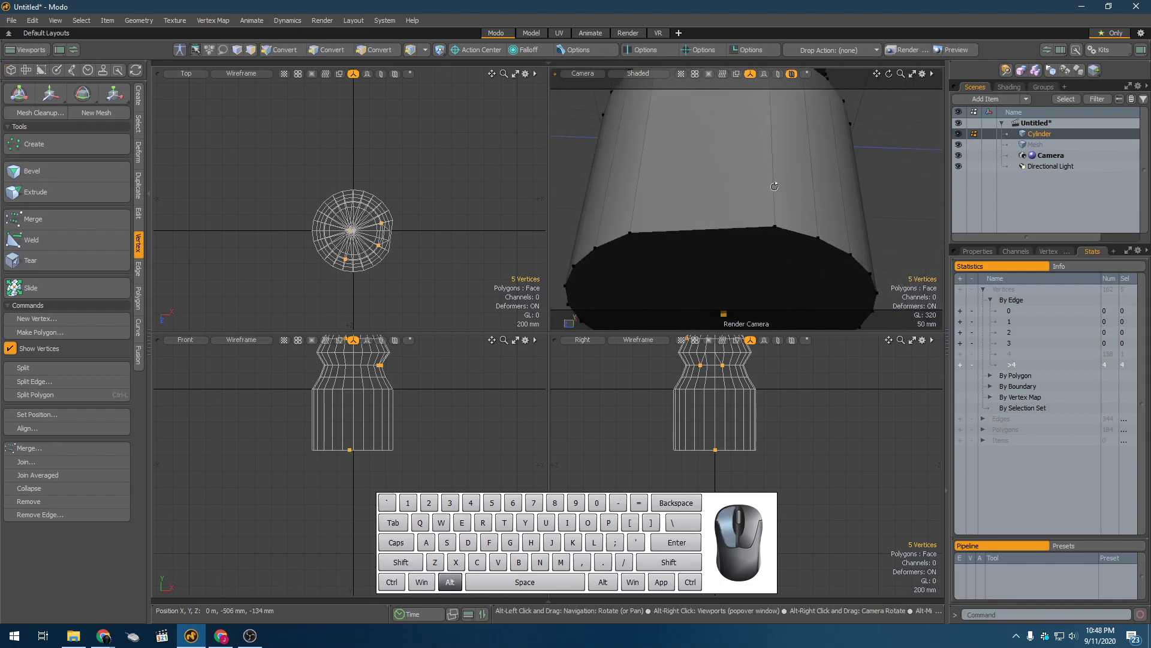
{"action": "scroll", "coordinate": [736, 288], "scroll_direction": "down", "scroll_amount": 2}
{"action": "left_click_drag", "start_coordinate": [728, 251], "coordinate": [817, 234], "text": "alt"}
{"action": "scroll", "coordinate": [815, 250], "scroll_direction": "up", "scroll_amount": 2}
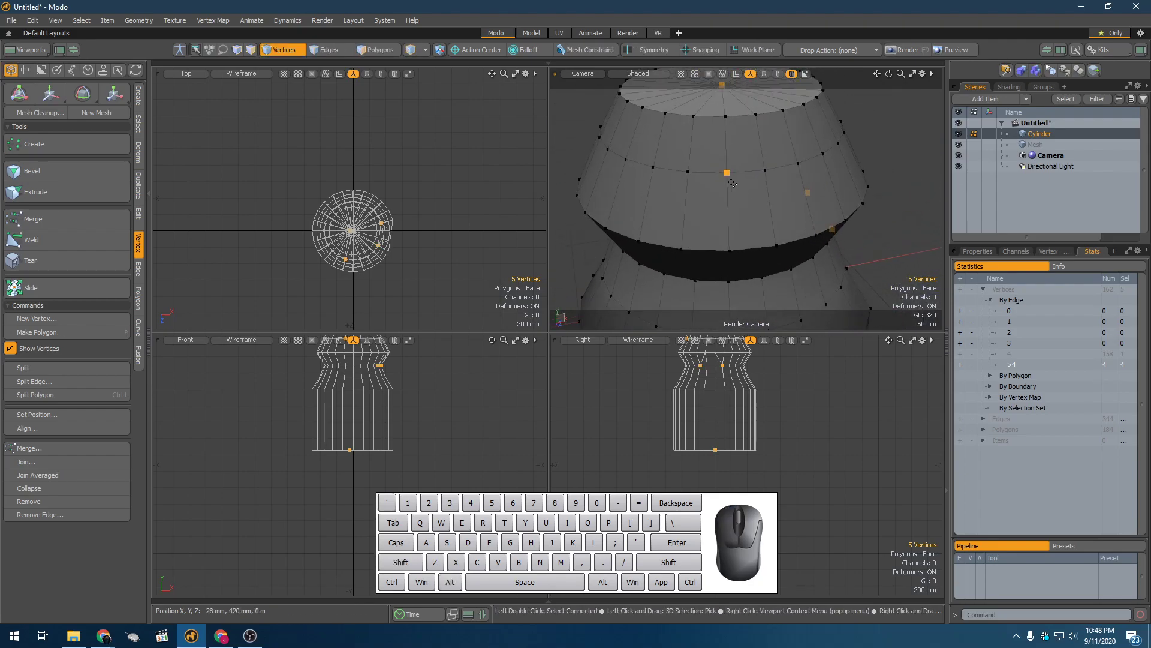
Clear the vertex selection, reselect only the vertices with more than four edges, and inspect the one on the bottom cap
{"action": "left_click_drag", "start_coordinate": [733, 183], "coordinate": [721, 176], "text": "alt"}
{"action": "left_click_drag", "start_coordinate": [721, 175], "coordinate": [756, 227], "text": "alt+shift"}
{"action": "left_click", "coordinate": [746, 219]}
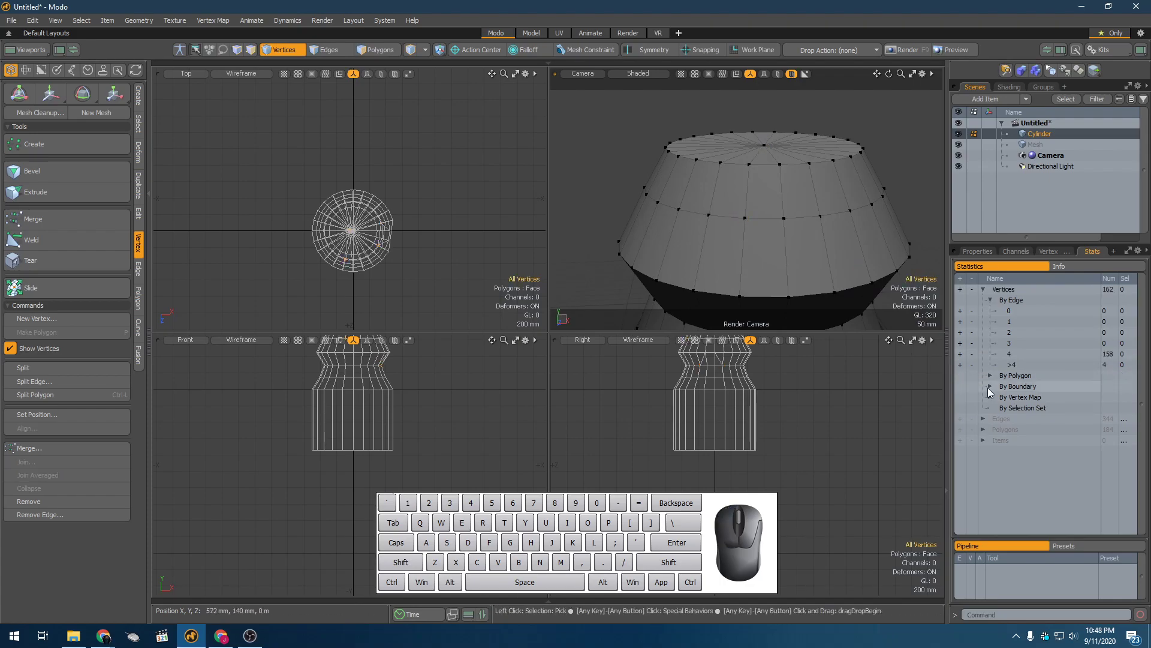
{"action": "left_click", "coordinate": [960, 364]}
{"action": "left_click_drag", "start_coordinate": [760, 168], "coordinate": [723, 173], "text": "alt"}
{"action": "left_click_drag", "start_coordinate": [843, 272], "coordinate": [728, 145], "text": "alt"}
{"action": "left_click_drag", "start_coordinate": [728, 264], "coordinate": [728, 155], "text": "alt+shift"}
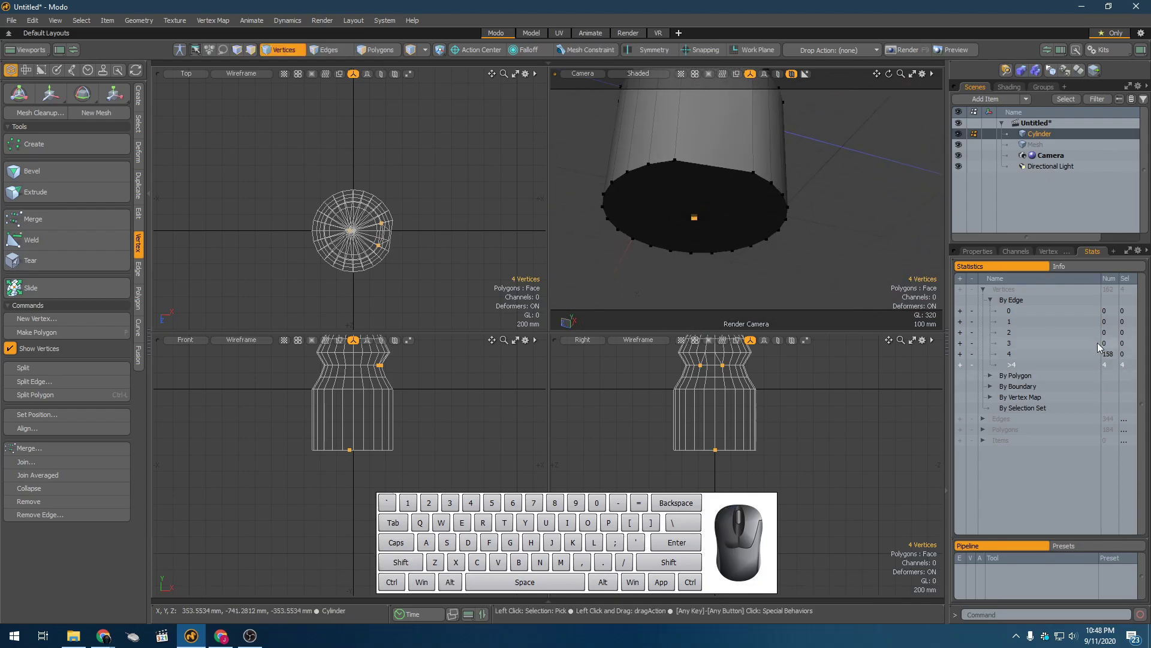
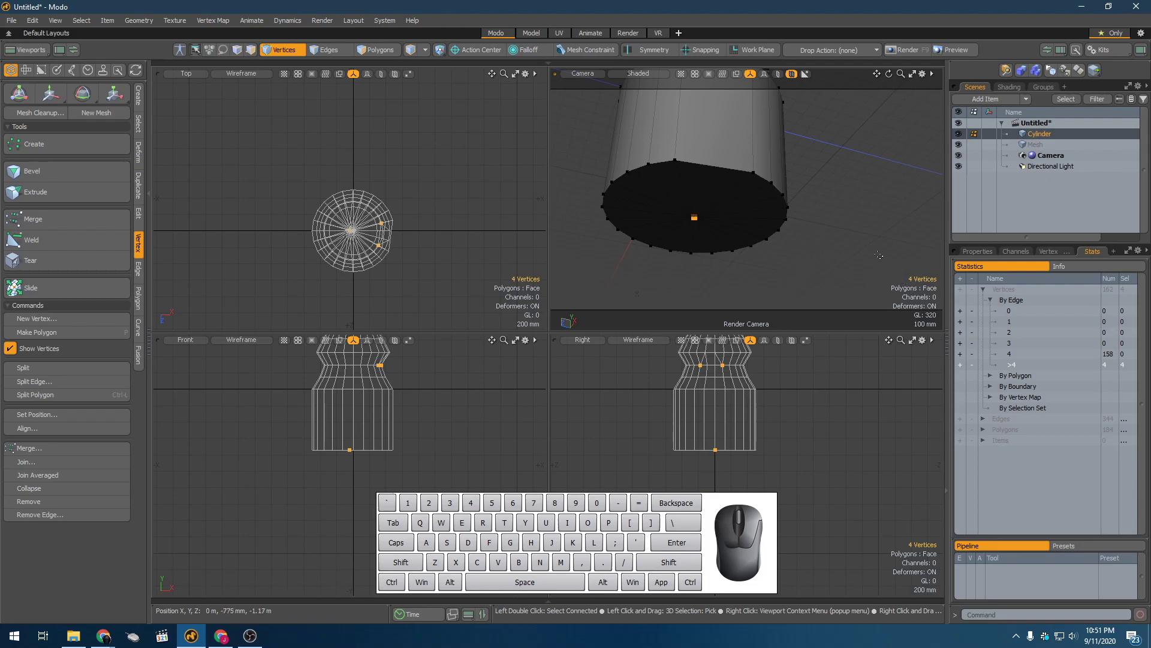
Close the scene without saving its changes, and display the empty mesh's properties
{"action": "key", "text": "ctrl+w"}
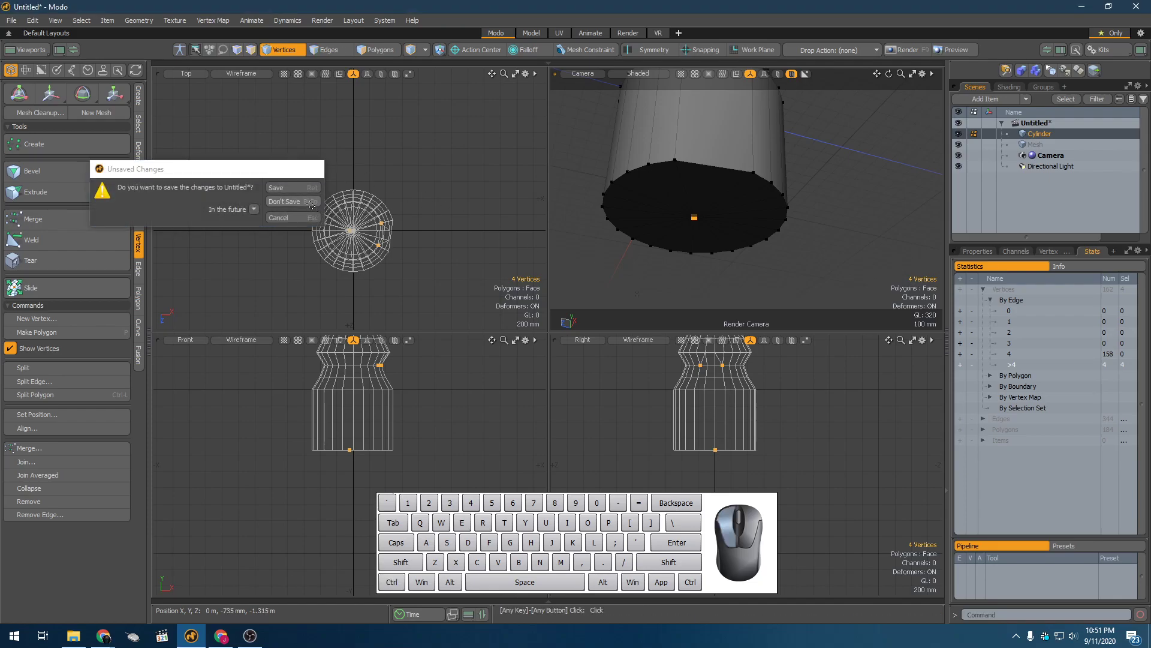
{"action": "left_click", "coordinate": [308, 202]}
{"action": "left_click", "coordinate": [973, 251]}
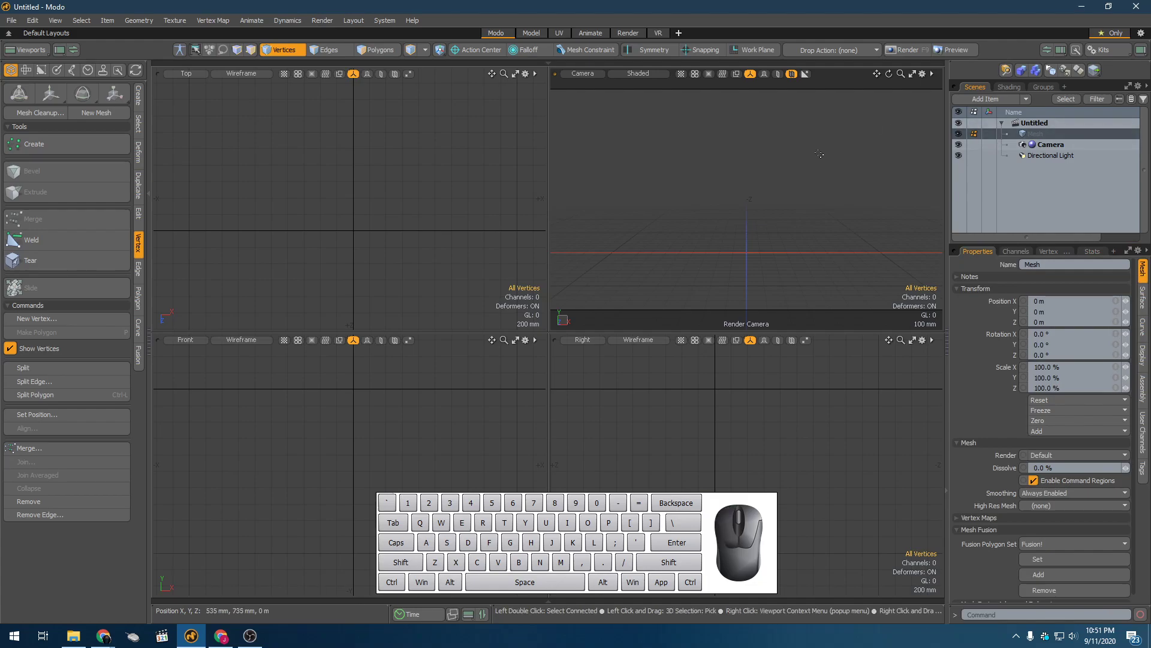
Maximize the camera viewport and set it to the Perspective view
{"action": "key", "text": "KP_0"}
{"action": "left_click_drag", "start_coordinate": [736, 180], "coordinate": [727, 223], "text": "alt"}
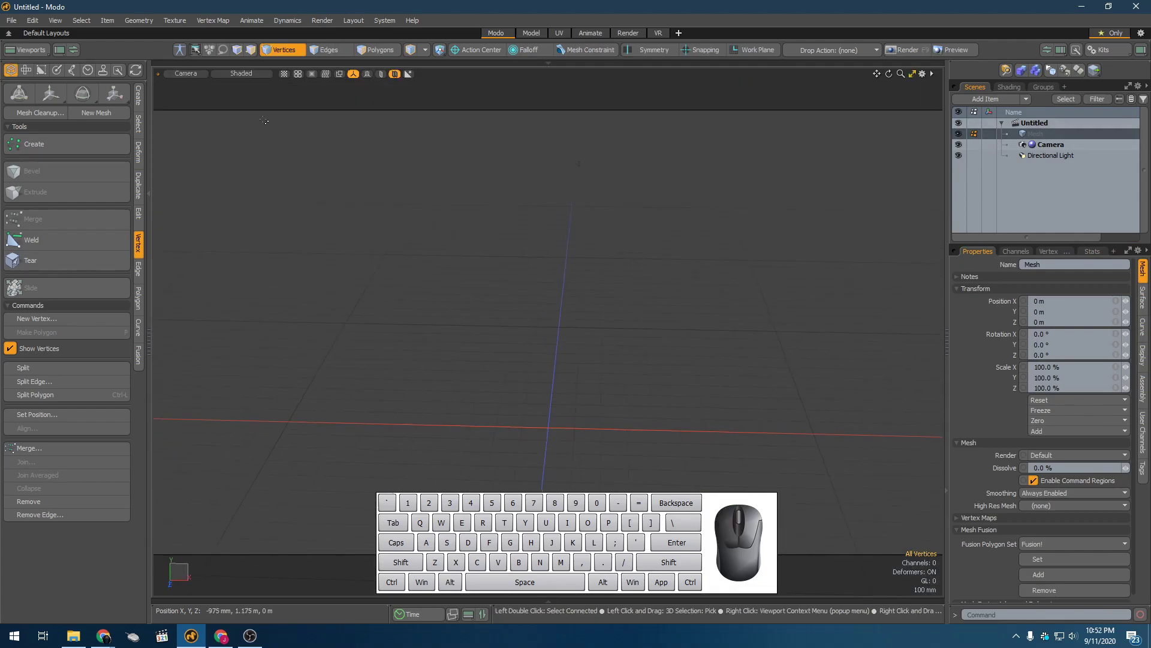
{"action": "left_click", "coordinate": [180, 74]}
{"action": "left_click", "coordinate": [181, 72]}
{"action": "left_click_drag", "start_coordinate": [256, 101], "coordinate": [510, 336], "text": "alt"}
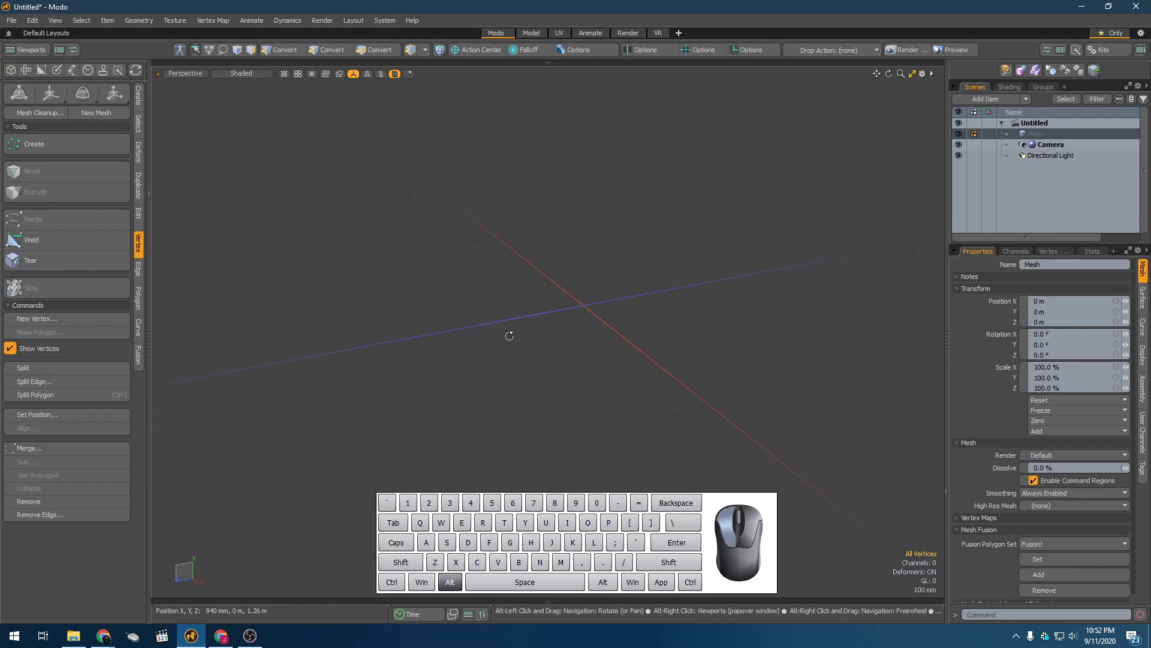
{"action": "left_click_drag", "start_coordinate": [563, 279], "coordinate": [538, 282], "text": "alt"}
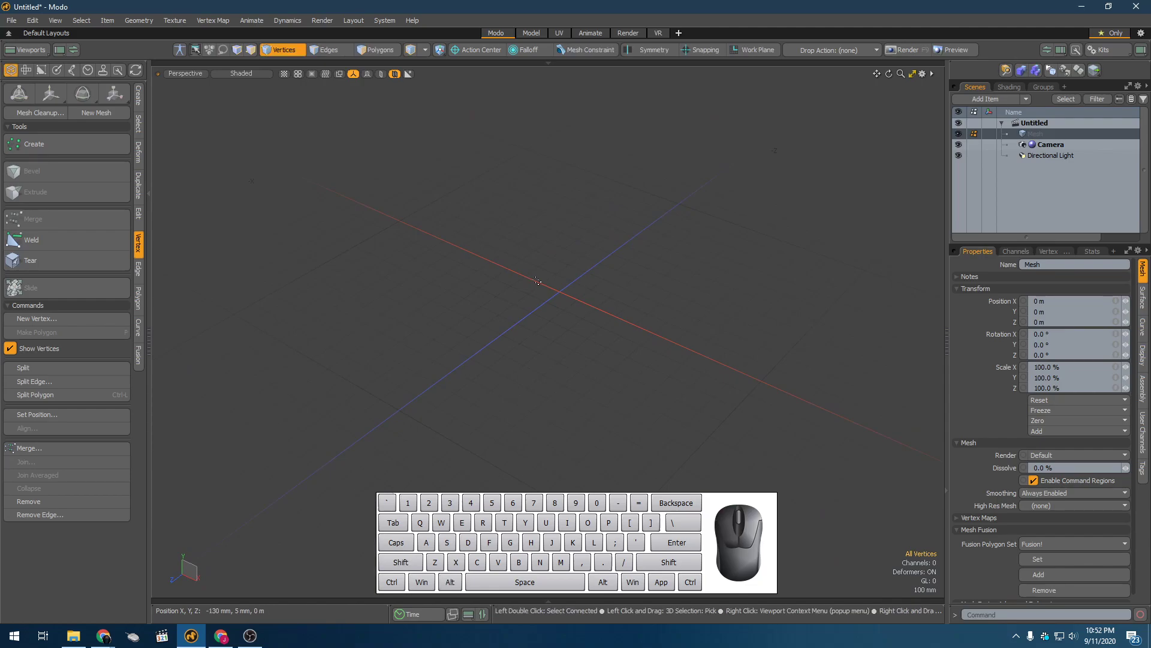
Add a unit cube to the scene and switch to item selection
{"action": "left_click", "coordinate": [138, 95]}
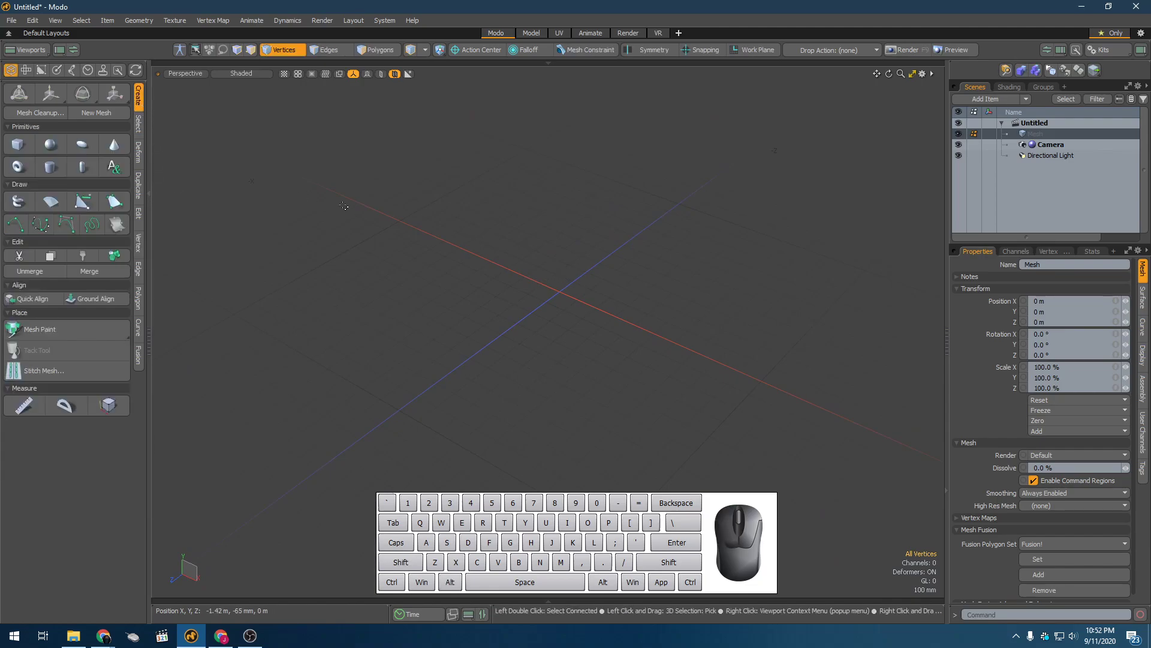
{"action": "left_click", "coordinate": [18, 145], "text": "shift"}
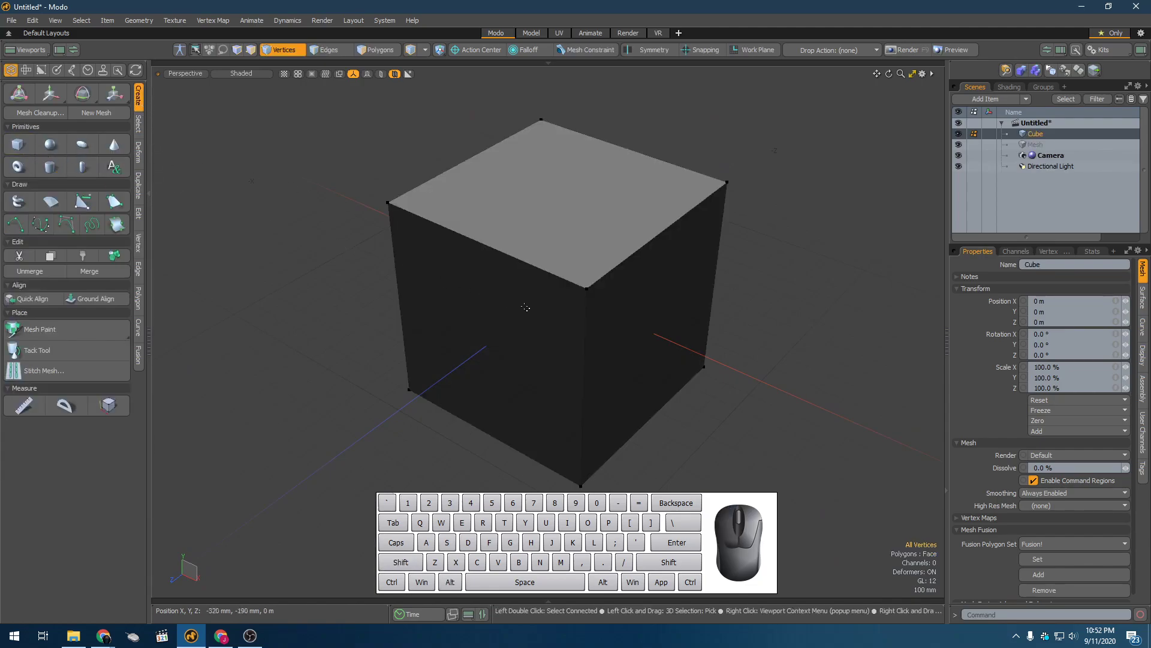
{"action": "left_click", "coordinate": [552, 312]}
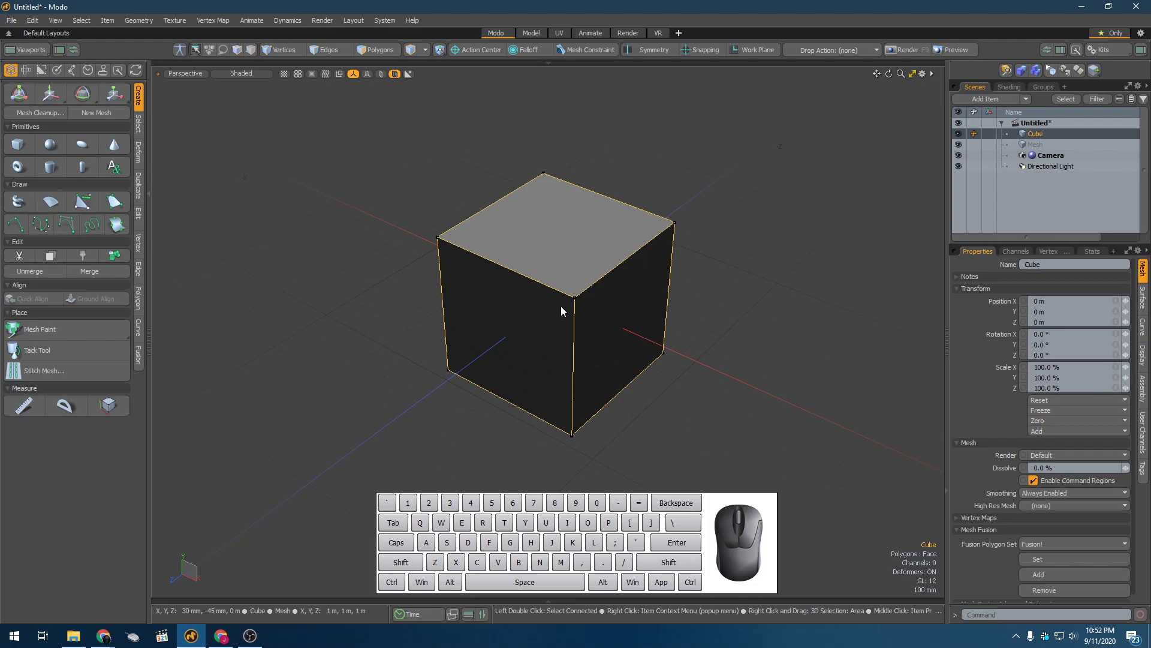
Duplicate the cube twice and move the copies into a spaced row along X, with the third cube at X 3.7 m
{"action": "key", "text": "ctrl"}
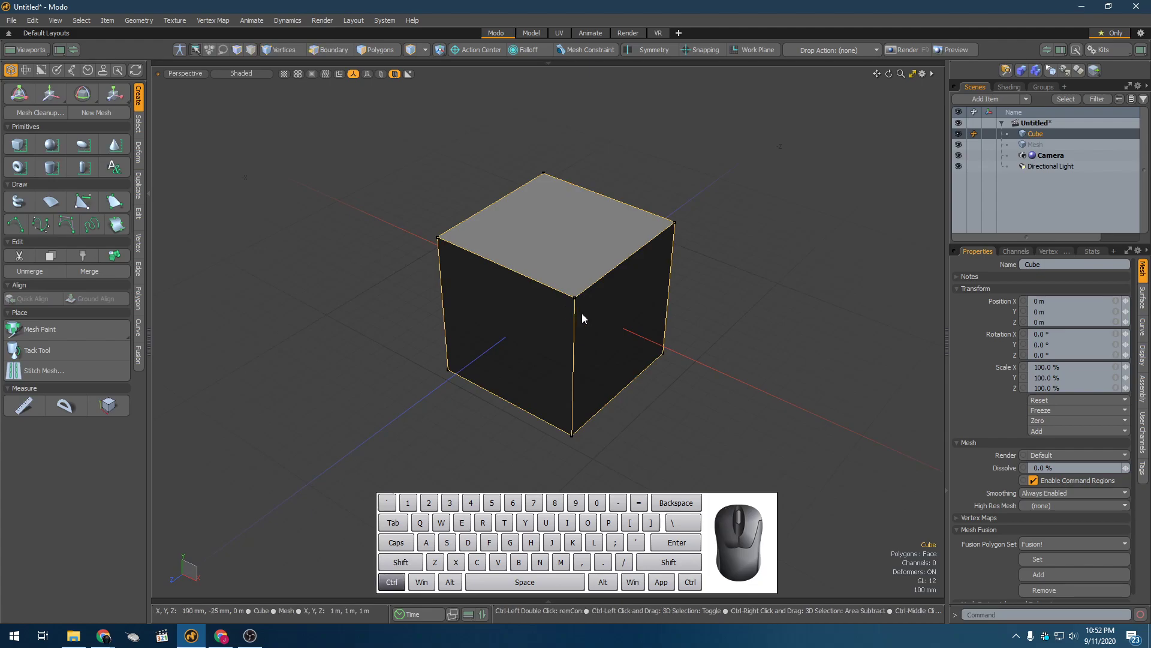
{"action": "key", "text": "ctrl+d"}
{"action": "scroll", "coordinate": [582, 313], "scroll_direction": "down", "scroll_amount": 6}
{"action": "left_click_drag", "start_coordinate": [605, 340], "coordinate": [635, 343], "text": "alt+shift"}
{"action": "key", "text": "w"}
{"action": "key", "text": "ctrl+d"}
{"action": "key", "text": "space"}
{"action": "scroll", "coordinate": [494, 282], "scroll_direction": "up", "scroll_amount": 5}
{"action": "left_click_drag", "start_coordinate": [495, 282], "coordinate": [550, 279], "text": "alt"}
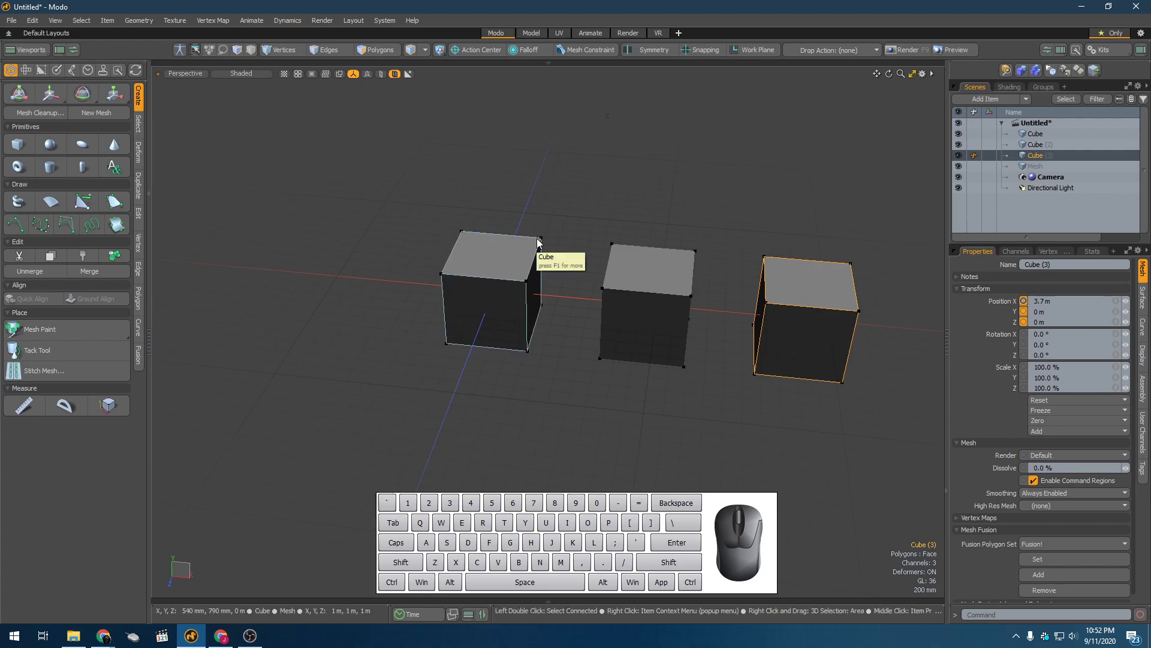
{"action": "left_click_drag", "start_coordinate": [532, 223], "coordinate": [561, 252], "text": "alt"}
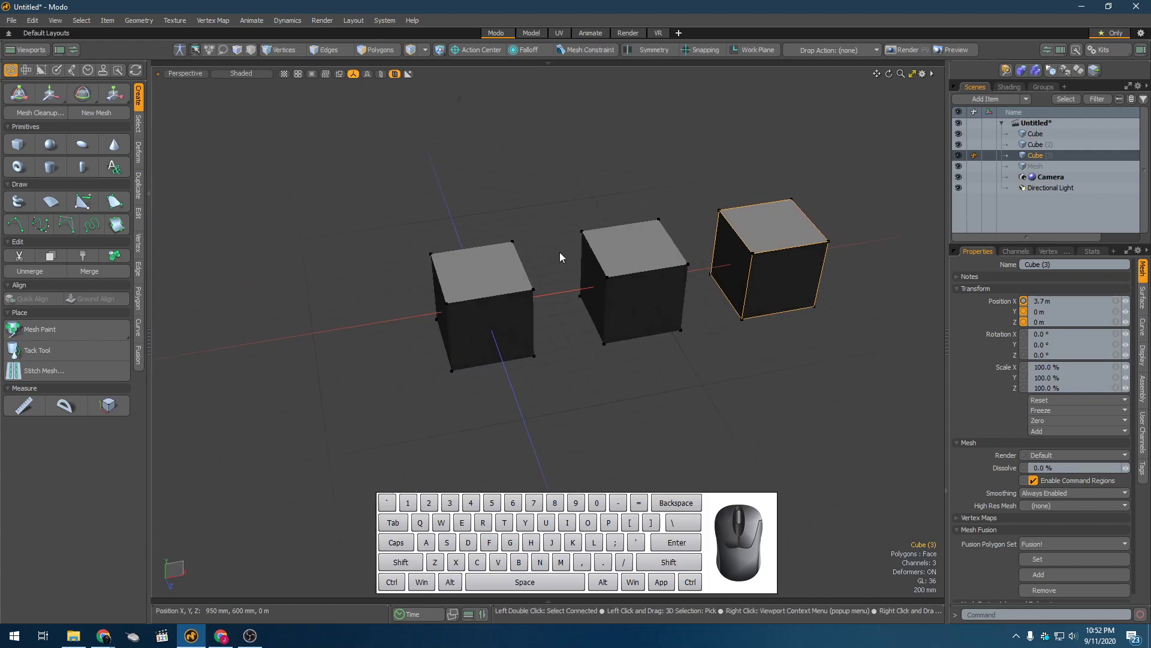
{"action": "left_click_drag", "start_coordinate": [560, 252], "coordinate": [462, 301], "text": "alt"}
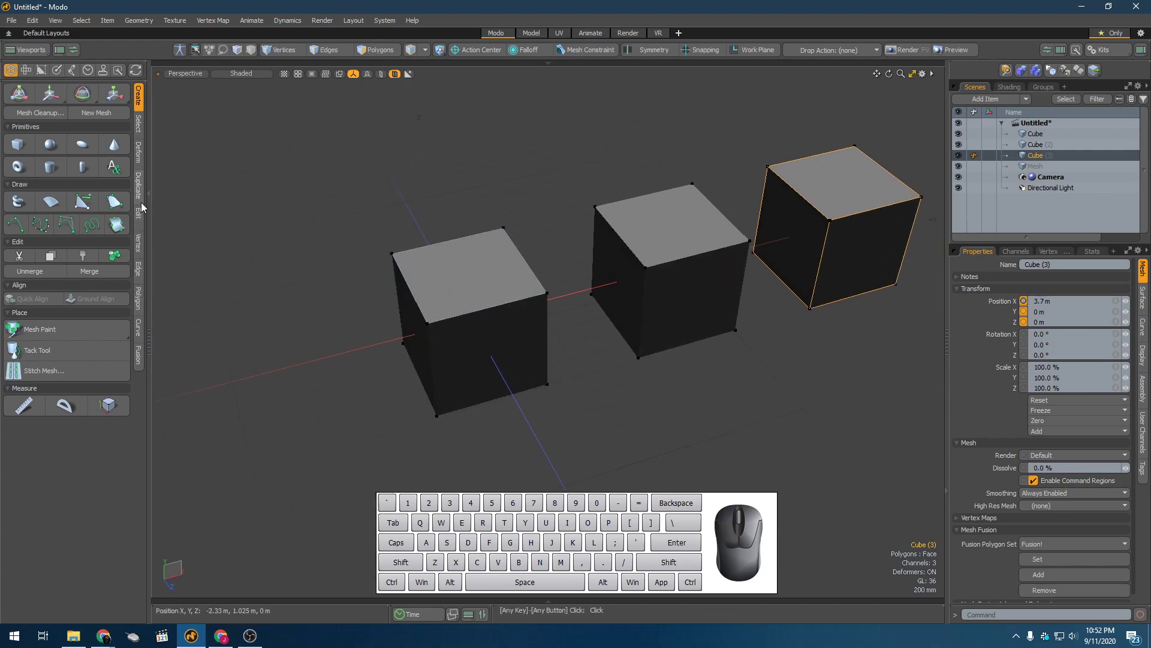
Look through the vertex and edge tool sets, and leave the polygon tools displayed
{"action": "left_click", "coordinate": [139, 242]}
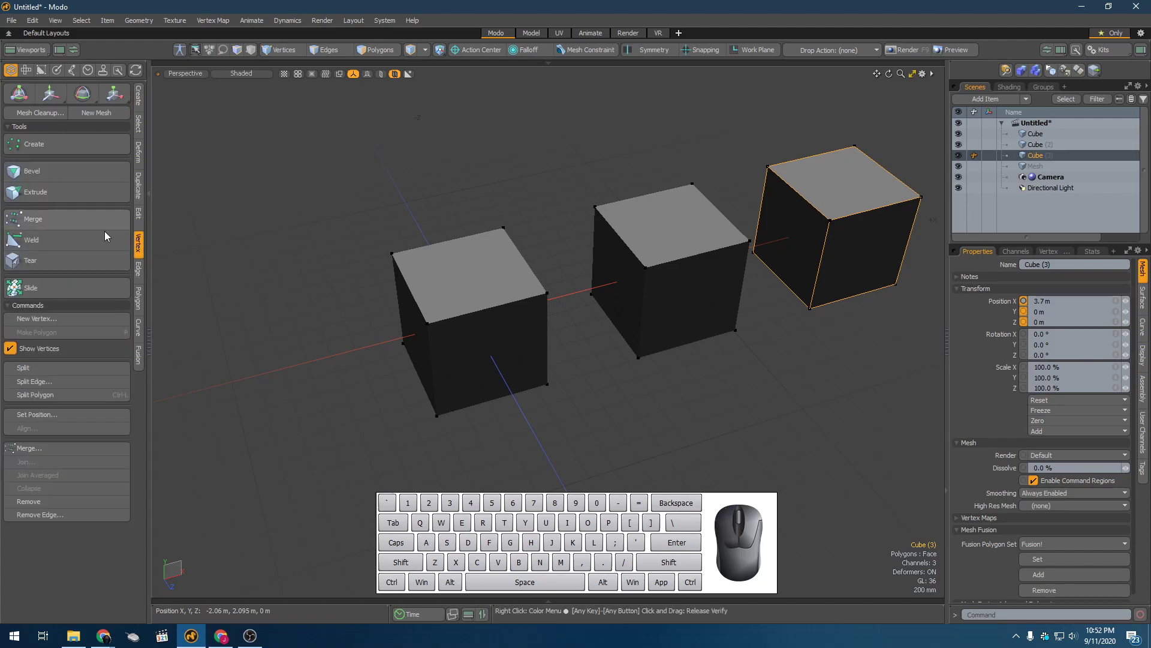
{"action": "left_click", "coordinate": [139, 270]}
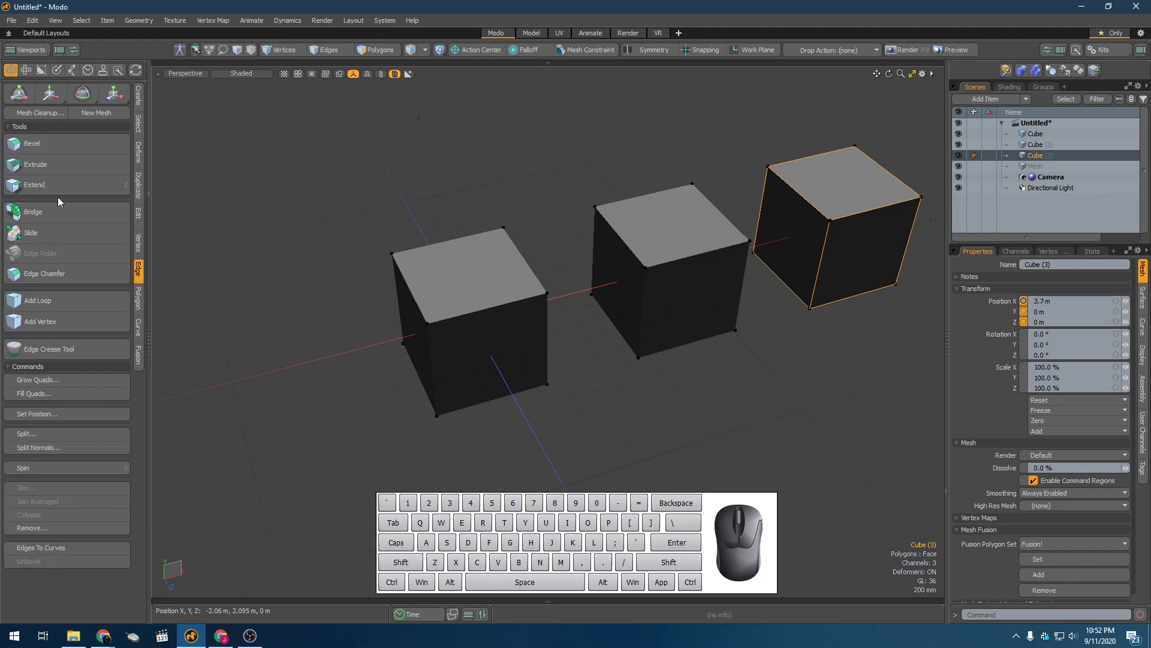
{"action": "left_click", "coordinate": [138, 303]}
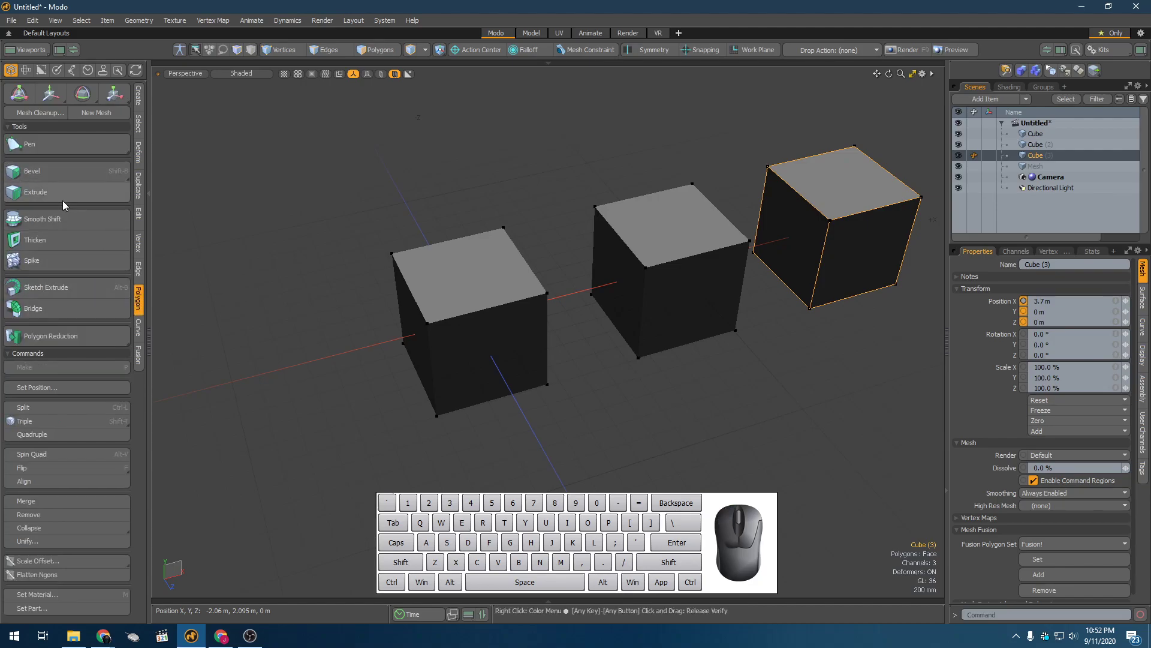
{"action": "scroll", "coordinate": [277, 228], "scroll_direction": "up", "scroll_amount": 3}
{"action": "left_click_drag", "start_coordinate": [277, 228], "coordinate": [386, 260], "text": "alt"}
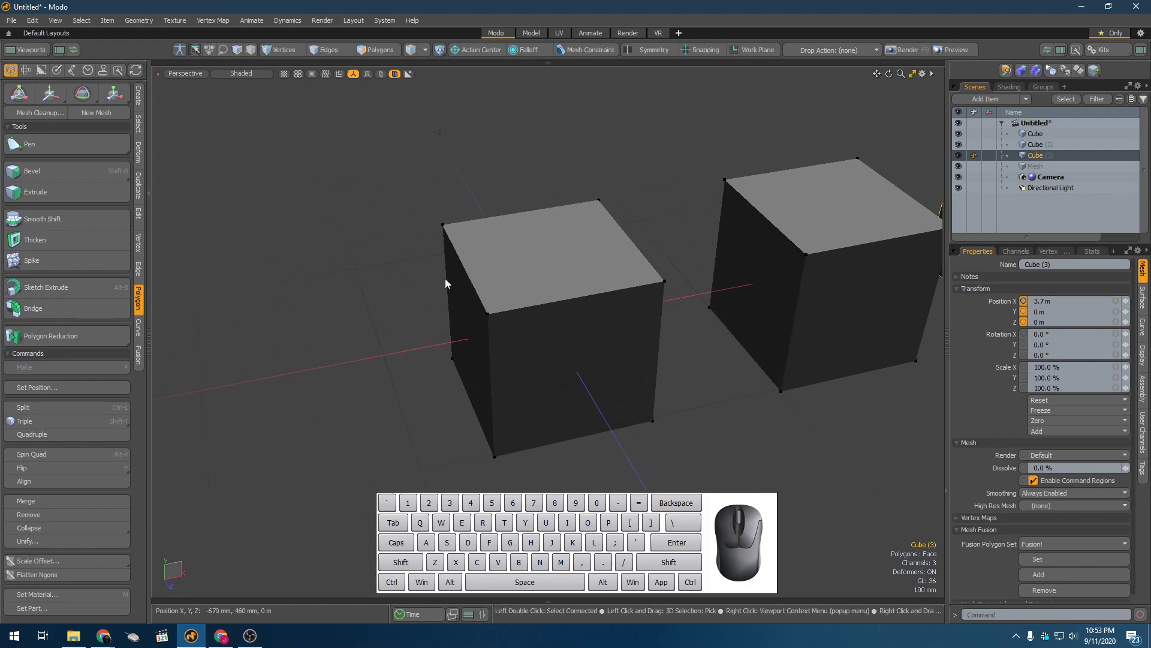
Make the first cube the active mesh and select the near corner vertex of its top face
{"action": "key", "text": "3"}
{"action": "left_click", "coordinate": [510, 272]}
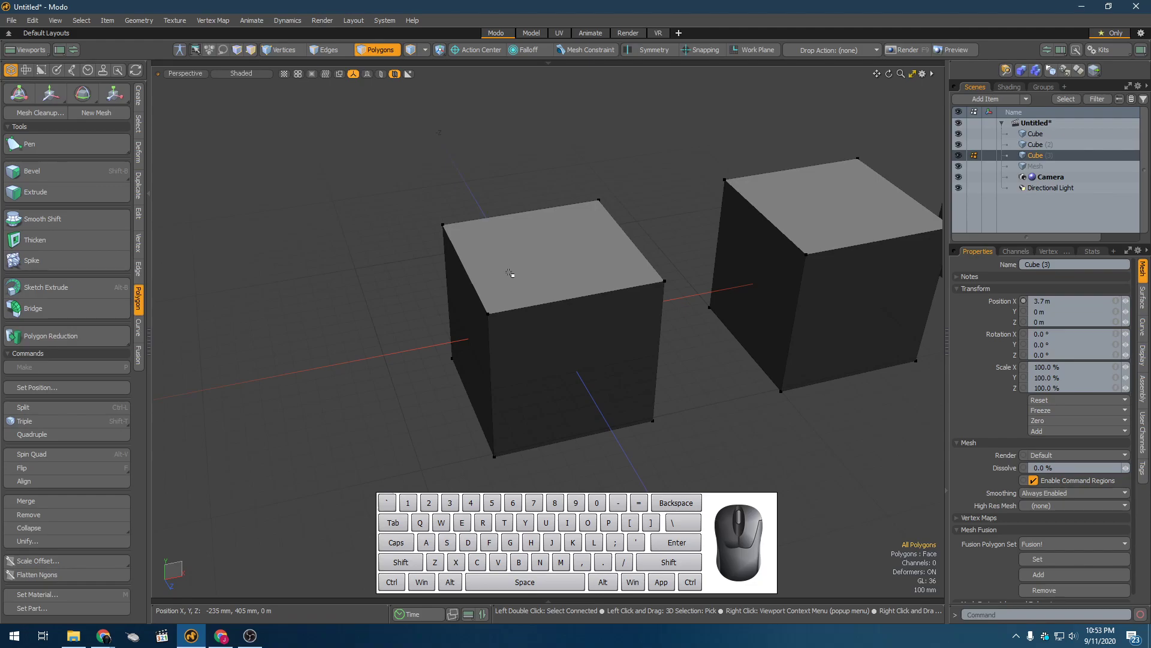
{"action": "key", "text": "1"}
{"action": "left_click", "coordinate": [487, 314]}
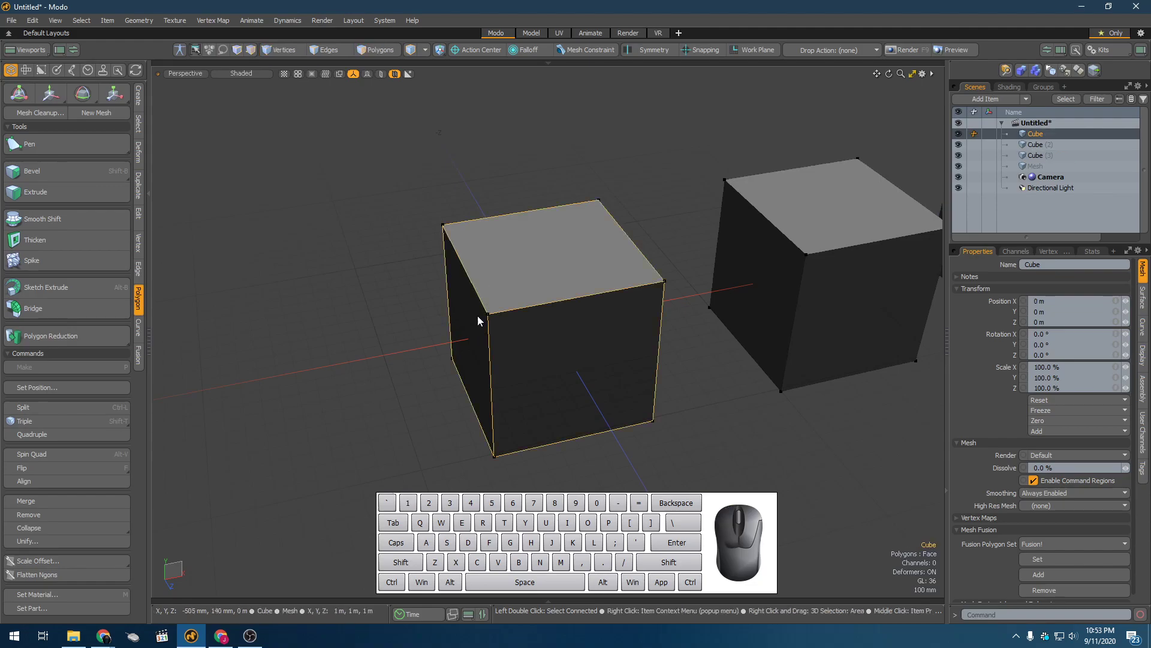
{"action": "left_click", "coordinate": [488, 314]}
{"action": "left_click_drag", "start_coordinate": [487, 314], "coordinate": [505, 332], "text": "alt"}
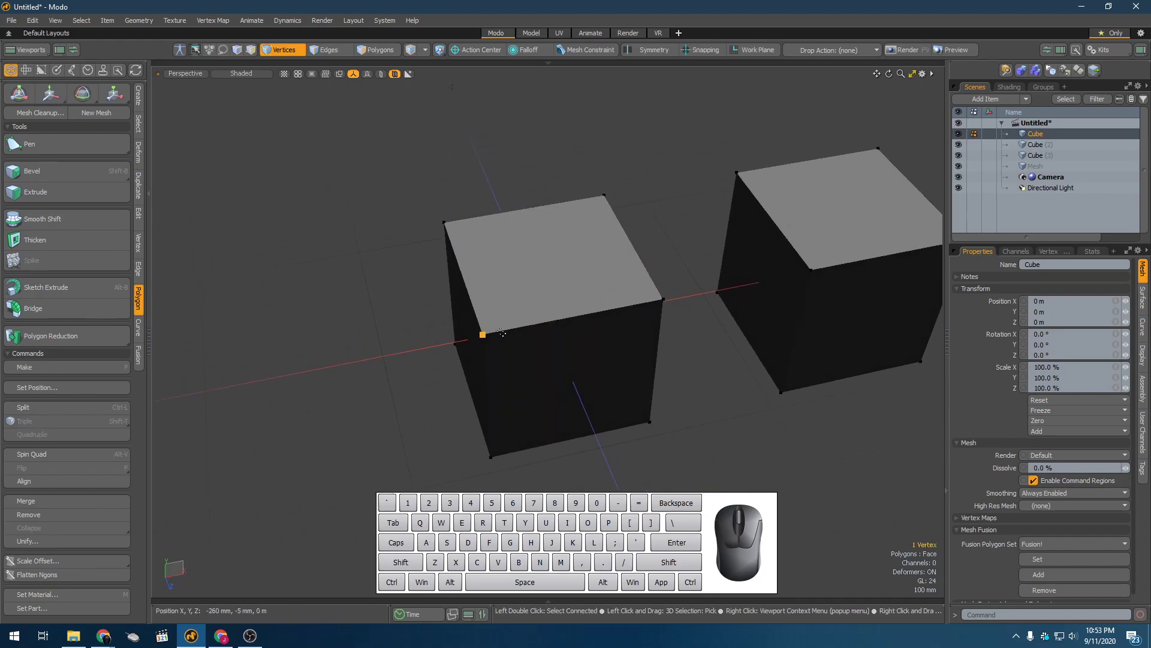
Try the polygon Extrude tool on the selected corner vertex of the first cube, and undo it
{"action": "left_click", "coordinate": [58, 187]}
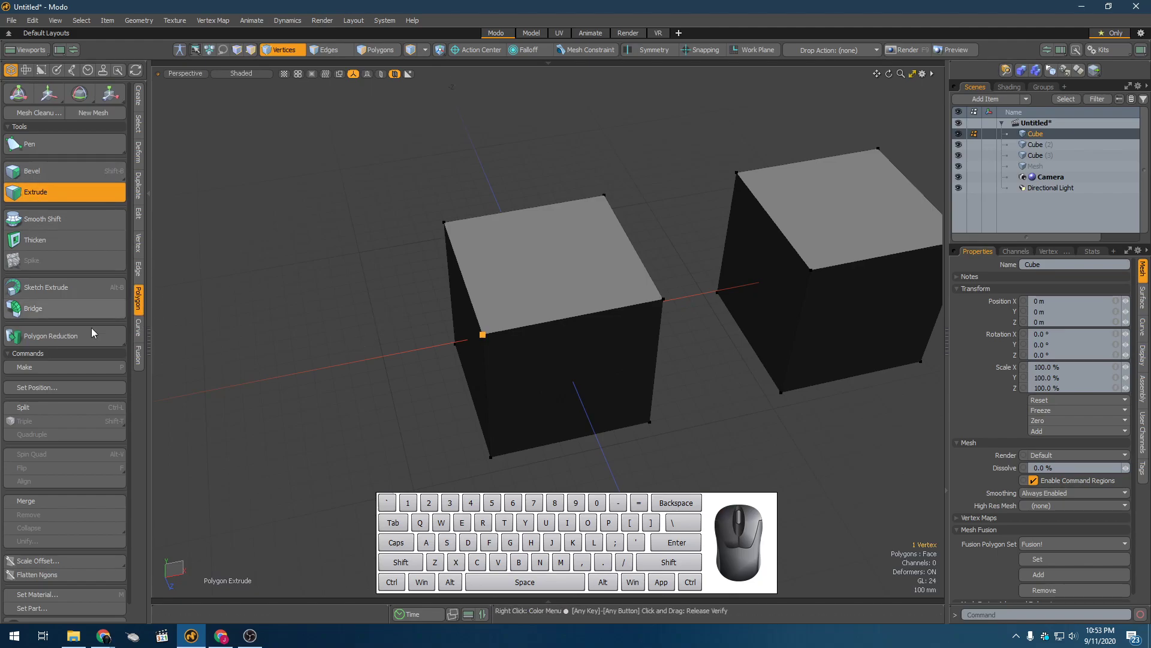
{"action": "left_click_drag", "start_coordinate": [484, 381], "coordinate": [396, 409], "text": "alt"}
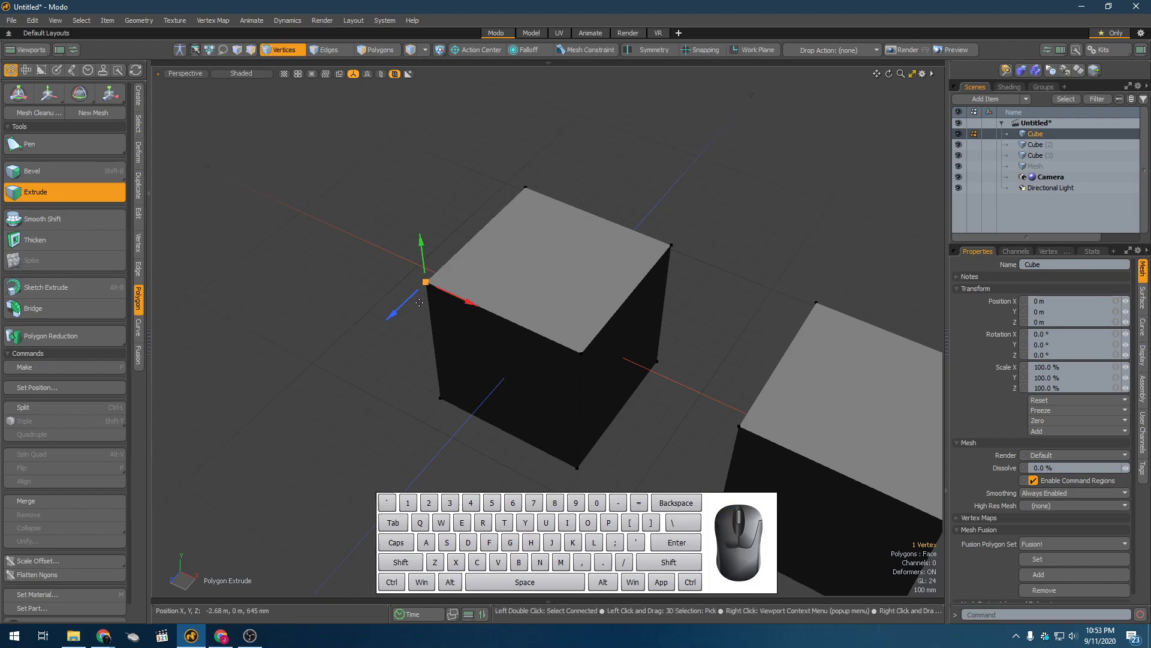
{"action": "left_click", "coordinate": [249, 308]}
{"action": "key", "text": "ctrl+z"}
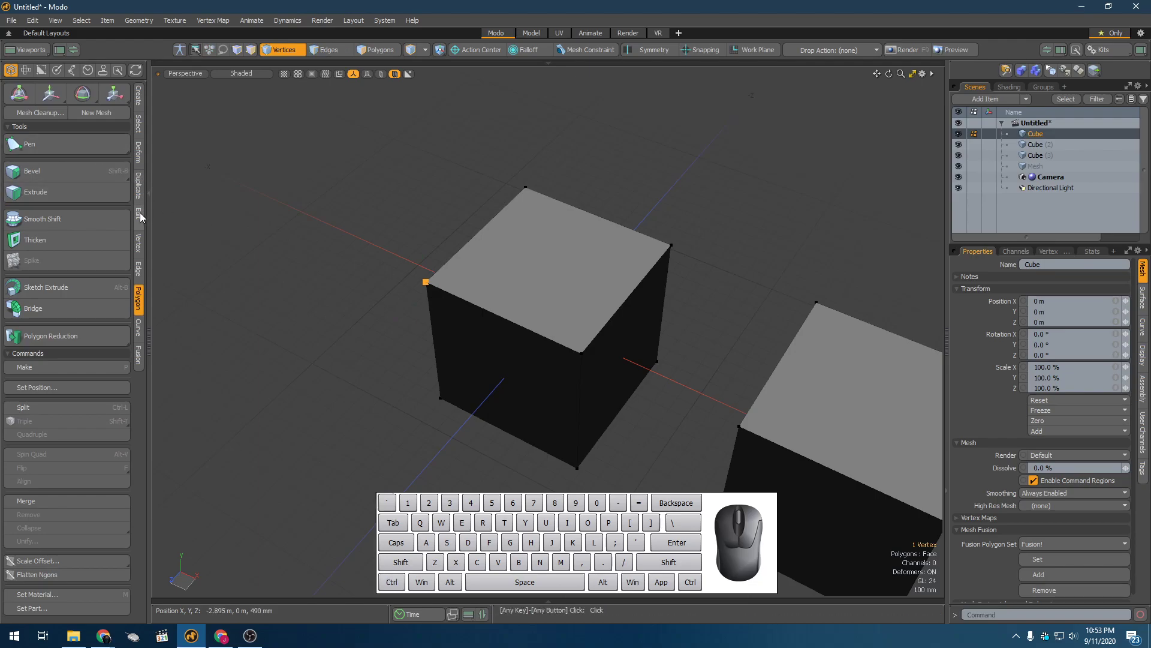
Activate the vertex Extrude tool for the first cube's selected corner and display its numeric properties clear of the cube
{"action": "left_click", "coordinate": [144, 239]}
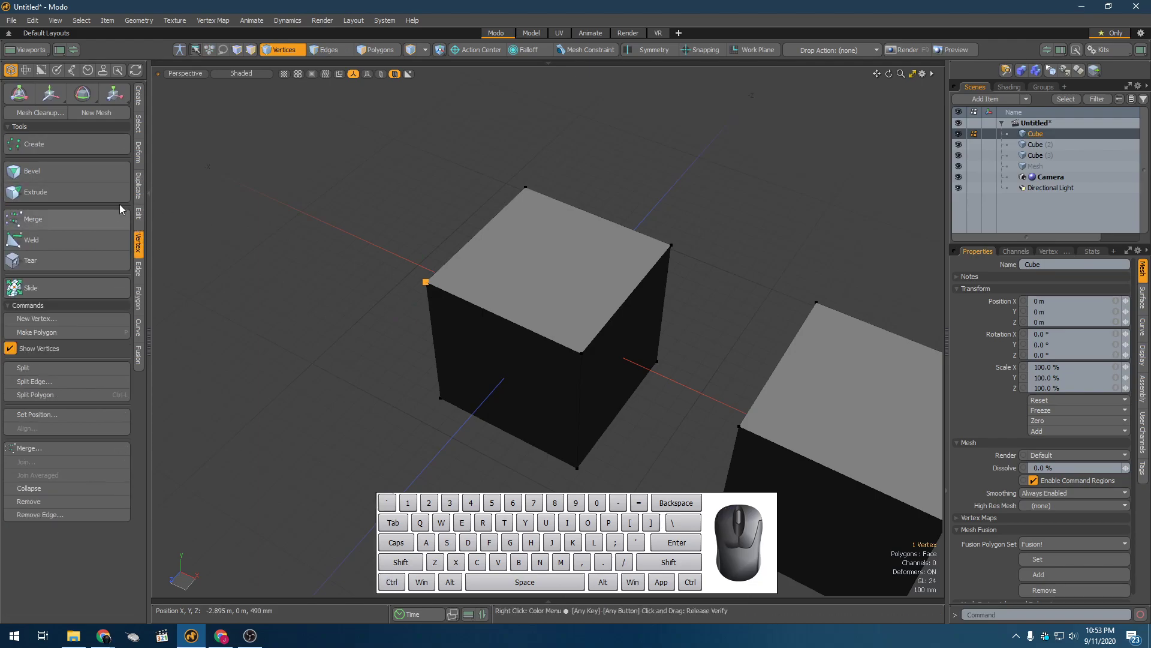
{"action": "left_click", "coordinate": [60, 189]}
{"action": "left_click_drag", "start_coordinate": [385, 222], "coordinate": [518, 281], "text": "alt"}
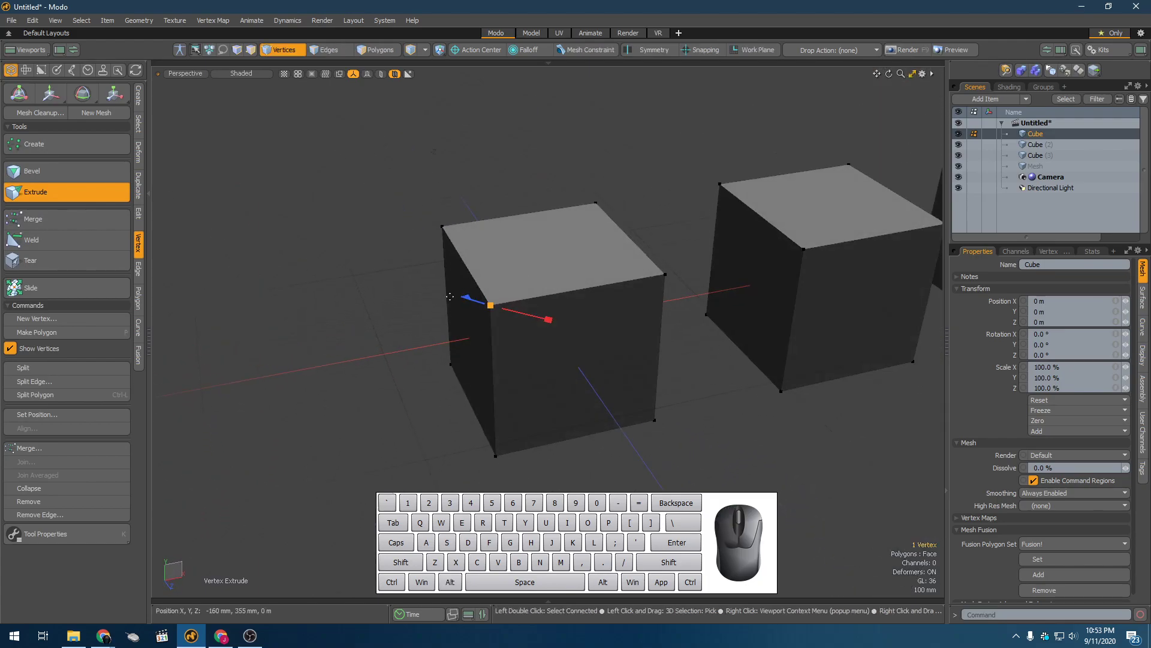
{"action": "left_click_drag", "start_coordinate": [551, 326], "coordinate": [418, 283], "text": "alt"}
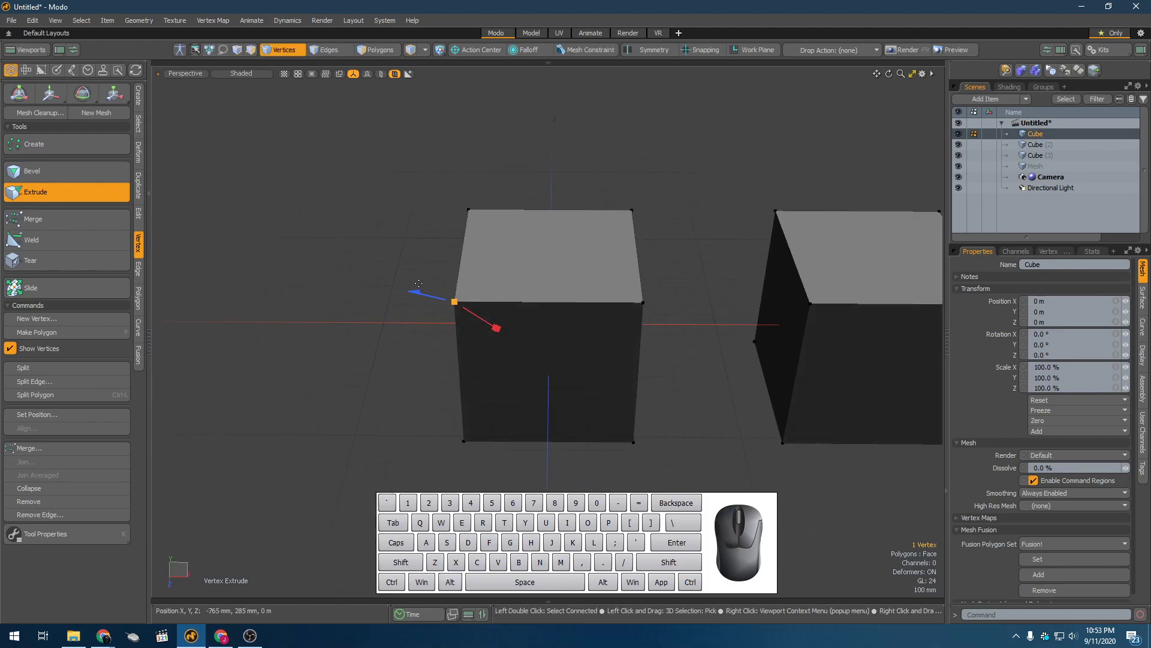
{"action": "key", "text": "k"}
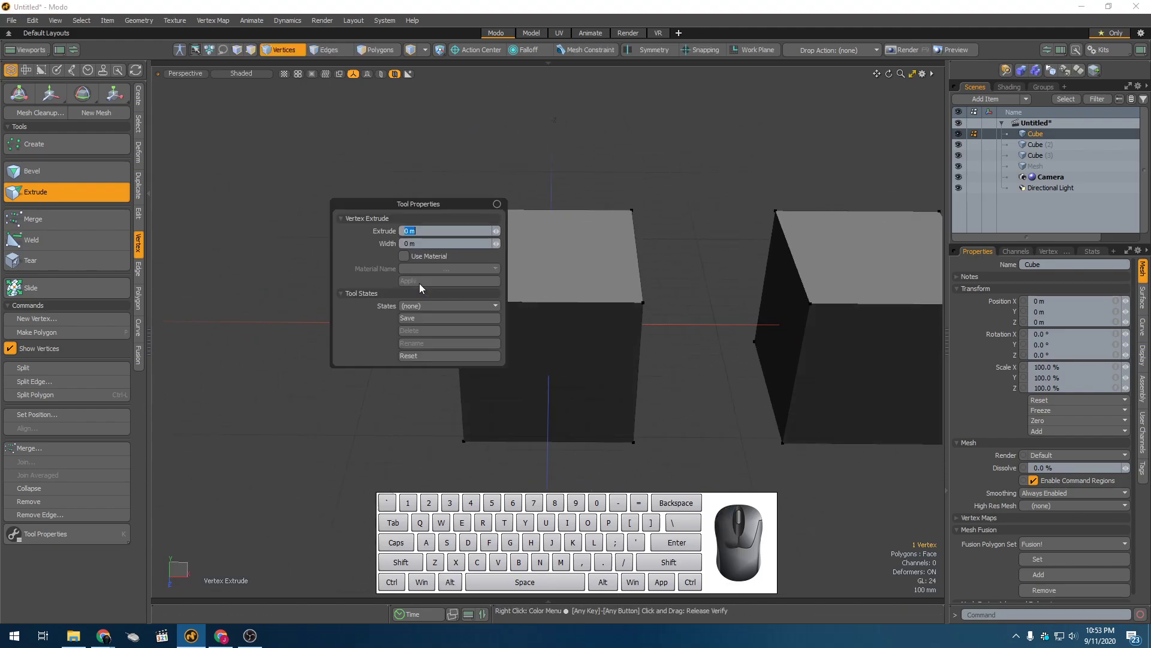
{"action": "left_click_drag", "start_coordinate": [413, 204], "coordinate": [259, 251]}
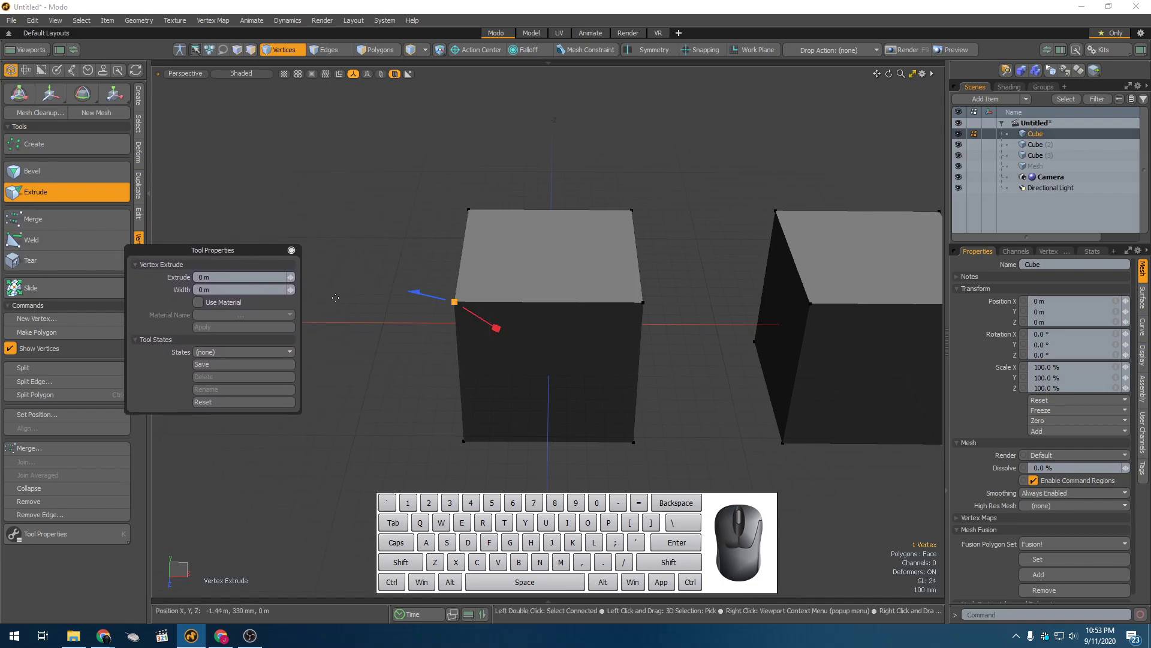
Extrude the first cube's corner vertex, adjusting its extrude distance and width to split the cut corner into triangular faces
{"action": "left_click", "coordinate": [424, 299]}
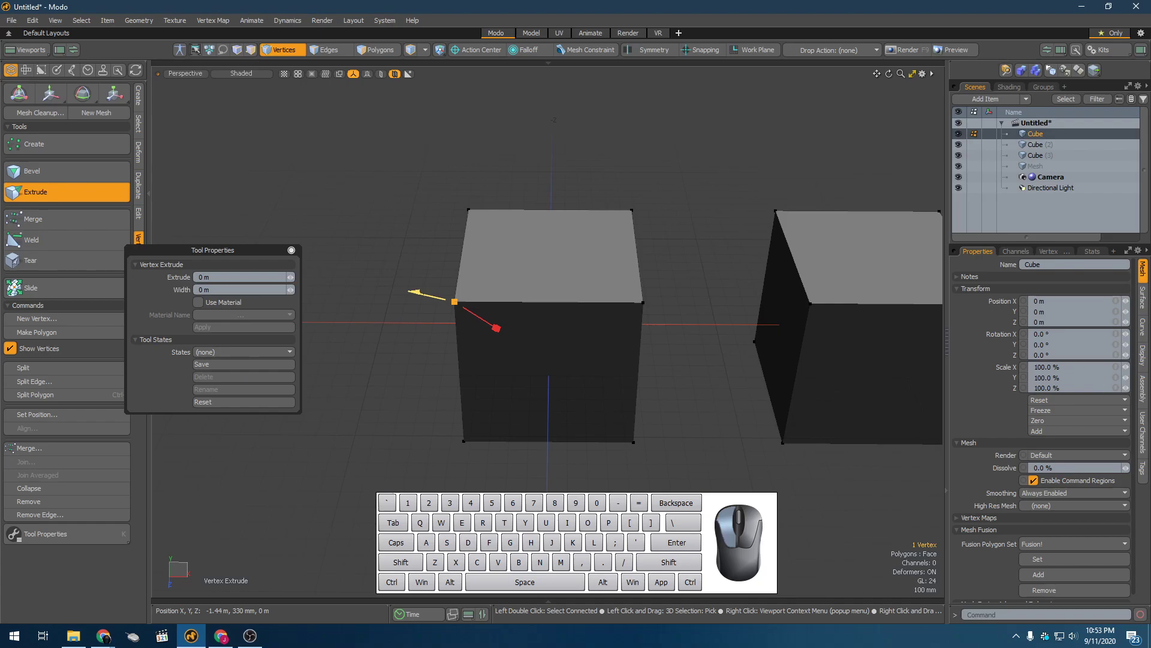
{"action": "left_click_drag", "start_coordinate": [421, 293], "coordinate": [438, 337]}
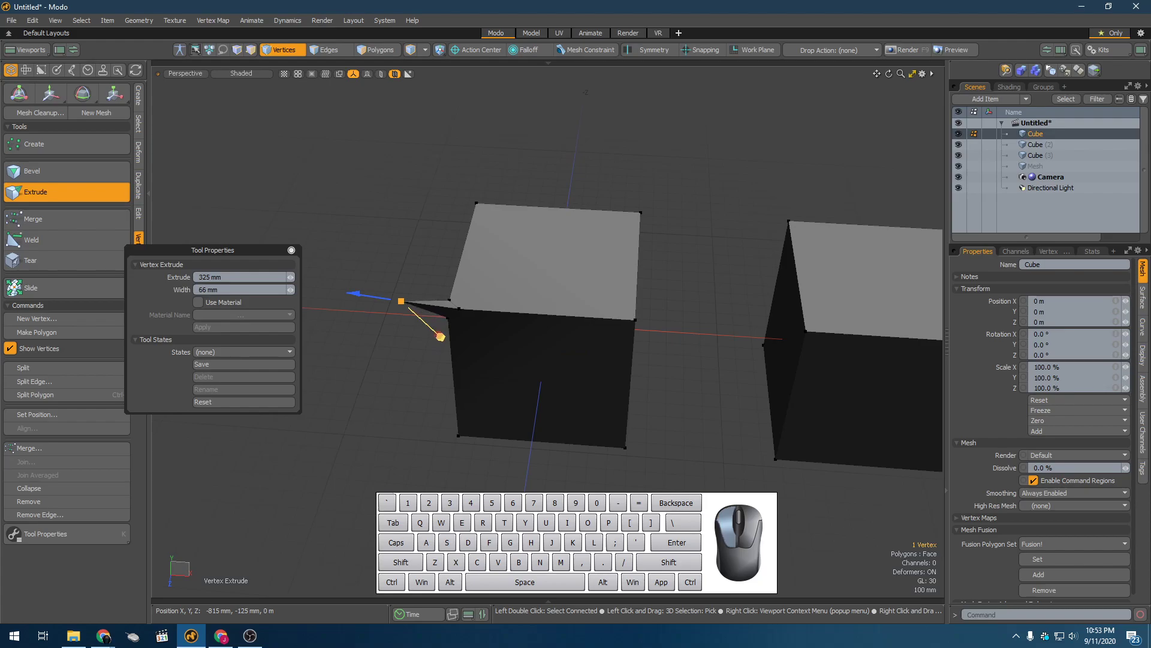
{"action": "left_click_drag", "start_coordinate": [446, 341], "coordinate": [448, 344]}
{"action": "left_click_drag", "start_coordinate": [367, 301], "coordinate": [411, 251], "text": "alt"}
{"action": "left_click_drag", "start_coordinate": [289, 229], "coordinate": [656, 256], "text": "alt"}
{"action": "left_click_drag", "start_coordinate": [653, 263], "coordinate": [568, 302], "text": "alt"}
{"action": "key", "text": "space"}
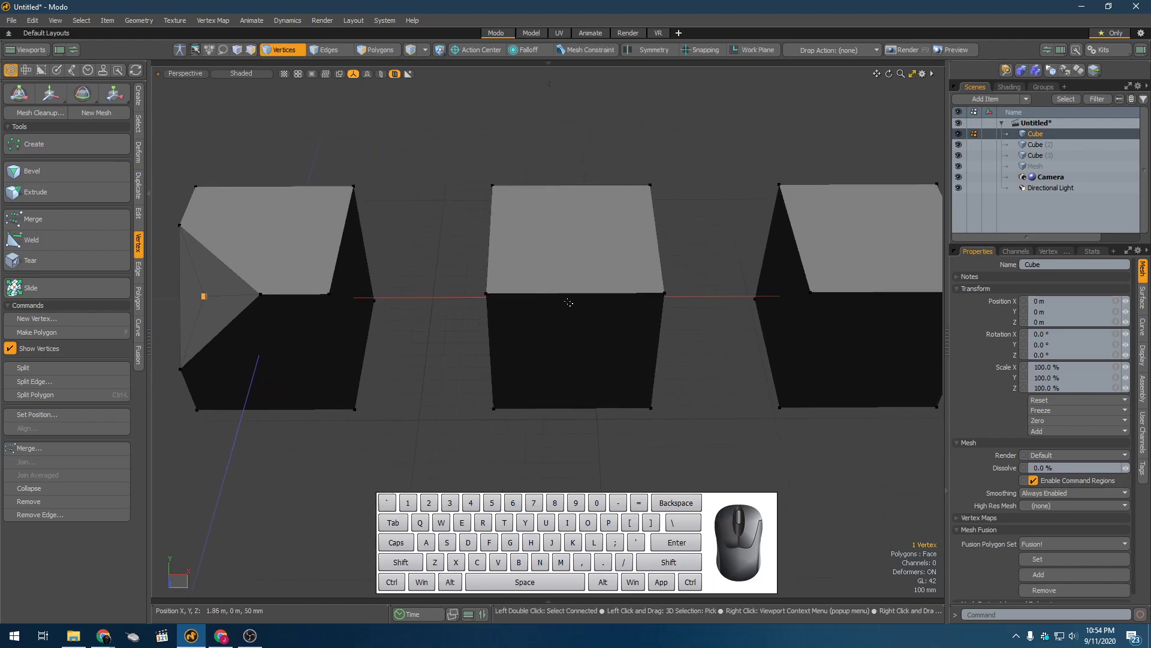
Make the second cube the active mesh and select the near edge of its top face
{"action": "key", "text": "5"}
{"action": "left_click", "coordinate": [556, 293]}
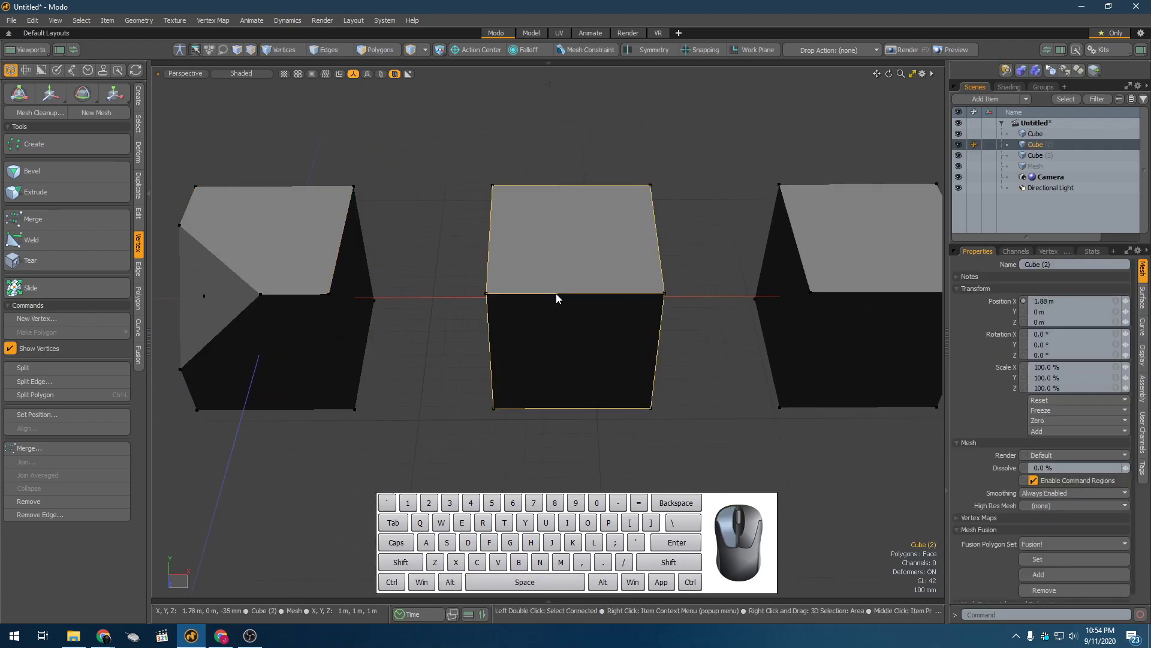
{"action": "key", "text": "2"}
{"action": "left_click", "coordinate": [544, 298]}
{"action": "left_click_drag", "start_coordinate": [530, 326], "coordinate": [398, 303], "text": "alt"}
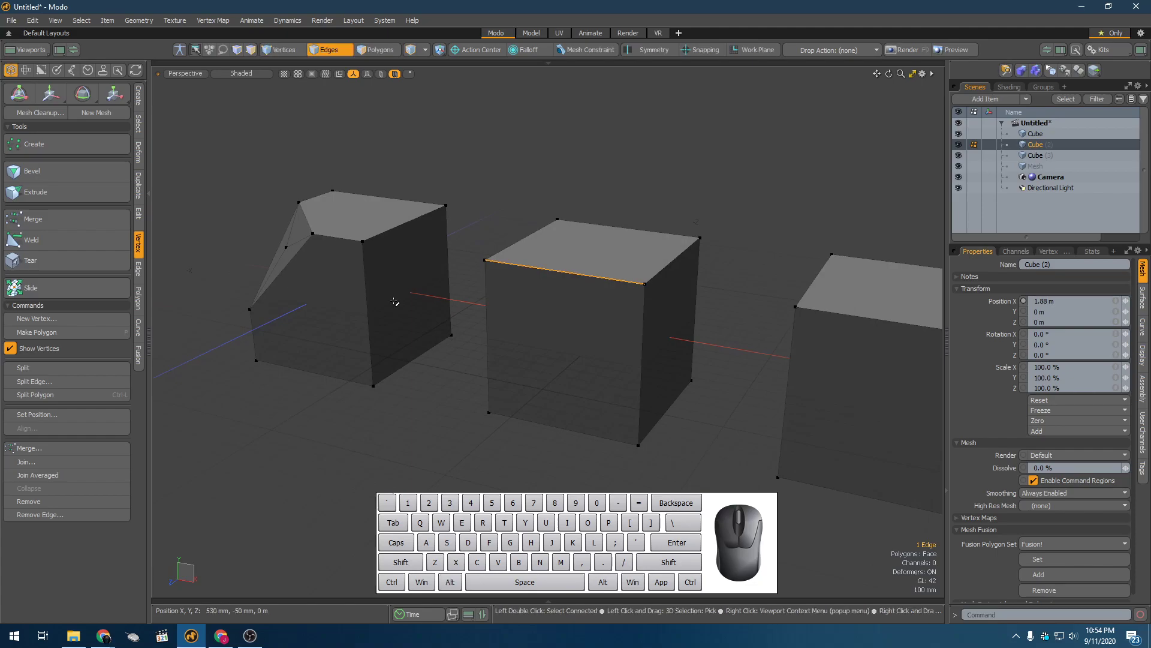
Try the edge Extrude tool on the second cube's selected edge, varying both the extrude distance and the width
{"action": "left_click", "coordinate": [137, 269]}
{"action": "left_click", "coordinate": [36, 165]}
{"action": "left_click_drag", "start_coordinate": [323, 273], "coordinate": [468, 217], "text": "alt"}
{"action": "left_click", "coordinate": [513, 248]}
{"action": "left_click_drag", "start_coordinate": [540, 193], "coordinate": [544, 179]}
{"action": "left_click_drag", "start_coordinate": [497, 273], "coordinate": [514, 250], "text": "alt"}
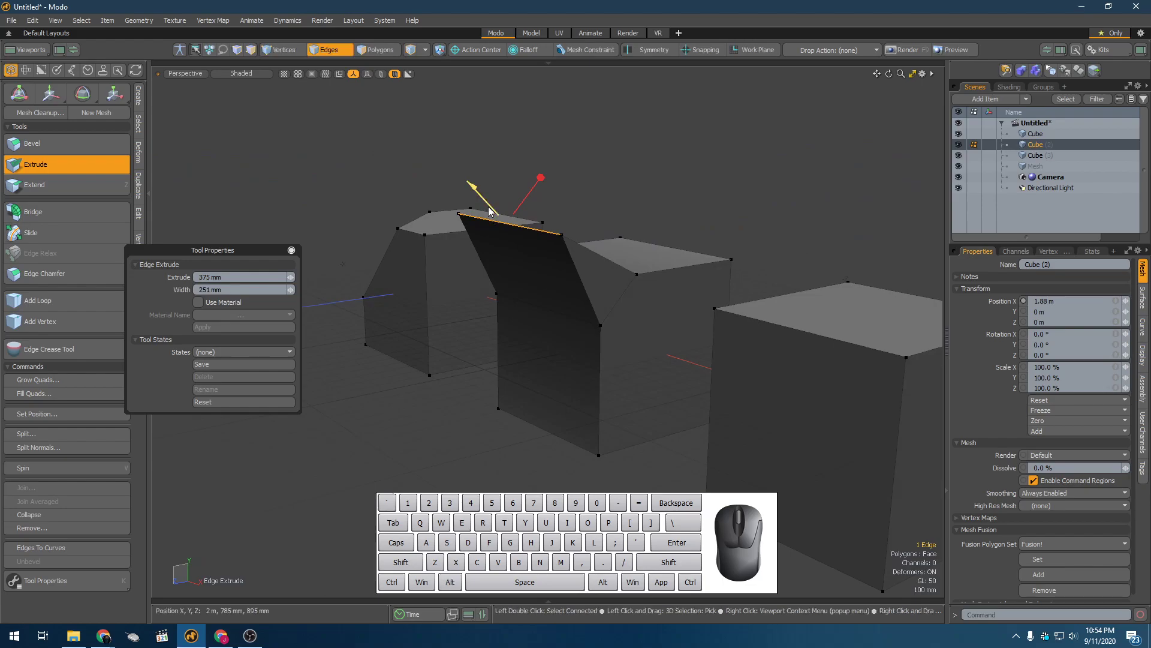
{"action": "left_click_drag", "start_coordinate": [491, 210], "coordinate": [627, 268]}
{"action": "left_click_drag", "start_coordinate": [659, 263], "coordinate": [490, 255], "text": "alt"}
{"action": "left_click_drag", "start_coordinate": [604, 267], "coordinate": [549, 261], "text": "alt"}
{"action": "key", "text": "space"}
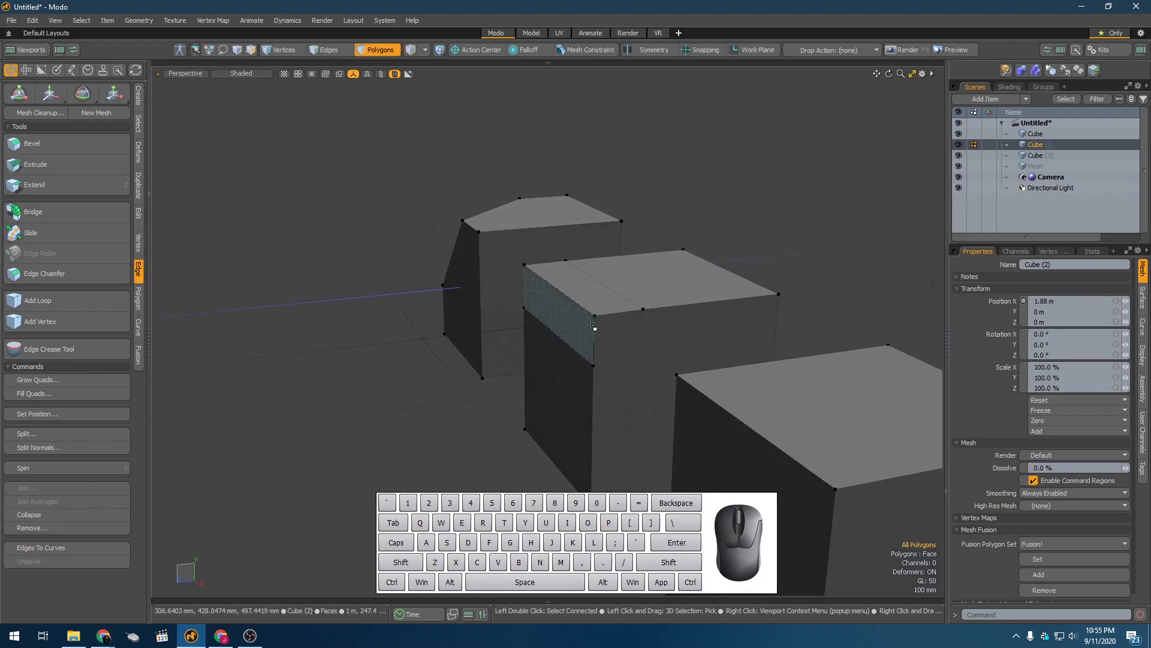
Examine the extruded edge and corner on the first two cubes from several angles, selecting a side polygon on each
{"action": "left_click", "coordinate": [585, 322]}
{"action": "left_click_drag", "start_coordinate": [526, 381], "coordinate": [684, 378], "text": "alt"}
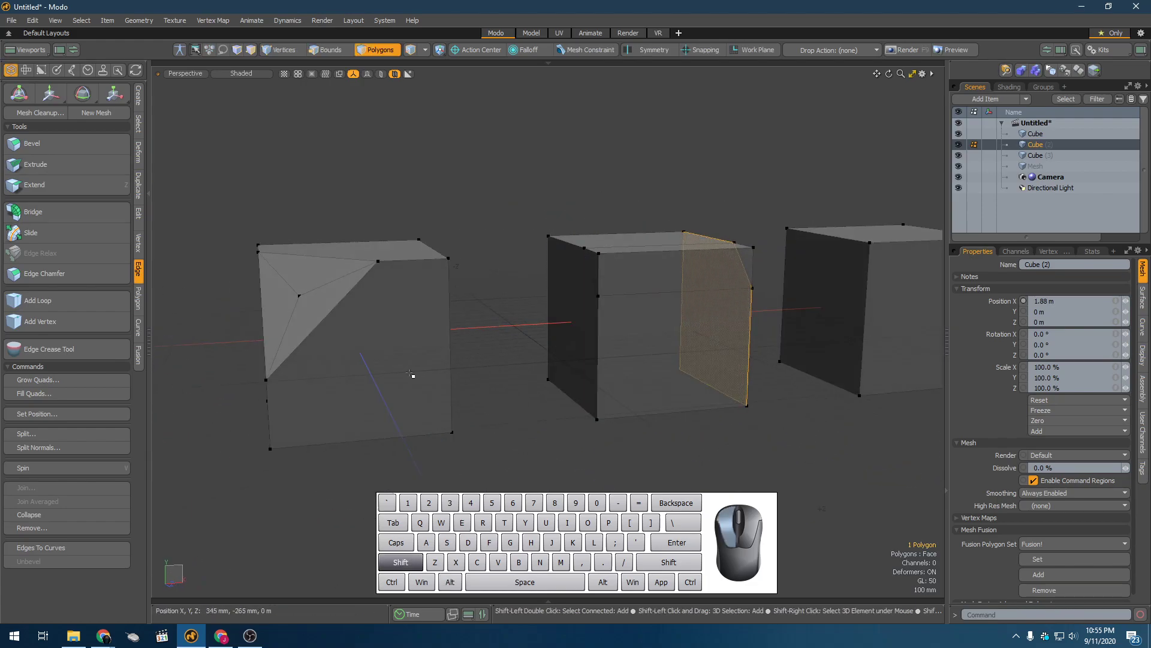
{"action": "left_click_drag", "start_coordinate": [405, 374], "coordinate": [430, 388], "text": "alt"}
{"action": "left_click", "coordinate": [438, 385]}
{"action": "left_click", "coordinate": [343, 415]}
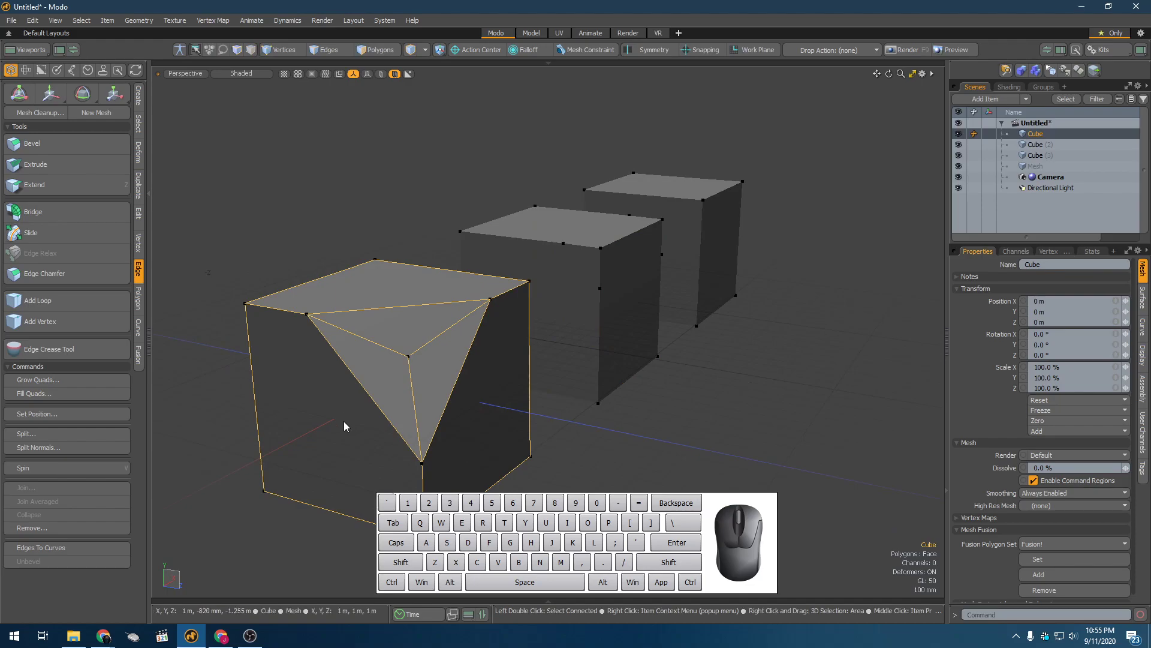
{"action": "left_click_drag", "start_coordinate": [389, 441], "coordinate": [616, 354], "text": "alt"}
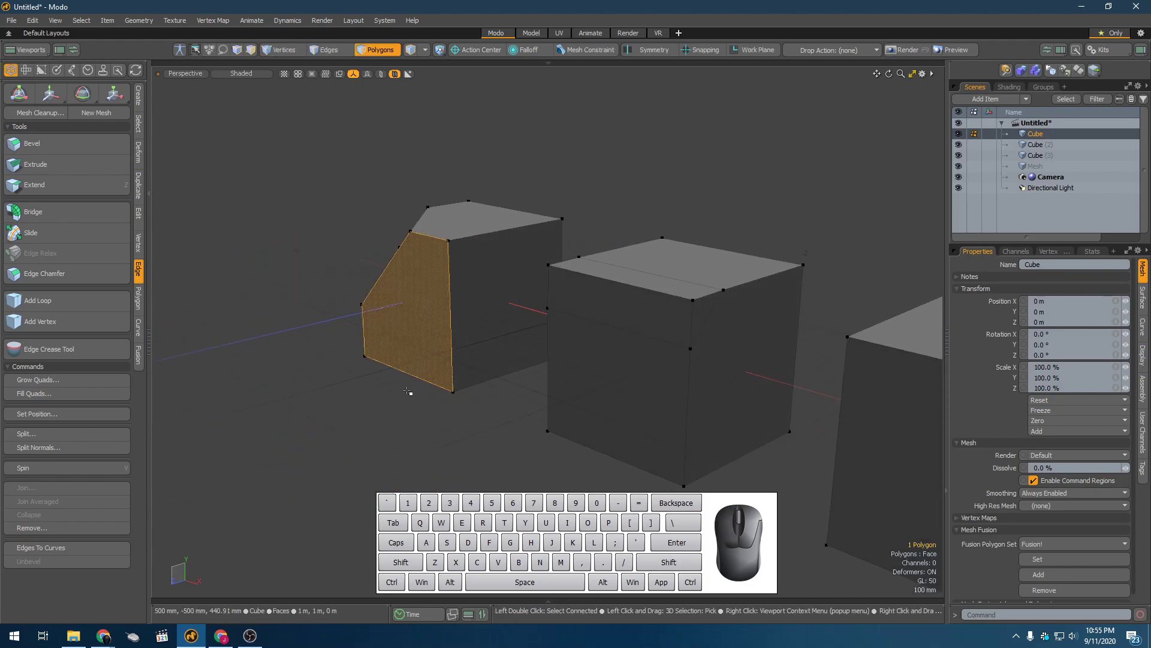
{"action": "left_click_drag", "start_coordinate": [442, 314], "coordinate": [531, 352], "text": "alt"}
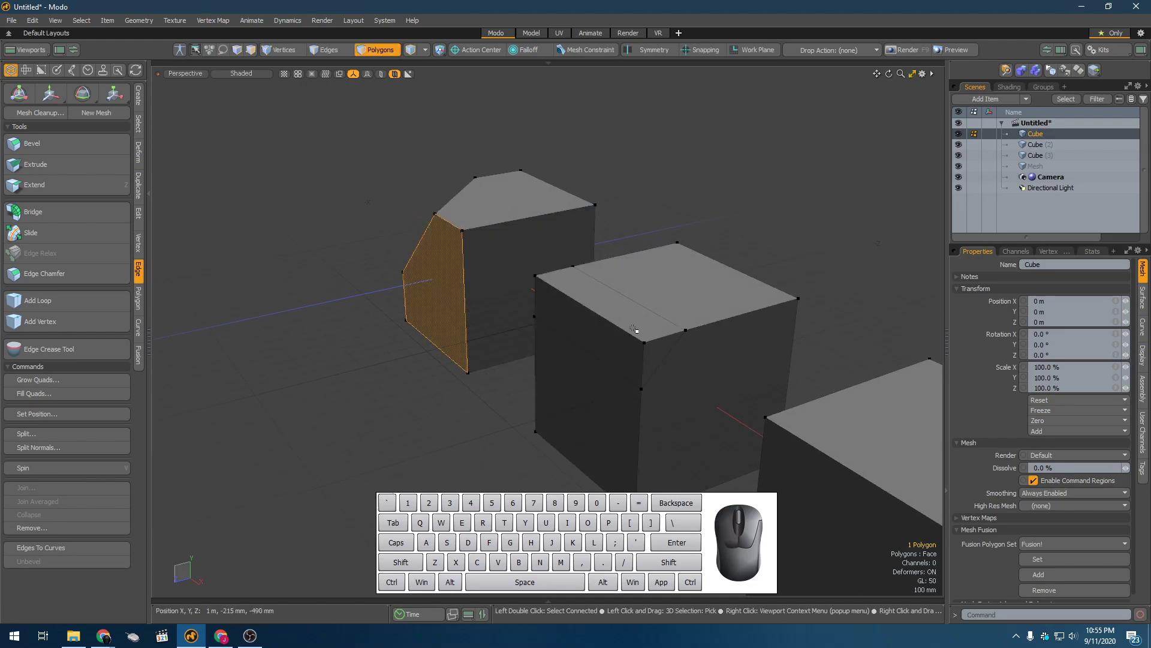
Make the second cube the active mesh and undo its edge extrusion
{"action": "key", "text": "5"}
{"action": "left_click", "coordinate": [673, 325]}
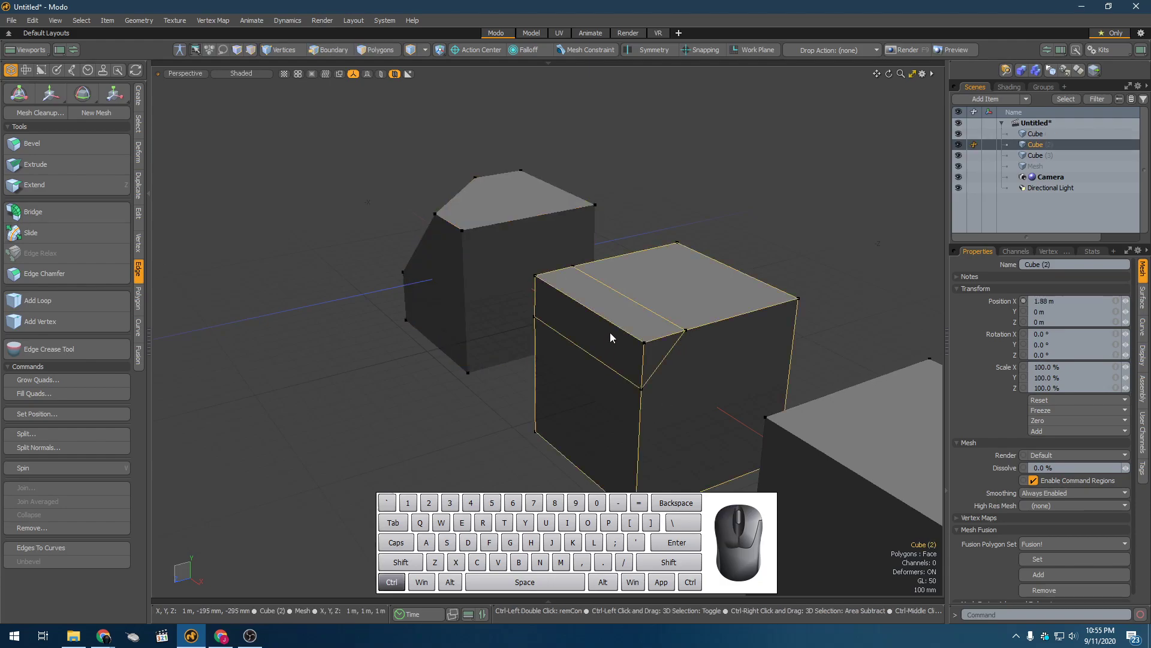
{"action": "key", "text": "ctrl+z"}
{"action": "key", "text": "ctrl+z"}
{"action": "key", "text": "ctrl+z"}
{"action": "key", "text": "ctrl+z"}
{"action": "key", "text": "ctrl+z"}
{"action": "key", "text": "ctrl+z"}
{"action": "key", "text": "ctrl+z"}
{"action": "key", "text": "ctrl+z"}
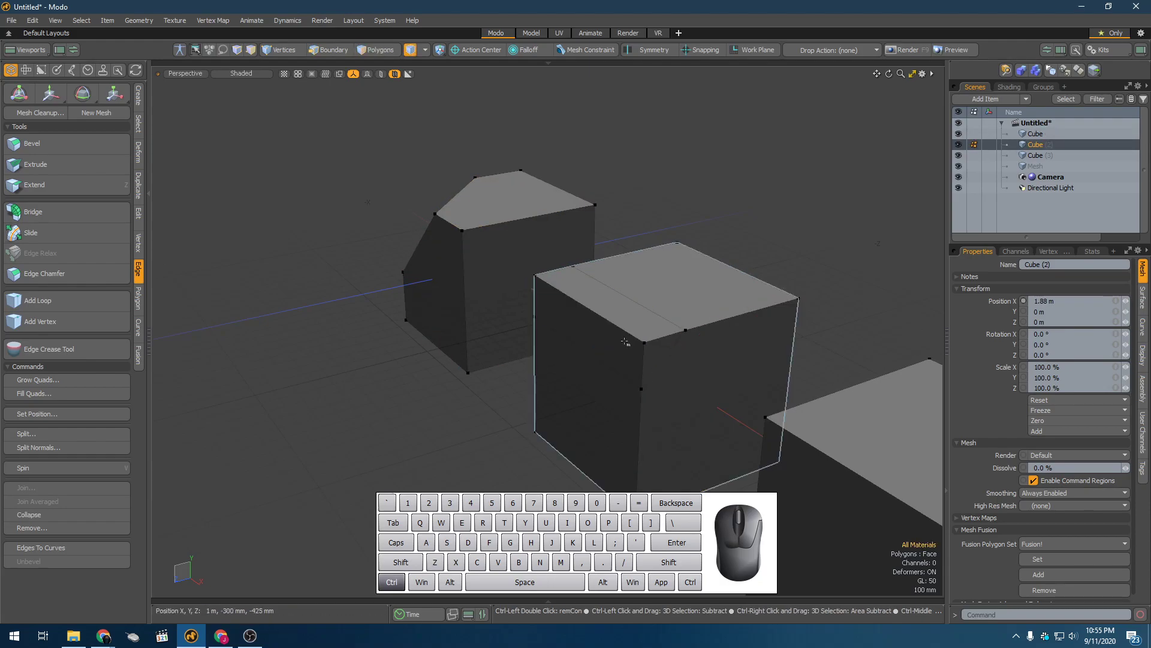
Select the near top edge of the second cube and extrude it inward with Extrude -345 mm and Width 275 mm
{"action": "key", "text": "2"}
{"action": "left_click", "coordinate": [629, 340]}
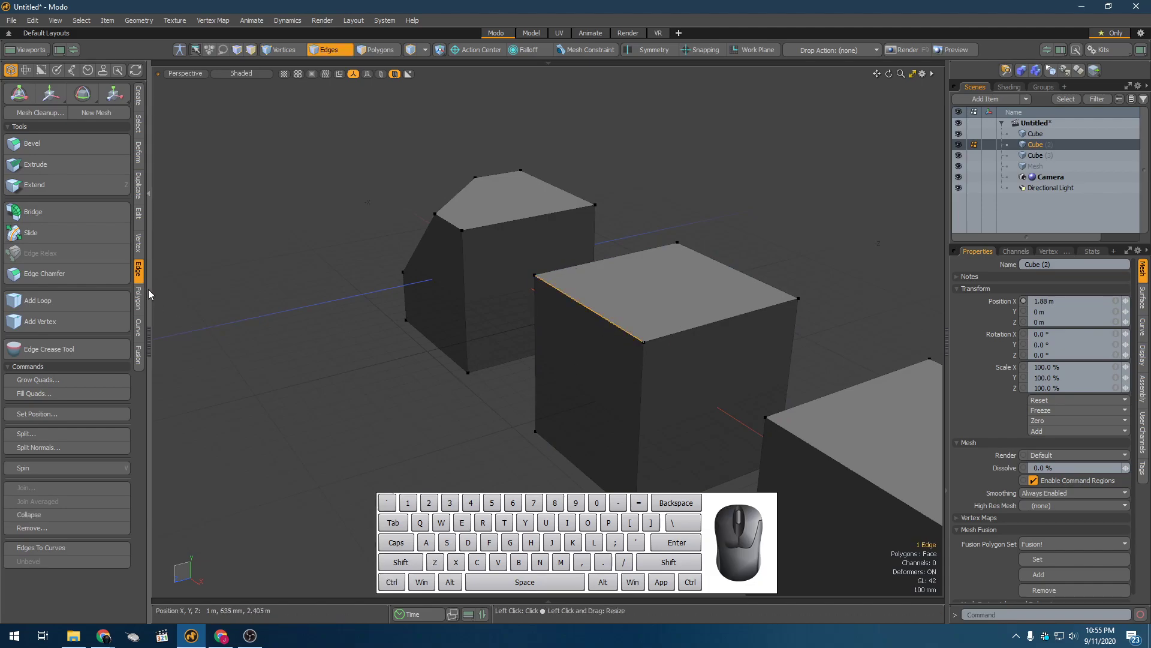
{"action": "left_click", "coordinate": [61, 165]}
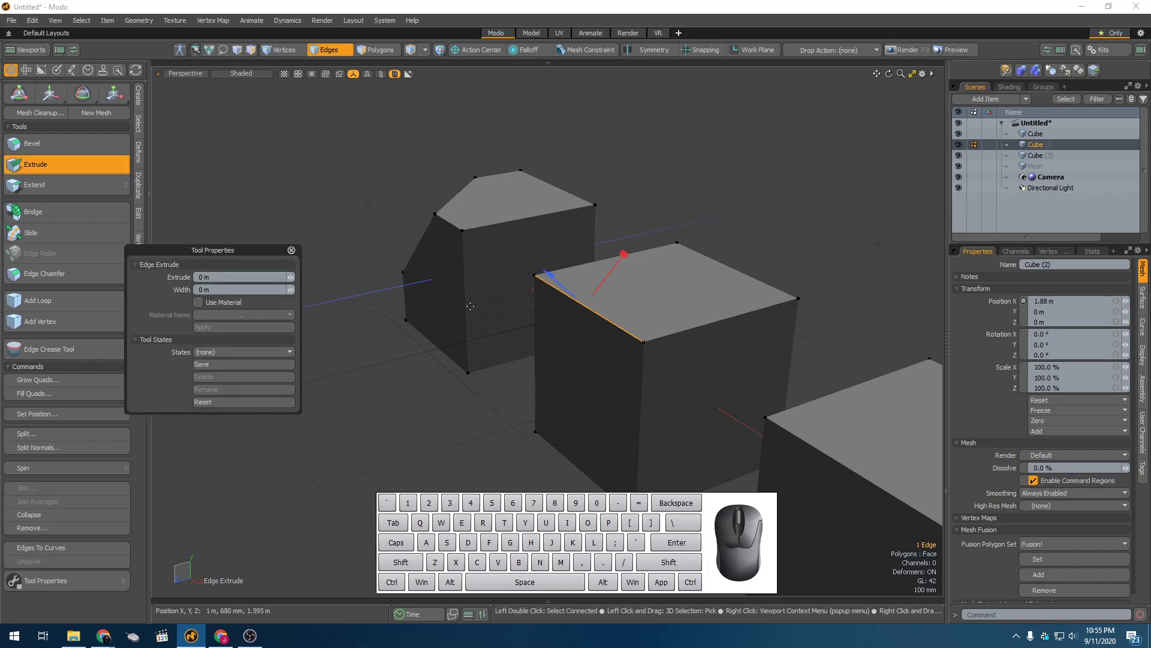
{"action": "left_click", "coordinate": [621, 256]}
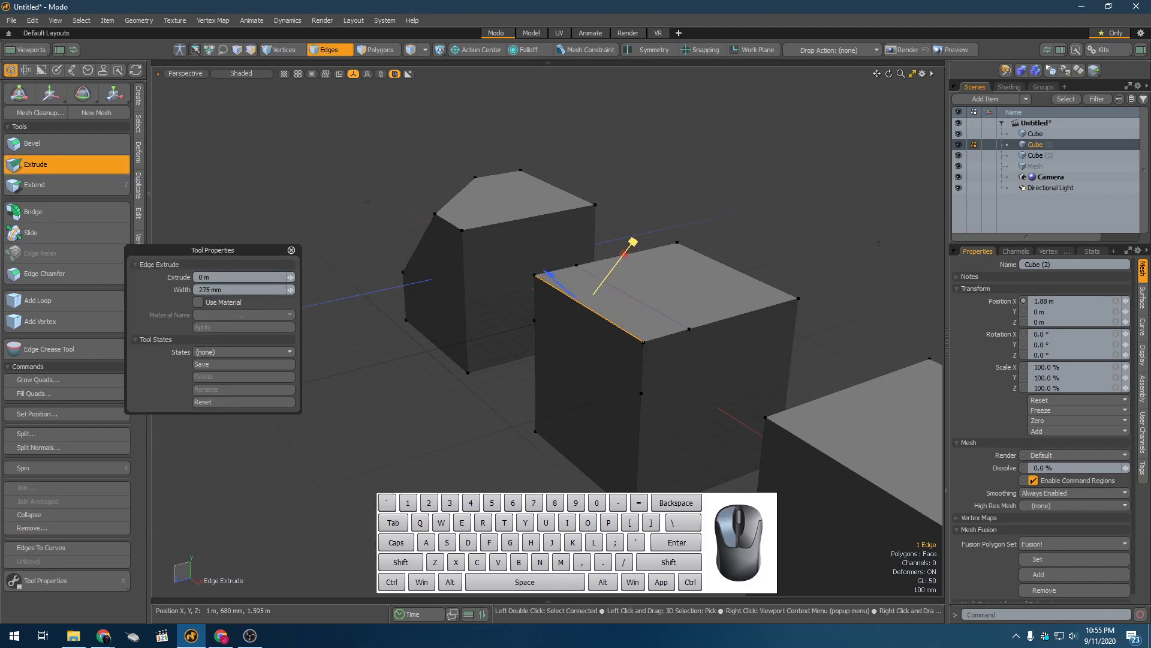
{"action": "left_click_drag", "start_coordinate": [603, 289], "coordinate": [668, 343], "text": "alt"}
{"action": "scroll", "coordinate": [699, 318], "scroll_direction": "up", "scroll_amount": 4}
{"action": "left_click_drag", "start_coordinate": [668, 343], "coordinate": [876, 341], "text": "alt+shift"}
{"action": "left_click_drag", "start_coordinate": [464, 353], "coordinate": [466, 321], "text": "alt"}
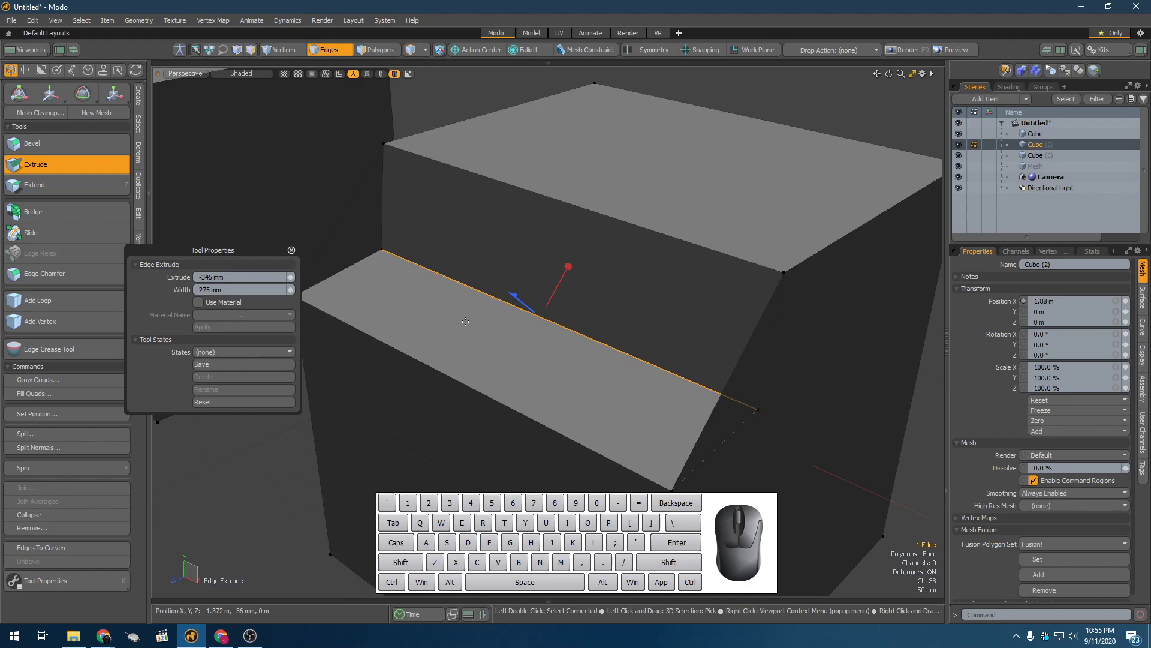
Check the recessed notch on the second cube from both ends, fine-tune its extrude distance and finish the extrusion
{"action": "left_click_drag", "start_coordinate": [754, 387], "coordinate": [716, 361], "text": "alt"}
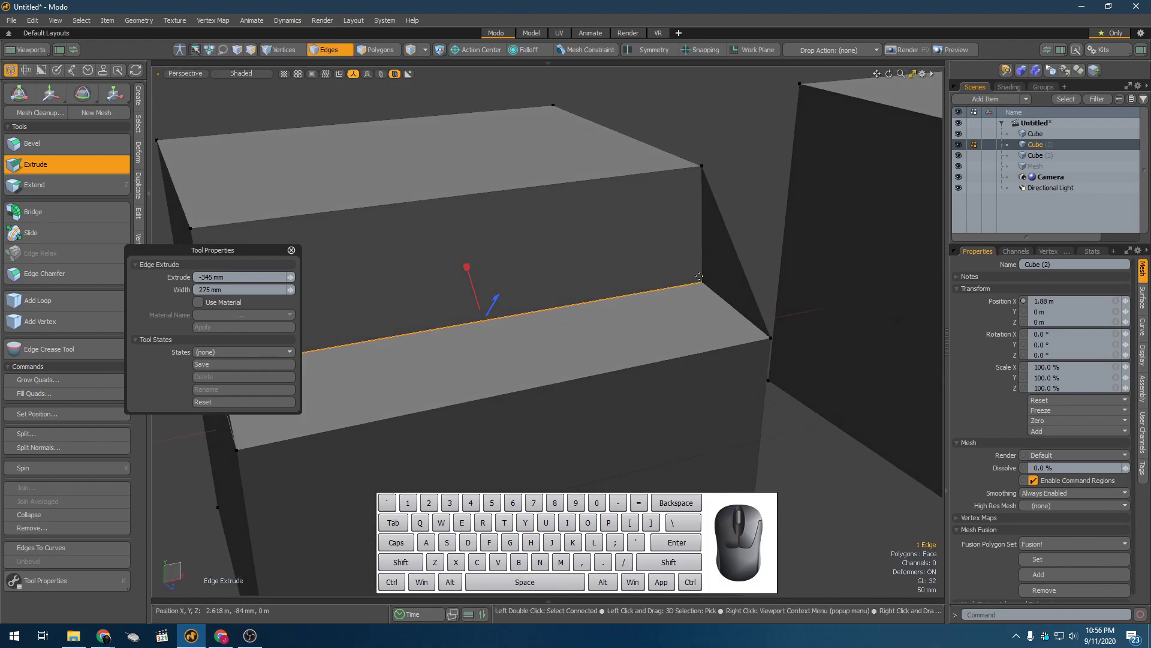
{"action": "left_click_drag", "start_coordinate": [726, 300], "coordinate": [524, 318], "text": "alt"}
{"action": "left_click_drag", "start_coordinate": [525, 318], "coordinate": [584, 315], "text": "alt+shift"}
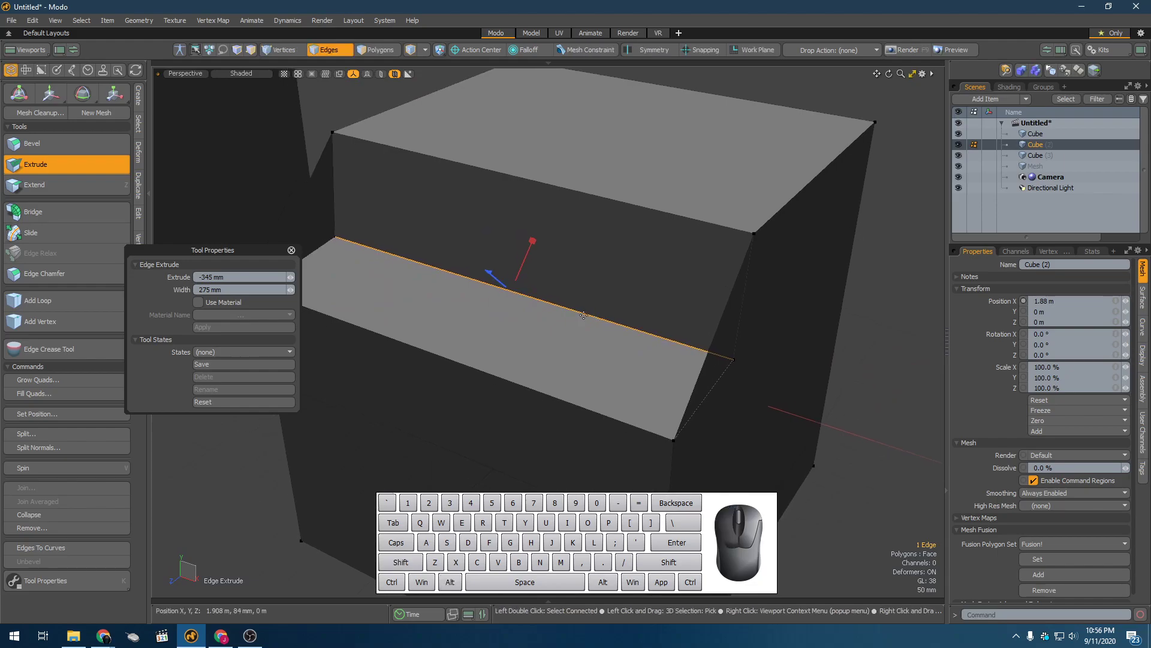
{"action": "mouse_move", "coordinate": [508, 292]}
{"action": "left_mouse_down"}
{"action": "mouse_move", "coordinate": [468, 249]}
{"action": "mouse_move", "coordinate": [502, 285]}
{"action": "left_mouse_up"}
{"action": "left_click_drag", "start_coordinate": [436, 305], "coordinate": [461, 314], "text": "alt"}
{"action": "key", "text": "space"}
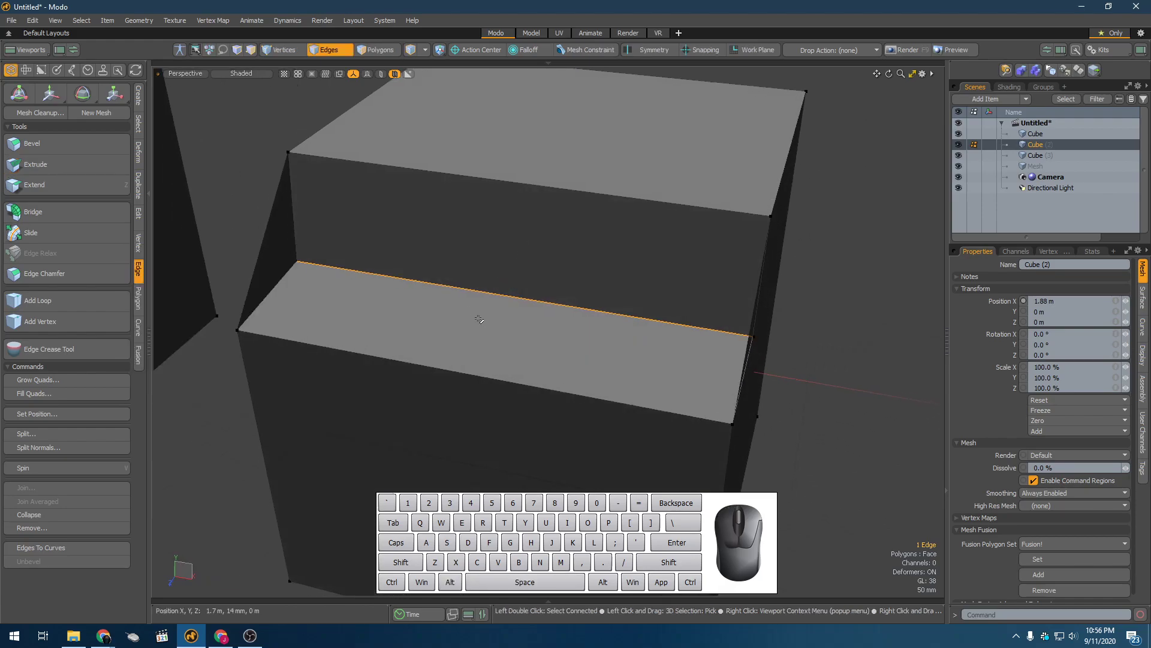
Try scaling the notch's inner edge along X, undo it, and clear the edge selection
{"action": "key", "text": "r"}
{"action": "left_click_drag", "start_coordinate": [581, 315], "coordinate": [651, 294], "text": "alt"}
{"action": "key", "text": "ctrl+z"}
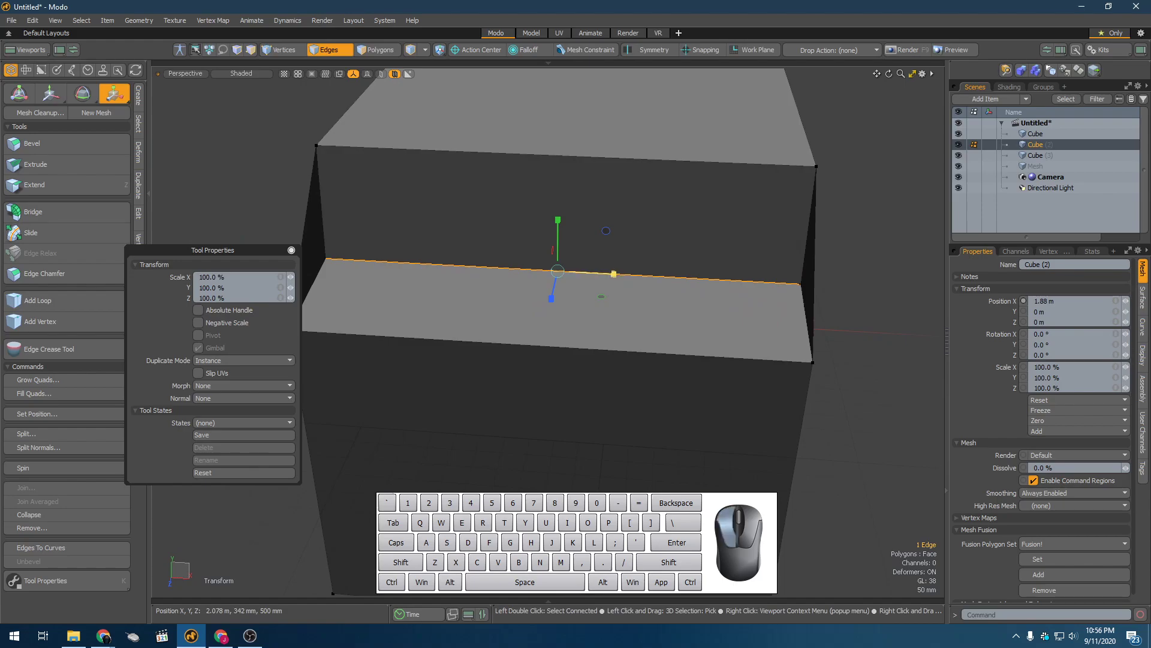
{"action": "left_click_drag", "start_coordinate": [643, 286], "coordinate": [661, 257], "text": "alt"}
{"action": "key", "text": "space"}
{"action": "left_click_drag", "start_coordinate": [730, 290], "coordinate": [785, 324], "text": "alt"}
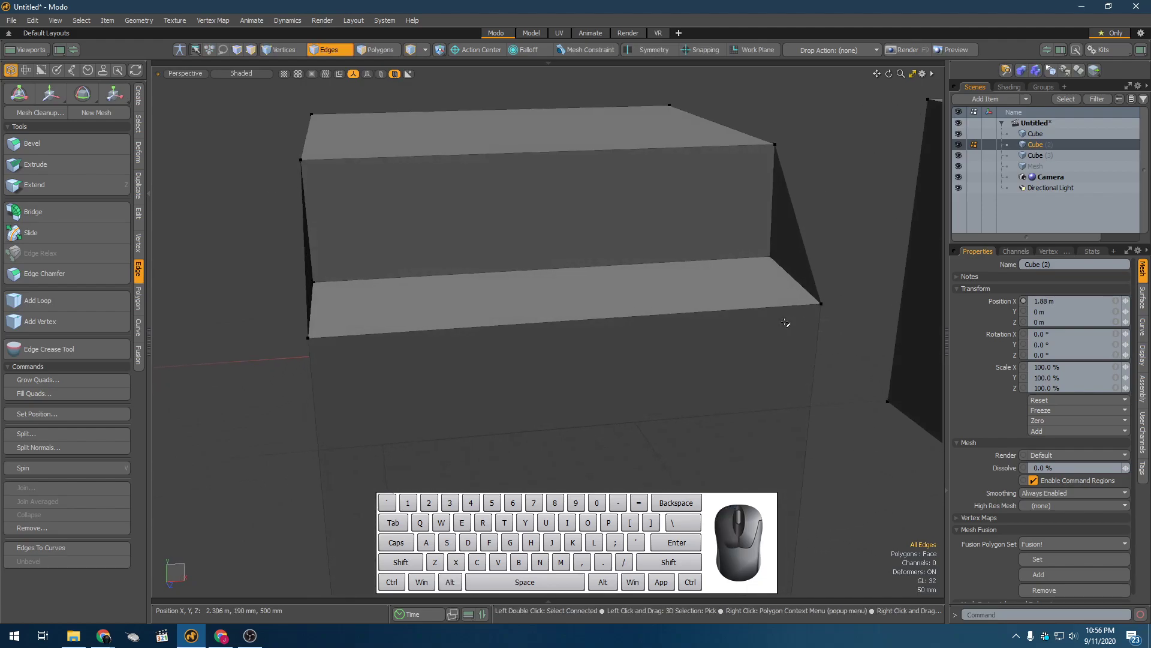
Make the third cube the active mesh and select its top polygon
{"action": "scroll", "coordinate": [670, 310], "scroll_direction": "down", "scroll_amount": 5}
{"action": "left_click_drag", "start_coordinate": [672, 310], "coordinate": [599, 318], "text": "alt"}
{"action": "left_click", "coordinate": [620, 310]}
{"action": "key", "text": "3"}
{"action": "left_click", "coordinate": [620, 310]}
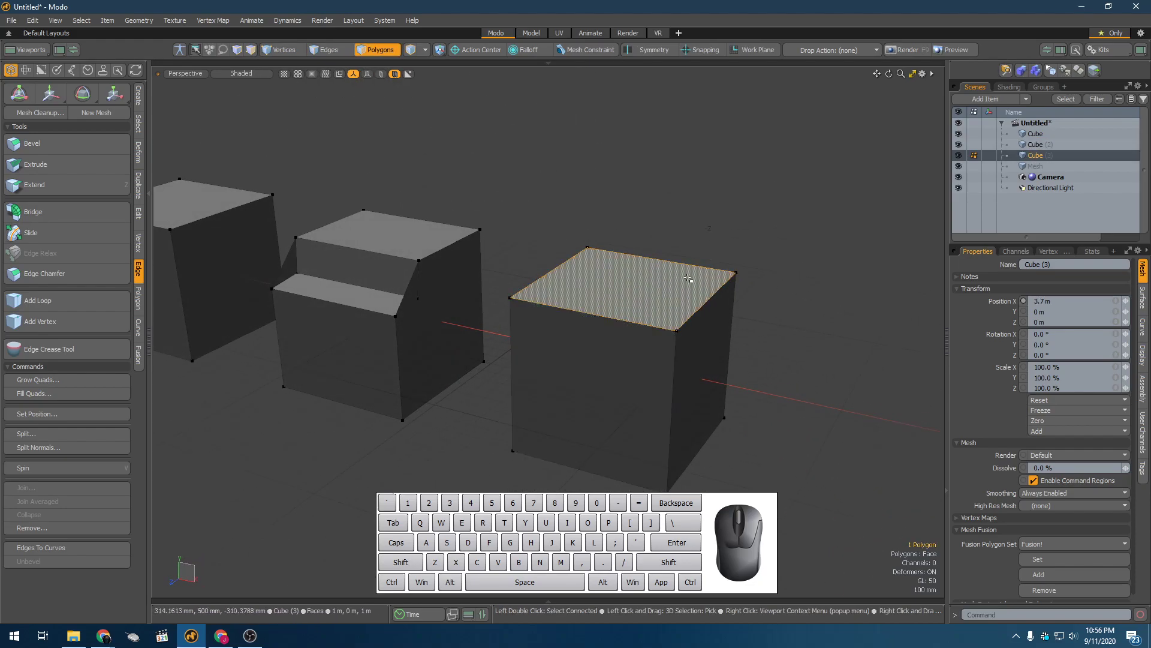
Extrude the third cube's top polygon 585 mm upward along Y with the polygon Extrude tool
{"action": "left_click", "coordinate": [139, 298]}
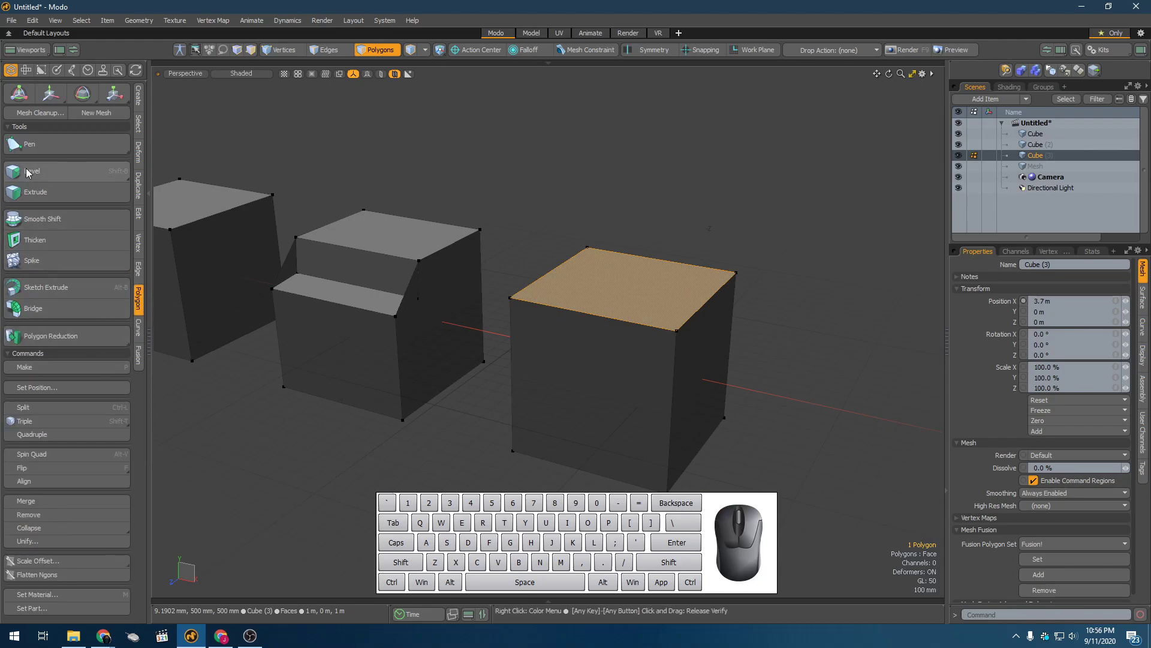
{"action": "left_click", "coordinate": [57, 192]}
{"action": "left_click", "coordinate": [682, 299]}
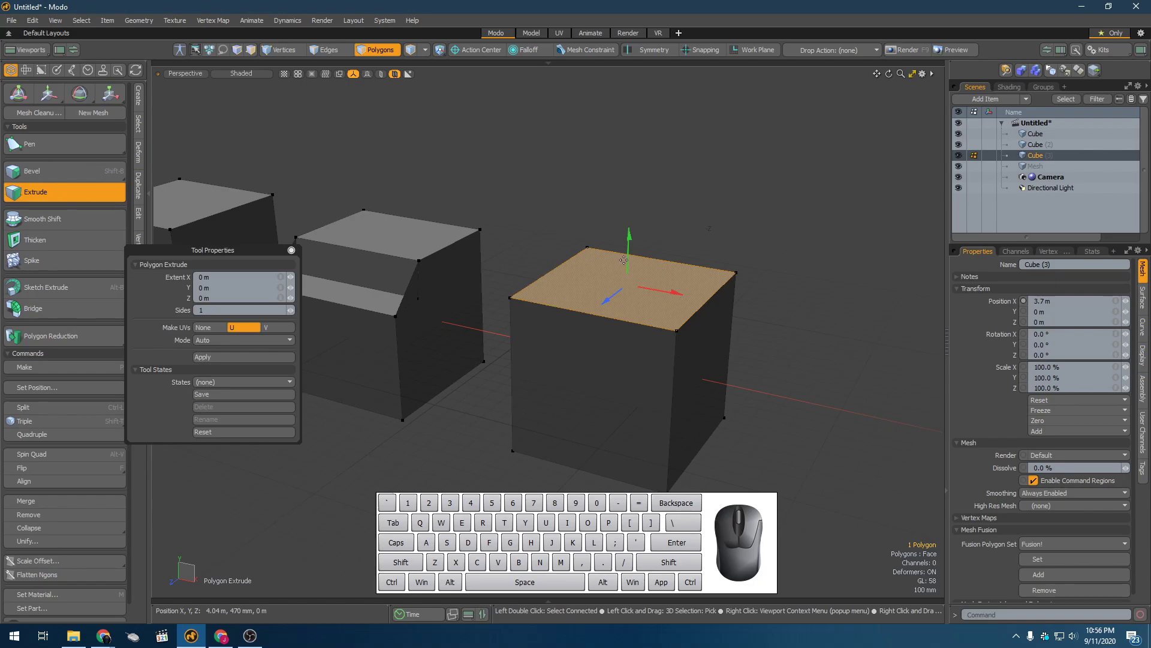
{"action": "left_click_drag", "start_coordinate": [629, 260], "coordinate": [631, 153]}
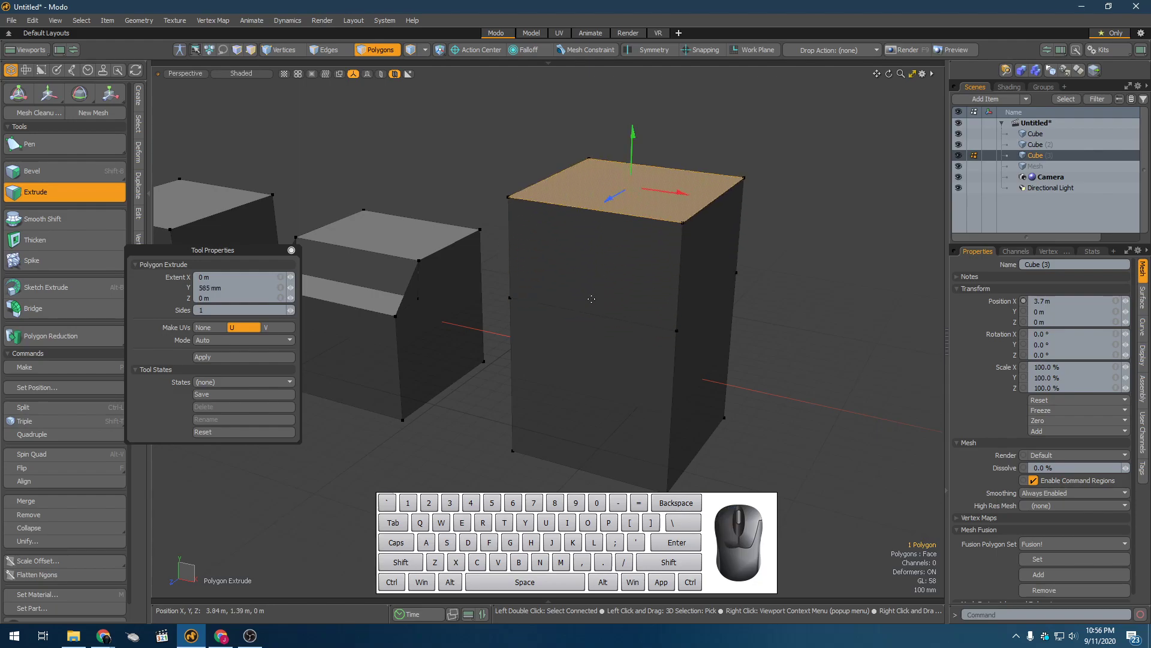
{"action": "left_click_drag", "start_coordinate": [725, 318], "coordinate": [639, 414], "text": "alt"}
{"action": "left_click_drag", "start_coordinate": [640, 414], "coordinate": [644, 321], "text": "alt"}
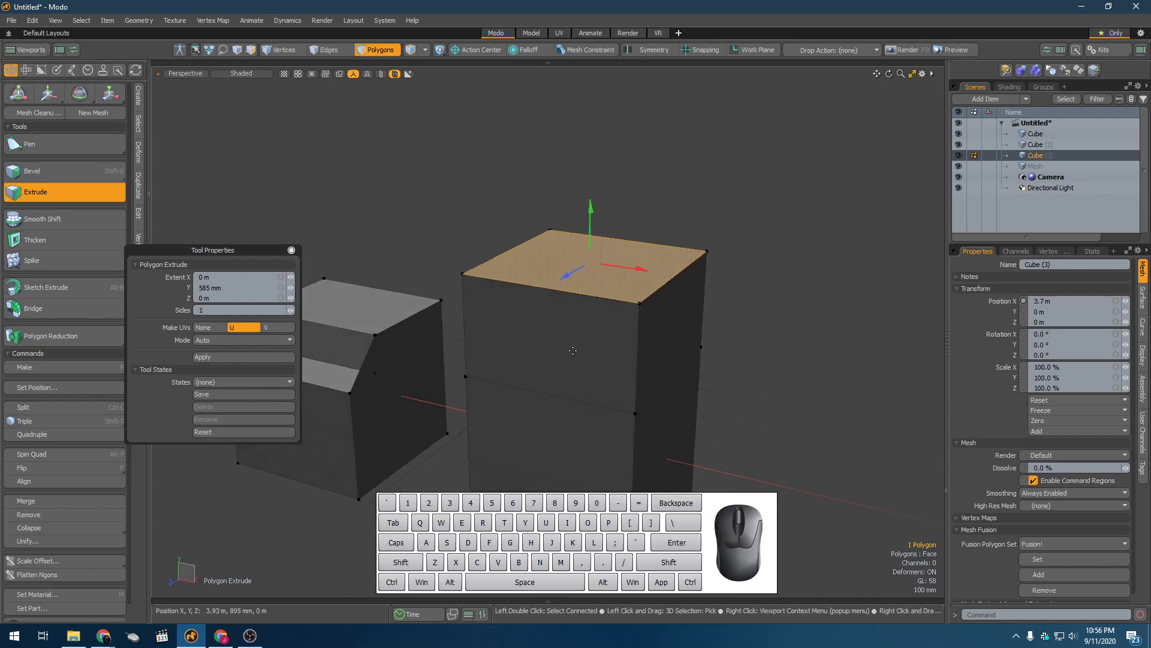
{"action": "left_click_drag", "start_coordinate": [591, 340], "coordinate": [595, 202], "text": "alt"}
Try tapering the third cube by scaling down its extruded top face and moving the face 15 mm up in Y
{"action": "key", "text": "y"}
{"action": "key", "text": "w"}
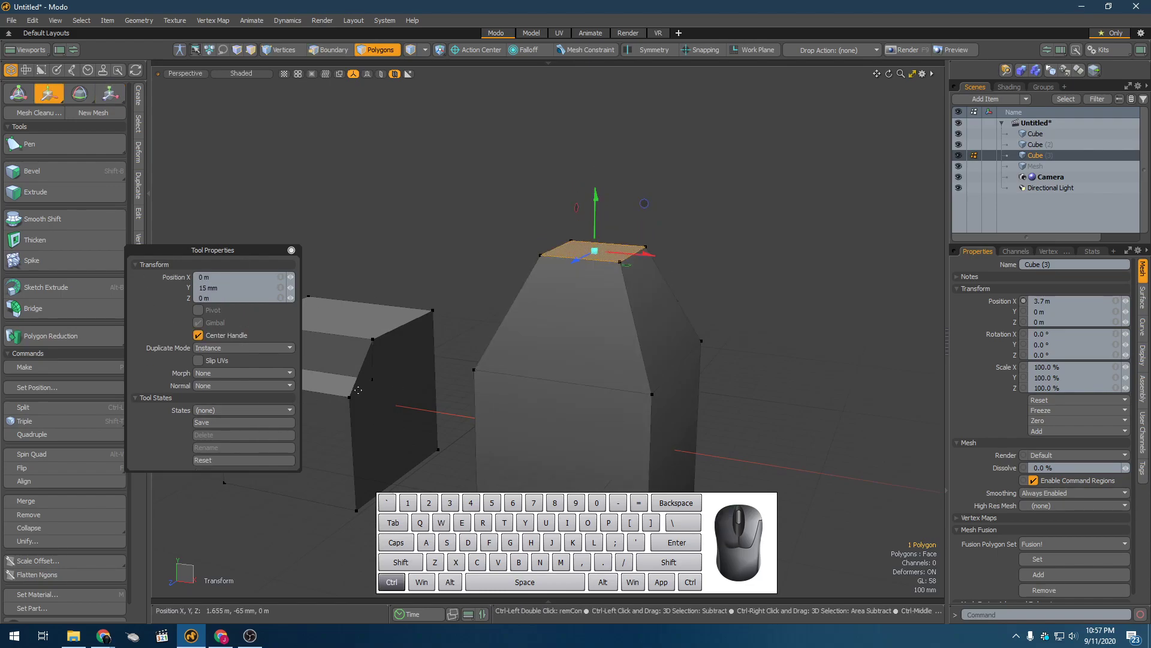
{"action": "key", "text": "3"}
{"action": "mouse_move", "coordinate": [611, 298]}
{"action": "left_mouse_down"}
{"action": "mouse_move", "coordinate": [723, 295]}
{"action": "mouse_move", "coordinate": [632, 326]}
{"action": "left_mouse_up"}
Undo the top face's transforms and the polygon extrusion on the third cube
{"action": "key", "text": "ctrl+z"}
{"action": "key", "text": "ctrl+z"}
{"action": "key", "text": "ctrl+z"}
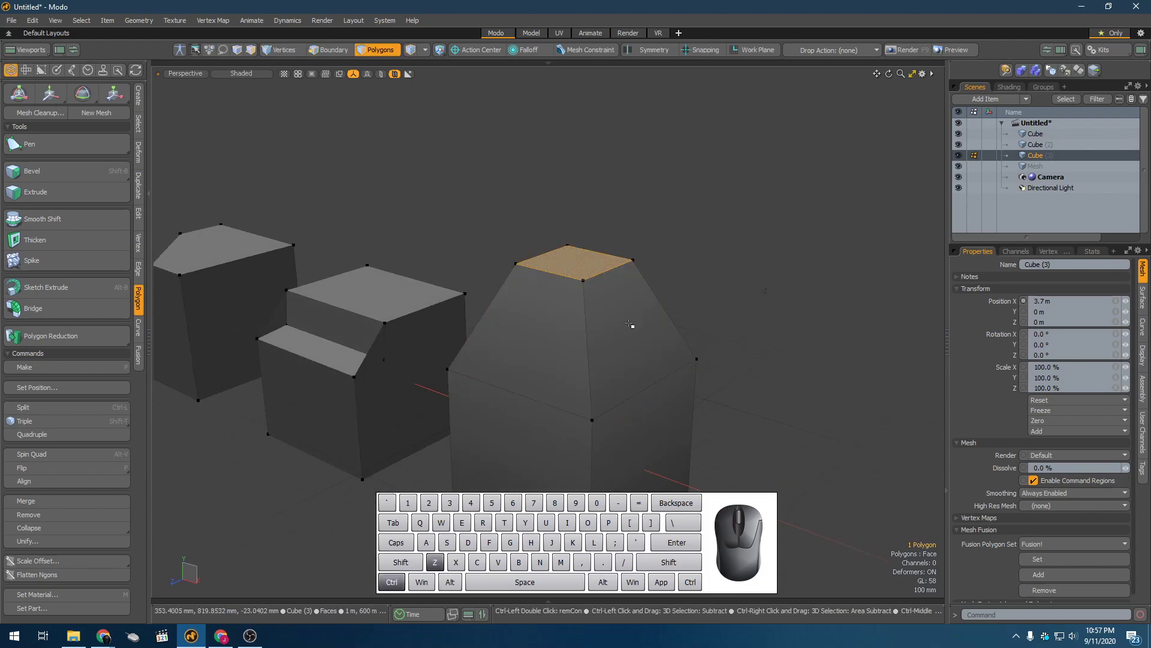
{"action": "key", "text": "ctrl+z"}
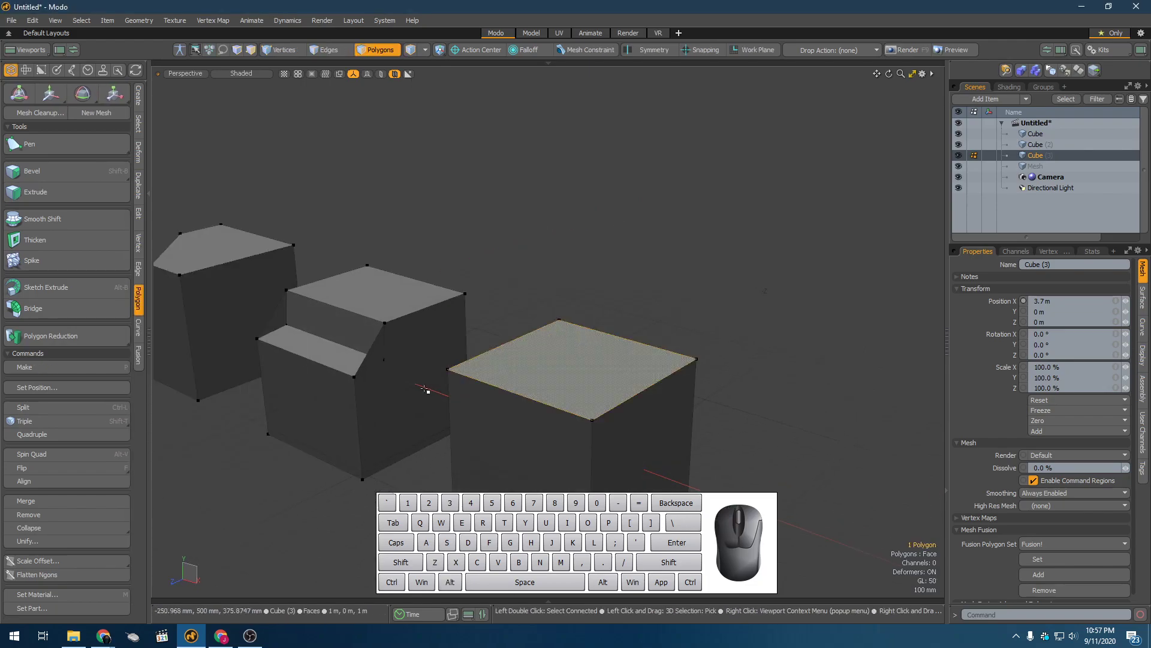
Extrude the third cube's top polygon in 4 sides, with extents of 705 mm in X, 1.195 m in Y and 1.05 m in Z
{"action": "left_click_drag", "start_coordinate": [445, 348], "coordinate": [470, 337], "text": "alt"}
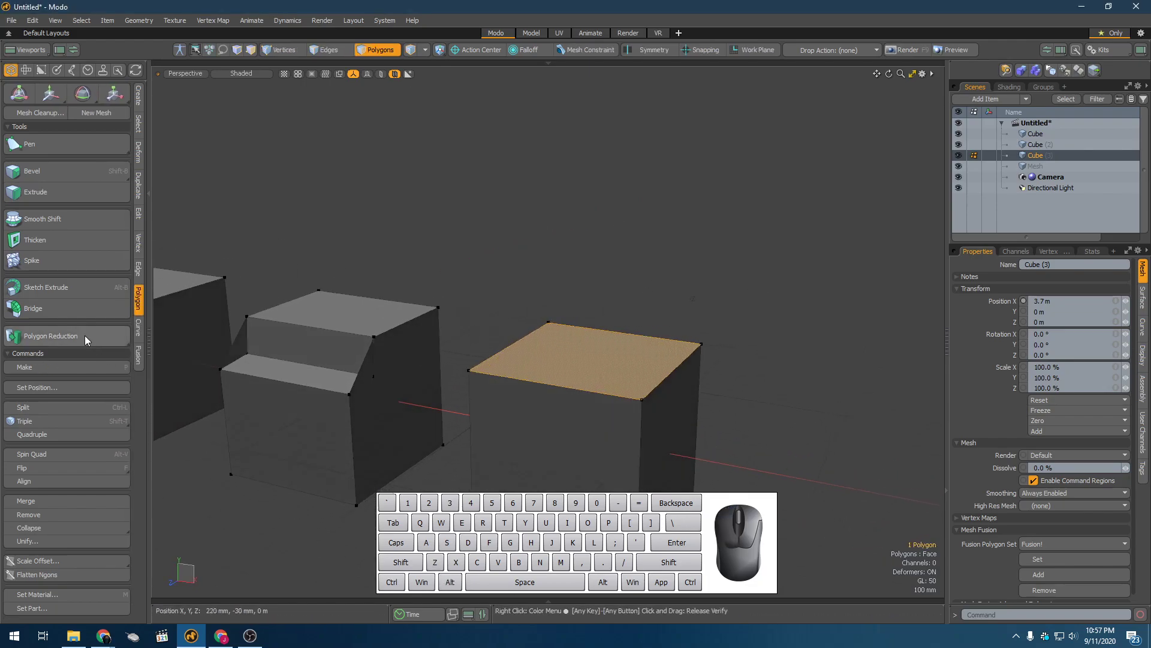
{"action": "left_click", "coordinate": [77, 186]}
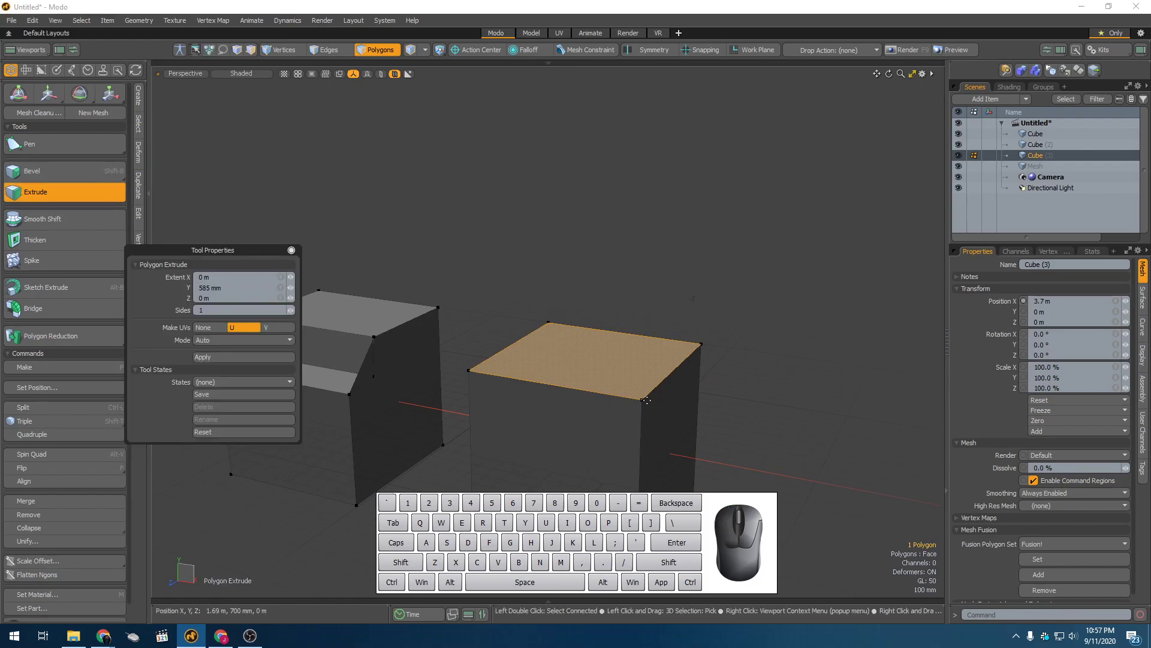
{"action": "left_click_drag", "start_coordinate": [592, 318], "coordinate": [586, 216]}
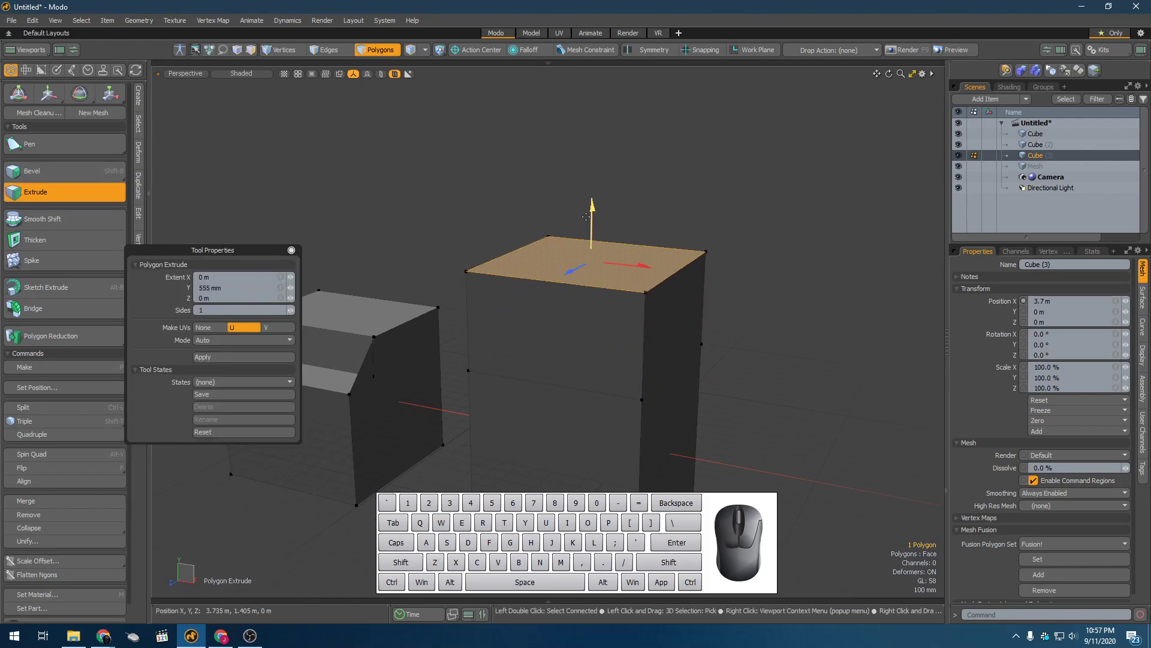
{"action": "left_click", "coordinate": [292, 310]}
{"action": "left_click", "coordinate": [292, 310]}
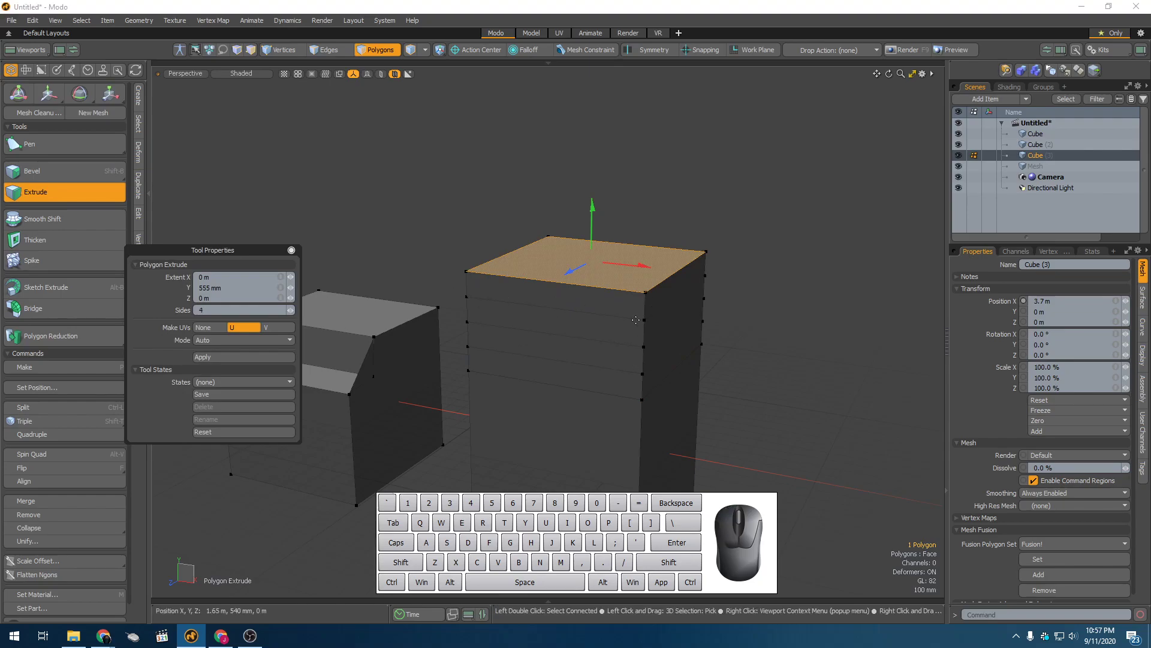
{"action": "left_click_drag", "start_coordinate": [595, 234], "coordinate": [594, 117]}
{"action": "left_click_drag", "start_coordinate": [684, 219], "coordinate": [806, 262], "text": "alt"}
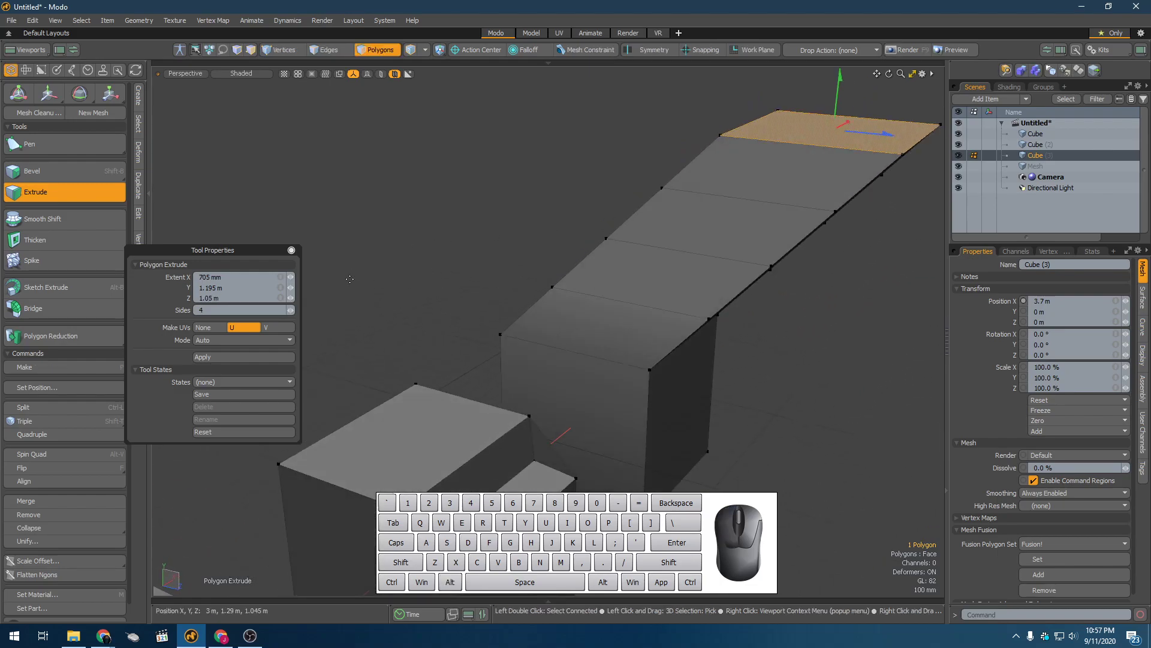
Set the third cube's polygon extrusion to 3 sides and finish the Extrude tool
{"action": "left_click_drag", "start_coordinate": [291, 310], "coordinate": [244, 307]}
{"action": "left_click_drag", "start_coordinate": [159, 305], "coordinate": [166, 304]}
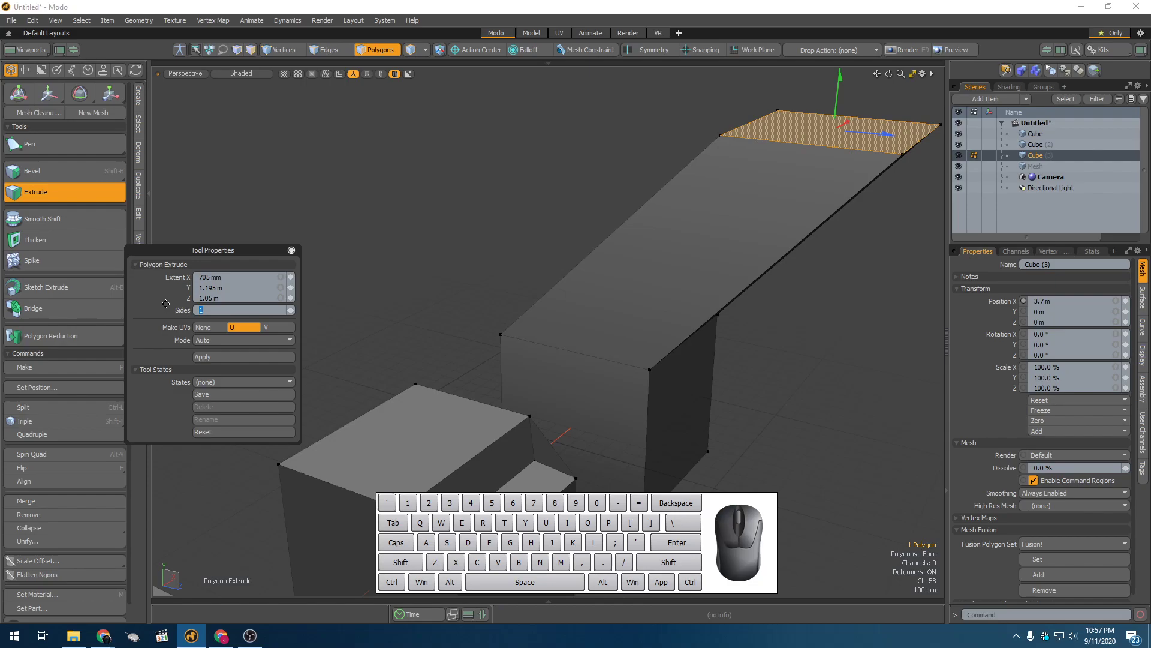
{"action": "type", "text": "3"}
{"action": "key", "text": "Return"}
{"action": "left_click_drag", "start_coordinate": [791, 210], "coordinate": [481, 215], "text": "alt"}
{"action": "scroll", "coordinate": [534, 230], "scroll_direction": "down", "scroll_amount": 5}
{"action": "key", "text": "space"}
{"action": "key", "text": "space"}
{"action": "left_click_drag", "start_coordinate": [473, 267], "coordinate": [493, 278], "text": "alt"}
{"action": "scroll", "coordinate": [459, 243], "scroll_direction": "up", "scroll_amount": 4, "text": "alt+shift"}
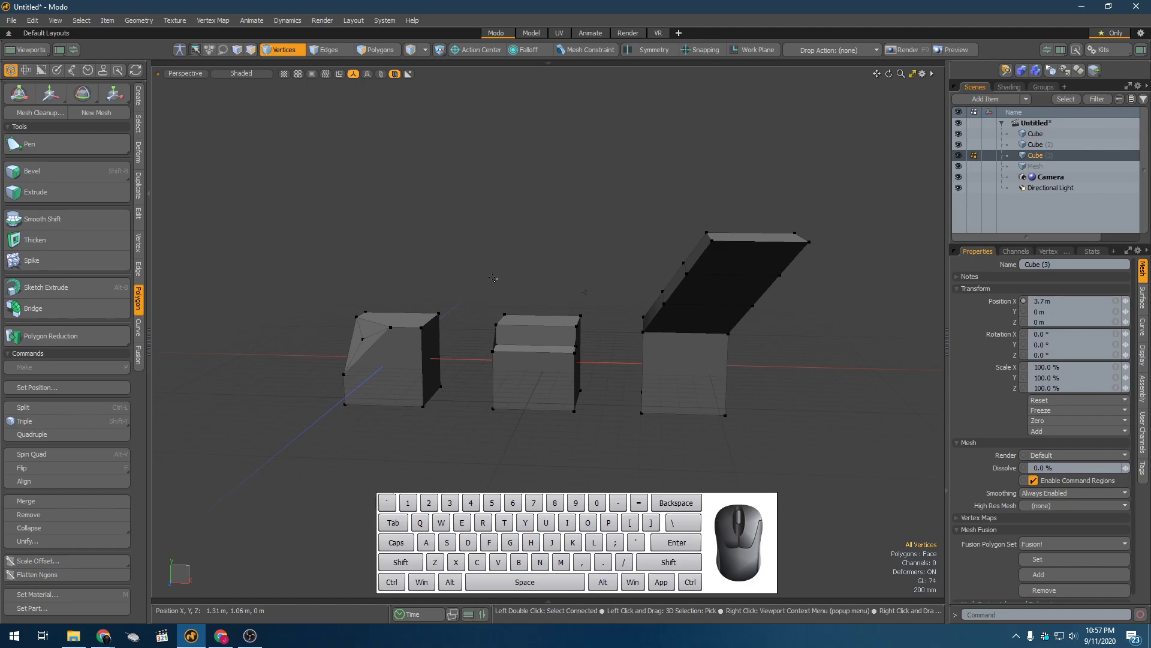
Draw a six-point polygon above the cubes in the empty Mesh item with the Pen tool, including a corner at X 1.905 m, Y 1.475 m
{"action": "left_click", "coordinate": [1027, 166]}
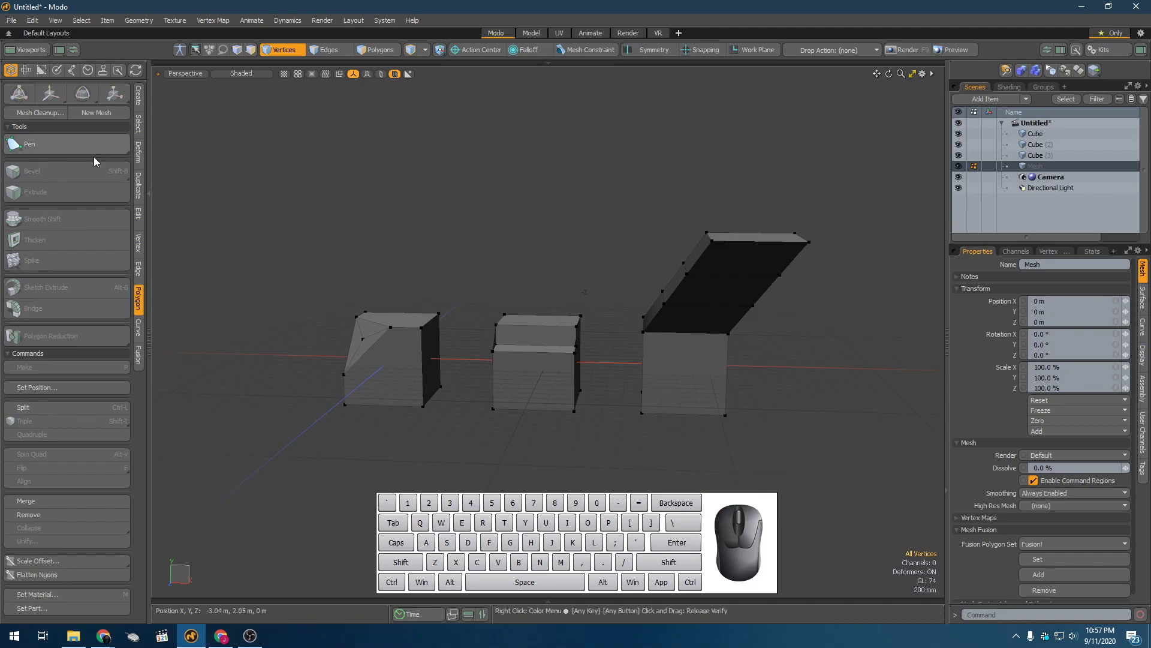
{"action": "left_click", "coordinate": [81, 147]}
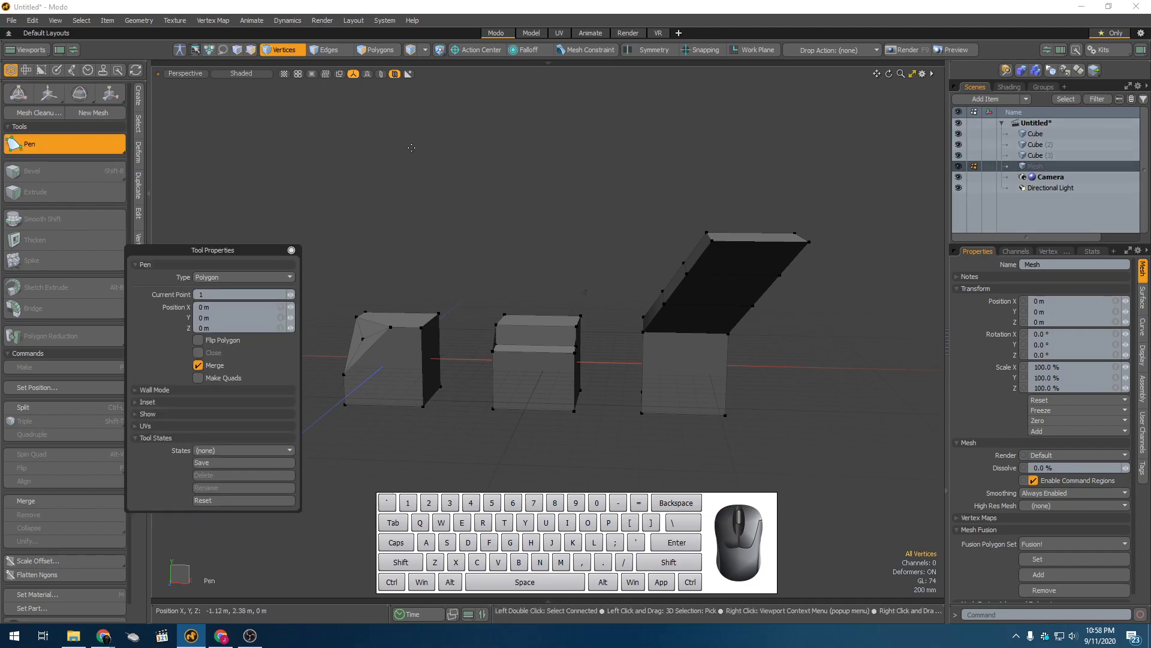
{"action": "left_click", "coordinate": [412, 148]}
{"action": "left_click", "coordinate": [527, 239]}
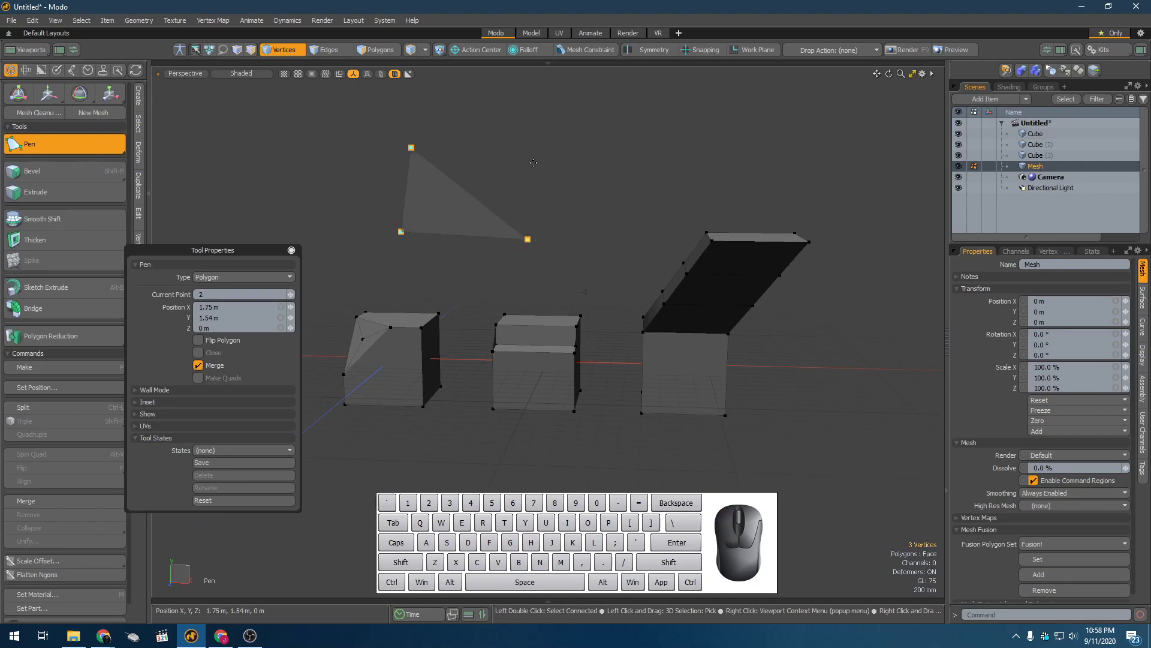
{"action": "left_click", "coordinate": [534, 161]}
{"action": "mouse_move", "coordinate": [537, 140]}
{"action": "left_mouse_down", "text": "alt"}
{"action": "mouse_move", "coordinate": [398, 208]}
{"action": "mouse_move", "coordinate": [276, 170]}
{"action": "mouse_move", "coordinate": [473, 188]}
{"action": "mouse_move", "coordinate": [548, 148]}
{"action": "mouse_move", "coordinate": [527, 129]}
{"action": "mouse_move", "coordinate": [537, 156]}
{"action": "left_mouse_up", "text": "alt"}
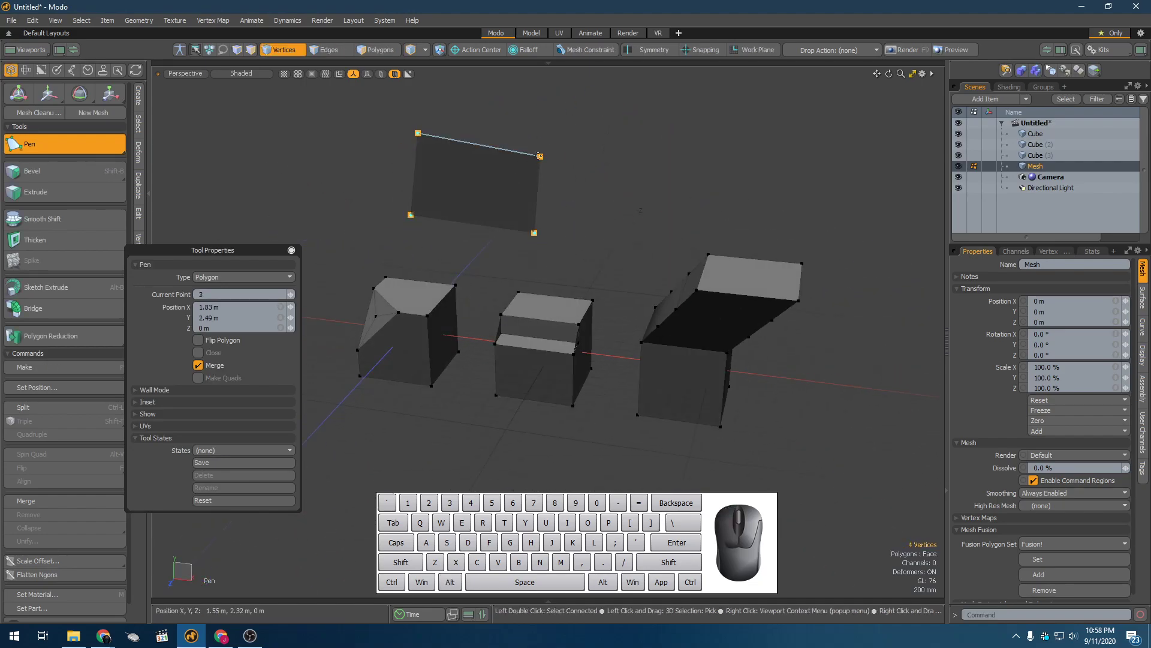
{"action": "left_click", "coordinate": [487, 116]}
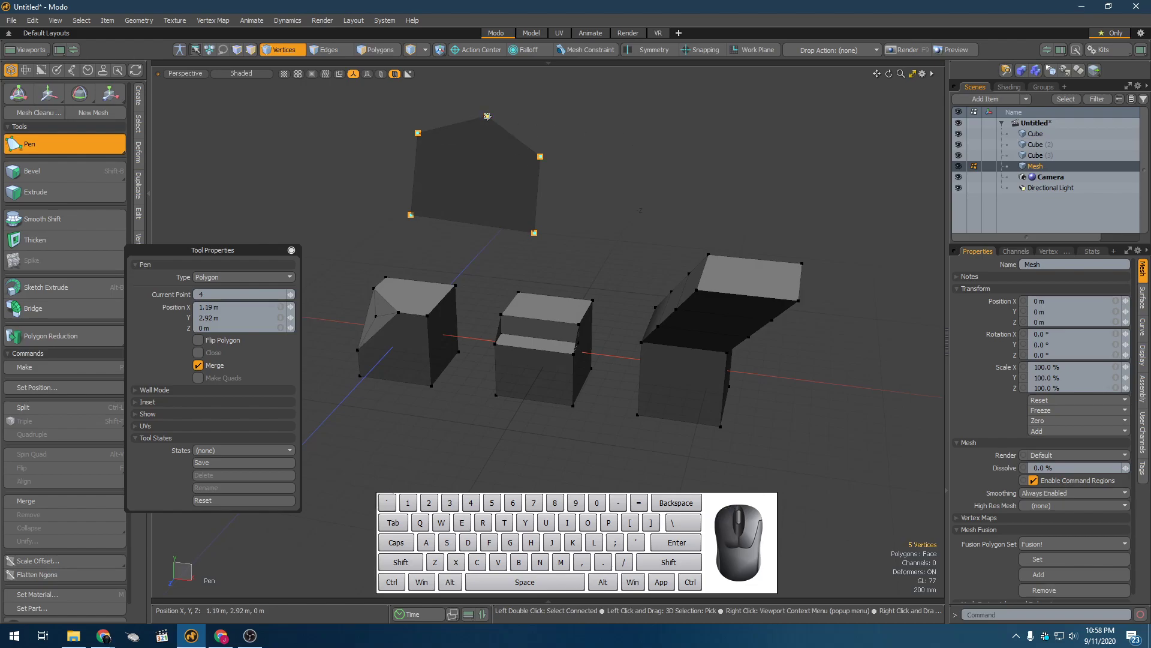
{"action": "left_click_drag", "start_coordinate": [530, 158], "coordinate": [449, 298], "text": "alt"}
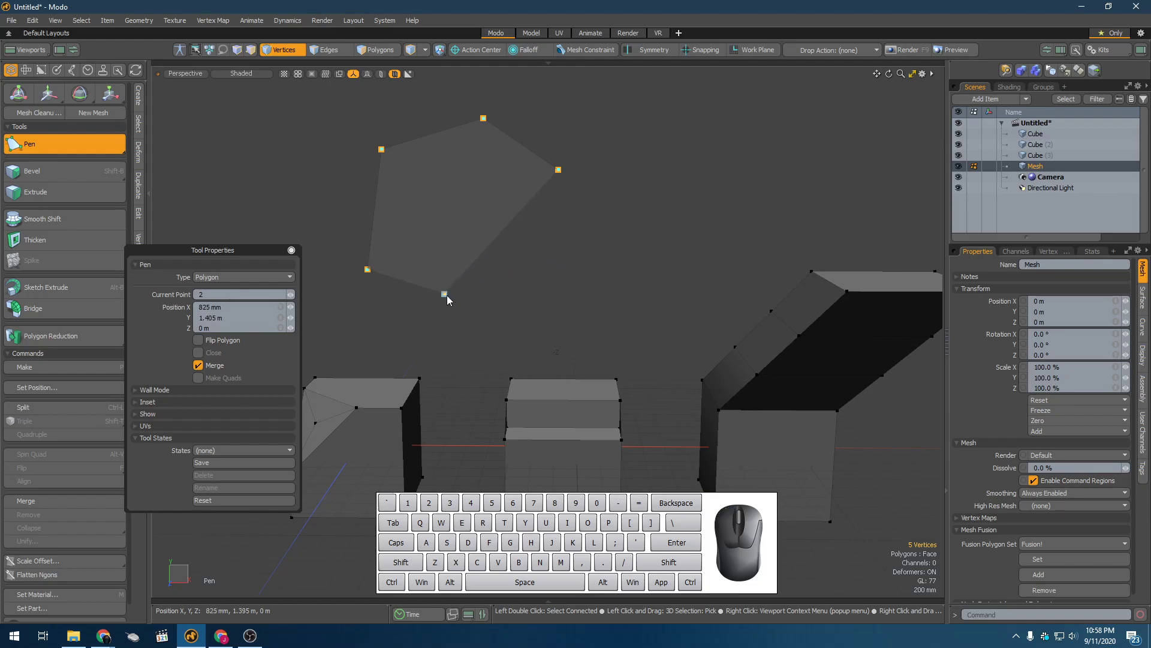
{"action": "left_click_drag", "start_coordinate": [600, 293], "coordinate": [567, 286]}
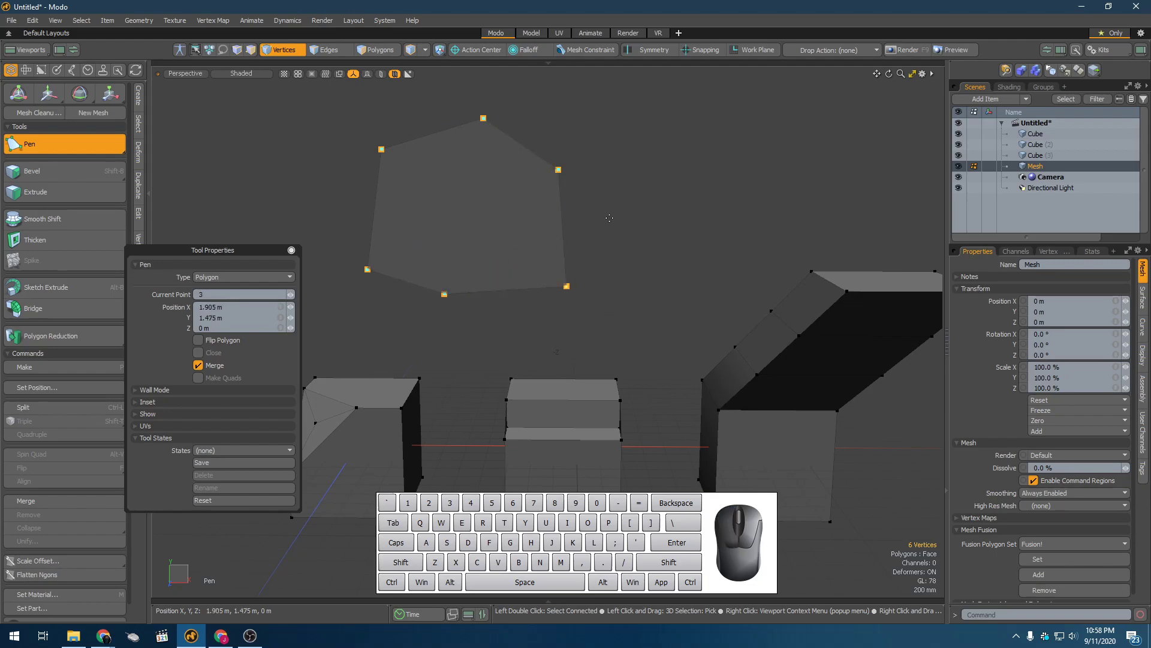
Try adding a seventh point to the pen polygon at X 1.905 m, Y 1.95 m, Z -1.83 m, and undo it
{"action": "left_click_drag", "start_coordinate": [606, 225], "coordinate": [478, 237], "text": "alt"}
{"action": "mouse_move", "coordinate": [757, 201]}
{"action": "left_mouse_down"}
{"action": "mouse_move", "coordinate": [771, 282]}
{"action": "mouse_move", "coordinate": [504, 242]}
{"action": "mouse_move", "coordinate": [712, 196]}
{"action": "mouse_move", "coordinate": [742, 204]}
{"action": "left_mouse_up"}
{"action": "left_click_drag", "start_coordinate": [624, 222], "coordinate": [774, 249], "text": "alt"}
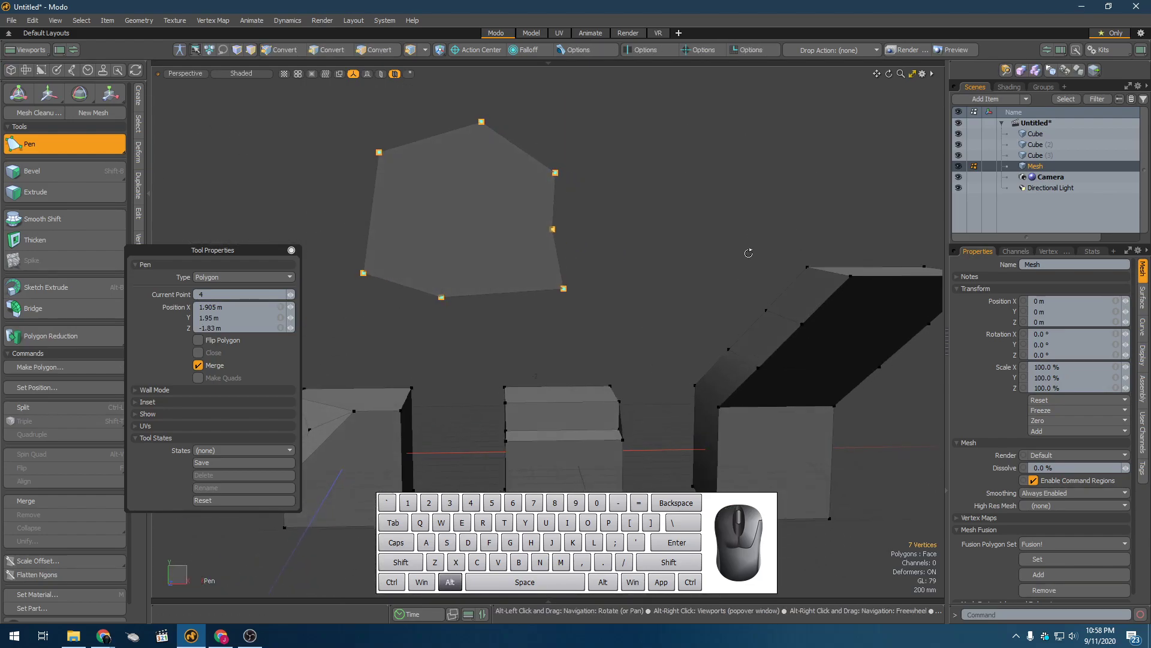
{"action": "left_click_drag", "start_coordinate": [588, 210], "coordinate": [512, 245], "text": "alt"}
{"action": "key", "text": "ctrl+z"}
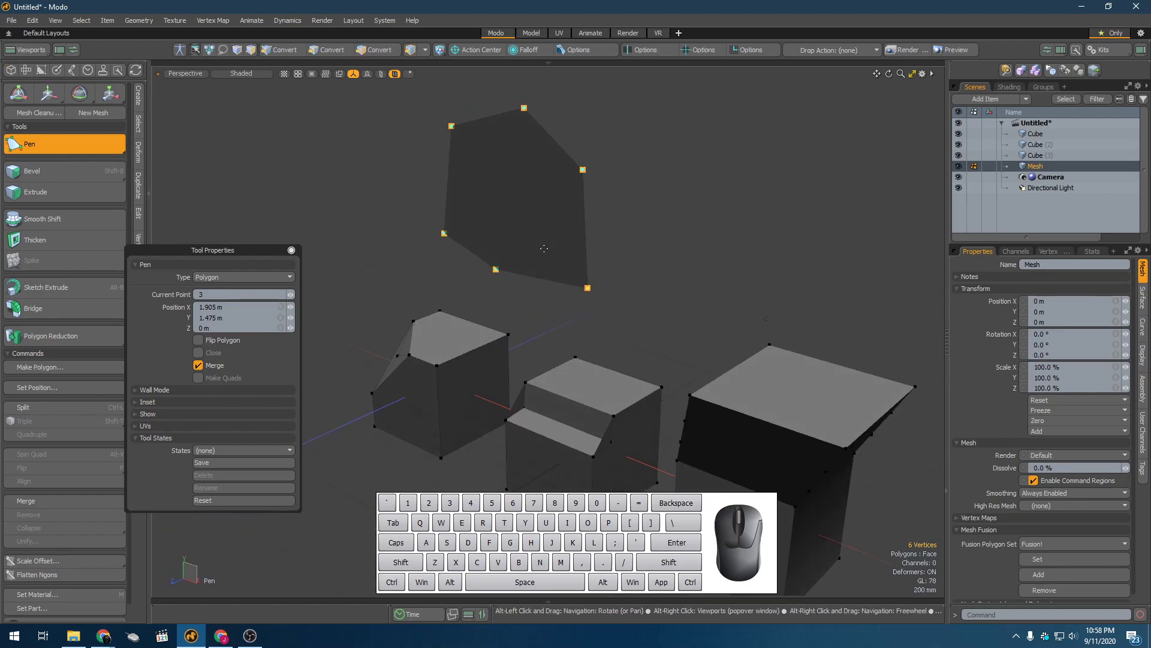
{"action": "key", "text": "space"}
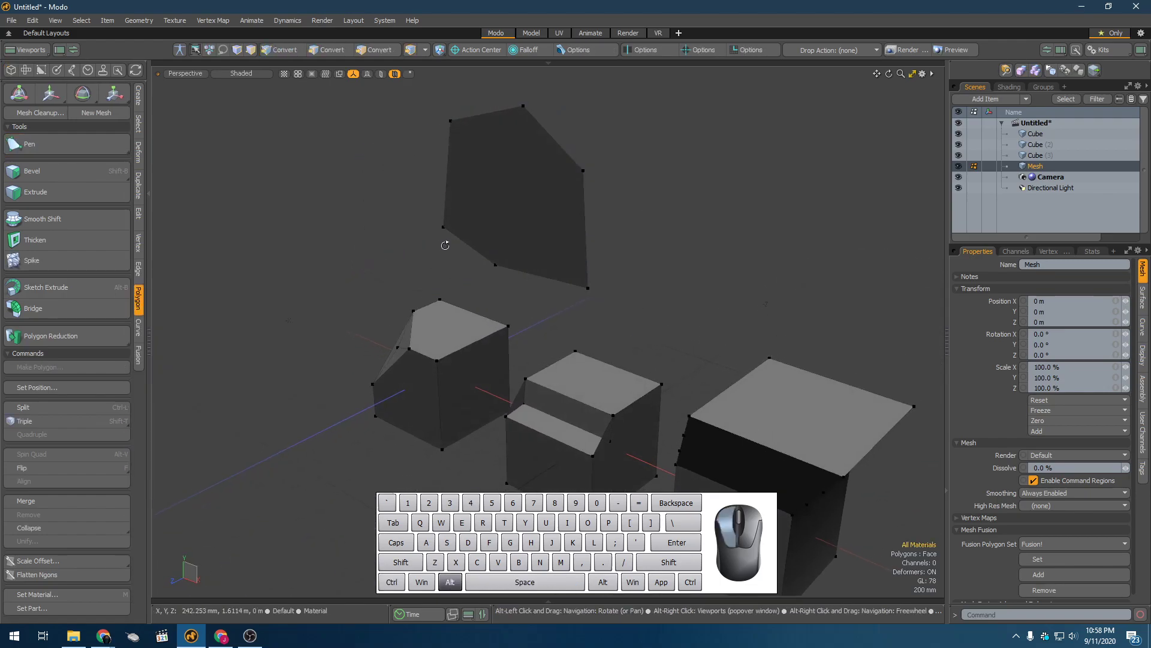
Select the six-point polygon and try the polygon Extrude tool on it without setting an extent
{"action": "left_click_drag", "start_coordinate": [554, 246], "coordinate": [465, 242], "text": "alt"}
{"action": "left_click", "coordinate": [578, 216]}
{"action": "left_click_drag", "start_coordinate": [578, 216], "coordinate": [659, 250], "text": "alt"}
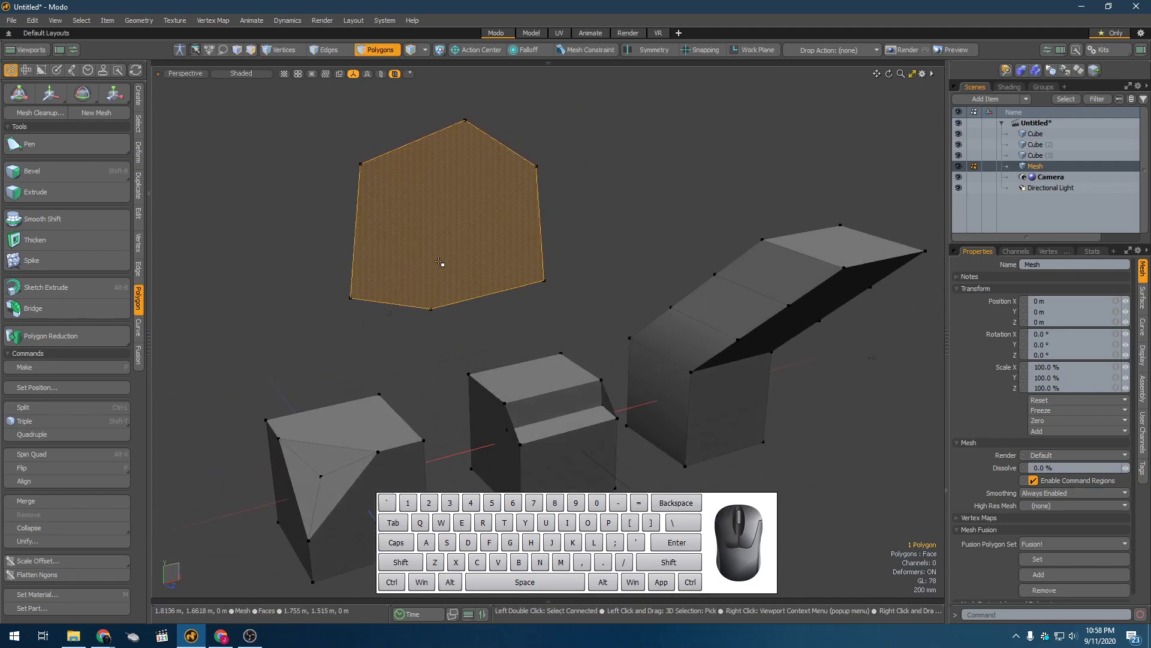
{"action": "left_click", "coordinate": [60, 193]}
{"action": "left_click", "coordinate": [419, 225]}
{"action": "left_click_drag", "start_coordinate": [394, 244], "coordinate": [332, 252], "text": "alt"}
{"action": "key", "text": "space"}
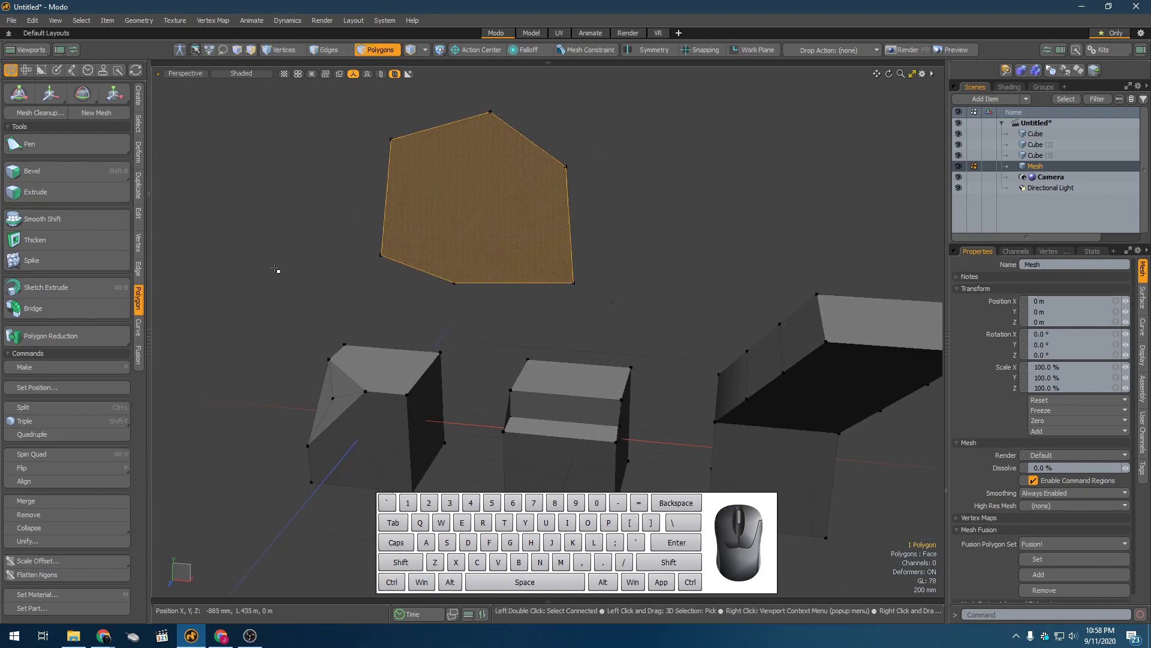
Extrude the six-point polygon 580 mm along Z, trying 7 sides and a single side
{"action": "left_click_drag", "start_coordinate": [448, 259], "coordinate": [593, 257], "text": "alt"}
{"action": "left_click", "coordinate": [483, 220]}
{"action": "left_click", "coordinate": [70, 194]}
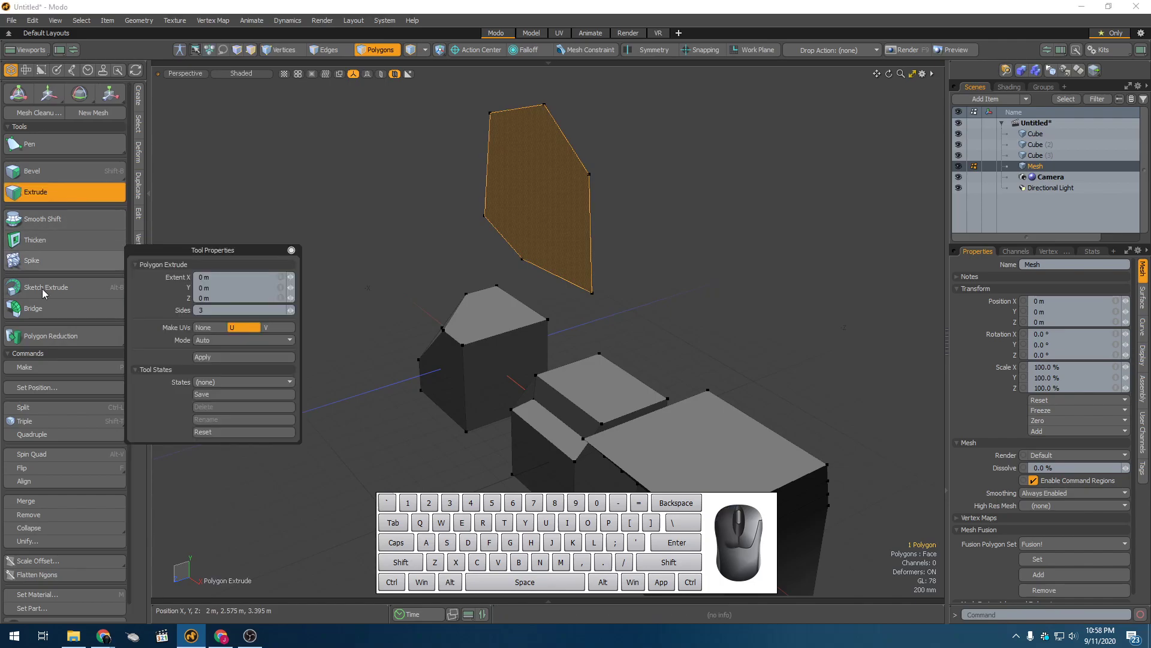
{"action": "left_click", "coordinate": [505, 232]}
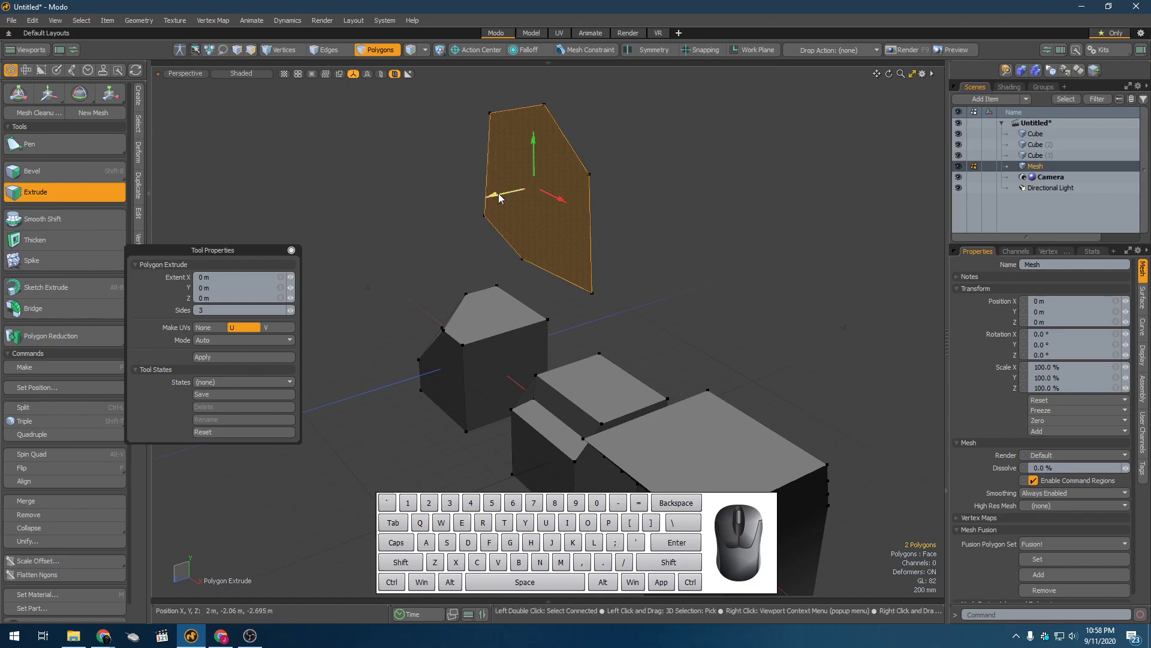
{"action": "left_click_drag", "start_coordinate": [497, 199], "coordinate": [427, 210]}
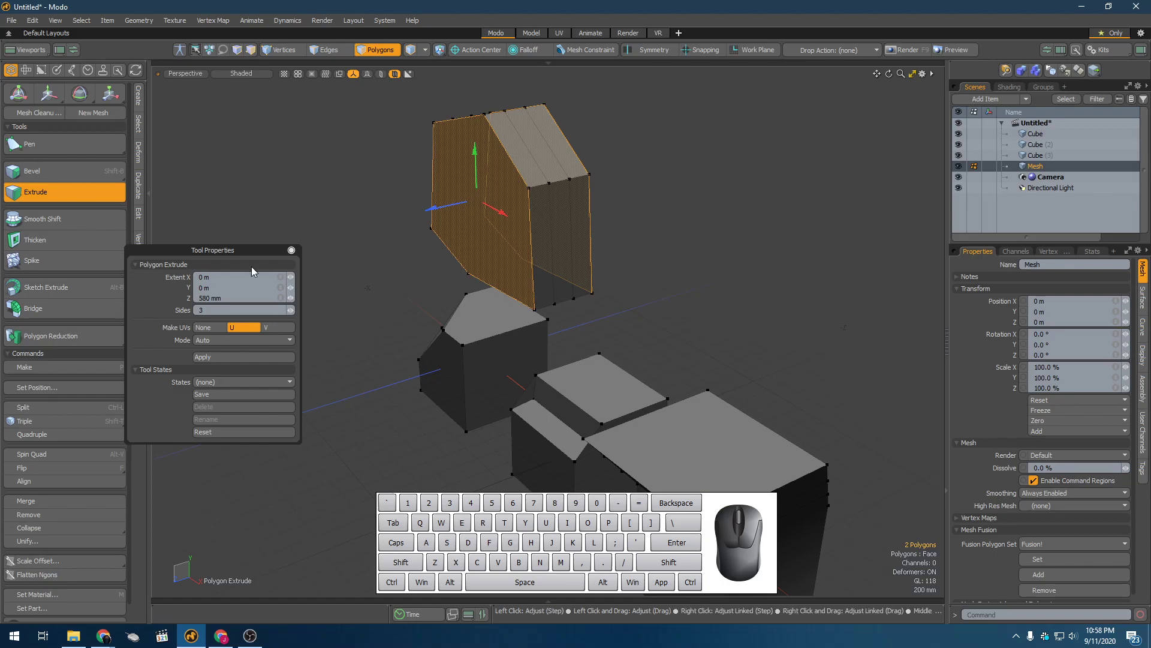
{"action": "left_click", "coordinate": [204, 312]}
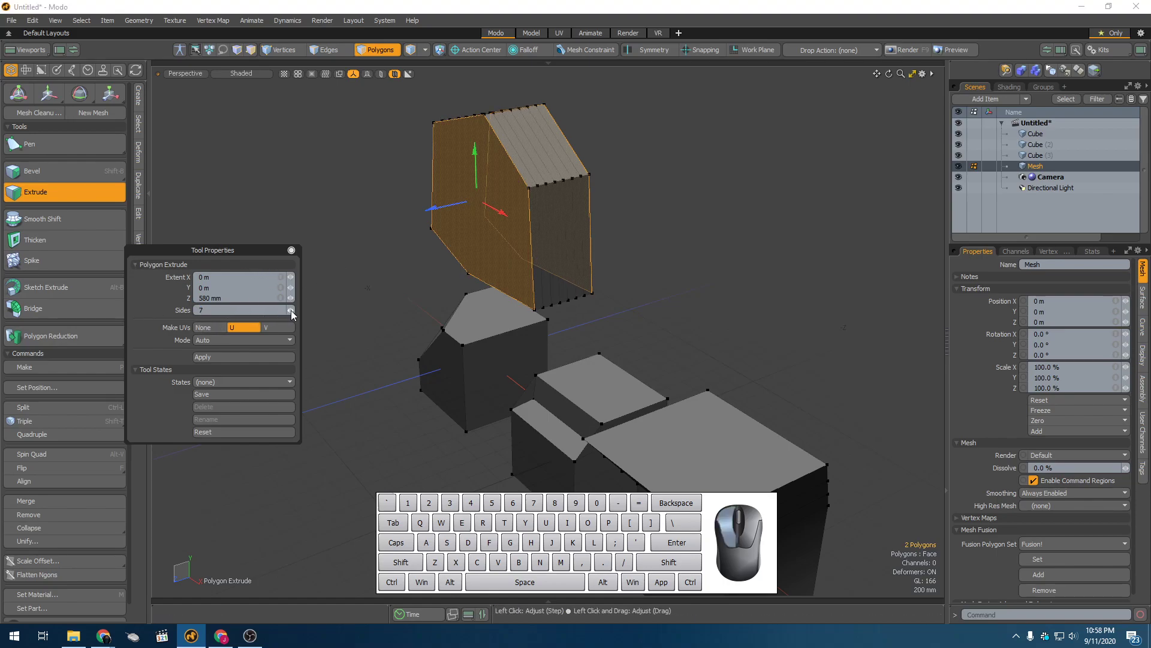
{"action": "left_click_drag", "start_coordinate": [461, 207], "coordinate": [403, 187], "text": "alt"}
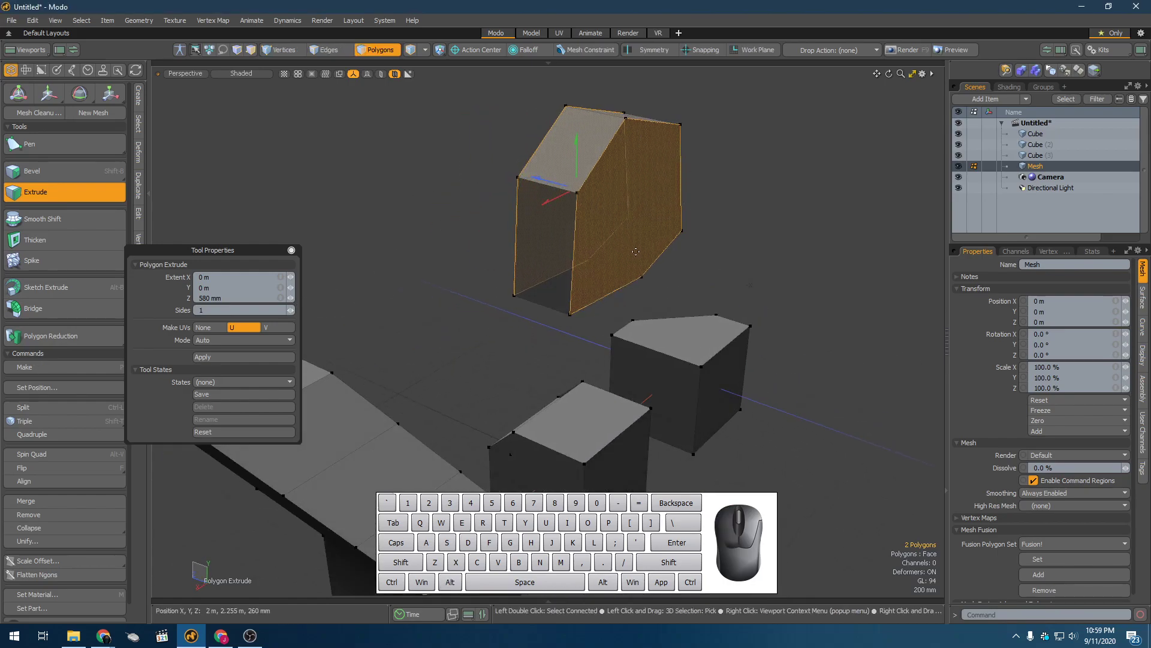
{"action": "left_click_drag", "start_coordinate": [609, 261], "coordinate": [626, 225], "text": "alt"}
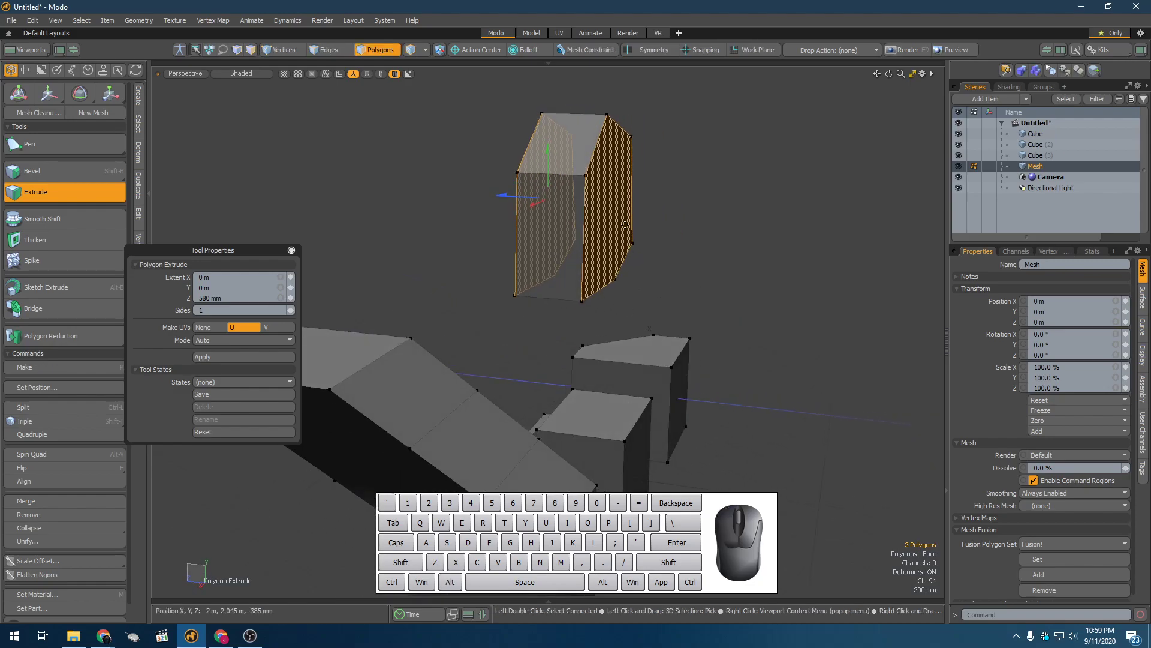
Undo the six-point polygon's extrusion and reselect the flat polygon
{"action": "key", "text": "space"}
{"action": "key", "text": "ctrl+z"}
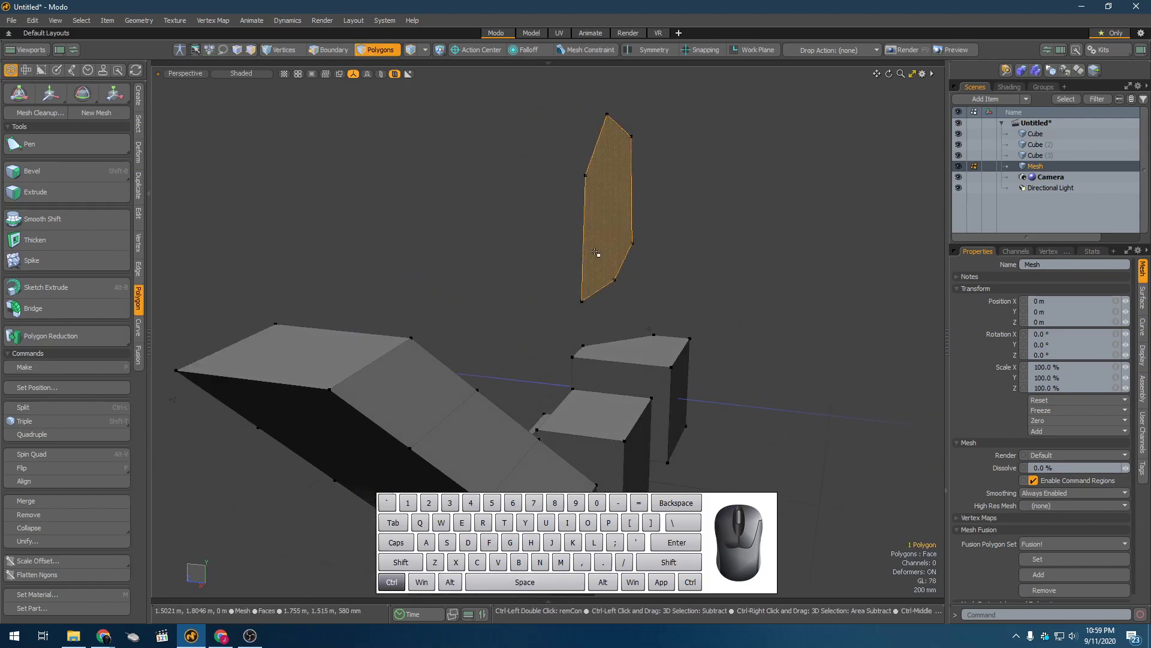
{"action": "key", "text": "1"}
{"action": "left_click_drag", "start_coordinate": [625, 313], "coordinate": [586, 290], "text": "alt"}
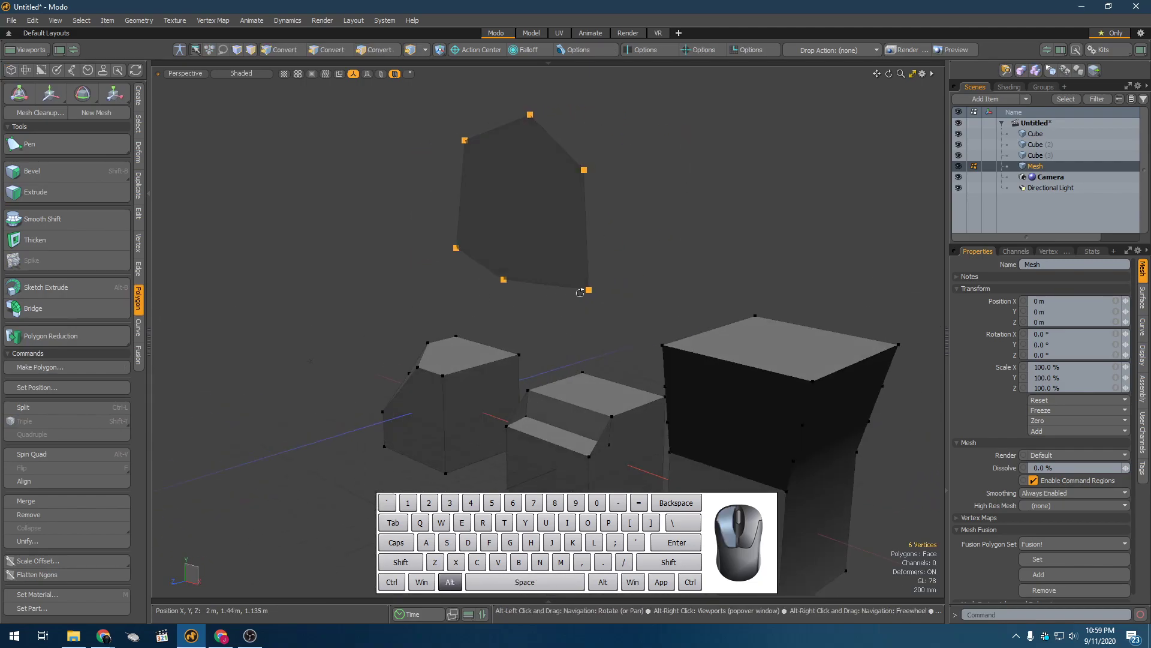
{"action": "key", "text": "3"}
{"action": "left_click", "coordinate": [524, 227]}
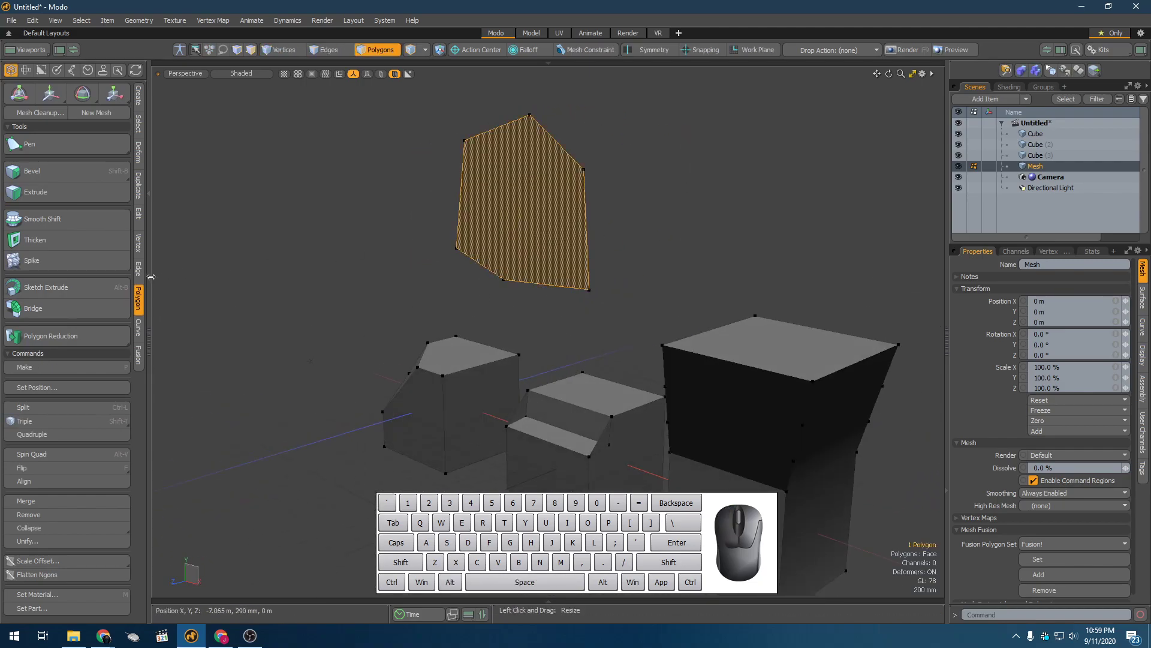
Extrude the six-point polygon a short distance along Z, finish the tool and clear the selection
{"action": "left_click", "coordinate": [77, 192]}
{"action": "left_click", "coordinate": [486, 220]}
{"action": "left_click_drag", "start_coordinate": [488, 209], "coordinate": [461, 212]}
{"action": "left_click_drag", "start_coordinate": [623, 239], "coordinate": [396, 233], "text": "alt"}
{"action": "key", "text": "space"}
{"action": "left_click", "coordinate": [658, 226]}
{"action": "left_click_drag", "start_coordinate": [658, 226], "coordinate": [564, 252], "text": "alt"}
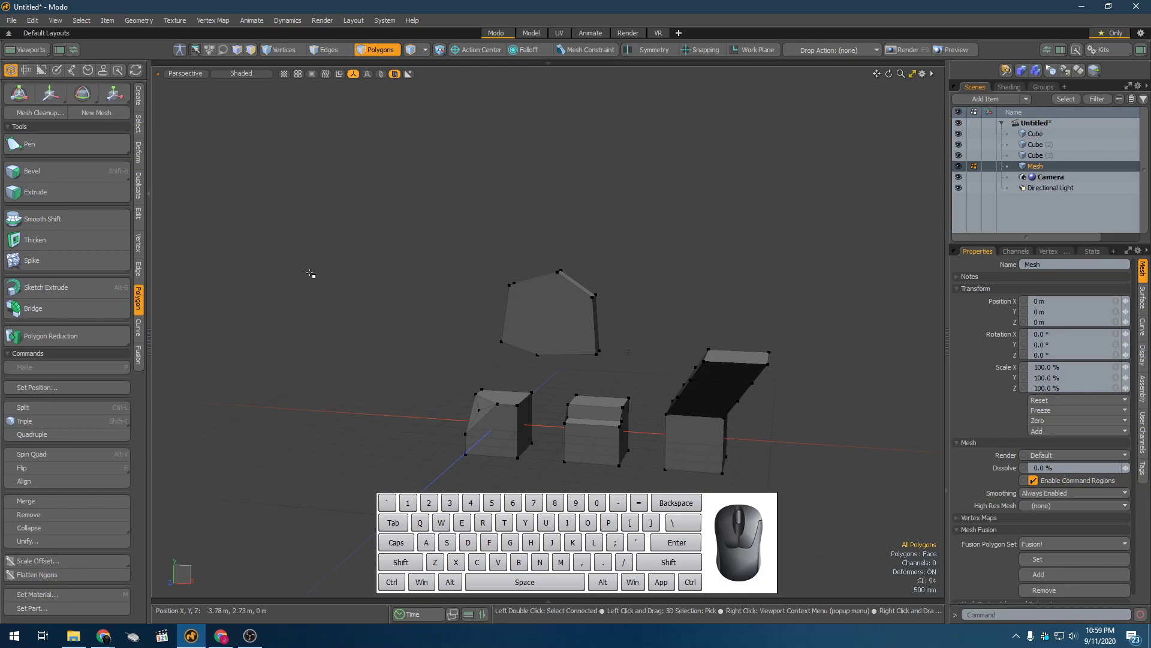
{"action": "left_click_drag", "start_coordinate": [385, 295], "coordinate": [461, 348], "text": "alt"}
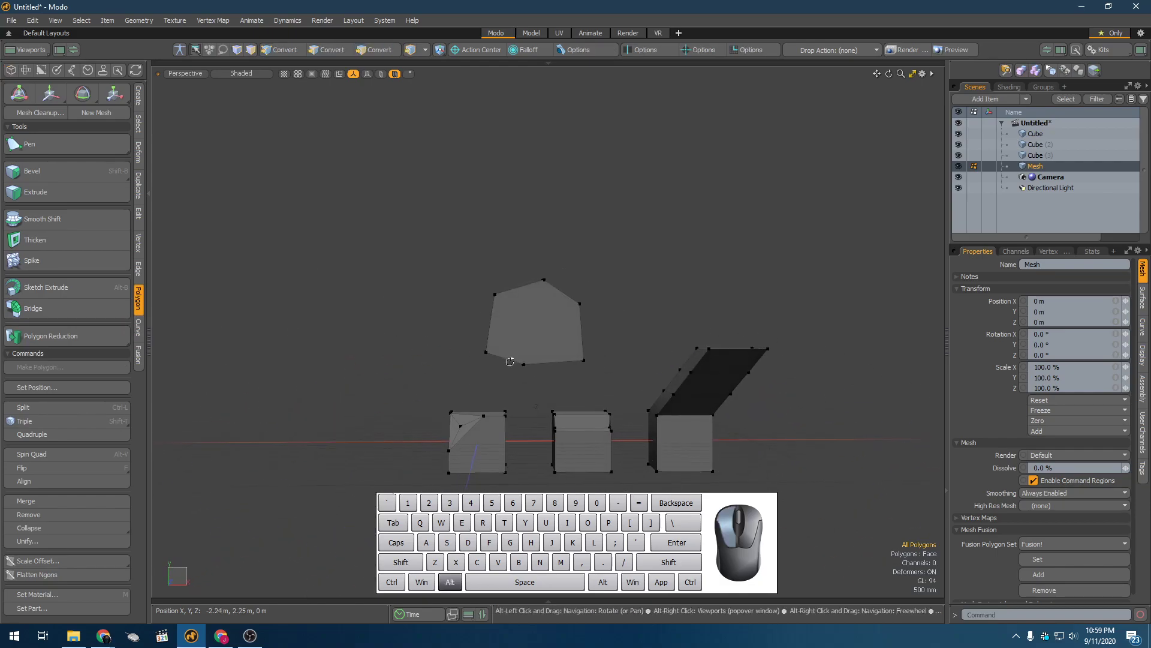
Select the pen-drawn Mesh item in item mode and delete it from the scene
{"action": "key", "text": "3"}
{"action": "left_click", "coordinate": [541, 342]}
{"action": "key", "text": "5"}
{"action": "left_click", "coordinate": [601, 327]}
{"action": "left_click", "coordinate": [553, 336]}
{"action": "key", "text": "Delete"}
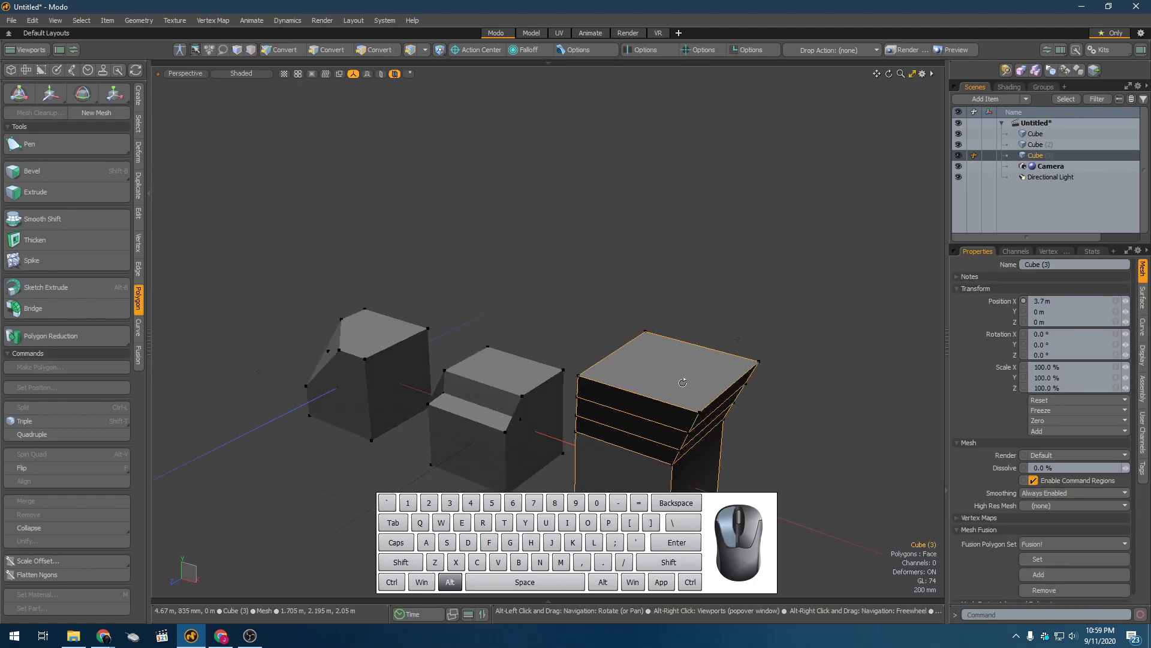
Subdivide the top polygon of the third cube with the Faceted method and undo the subdivision
{"action": "left_click_drag", "start_coordinate": [683, 382], "coordinate": [285, 354], "text": "alt"}
{"action": "left_click_drag", "start_coordinate": [674, 406], "coordinate": [210, 316], "text": "alt"}
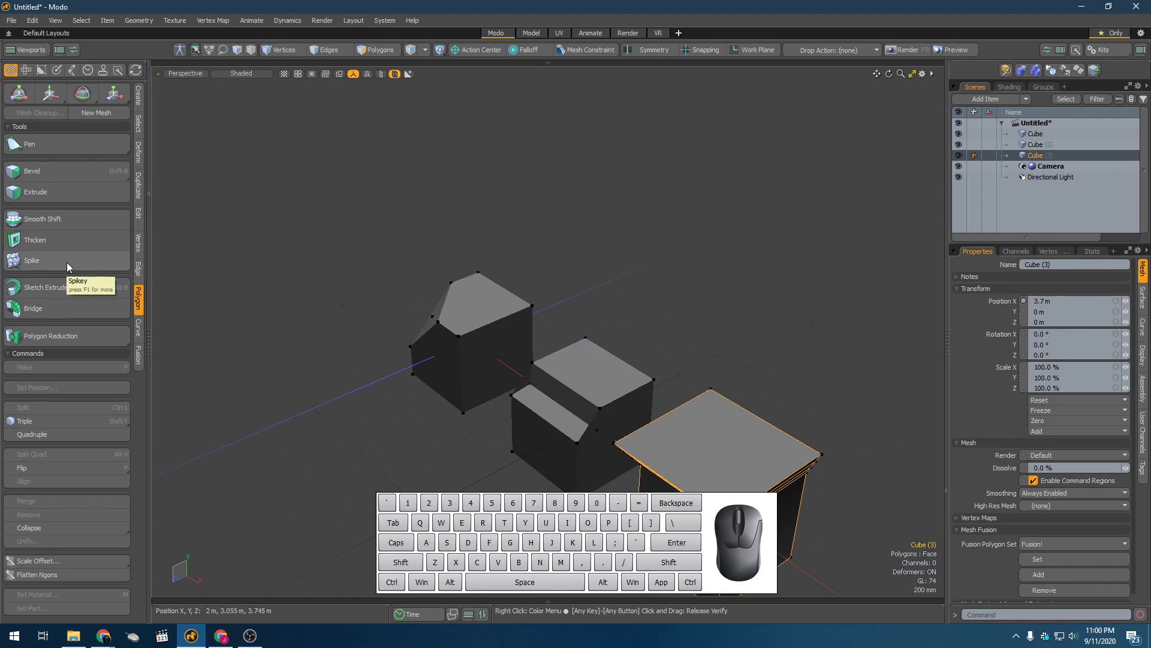
{"action": "left_click_drag", "start_coordinate": [378, 308], "coordinate": [754, 407], "text": "alt"}
{"action": "left_click", "coordinate": [780, 360]}
{"action": "left_click_drag", "start_coordinate": [779, 360], "coordinate": [666, 288], "text": "alt"}
{"action": "left_click_drag", "start_coordinate": [647, 226], "coordinate": [538, 293], "text": "alt+shift"}
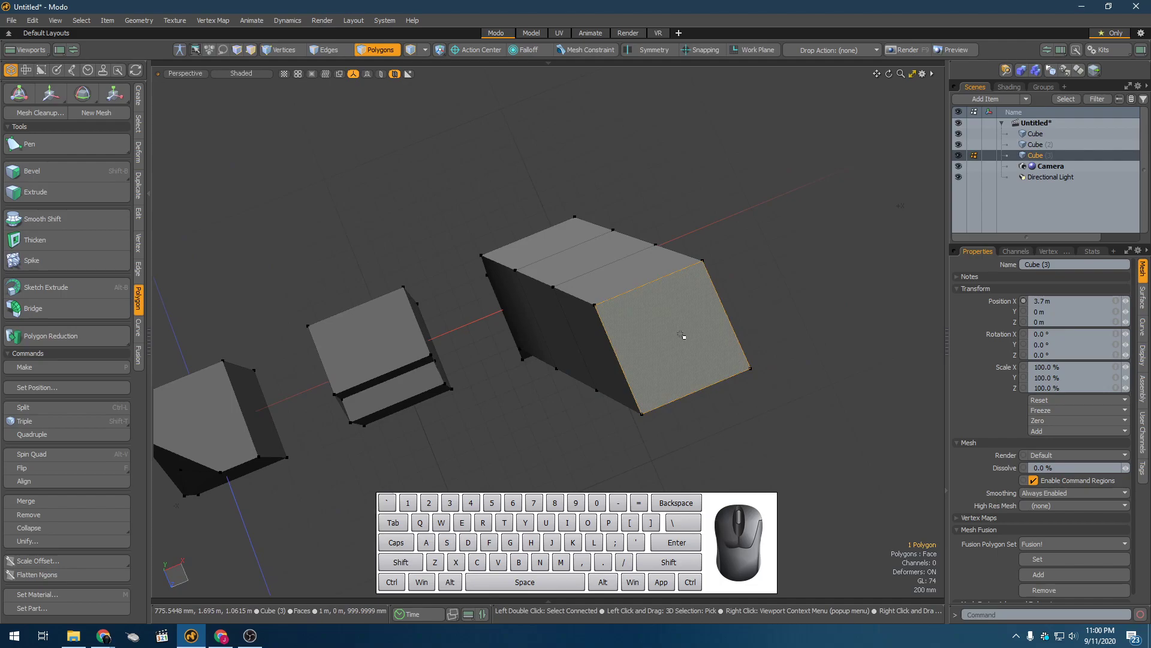
{"action": "key", "text": "shift"}
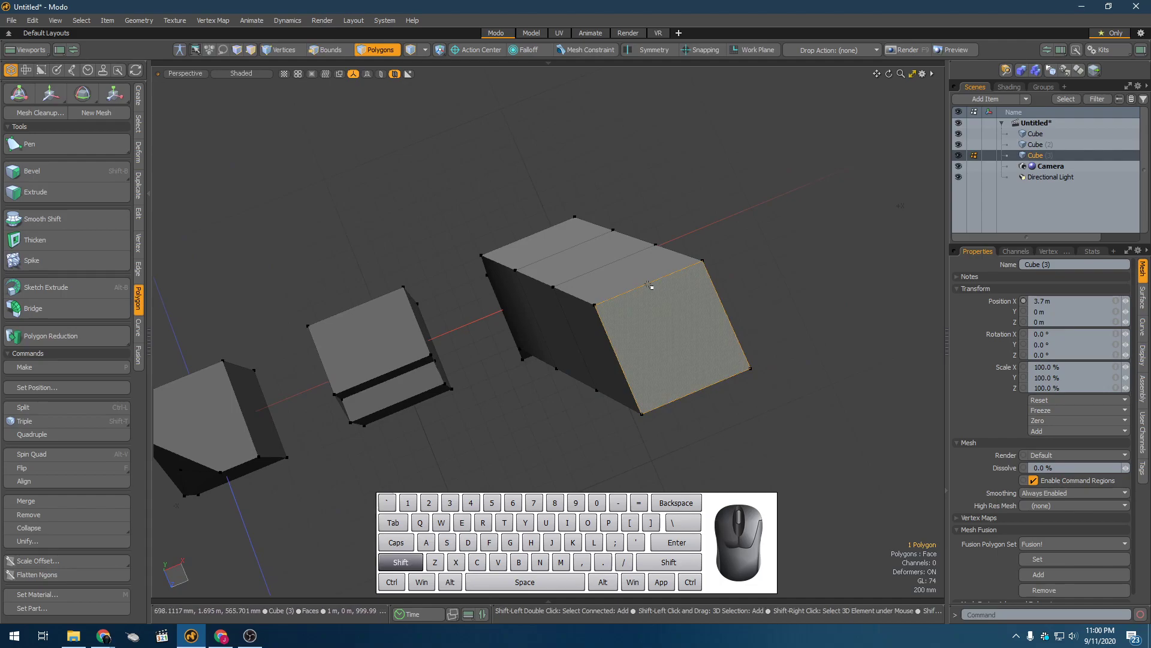
{"action": "key", "text": "shift+d"}
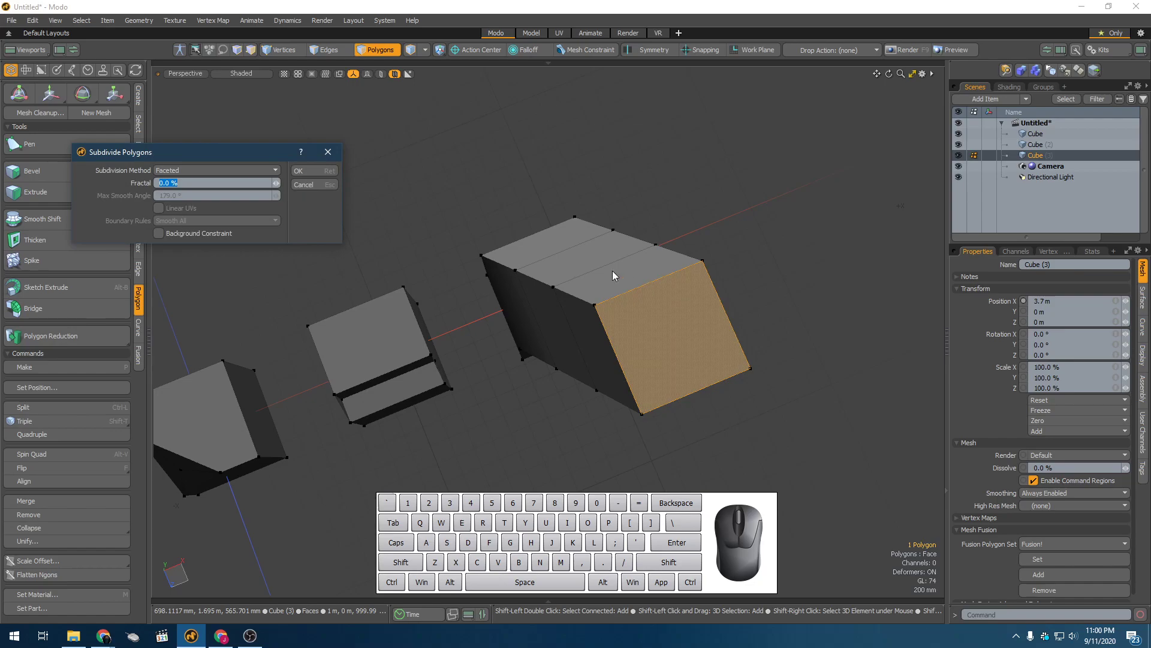
{"action": "left_click", "coordinate": [335, 170]}
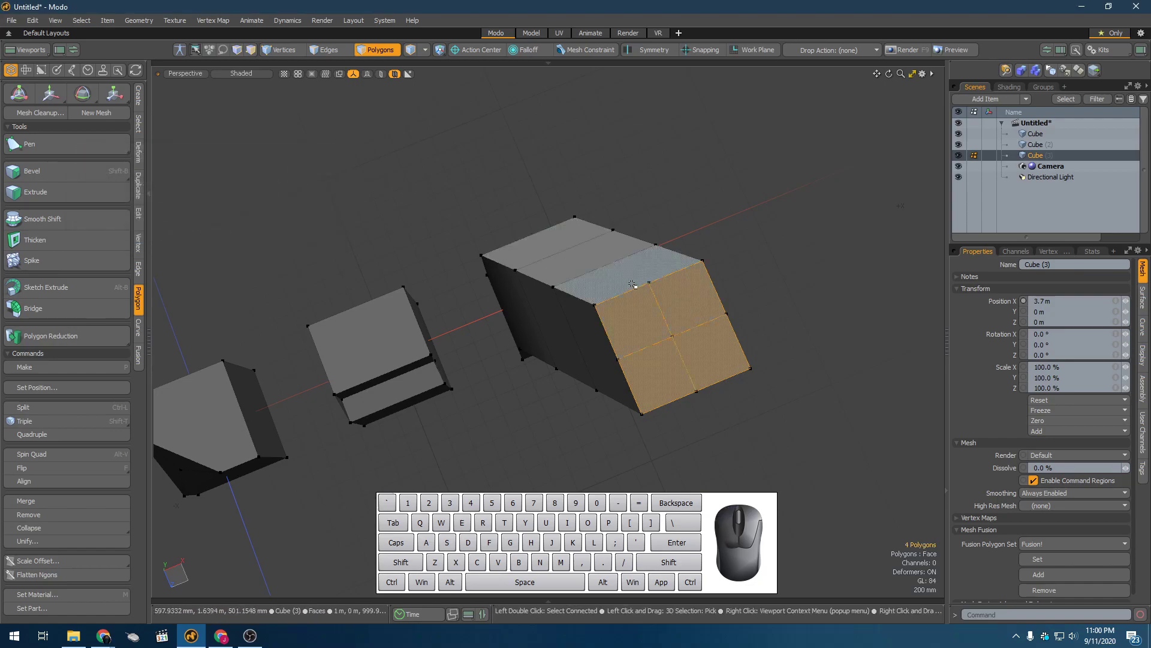
{"action": "key", "text": "ctrl+z"}
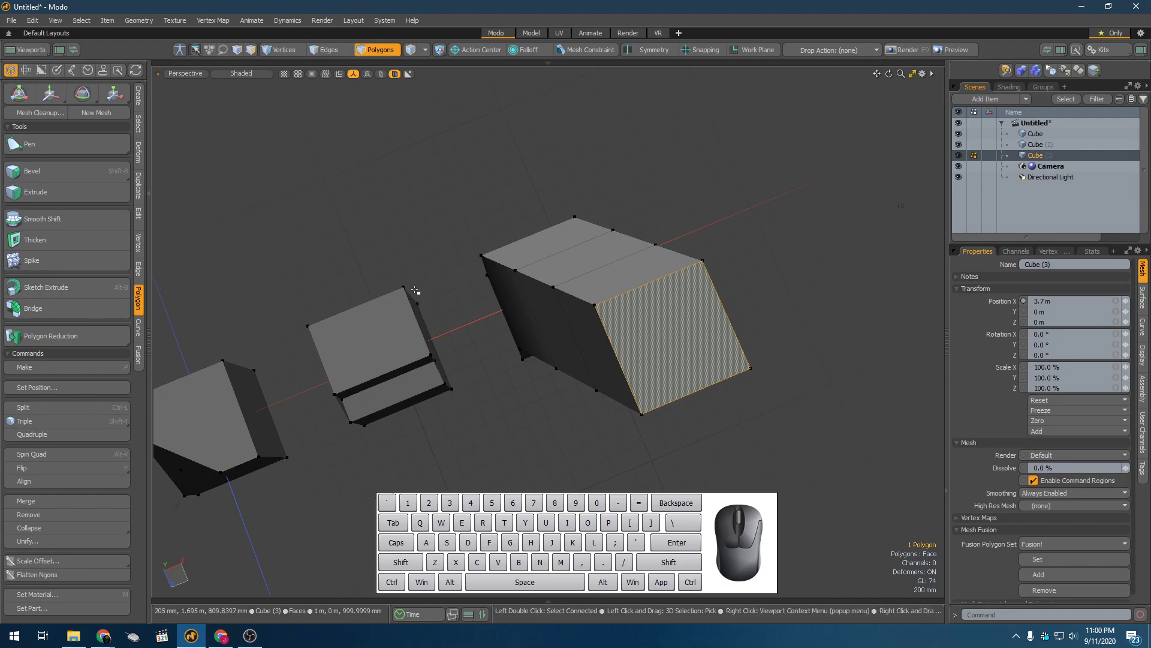
Spike the third cube's top polygon inward with a strength of about -0.3 and undo it
{"action": "left_click", "coordinate": [31, 260]}
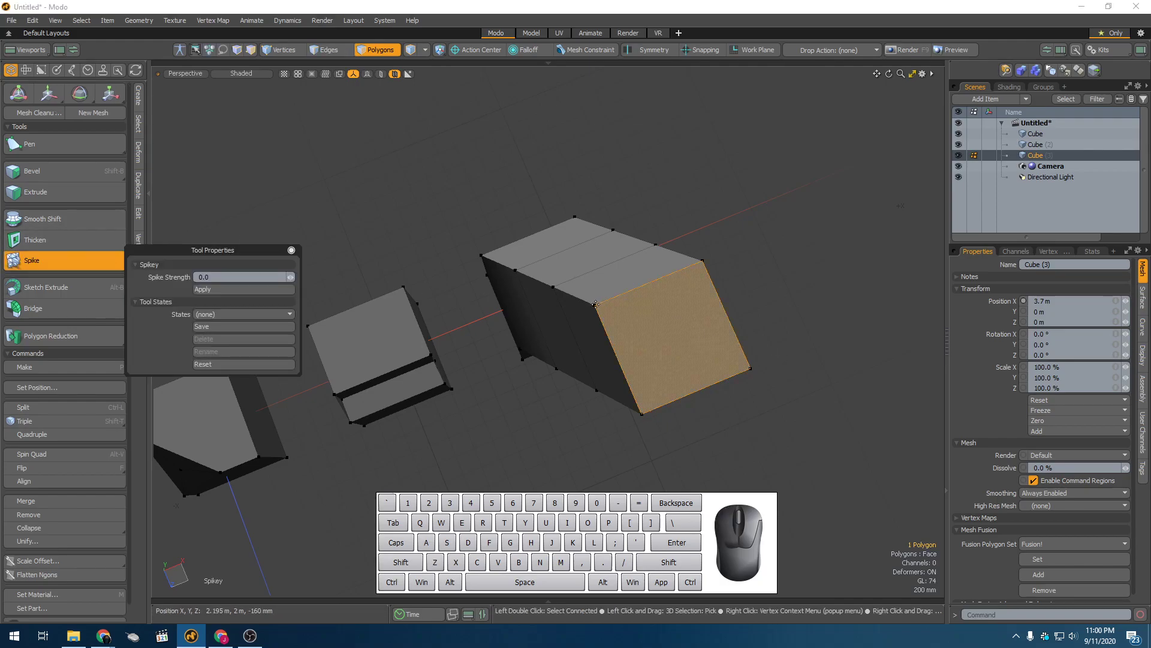
{"action": "left_click", "coordinate": [595, 305]}
{"action": "left_click_drag", "start_coordinate": [641, 414], "coordinate": [558, 262], "text": "alt"}
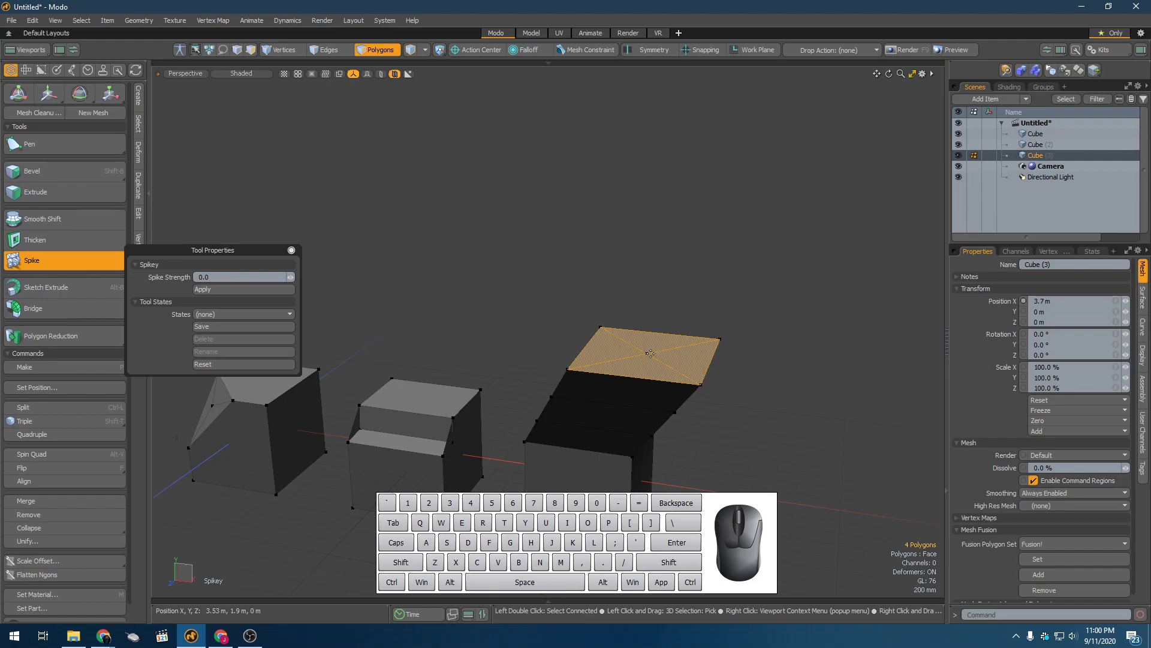
{"action": "left_click_drag", "start_coordinate": [651, 351], "coordinate": [595, 409]}
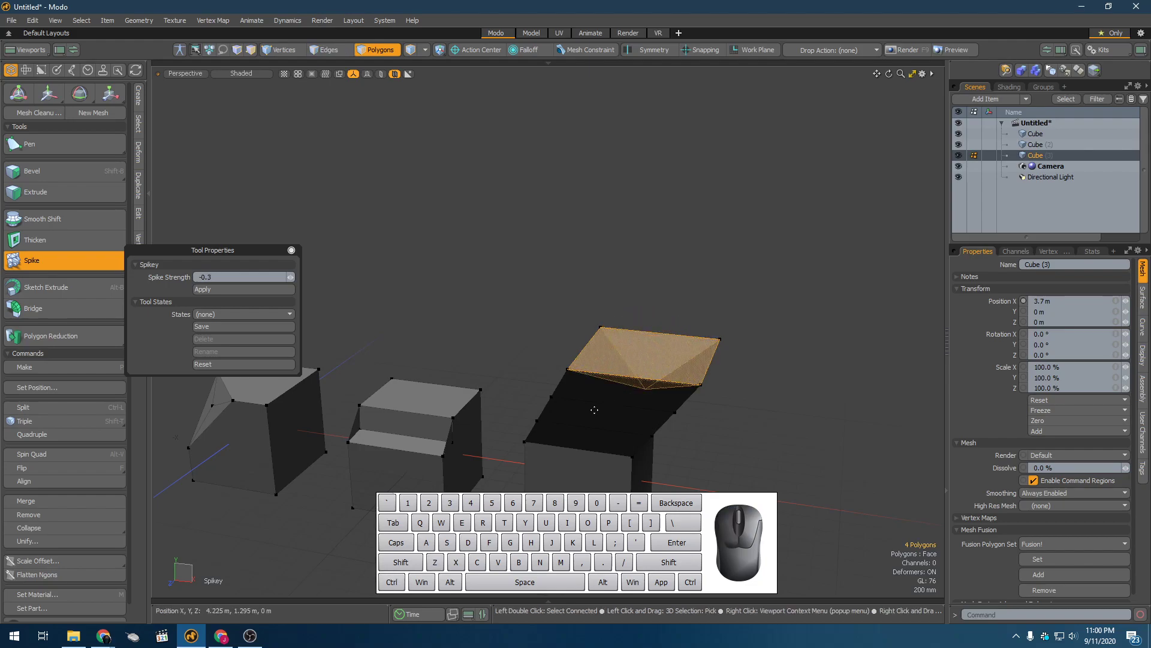
{"action": "key", "text": "ctrl+z"}
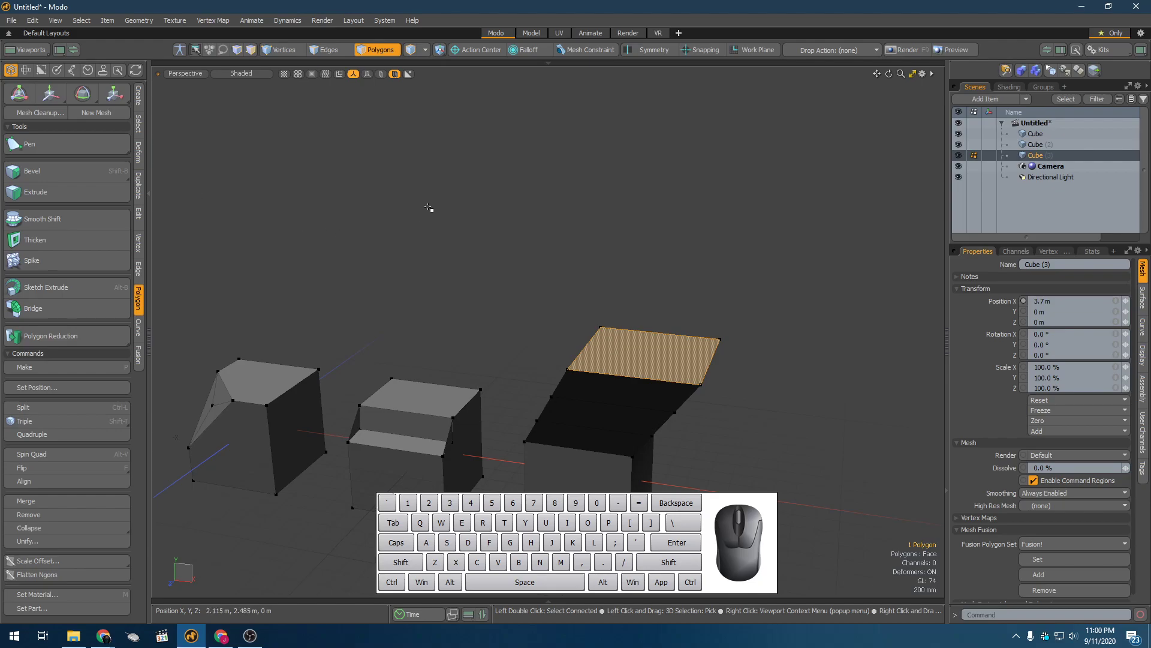
Add a unit sphere to the scene as a new mesh item
{"action": "key", "text": "F2"}
{"action": "left_click", "coordinate": [206, 101], "text": "shift"}
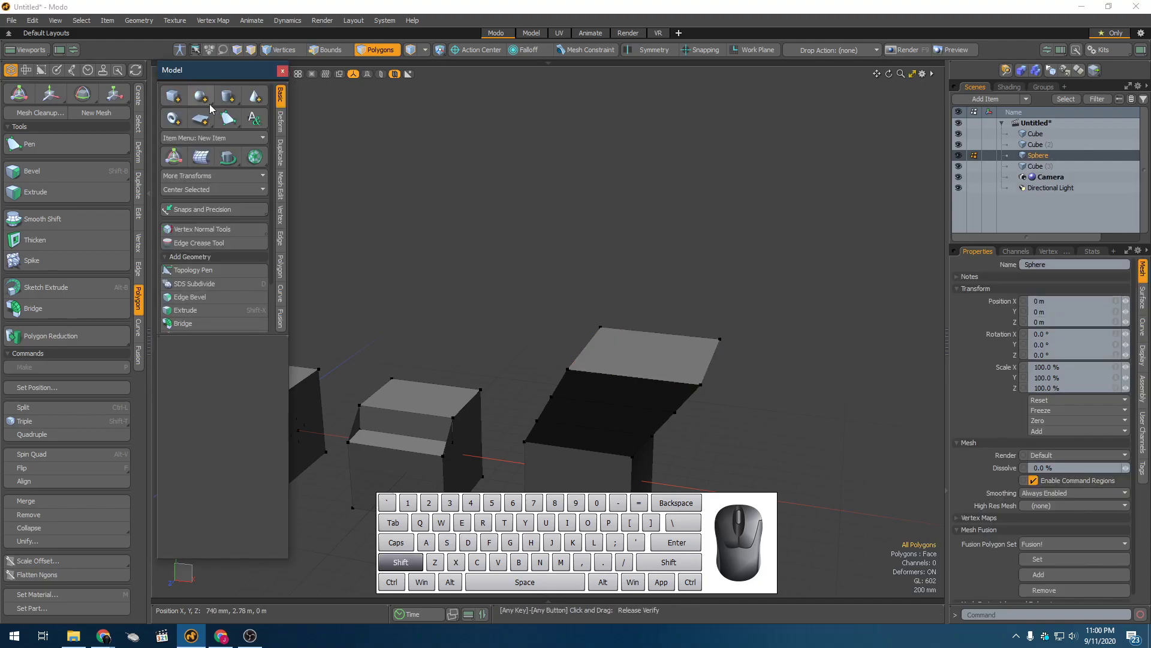
{"action": "left_click", "coordinate": [282, 71]}
Move the sphere up along Y to about 2.14 m above the cubes and finish the transform
{"action": "key", "text": "w"}
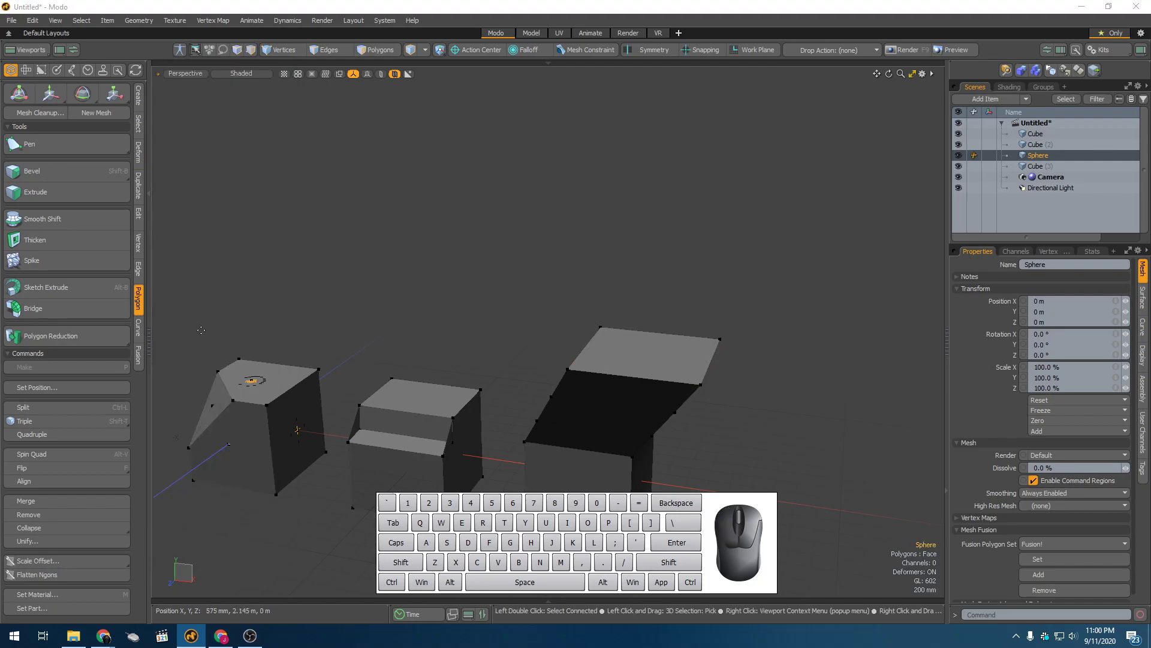
{"action": "left_click", "coordinate": [291, 250]}
{"action": "key", "text": "w"}
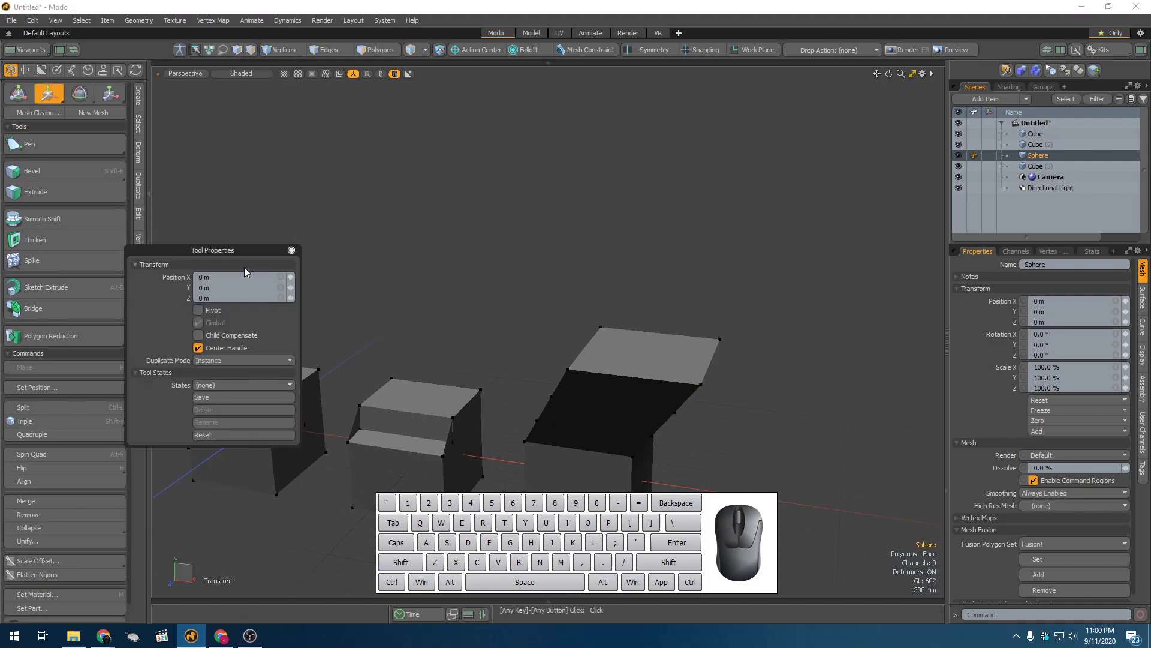
{"action": "left_click_drag", "start_coordinate": [243, 251], "coordinate": [107, 234]}
{"action": "left_click_drag", "start_coordinate": [249, 395], "coordinate": [233, 203]}
{"action": "key", "text": "shift+a"}
{"action": "left_click_drag", "start_coordinate": [474, 258], "coordinate": [388, 282], "text": "alt"}
{"action": "scroll", "coordinate": [387, 283], "scroll_direction": "down", "scroll_amount": 8}
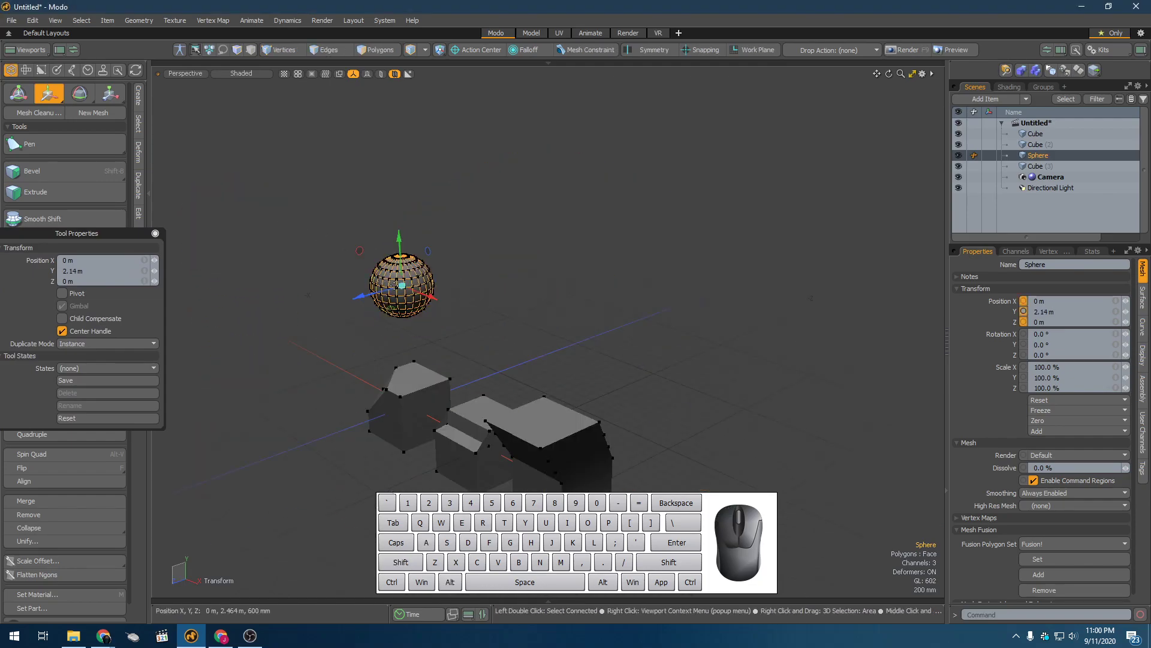
{"action": "scroll", "coordinate": [387, 284], "scroll_direction": "up", "scroll_amount": 9}
{"action": "key", "text": "q"}
Select two adjacent polygon loops around the upper middle of the sphere
{"action": "left_click", "coordinate": [430, 262]}
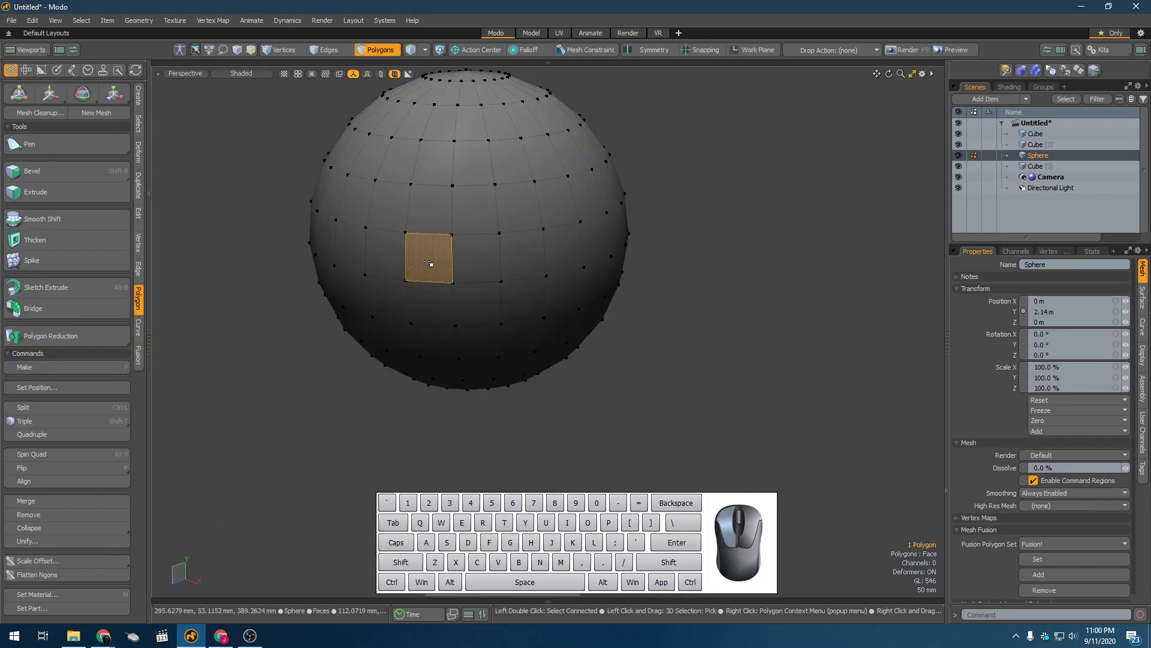
{"action": "left_click_drag", "start_coordinate": [428, 205], "coordinate": [440, 257], "text": "alt"}
{"action": "scroll", "coordinate": [457, 156], "scroll_direction": "down", "scroll_amount": 5}
{"action": "mouse_move", "coordinate": [443, 186]}
{"action": "left_mouse_down", "text": "alt"}
{"action": "mouse_move", "coordinate": [443, 164]}
{"action": "mouse_move", "coordinate": [455, 183]}
{"action": "left_mouse_up", "text": "alt"}
{"action": "left_click", "coordinate": [444, 191]}
{"action": "left_click", "coordinate": [440, 165]}
{"action": "key", "text": "l"}
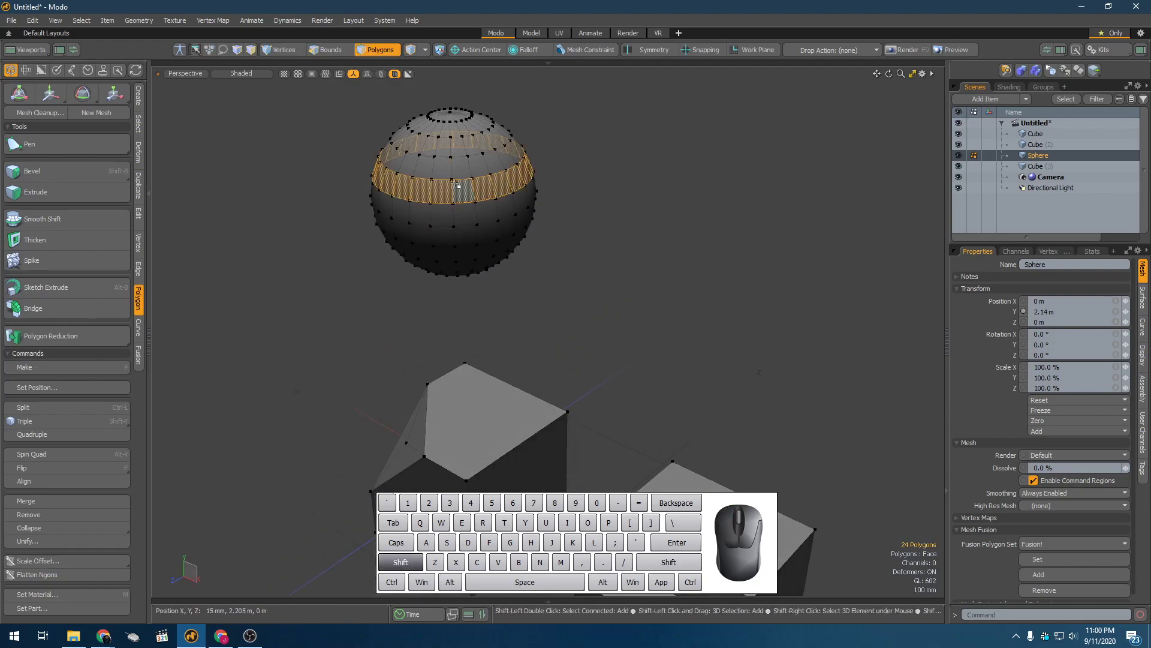
{"action": "key", "text": "l"}
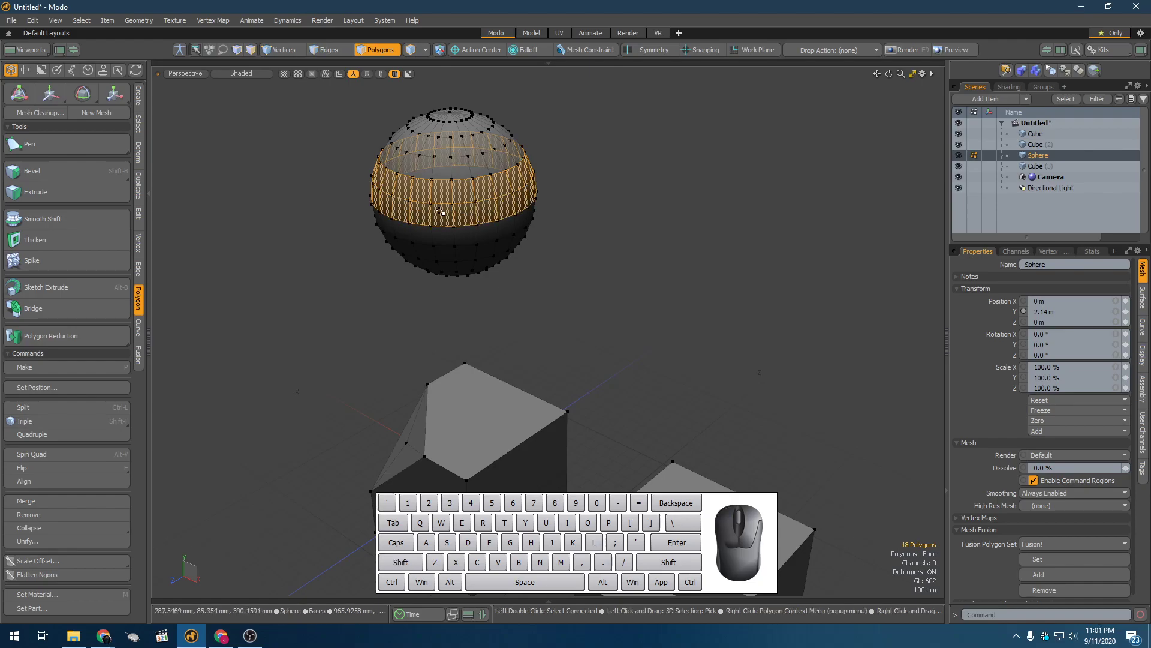
Extend the sphere's polygon selection band by band until 192 polygons are selected, leaving out only the bands around both poles
{"action": "left_click", "coordinate": [451, 240], "text": "shift"}
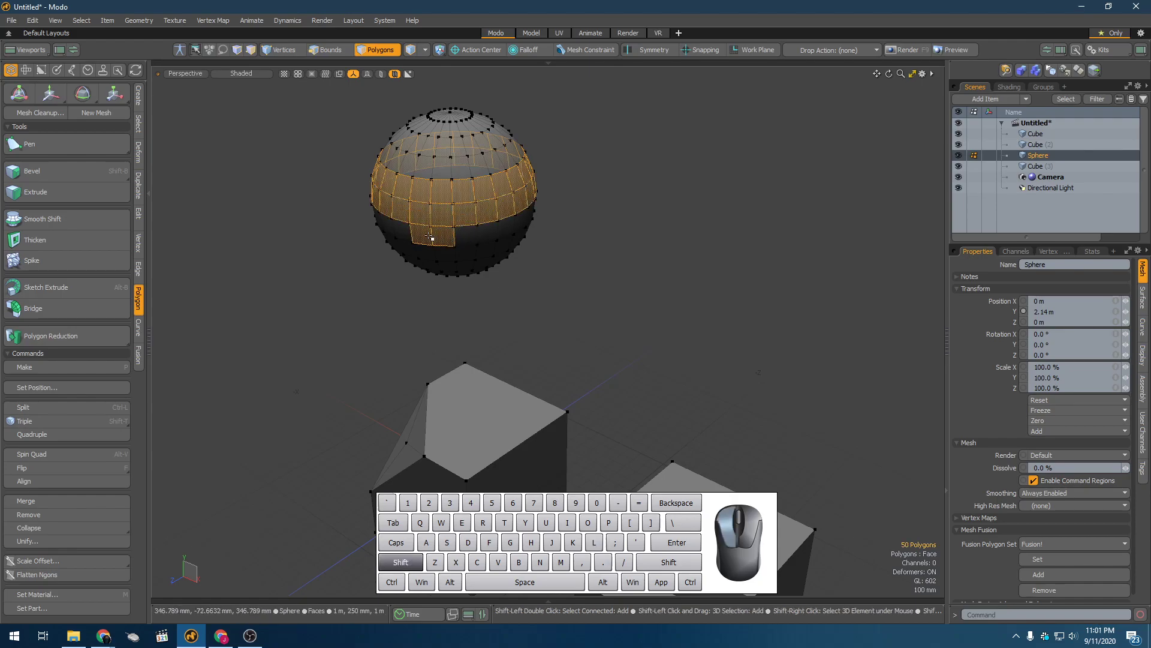
{"action": "key", "text": "l"}
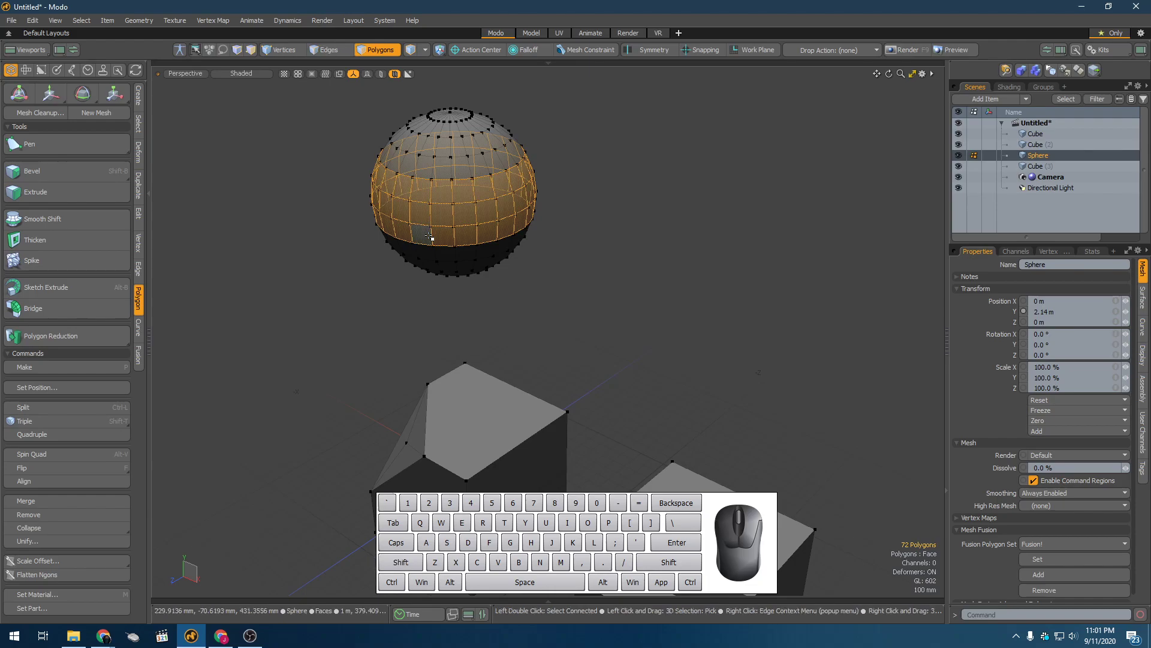
{"action": "left_click_drag", "start_coordinate": [391, 236], "coordinate": [399, 185], "text": "alt"}
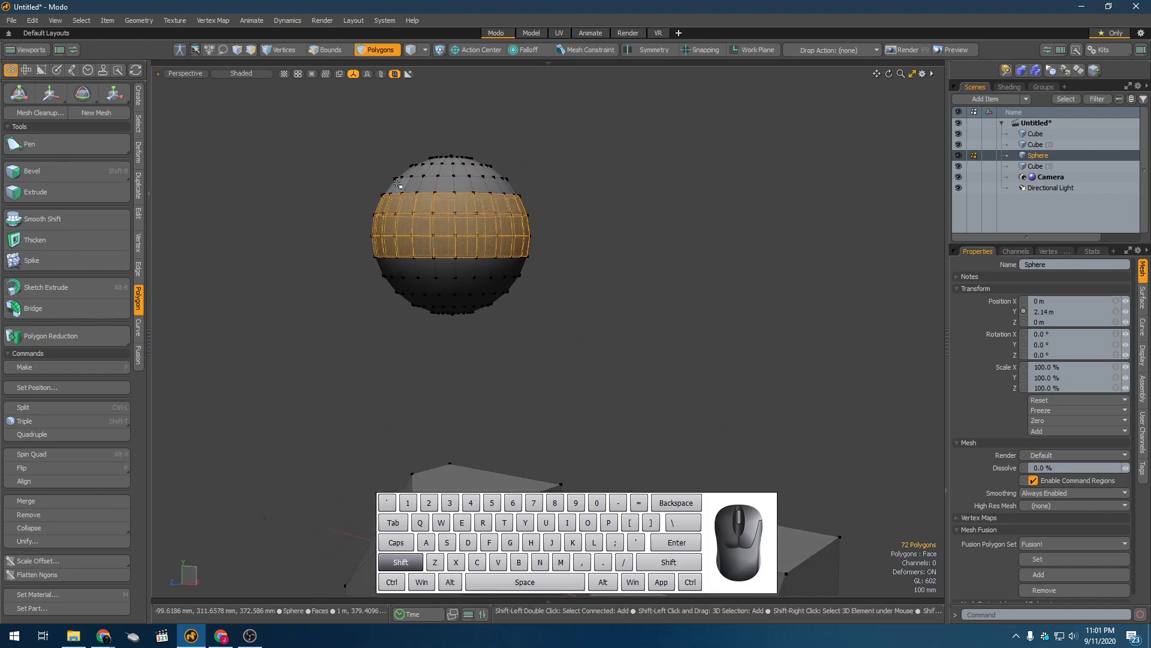
{"action": "key", "text": "shift+Up"}
{"action": "key", "text": "shift+Up"}
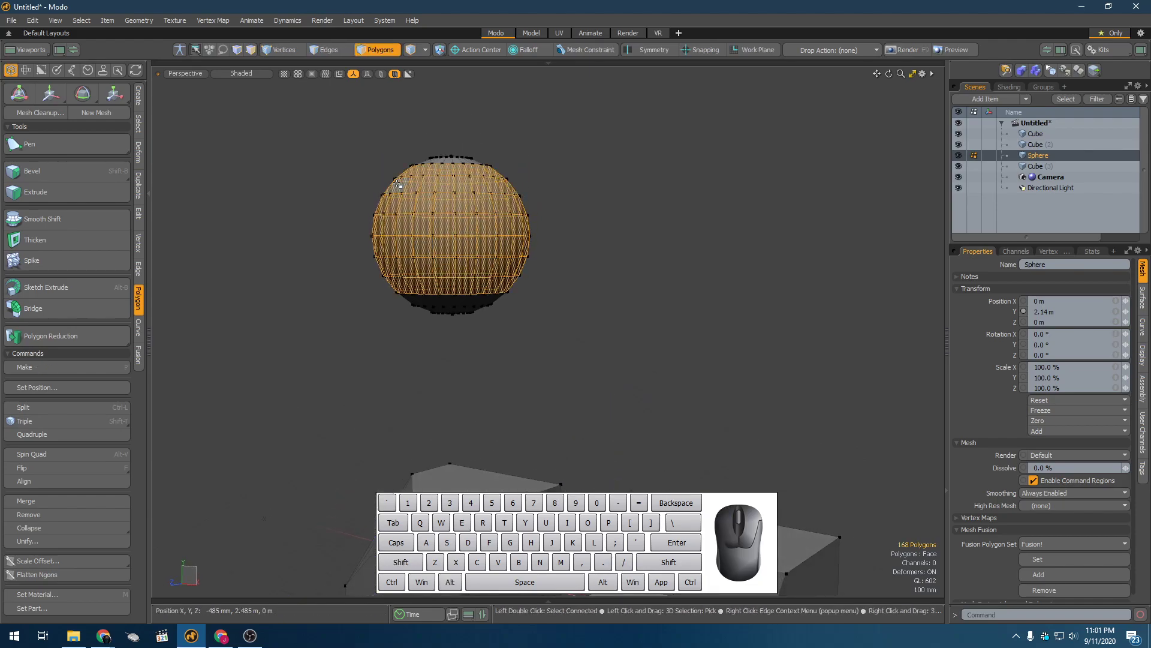
{"action": "left_click_drag", "start_coordinate": [399, 186], "coordinate": [444, 306], "text": "alt"}
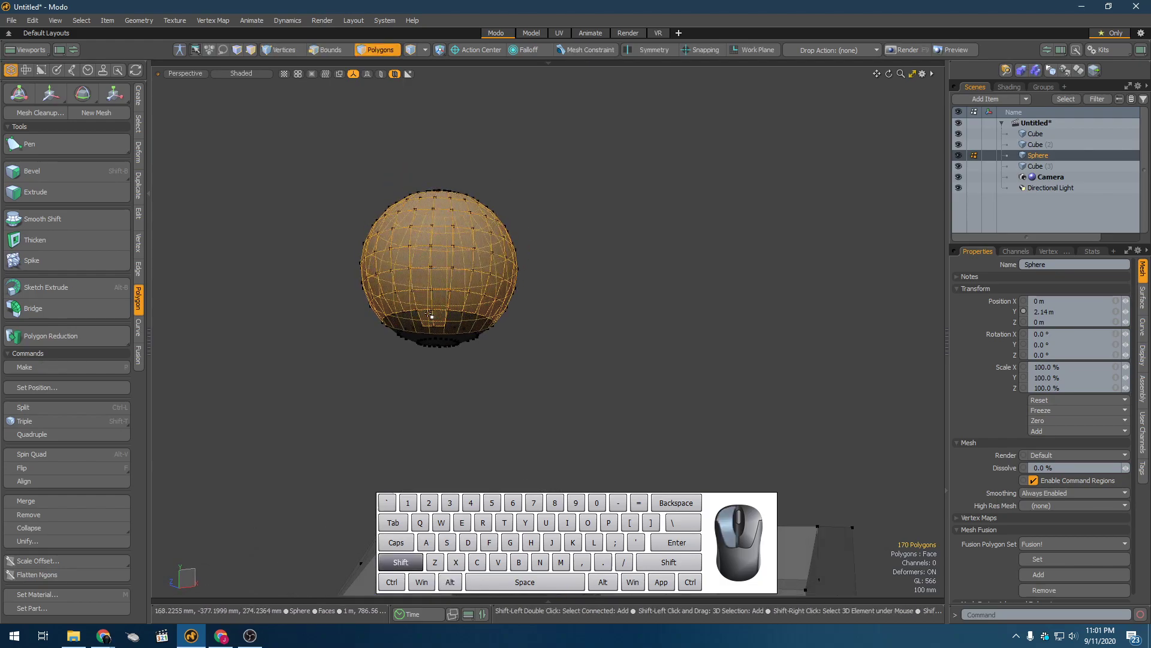
{"action": "key", "text": "l"}
Spike the sphere's selected polygons outward so that each one forms a pointed pyramid
{"action": "left_click_drag", "start_coordinate": [431, 314], "coordinate": [437, 269], "text": "alt"}
{"action": "key", "text": "shift+a"}
{"action": "mouse_move", "coordinate": [433, 197]}
{"action": "left_mouse_down", "text": "alt"}
{"action": "mouse_move", "coordinate": [427, 172]}
{"action": "mouse_move", "coordinate": [419, 182]}
{"action": "left_mouse_up", "text": "alt"}
{"action": "left_click", "coordinate": [41, 261]}
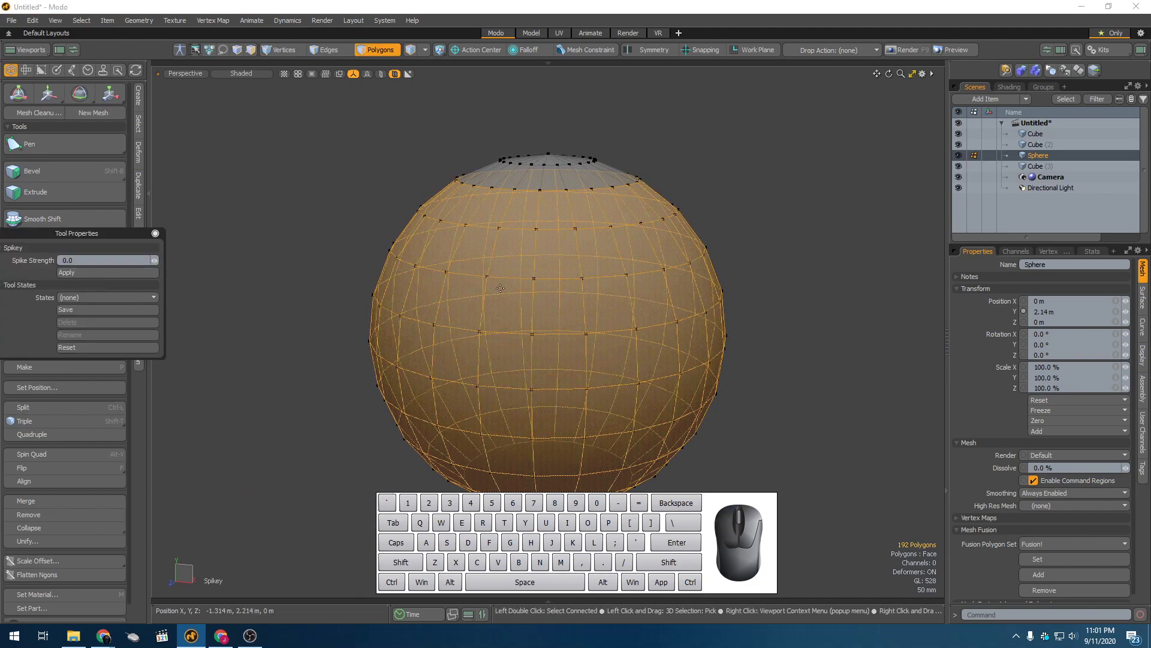
{"action": "left_click_drag", "start_coordinate": [484, 343], "coordinate": [358, 347], "text": "alt"}
{"action": "key", "text": "space"}
{"action": "left_click_drag", "start_coordinate": [624, 270], "coordinate": [588, 330], "text": "alt"}
{"action": "key", "text": "space"}
{"action": "scroll", "coordinate": [724, 348], "scroll_direction": "down", "scroll_amount": 3}
{"action": "scroll", "coordinate": [588, 329], "scroll_direction": "down", "scroll_amount": 3}
Add a unit cylinder at the origin as a new item
{"action": "key", "text": "2"}
{"action": "key", "text": "5"}
{"action": "key", "text": "F2"}
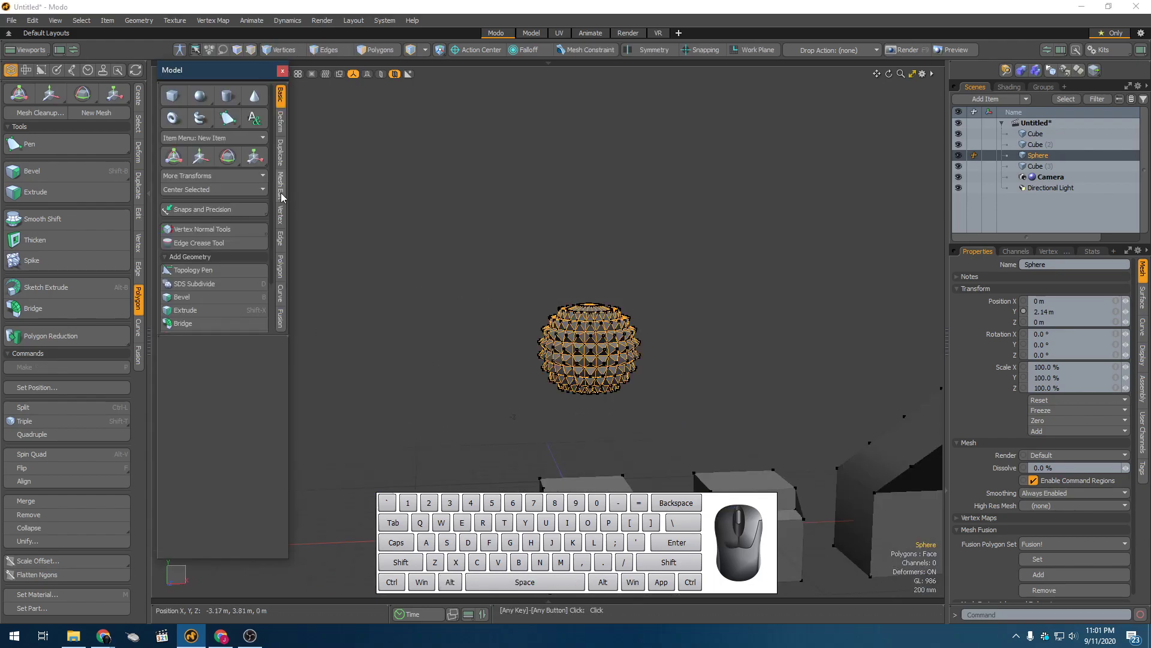
{"action": "left_click", "coordinate": [228, 97]}
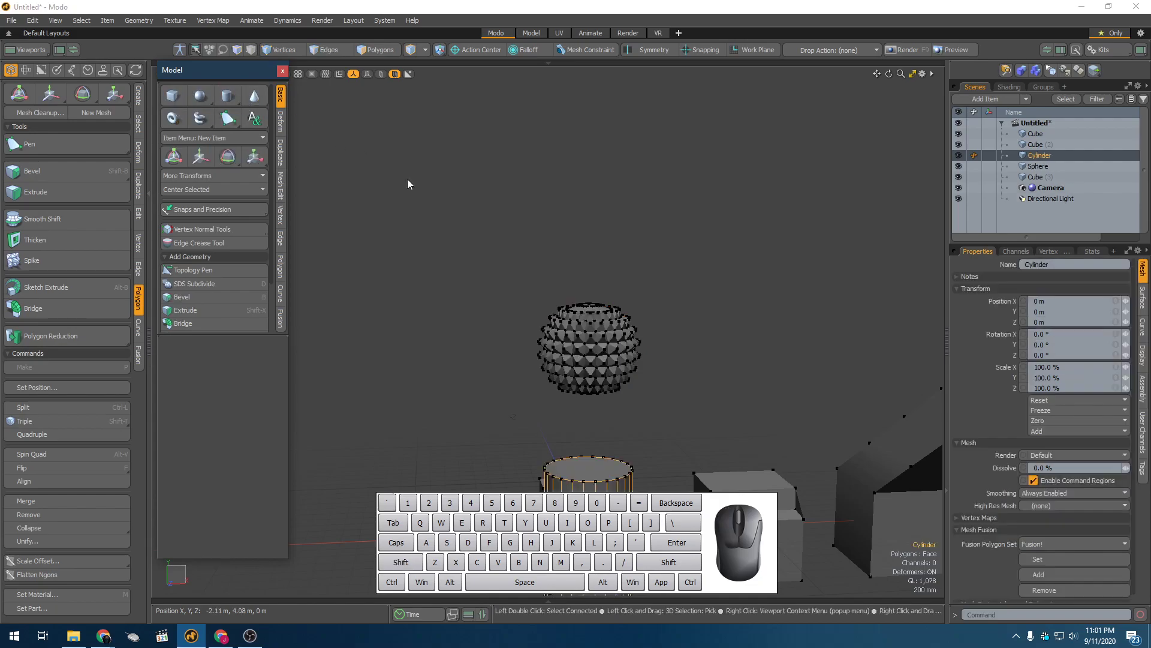
Split the cylinder's flat top face into a triangle fan with the Spike tool
{"action": "key", "text": "3"}
{"action": "left_click", "coordinate": [599, 465]}
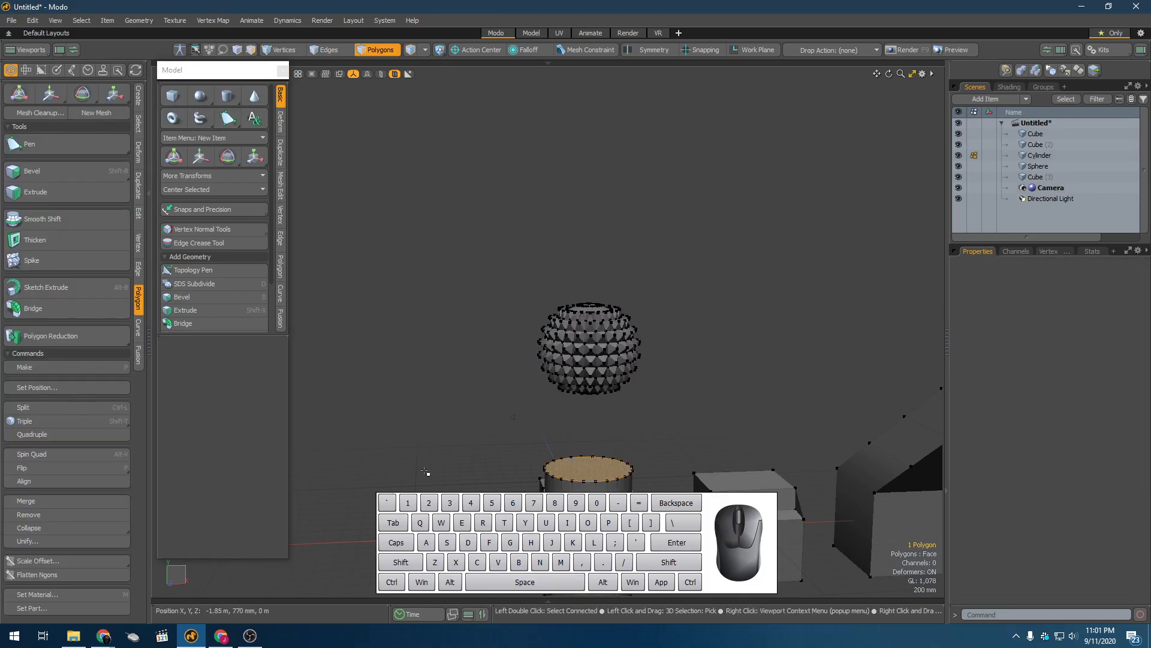
{"action": "left_click", "coordinate": [22, 262]}
{"action": "left_click_drag", "start_coordinate": [528, 318], "coordinate": [498, 333], "text": "alt"}
{"action": "scroll", "coordinate": [498, 333], "scroll_direction": "up", "scroll_amount": 6}
Select the center vertex of the cylinder's top, followed by all 24 triangular polygons around it
{"action": "key", "text": "1"}
{"action": "left_click", "coordinate": [580, 321]}
{"action": "key", "text": "3"}
{"action": "mouse_move", "coordinate": [557, 402]}
{"action": "left_mouse_down"}
{"action": "mouse_move", "coordinate": [594, 390]}
{"action": "mouse_move", "coordinate": [586, 270]}
{"action": "mouse_move", "coordinate": [624, 393]}
{"action": "left_mouse_up"}
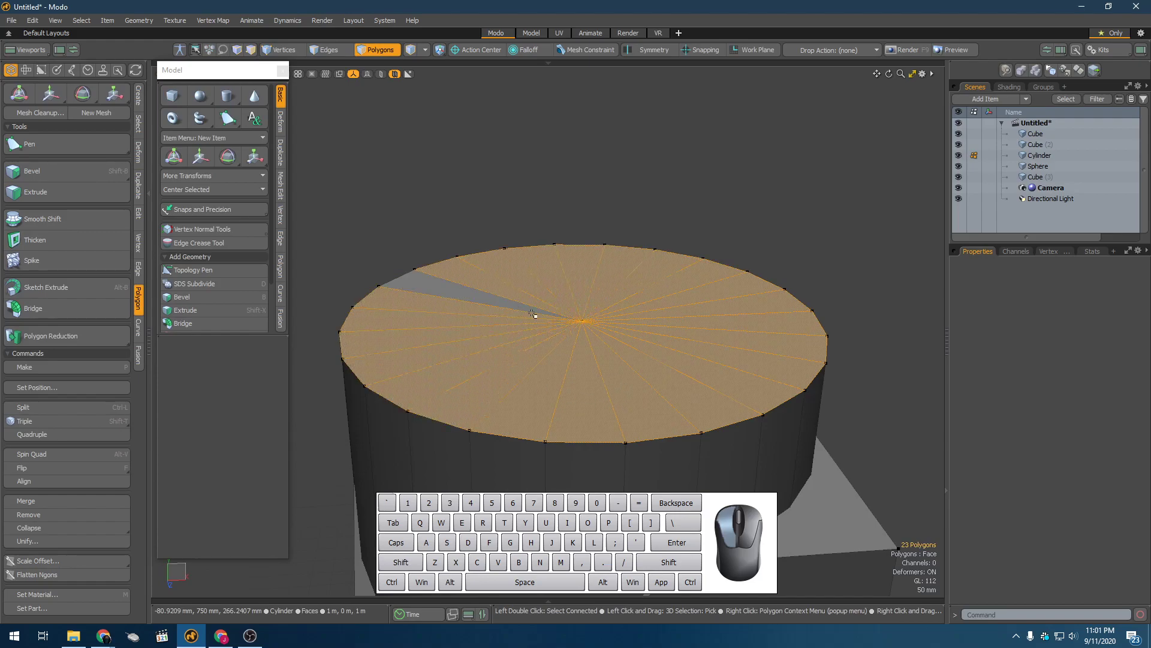
{"action": "left_click_drag", "start_coordinate": [533, 319], "coordinate": [557, 287]}
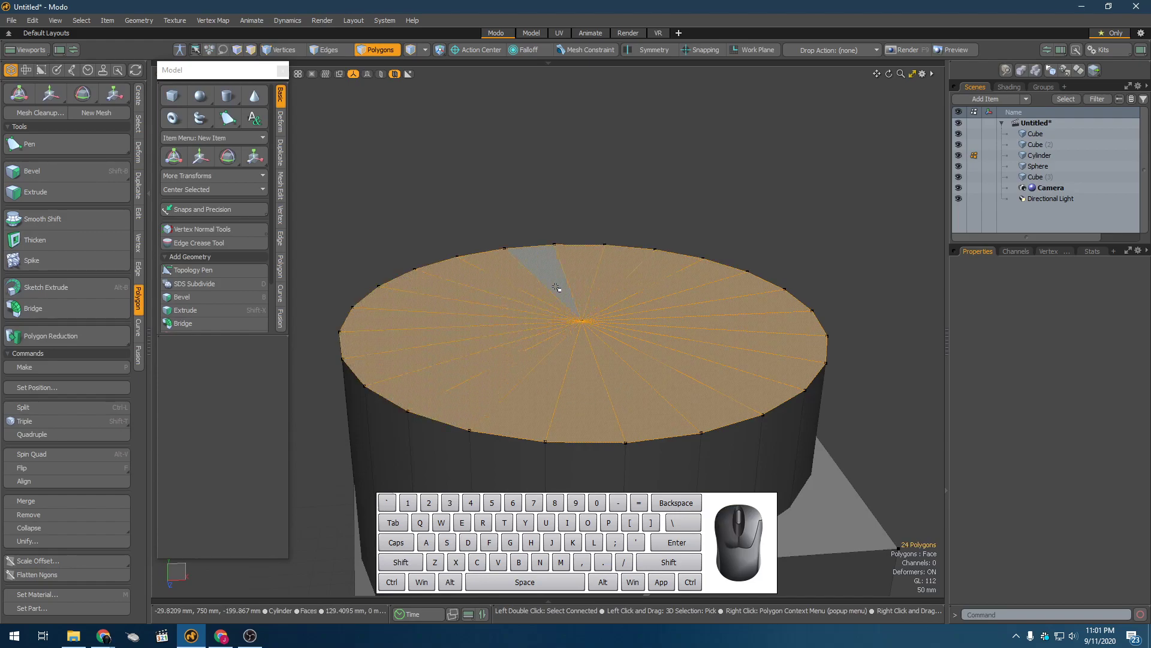
{"action": "key", "text": "ctrl+z"}
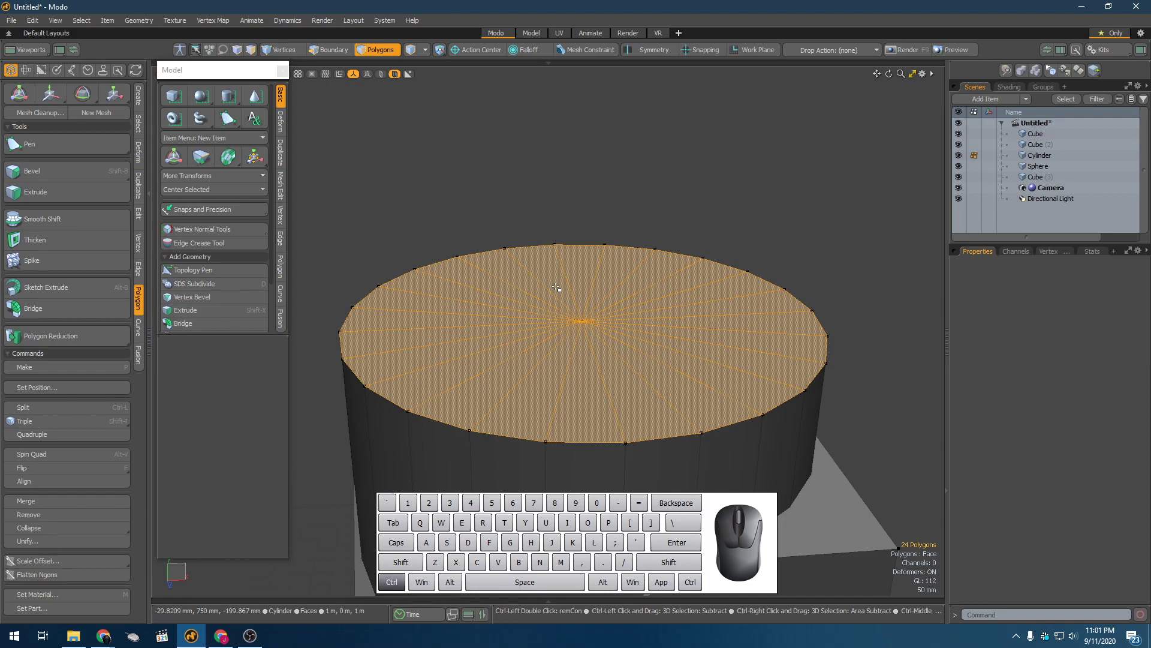
Delete the cylinder and the spiked sphere items from the scene
{"action": "key", "text": "1"}
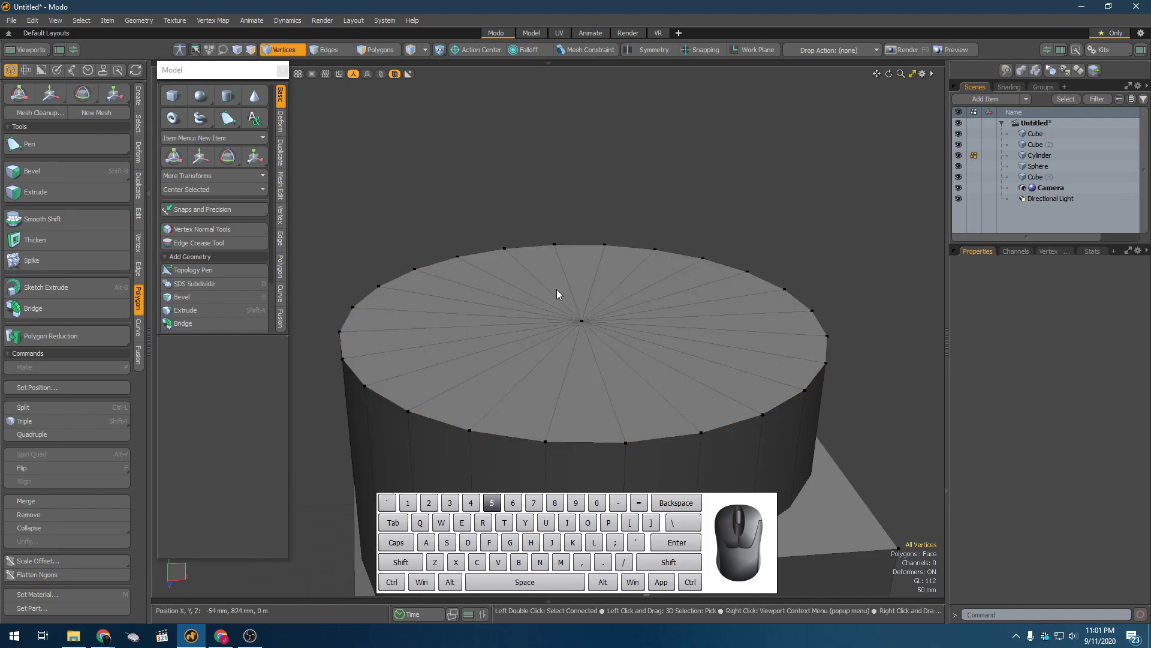
{"action": "key", "text": "5"}
{"action": "scroll", "coordinate": [557, 289], "scroll_direction": "down", "scroll_amount": 5}
{"action": "left_click", "coordinate": [561, 303]}
{"action": "key", "text": "Delete"}
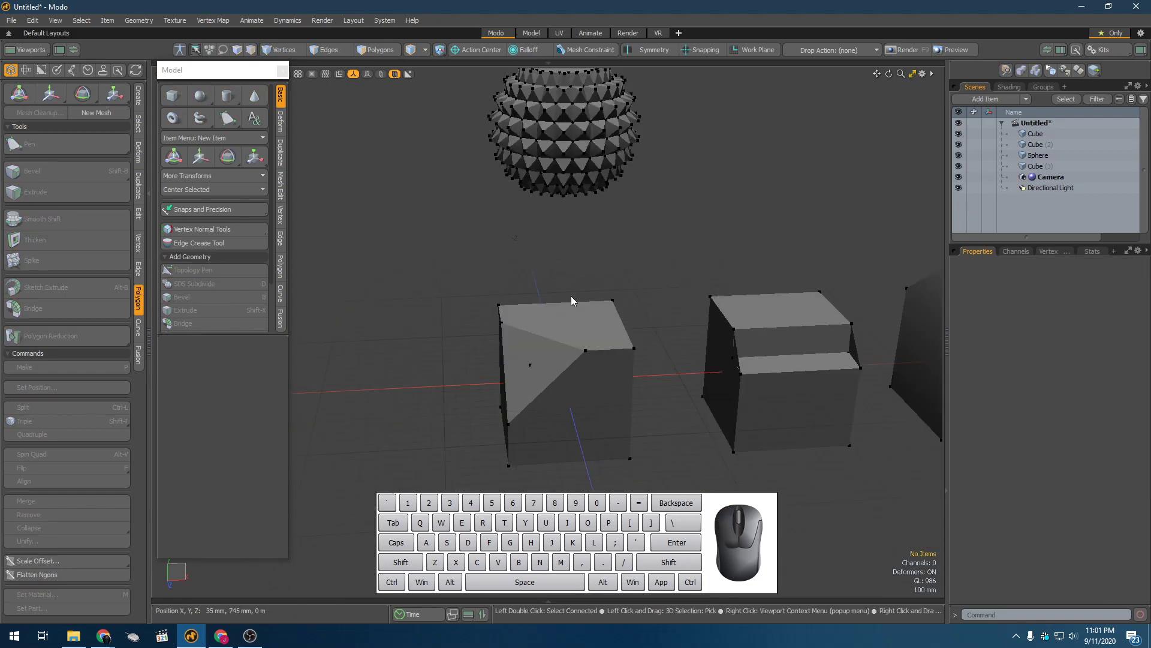
{"action": "left_click", "coordinate": [588, 177]}
{"action": "key", "text": "Delete"}
{"action": "scroll", "coordinate": [621, 215], "scroll_direction": "down", "scroll_amount": 3}
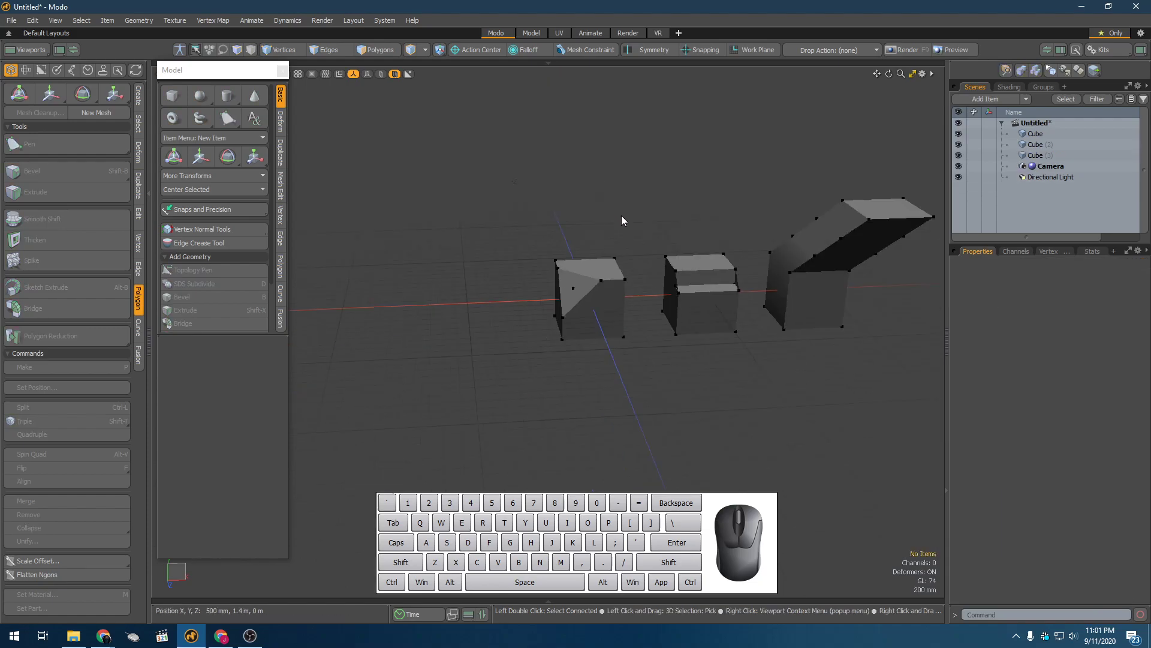
Close the scene containing the three cubes without saving the changes
{"action": "left_click", "coordinate": [796, 263]}
{"action": "left_click_drag", "start_coordinate": [750, 249], "coordinate": [707, 282], "text": "alt+shift"}
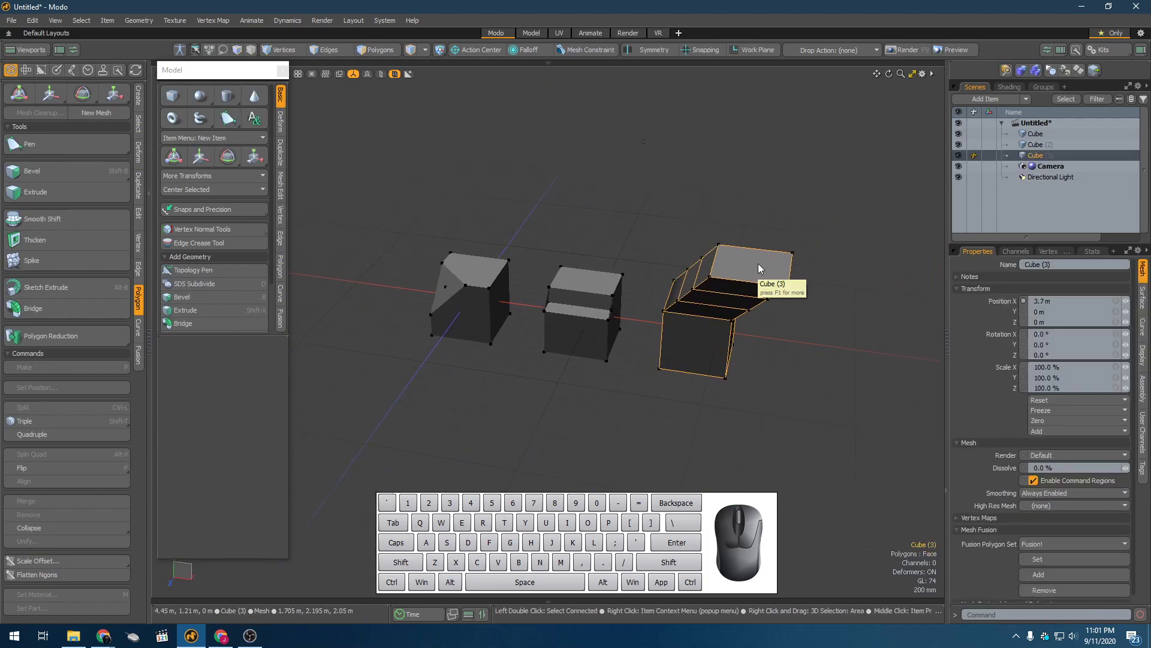
{"action": "key", "text": "ctrl+w"}
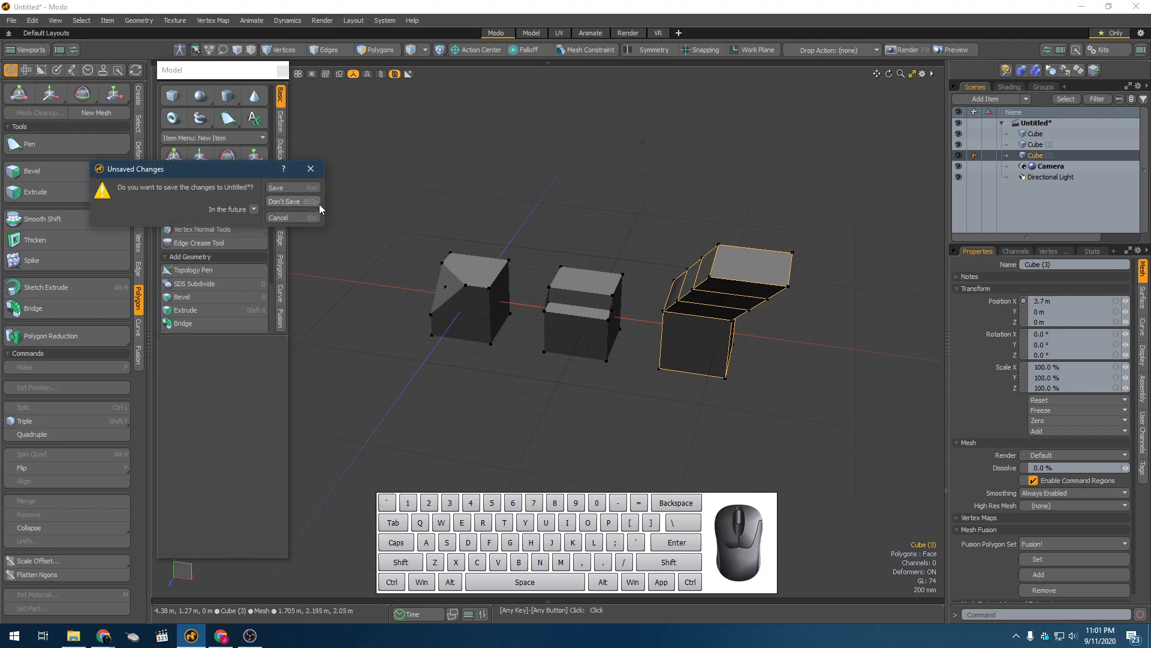
{"action": "left_click", "coordinate": [308, 201]}
Add a unit cube and place two duplicates of it along the X axis, the farthest at about 4.31 m
{"action": "left_click", "coordinate": [181, 99]}
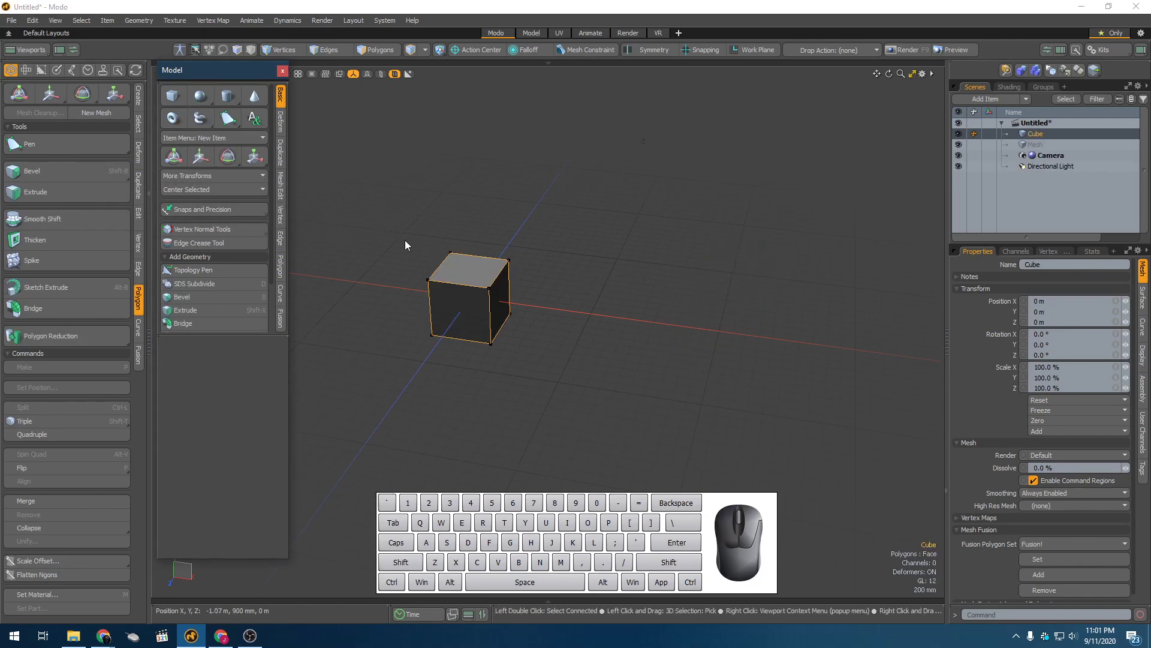
{"action": "key", "text": "ctrl+d"}
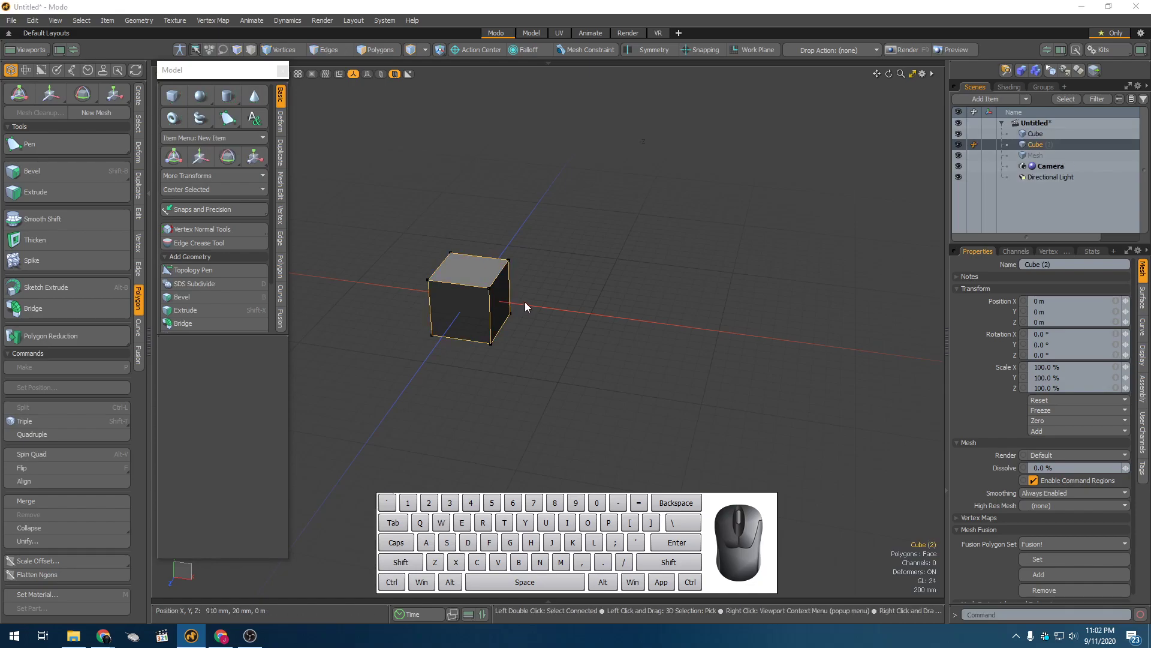
{"action": "key", "text": "w"}
{"action": "left_click_drag", "start_coordinate": [520, 304], "coordinate": [757, 334]}
{"action": "key", "text": "ctrl+d"}
{"action": "key", "text": "w"}
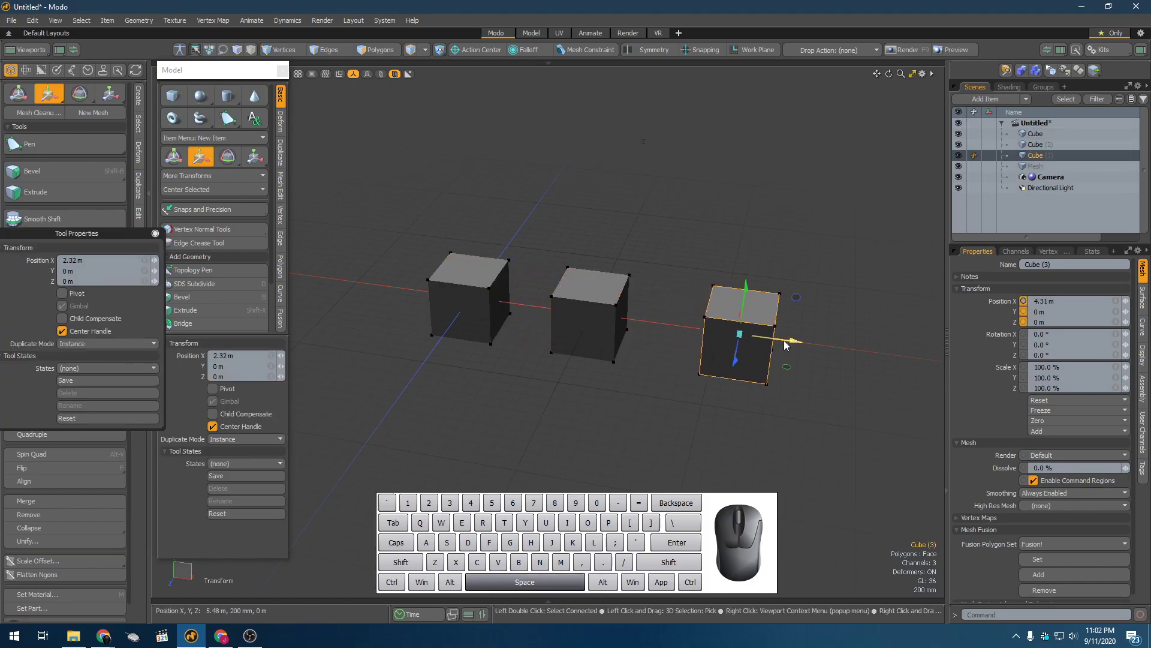
{"action": "key", "text": "space"}
Bring up the vertex tools and select the upper front corner vertex on the original cube's outer, negative X side
{"action": "left_click", "coordinate": [501, 300]}
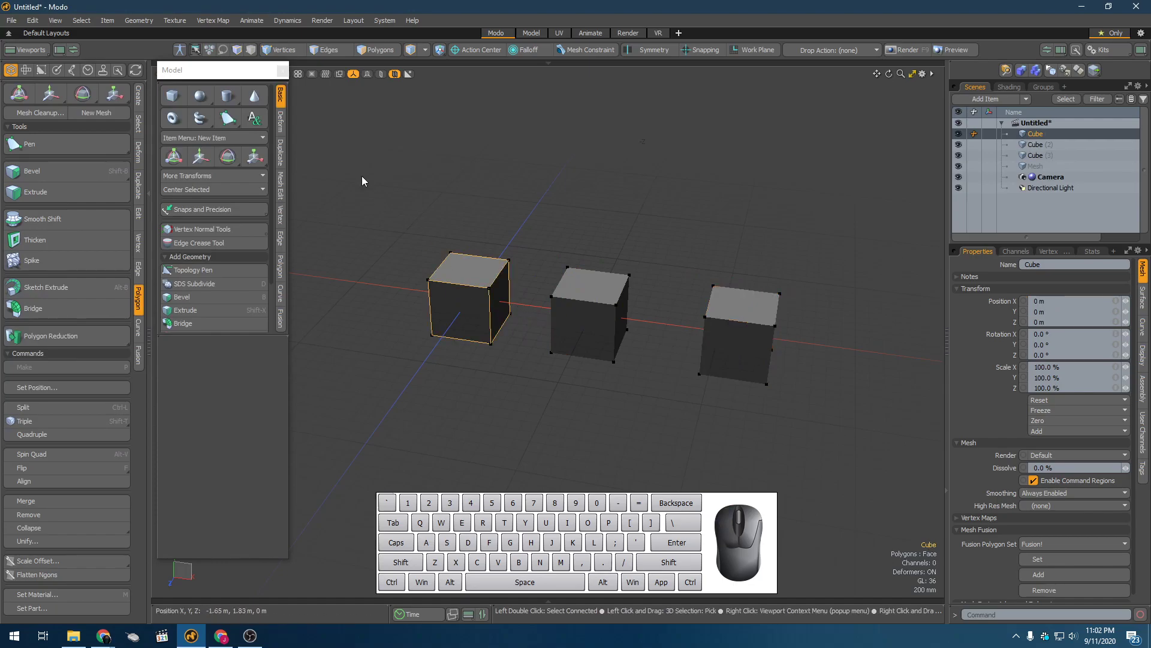
{"action": "left_click", "coordinate": [287, 74]}
{"action": "left_click_drag", "start_coordinate": [301, 243], "coordinate": [252, 268], "text": "alt"}
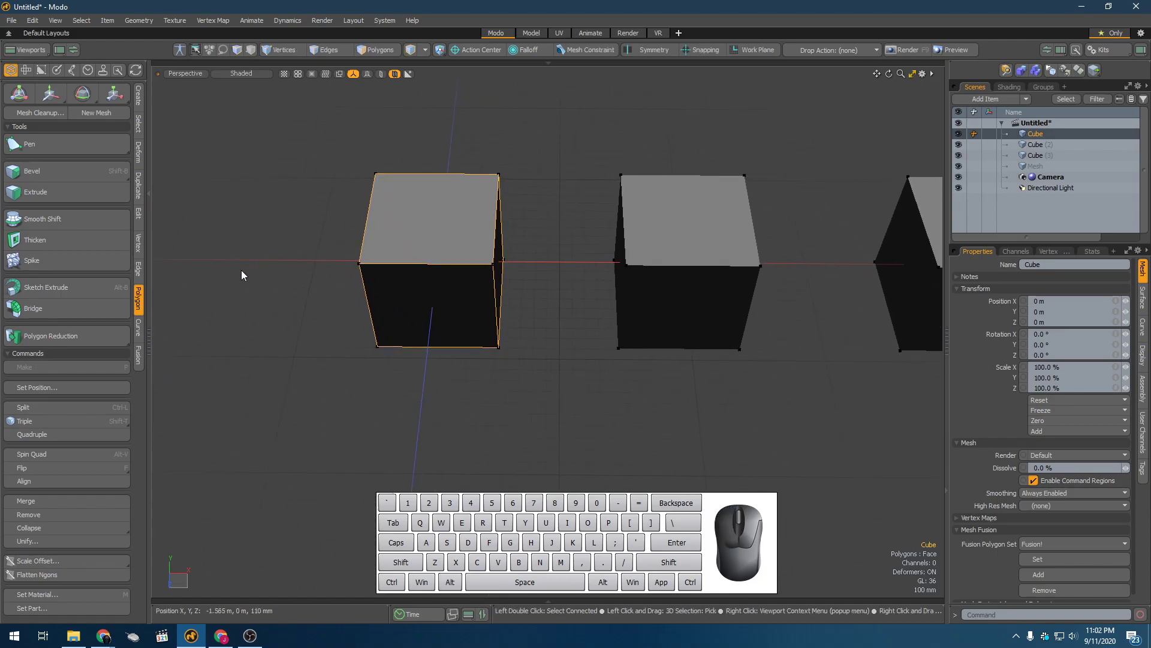
{"action": "left_click", "coordinate": [140, 242]}
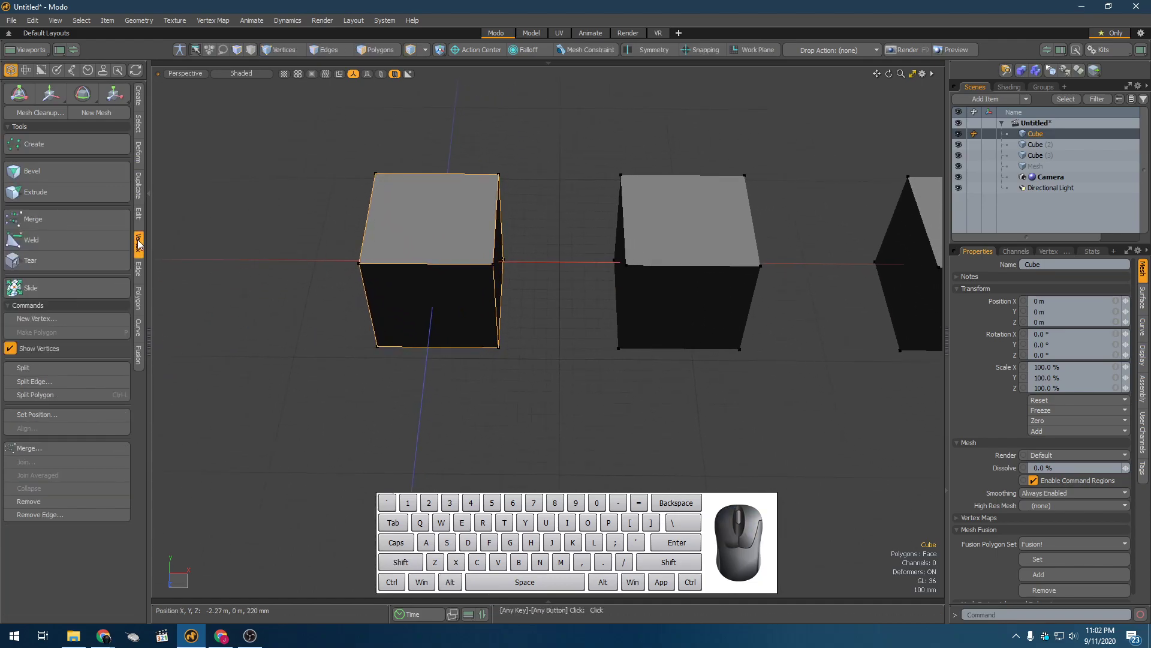
{"action": "key", "text": "1"}
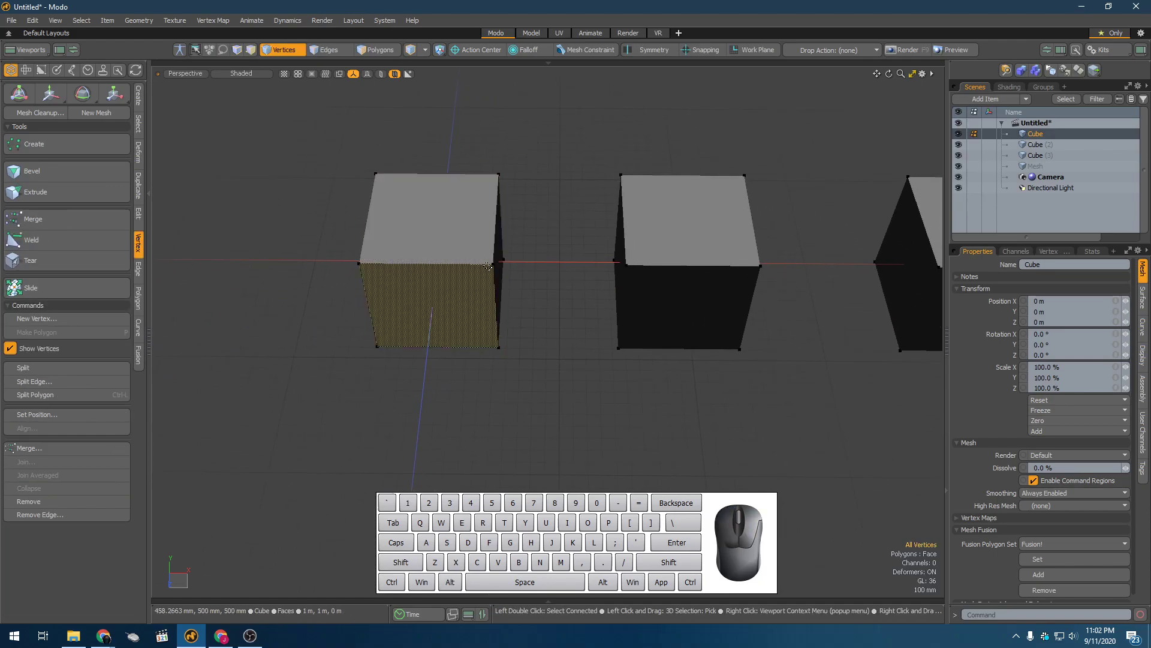
{"action": "left_click", "coordinate": [358, 264]}
{"action": "left_click_drag", "start_coordinate": [358, 265], "coordinate": [348, 288], "text": "alt"}
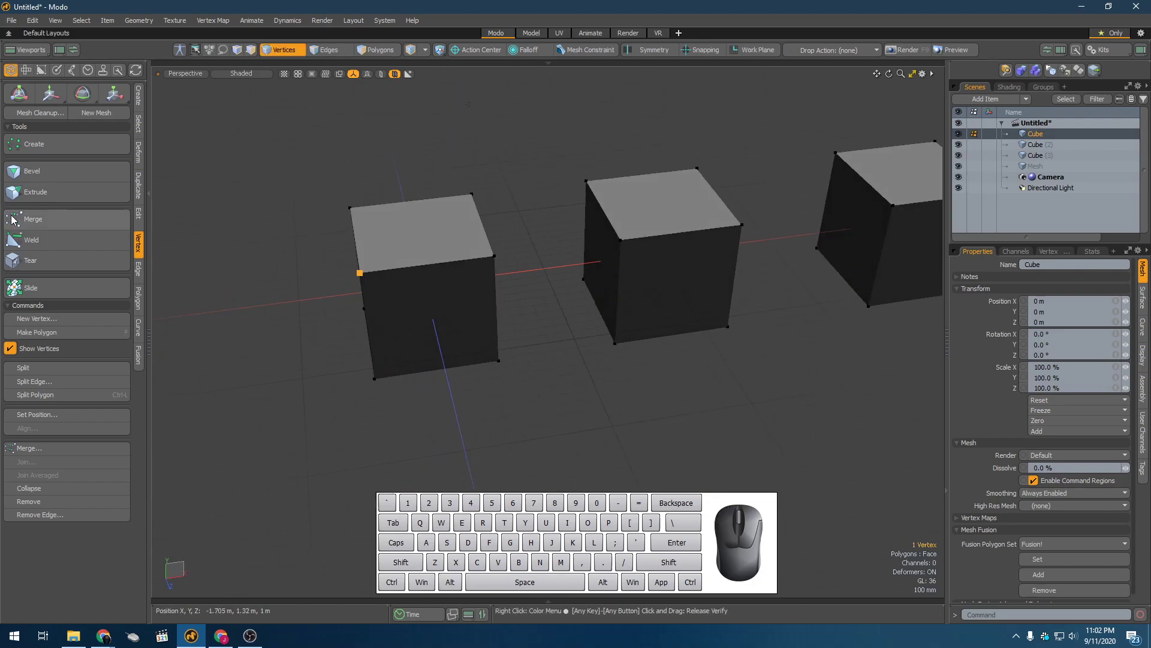
Bevel the selected cube corner vertex with an inset of about 395 mm
{"action": "left_click", "coordinate": [53, 174]}
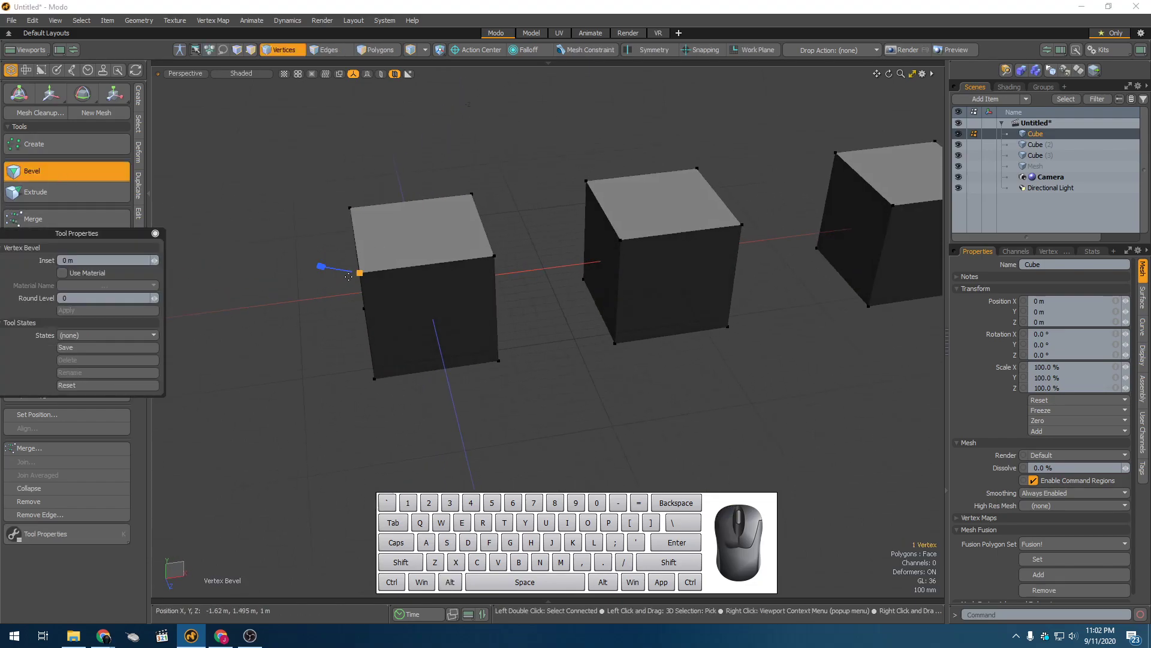
{"action": "left_click_drag", "start_coordinate": [335, 278], "coordinate": [507, 280], "text": "alt+shift"}
{"action": "left_click_drag", "start_coordinate": [431, 272], "coordinate": [430, 273]}
{"action": "left_click_drag", "start_coordinate": [433, 278], "coordinate": [528, 267], "text": "alt"}
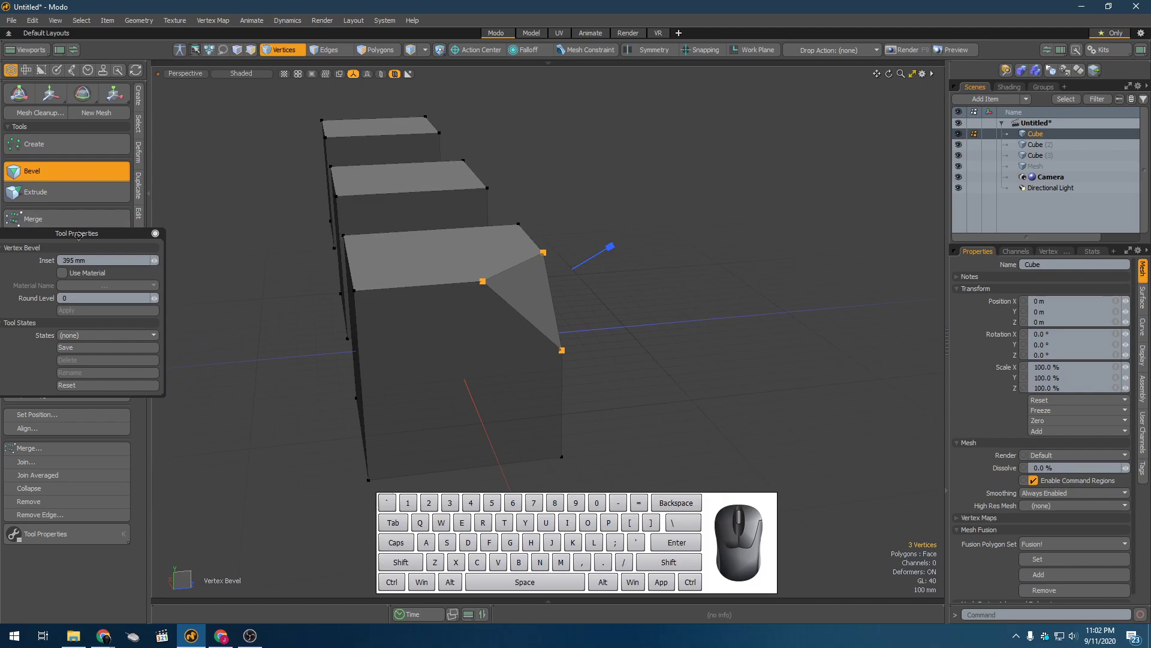
Set the vertex bevel's round level to 2 and increase its inset to about 555 mm
{"action": "left_click_drag", "start_coordinate": [78, 233], "coordinate": [265, 256]}
{"action": "left_click", "coordinate": [341, 321]}
{"action": "left_click", "coordinate": [342, 322]}
{"action": "scroll", "coordinate": [501, 293], "scroll_direction": "up", "scroll_amount": 3}
{"action": "left_click_drag", "start_coordinate": [502, 294], "coordinate": [461, 295], "text": "alt"}
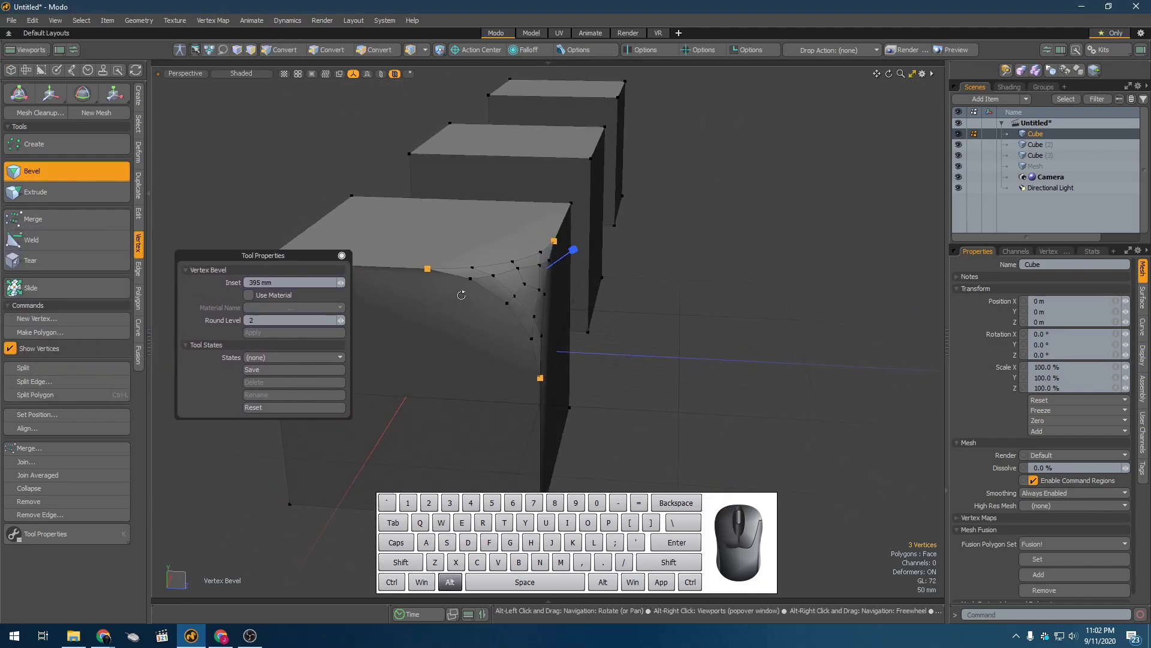
{"action": "mouse_move", "coordinate": [576, 256]}
{"action": "left_mouse_down"}
{"action": "mouse_move", "coordinate": [585, 252]}
{"action": "mouse_move", "coordinate": [564, 258]}
{"action": "mouse_move", "coordinate": [571, 250]}
{"action": "left_mouse_up"}
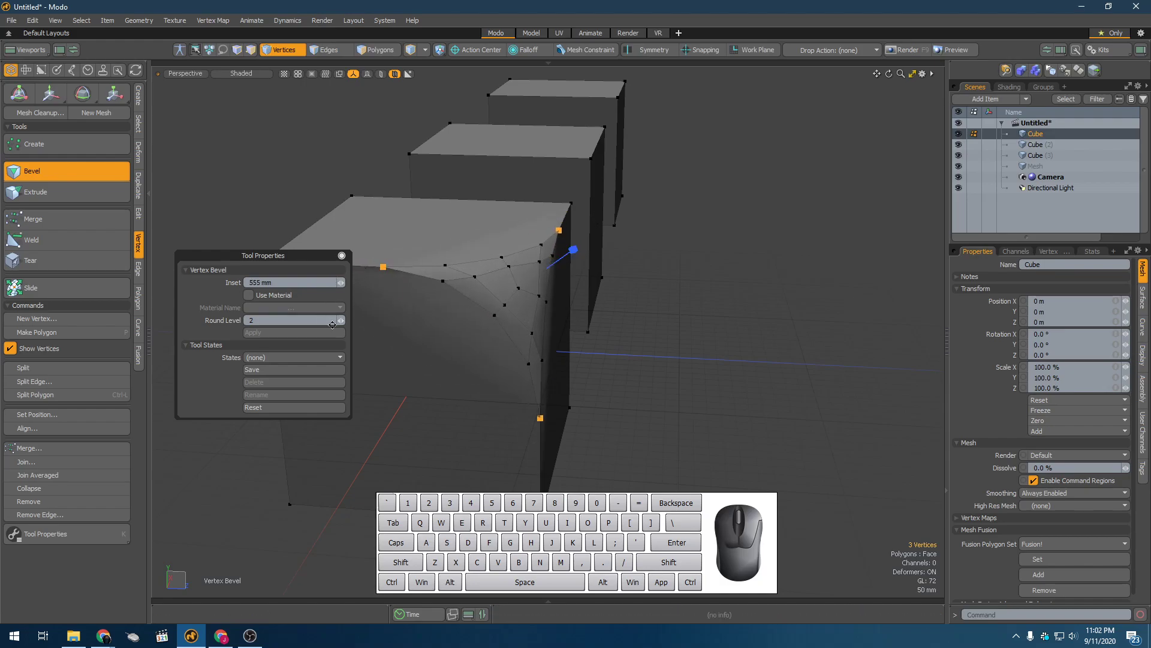
Raise the vertex bevel's round level to 17 and finish the rounded corner
{"action": "left_click", "coordinate": [340, 324]}
{"action": "left_click", "coordinate": [340, 324]}
{"action": "left_click_drag", "start_coordinate": [341, 320], "coordinate": [450, 263]}
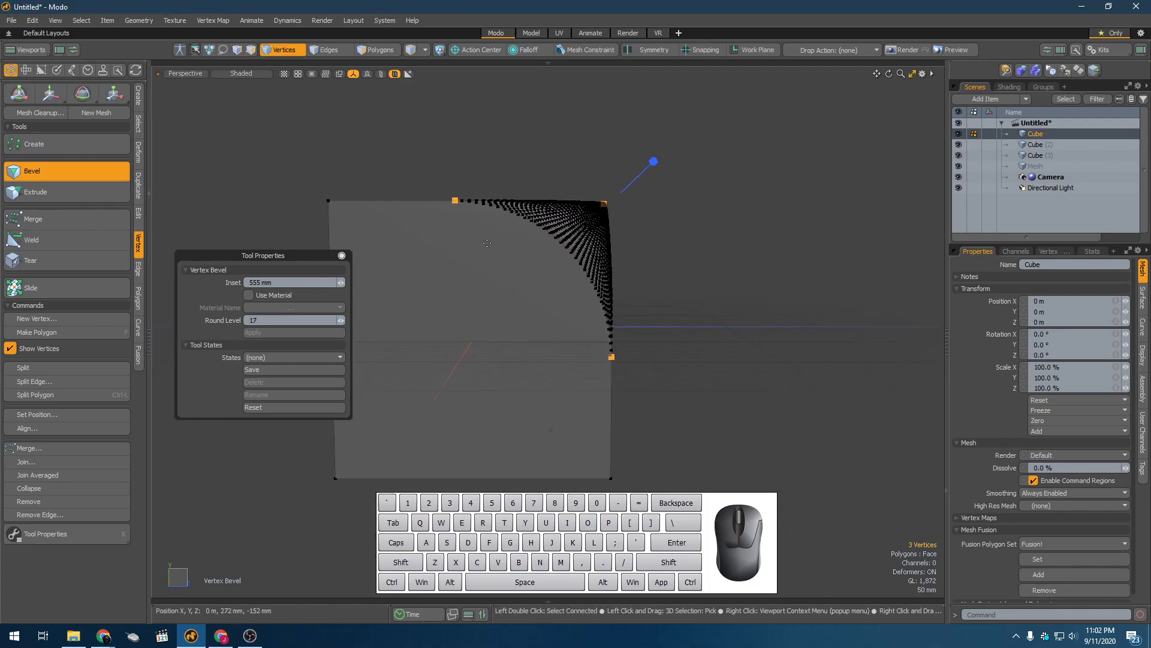
{"action": "scroll", "coordinate": [522, 242], "scroll_direction": "up", "scroll_amount": 3}
{"action": "left_click_drag", "start_coordinate": [531, 229], "coordinate": [591, 282], "text": "alt"}
{"action": "key", "text": "space"}
Examine the cube's side face next to the rounded corner, both as a selected polygon and by its selected edges
{"action": "left_click_drag", "start_coordinate": [538, 306], "coordinate": [547, 280], "text": "alt"}
{"action": "key", "text": "3"}
{"action": "left_click", "coordinate": [537, 317]}
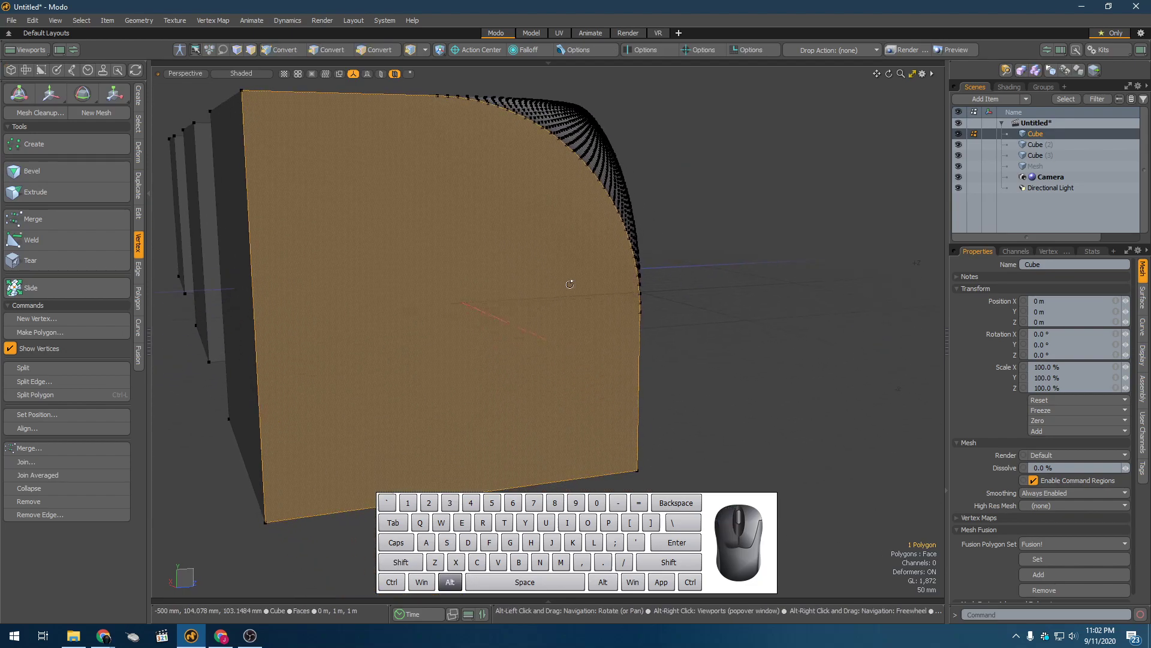
{"action": "key", "text": "2"}
{"action": "left_click_drag", "start_coordinate": [573, 278], "coordinate": [814, 496], "text": "alt"}
{"action": "left_click_drag", "start_coordinate": [509, 248], "coordinate": [511, 139], "text": "alt"}
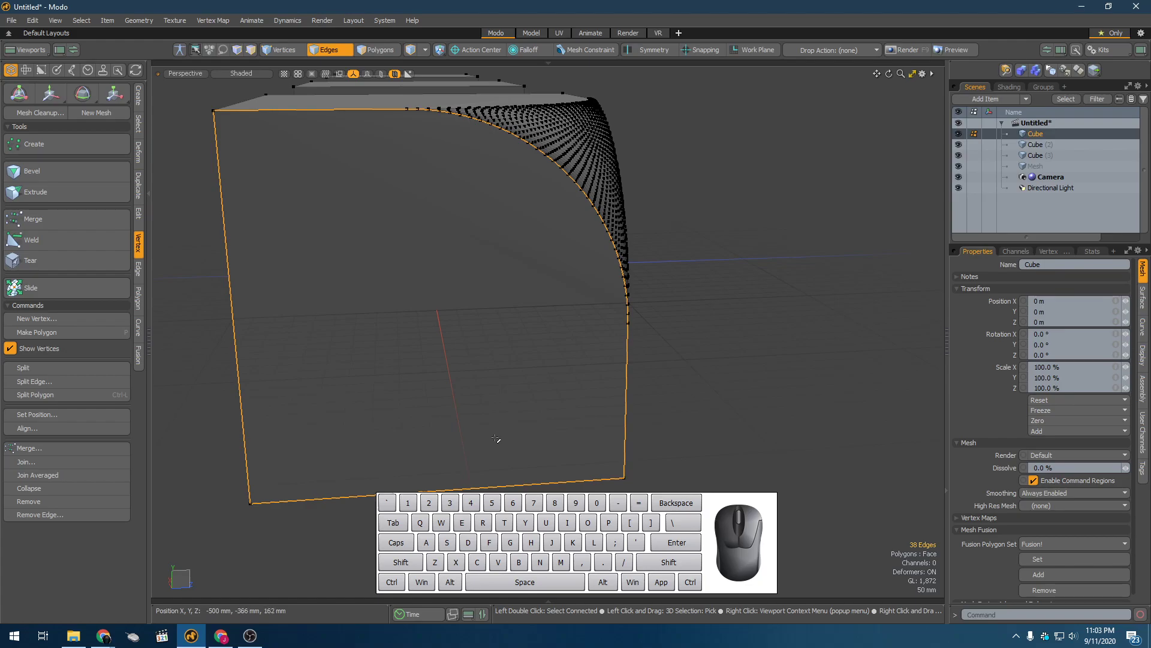
{"action": "left_click_drag", "start_coordinate": [317, 132], "coordinate": [437, 177], "text": "alt"}
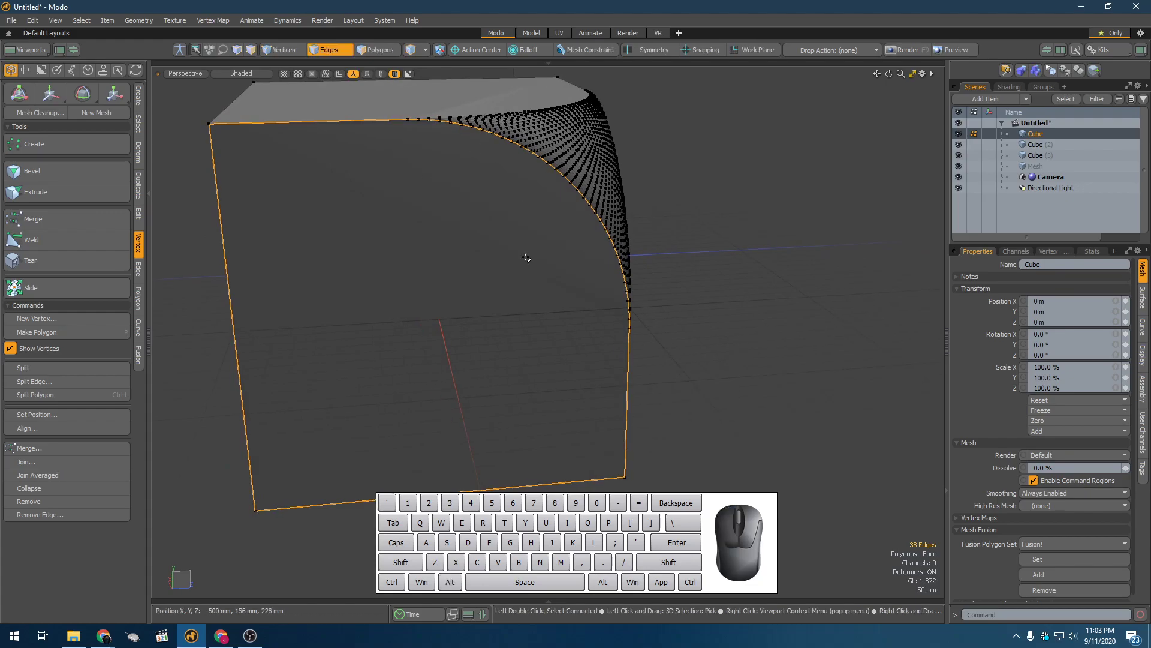
{"action": "left_click_drag", "start_coordinate": [500, 232], "coordinate": [543, 211], "text": "alt"}
{"action": "key", "text": "space"}
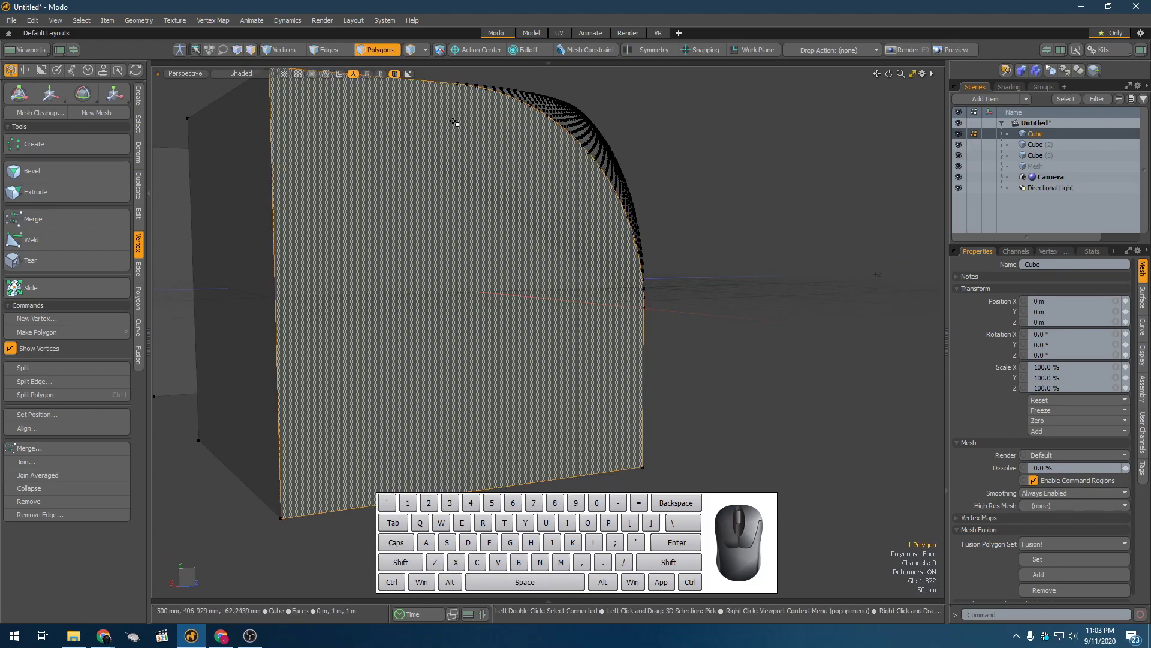
{"action": "left_click", "coordinate": [655, 266]}
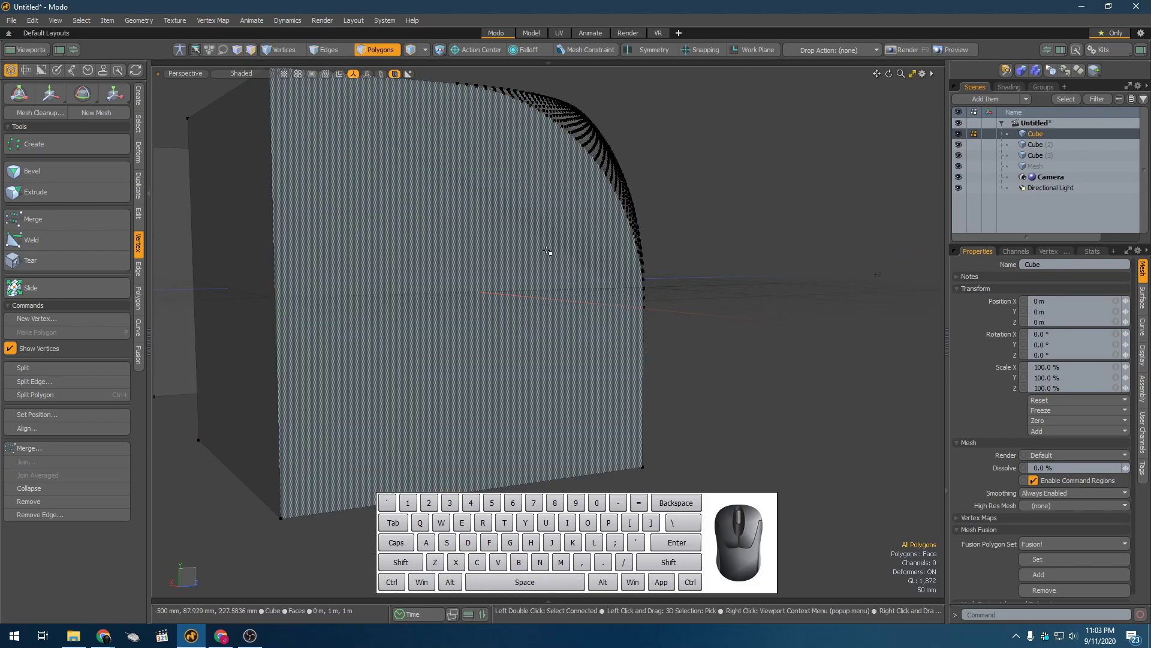
Switch to edge selection and select one top edge of the second cube
{"action": "left_click_drag", "start_coordinate": [604, 225], "coordinate": [530, 172], "text": "alt"}
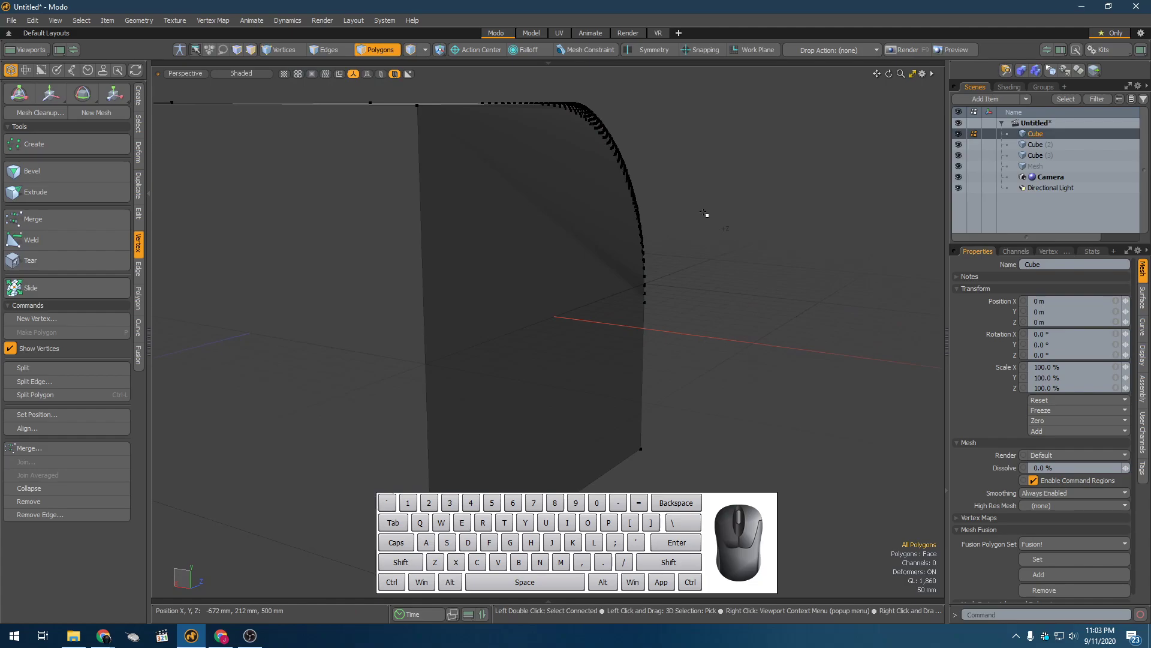
{"action": "left_click_drag", "start_coordinate": [607, 205], "coordinate": [261, 358], "text": "alt"}
{"action": "left_click_drag", "start_coordinate": [636, 322], "coordinate": [578, 287], "text": "alt+shift"}
{"action": "key", "text": "2"}
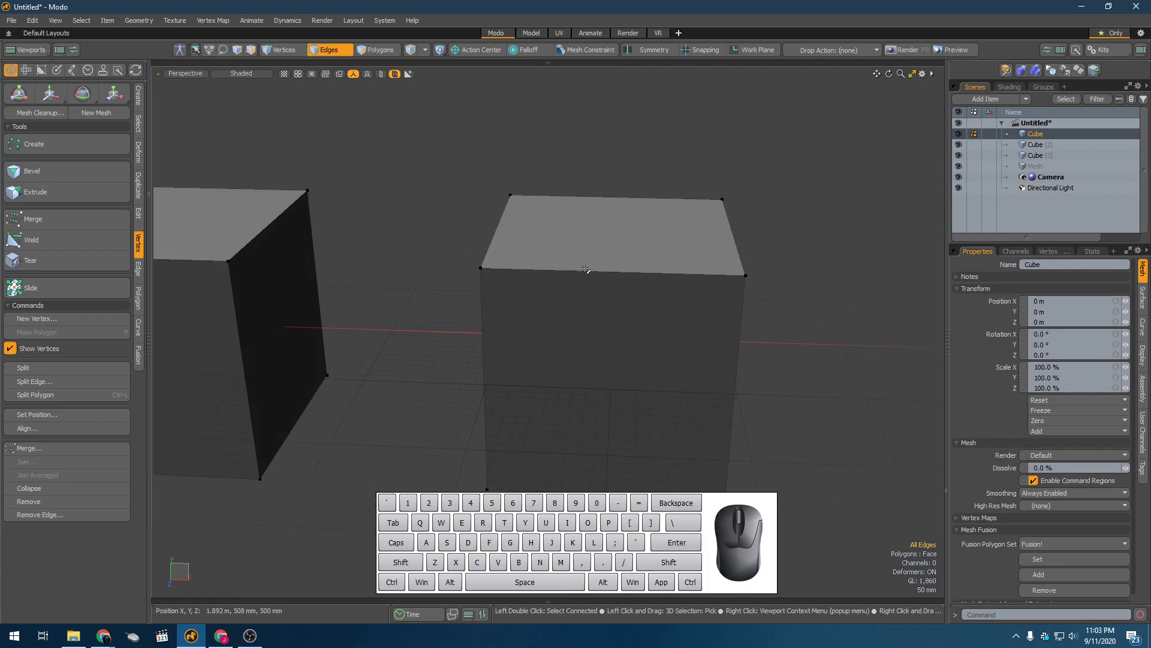
{"action": "left_click", "coordinate": [586, 271]}
{"action": "left_click_drag", "start_coordinate": [586, 273], "coordinate": [609, 303], "text": "alt"}
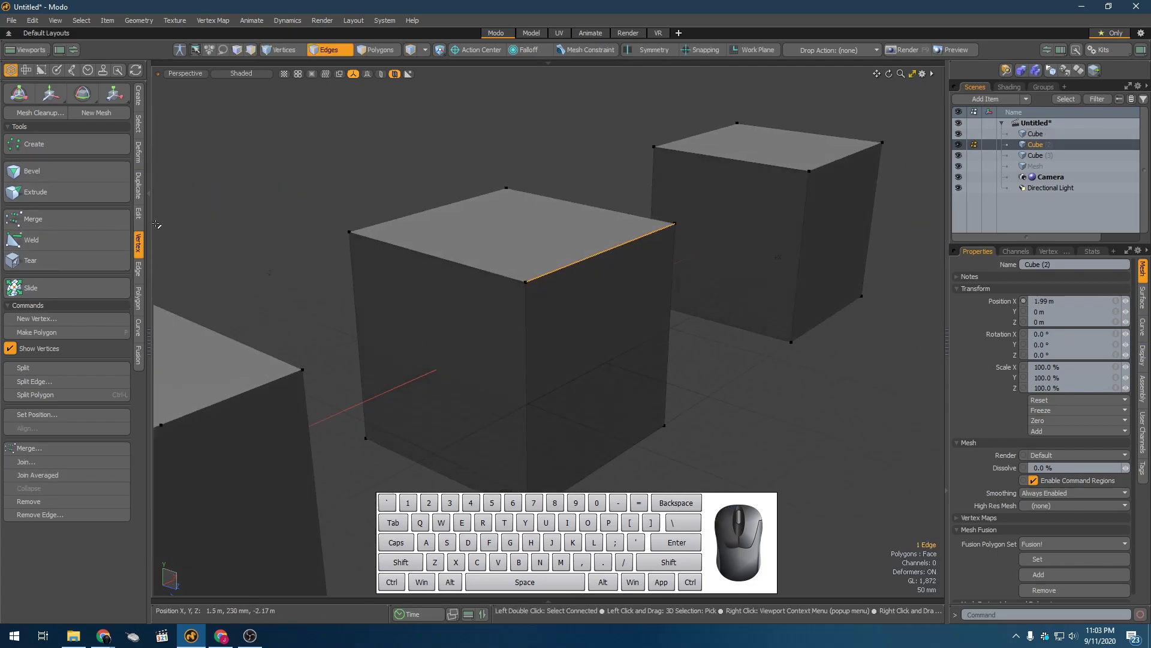
Bevel the selected top edge with an inset of about 264 mm and a mitering offset of about 364 mm
{"action": "left_click", "coordinate": [139, 270]}
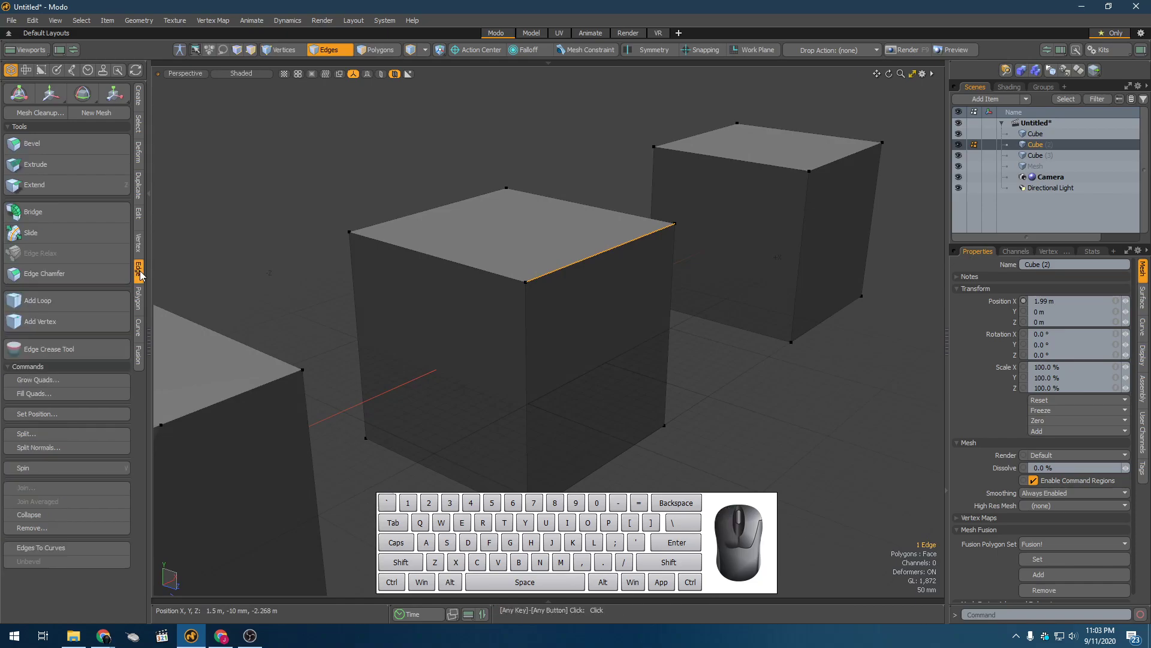
{"action": "left_click", "coordinate": [45, 146]}
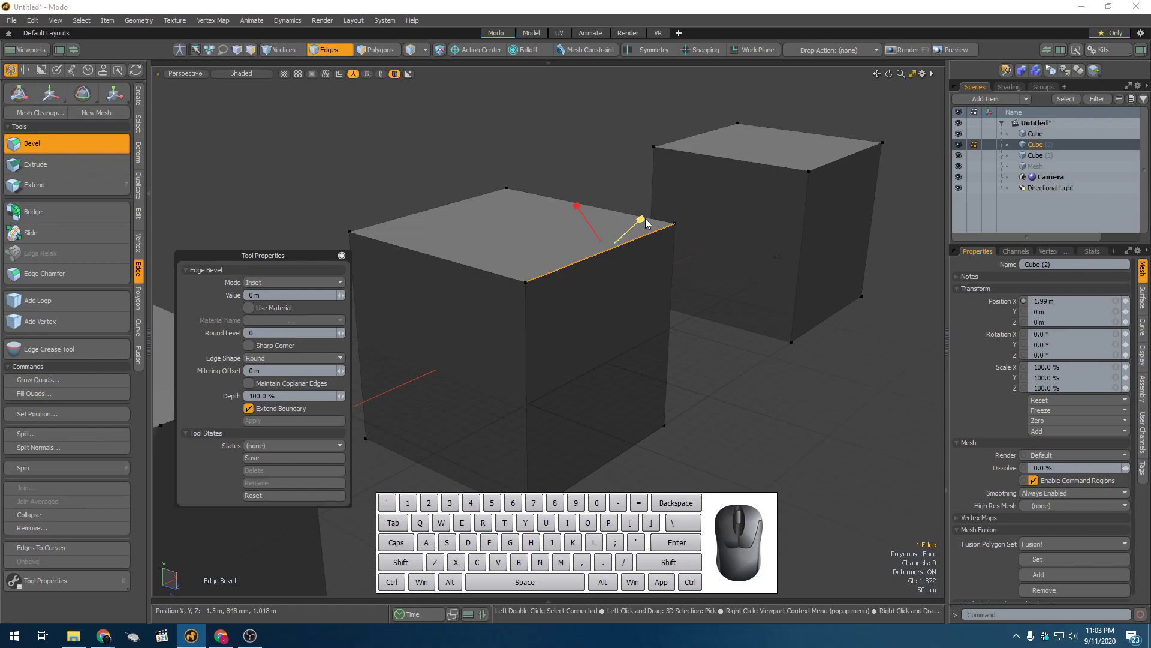
{"action": "key", "text": "ctrl+z"}
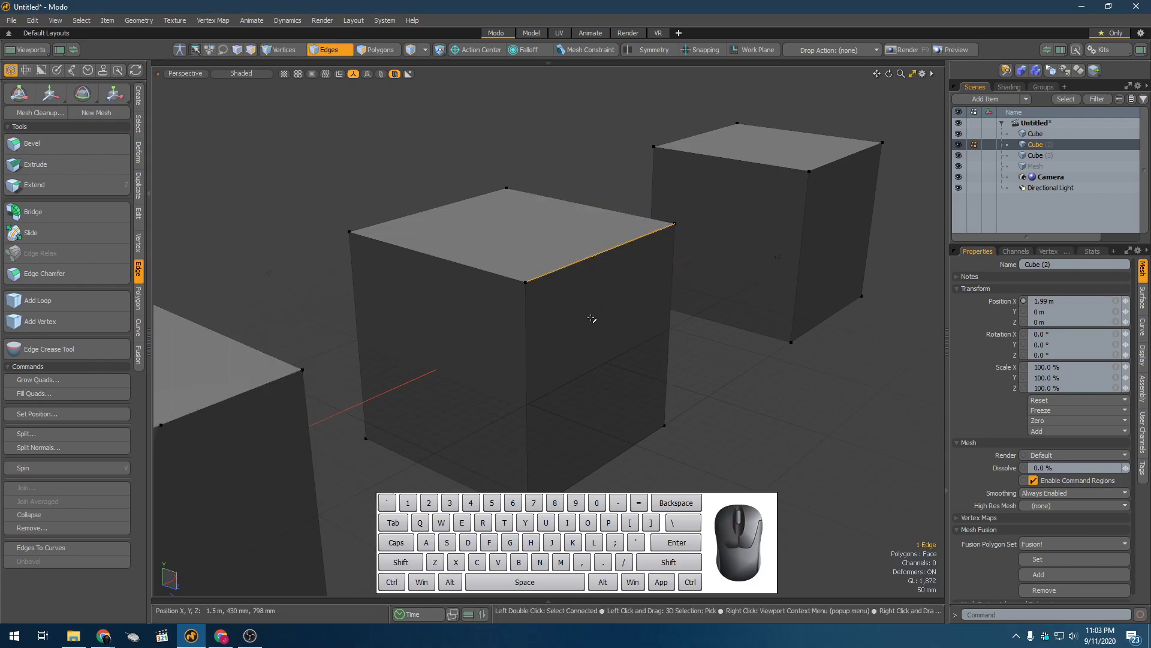
{"action": "key", "text": "b"}
{"action": "left_click_drag", "start_coordinate": [303, 259], "coordinate": [335, 159]}
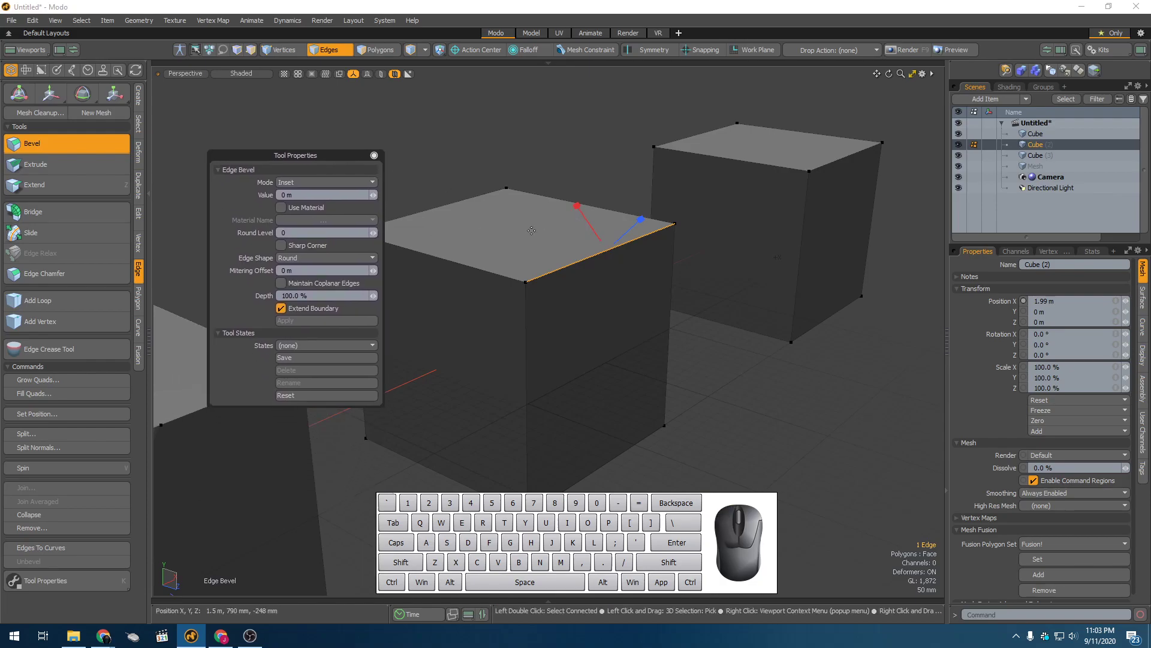
{"action": "left_click_drag", "start_coordinate": [647, 222], "coordinate": [639, 219]}
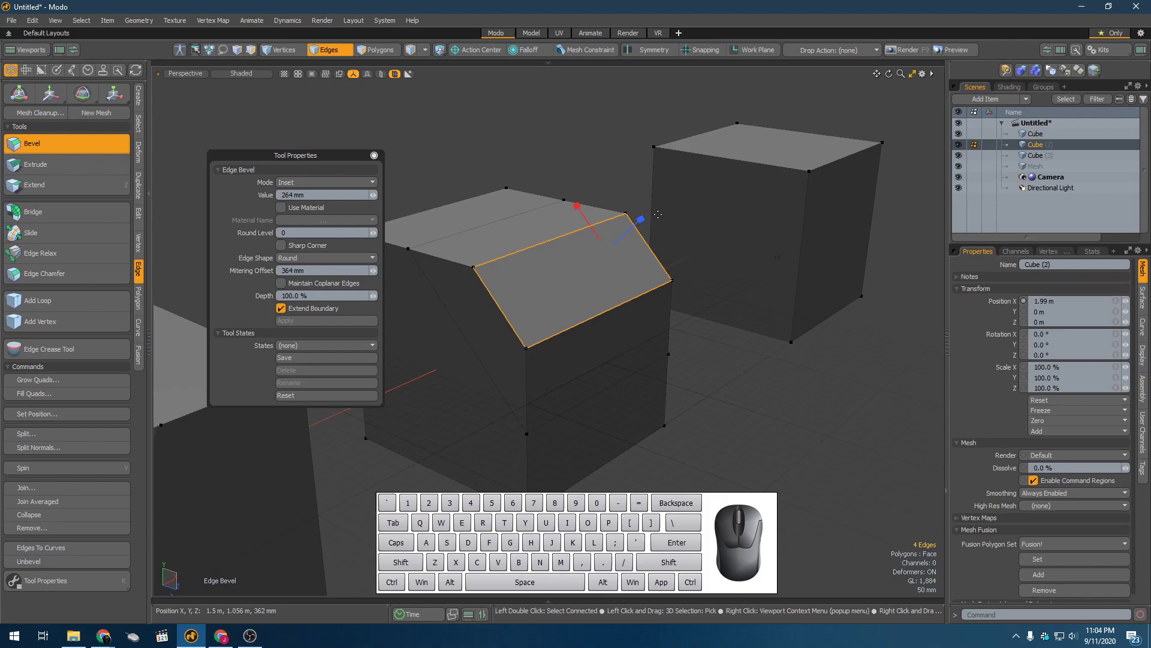
{"action": "mouse_move", "coordinate": [647, 225]}
{"action": "left_mouse_down"}
{"action": "mouse_move", "coordinate": [624, 223]}
{"action": "mouse_move", "coordinate": [644, 220]}
{"action": "left_mouse_up"}
Try the Square and Sharp edge shapes on the edge bevel and return it to Round
{"action": "scroll", "coordinate": [594, 255], "scroll_direction": "down", "scroll_amount": 5}
{"action": "left_click_drag", "start_coordinate": [544, 302], "coordinate": [587, 236], "text": "alt"}
{"action": "scroll", "coordinate": [579, 254], "scroll_direction": "up", "scroll_amount": 5}
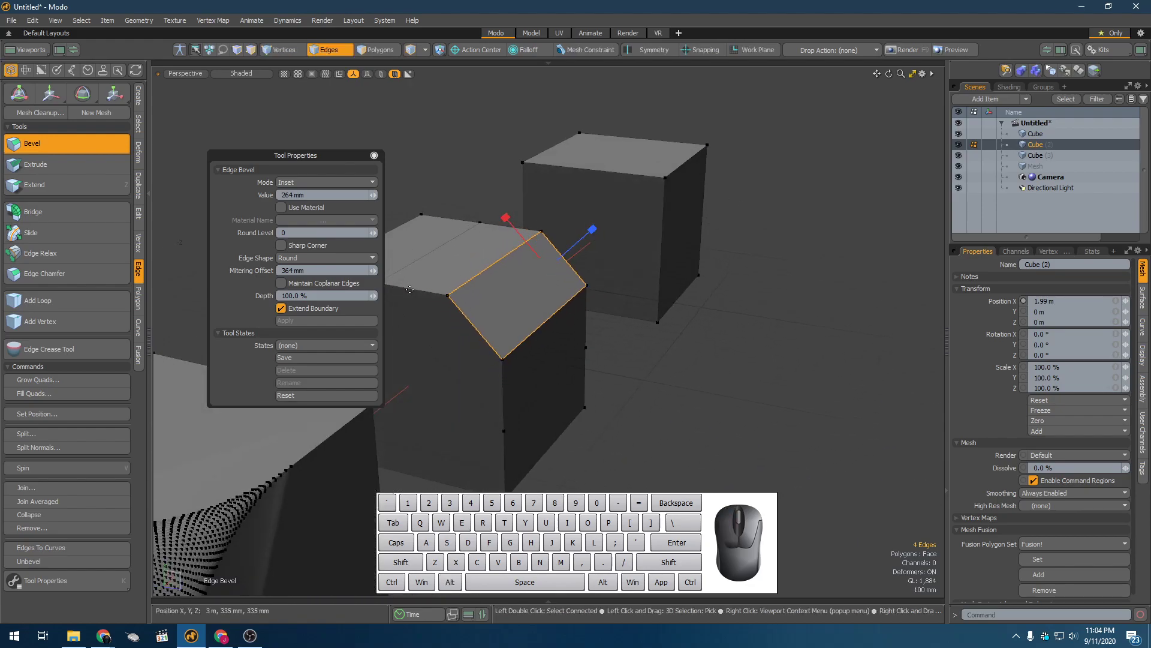
{"action": "left_click", "coordinate": [315, 259]}
{"action": "left_click", "coordinate": [317, 268]}
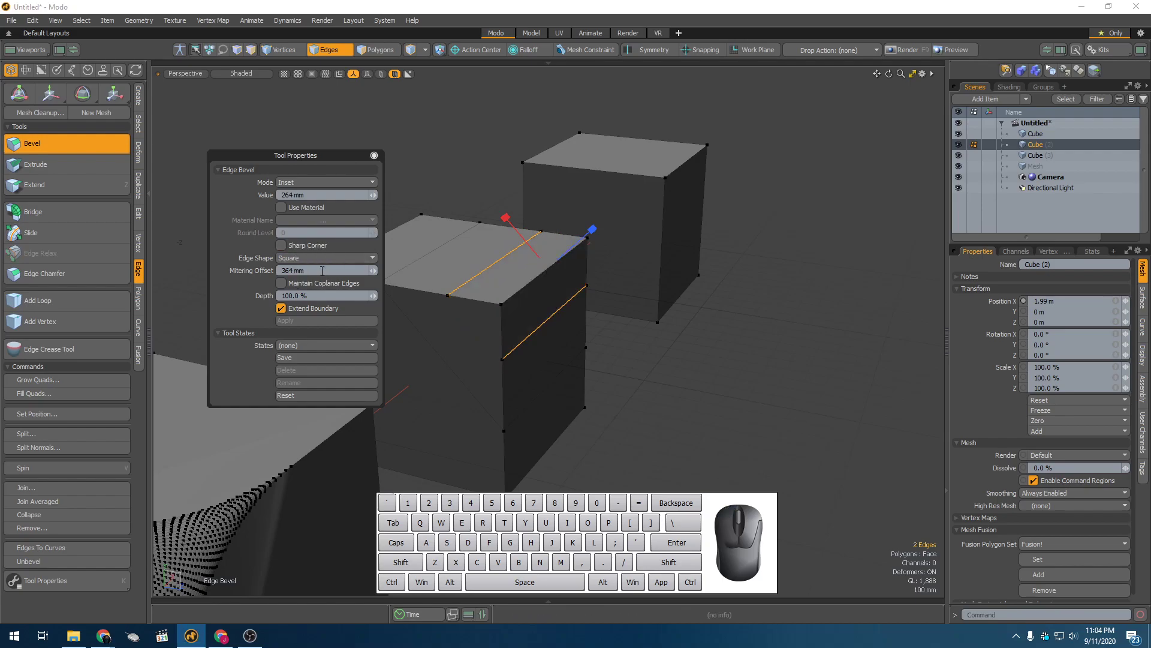
{"action": "left_click", "coordinate": [318, 260]}
{"action": "left_click", "coordinate": [318, 267]}
{"action": "left_click", "coordinate": [321, 261]}
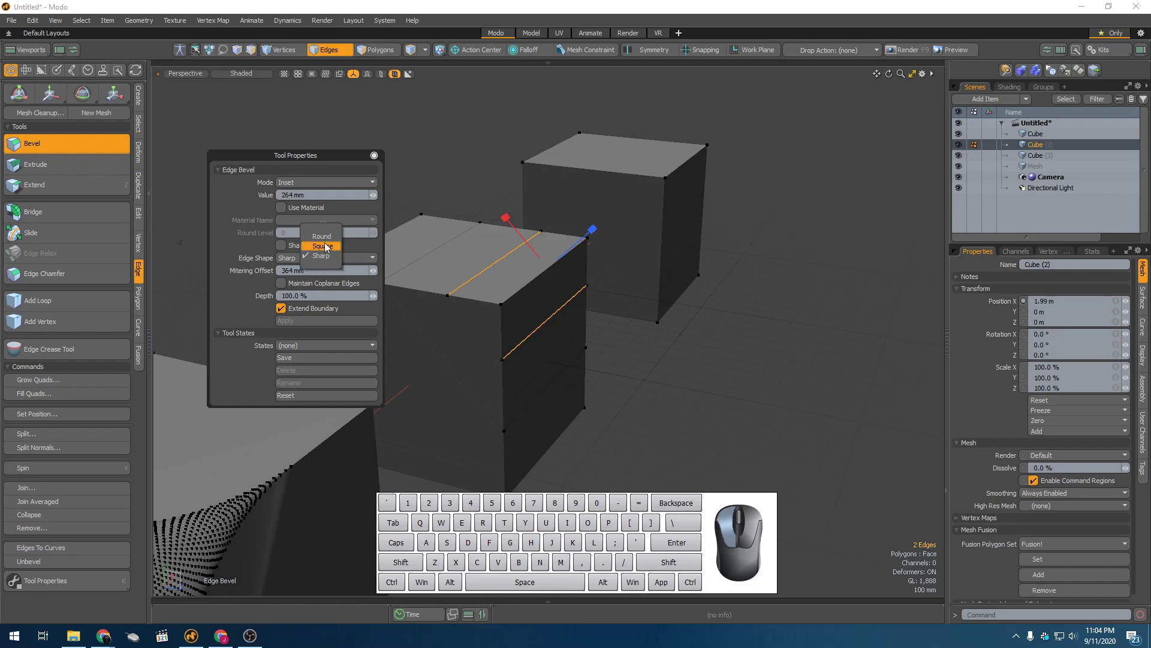
{"action": "left_click", "coordinate": [322, 237]}
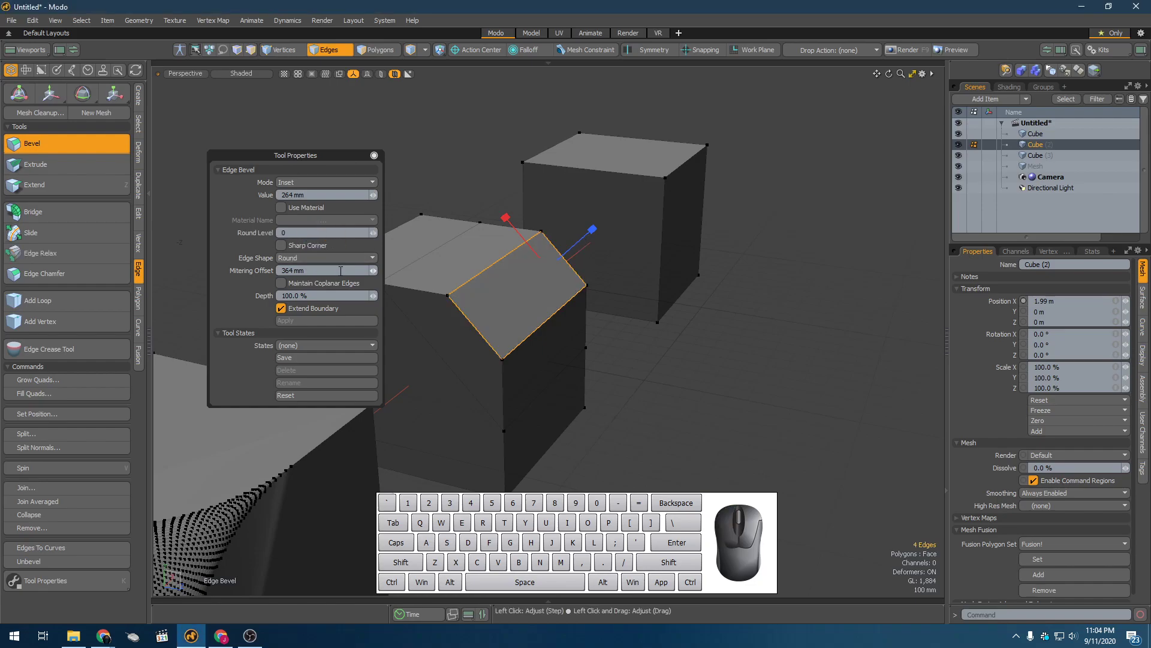
Try a depth of 120% on the edge bevel and undo the change
{"action": "left_click", "coordinate": [326, 271]}
{"action": "left_click", "coordinate": [374, 298]}
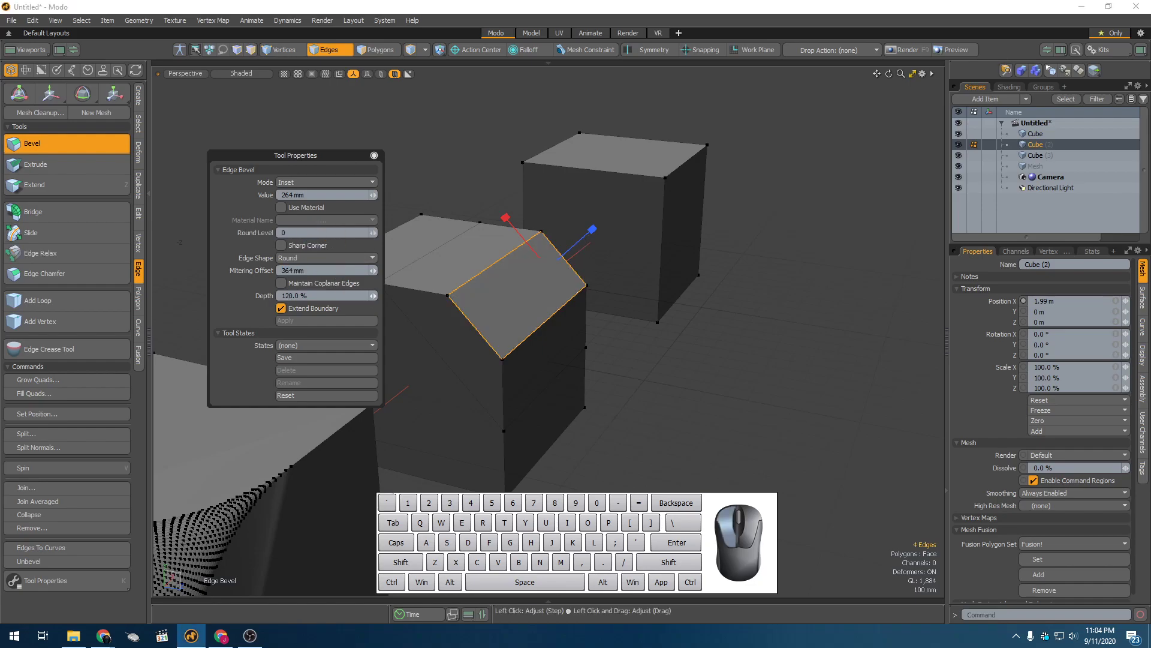
{"action": "key", "text": "ctrl+z"}
Round the edge bevel with a round level of 5, widen its inset to about 560 mm and finish it
{"action": "left_click_drag", "start_coordinate": [373, 232], "coordinate": [373, 233]}
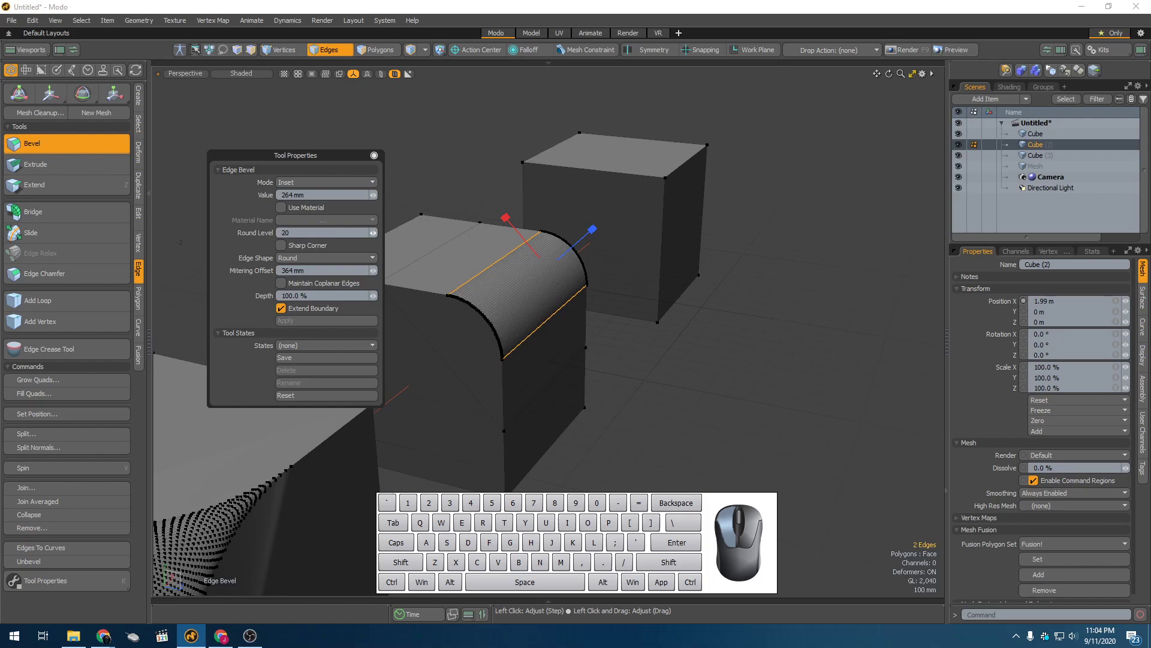
{"action": "left_click_drag", "start_coordinate": [373, 233], "coordinate": [374, 233]}
{"action": "left_click_drag", "start_coordinate": [373, 197], "coordinate": [373, 195]}
{"action": "left_click_drag", "start_coordinate": [497, 291], "coordinate": [552, 307], "text": "alt"}
{"action": "scroll", "coordinate": [595, 252], "scroll_direction": "up", "scroll_amount": 3, "text": "alt"}
{"action": "scroll", "coordinate": [546, 279], "scroll_direction": "down", "scroll_amount": 3, "text": "alt"}
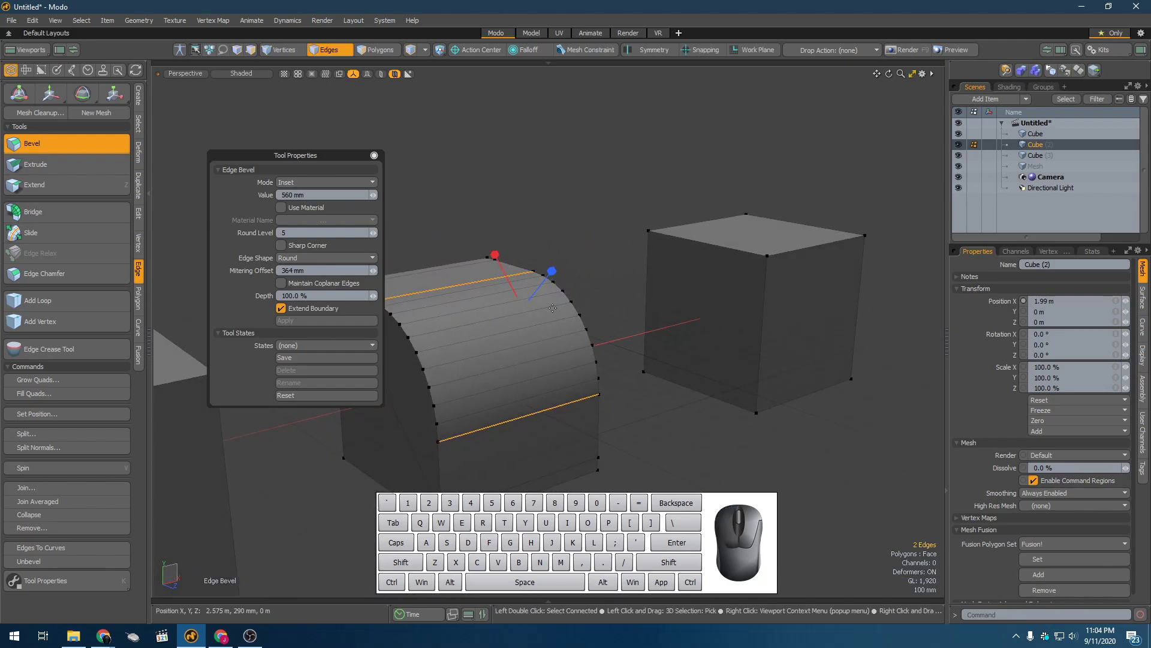
{"action": "key", "text": "space"}
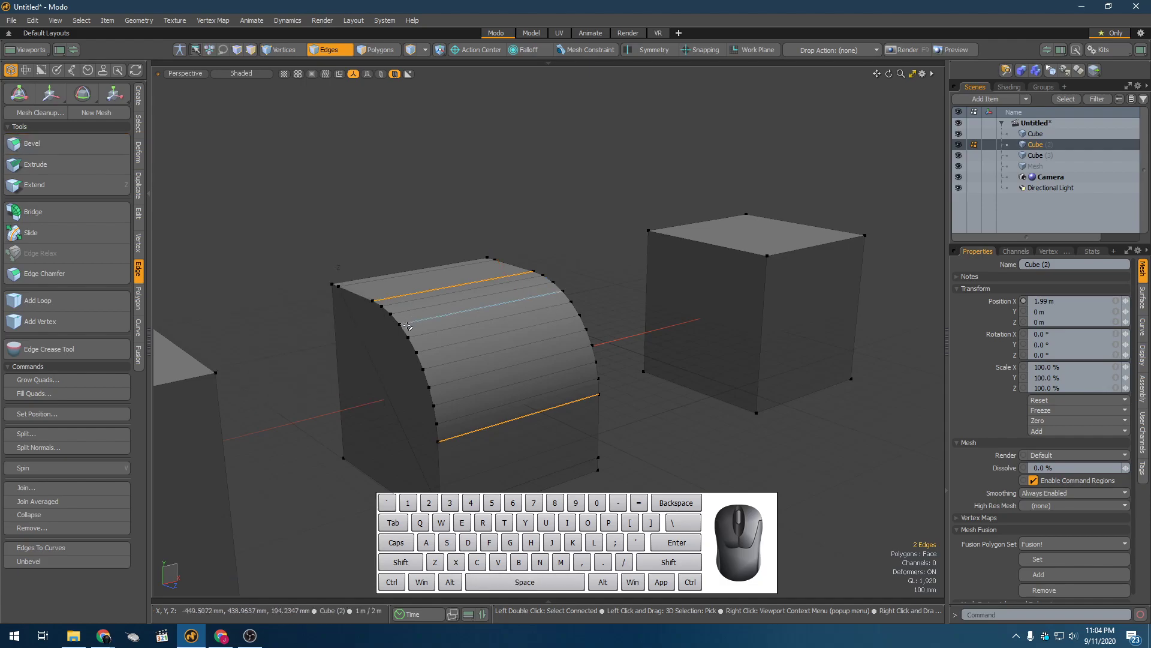
Undo the single-edge bevel and select all twelve edges of the second cube
{"action": "key", "text": "ctrl+z"}
{"action": "key", "text": "ctrl+z"}
{"action": "key", "text": "2"}
{"action": "double_click", "coordinate": [458, 322]}
{"action": "double_click", "coordinate": [415, 319], "text": "shift"}
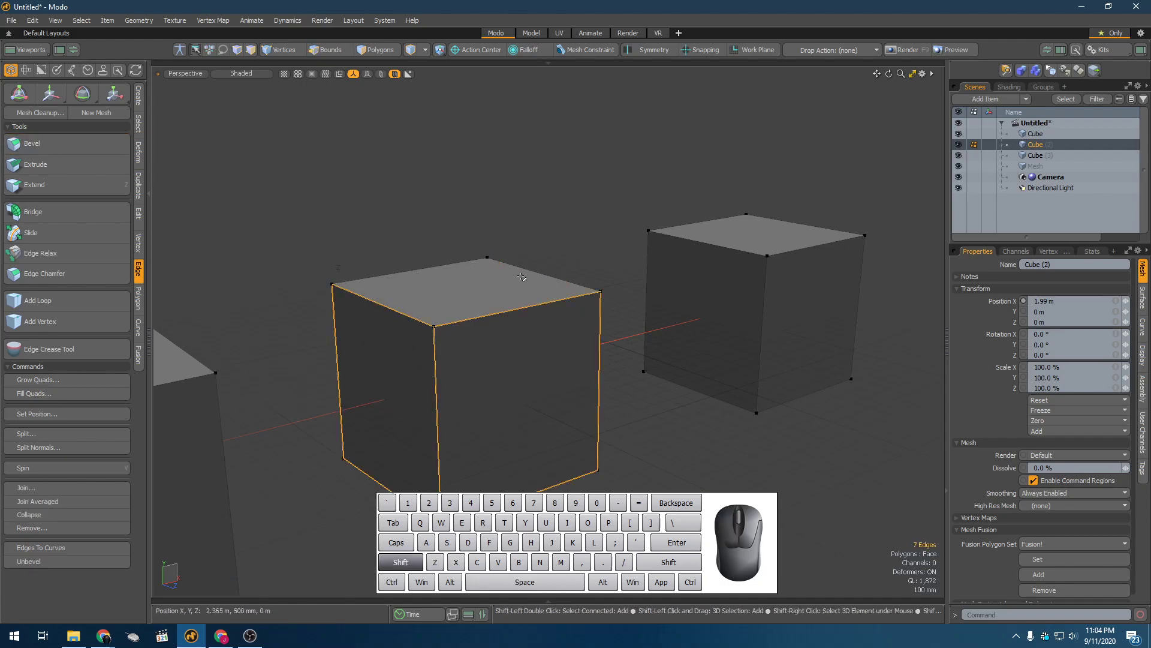
{"action": "double_click", "coordinate": [526, 271], "text": "shift"}
{"action": "double_click", "coordinate": [445, 265], "text": "shift"}
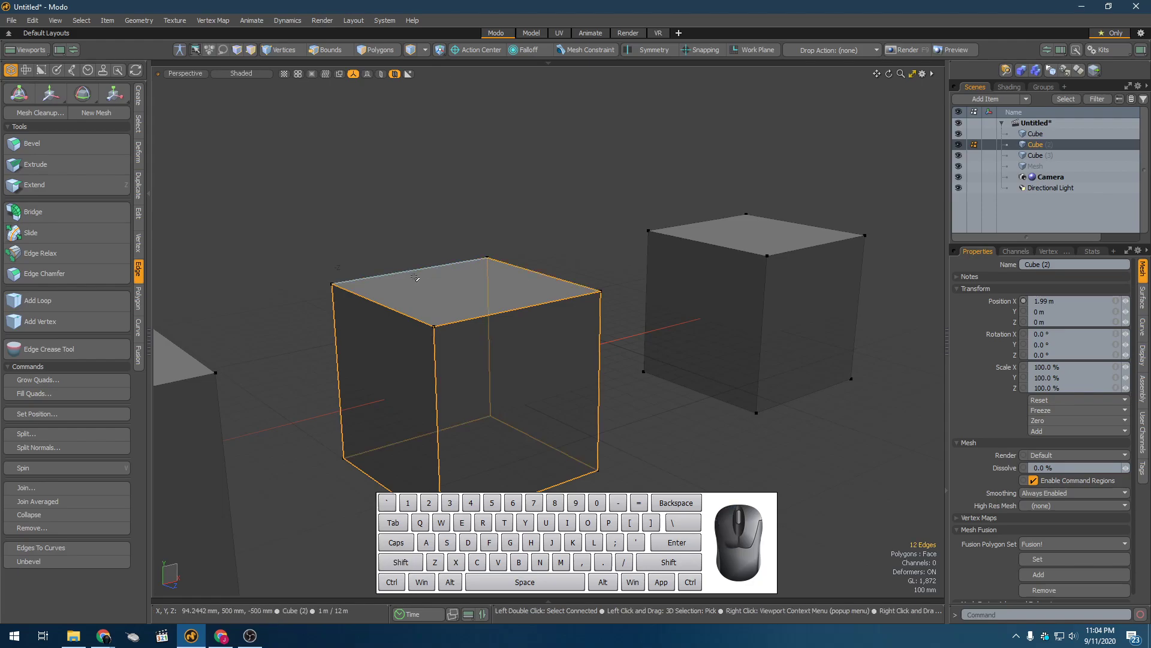
Bevel all the second cube's edges with an inset of about 65 mm and lower the round level to 1
{"action": "key", "text": "b"}
{"action": "left_click_drag", "start_coordinate": [505, 376], "coordinate": [530, 390]}
{"action": "scroll", "coordinate": [481, 352], "scroll_direction": "up", "scroll_amount": 3}
{"action": "scroll", "coordinate": [545, 384], "scroll_direction": "up", "scroll_amount": 3}
{"action": "left_click", "coordinate": [373, 235]}
{"action": "left_click", "coordinate": [373, 234]}
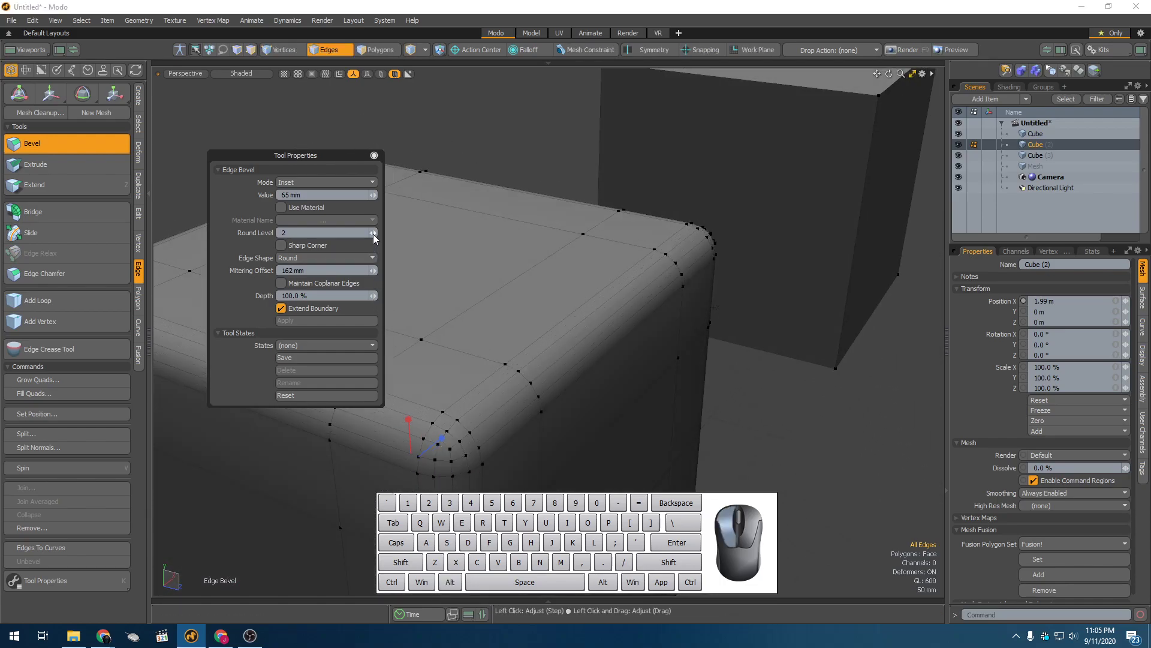
{"action": "left_click", "coordinate": [373, 235]}
{"action": "left_click_drag", "start_coordinate": [451, 299], "coordinate": [398, 262], "text": "alt"}
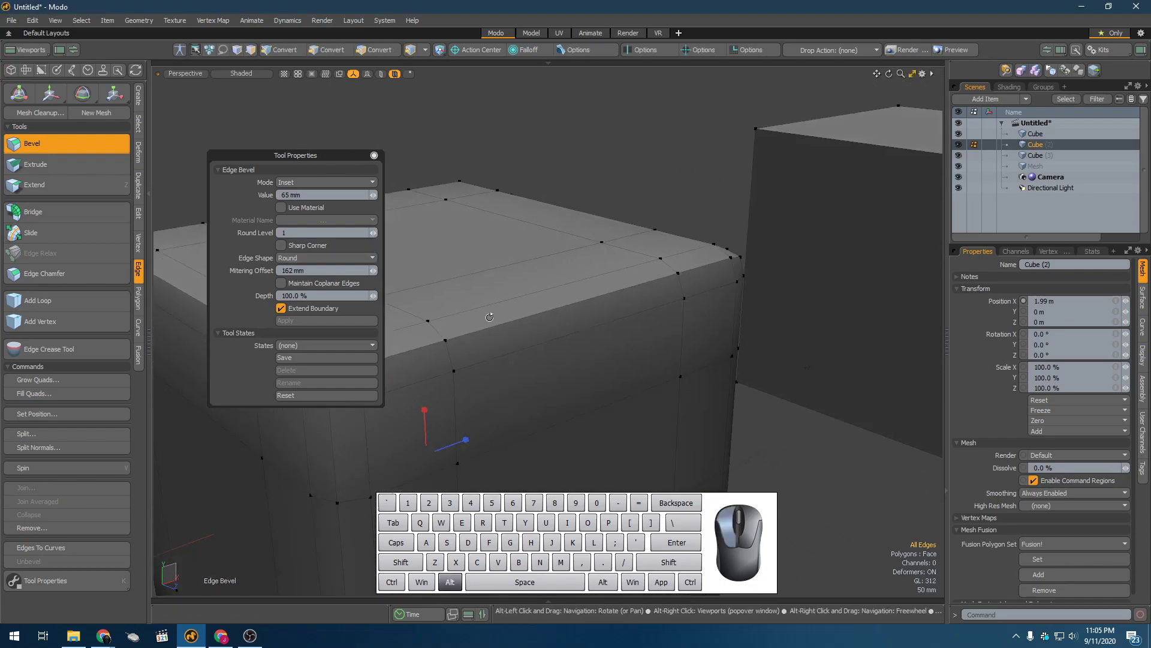
Raise the round level of the all-edge bevel for smooth corners and finish it
{"action": "left_click", "coordinate": [376, 233]}
{"action": "left_click", "coordinate": [375, 233]}
{"action": "left_click", "coordinate": [375, 234]}
{"action": "left_click", "coordinate": [375, 233]}
{"action": "left_click_drag", "start_coordinate": [492, 292], "coordinate": [470, 307], "text": "alt"}
{"action": "key", "text": "space"}
{"action": "scroll", "coordinate": [471, 306], "scroll_direction": "down", "scroll_amount": 4}
{"action": "mouse_move", "coordinate": [549, 324]}
{"action": "left_mouse_down"}
{"action": "mouse_move", "coordinate": [617, 327]}
{"action": "mouse_move", "coordinate": [655, 365]}
{"action": "left_mouse_up"}
{"action": "left_click", "coordinate": [655, 365]}
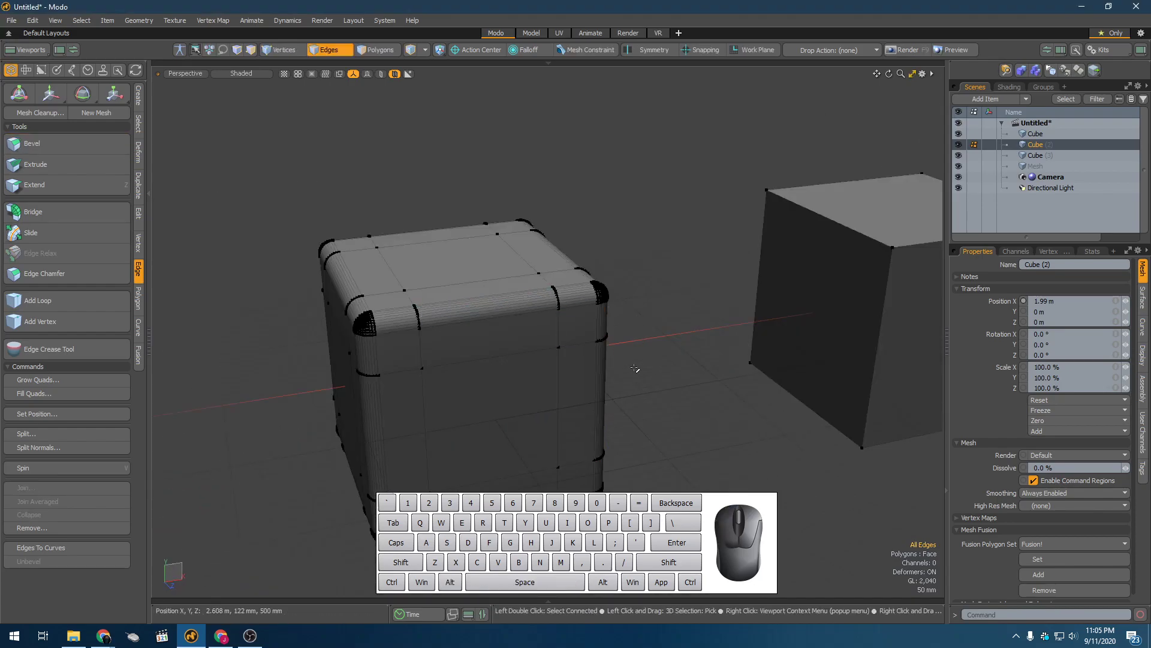
Select the horizontal and vertical edge loops running beside the rounded edges of the second cube, and clear the selection
{"action": "double_click", "coordinate": [523, 353]}
{"action": "mouse_move", "coordinate": [520, 370]}
{"action": "left_mouse_down", "text": "alt"}
{"action": "mouse_move", "coordinate": [565, 400]}
{"action": "mouse_move", "coordinate": [537, 377]}
{"action": "left_mouse_up", "text": "alt"}
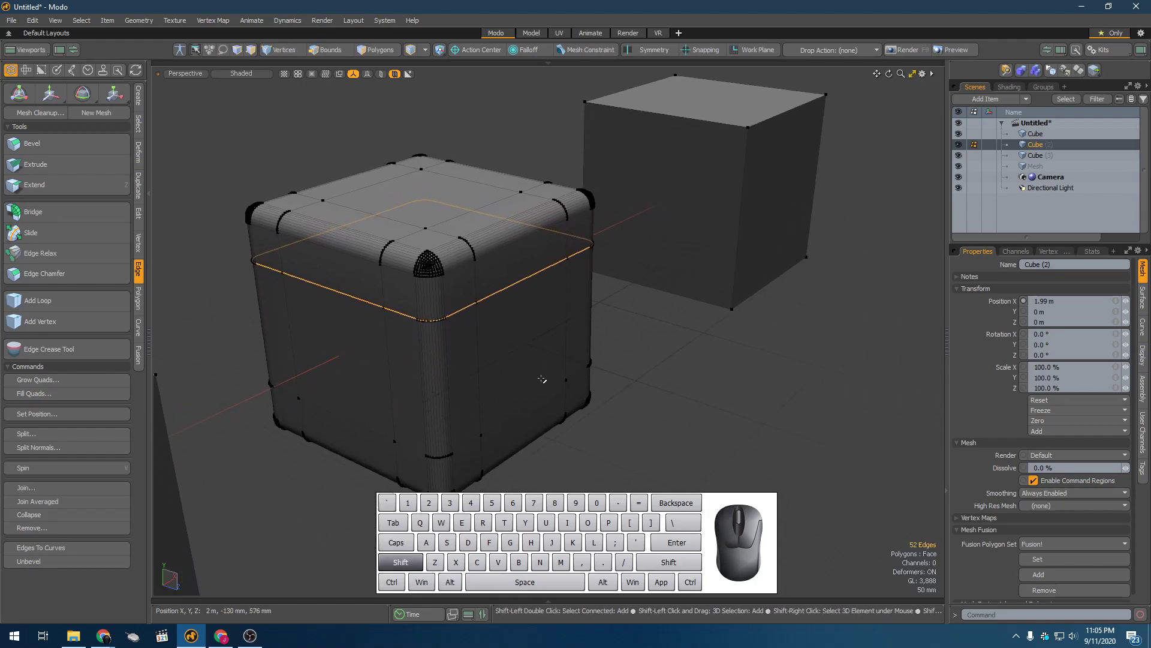
{"action": "double_click", "coordinate": [526, 403], "text": "shift"}
{"action": "double_click", "coordinate": [478, 401], "text": "shift"}
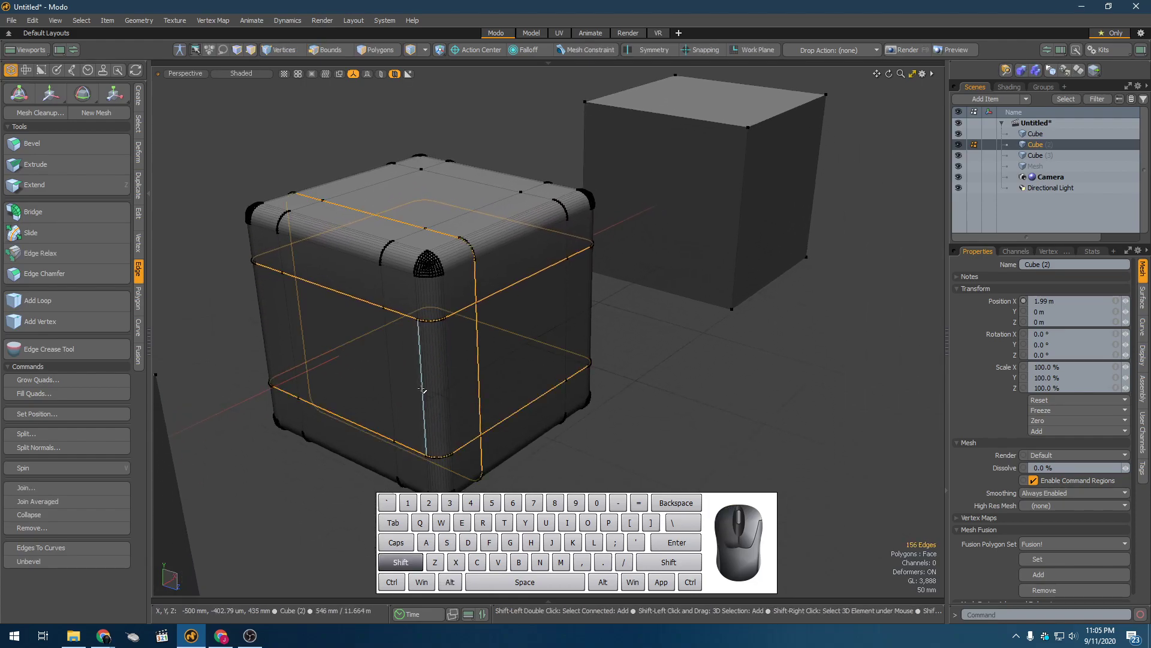
{"action": "double_click", "coordinate": [391, 372], "text": "shift"}
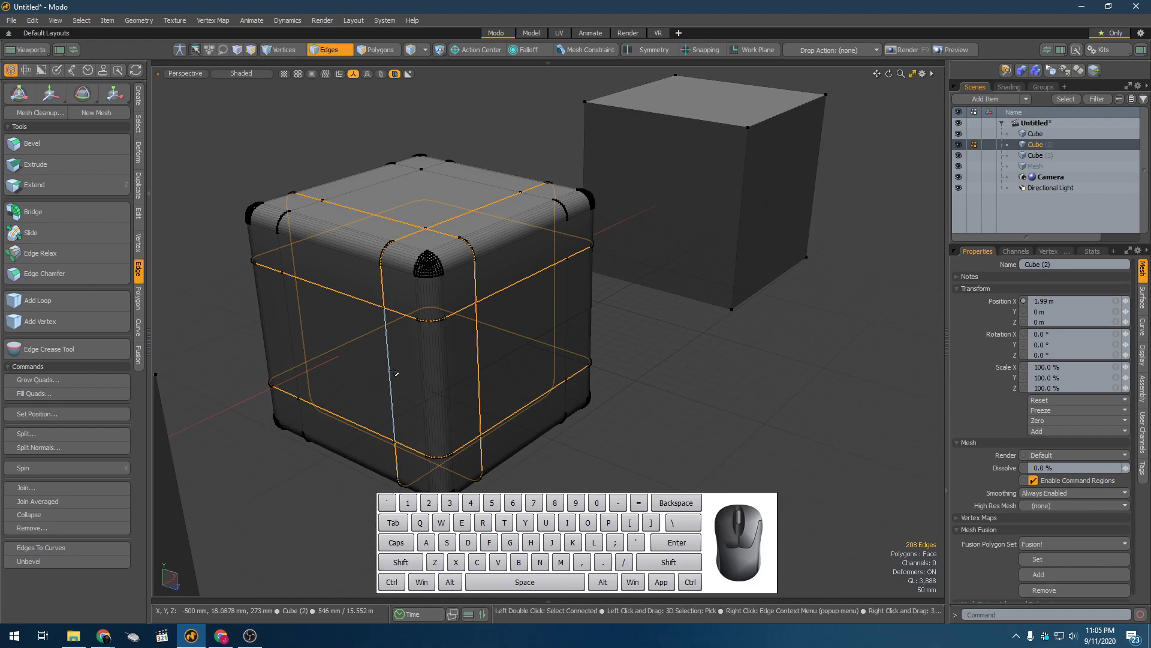
{"action": "double_click", "coordinate": [286, 341], "text": "shift"}
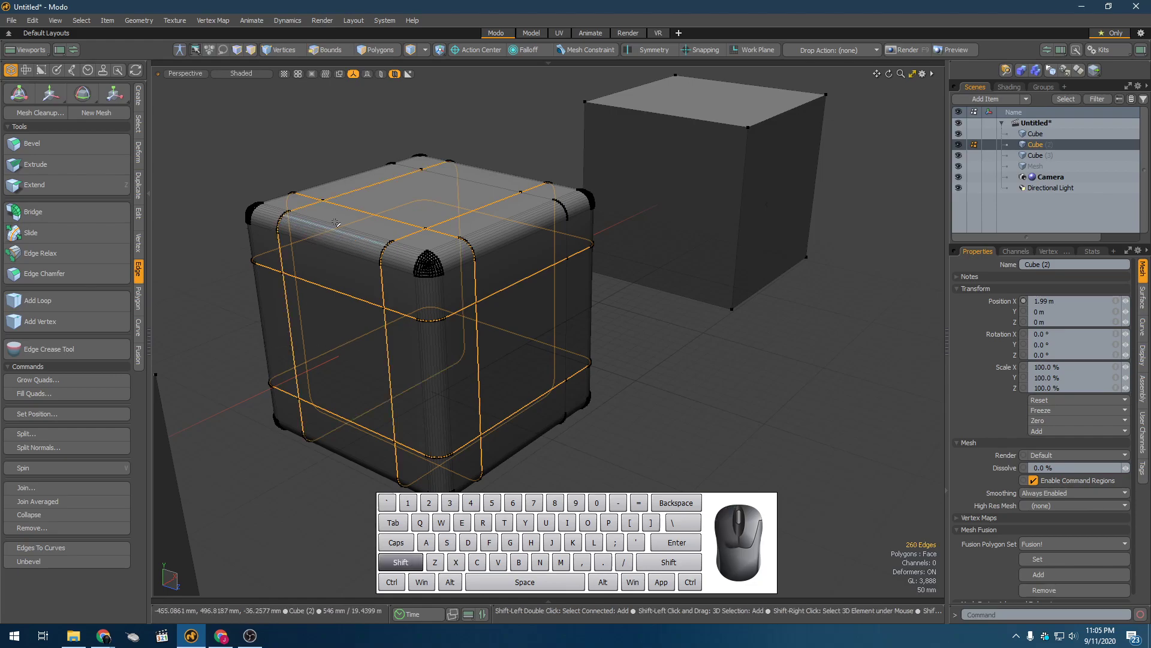
{"action": "double_click", "coordinate": [447, 174], "text": "shift"}
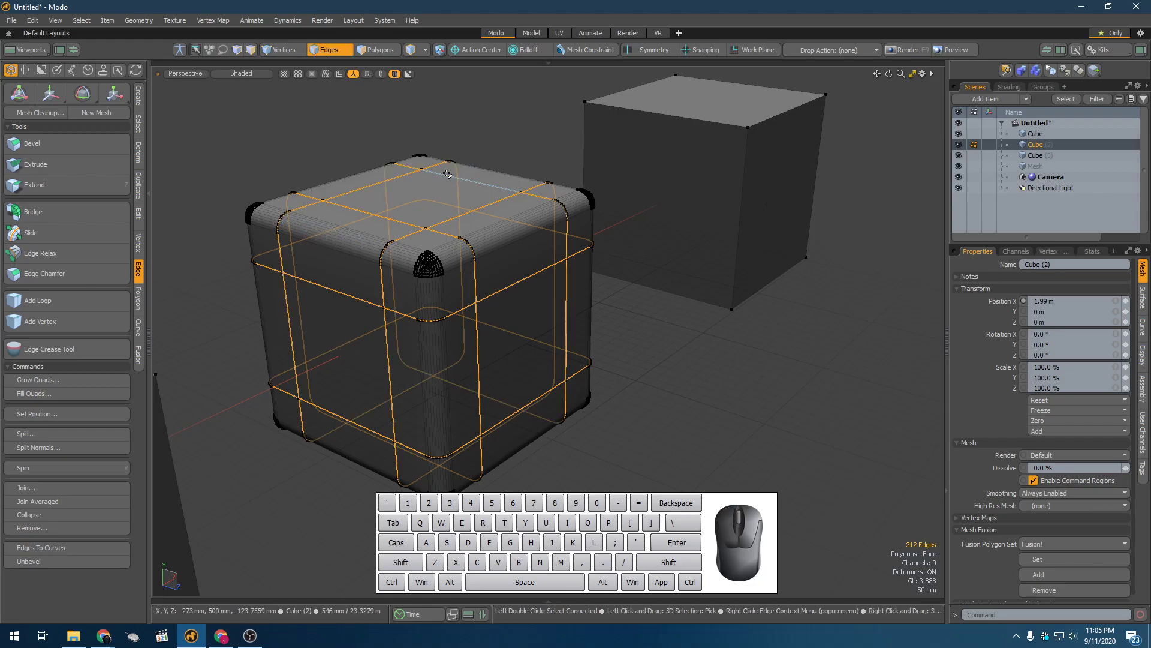
{"action": "key", "text": "Escape"}
Switch to item selection and select the third cube
{"action": "left_click_drag", "start_coordinate": [447, 174], "coordinate": [735, 326], "text": "alt"}
{"action": "key", "text": "5"}
{"action": "left_click", "coordinate": [788, 333]}
{"action": "scroll", "coordinate": [789, 334], "scroll_direction": "down", "scroll_amount": 3}
{"action": "left_click_drag", "start_coordinate": [827, 359], "coordinate": [658, 311], "text": "alt+shift"}
{"action": "scroll", "coordinate": [631, 329], "scroll_direction": "up", "scroll_amount": 3}
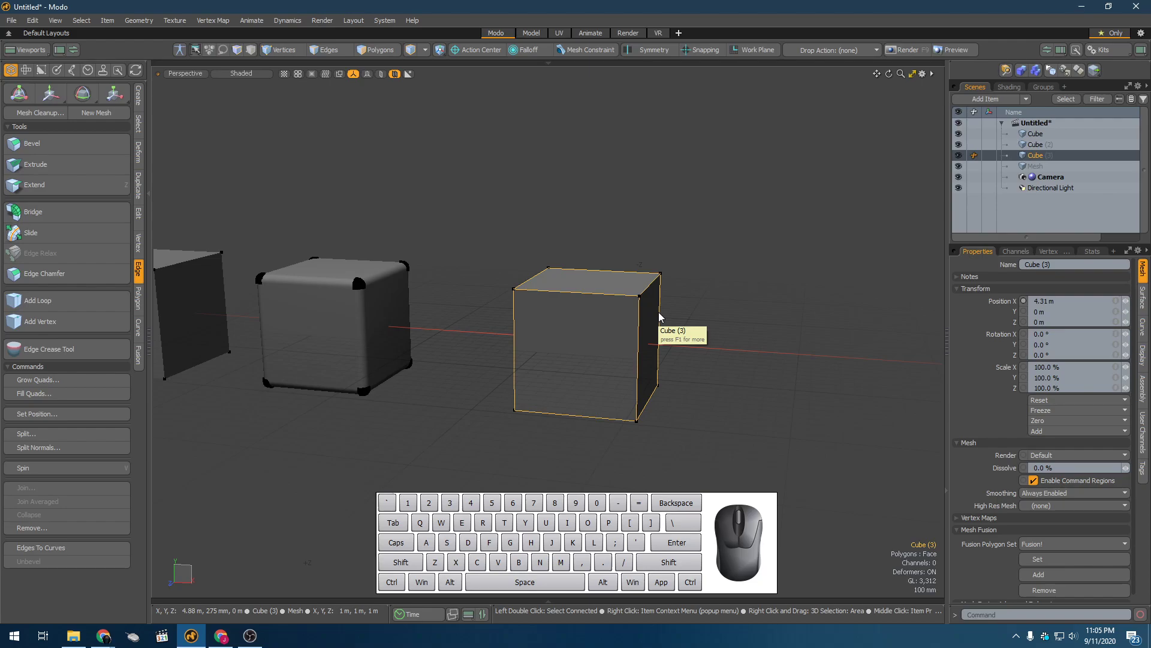
Select two opposite side polygons of the third cube
{"action": "left_click_drag", "start_coordinate": [660, 316], "coordinate": [687, 360], "text": "alt"}
{"action": "key", "text": "3"}
{"action": "left_click", "coordinate": [651, 347]}
{"action": "left_click", "coordinate": [526, 343], "text": "shift"}
{"action": "left_click_drag", "start_coordinate": [525, 343], "coordinate": [596, 334], "text": "alt"}
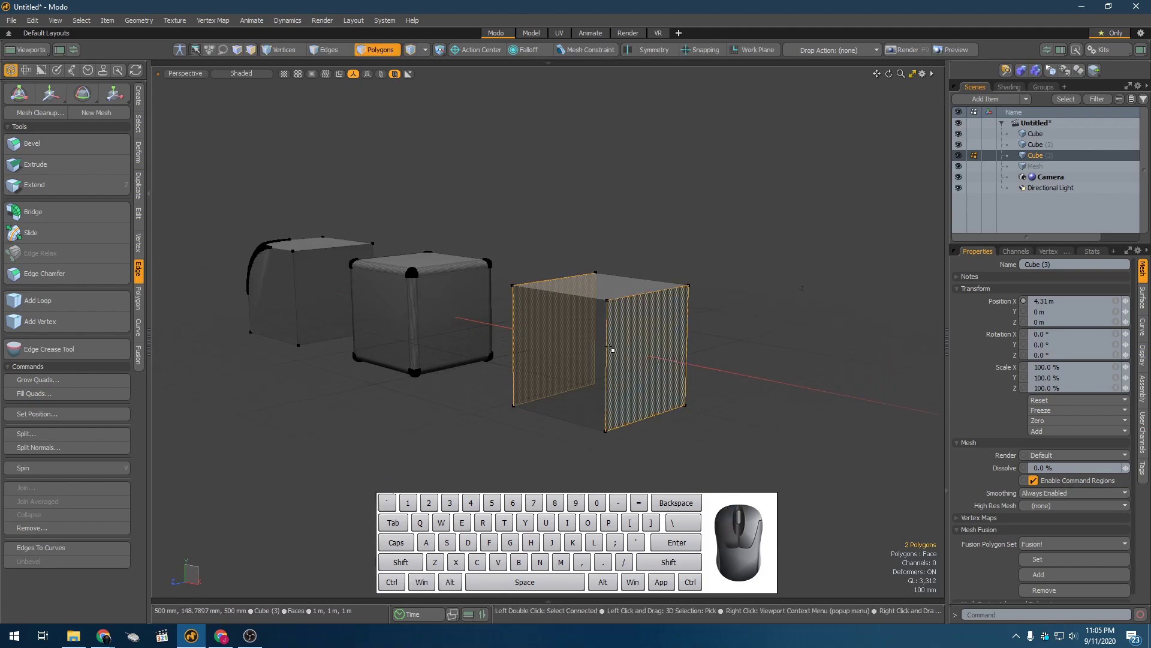
Bevel the two selected polygons inward with a shift of about -125 mm and an inset of about 183 mm
{"action": "key", "text": "b"}
{"action": "left_click_drag", "start_coordinate": [587, 354], "coordinate": [579, 370], "text": "alt"}
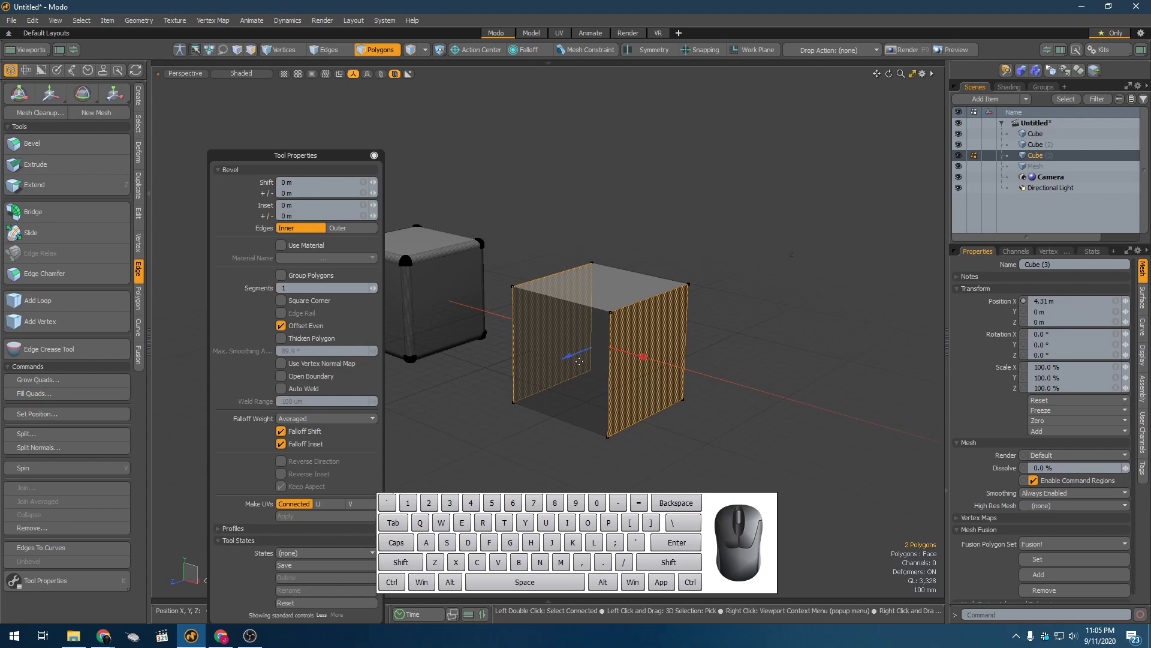
{"action": "left_click_drag", "start_coordinate": [649, 360], "coordinate": [581, 356]}
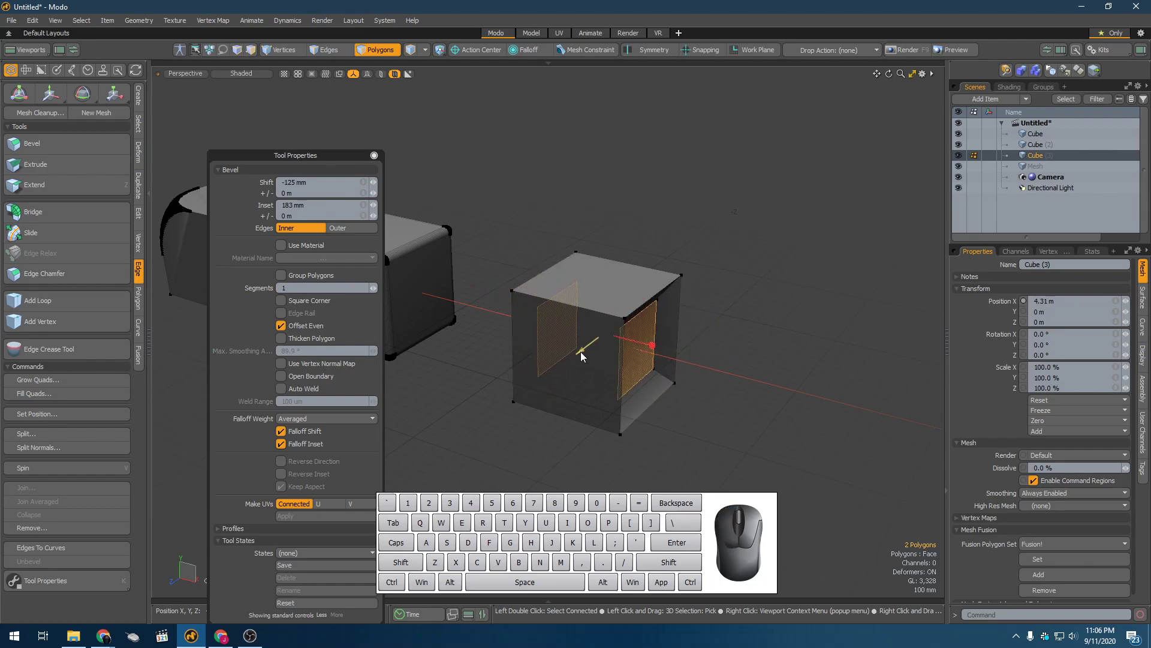
{"action": "key", "text": "space"}
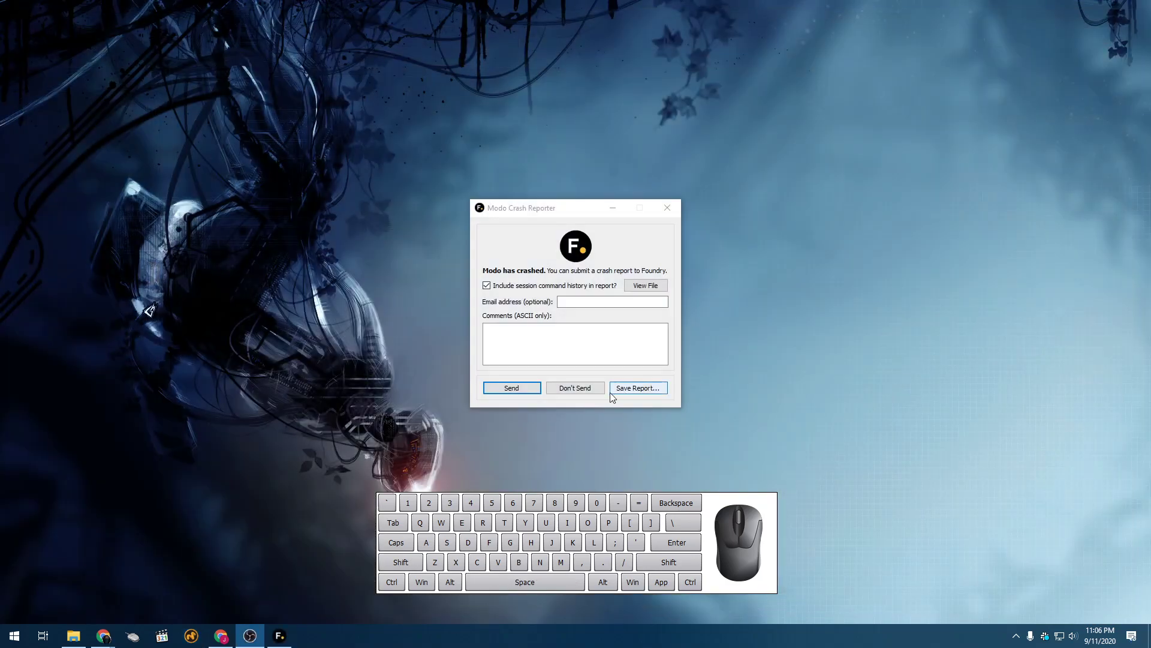
Dismiss the crash report without sending it and reload the auto-saved scenes in the restarted Modo
{"action": "left_click", "coordinate": [574, 393]}
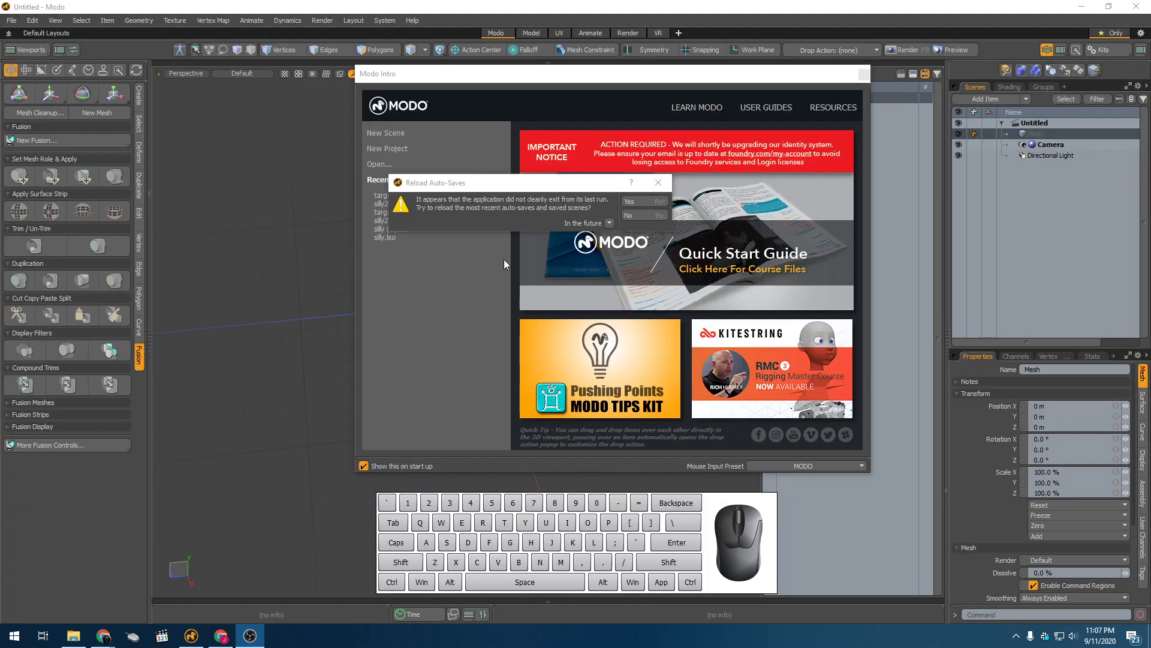
{"action": "left_click", "coordinate": [520, 210]}
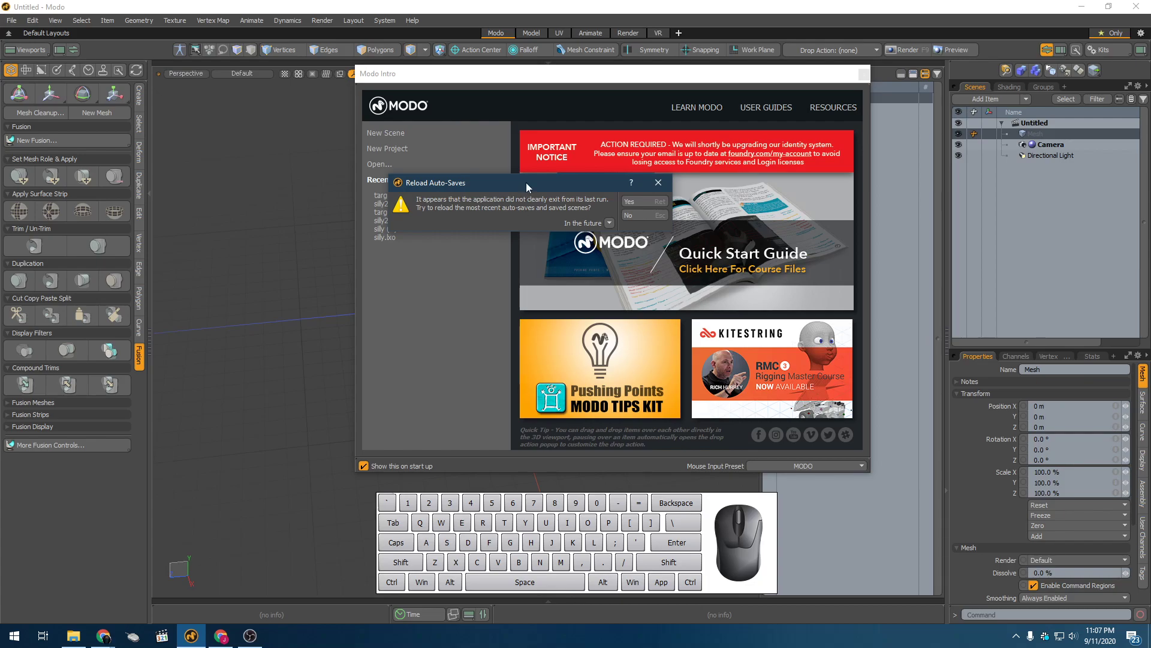
{"action": "left_click_drag", "start_coordinate": [509, 183], "coordinate": [647, 253]}
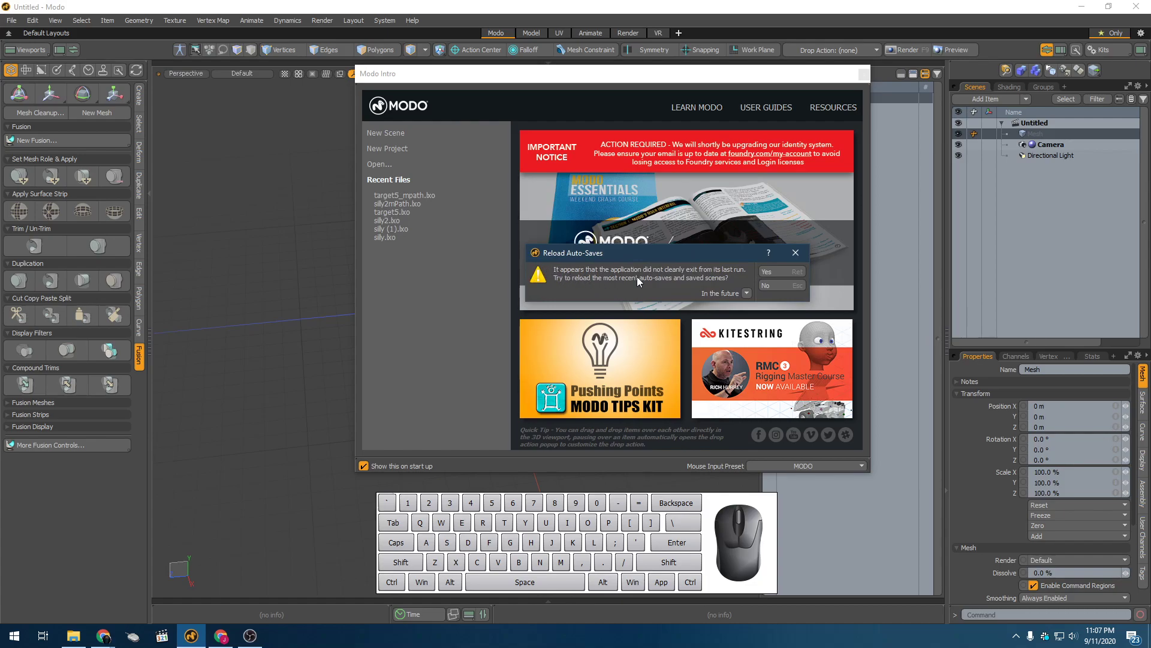
{"action": "left_click", "coordinate": [783, 271]}
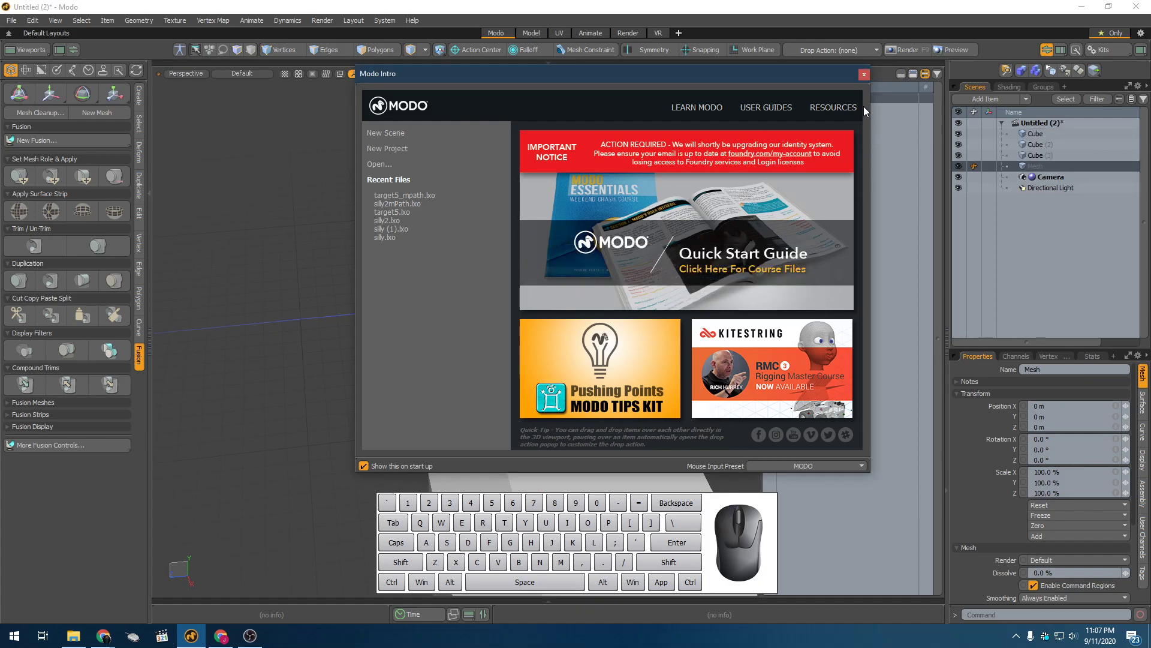
Close the intro window and select the middle cube with the chamfered edge in the recovered scene
{"action": "left_click", "coordinate": [866, 74]}
{"action": "scroll", "coordinate": [665, 290], "scroll_direction": "down", "scroll_amount": 5}
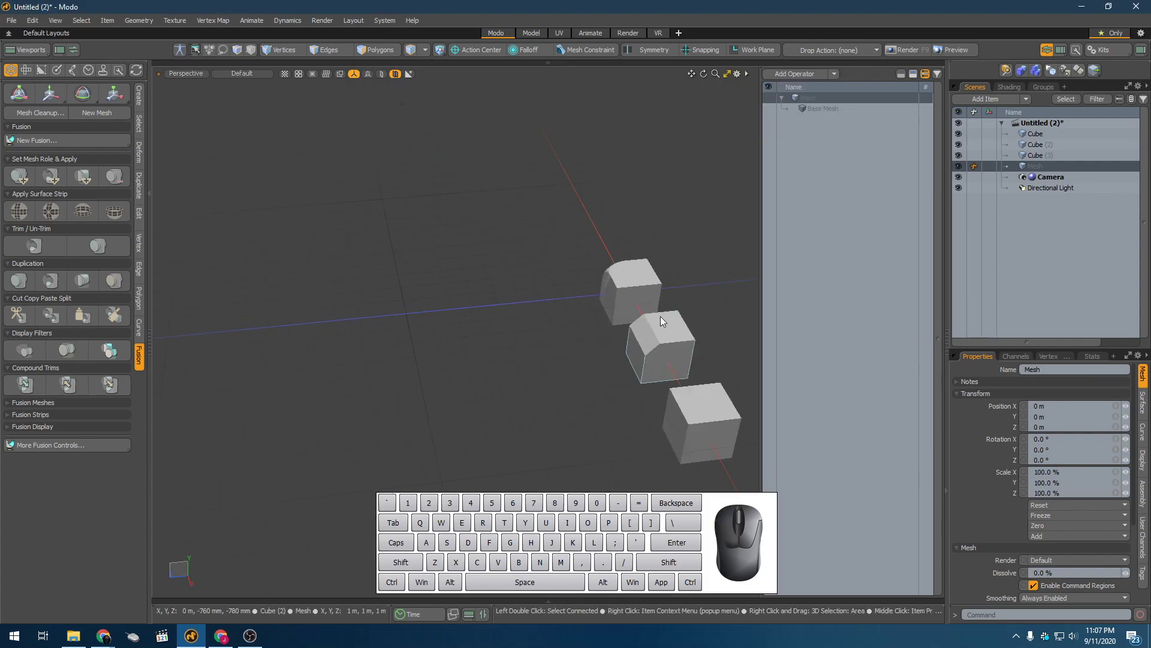
{"action": "left_click", "coordinate": [660, 315]}
{"action": "left_click_drag", "start_coordinate": [694, 396], "coordinate": [778, 377], "text": "alt"}
{"action": "scroll", "coordinate": [750, 337], "scroll_direction": "up", "scroll_amount": 4}
{"action": "left_click_drag", "start_coordinate": [707, 294], "coordinate": [622, 339], "text": "alt+shift"}
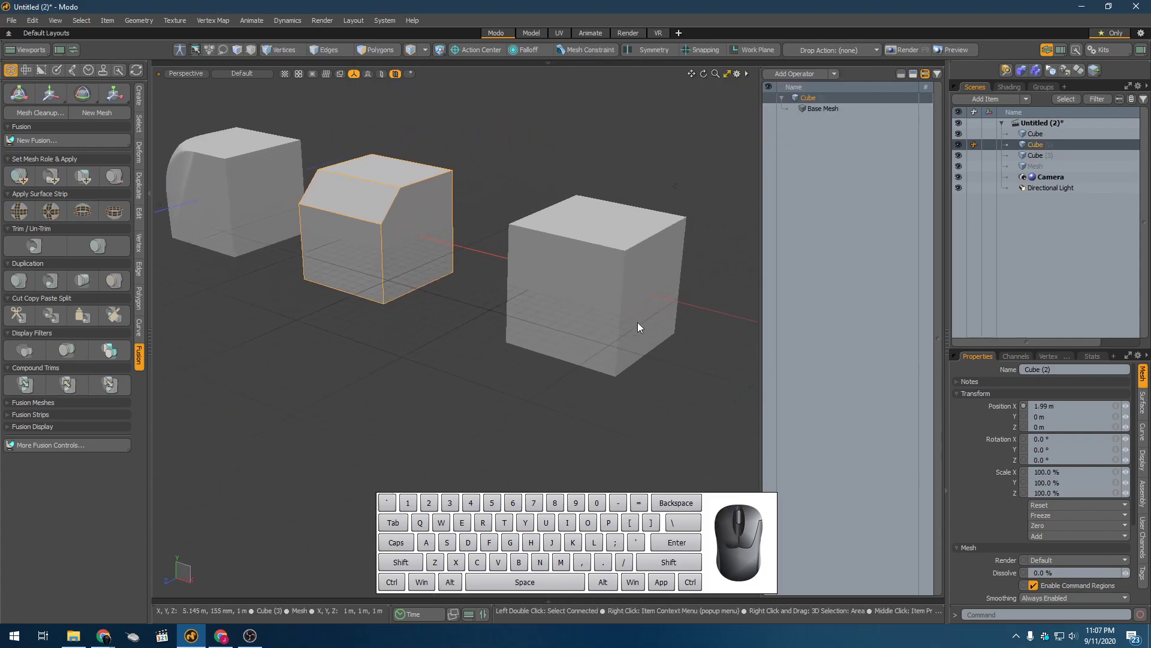
Examine the three recovered cubes and their bevels from several angles
{"action": "left_click", "coordinate": [618, 333]}
{"action": "left_click_drag", "start_coordinate": [599, 301], "coordinate": [695, 301], "text": "alt"}
{"action": "scroll", "coordinate": [485, 252], "scroll_direction": "up", "scroll_amount": 3}
{"action": "left_click_drag", "start_coordinate": [464, 244], "coordinate": [540, 264], "text": "alt"}
{"action": "left_click_drag", "start_coordinate": [447, 273], "coordinate": [496, 236], "text": "alt+shift"}
{"action": "left_click", "coordinate": [374, 312]}
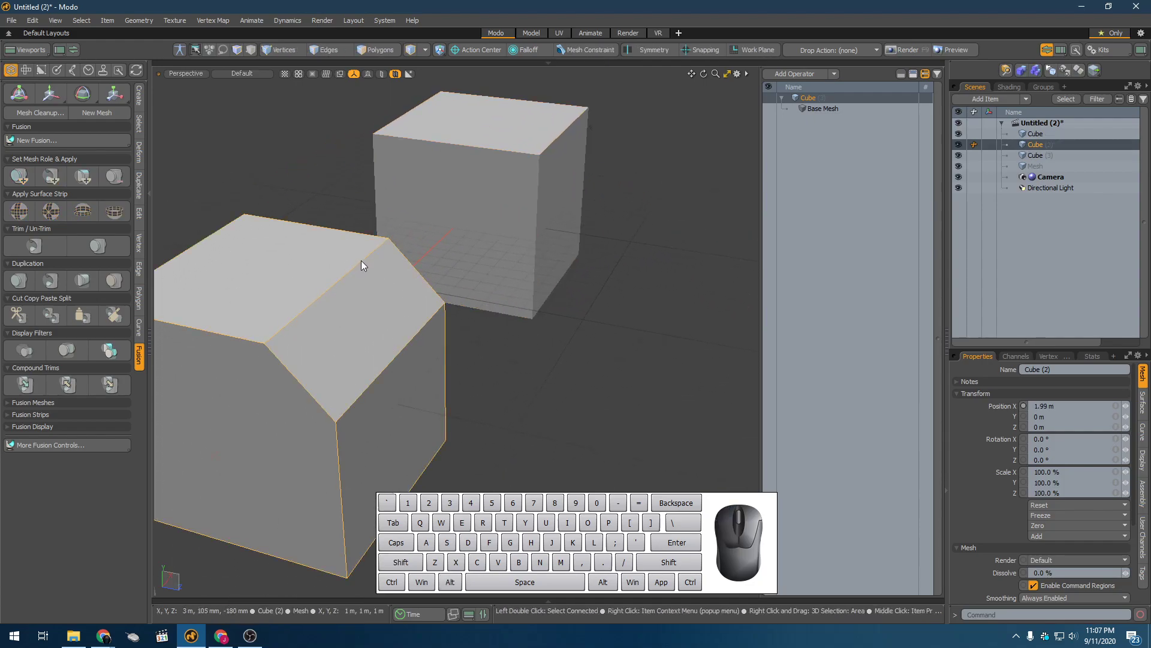
{"action": "scroll", "coordinate": [361, 260], "scroll_direction": "down", "scroll_amount": 5}
{"action": "left_click_drag", "start_coordinate": [367, 267], "coordinate": [373, 336], "text": "alt"}
{"action": "left_click_drag", "start_coordinate": [373, 336], "coordinate": [328, 289], "text": "alt"}
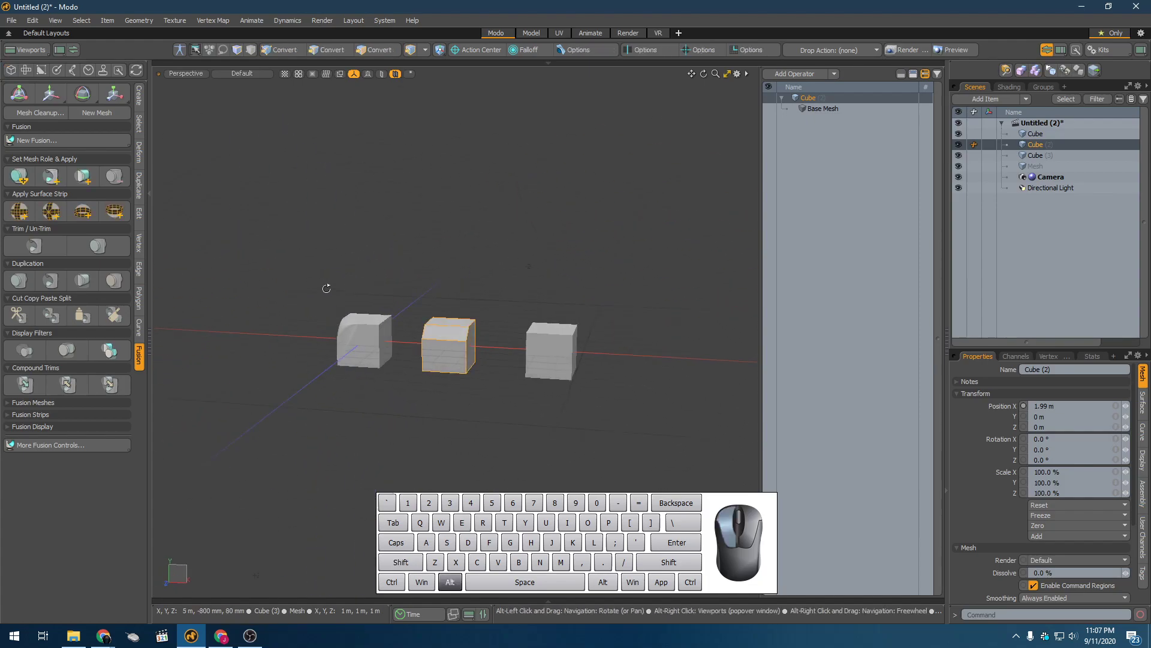
{"action": "scroll", "coordinate": [377, 351], "scroll_direction": "up", "scroll_amount": 5}
{"action": "left_click_drag", "start_coordinate": [377, 352], "coordinate": [335, 341], "text": "alt"}
{"action": "left_click_drag", "start_coordinate": [384, 337], "coordinate": [318, 334], "text": "alt+shift"}
{"action": "scroll", "coordinate": [355, 336], "scroll_direction": "down", "scroll_amount": 4}
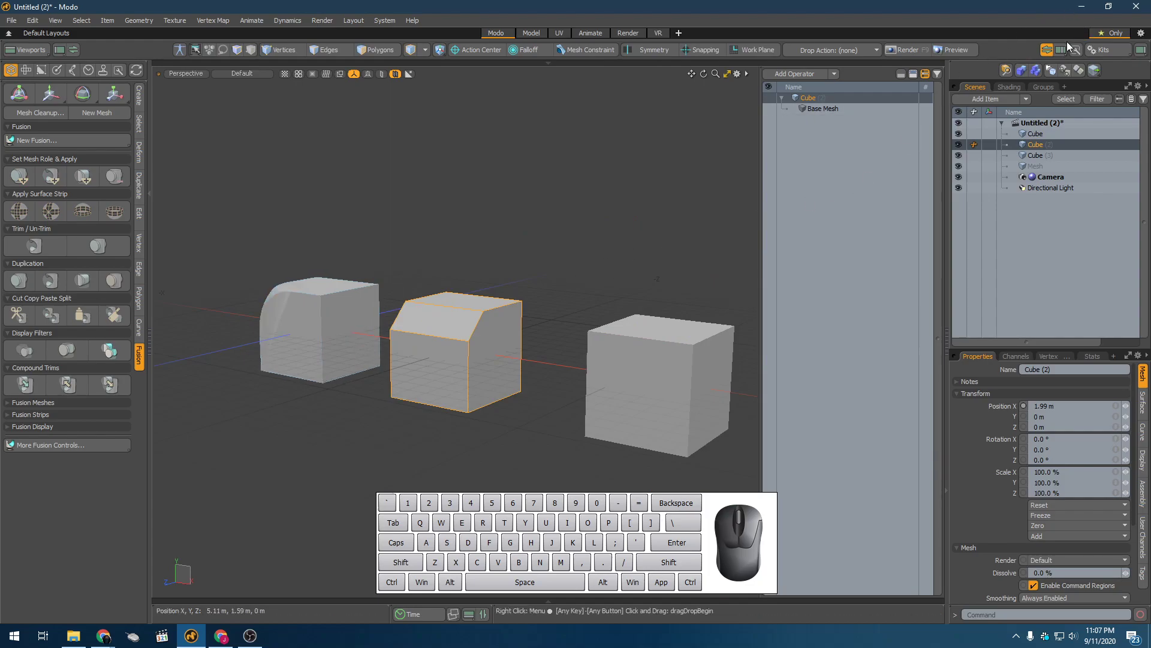
Close the recovered scene without saving its changes and display the mesh operations list beside the viewport
{"action": "left_click", "coordinate": [1047, 50]}
{"action": "left_click", "coordinate": [559, 183]}
{"action": "key", "text": "ctrl+w"}
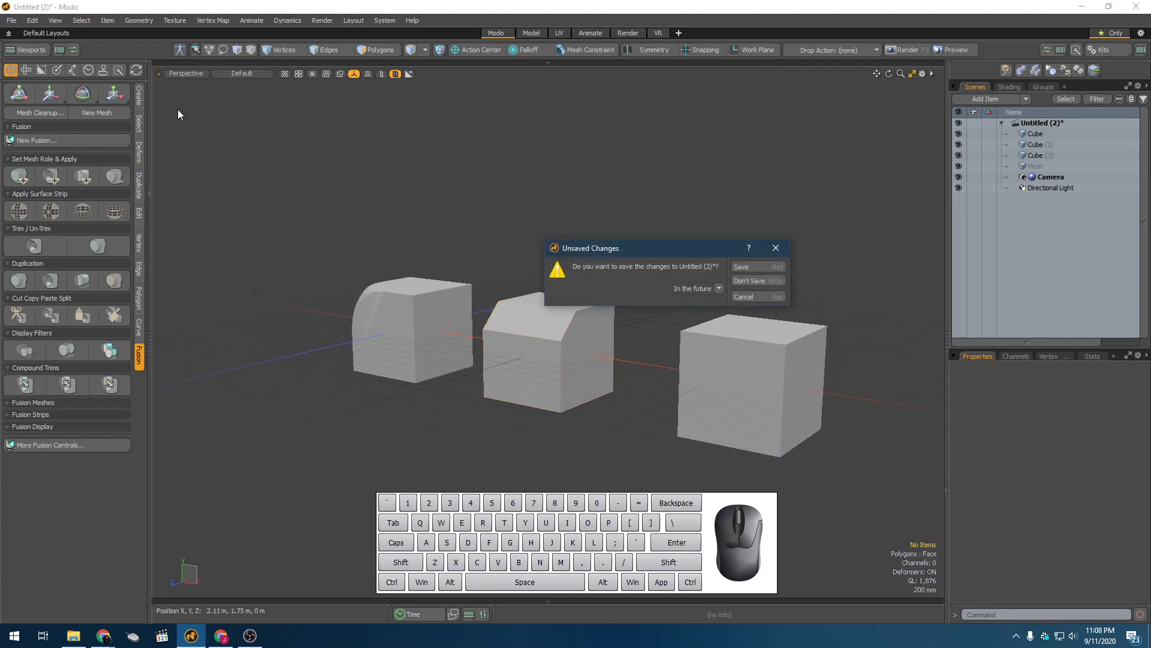
{"action": "left_click", "coordinate": [751, 280]}
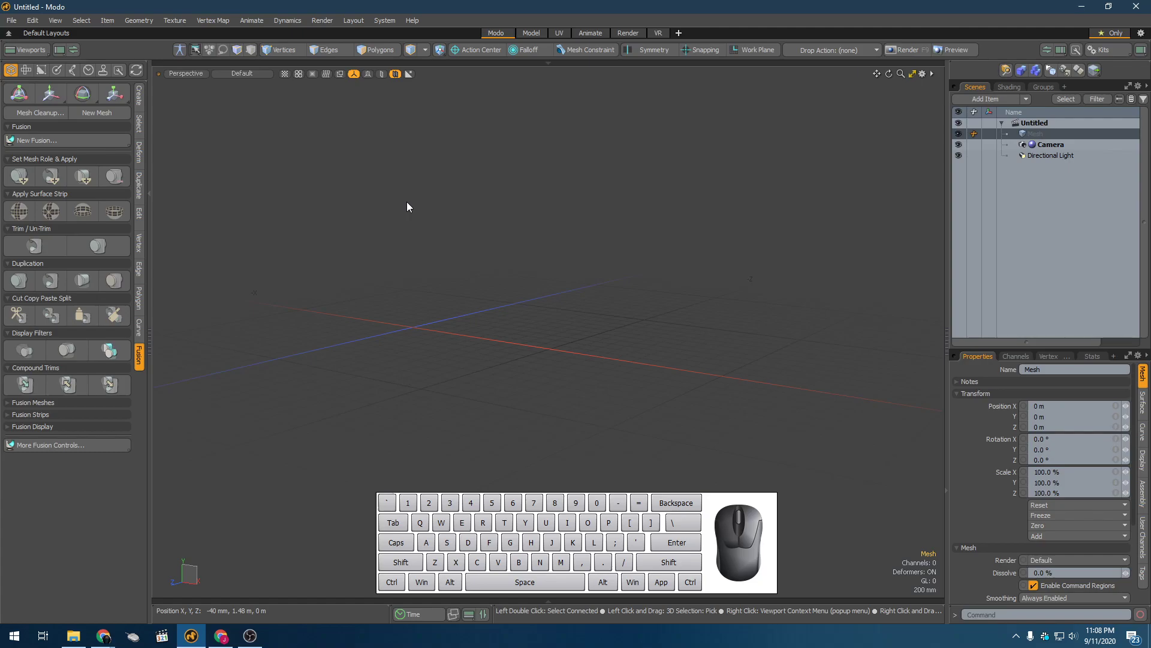
{"action": "left_click", "coordinate": [1059, 50]}
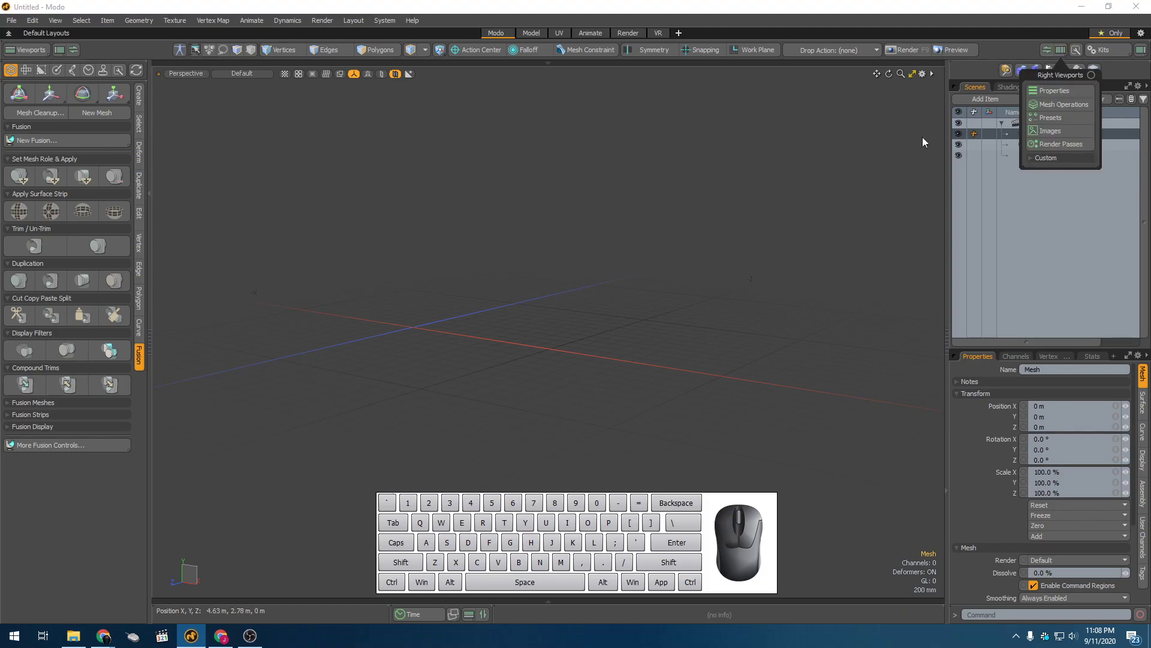
{"action": "left_click", "coordinate": [1065, 105]}
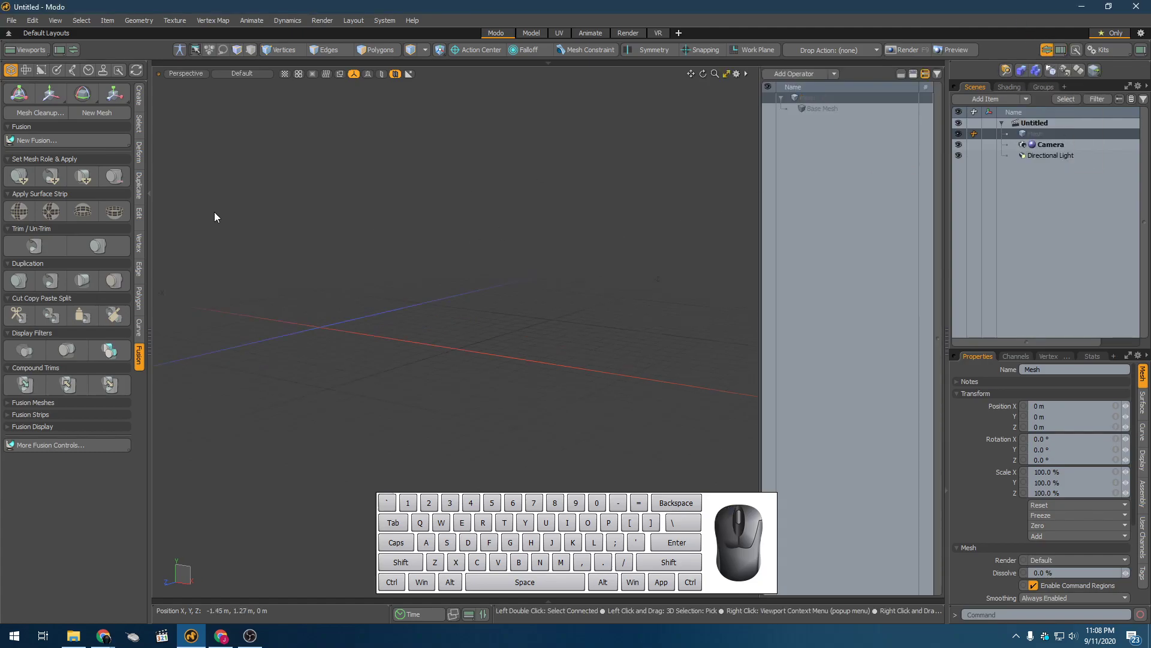
Hide the mesh operations list and add a unit cube at the origin of the empty scene
{"action": "left_click", "coordinate": [138, 101]}
{"action": "left_click", "coordinate": [1047, 50]}
{"action": "left_click_drag", "start_coordinate": [552, 221], "coordinate": [567, 251], "text": "alt"}
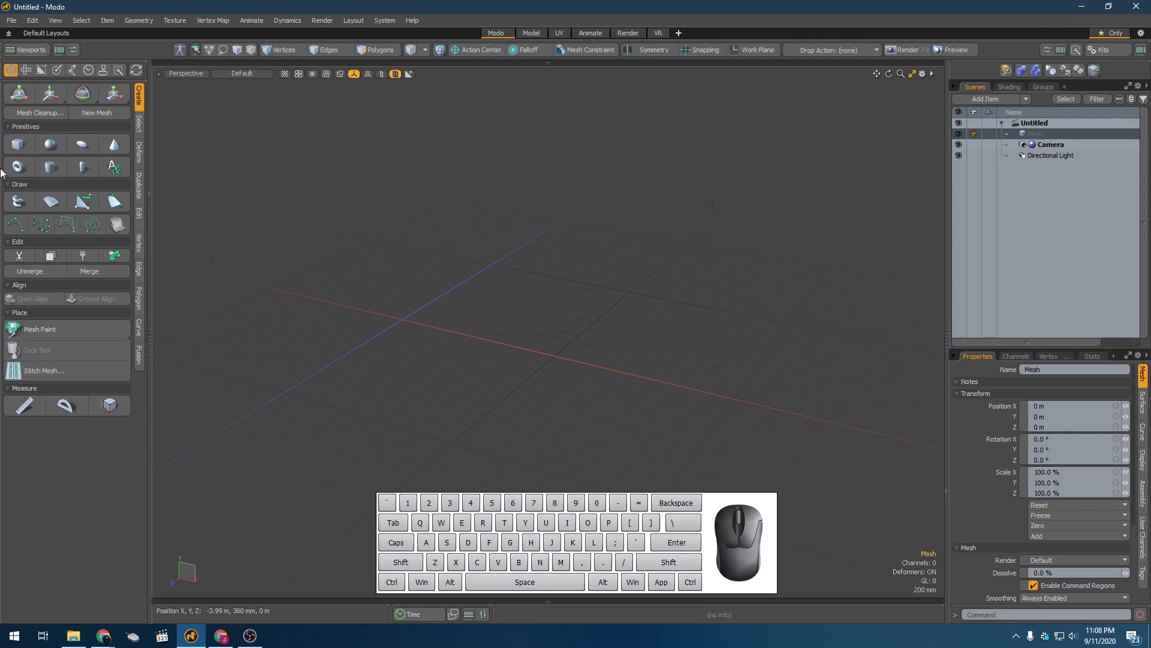
{"action": "left_click", "coordinate": [18, 144]}
{"action": "left_click_drag", "start_coordinate": [380, 240], "coordinate": [394, 293], "text": "alt"}
{"action": "scroll", "coordinate": [379, 247], "scroll_direction": "down", "scroll_amount": 4}
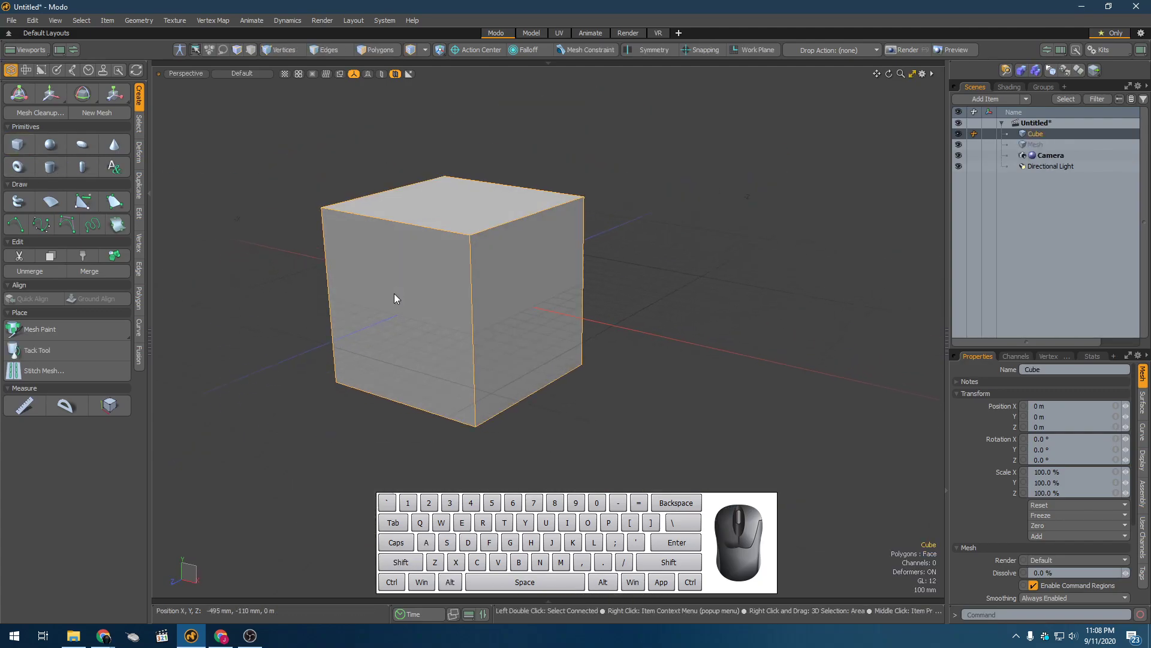
Select two opposite side polygons of the new cube
{"action": "left_click", "coordinate": [473, 289]}
{"action": "key", "text": "3"}
{"action": "left_click", "coordinate": [515, 304]}
{"action": "left_click_drag", "start_coordinate": [516, 305], "coordinate": [584, 312], "text": "alt"}
{"action": "left_click", "coordinate": [427, 319], "text": "shift"}
{"action": "left_click", "coordinate": [407, 323], "text": "shift"}
{"action": "left_click_drag", "start_coordinate": [480, 337], "coordinate": [404, 377], "text": "alt"}
{"action": "left_click", "coordinate": [532, 354], "text": "ctrl"}
Activate the polygon Bevel tool on the selected faces and pin its Tool Properties window open beside the cube
{"action": "left_click", "coordinate": [138, 297]}
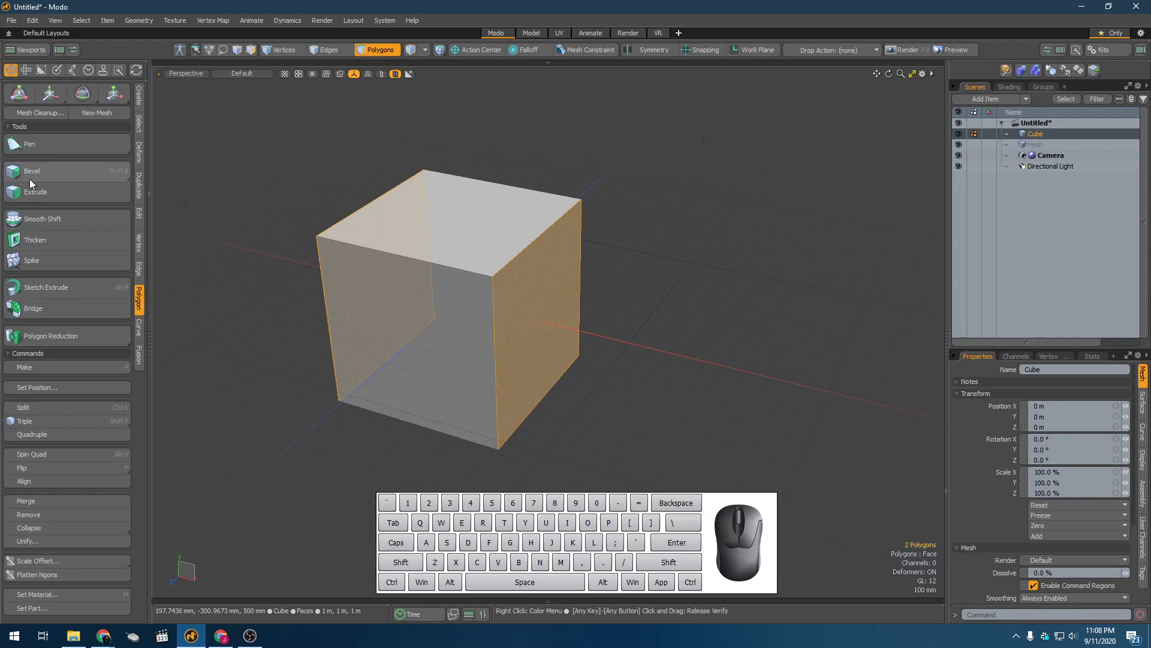
{"action": "left_click", "coordinate": [31, 171]}
{"action": "left_click_drag", "start_coordinate": [506, 303], "coordinate": [663, 309], "text": "alt+shift"}
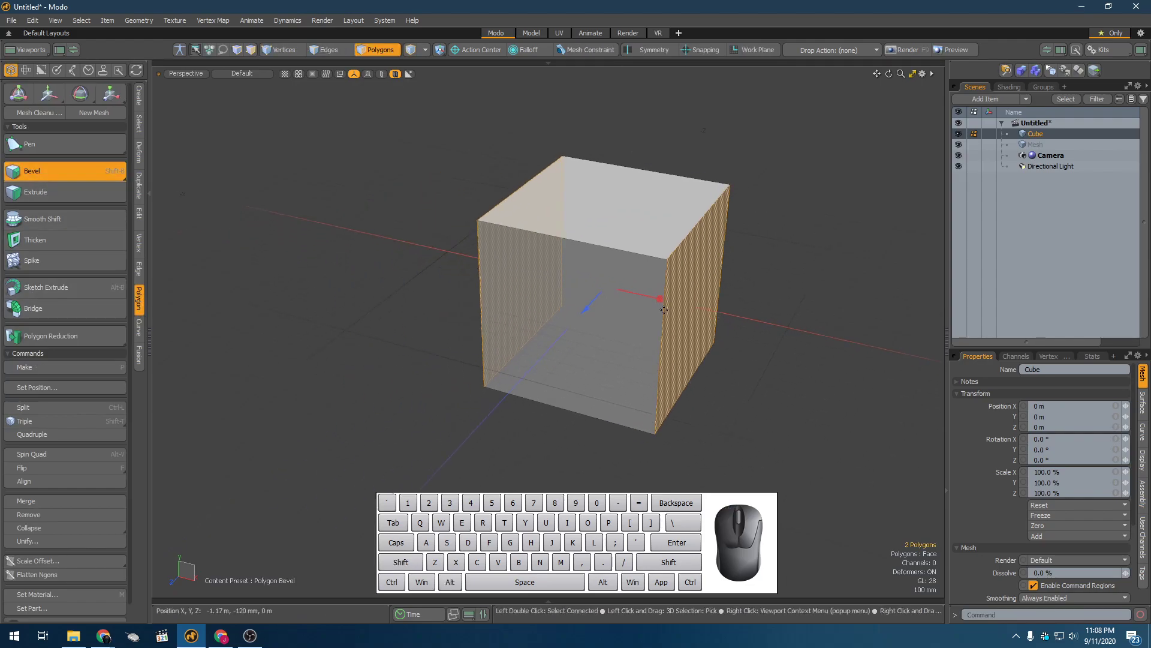
{"action": "key", "text": "k"}
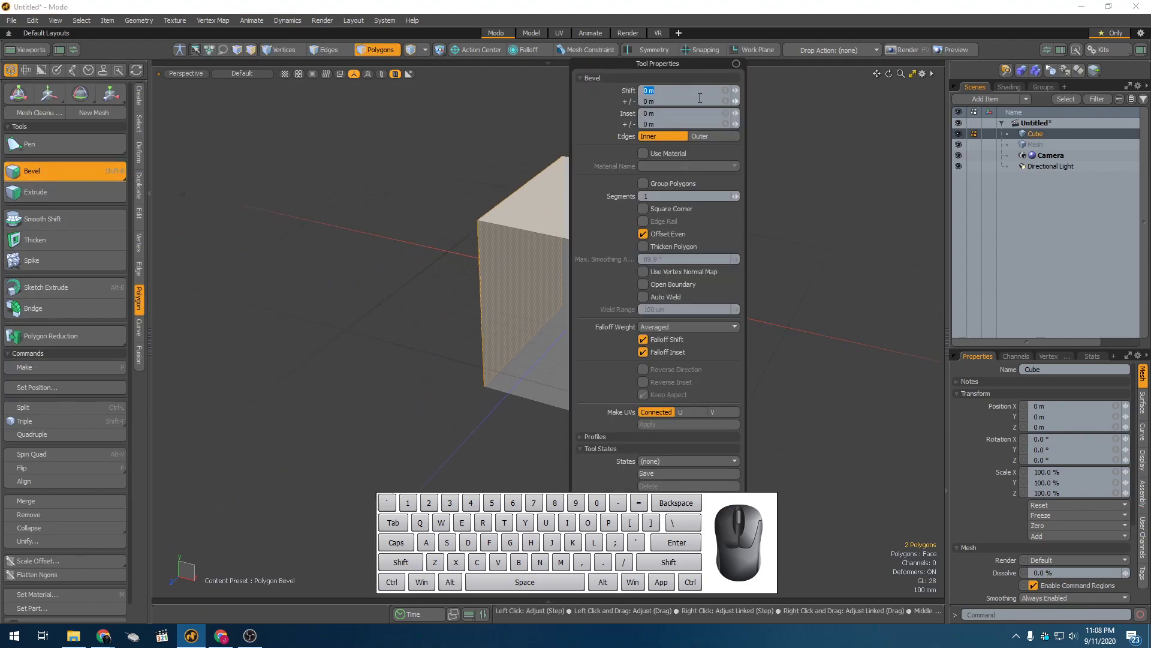
{"action": "left_click_drag", "start_coordinate": [662, 64], "coordinate": [214, 66]}
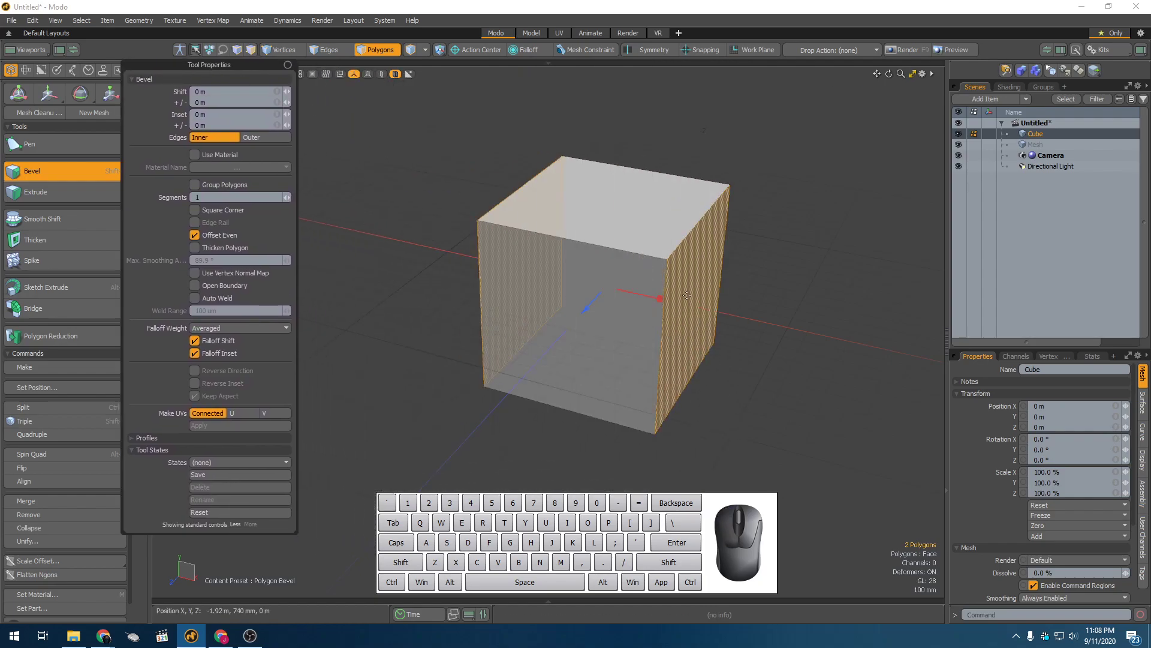
{"action": "left_click", "coordinate": [659, 299]}
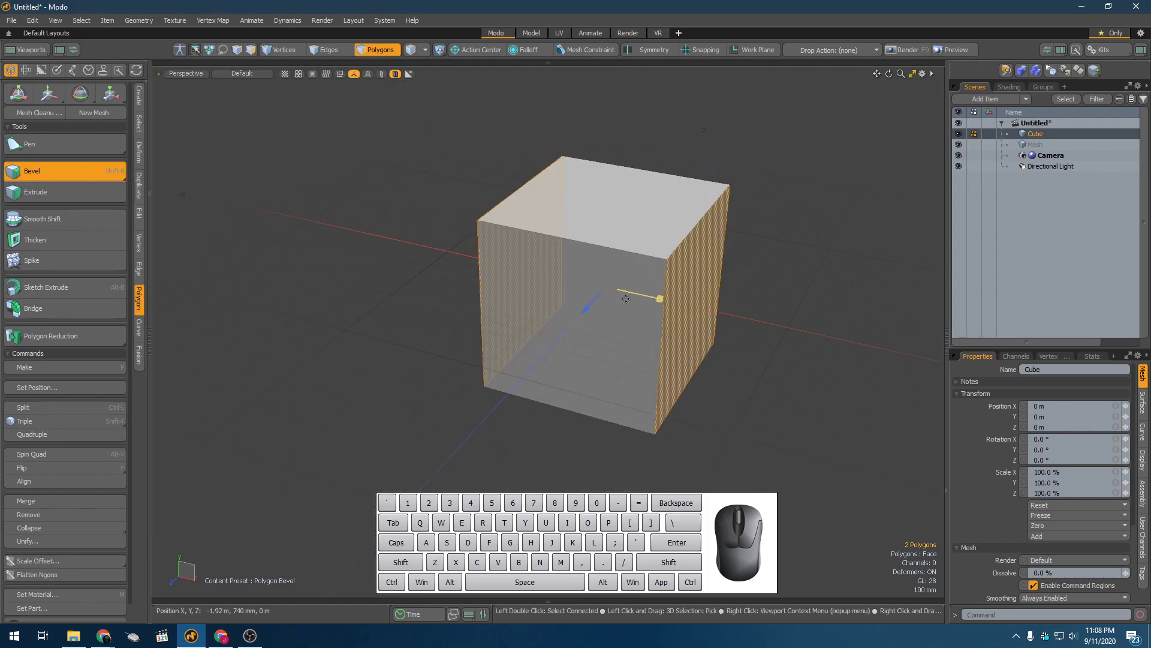
{"action": "key", "text": "k"}
{"action": "left_click", "coordinate": [419, 39]}
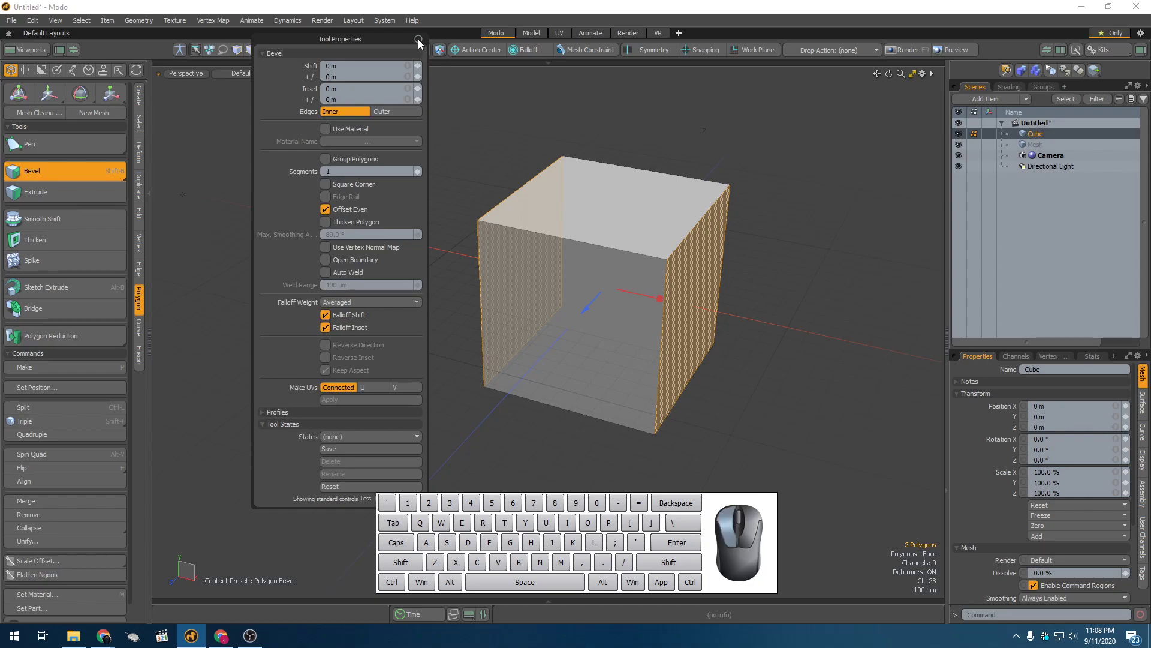
Bevel the two side polygons with an inset of about 184 mm and a shift of 0, then drop the tool
{"action": "mouse_move", "coordinate": [659, 300]}
{"action": "left_mouse_down"}
{"action": "mouse_move", "coordinate": [643, 298]}
{"action": "mouse_move", "coordinate": [658, 298]}
{"action": "left_mouse_up"}
{"action": "left_click_drag", "start_coordinate": [417, 88], "coordinate": [423, 89]}
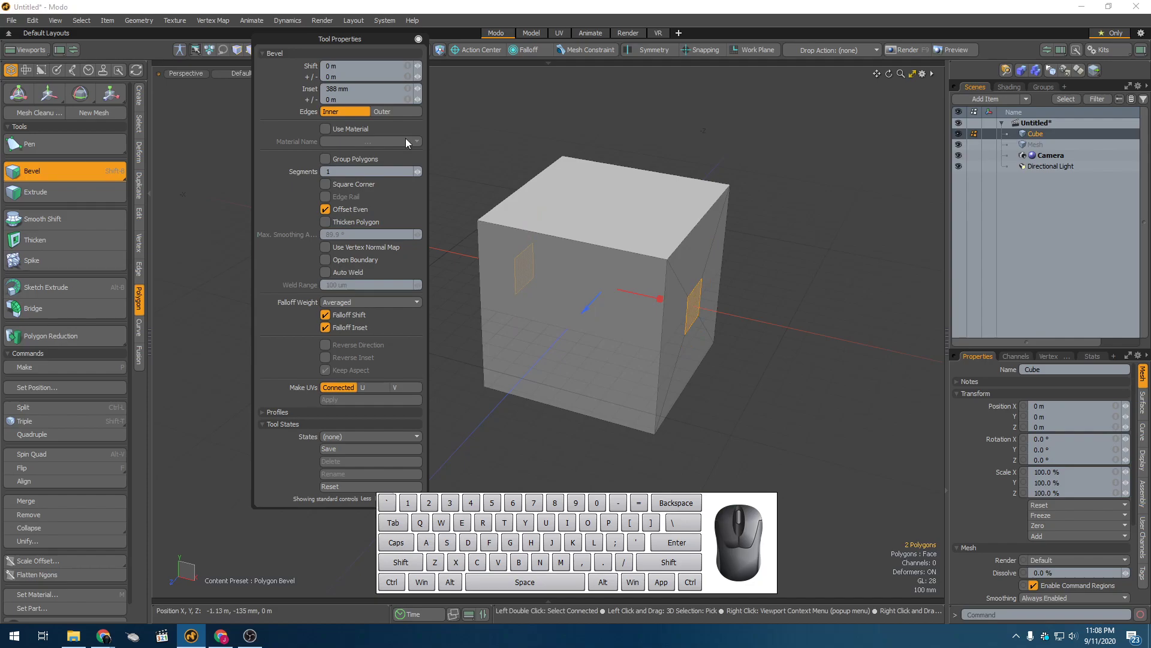
{"action": "left_click_drag", "start_coordinate": [418, 66], "coordinate": [479, 73]}
{"action": "left_click_drag", "start_coordinate": [572, 312], "coordinate": [663, 306]}
{"action": "mouse_move", "coordinate": [585, 319]}
{"action": "left_mouse_down"}
{"action": "mouse_move", "coordinate": [557, 329]}
{"action": "mouse_move", "coordinate": [585, 301]}
{"action": "left_mouse_up"}
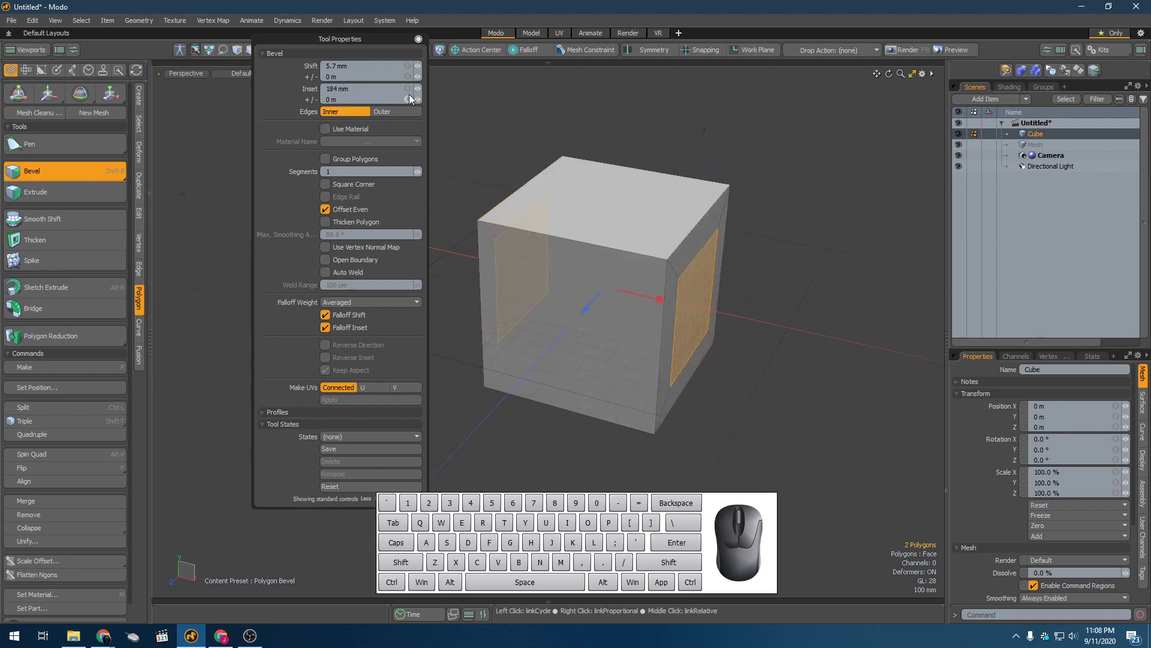
{"action": "left_click", "coordinate": [364, 64]}
{"action": "type", "text": "0"}
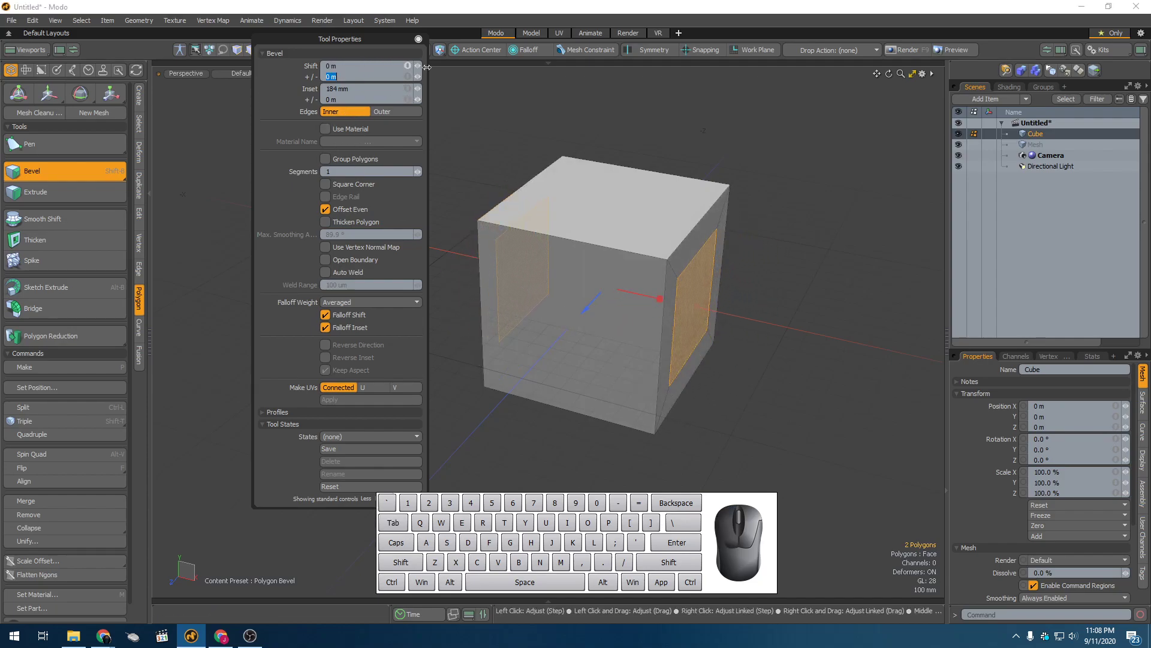
{"action": "left_click", "coordinate": [682, 126]}
{"action": "key", "text": "space"}
Bevel the two inset polygons again and push them inward to recess both sides of the cube
{"action": "left_click_drag", "start_coordinate": [684, 206], "coordinate": [655, 250], "text": "alt"}
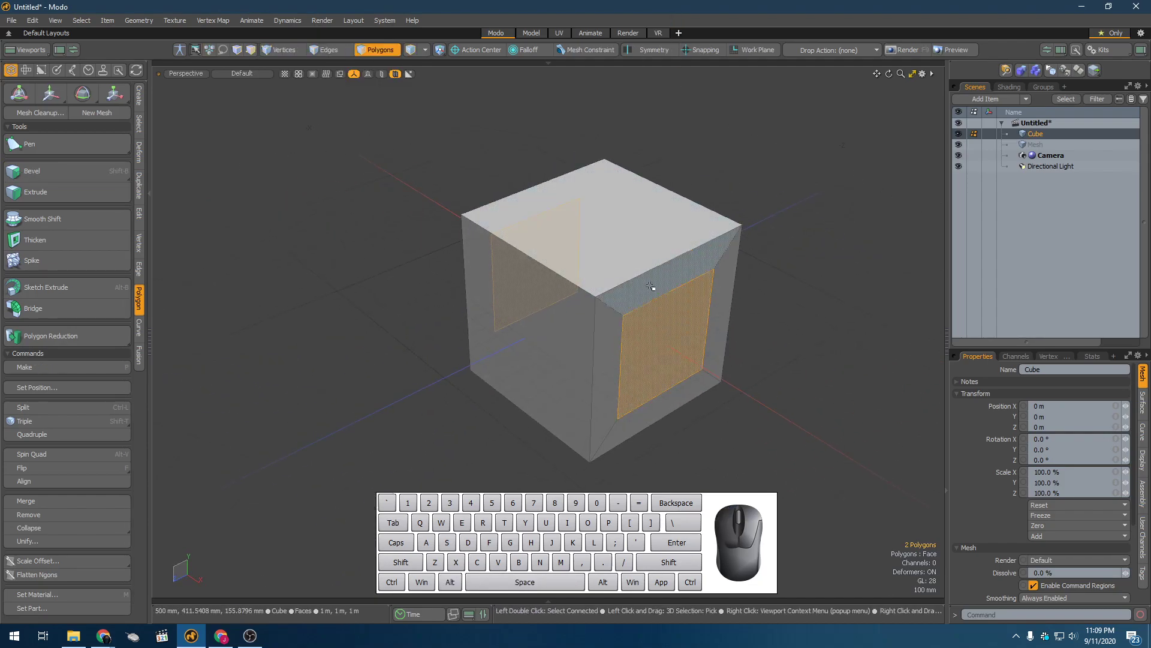
{"action": "key", "text": "shift+b"}
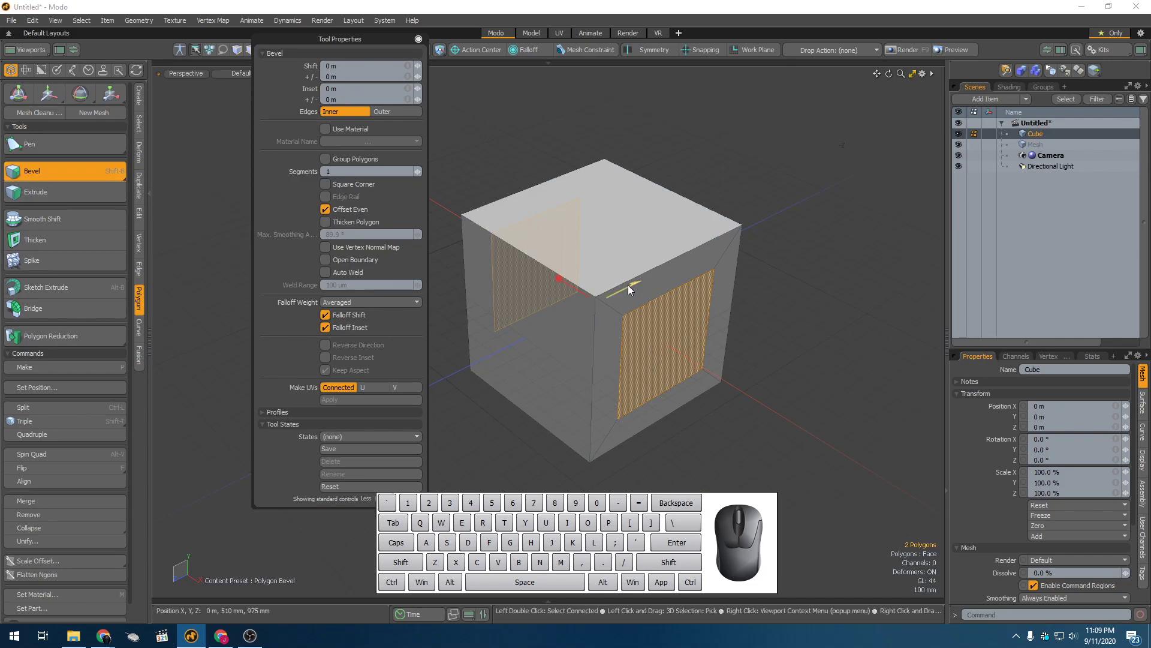
{"action": "left_click_drag", "start_coordinate": [570, 287], "coordinate": [548, 302]}
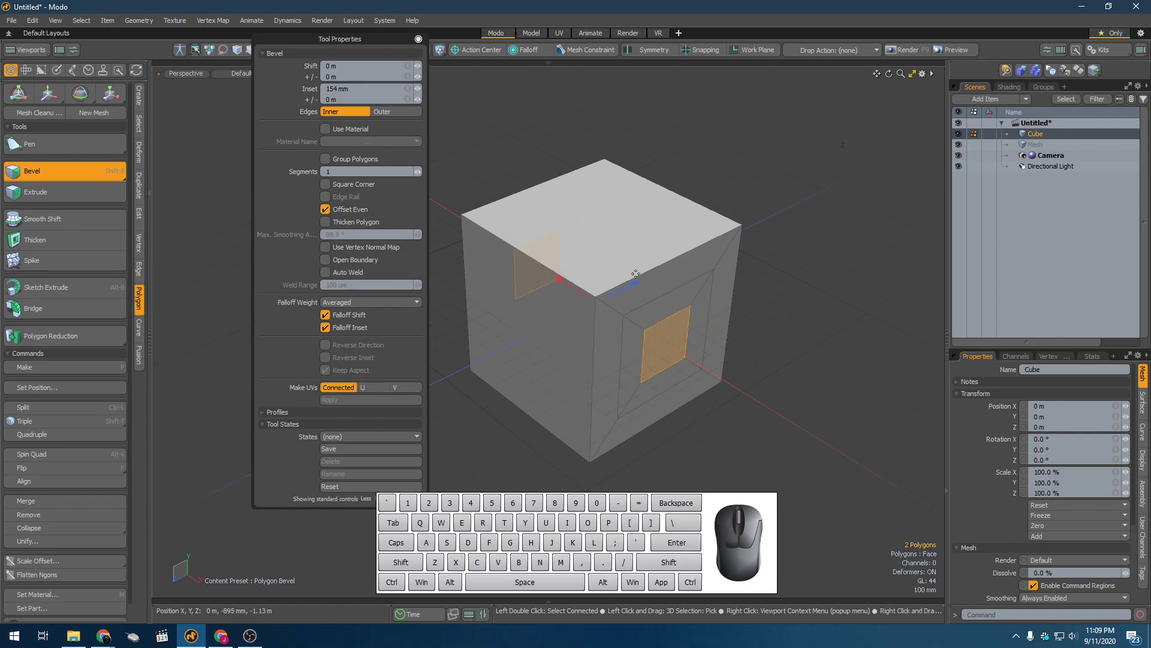
{"action": "left_click_drag", "start_coordinate": [636, 283], "coordinate": [617, 322]}
{"action": "key", "text": "space"}
Select the cube's top polygon and bevel it upward with a shift of about 680 mm and an inset of about 190 mm
{"action": "left_click", "coordinate": [591, 244]}
{"action": "left_click_drag", "start_coordinate": [591, 245], "coordinate": [570, 309], "text": "alt"}
{"action": "key", "text": "shift+b"}
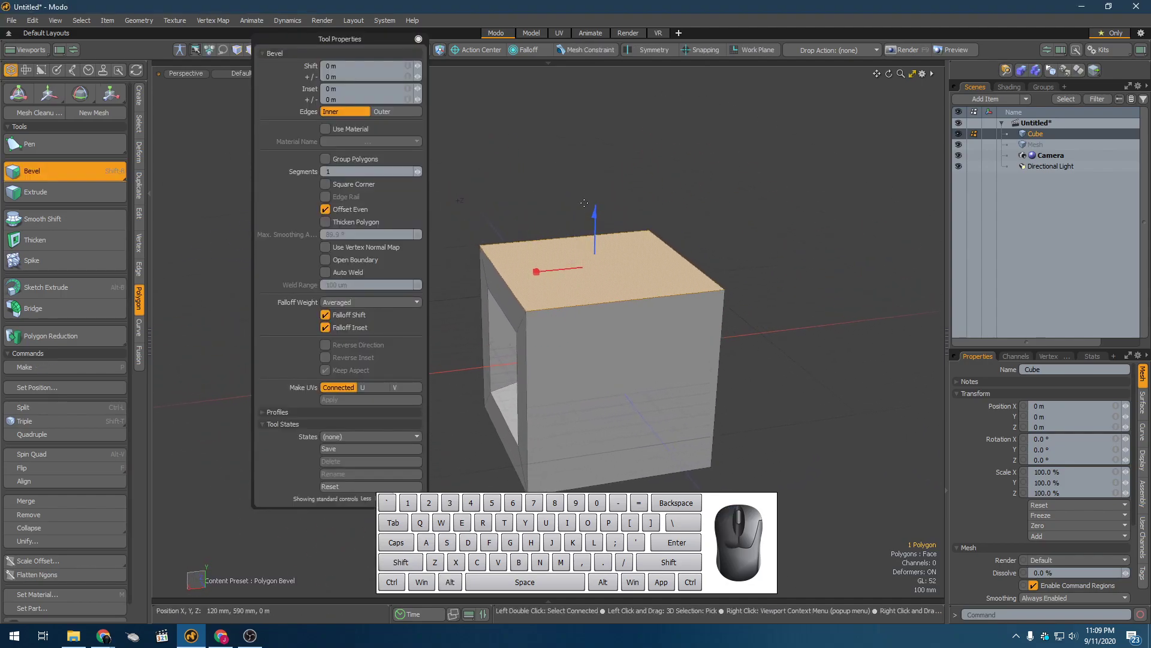
{"action": "left_click_drag", "start_coordinate": [595, 240], "coordinate": [597, 96]}
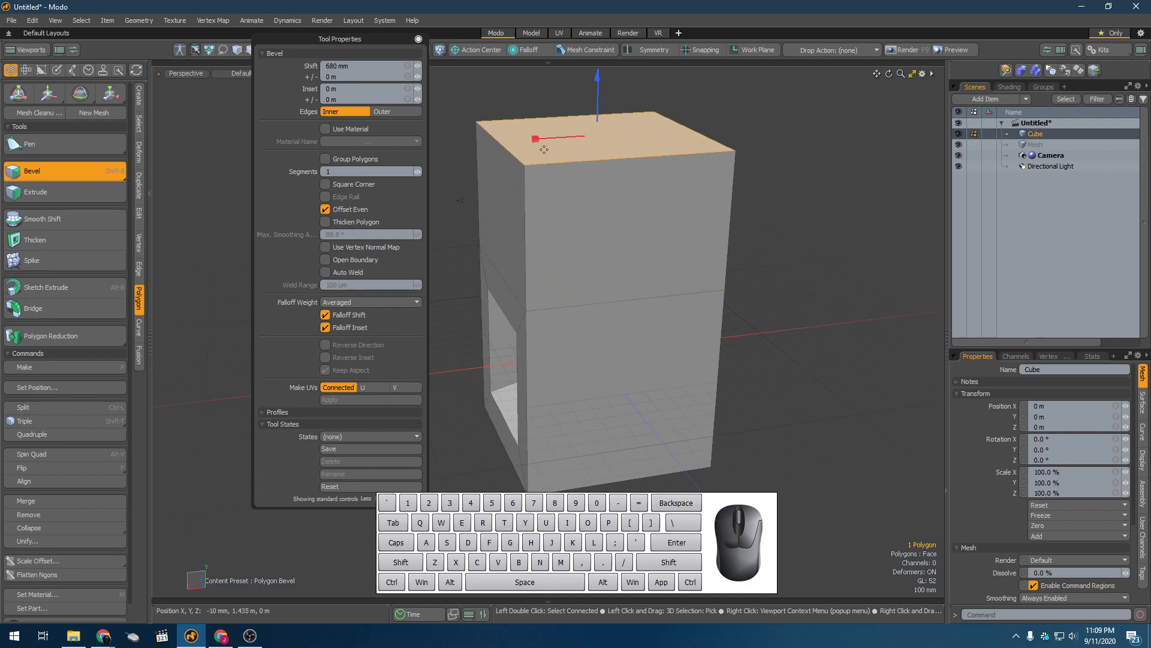
{"action": "left_click_drag", "start_coordinate": [536, 147], "coordinate": [456, 177]}
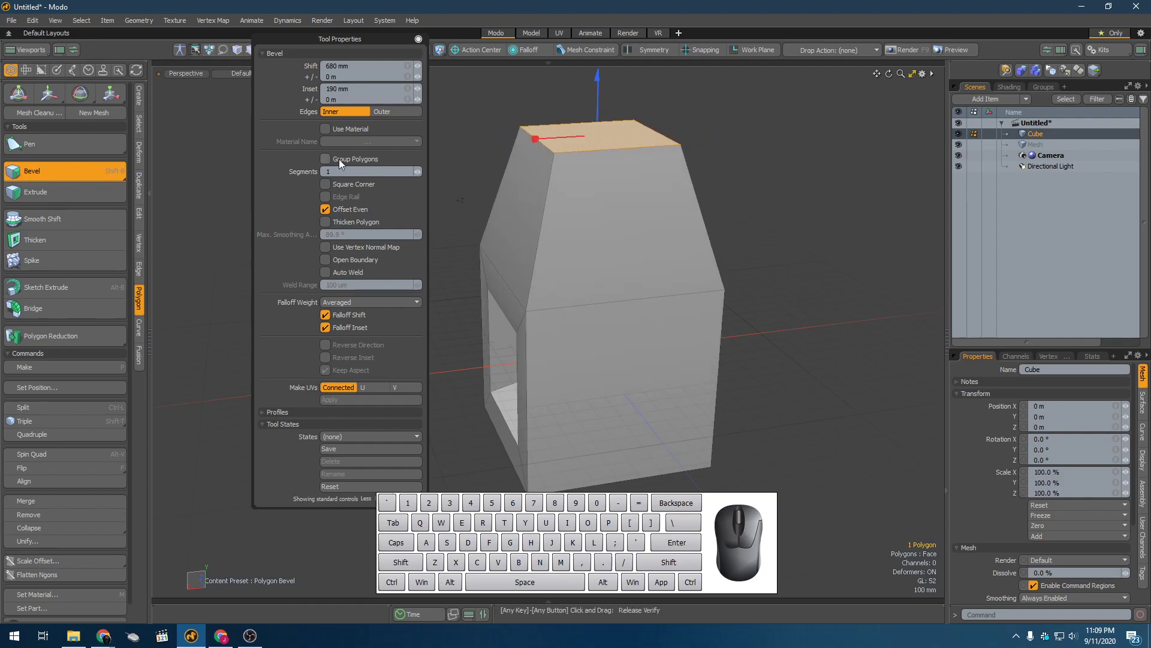
Set the top bevel's segments to 4 and drop the Bevel tool
{"action": "left_click", "coordinate": [420, 172]}
{"action": "left_click", "coordinate": [420, 172]}
{"action": "left_click", "coordinate": [420, 172]}
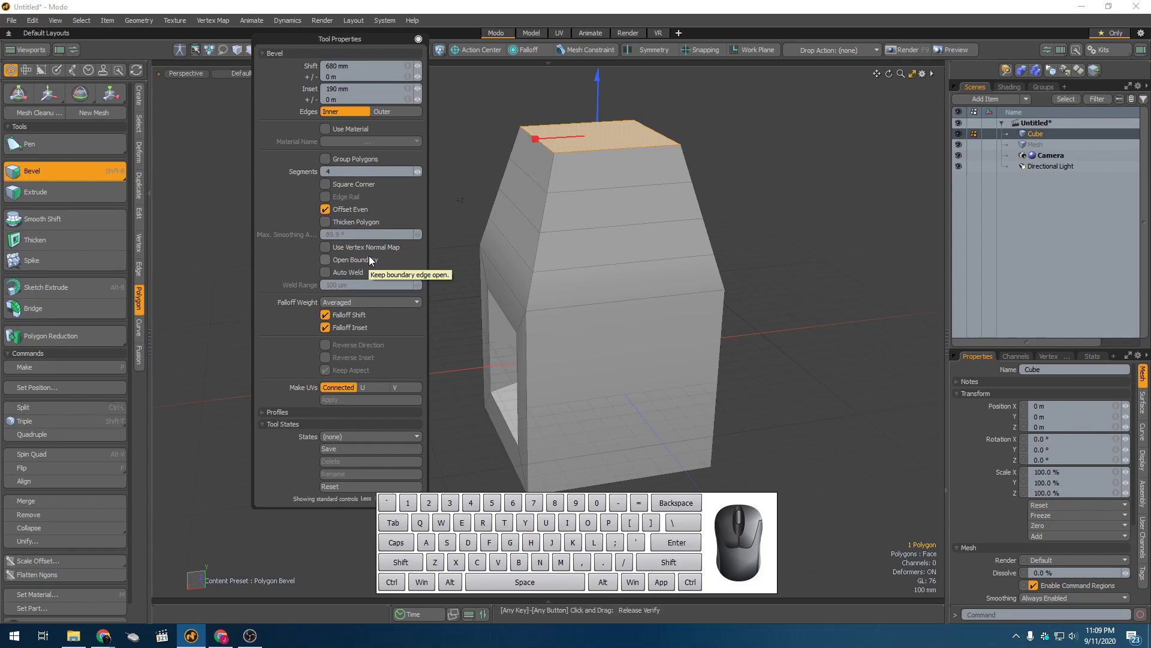
{"action": "key", "text": "space"}
Add a second unit cube as a separate item and move it to about -3.12 m along Z
{"action": "scroll", "coordinate": [577, 253], "scroll_direction": "down", "scroll_amount": 5}
{"action": "left_click_drag", "start_coordinate": [548, 260], "coordinate": [684, 280], "text": "alt"}
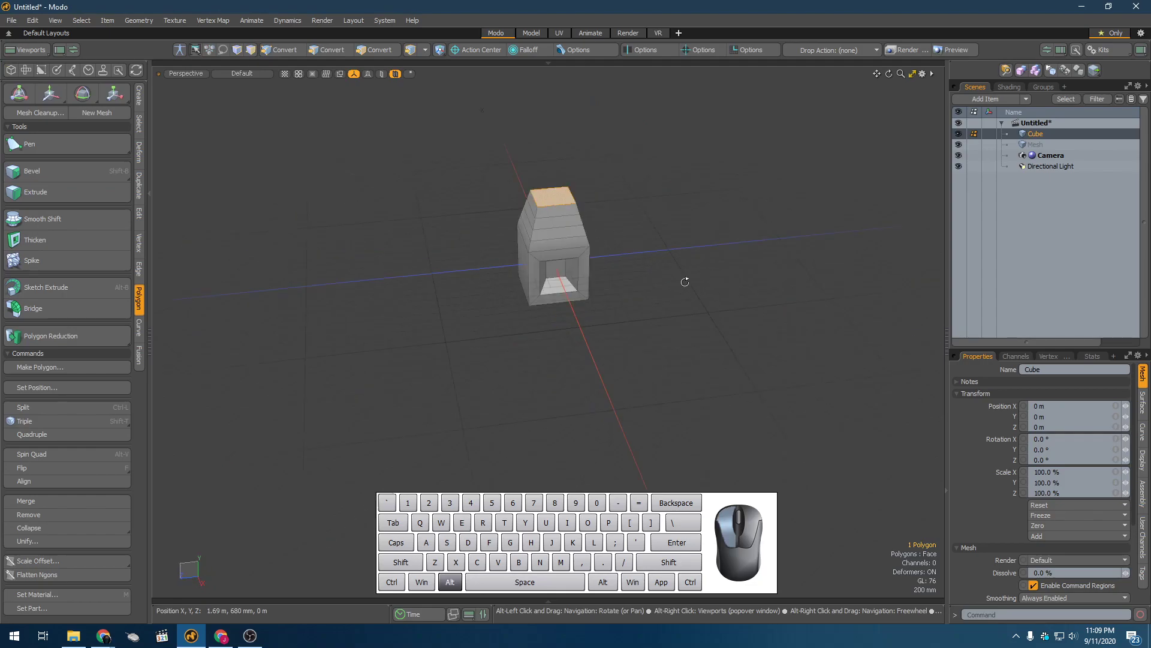
{"action": "key", "text": "F2"}
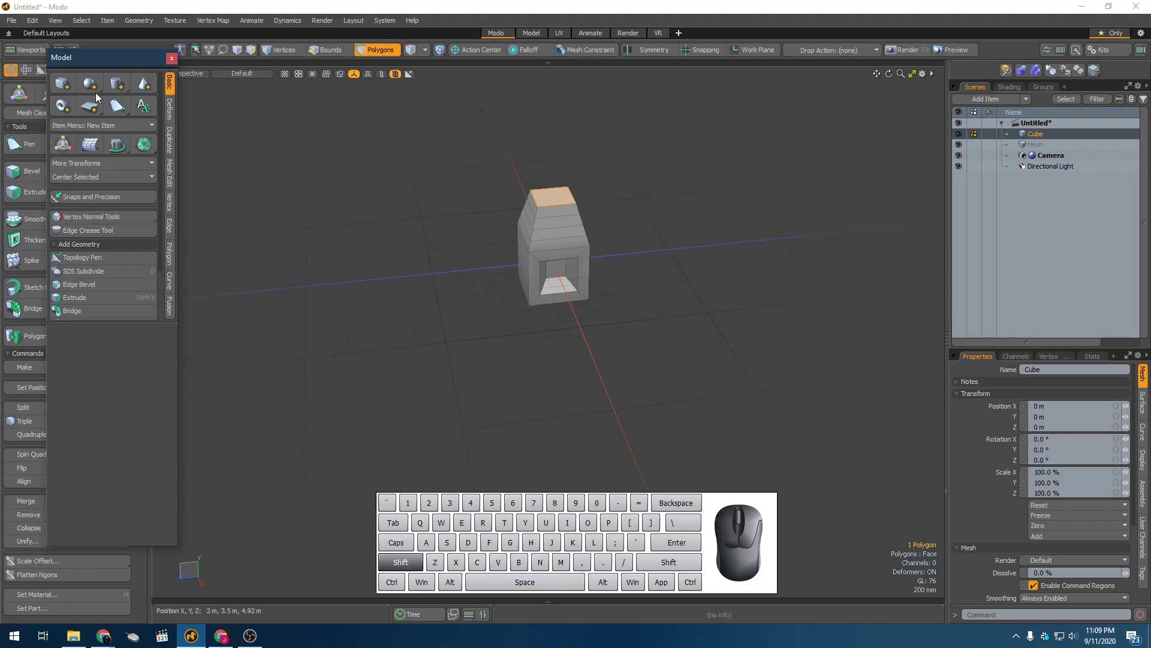
{"action": "left_click", "coordinate": [62, 83], "text": "shift"}
{"action": "key", "text": "w"}
{"action": "key", "text": "5"}
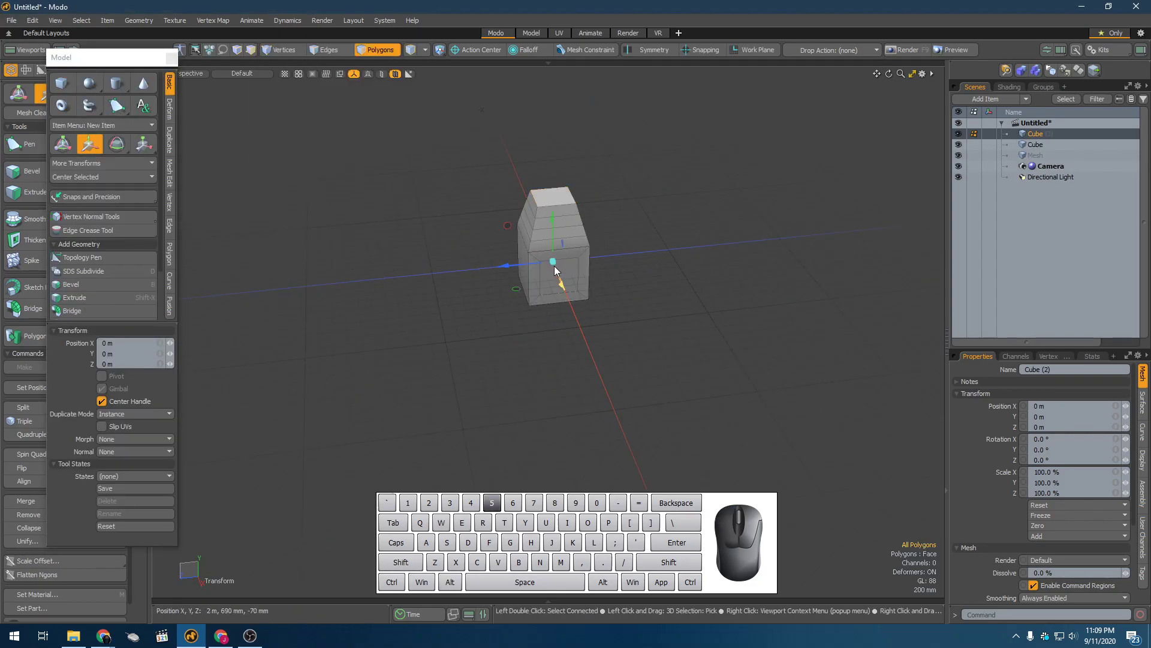
{"action": "left_click_drag", "start_coordinate": [528, 258], "coordinate": [599, 257]}
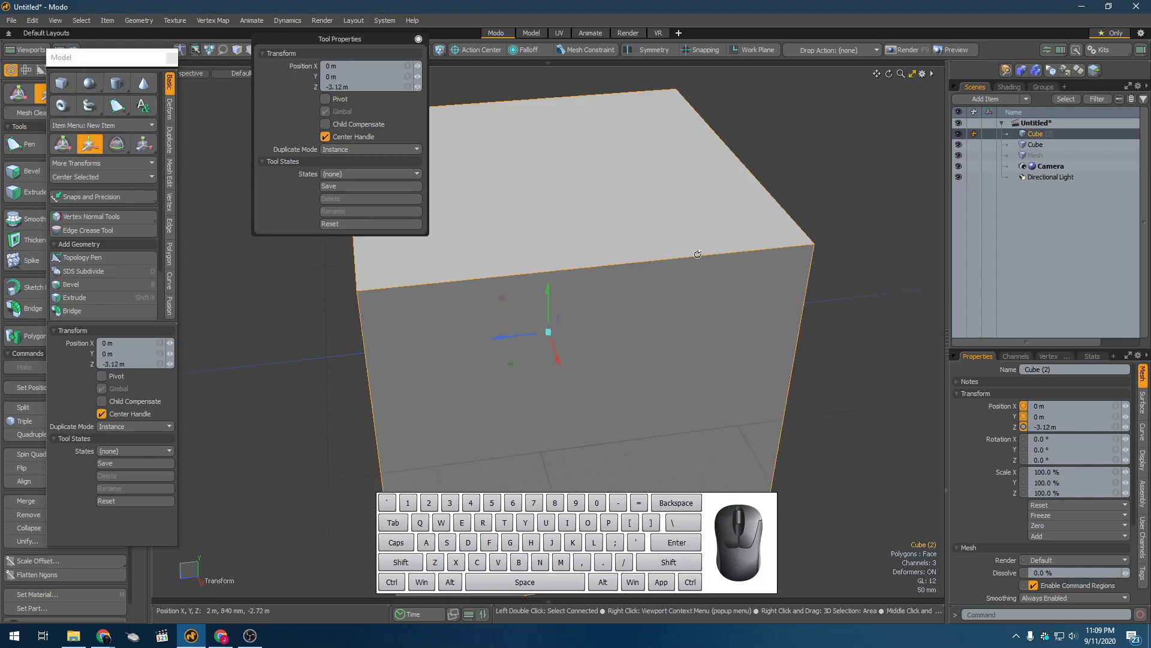
Select three adjoining polygons of the second cube, the top and two neighbouring sides
{"action": "scroll", "coordinate": [599, 257], "scroll_direction": "down", "scroll_amount": 5}
{"action": "key", "text": "3"}
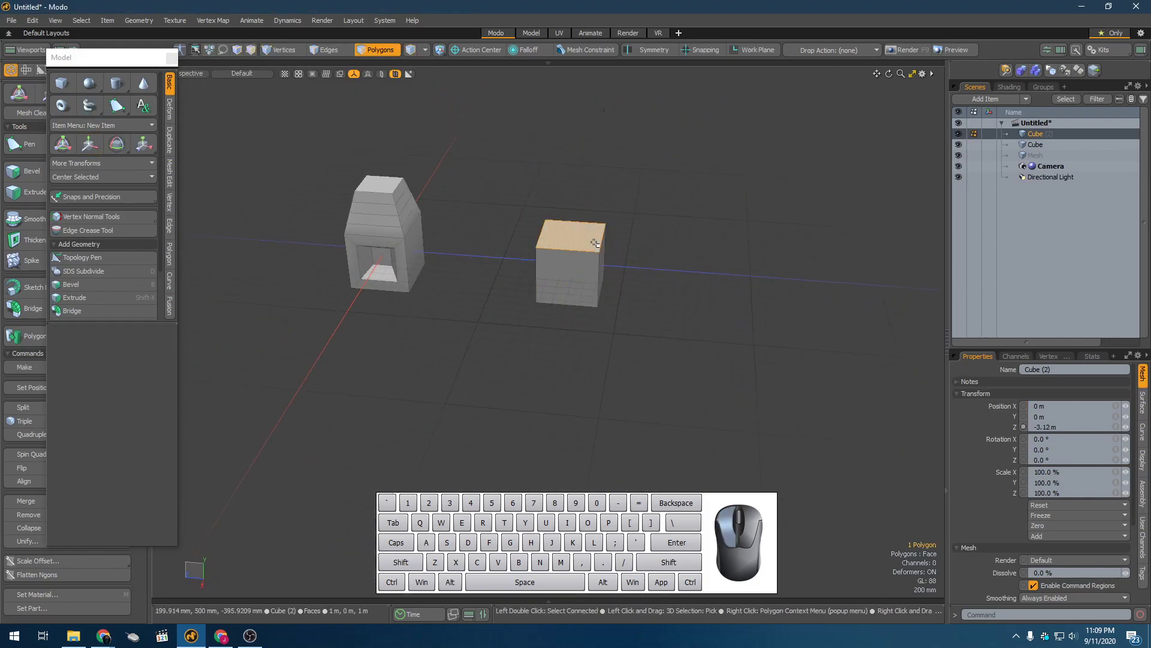
{"action": "left_click_drag", "start_coordinate": [602, 262], "coordinate": [586, 271], "text": "alt"}
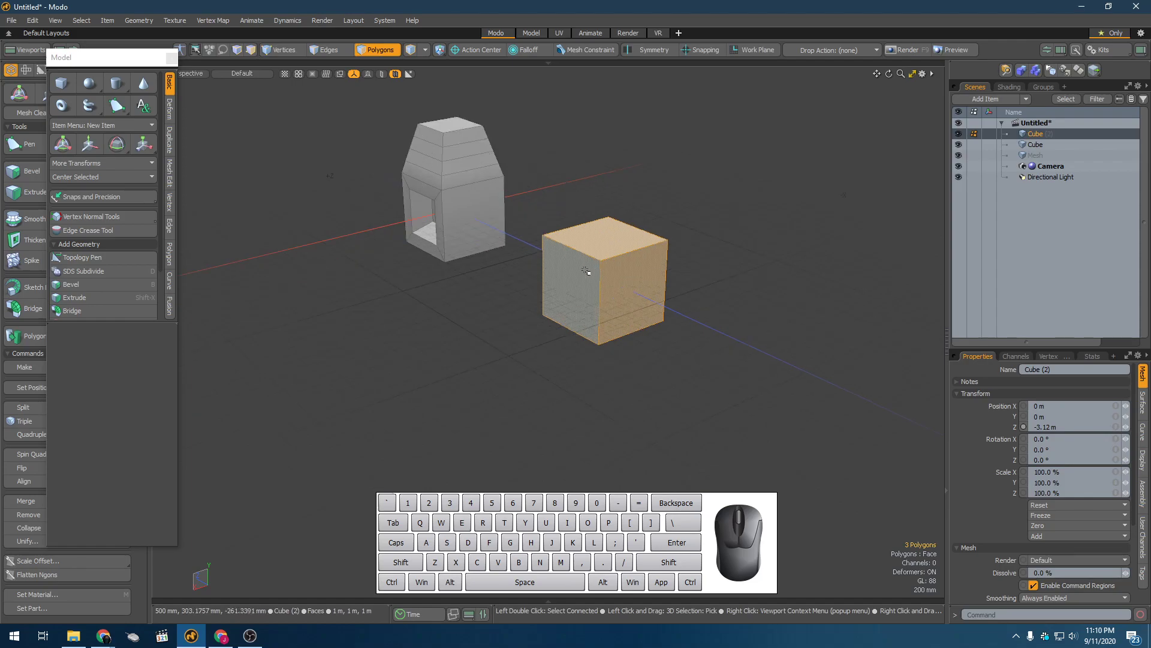
Bevel the three selected polygons with an inset of about 202 mm and the segments set to 1
{"action": "left_click_drag", "start_coordinate": [541, 206], "coordinate": [622, 274], "text": "alt"}
{"action": "key", "text": "shift+b"}
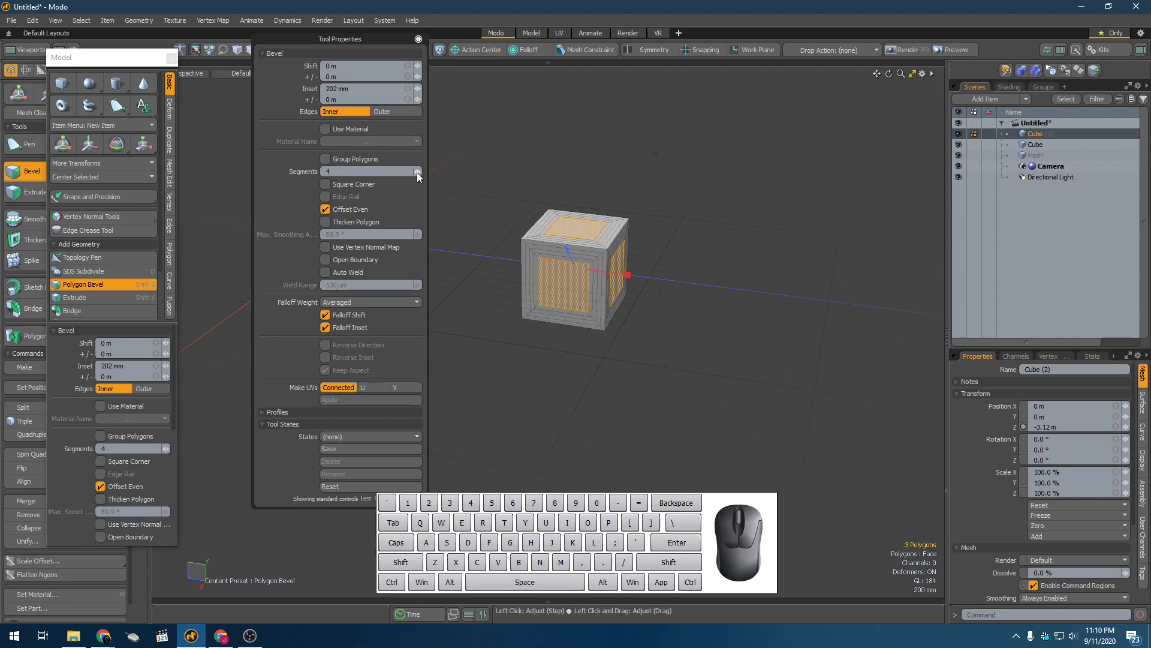
{"action": "left_click_drag", "start_coordinate": [418, 177], "coordinate": [416, 176]}
{"action": "scroll", "coordinate": [570, 259], "scroll_direction": "up", "scroll_amount": 4}
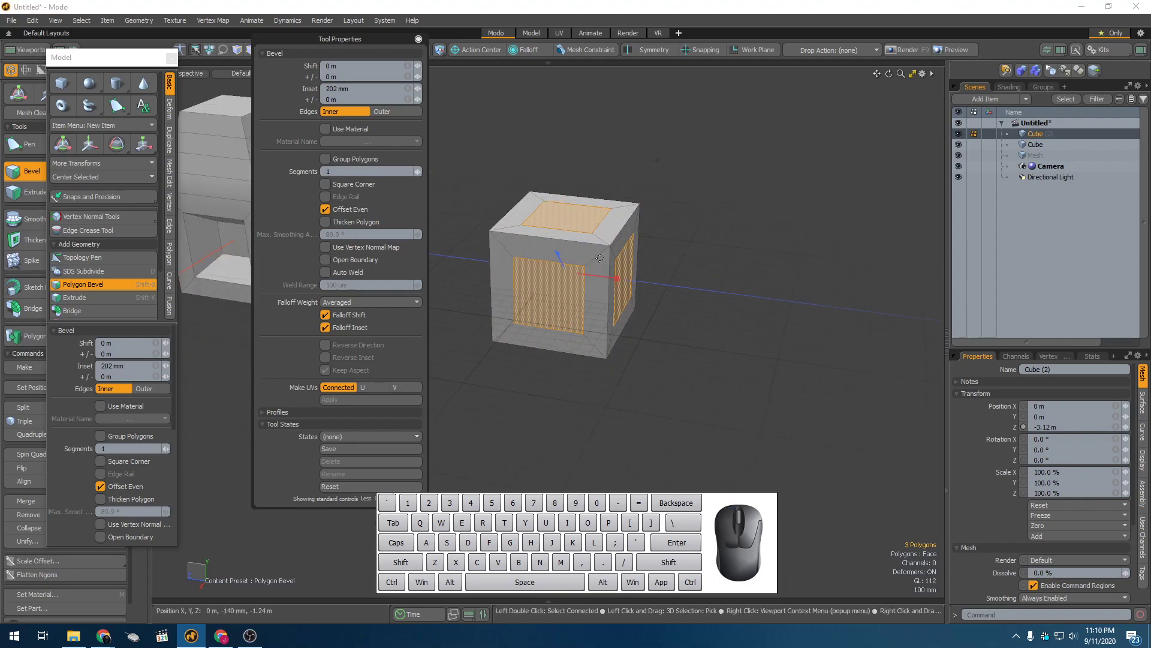
Enable Group Polygons for the bevel, try an inset of about 536 mm with a shift of about -240 mm, and drop the tool
{"action": "mouse_move", "coordinate": [570, 259]}
{"action": "left_mouse_down"}
{"action": "mouse_move", "coordinate": [549, 235]}
{"action": "mouse_move", "coordinate": [574, 263]}
{"action": "mouse_move", "coordinate": [567, 252]}
{"action": "left_mouse_up"}
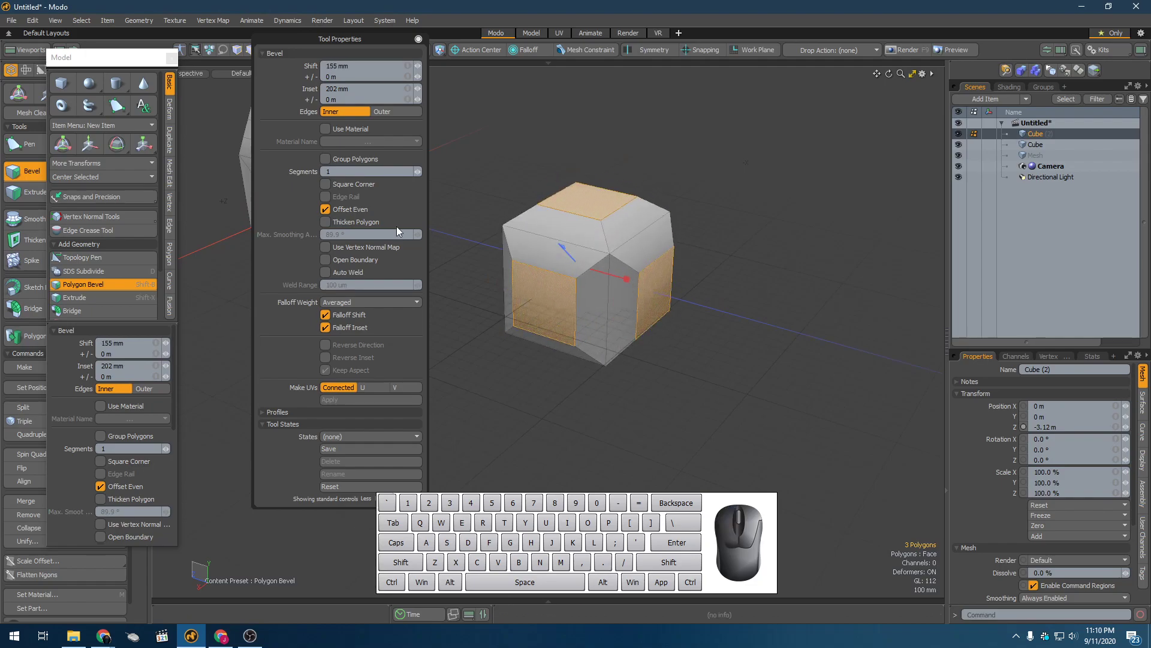
{"action": "left_click", "coordinate": [355, 159]}
{"action": "left_click_drag", "start_coordinate": [603, 234], "coordinate": [635, 280], "text": "alt"}
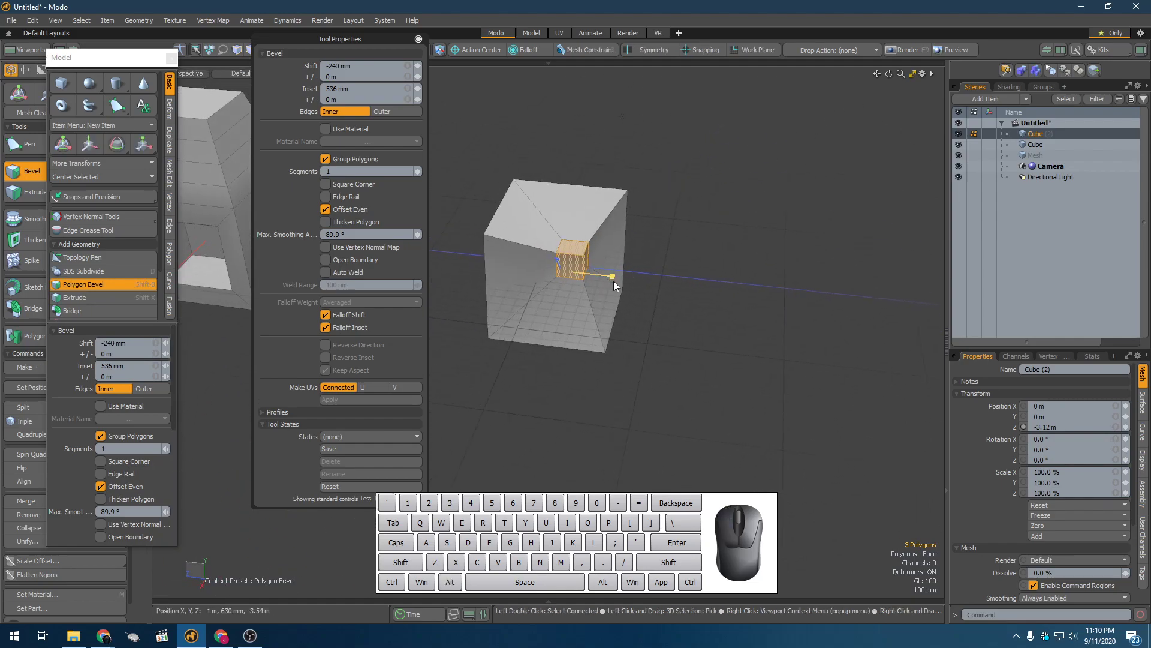
{"action": "key", "text": "space"}
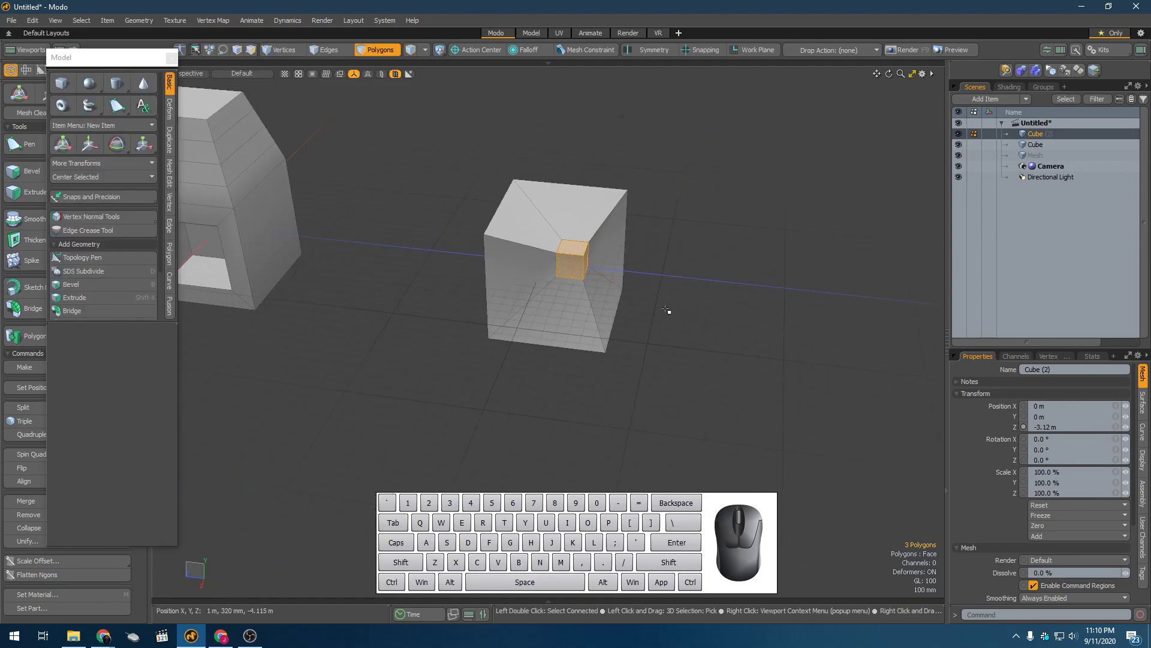
{"action": "left_click_drag", "start_coordinate": [667, 309], "coordinate": [549, 285], "text": "alt"}
{"action": "left_click", "coordinate": [654, 222]}
{"action": "left_click_drag", "start_coordinate": [707, 261], "coordinate": [824, 267], "text": "alt"}
Undo the grouped bevel, the polygon selection and the move of the second cube
{"action": "key", "text": "ctrl+z"}
{"action": "key", "text": "ctrl+z"}
{"action": "key", "text": "ctrl+z"}
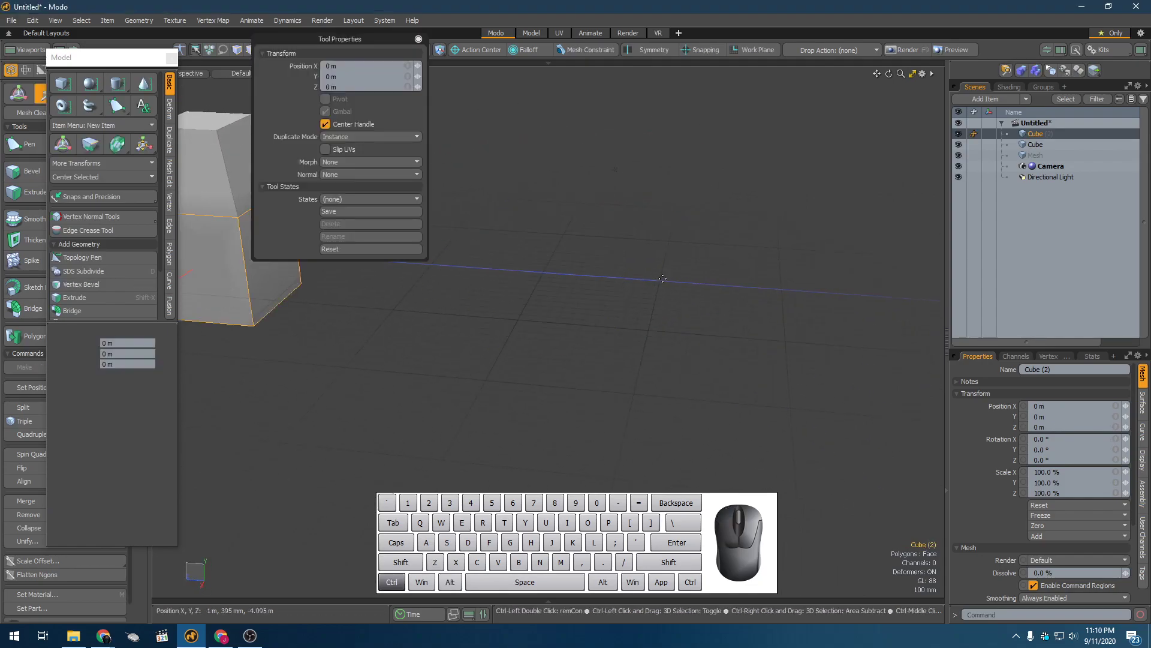
{"action": "key", "text": "ctrl+z"}
Add another unit cube as a separate item and move it to about -4.94 m along Z
{"action": "key", "text": "F2"}
{"action": "key", "text": "F2"}
{"action": "left_click", "coordinate": [61, 88], "text": "shift"}
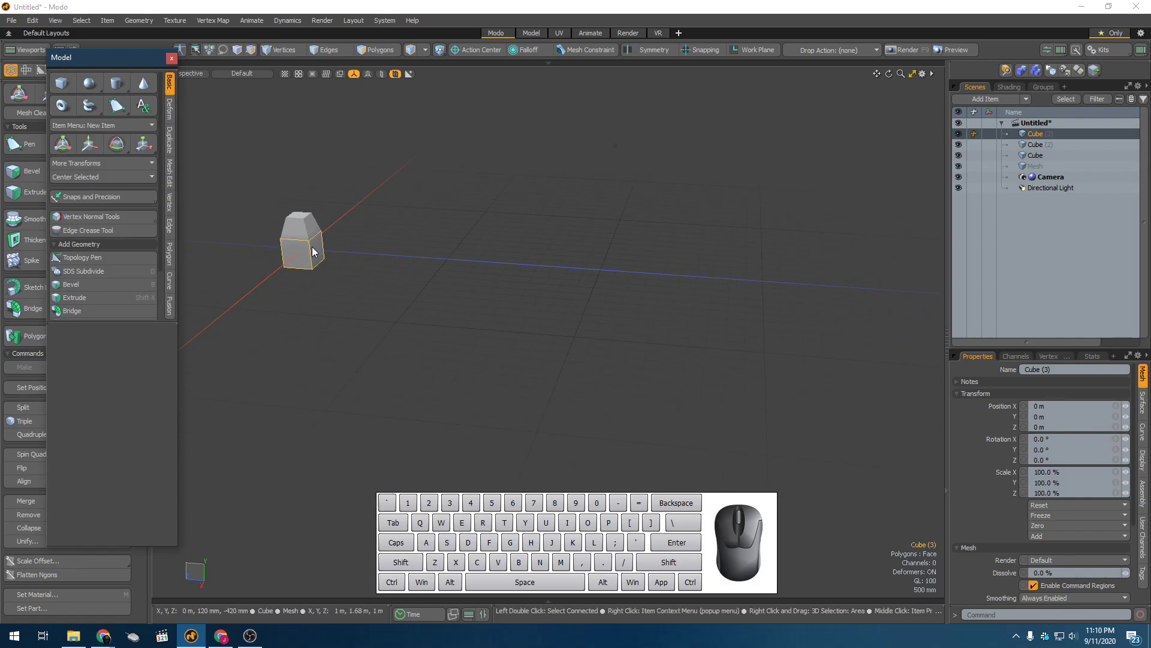
{"action": "key", "text": "w"}
{"action": "left_click_drag", "start_coordinate": [259, 246], "coordinate": [400, 255]}
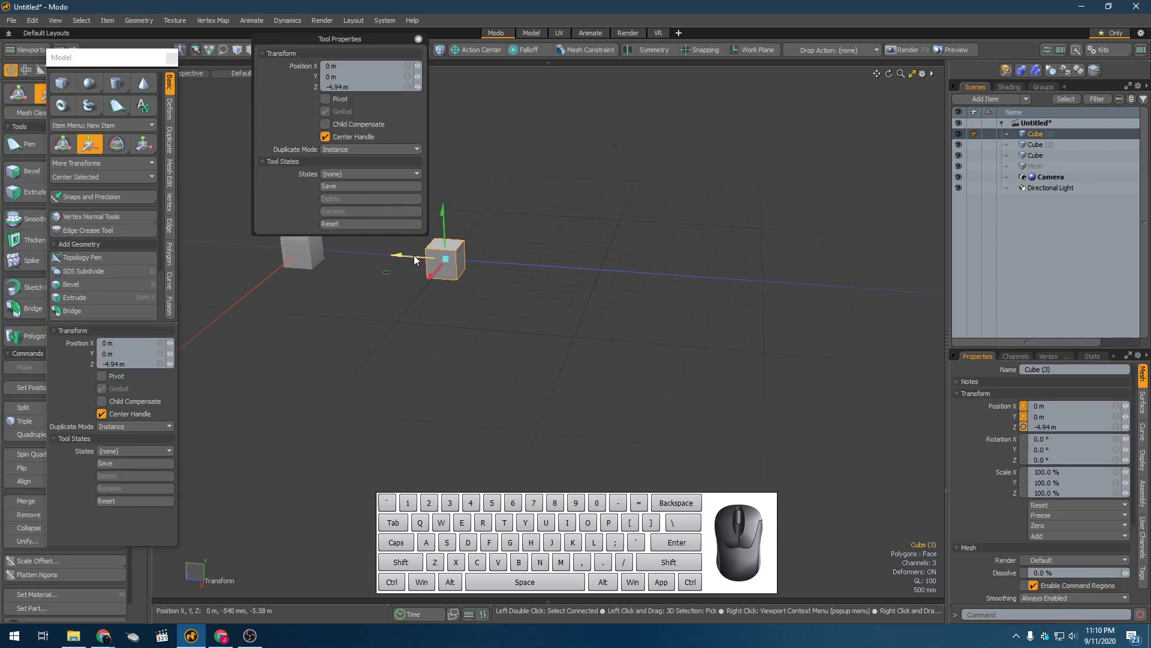
Select the top and two adjoining side polygons of the newly placed cube
{"action": "key", "text": "shift+a"}
{"action": "key", "text": "3"}
{"action": "key", "text": "a"}
{"action": "left_click_drag", "start_coordinate": [537, 271], "coordinate": [491, 277], "text": "alt"}
{"action": "mouse_move", "coordinate": [570, 202]}
{"action": "left_mouse_down"}
{"action": "mouse_move", "coordinate": [659, 249]}
{"action": "mouse_move", "coordinate": [602, 246]}
{"action": "left_mouse_up"}
{"action": "scroll", "coordinate": [599, 218], "scroll_direction": "down", "scroll_amount": 4}
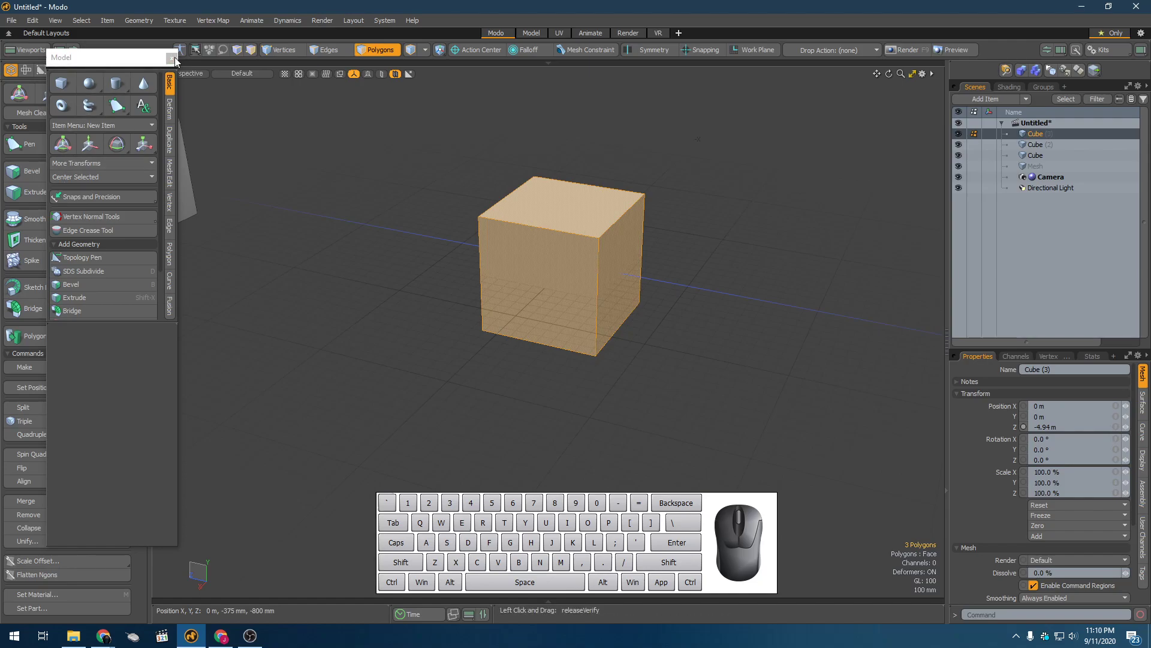
Bevel the three selected polygons as a group with an inset only, leaving their material unassigned
{"action": "left_click", "coordinate": [27, 171]}
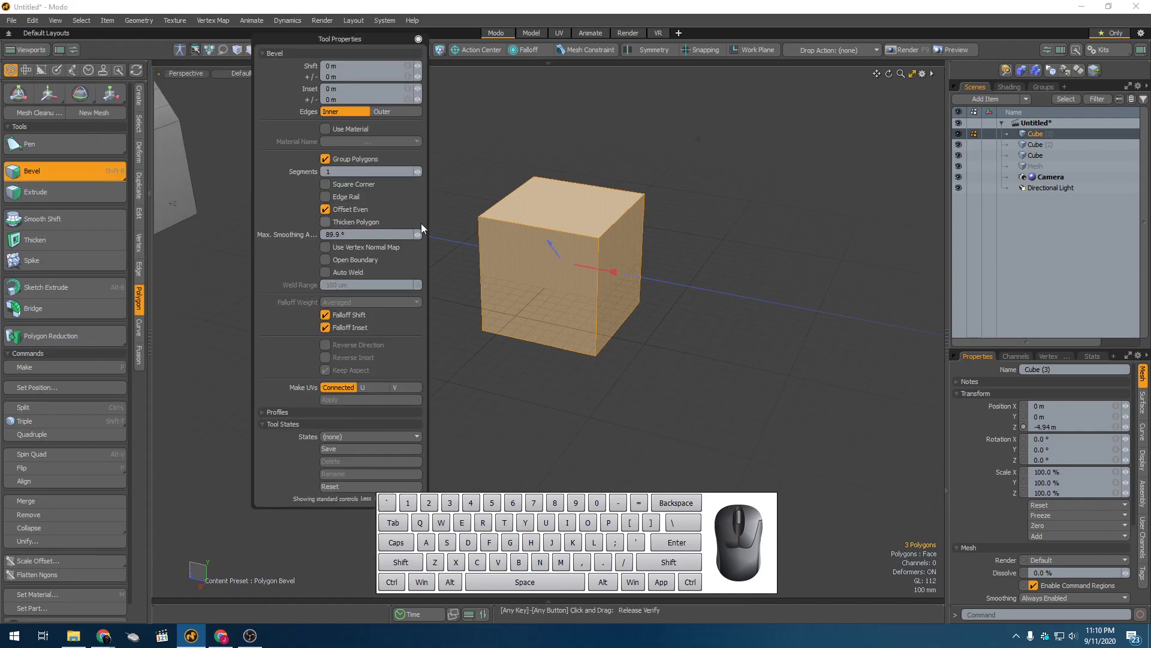
{"action": "left_click_drag", "start_coordinate": [613, 274], "coordinate": [636, 274]}
{"action": "key", "text": "space"}
{"action": "left_click_drag", "start_coordinate": [549, 254], "coordinate": [534, 294], "text": "alt"}
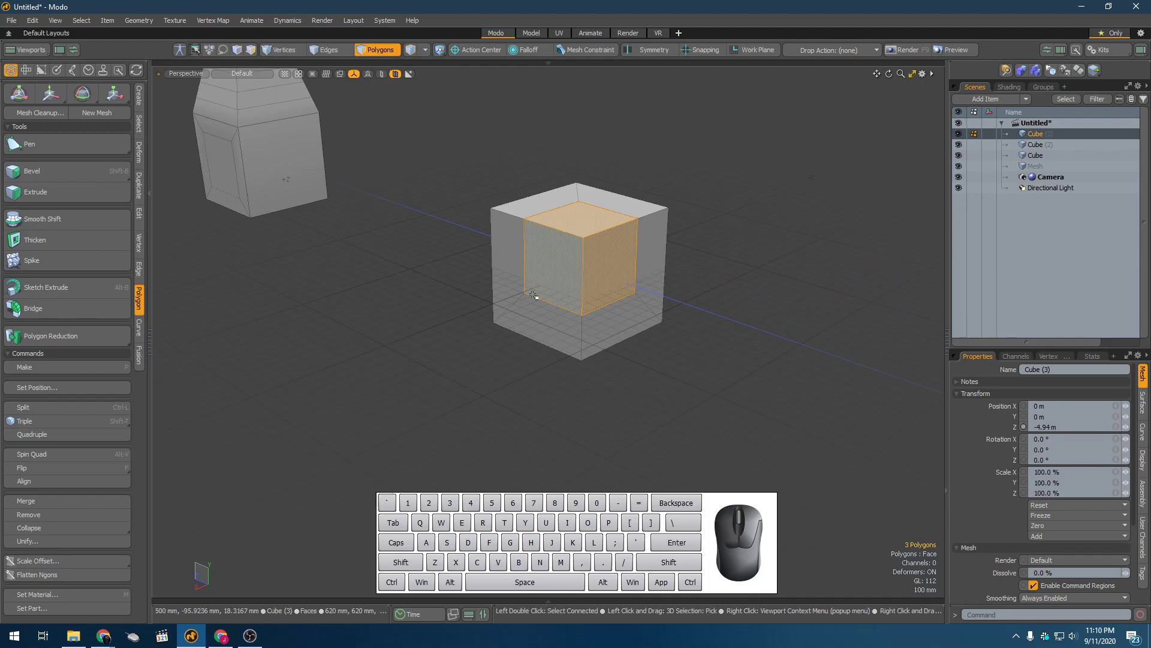
{"action": "key", "text": "m"}
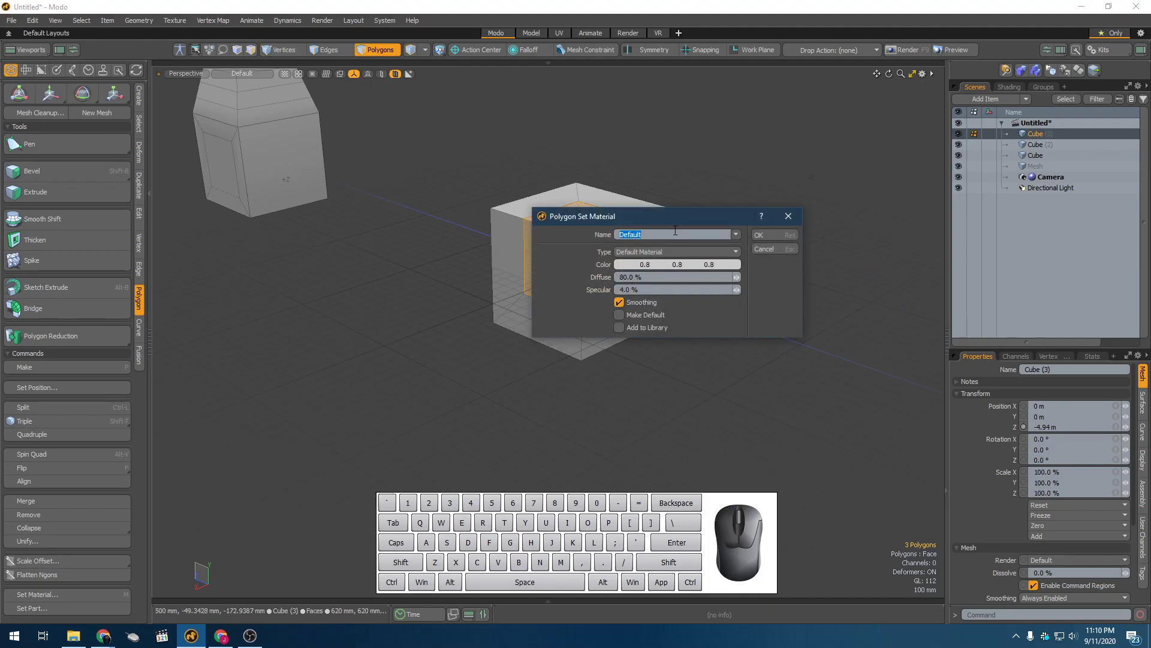
{"action": "left_click", "coordinate": [755, 250]}
Bevel the inset polygons again, pushing them inward with a shift of about -235 mm, and clear the selection
{"action": "key", "text": "shift+b"}
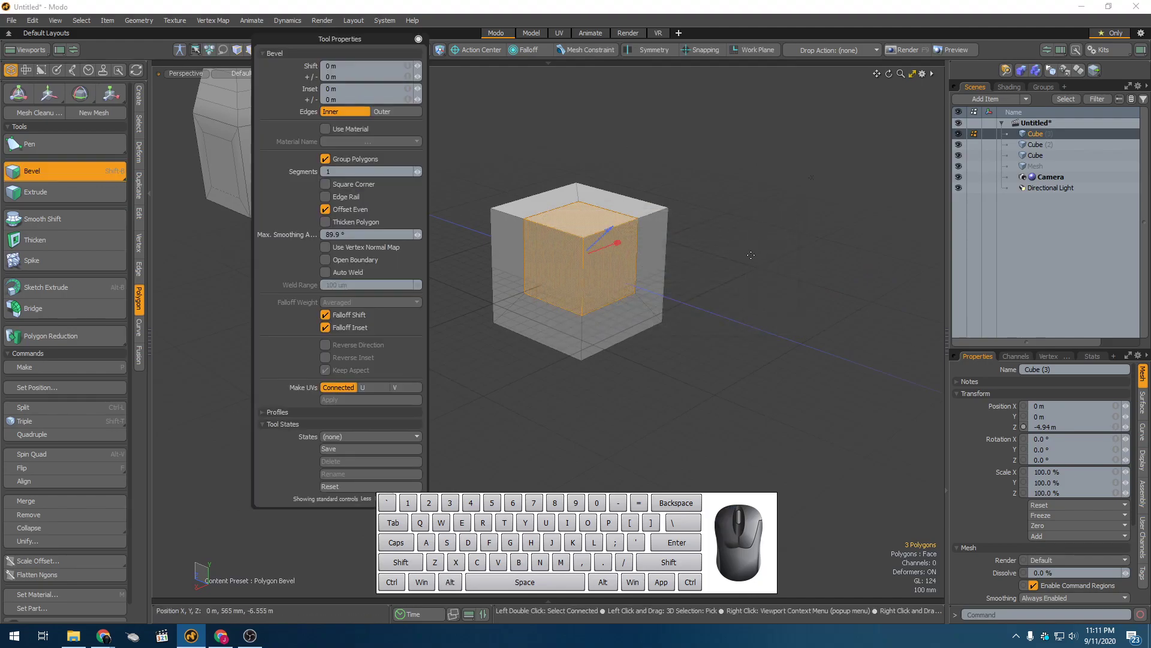
{"action": "left_click_drag", "start_coordinate": [622, 245], "coordinate": [663, 262]}
{"action": "key", "text": "ctrl+z"}
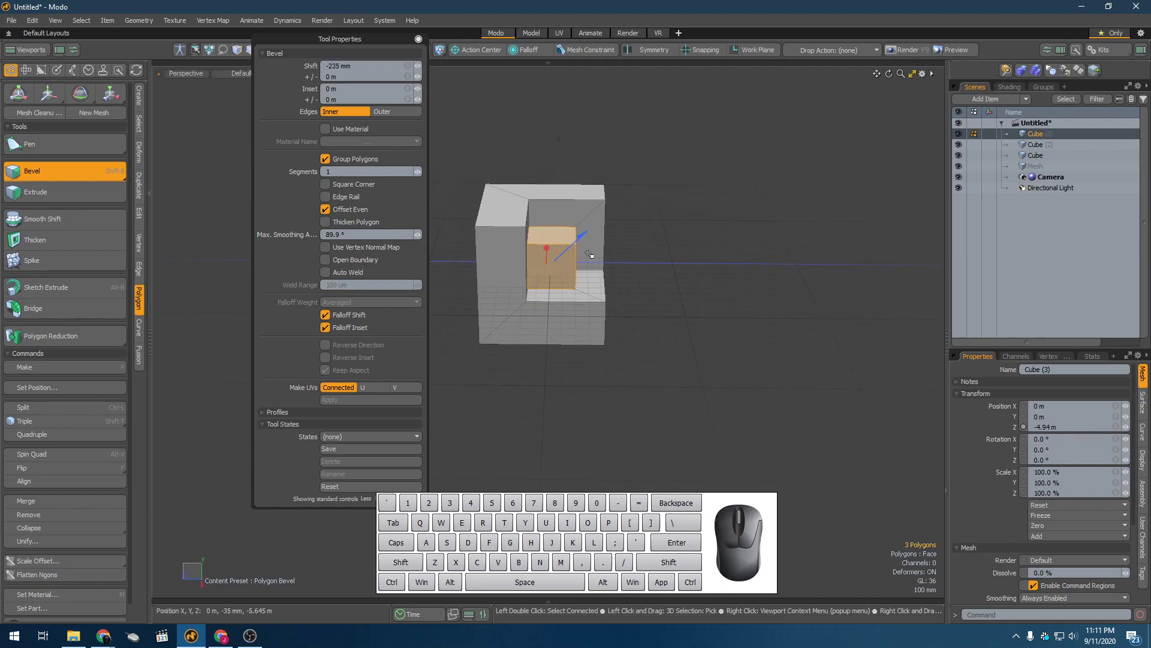
{"action": "key", "text": "space"}
{"action": "left_click", "coordinate": [682, 221]}
{"action": "mouse_move", "coordinate": [681, 221]}
{"action": "left_mouse_down", "text": "alt"}
{"action": "mouse_move", "coordinate": [530, 229]}
{"action": "mouse_move", "coordinate": [467, 178]}
{"action": "mouse_move", "coordinate": [633, 218]}
{"action": "mouse_move", "coordinate": [623, 202]}
{"action": "mouse_move", "coordinate": [649, 237]}
{"action": "mouse_move", "coordinate": [689, 235]}
{"action": "left_mouse_up", "text": "alt"}
{"action": "scroll", "coordinate": [623, 201], "scroll_direction": "up", "scroll_amount": 3}
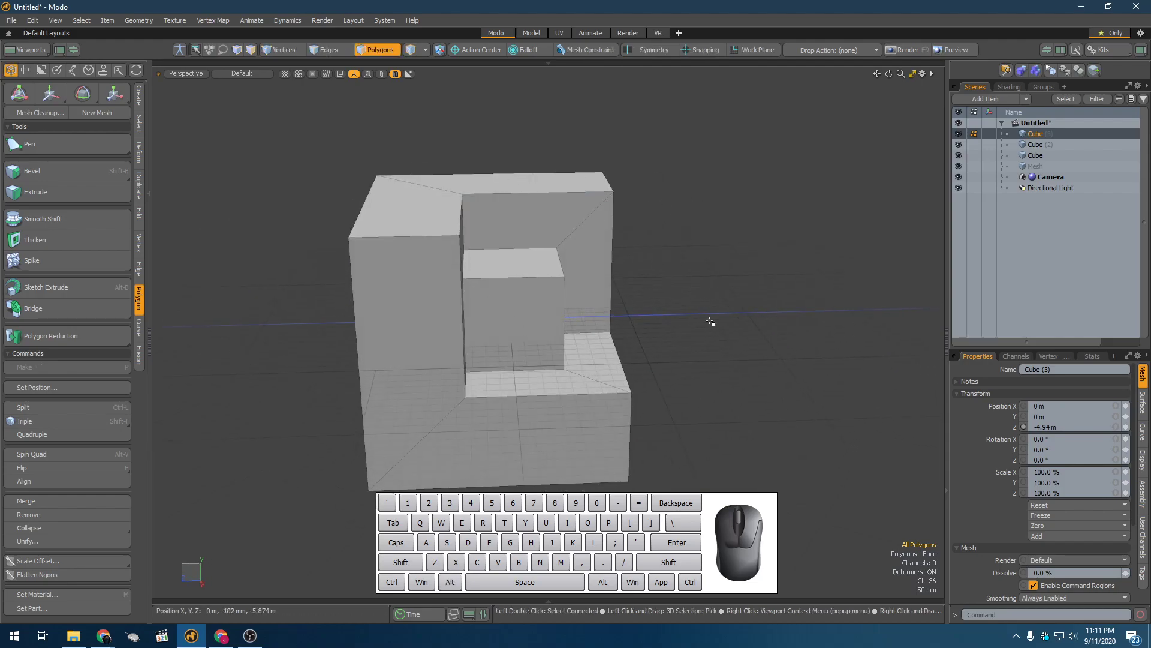
Select all connected polygons of the beveled cube and examine its polygon statistics by vertex count
{"action": "left_click_drag", "start_coordinate": [708, 306], "coordinate": [512, 286], "text": "alt"}
{"action": "scroll", "coordinate": [389, 284], "scroll_direction": "down", "scroll_amount": 3}
{"action": "key", "text": "5"}
{"action": "left_click", "coordinate": [557, 285]}
{"action": "scroll", "coordinate": [512, 286], "scroll_direction": "up", "scroll_amount": 3}
{"action": "key", "text": "3"}
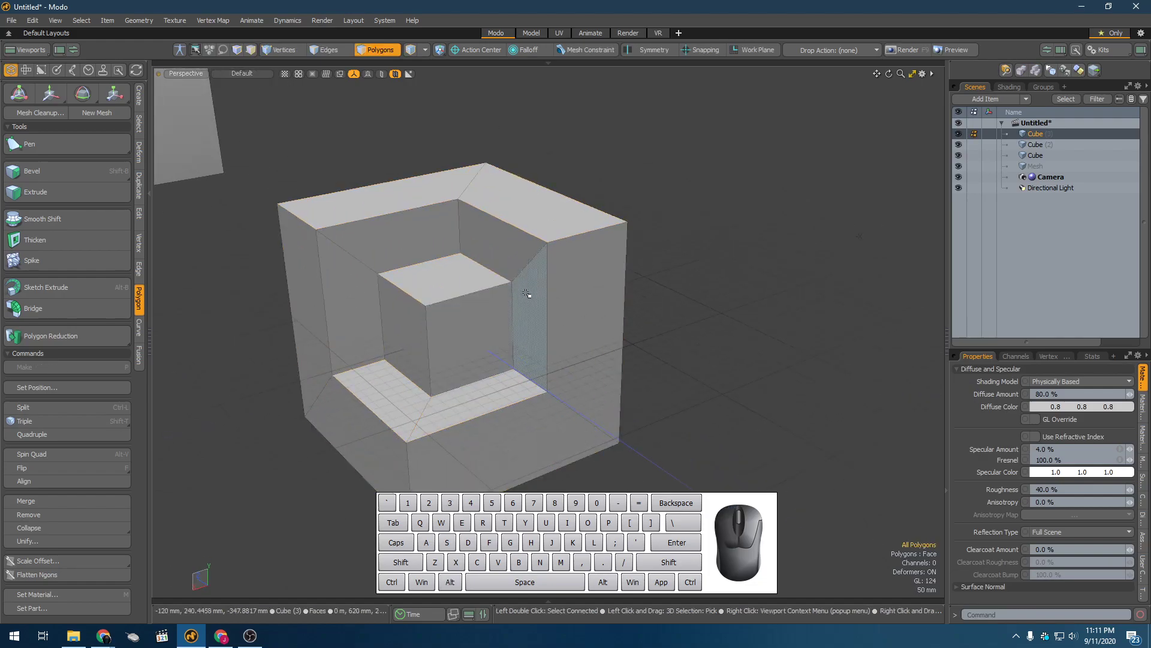
{"action": "double_click", "coordinate": [570, 327]}
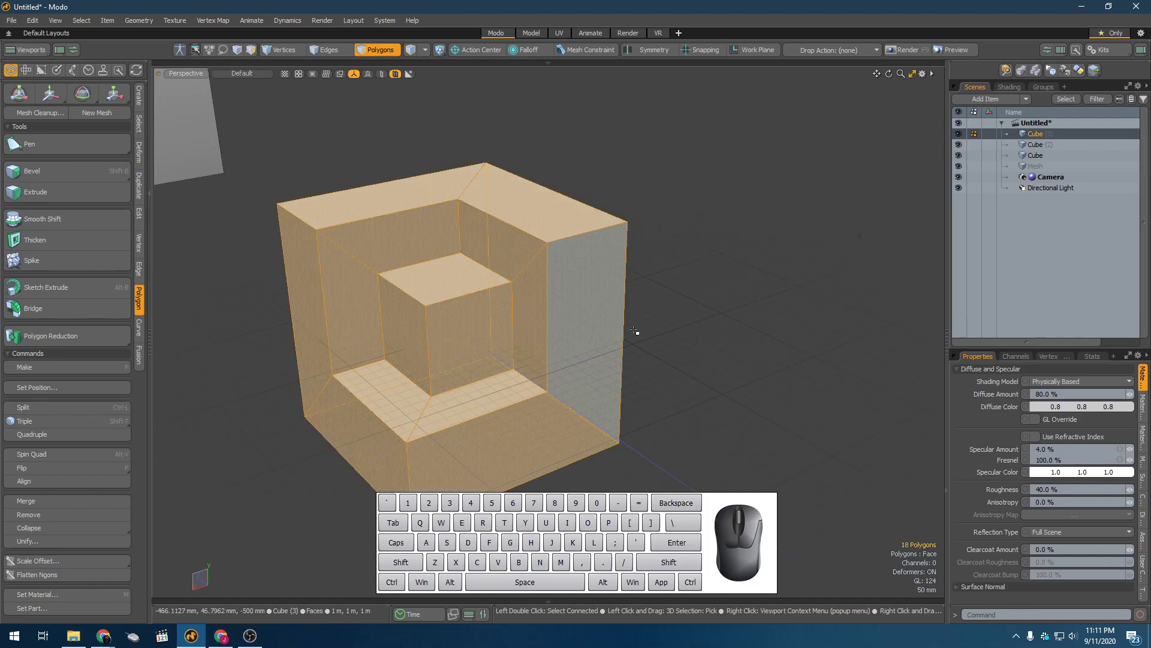
{"action": "left_click", "coordinate": [1091, 356]}
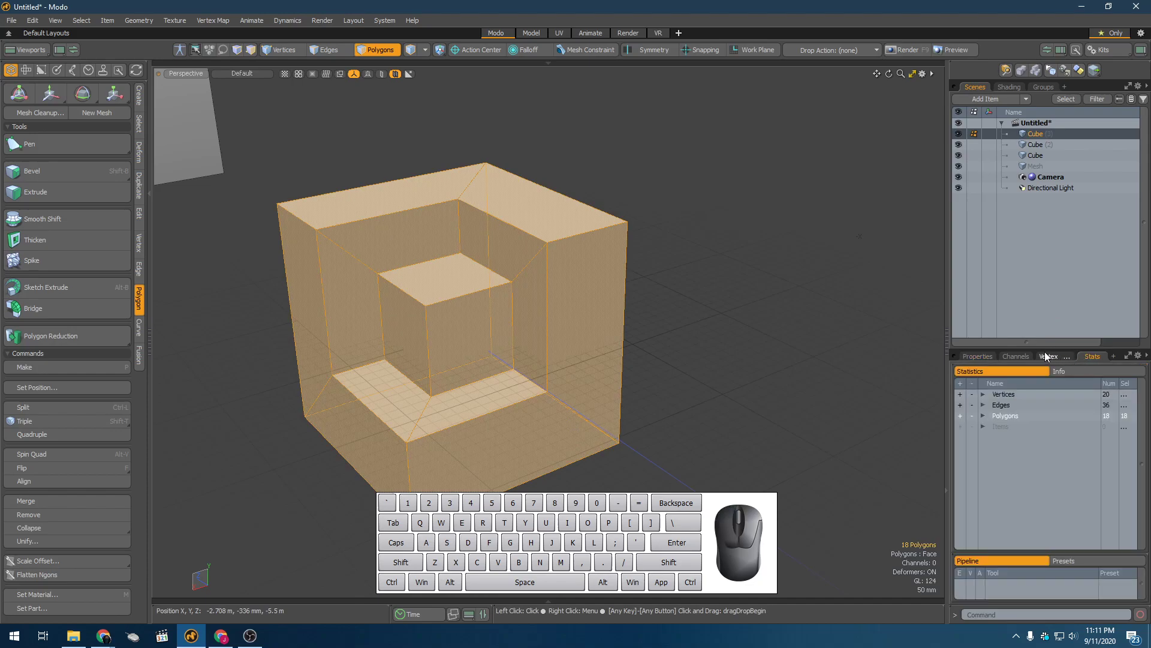
{"action": "left_click", "coordinate": [984, 415]}
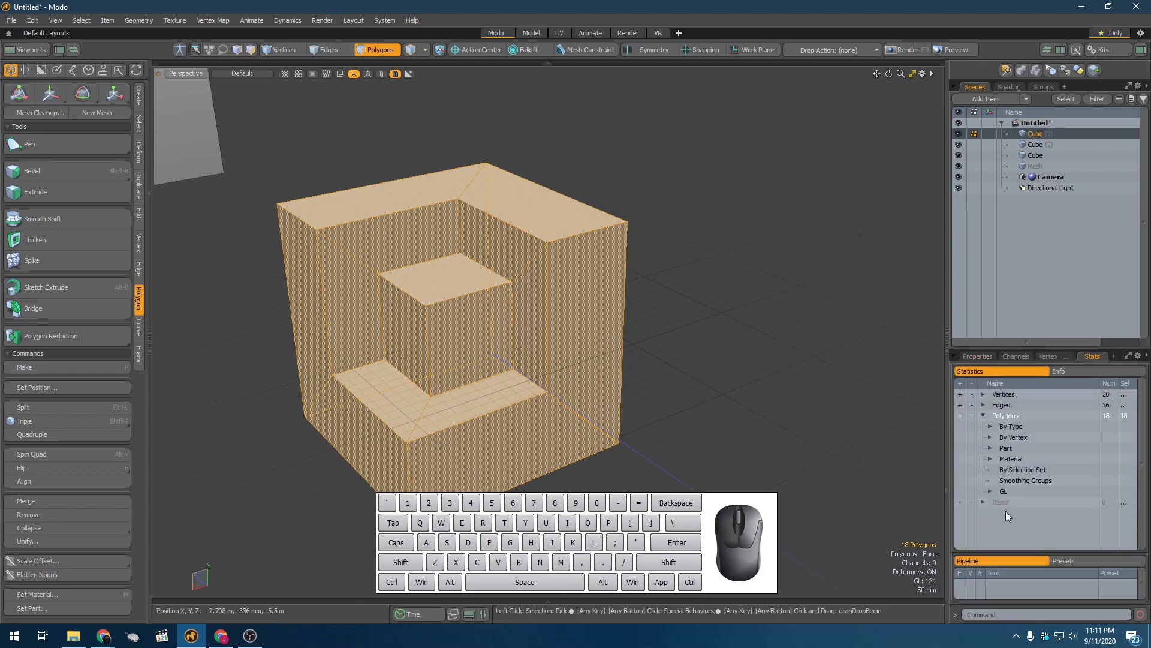
{"action": "left_click", "coordinate": [991, 438]}
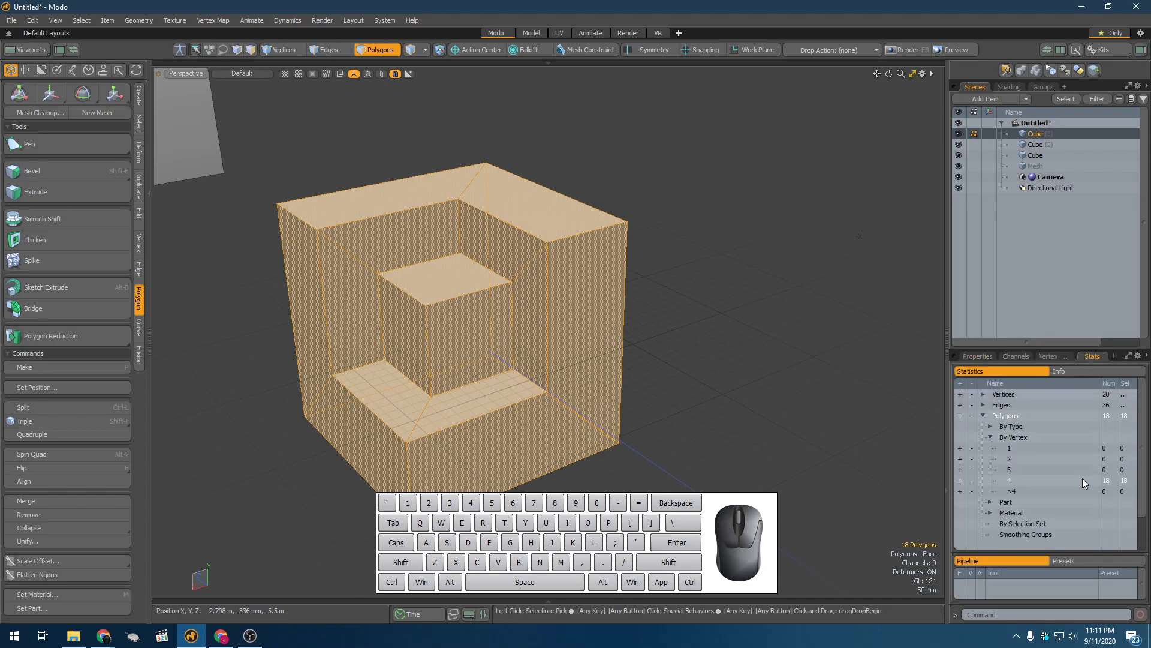
{"action": "left_click_drag", "start_coordinate": [644, 353], "coordinate": [673, 277], "text": "alt"}
{"action": "scroll", "coordinate": [535, 323], "scroll_direction": "down", "scroll_amount": 5}
{"action": "key", "text": "1"}
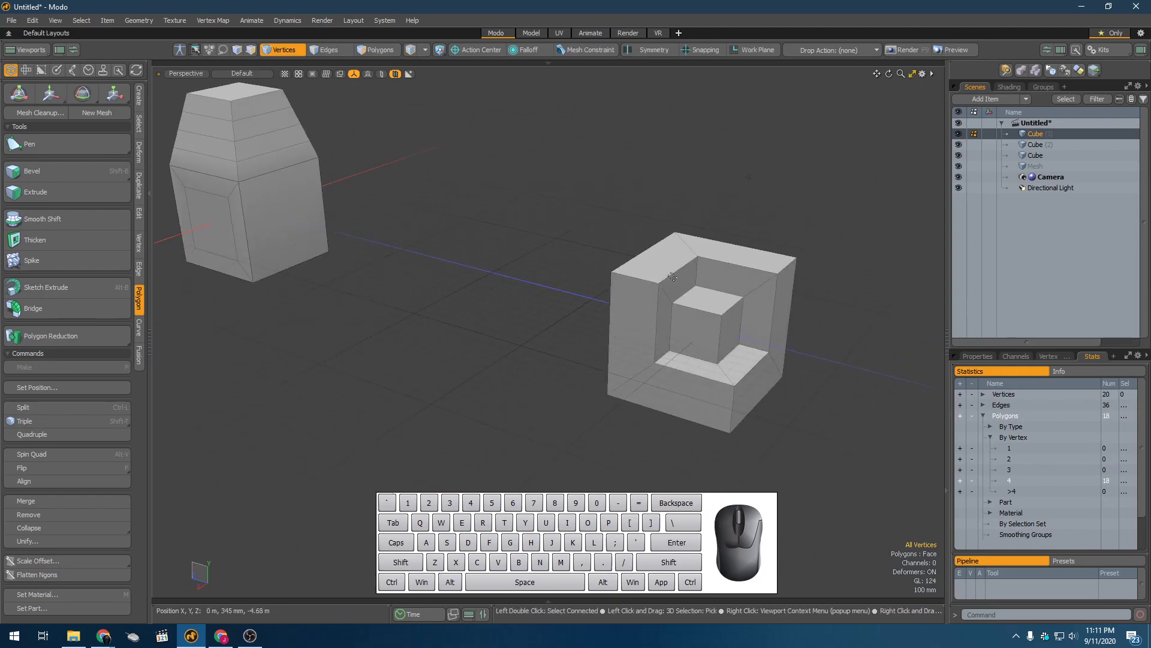
Undo the selections and both bevels to return the third cube to its plain shape
{"action": "key", "text": "ctrl+z"}
{"action": "key", "text": "ctrl+z"}
{"action": "key", "text": "ctrl+z"}
{"action": "key", "text": "ctrl+z"}
{"action": "key", "text": "ctrl+z"}
{"action": "key", "text": "ctrl+z"}
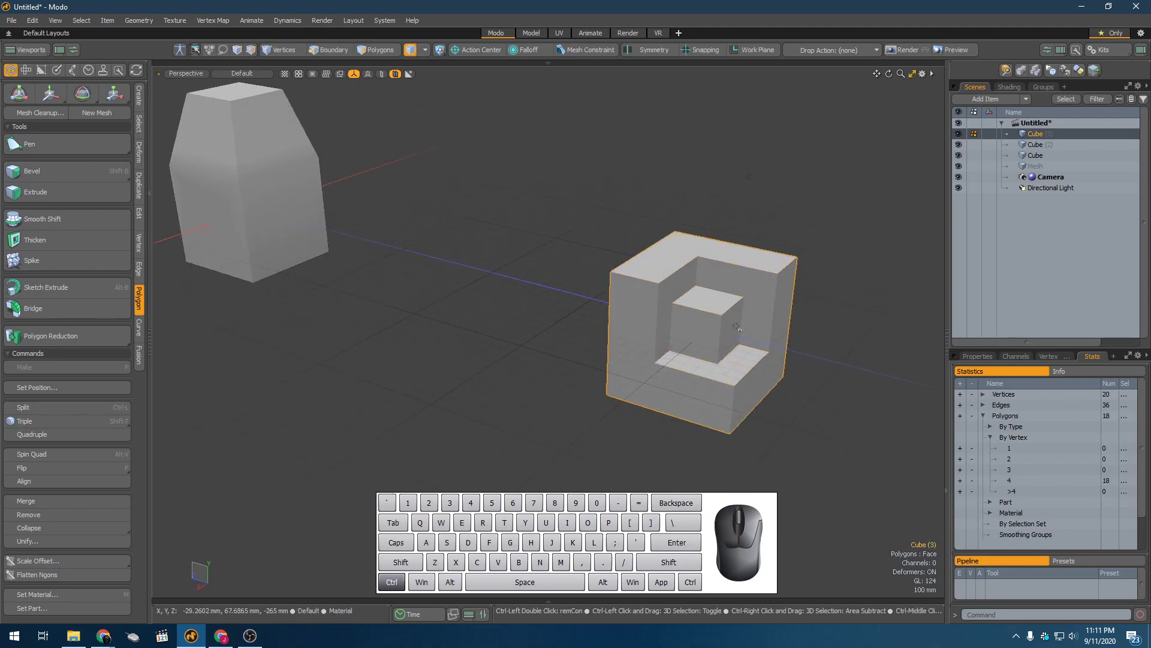
{"action": "key", "text": "ctrl+z"}
Reselect the top and two adjoining side polygons of the third cube
{"action": "key", "text": "3"}
{"action": "left_click_drag", "start_coordinate": [728, 280], "coordinate": [705, 327]}
{"action": "left_click_drag", "start_coordinate": [683, 312], "coordinate": [774, 317], "text": "alt"}
{"action": "double_click", "coordinate": [655, 229]}
{"action": "mouse_move", "coordinate": [620, 221]}
{"action": "left_mouse_down", "text": "alt+shift"}
{"action": "mouse_move", "coordinate": [583, 303]}
{"action": "mouse_move", "coordinate": [577, 282]}
{"action": "left_mouse_up", "text": "alt+shift"}
{"action": "left_click", "coordinate": [566, 281]}
Bevel the three polygons as a group with an inset of about 230 mm, and push them inward with a second bevel
{"action": "key", "text": "shift+b"}
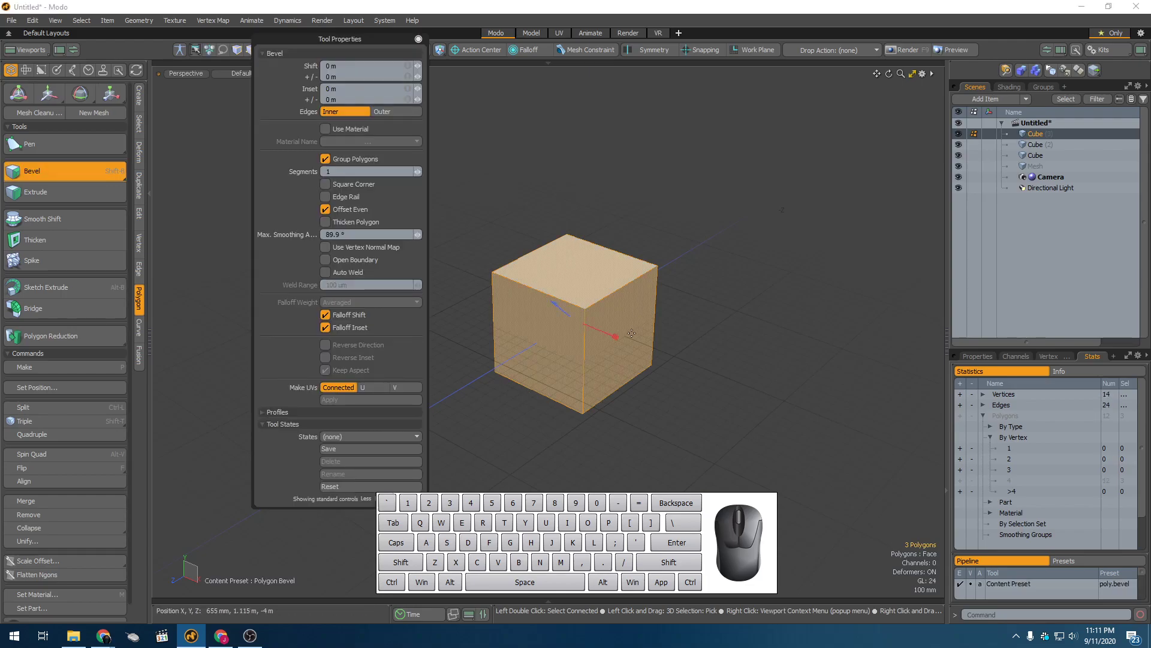
{"action": "left_click_drag", "start_coordinate": [616, 336], "coordinate": [608, 334]}
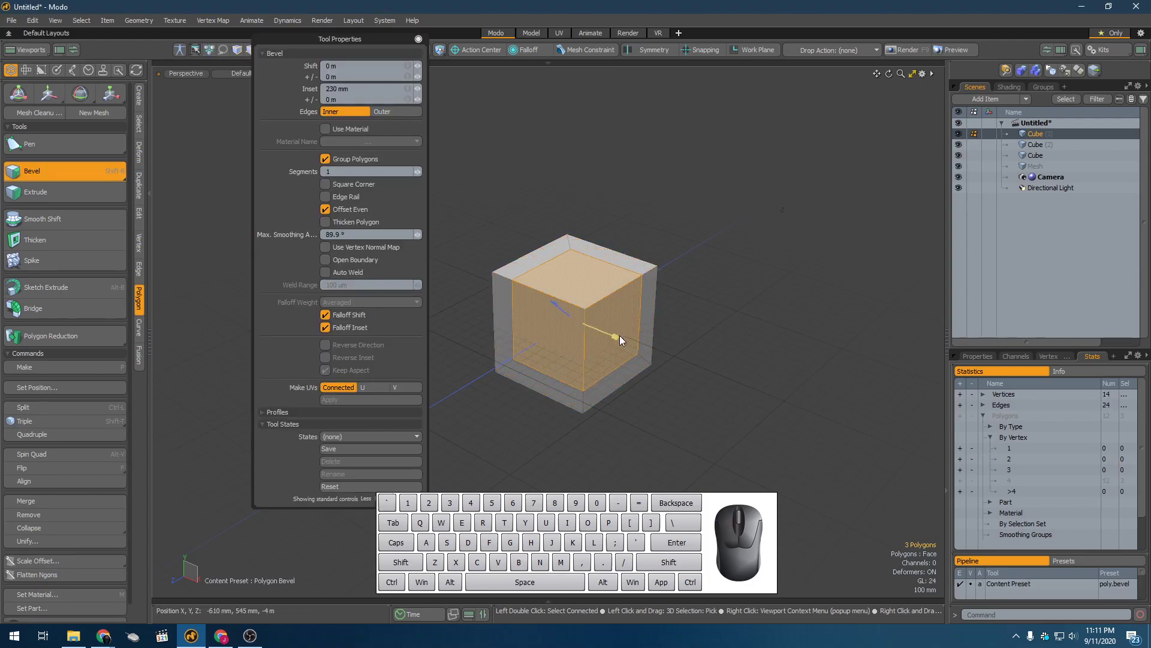
{"action": "key", "text": "shift"}
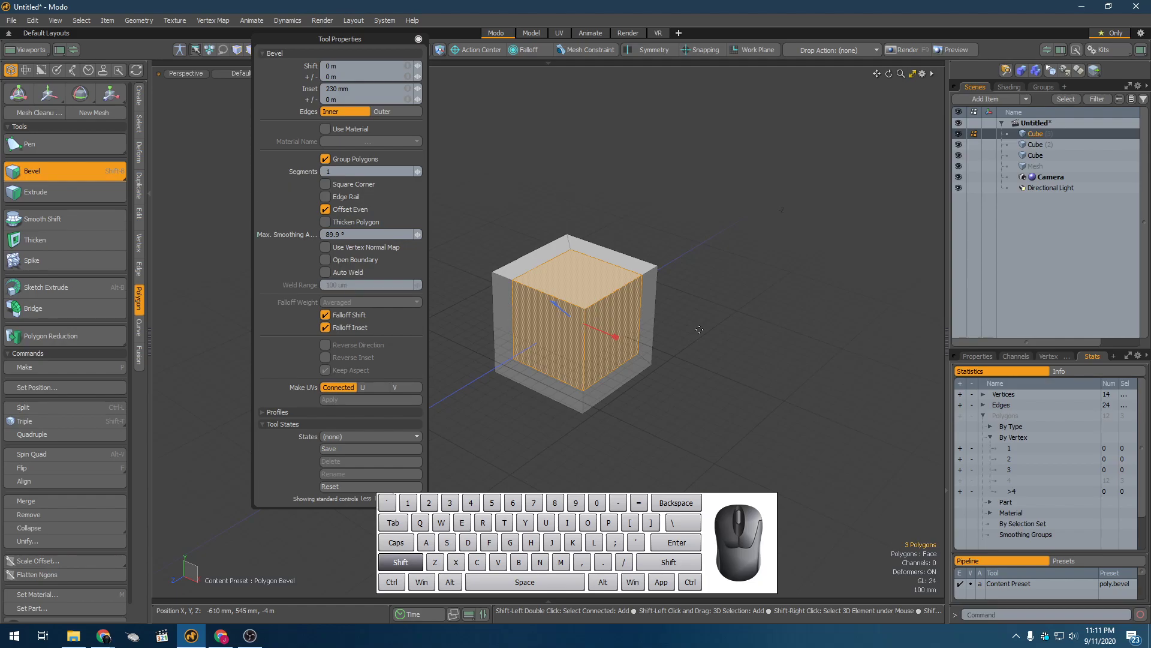
{"action": "left_click", "coordinate": [576, 337], "text": "shift"}
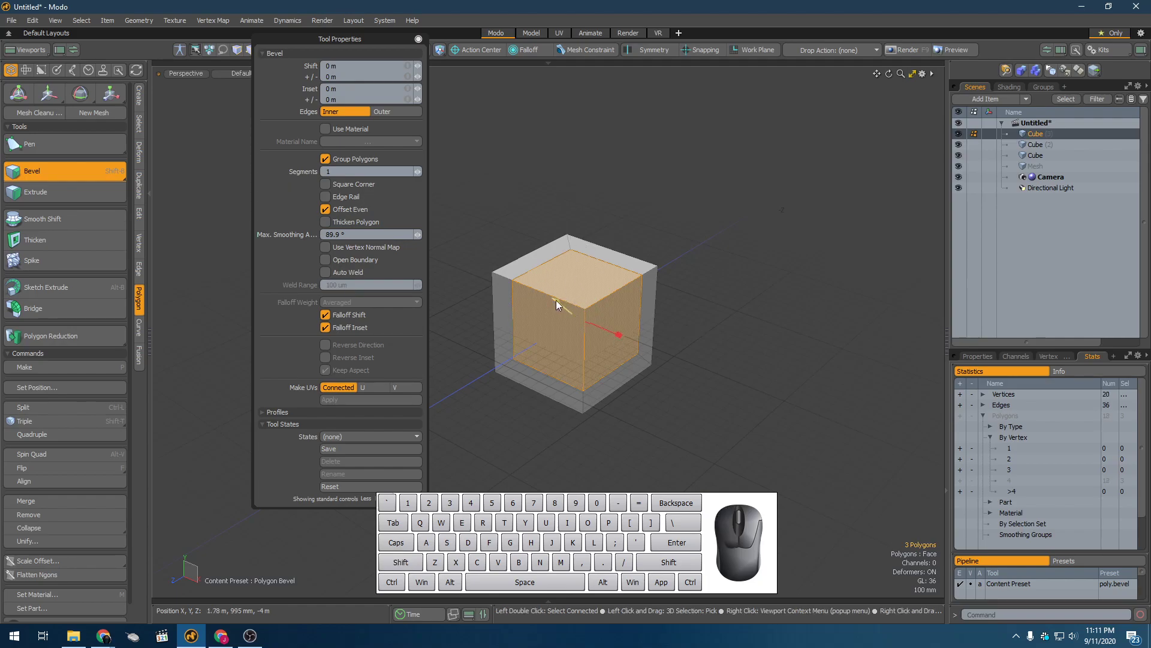
{"action": "left_click_drag", "start_coordinate": [556, 300], "coordinate": [567, 309]}
{"action": "key", "text": "space"}
Select the first beveled cube item and move it along Z, clear of the plain cube overlapping it
{"action": "left_click_drag", "start_coordinate": [719, 316], "coordinate": [508, 288], "text": "alt"}
{"action": "scroll", "coordinate": [625, 331], "scroll_direction": "down", "scroll_amount": 5}
{"action": "scroll", "coordinate": [623, 355], "scroll_direction": "up", "scroll_amount": 5}
{"action": "key", "text": "5"}
{"action": "left_click", "coordinate": [494, 304]}
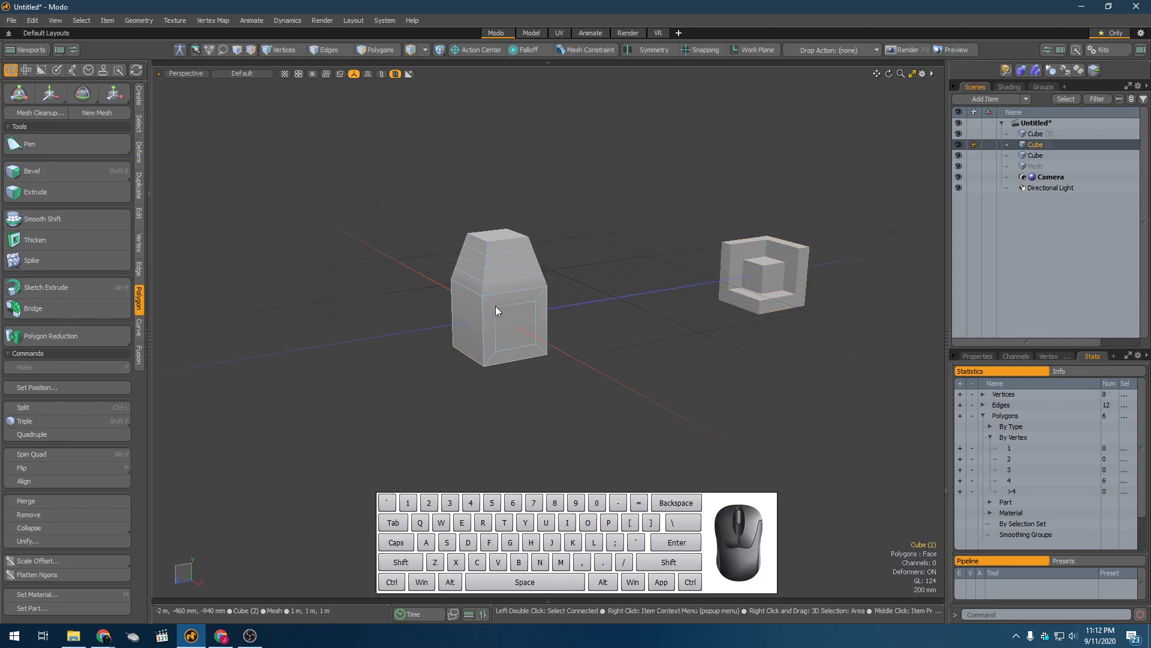
{"action": "key", "text": "w"}
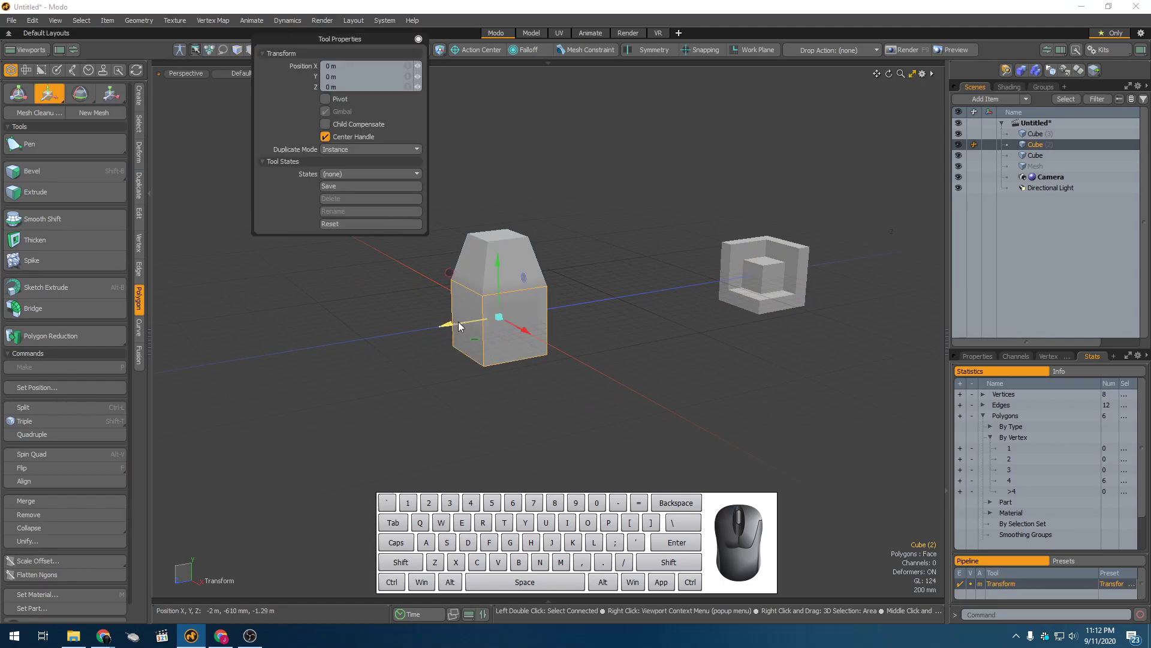
{"action": "key", "text": "5"}
{"action": "right_click", "coordinate": [458, 322]}
{"action": "left_click", "coordinate": [513, 311]}
{"action": "key", "text": "5"}
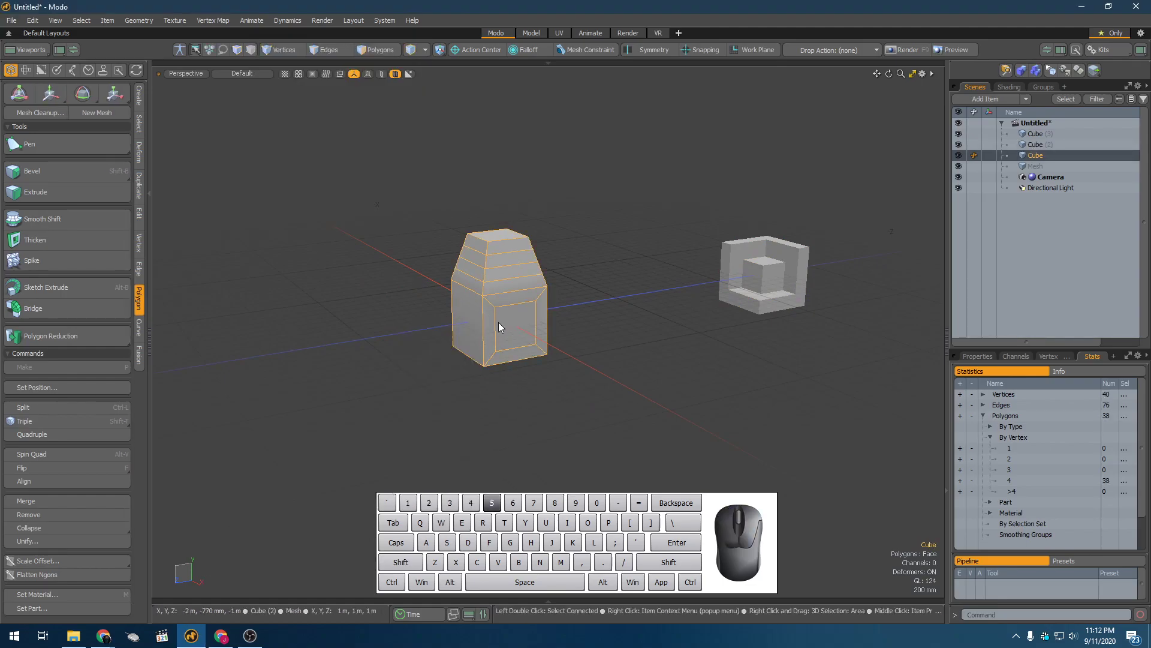
{"action": "key", "text": "w"}
{"action": "left_click_drag", "start_coordinate": [440, 329], "coordinate": [565, 307]}
{"action": "key", "text": "space"}
Select two opposite side polygons of the plain cube at the origin
{"action": "left_click", "coordinate": [490, 327]}
{"action": "left_click_drag", "start_coordinate": [444, 304], "coordinate": [448, 312], "text": "alt"}
{"action": "key", "text": "3"}
{"action": "scroll", "coordinate": [536, 327], "scroll_direction": "up", "scroll_amount": 4}
{"action": "left_click_drag", "start_coordinate": [537, 327], "coordinate": [570, 331], "text": "alt"}
{"action": "left_click", "coordinate": [592, 324]}
{"action": "left_click", "coordinate": [631, 331]}
{"action": "left_click_drag", "start_coordinate": [475, 324], "coordinate": [634, 351], "text": "alt"}
{"action": "left_click", "coordinate": [617, 320], "text": "shift"}
Bevel the two opposite polygons with an inset of about 156 mm, and push them inward with a second bevel
{"action": "key", "text": "shift+b"}
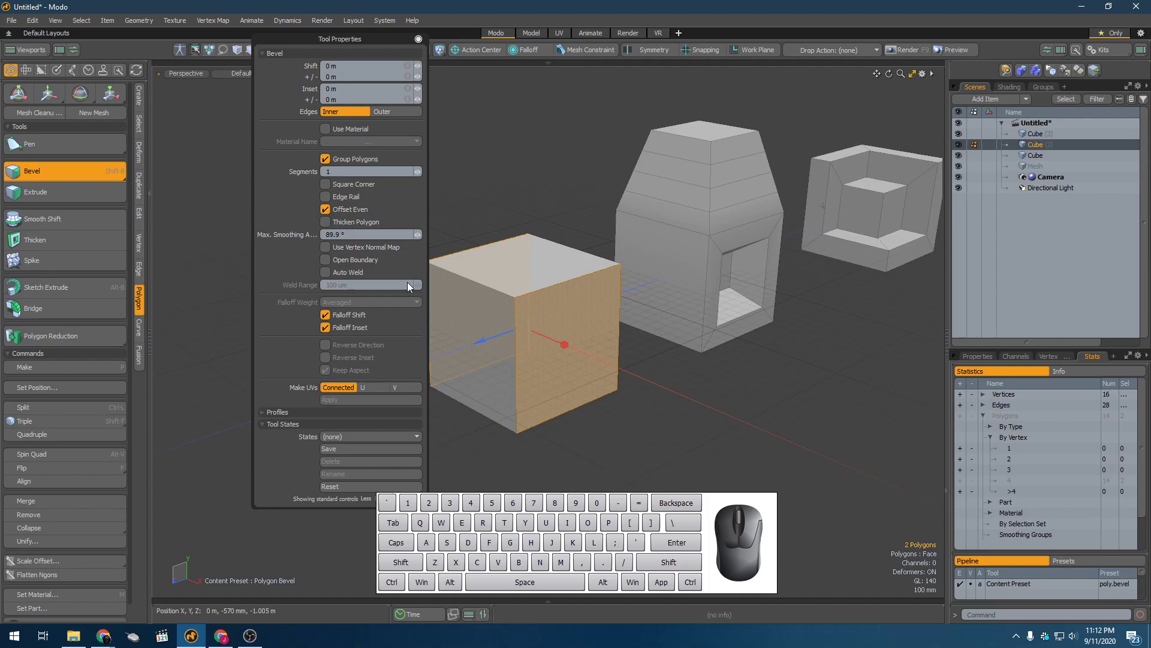
{"action": "left_click_drag", "start_coordinate": [498, 324], "coordinate": [723, 323], "text": "alt"}
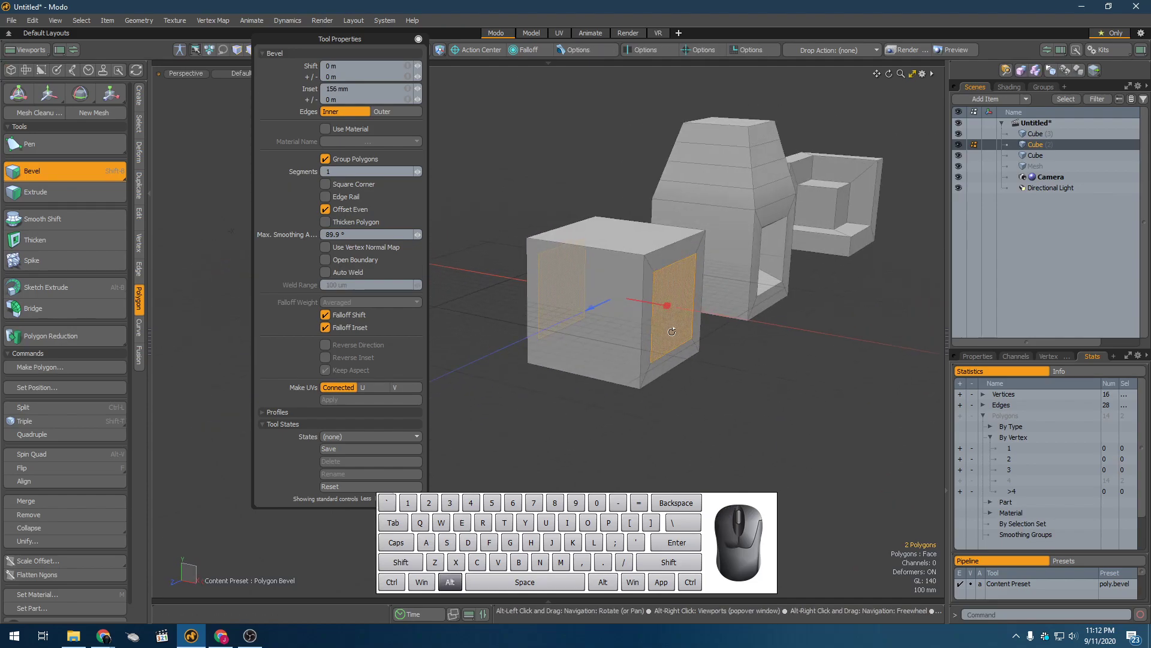
{"action": "left_click_drag", "start_coordinate": [766, 371], "coordinate": [753, 372], "text": "alt"}
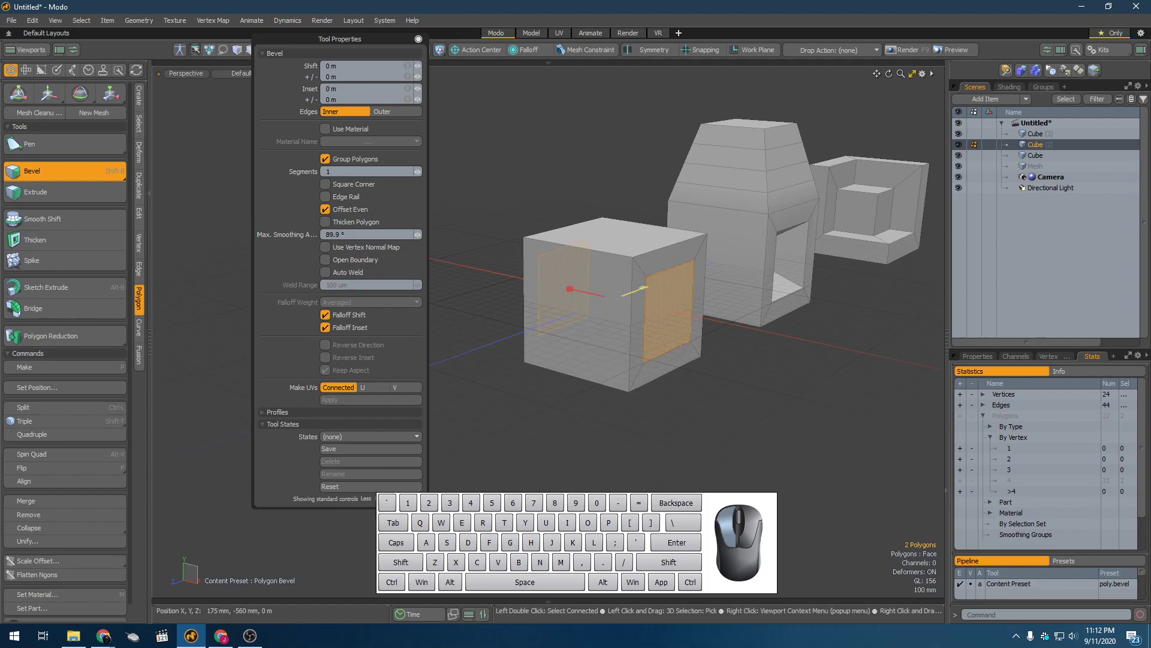
{"action": "key", "text": "space"}
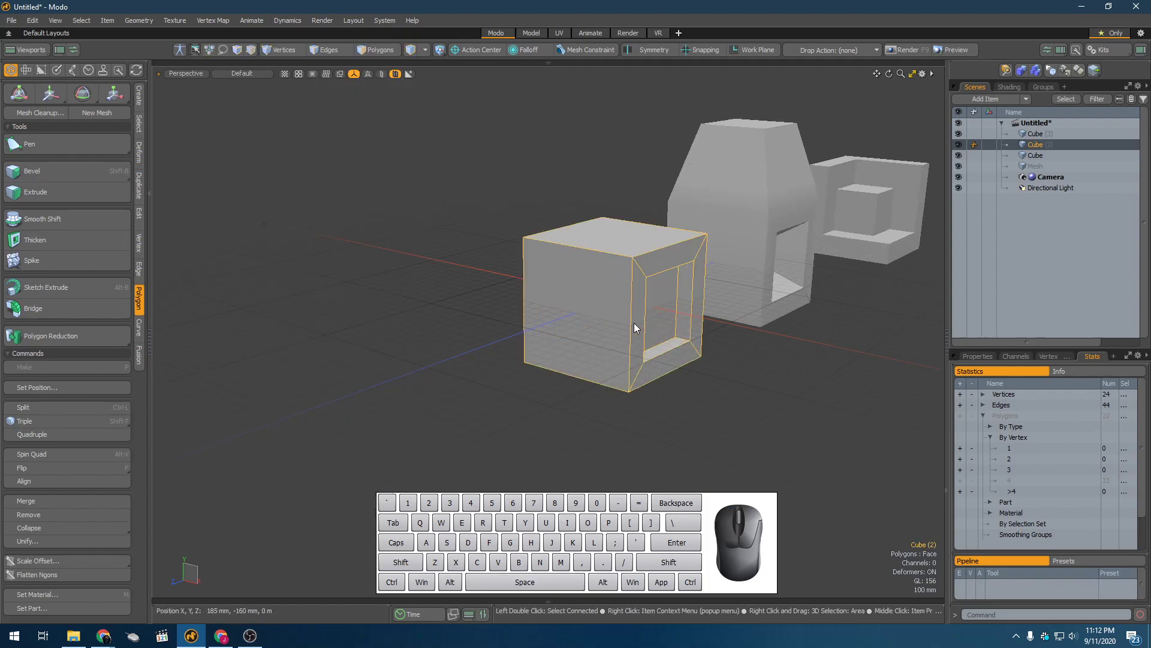
Scale the recessed cube item into a thin, tall frame panel
{"action": "key", "text": "y"}
{"action": "left_click_drag", "start_coordinate": [663, 310], "coordinate": [626, 301]}
{"action": "key", "text": "space"}
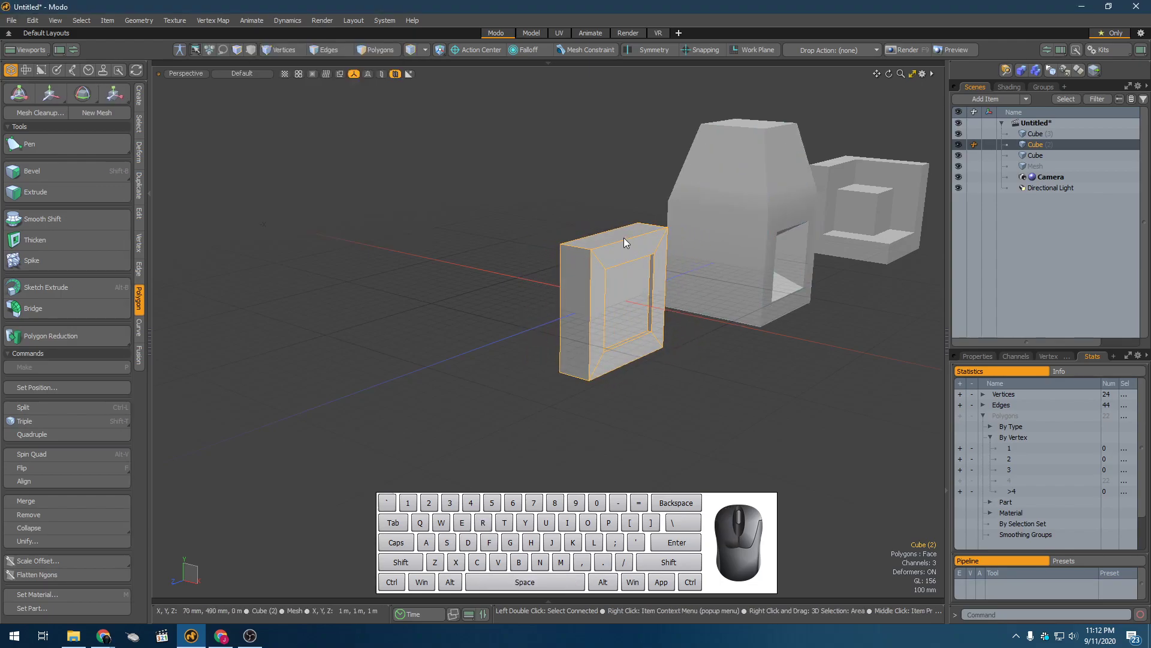
{"action": "key", "text": "y"}
{"action": "left_click_drag", "start_coordinate": [616, 243], "coordinate": [618, 249]}
{"action": "left_click_drag", "start_coordinate": [586, 313], "coordinate": [687, 324]}
{"action": "key", "text": "space"}
Add a new unit cube as a separate item and move it sideways, clear of the frame panel
{"action": "key", "text": "2"}
{"action": "key", "text": "F2"}
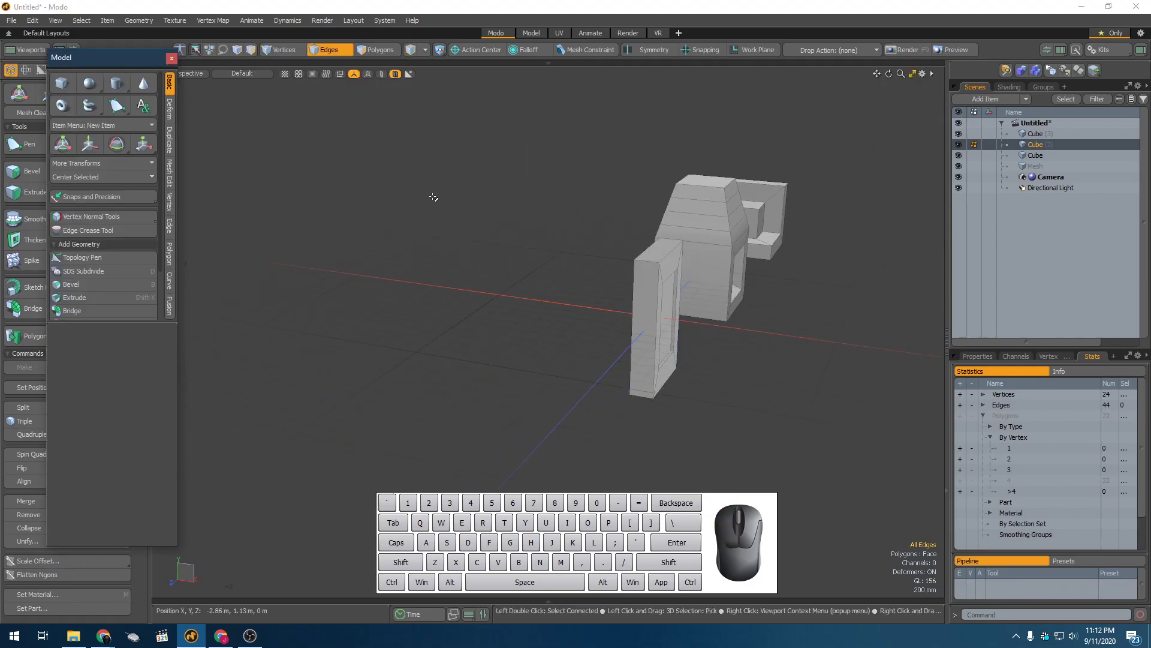
{"action": "left_click", "coordinate": [63, 84], "text": "shift"}
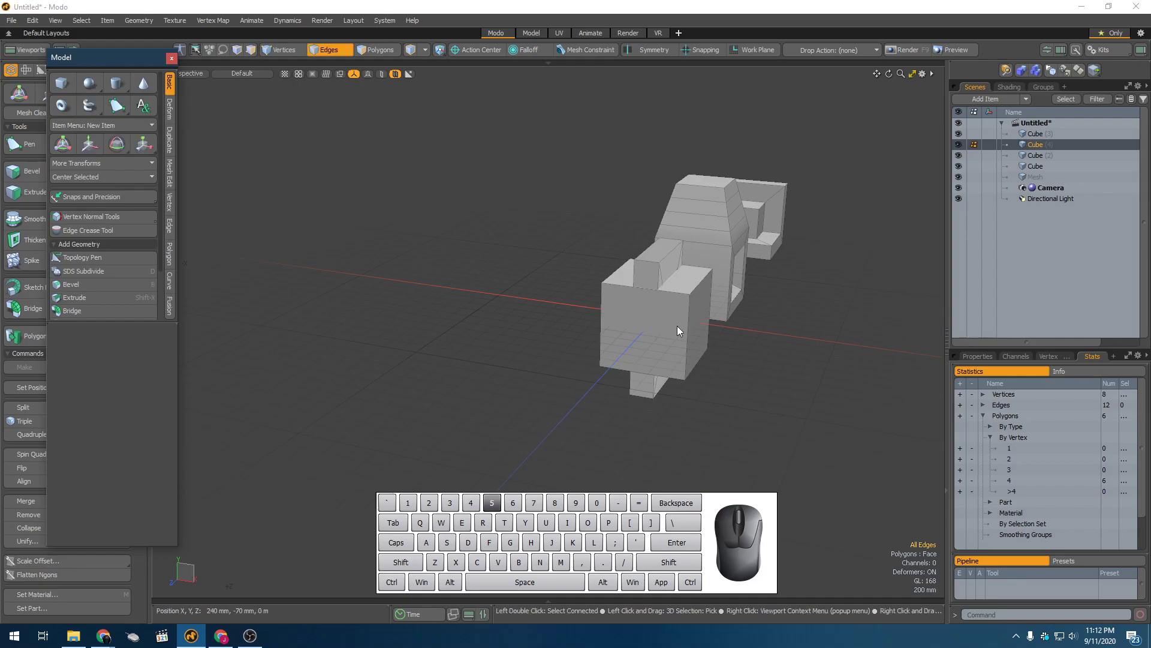
{"action": "key", "text": "w"}
{"action": "left_click_drag", "start_coordinate": [704, 320], "coordinate": [505, 323]}
{"action": "key", "text": "shift+a"}
{"action": "scroll", "coordinate": [497, 316], "scroll_direction": "down", "scroll_amount": 5}
Scale the new cube into a thin, tall slab and bevel its inset front polygon with a shift of about -470 mm
{"action": "key", "text": "r"}
{"action": "left_click_drag", "start_coordinate": [509, 280], "coordinate": [510, 232]}
{"action": "left_click_drag", "start_coordinate": [563, 328], "coordinate": [437, 362]}
{"action": "key", "text": "space"}
{"action": "key", "text": "shift+b"}
{"action": "left_click_drag", "start_coordinate": [550, 331], "coordinate": [551, 329]}
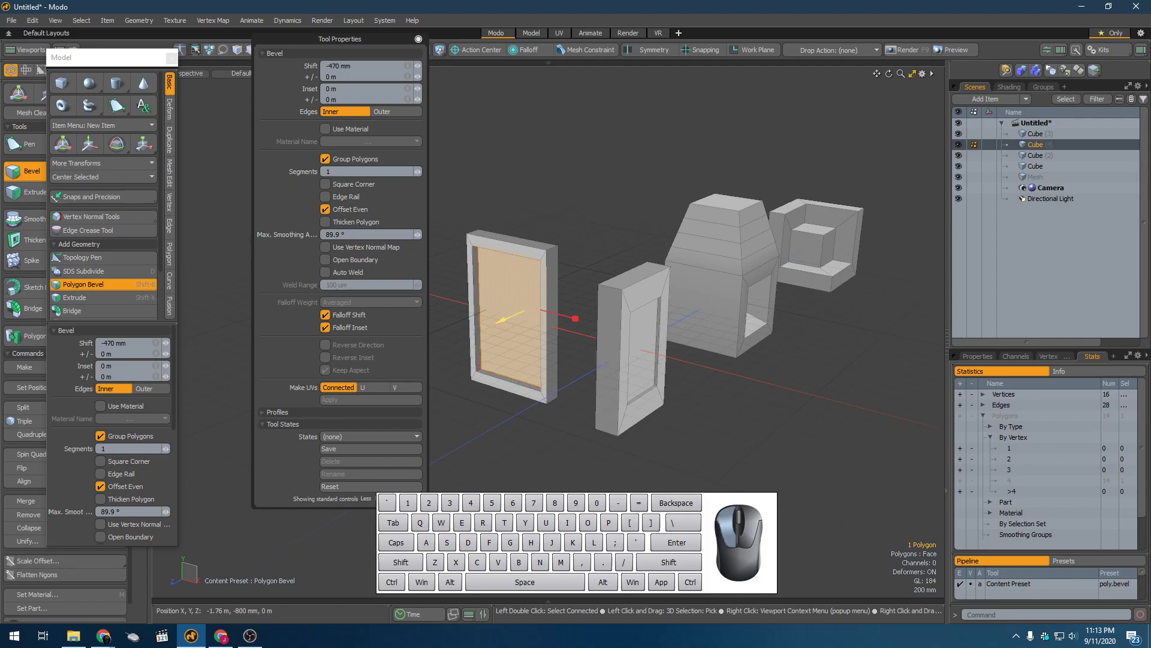
Drop the Bevel tool and examine the finished frame panels and bevelled cubes from several angles in item mode
{"action": "key", "text": "space"}
{"action": "left_click_drag", "start_coordinate": [540, 335], "coordinate": [520, 369], "text": "alt"}
{"action": "scroll", "coordinate": [462, 408], "scroll_direction": "down", "scroll_amount": 5, "text": "alt"}
{"action": "scroll", "coordinate": [467, 387], "scroll_direction": "up", "scroll_amount": 5}
{"action": "left_click", "coordinate": [457, 367]}
{"action": "scroll", "coordinate": [459, 369], "scroll_direction": "down", "scroll_amount": 3}
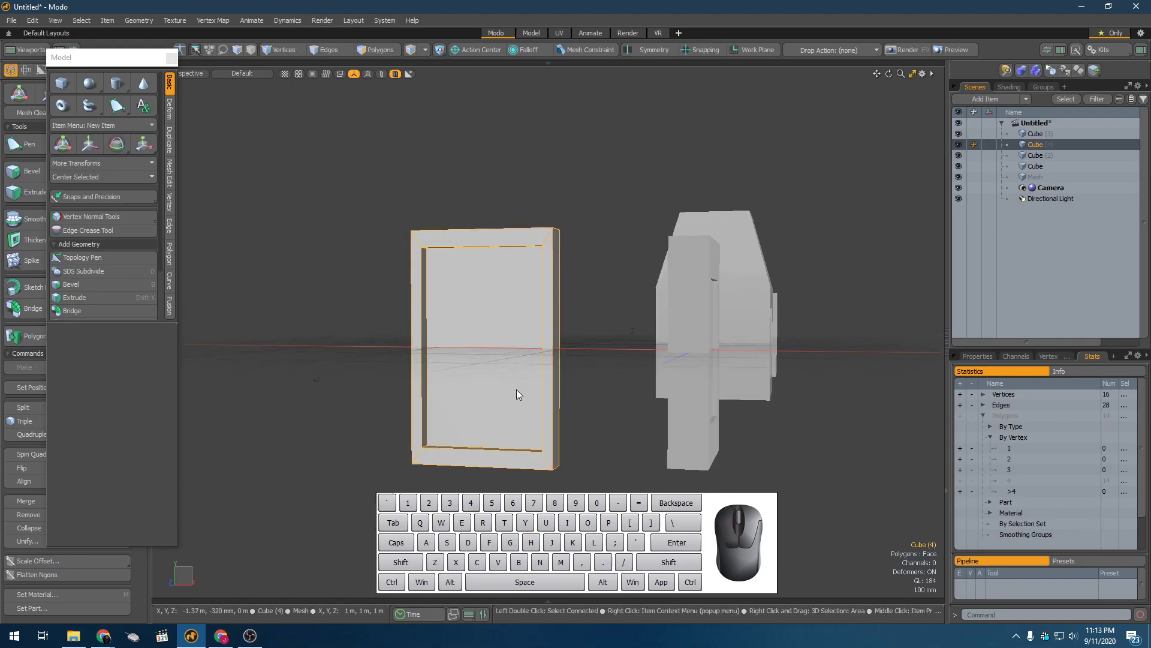
{"action": "scroll", "coordinate": [516, 383], "scroll_direction": "down", "scroll_amount": 3}
{"action": "left_click_drag", "start_coordinate": [548, 372], "coordinate": [543, 402], "text": "alt"}
{"action": "scroll", "coordinate": [591, 381], "scroll_direction": "up", "scroll_amount": 3}
{"action": "left_click", "coordinate": [584, 384]}
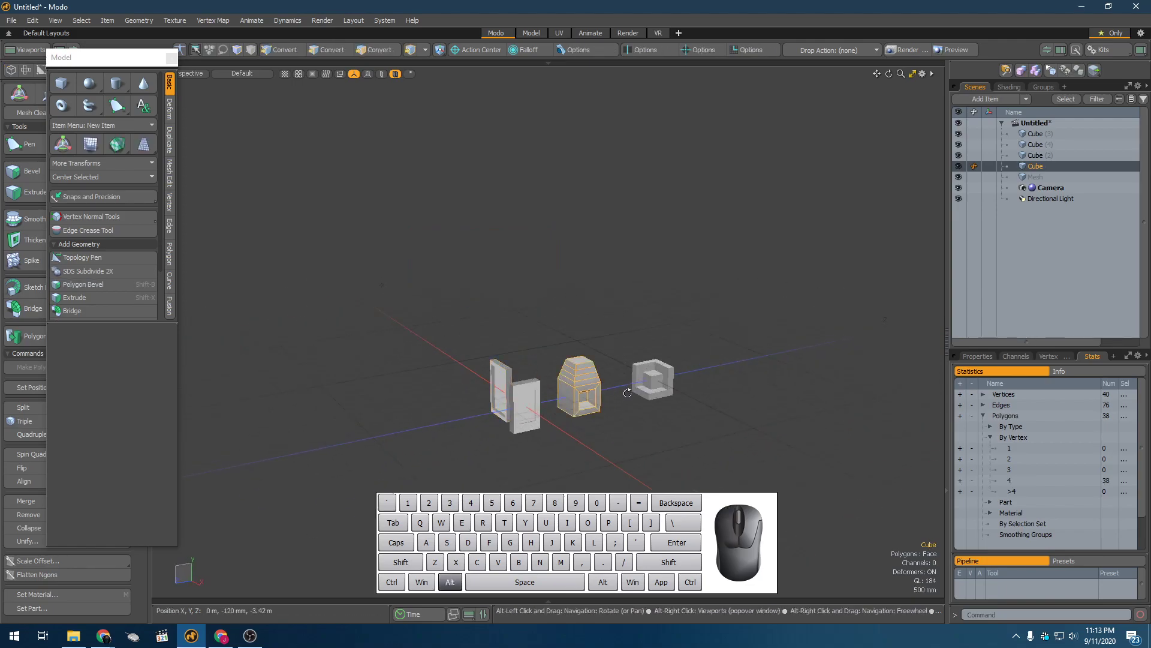
{"action": "left_click_drag", "start_coordinate": [637, 393], "coordinate": [610, 410], "text": "alt"}
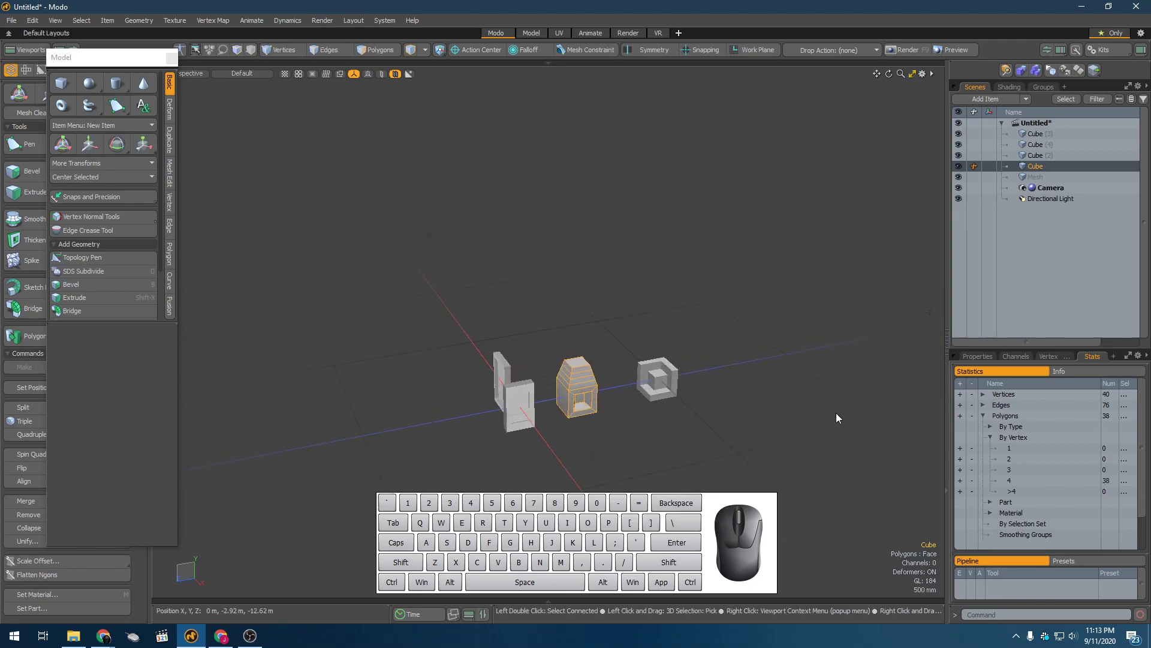
{"action": "key", "text": "ctrl"}
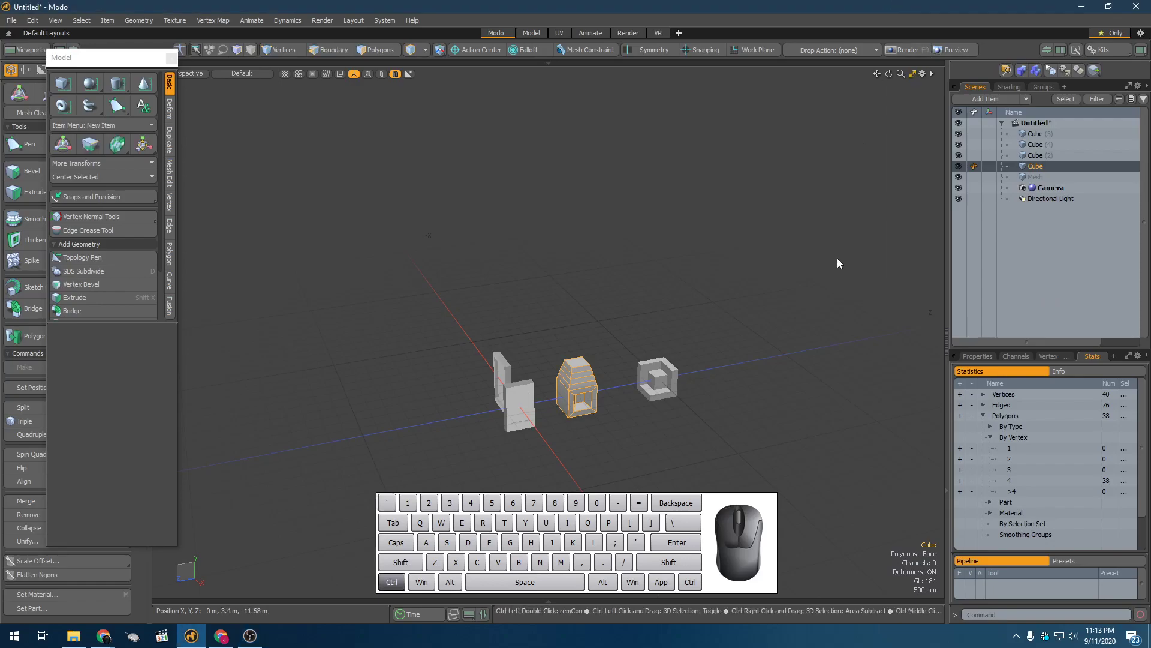
Close the current scene without saving it to work in an empty scene
{"action": "key", "text": "ctrl+w"}
{"action": "left_click", "coordinate": [777, 281]}
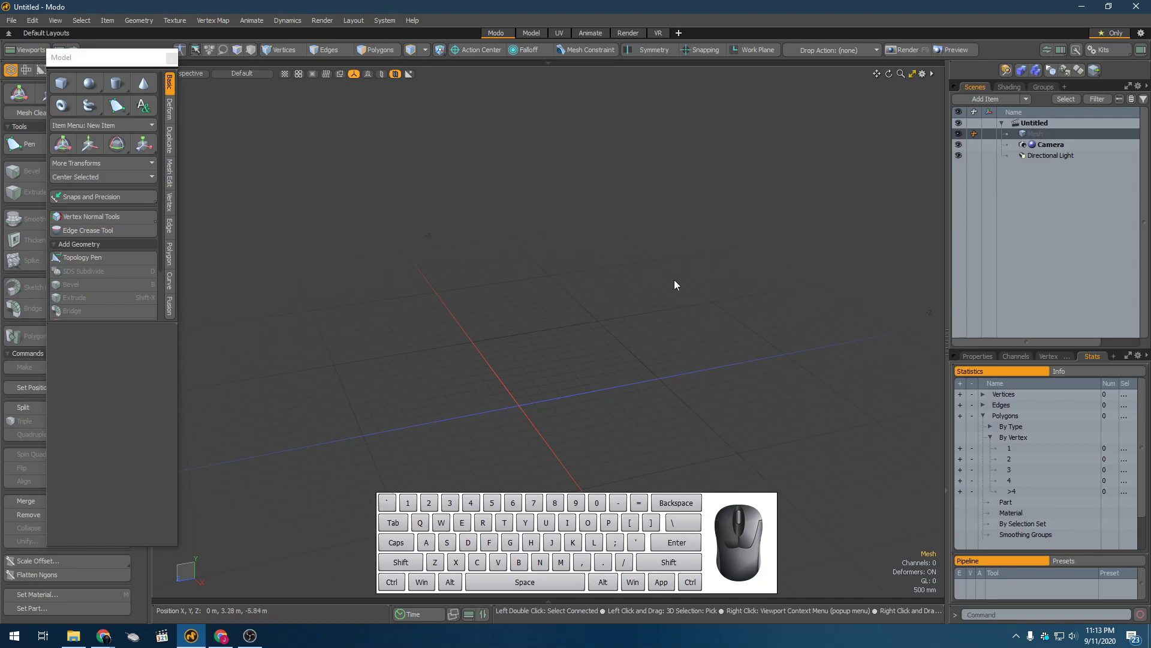
{"action": "left_click_drag", "start_coordinate": [317, 213], "coordinate": [438, 324], "text": "alt"}
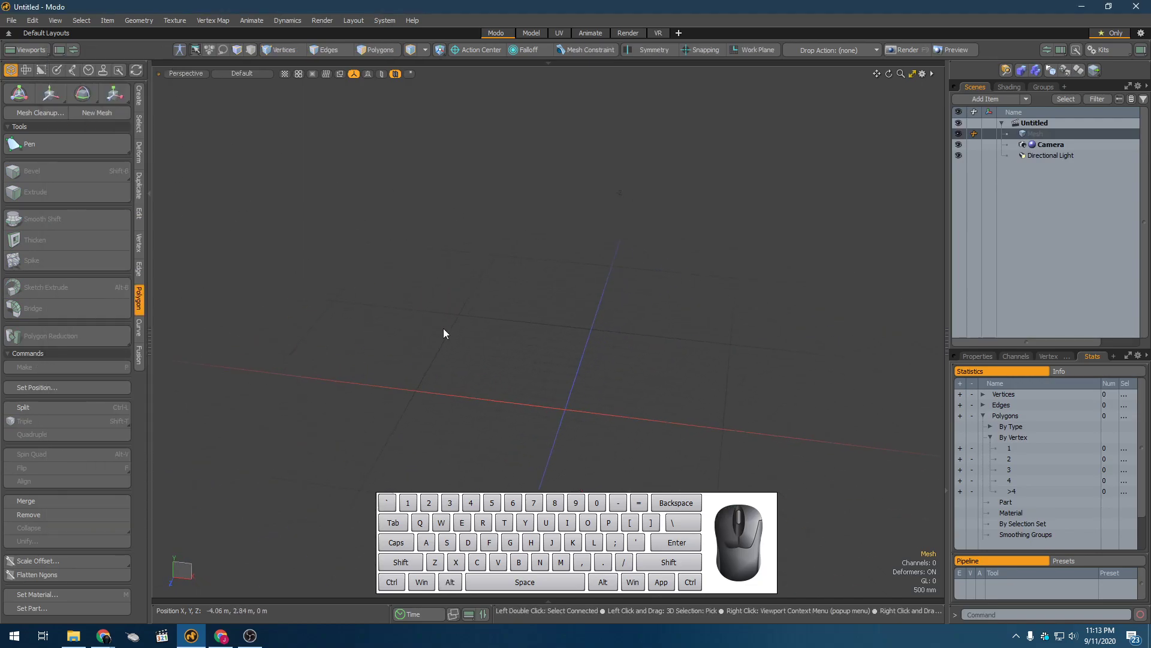
Add a unit sphere and a unit cube as separate items, and move the cube along Z, clear of the sphere
{"action": "key", "text": "F2"}
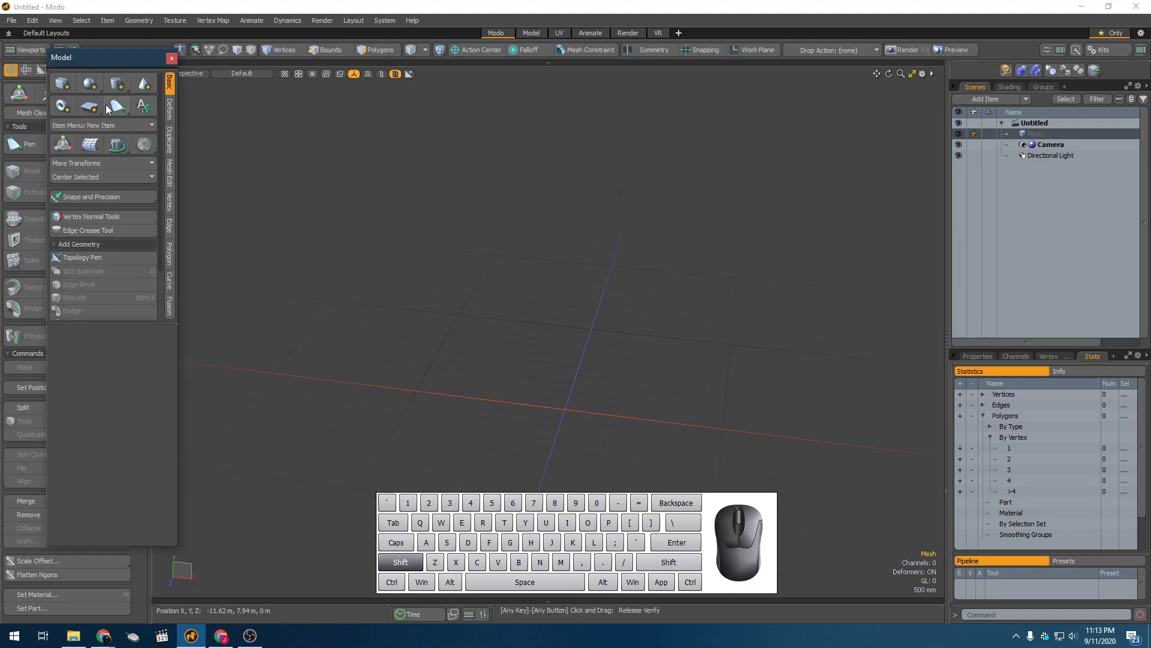
{"action": "left_click", "coordinate": [88, 86], "text": "shift"}
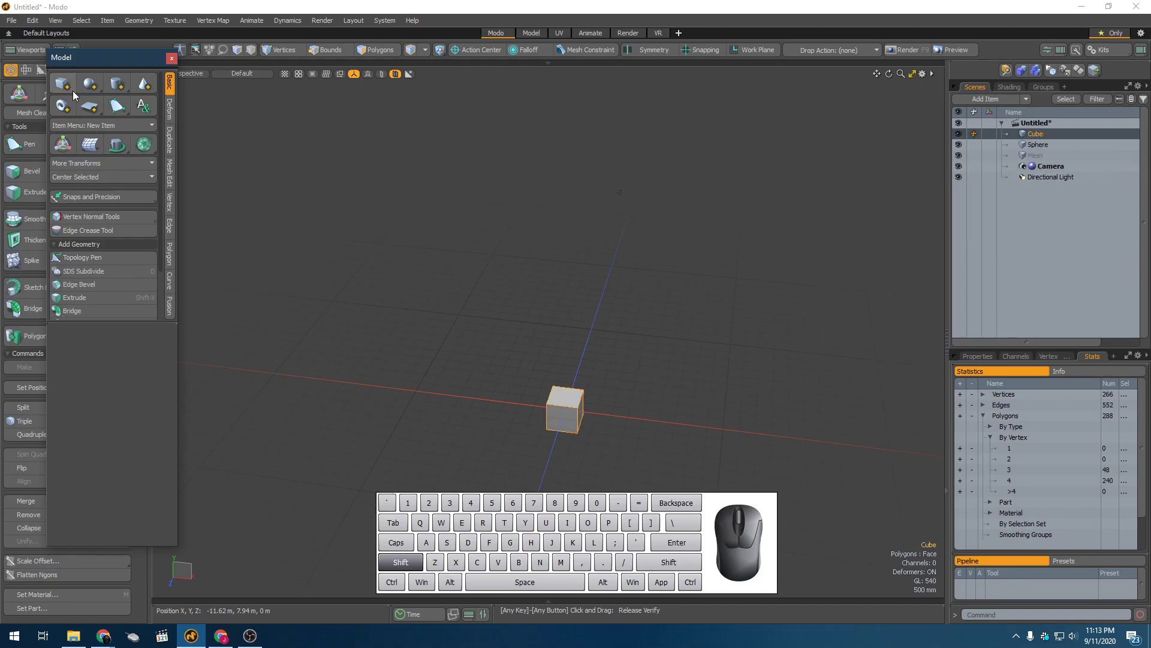
{"action": "key", "text": "w"}
{"action": "scroll", "coordinate": [577, 397], "scroll_direction": "up", "scroll_amount": 4}
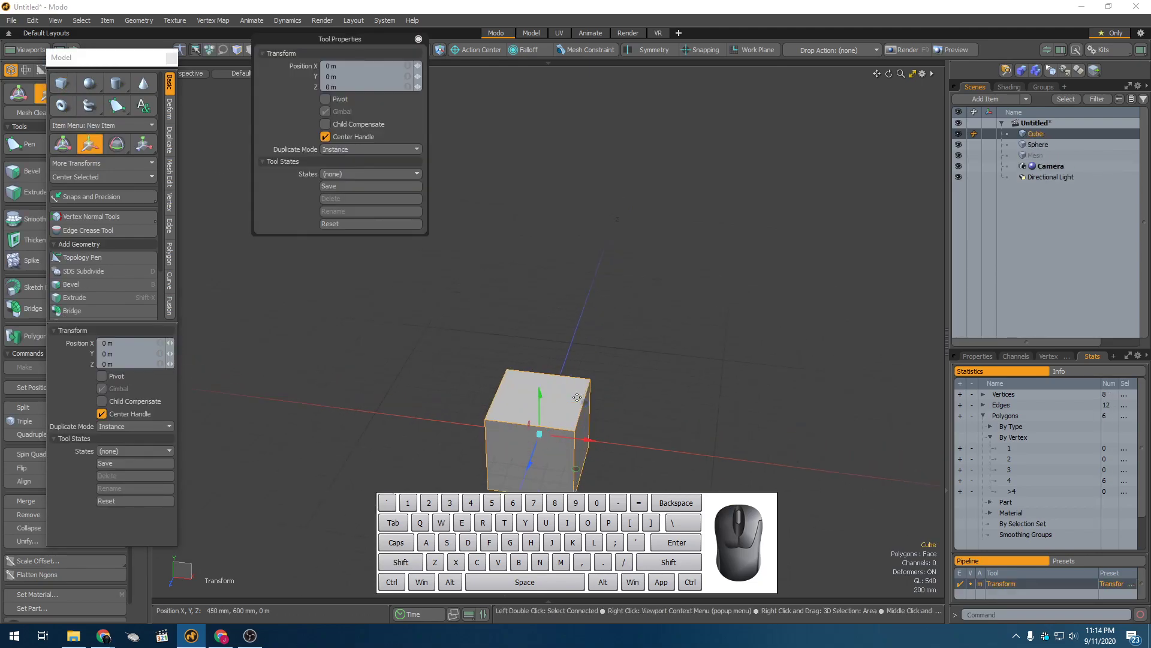
{"action": "left_click_drag", "start_coordinate": [531, 464], "coordinate": [519, 241]}
Select a block of nine polygons on the upper side of the sphere and delete it to cut an opening
{"action": "key", "text": "3"}
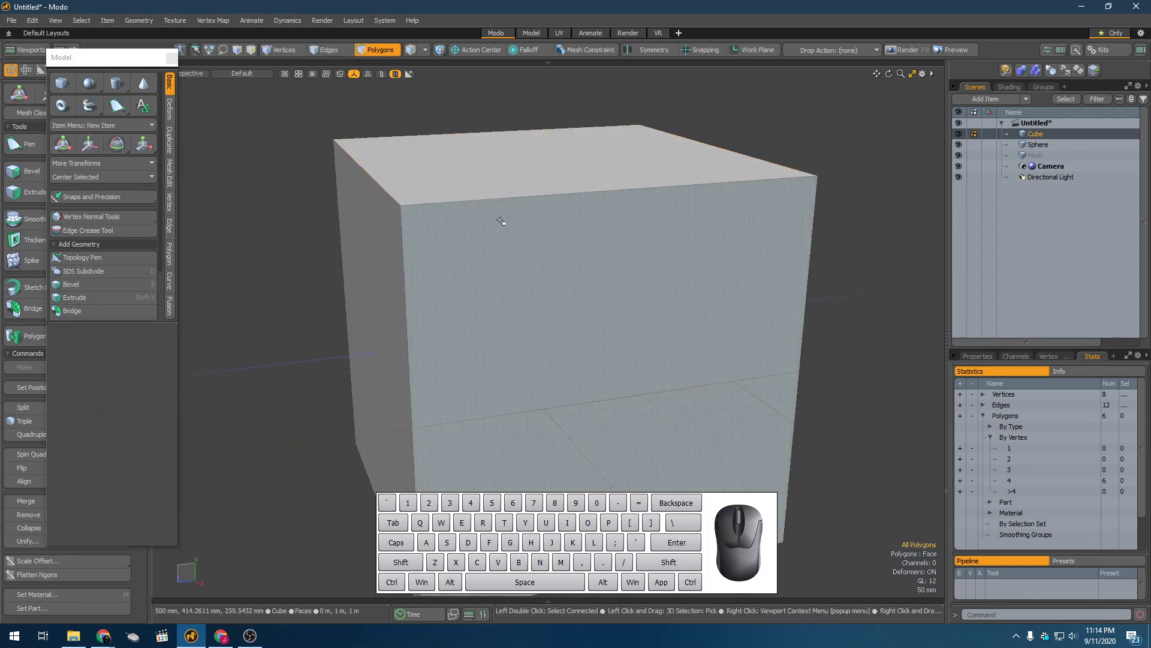
{"action": "scroll", "coordinate": [355, 291], "scroll_direction": "down", "scroll_amount": 3}
{"action": "left_click_drag", "start_coordinate": [355, 291], "coordinate": [512, 272], "text": "alt"}
{"action": "scroll", "coordinate": [406, 292], "scroll_direction": "down", "scroll_amount": 5}
{"action": "key", "text": "5"}
{"action": "left_click", "coordinate": [454, 278]}
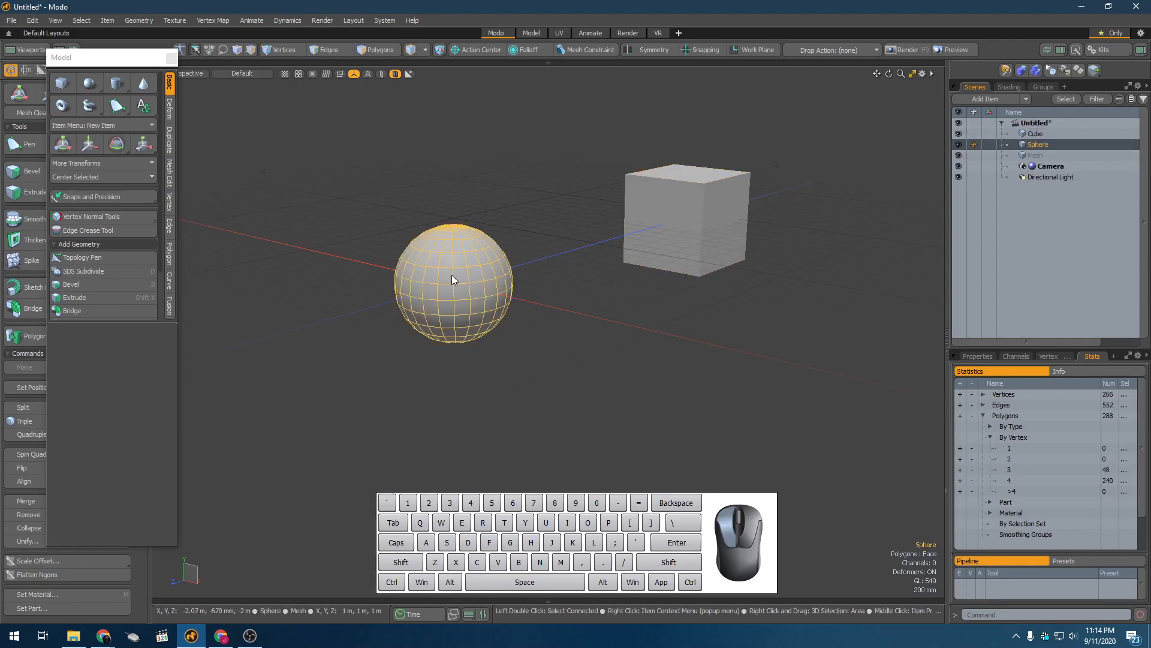
{"action": "key", "text": "3"}
{"action": "left_click_drag", "start_coordinate": [458, 247], "coordinate": [438, 255]}
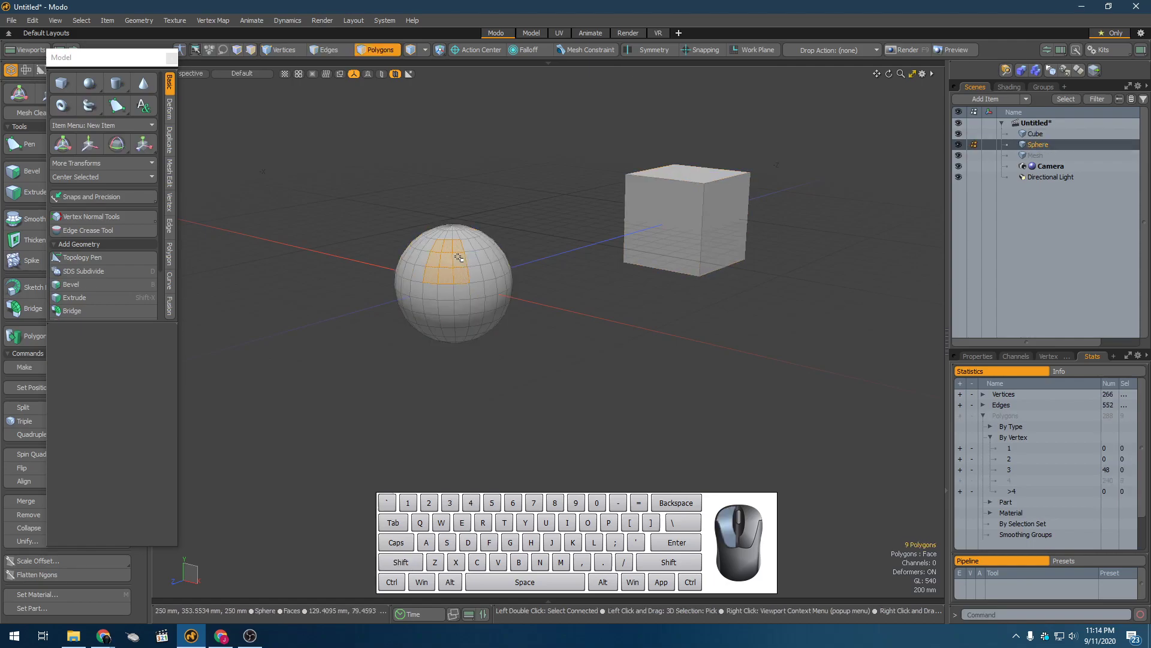
{"action": "key", "text": "Delete"}
{"action": "key", "text": "5"}
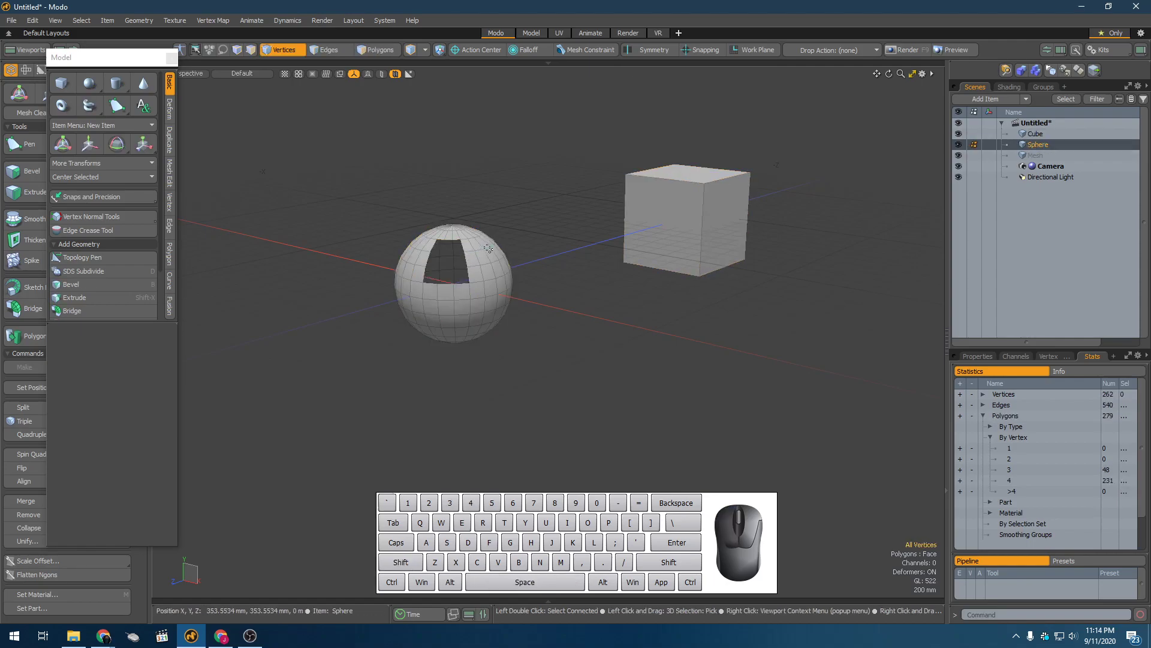
Close the floating modelling palette and start the polygon Thicken tool on the whole open sphere
{"action": "scroll", "coordinate": [379, 238], "scroll_direction": "up", "scroll_amount": 5}
{"action": "left_click_drag", "start_coordinate": [379, 238], "coordinate": [486, 265], "text": "alt"}
{"action": "key", "text": "shift+a"}
{"action": "left_click_drag", "start_coordinate": [391, 265], "coordinate": [537, 282], "text": "alt"}
{"action": "scroll", "coordinate": [392, 249], "scroll_direction": "up", "scroll_amount": 4}
{"action": "scroll", "coordinate": [537, 282], "scroll_direction": "down", "scroll_amount": 3}
{"action": "scroll", "coordinate": [620, 282], "scroll_direction": "down", "scroll_amount": 2}
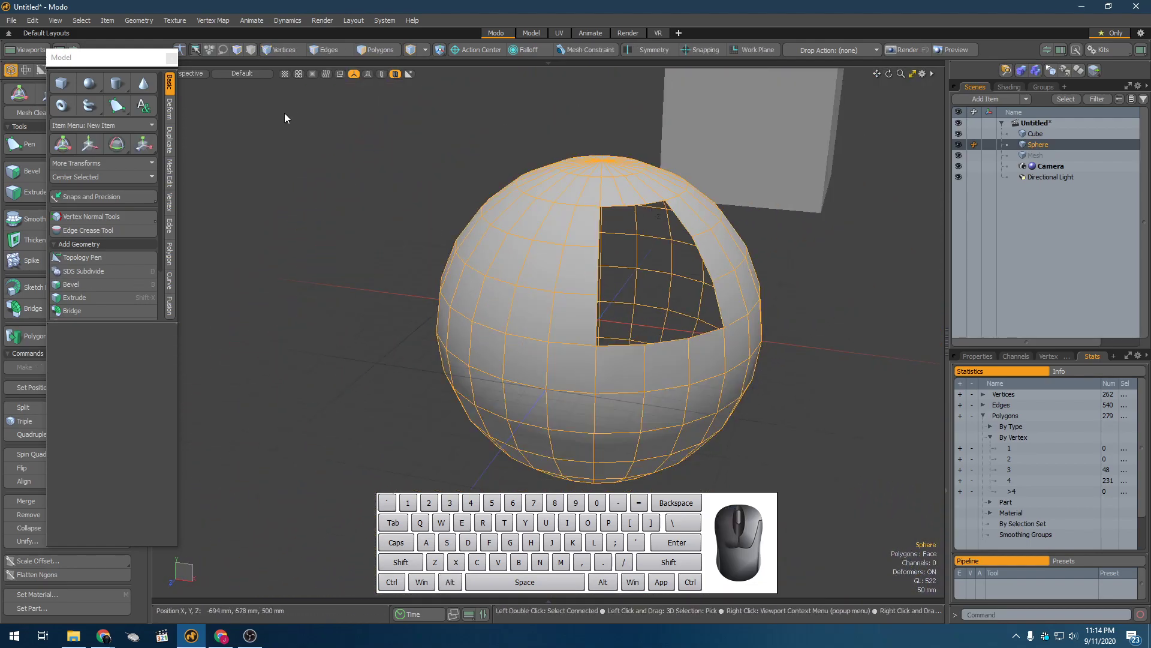
{"action": "left_click", "coordinate": [172, 58]}
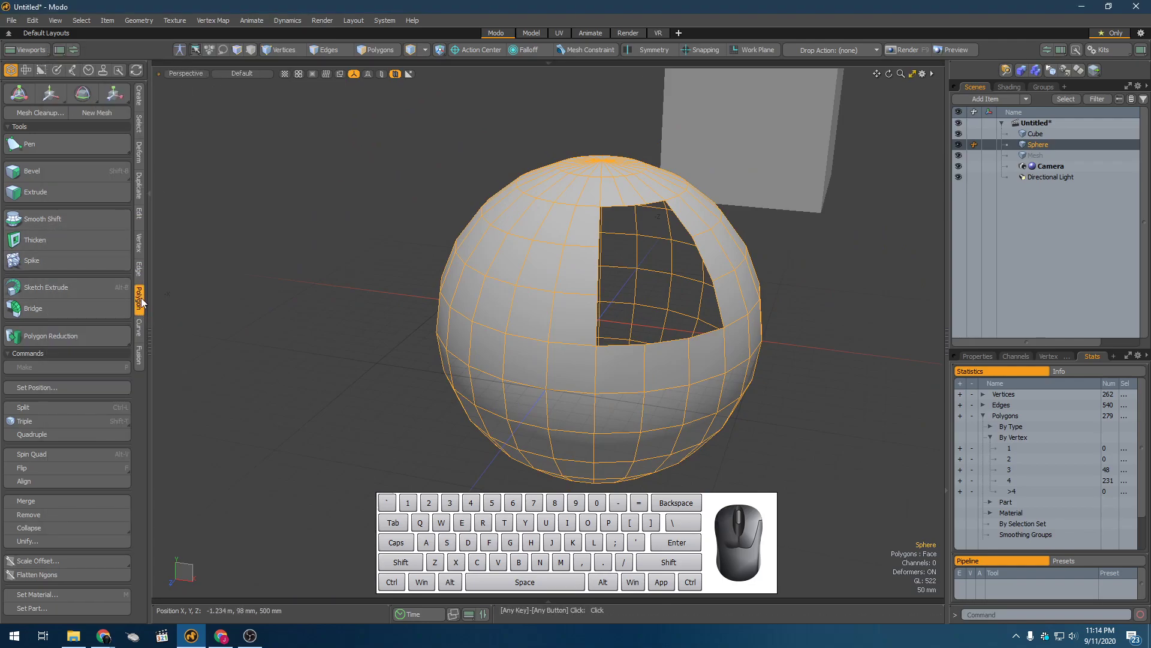
{"action": "left_click", "coordinate": [52, 237]}
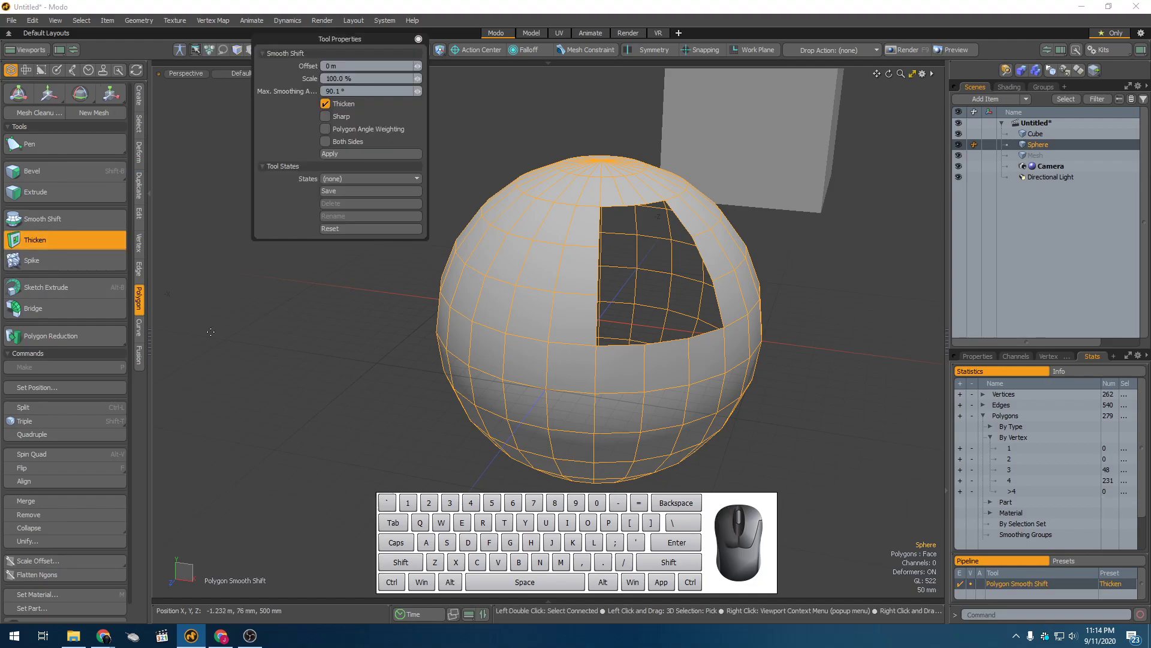
{"action": "left_click", "coordinate": [526, 323]}
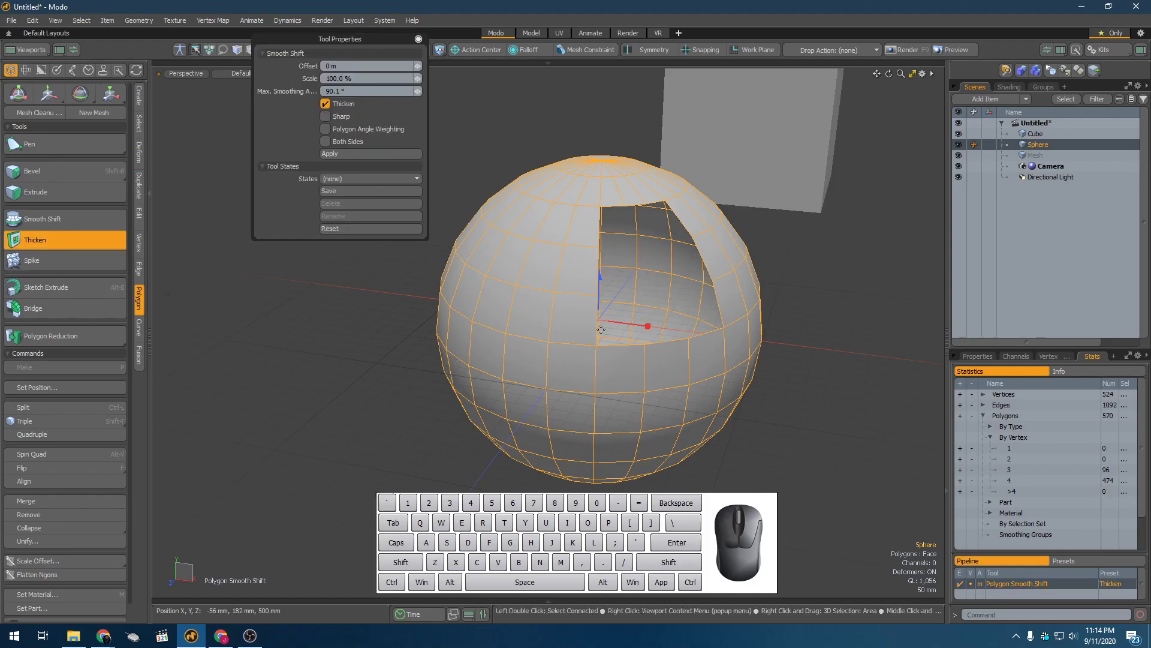
Try thickening the sphere shell with a scale of about 113 % and an 18 mm offset, and undo these trials
{"action": "left_click_drag", "start_coordinate": [587, 331], "coordinate": [619, 324], "text": "alt"}
{"action": "left_click_drag", "start_coordinate": [673, 350], "coordinate": [680, 320], "text": "alt"}
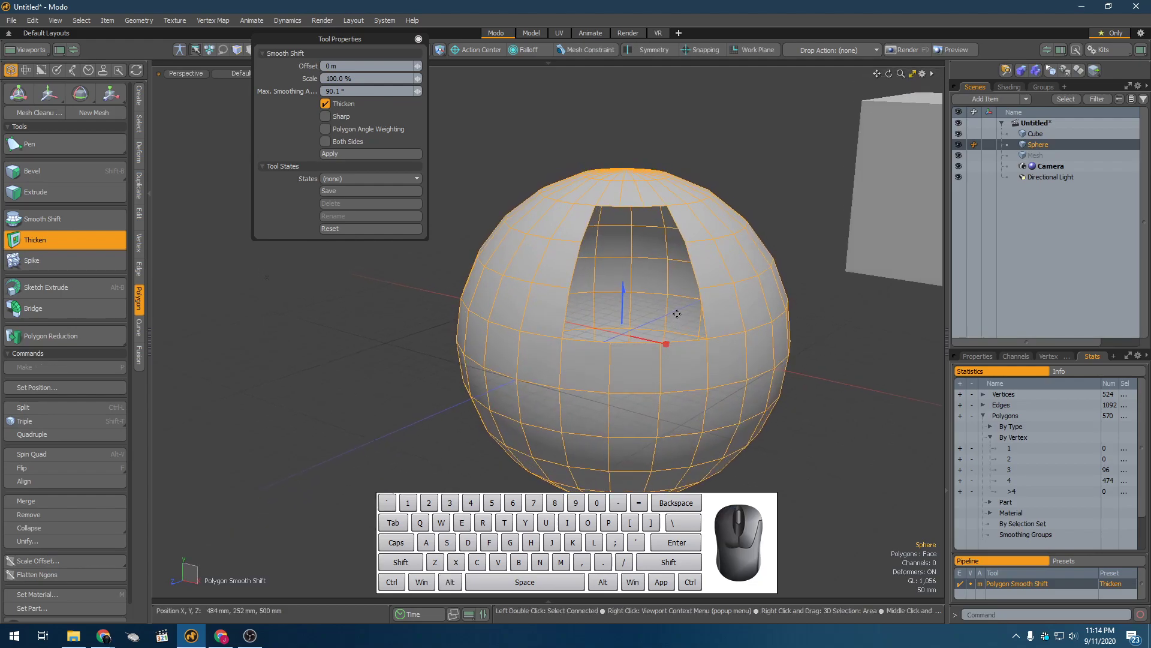
{"action": "left_click_drag", "start_coordinate": [664, 343], "coordinate": [673, 344]}
{"action": "mouse_move", "coordinate": [623, 288]}
{"action": "left_mouse_down"}
{"action": "mouse_move", "coordinate": [623, 262]}
{"action": "mouse_move", "coordinate": [623, 296]}
{"action": "mouse_move", "coordinate": [623, 281]}
{"action": "left_mouse_up"}
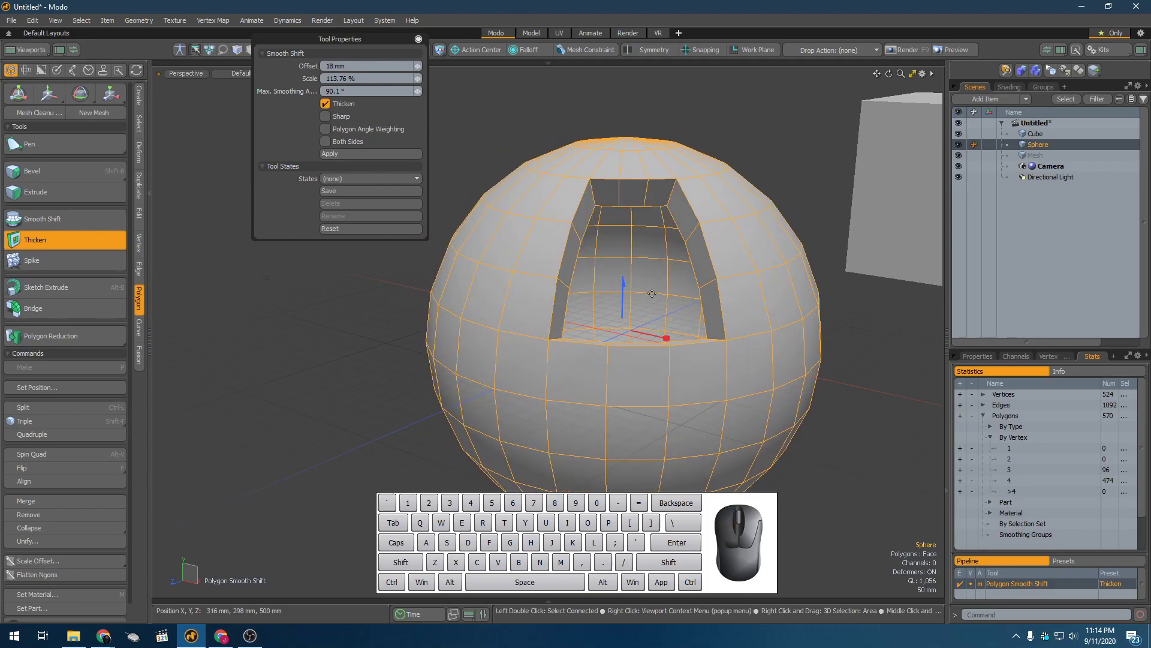
{"action": "key", "text": "ctrl+z"}
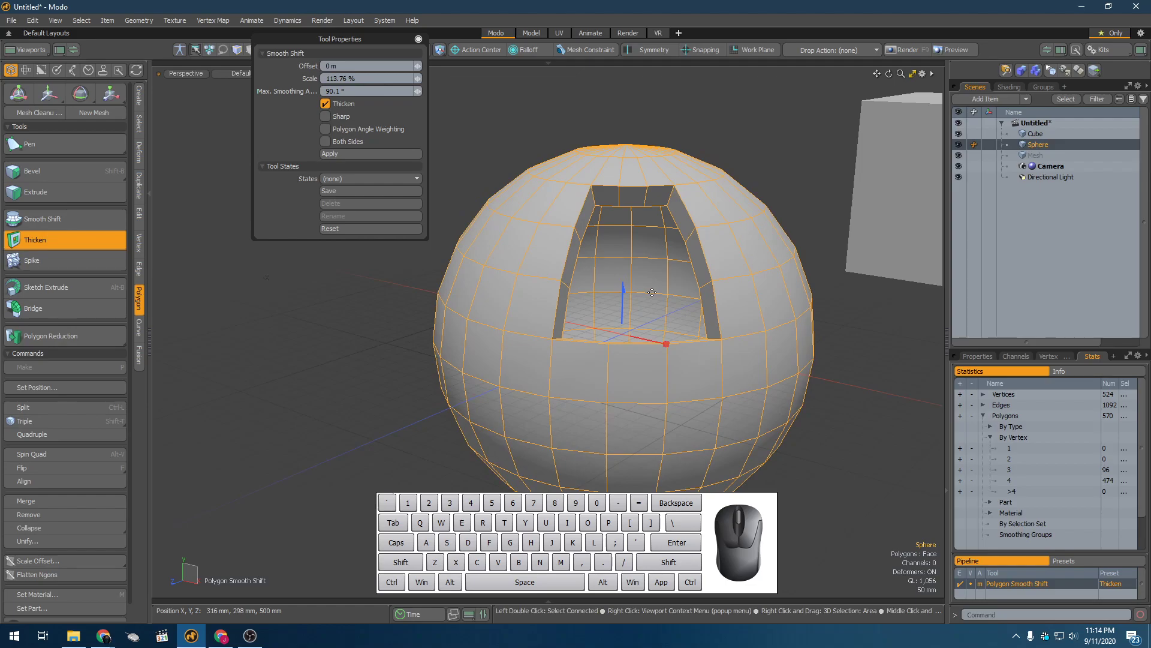
{"action": "key", "text": "ctrl+z"}
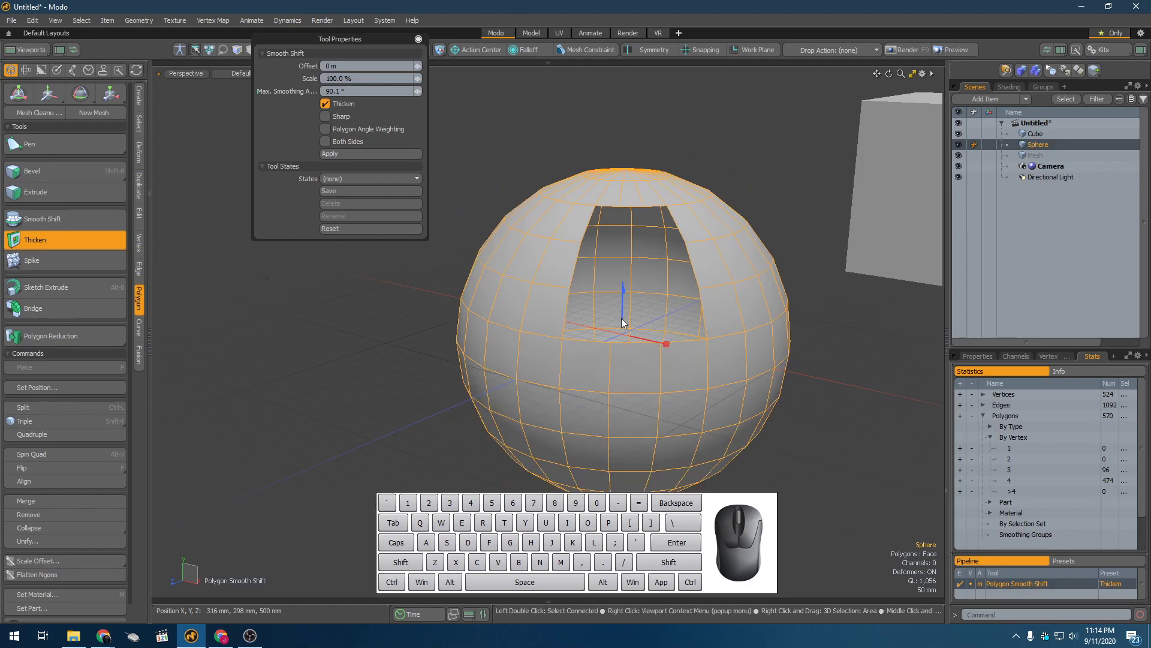
{"action": "left_click_drag", "start_coordinate": [665, 343], "coordinate": [664, 344]}
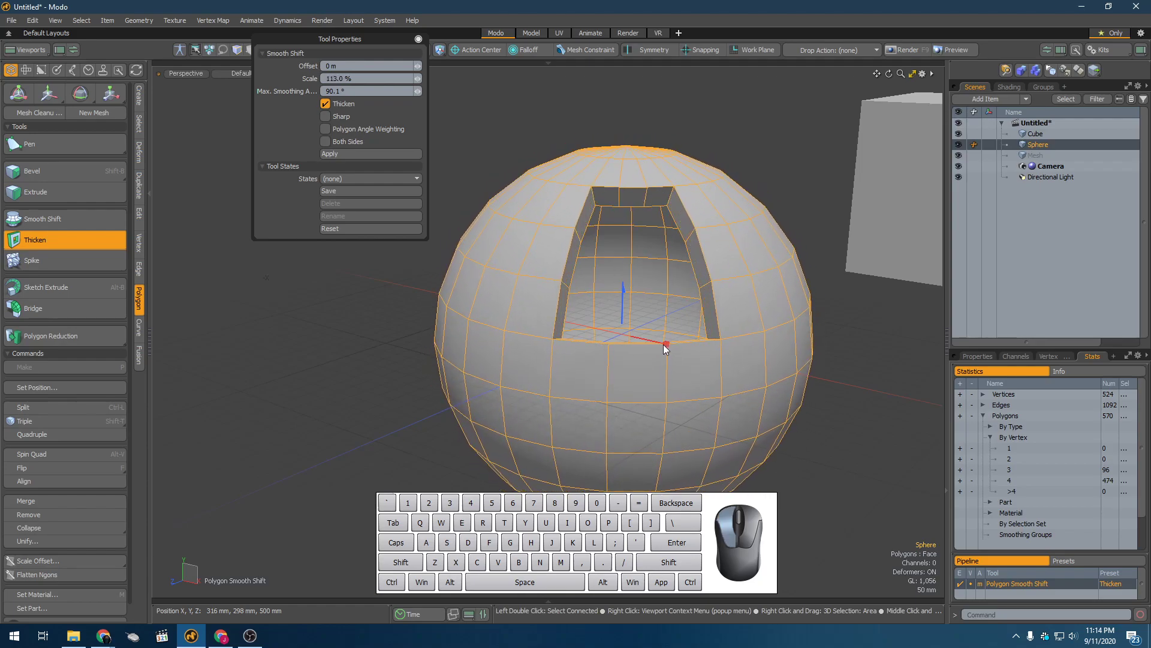
{"action": "key", "text": "ctrl+z"}
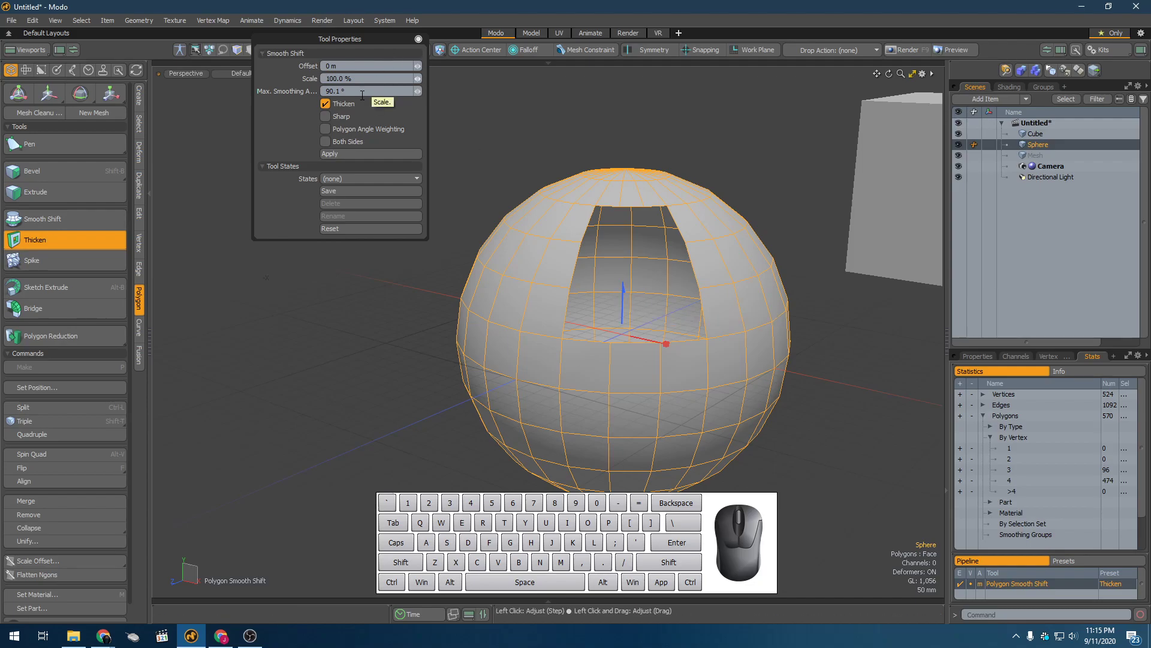
Thicken the sphere shell outward using only the offset, and drop the Thicken tool
{"action": "scroll", "coordinate": [673, 265], "scroll_direction": "up", "scroll_amount": 2}
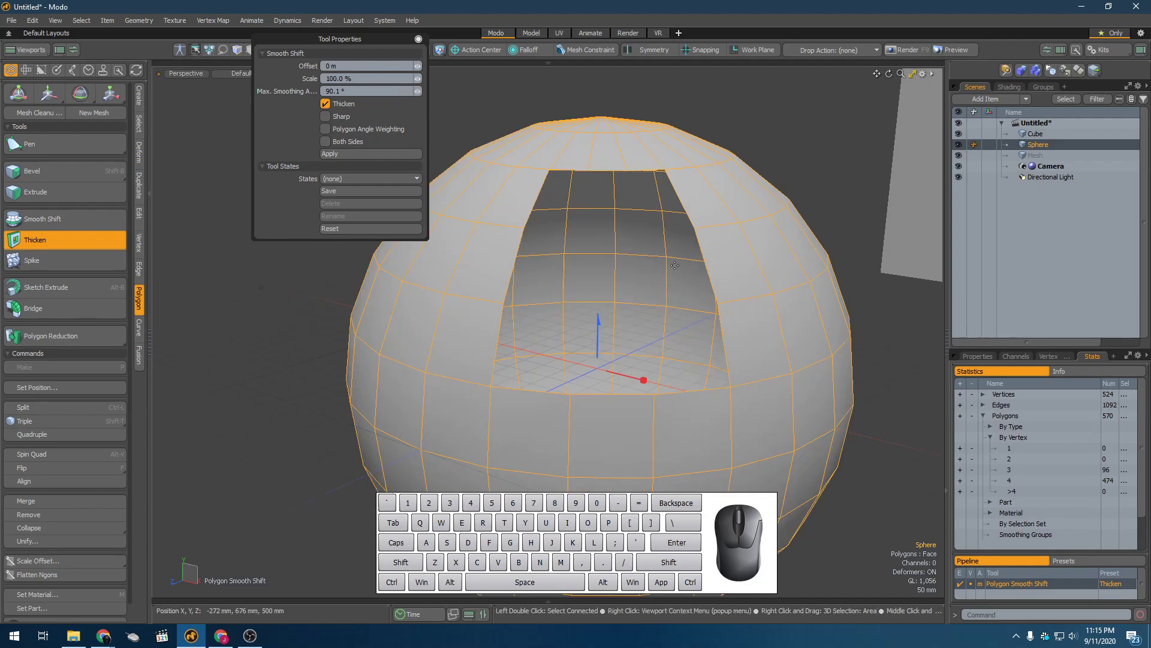
{"action": "middle_click_drag", "start_coordinate": [728, 272], "coordinate": [767, 252]}
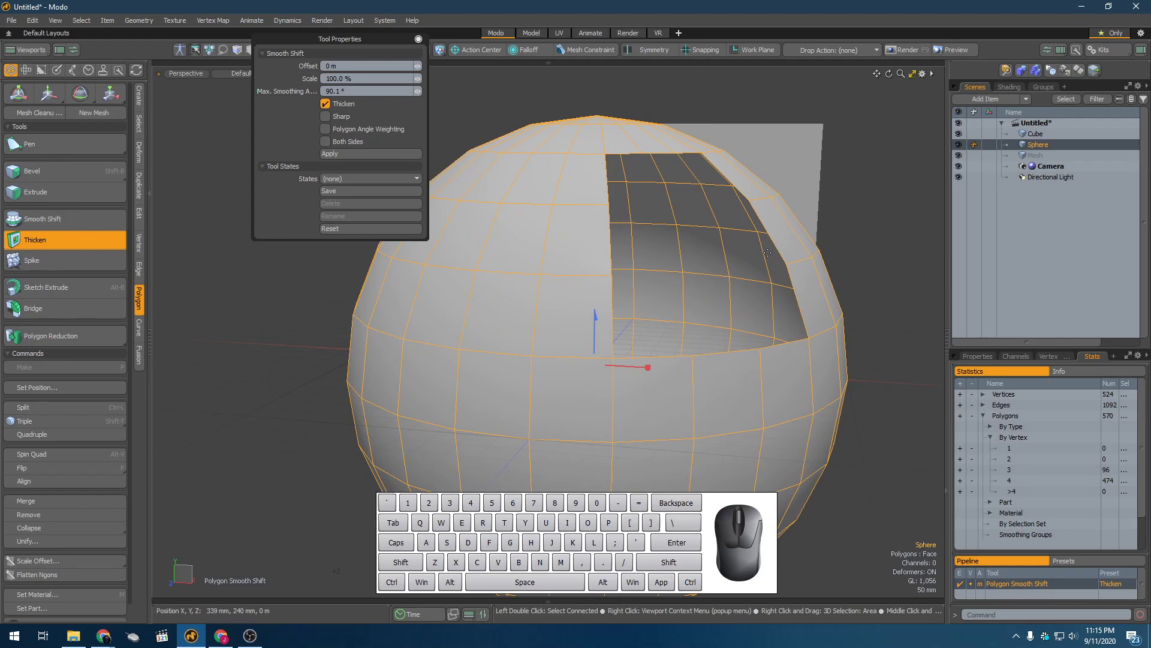
{"action": "left_click_drag", "start_coordinate": [598, 323], "coordinate": [598, 284]}
{"action": "left_click_drag", "start_coordinate": [651, 340], "coordinate": [612, 277]}
{"action": "scroll", "coordinate": [579, 343], "scroll_direction": "down", "scroll_amount": 4, "text": "alt"}
{"action": "key", "text": "space"}
Clear the item selection and select a patch of outer polygons around the top of the thickened sphere
{"action": "left_click", "coordinate": [691, 223]}
{"action": "mouse_move", "coordinate": [689, 221]}
{"action": "left_mouse_down", "text": "alt"}
{"action": "mouse_move", "coordinate": [641, 306]}
{"action": "mouse_move", "coordinate": [664, 282]}
{"action": "mouse_move", "coordinate": [656, 252]}
{"action": "left_mouse_up", "text": "alt"}
{"action": "scroll", "coordinate": [629, 312], "scroll_direction": "up", "scroll_amount": 4, "text": "alt"}
{"action": "key", "text": "3"}
{"action": "mouse_move", "coordinate": [587, 258]}
{"action": "left_mouse_down"}
{"action": "mouse_move", "coordinate": [548, 293]}
{"action": "mouse_move", "coordinate": [585, 274]}
{"action": "mouse_move", "coordinate": [602, 308]}
{"action": "left_mouse_up"}
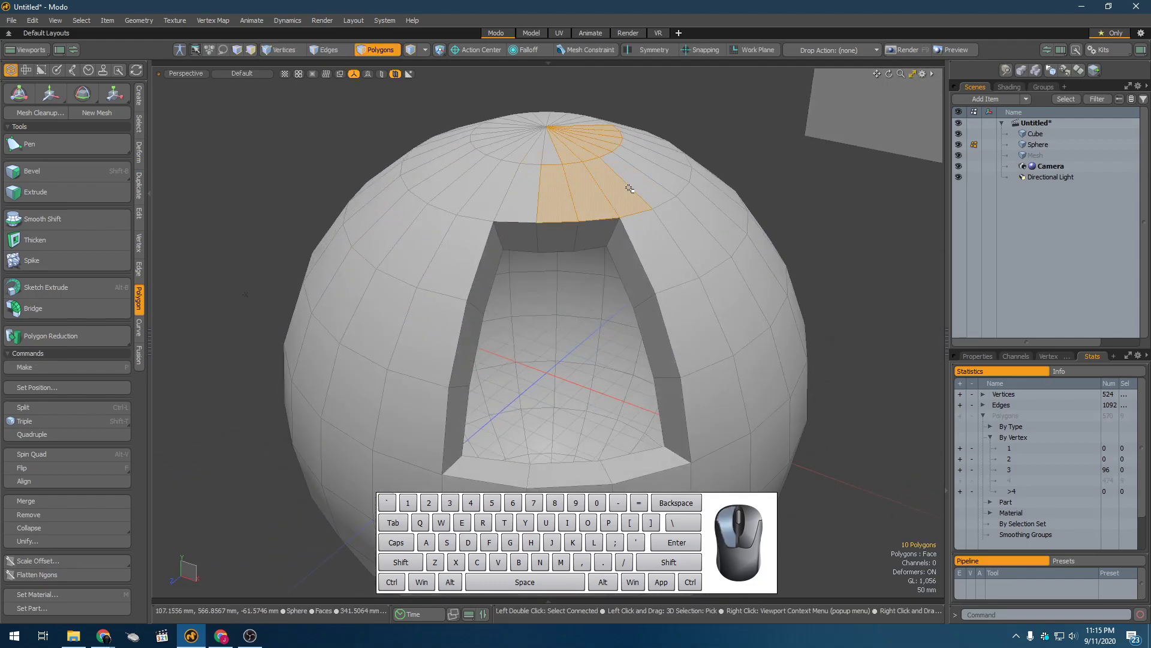
Select the triangular pole polygons inside the thickened sphere, looking in through the opening
{"action": "scroll", "coordinate": [602, 165], "scroll_direction": "down", "scroll_amount": 6}
{"action": "left_click_drag", "start_coordinate": [642, 238], "coordinate": [614, 201], "text": "alt"}
{"action": "scroll", "coordinate": [579, 221], "scroll_direction": "up", "scroll_amount": 4}
{"action": "scroll", "coordinate": [631, 344], "scroll_direction": "up", "scroll_amount": 5}
{"action": "left_click_drag", "start_coordinate": [563, 336], "coordinate": [669, 129], "text": "alt"}
{"action": "left_click_drag", "start_coordinate": [702, 327], "coordinate": [548, 244], "text": "alt"}
{"action": "mouse_move", "coordinate": [533, 169]}
{"action": "left_mouse_down", "text": "shift"}
{"action": "mouse_move", "coordinate": [521, 184]}
{"action": "mouse_move", "coordinate": [533, 235]}
{"action": "left_mouse_up", "text": "shift"}
{"action": "scroll", "coordinate": [520, 180], "scroll_direction": "down", "scroll_amount": 2}
{"action": "scroll", "coordinate": [490, 257], "scroll_direction": "down", "scroll_amount": 2}
{"action": "left_click_drag", "start_coordinate": [517, 288], "coordinate": [522, 139], "text": "alt"}
{"action": "left_click_drag", "start_coordinate": [523, 188], "coordinate": [525, 159], "text": "alt"}
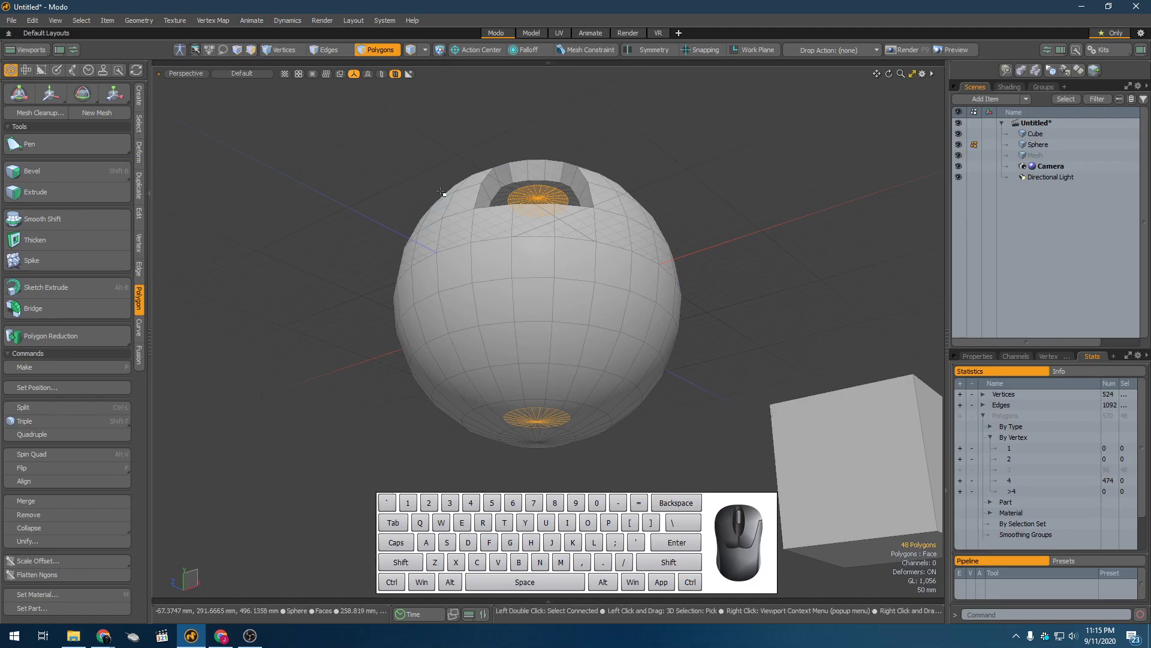
Expand the pole polygon selection ring by ring across the sphere's inner wall
{"action": "left_click_drag", "start_coordinate": [389, 147], "coordinate": [481, 366], "text": "alt"}
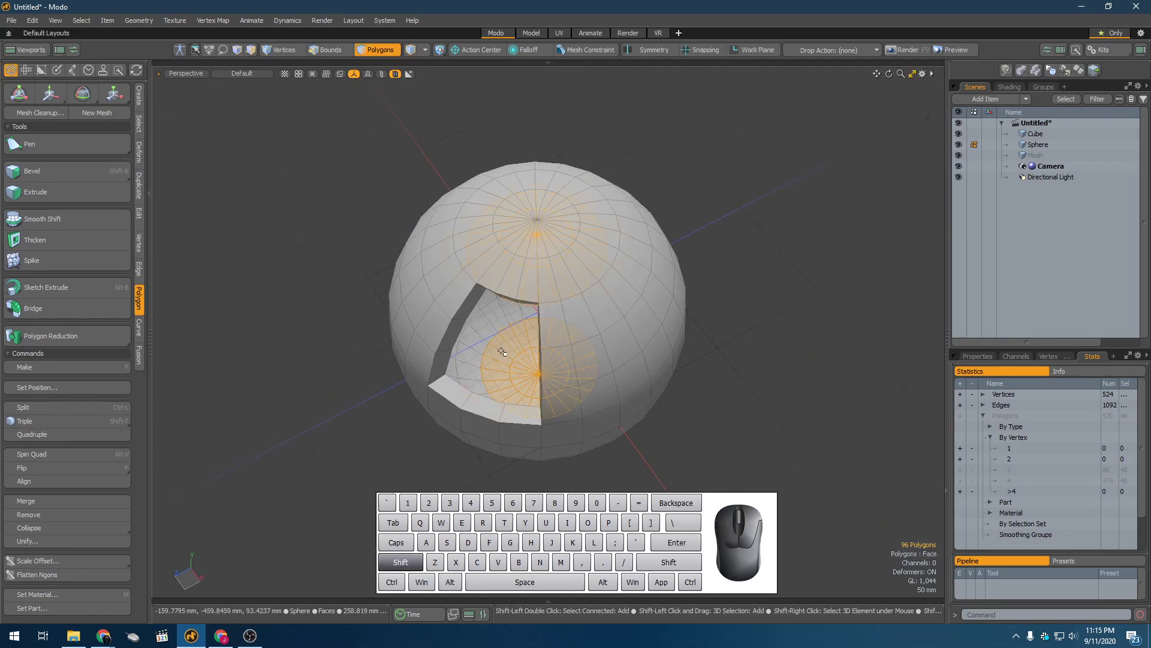
{"action": "key", "text": "shift+Up"}
{"action": "key", "text": "shift+Up"}
{"action": "key", "text": "shift+Up"}
{"action": "left_click_drag", "start_coordinate": [525, 341], "coordinate": [523, 316], "text": "alt"}
Select a few polygons on the sphere's inner back wall and examine the shell from the outside
{"action": "left_click", "coordinate": [530, 204]}
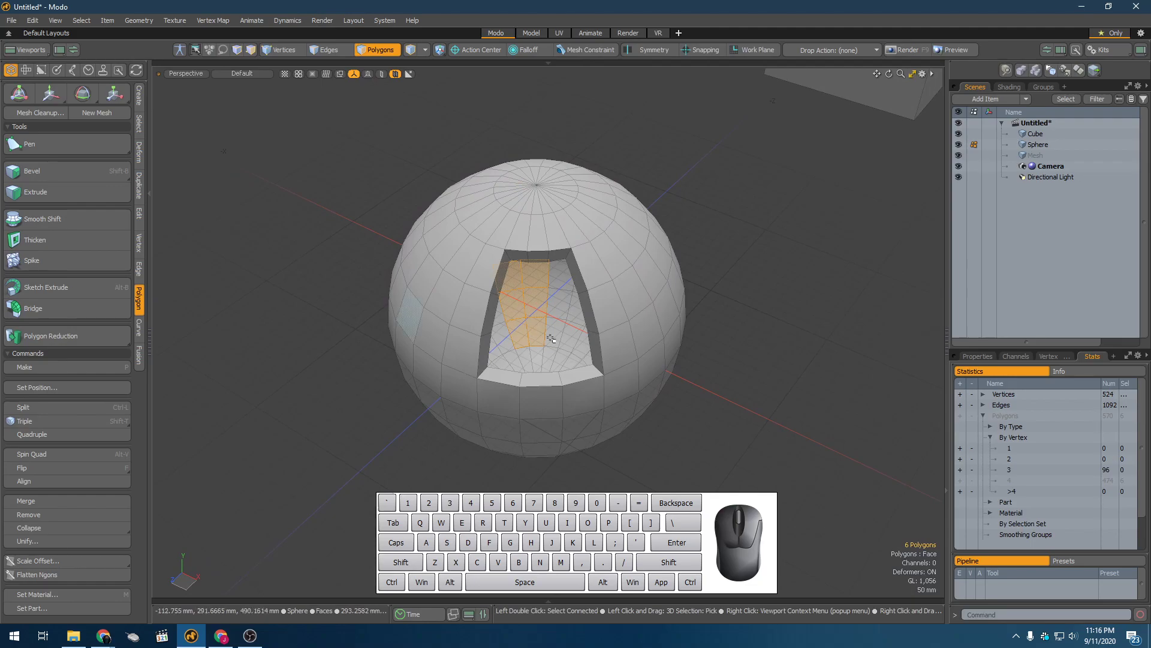
{"action": "scroll", "coordinate": [542, 335], "scroll_direction": "down", "scroll_amount": 5}
{"action": "left_click_drag", "start_coordinate": [555, 341], "coordinate": [560, 304], "text": "alt"}
{"action": "scroll", "coordinate": [555, 304], "scroll_direction": "up", "scroll_amount": 5}
{"action": "scroll", "coordinate": [561, 304], "scroll_direction": "up", "scroll_amount": 6}
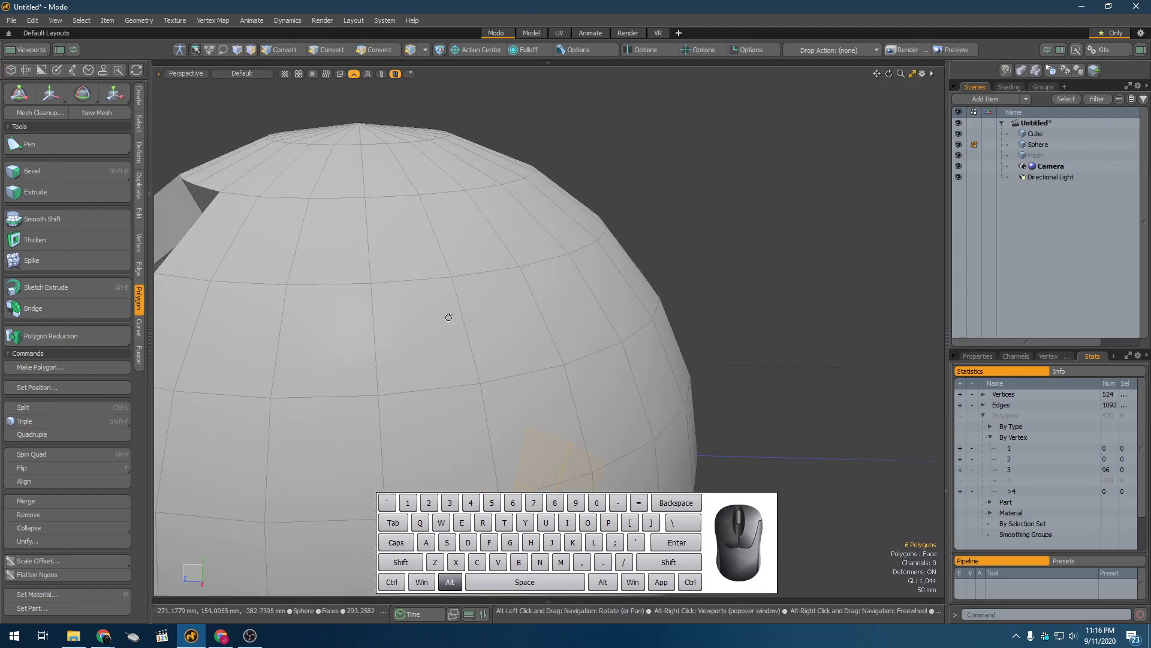
{"action": "left_click_drag", "start_coordinate": [448, 317], "coordinate": [563, 308], "text": "alt"}
{"action": "scroll", "coordinate": [499, 313], "scroll_direction": "down", "scroll_amount": 3}
{"action": "key", "text": "1"}
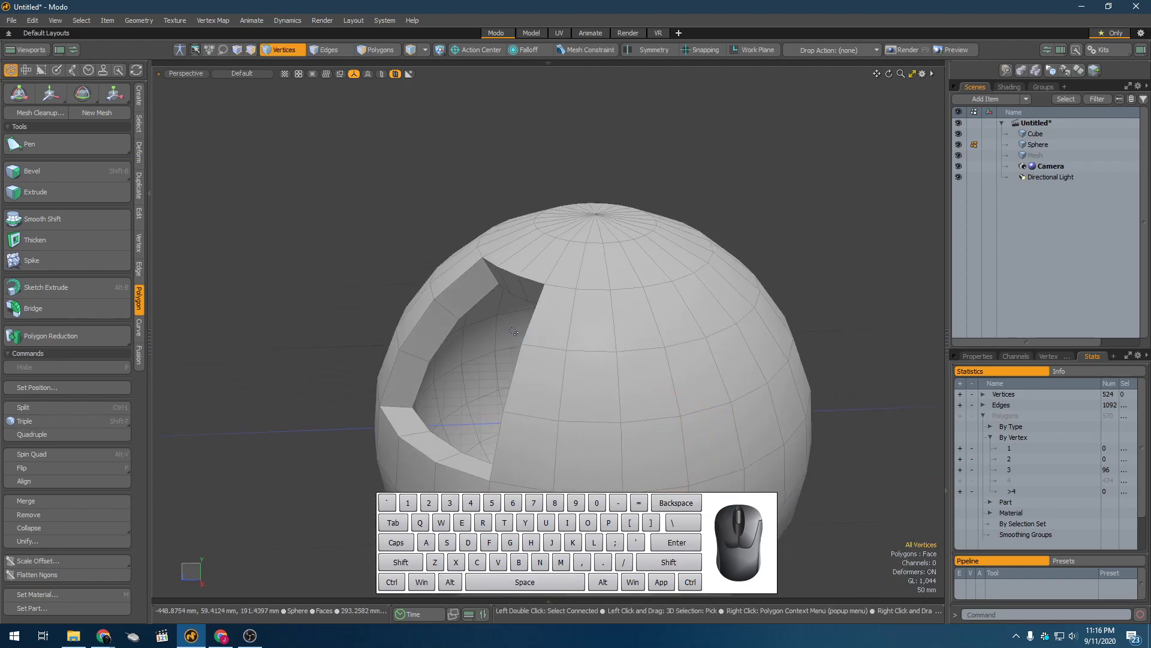
Return to item mode and select the cube item beside the sphere
{"action": "scroll", "coordinate": [514, 331], "scroll_direction": "down", "scroll_amount": 4}
{"action": "key", "text": "5"}
{"action": "left_click", "coordinate": [572, 352]}
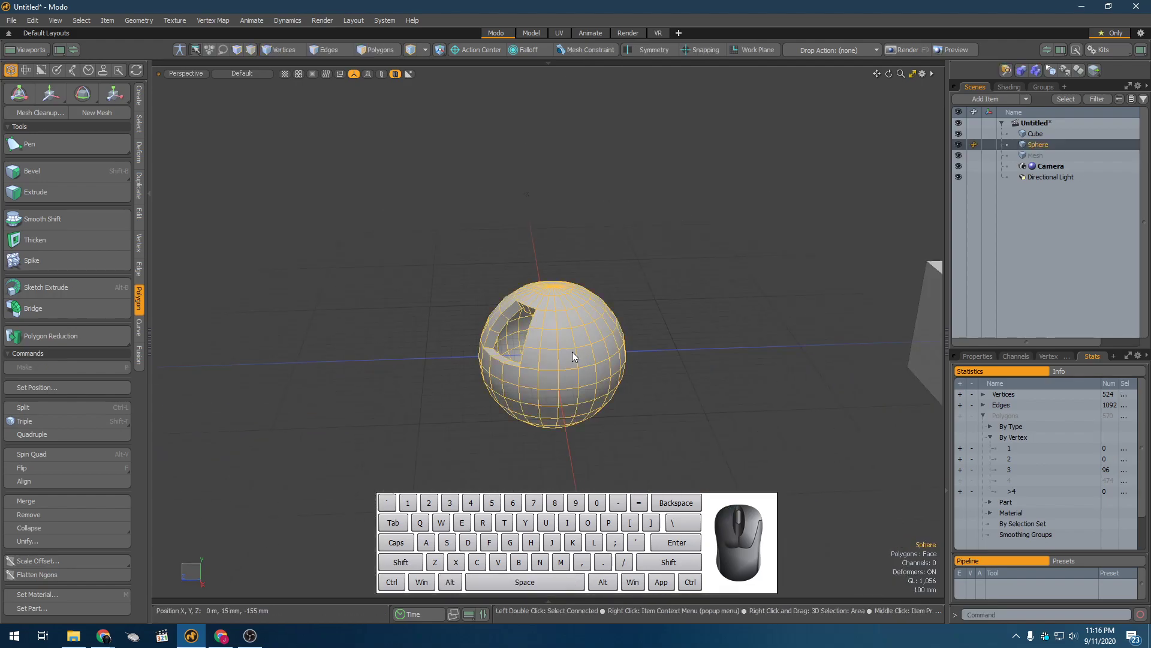
{"action": "left_click_drag", "start_coordinate": [658, 324], "coordinate": [488, 329], "text": "alt"}
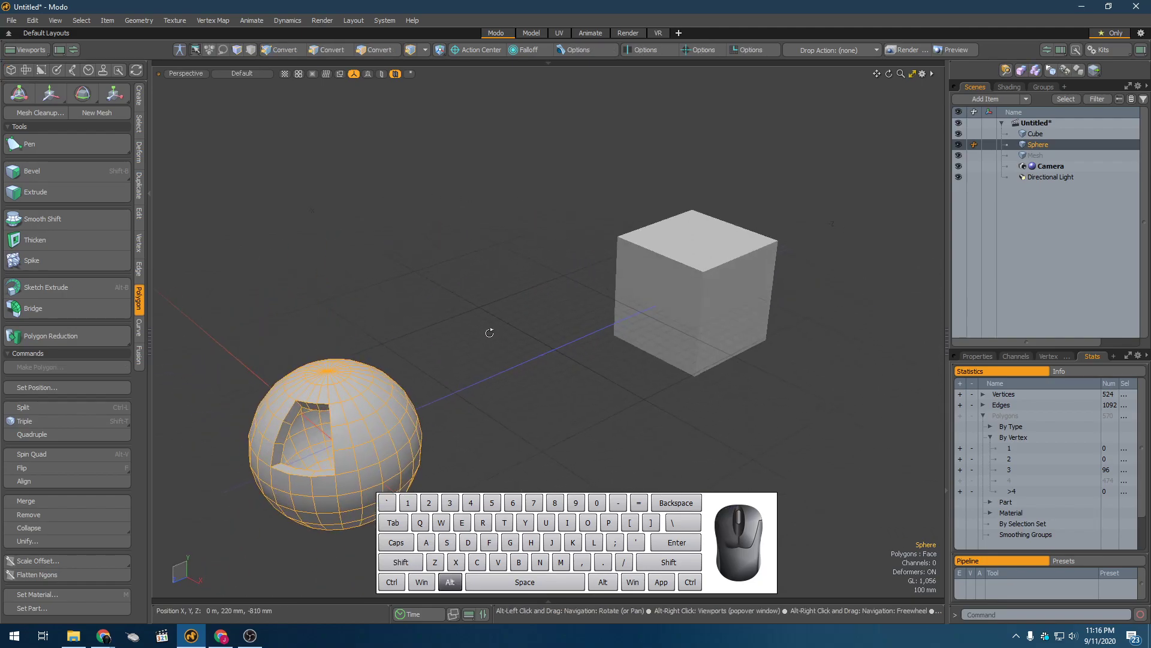
{"action": "left_click", "coordinate": [690, 324]}
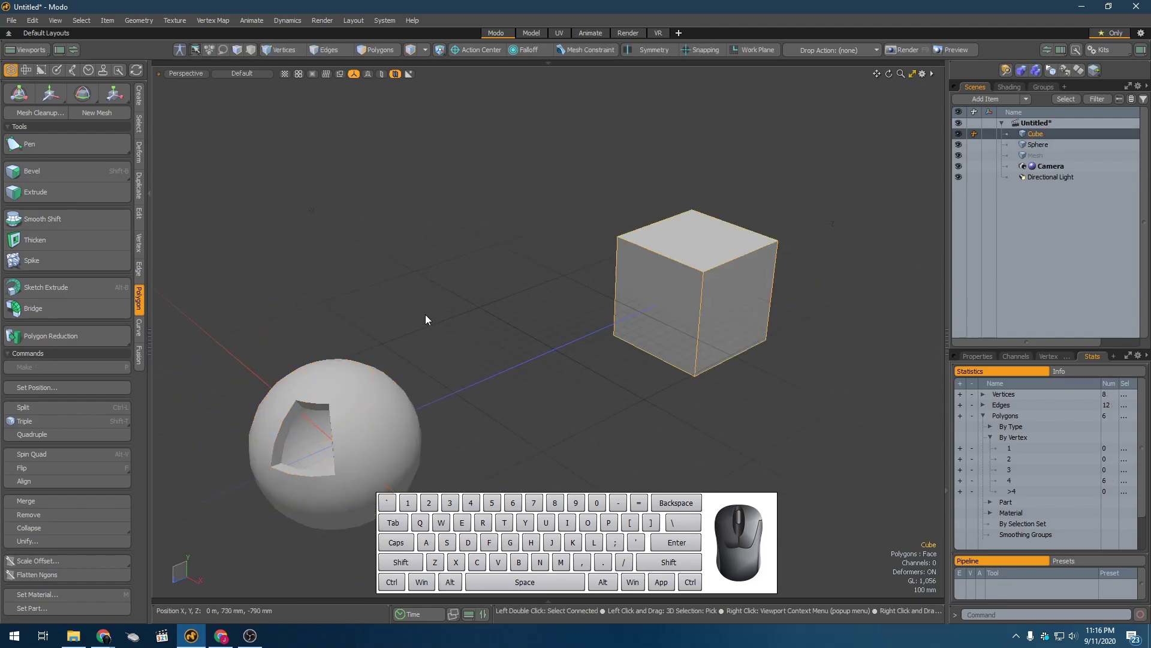
{"action": "scroll", "coordinate": [661, 266], "scroll_direction": "up", "scroll_amount": 5}
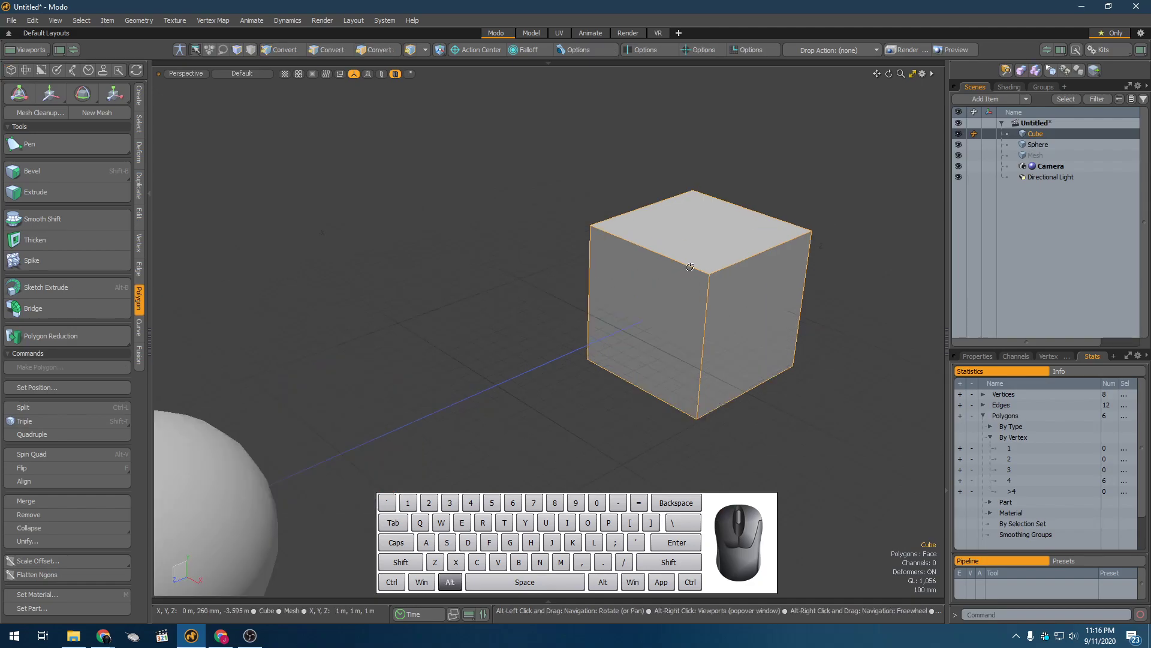
Select two opposite side polygons of the cube in polygon mode
{"action": "left_click_drag", "start_coordinate": [635, 286], "coordinate": [494, 228], "text": "alt+shift"}
{"action": "key", "text": "3"}
{"action": "left_click", "coordinate": [516, 278]}
{"action": "left_click_drag", "start_coordinate": [364, 298], "coordinate": [566, 335], "text": "alt"}
{"action": "left_click_drag", "start_coordinate": [535, 370], "coordinate": [557, 275], "text": "alt+shift"}
{"action": "left_click", "coordinate": [578, 326], "text": "shift"}
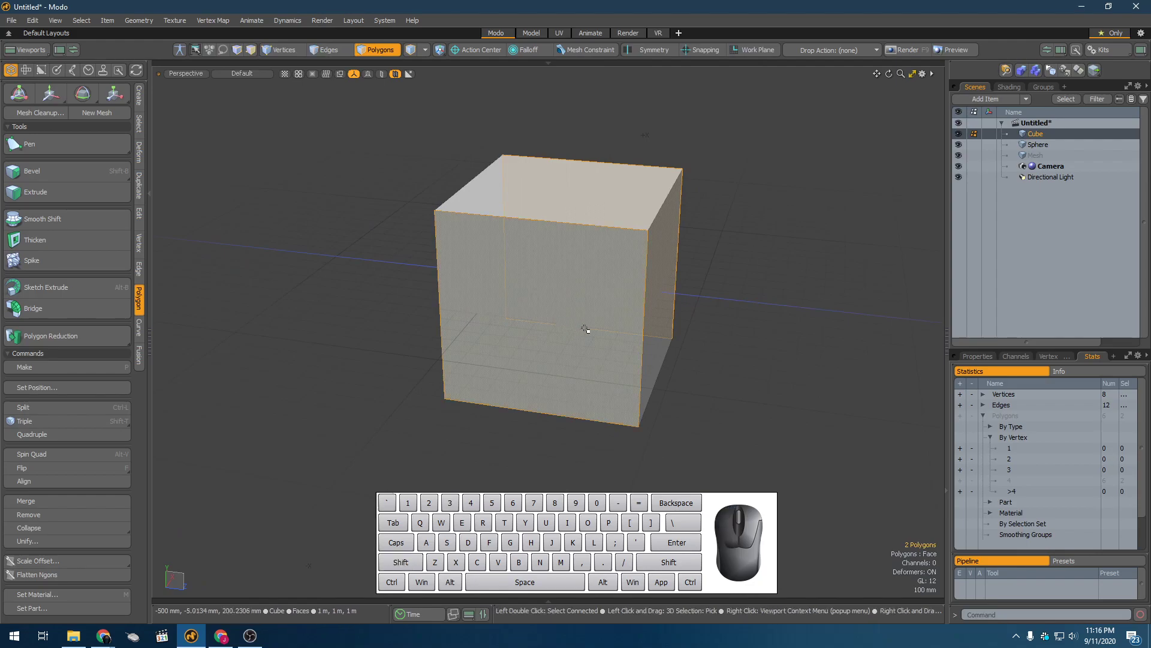
{"action": "left_click_drag", "start_coordinate": [578, 326], "coordinate": [475, 329], "text": "alt"}
{"action": "left_click_drag", "start_coordinate": [561, 360], "coordinate": [422, 361], "text": "alt"}
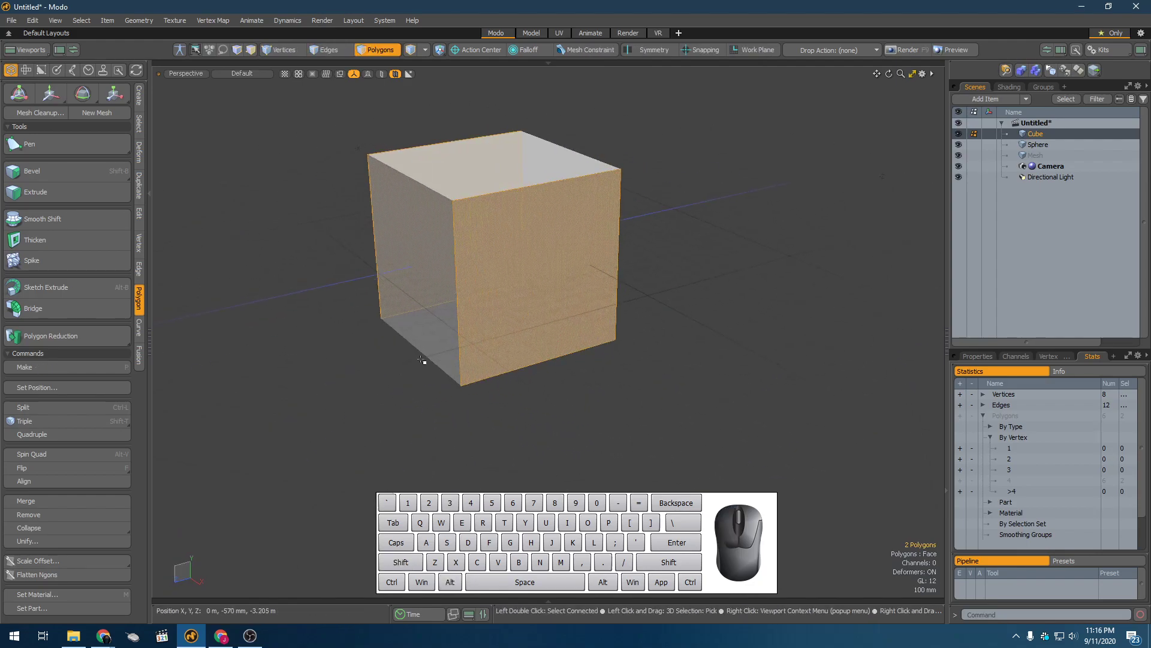
Inset both selected cube sides with Bevel, forming inner polygons about 642 mm square
{"action": "key", "text": "shift+b"}
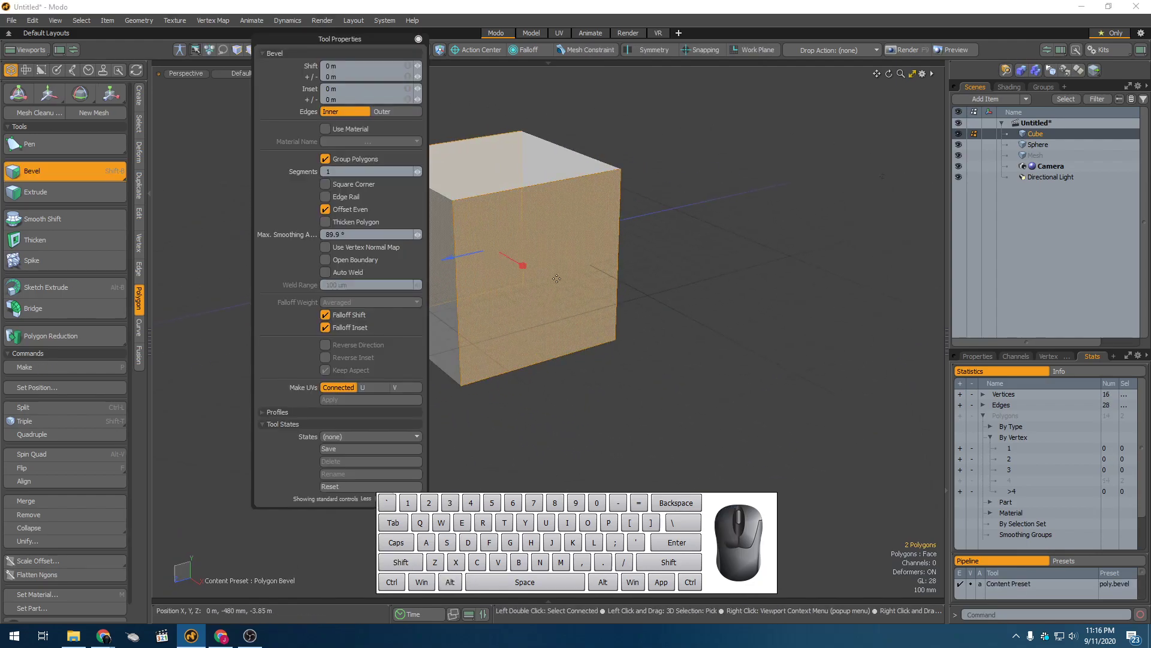
{"action": "left_click_drag", "start_coordinate": [514, 265], "coordinate": [594, 280]}
{"action": "key", "text": "space"}
{"action": "scroll", "coordinate": [558, 262], "scroll_direction": "up", "scroll_amount": 4}
{"action": "scroll", "coordinate": [655, 258], "scroll_direction": "down", "scroll_amount": 6, "text": "alt"}
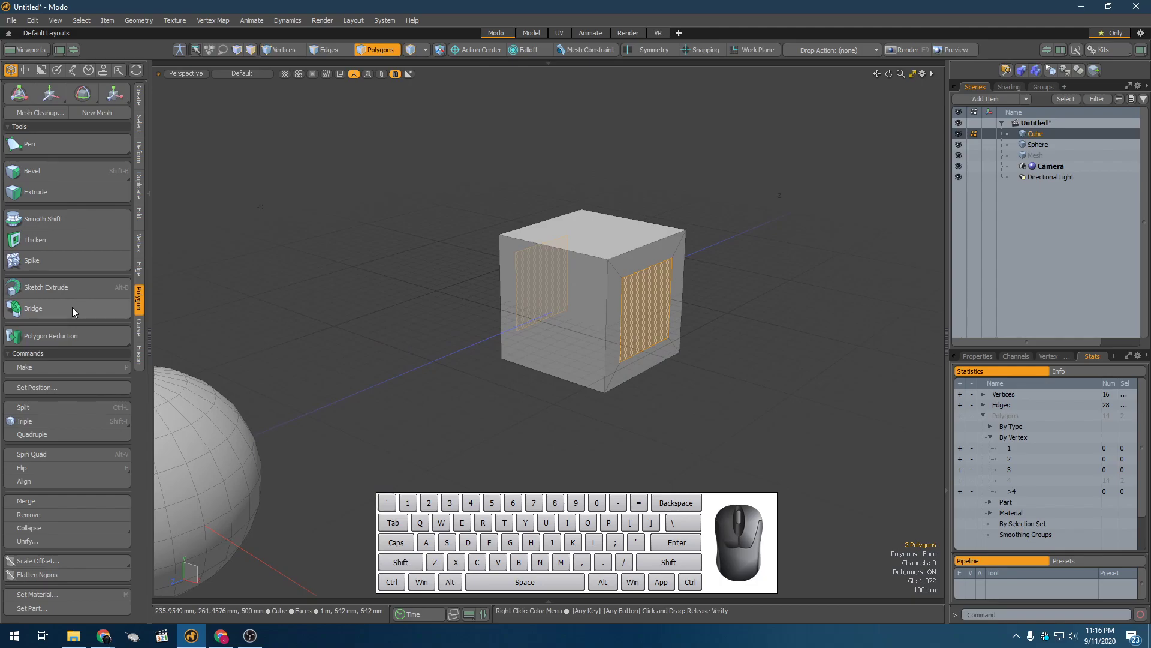
Bridge the two inset polygons to cut a square tunnel straight through the cube
{"action": "left_click", "coordinate": [44, 307]}
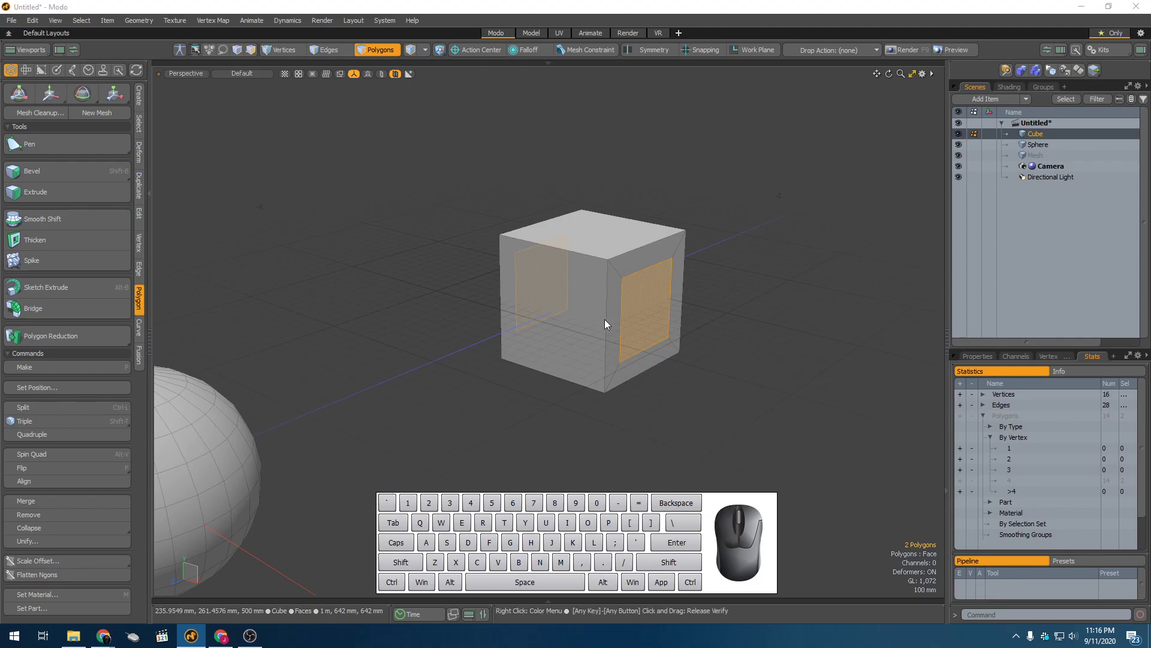
{"action": "left_click", "coordinate": [604, 320]}
{"action": "left_click_drag", "start_coordinate": [605, 319], "coordinate": [642, 360], "text": "alt"}
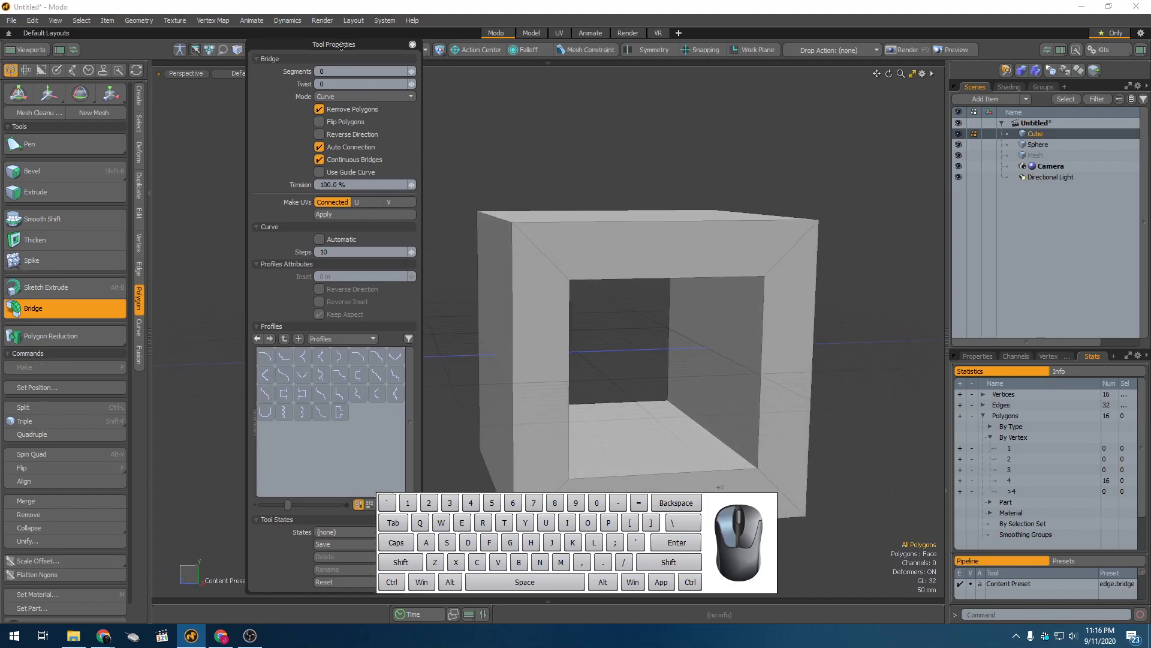
Raise the bridge's segments to 6 and inspect the divisions along the tunnel walls
{"action": "left_click_drag", "start_coordinate": [356, 42], "coordinate": [276, 100]}
{"action": "left_click", "coordinate": [339, 124]}
{"action": "left_click", "coordinate": [339, 124]}
{"action": "left_click", "coordinate": [340, 125]}
{"action": "left_click", "coordinate": [340, 124]}
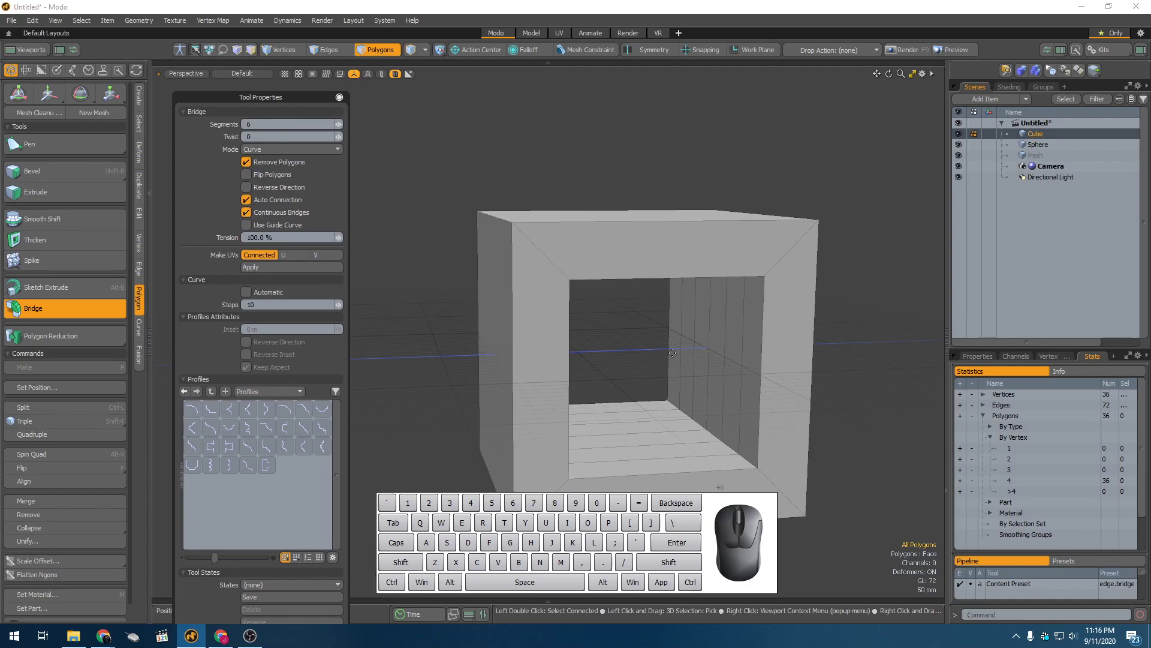
{"action": "left_click_drag", "start_coordinate": [743, 389], "coordinate": [628, 299], "text": "alt"}
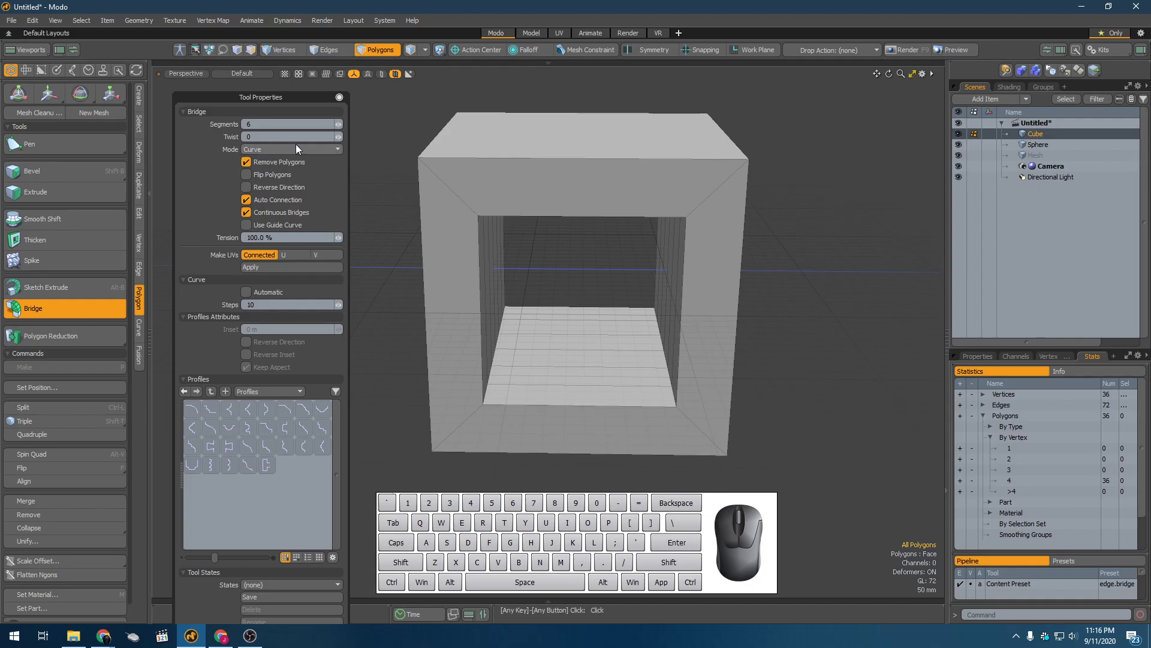
Set the bridge's twist to 1 and then to 2, viewing the tunnel from different angles
{"action": "left_click", "coordinate": [340, 136]}
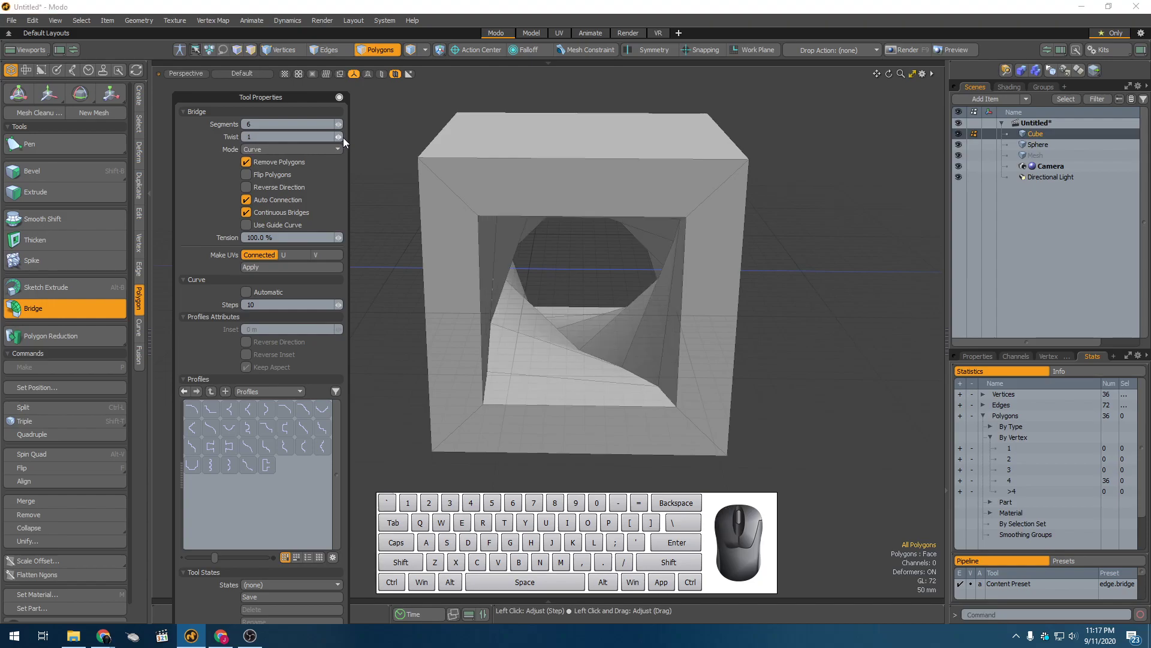
{"action": "left_click_drag", "start_coordinate": [461, 396], "coordinate": [532, 250], "text": "alt"}
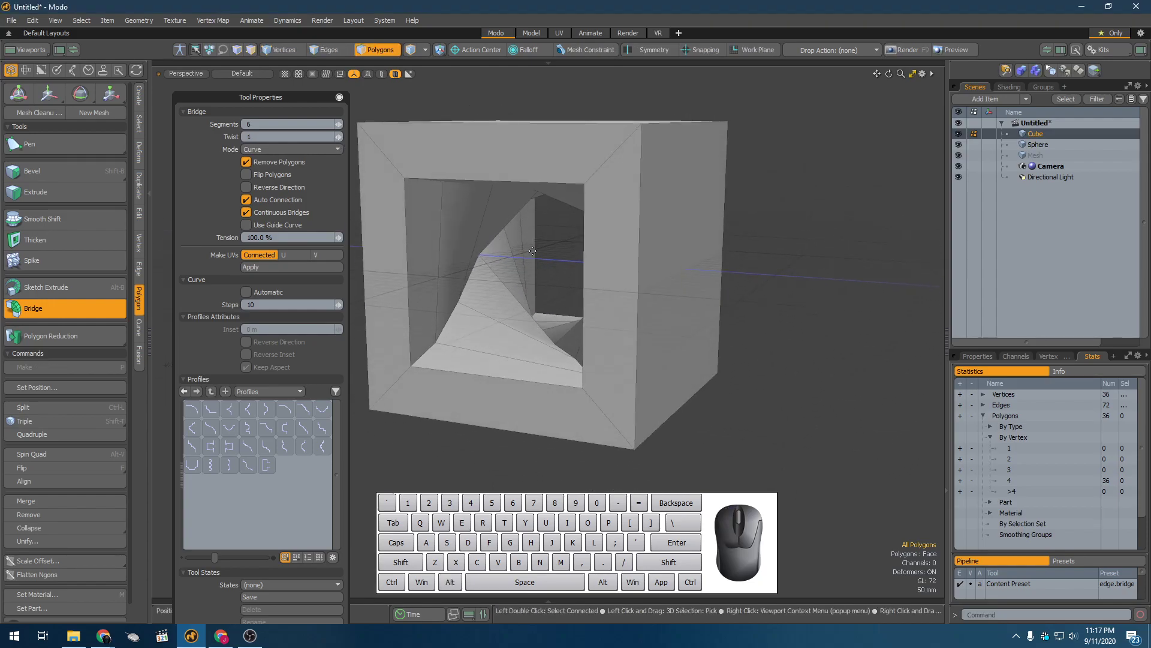
{"action": "left_click", "coordinate": [340, 137]}
{"action": "left_click_drag", "start_coordinate": [594, 208], "coordinate": [622, 219], "text": "alt"}
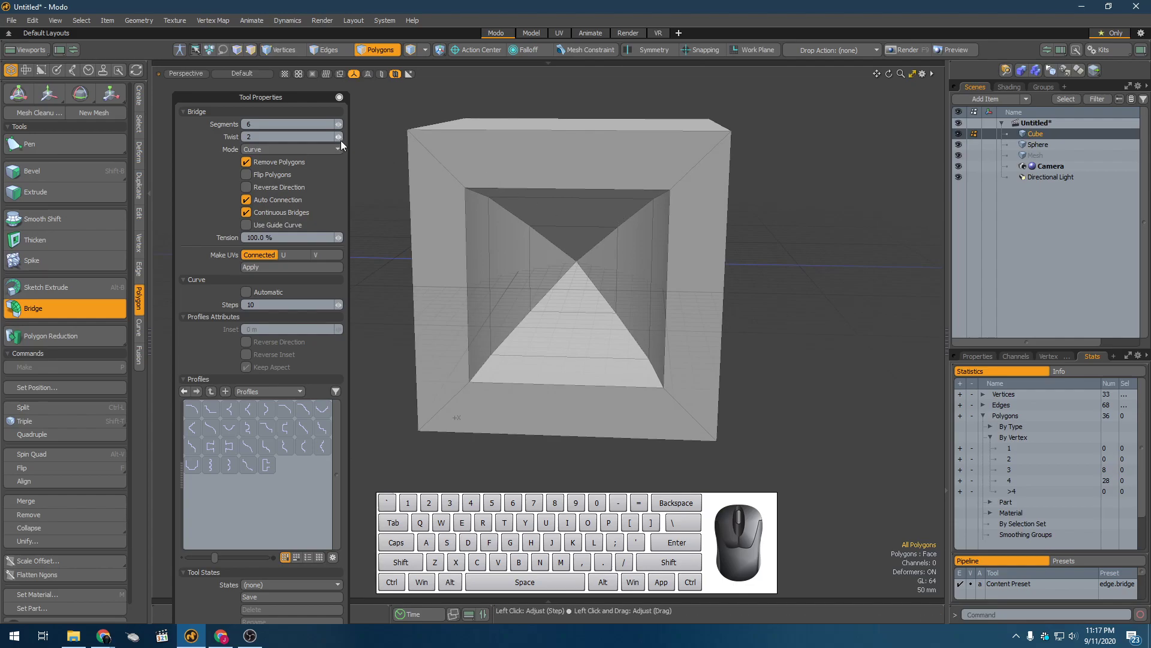
Increase the bridge's segments to 90 and set its twist to 1 for a smooth spiral tunnel
{"action": "left_click_drag", "start_coordinate": [339, 125], "coordinate": [315, 137]}
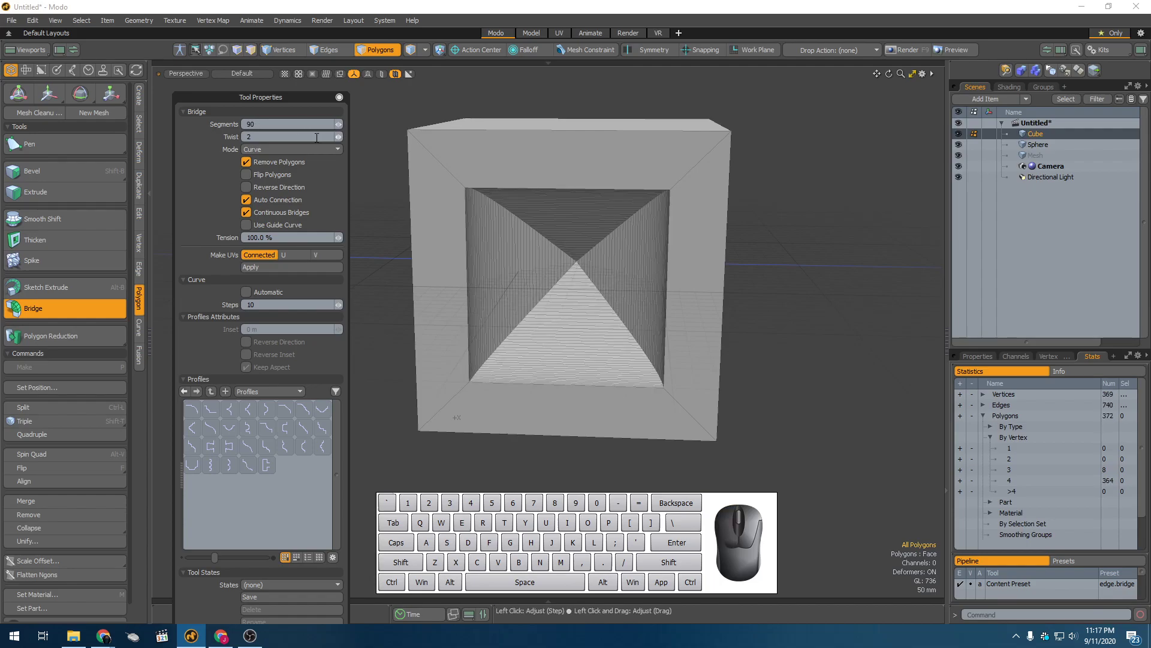
{"action": "left_click", "coordinate": [337, 139]}
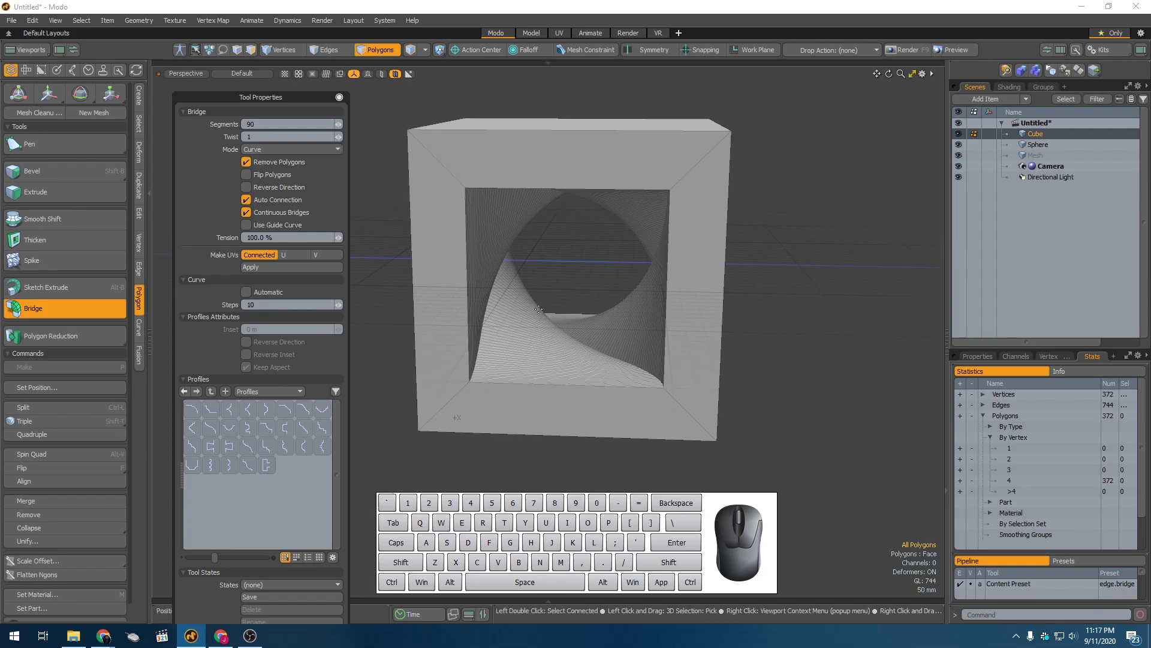
{"action": "left_click_drag", "start_coordinate": [565, 331], "coordinate": [443, 298], "text": "alt"}
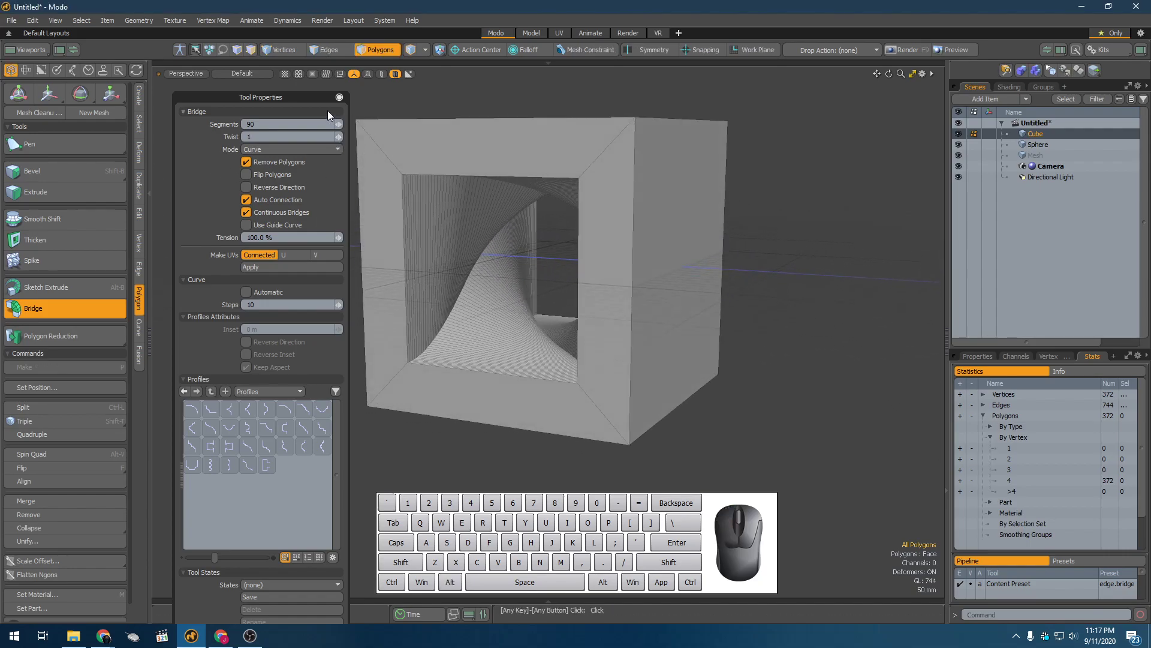
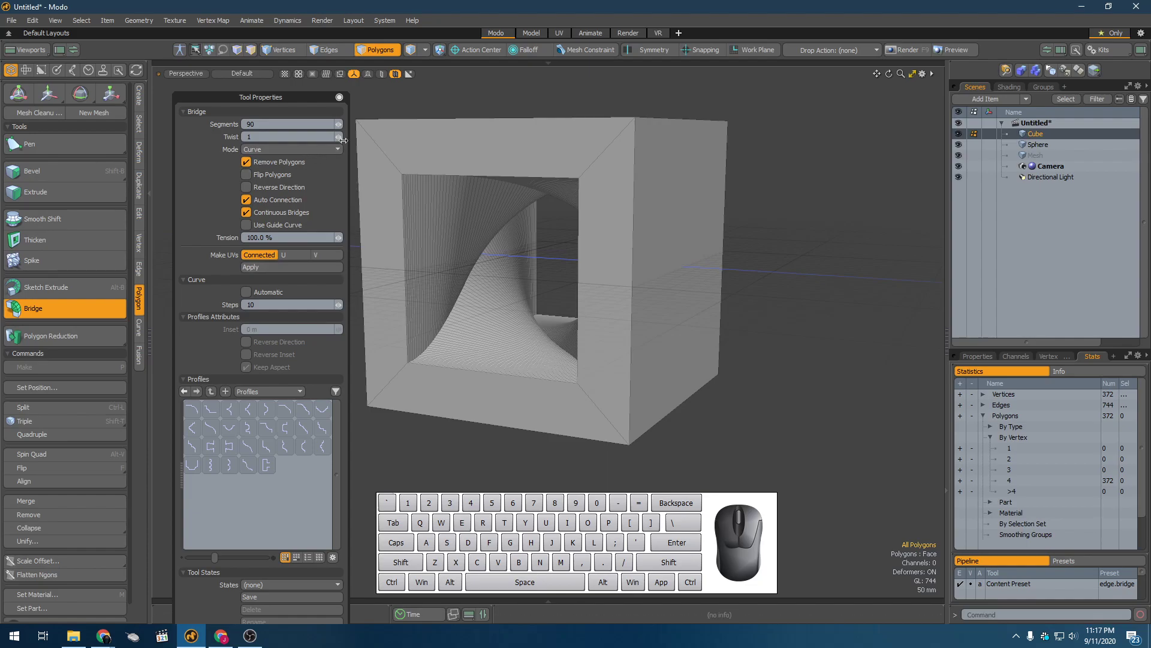
Set both the segments and the twist of the cube's bridge to 0
{"action": "left_click_drag", "start_coordinate": [339, 127], "coordinate": [282, 127]}
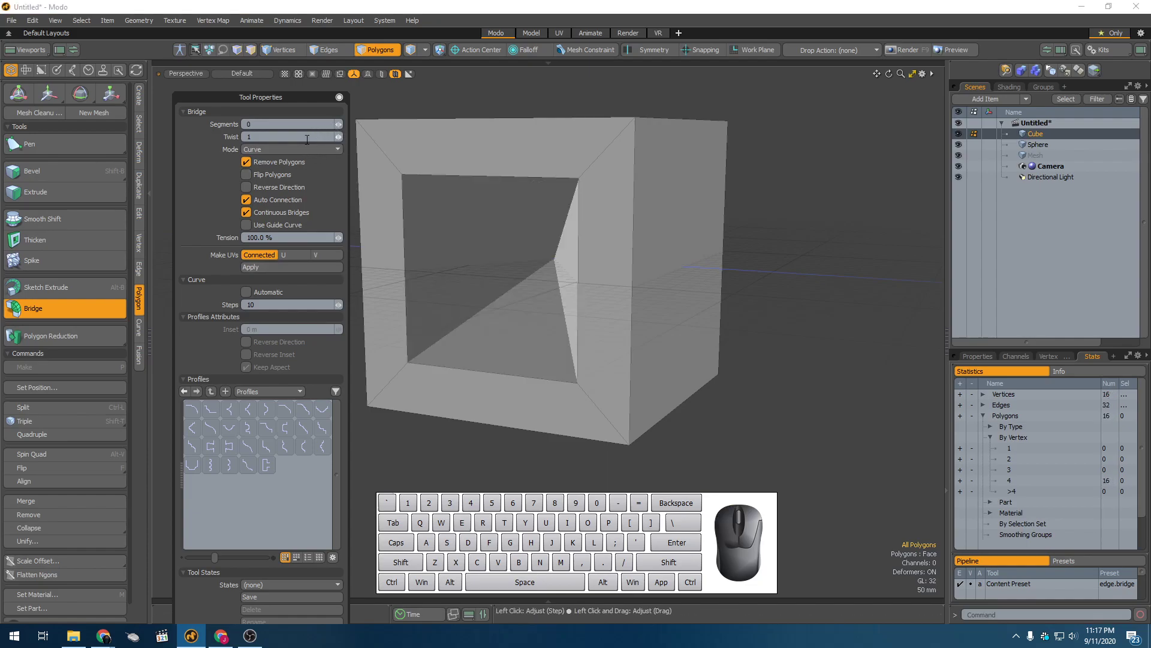
{"action": "left_click", "coordinate": [337, 138]}
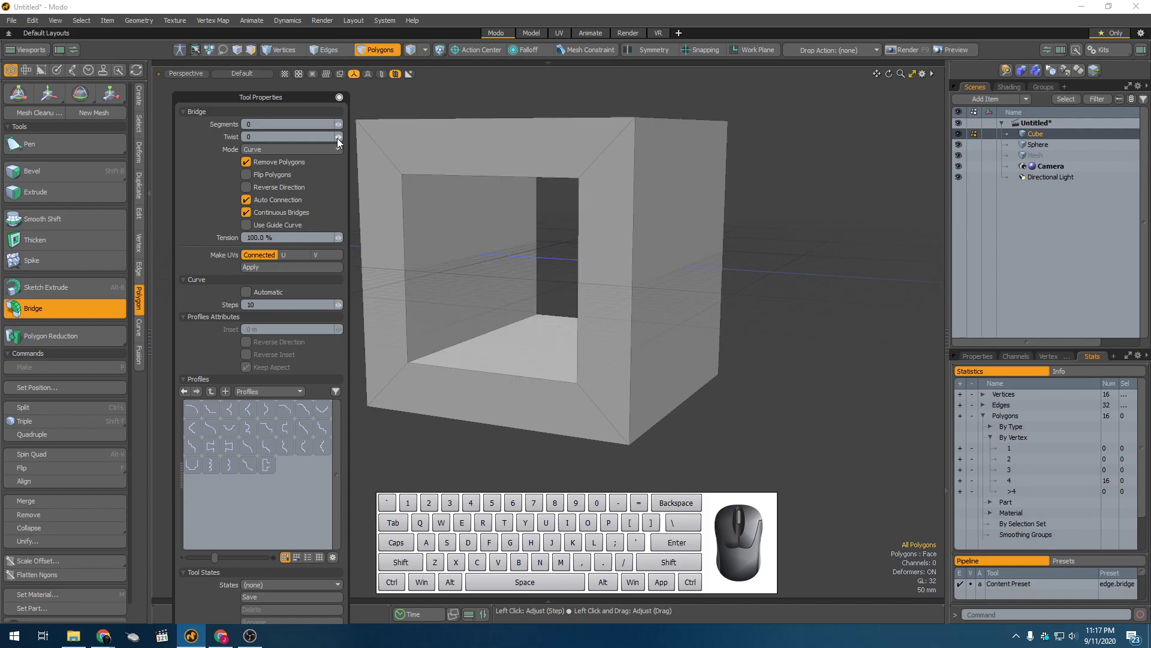
{"action": "scroll", "coordinate": [366, 146], "scroll_direction": "down", "scroll_amount": 4}
{"action": "left_click_drag", "start_coordinate": [364, 153], "coordinate": [641, 276], "text": "alt"}
Select the cube's solid side facing the sphere and subdivide it twice with the Faceted method
{"action": "key", "text": "4"}
{"action": "left_click", "coordinate": [608, 240]}
{"action": "key", "text": "3"}
{"action": "left_click", "coordinate": [607, 242]}
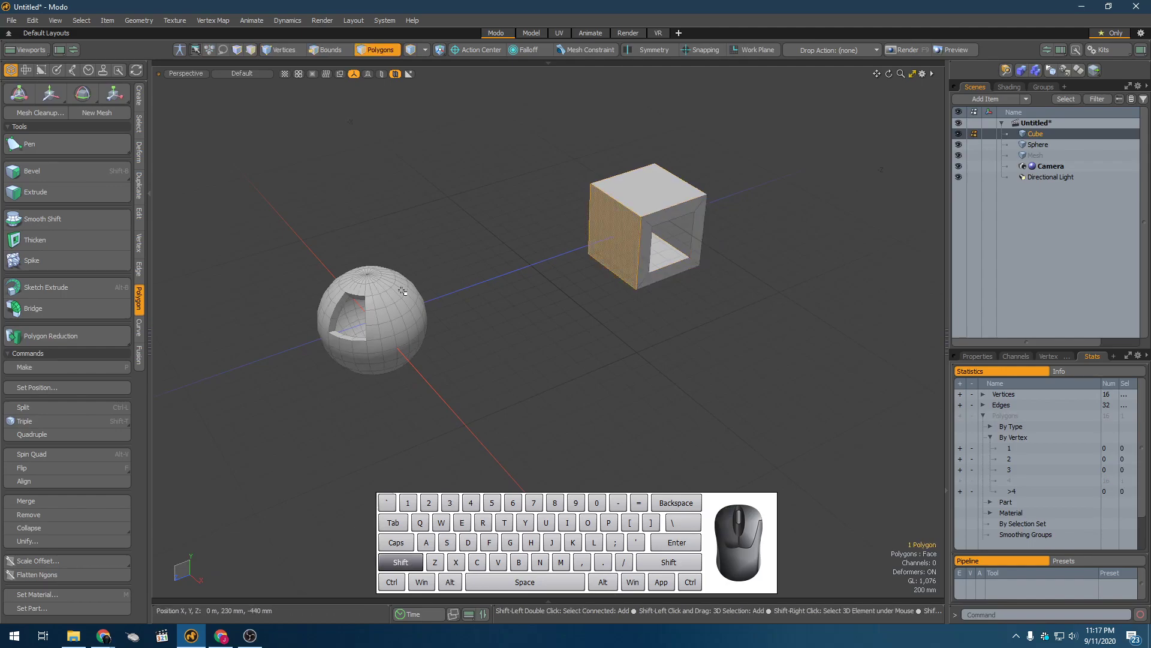
{"action": "left_click_drag", "start_coordinate": [521, 300], "coordinate": [605, 278], "text": "alt"}
{"action": "scroll", "coordinate": [601, 269], "scroll_direction": "up", "scroll_amount": 2}
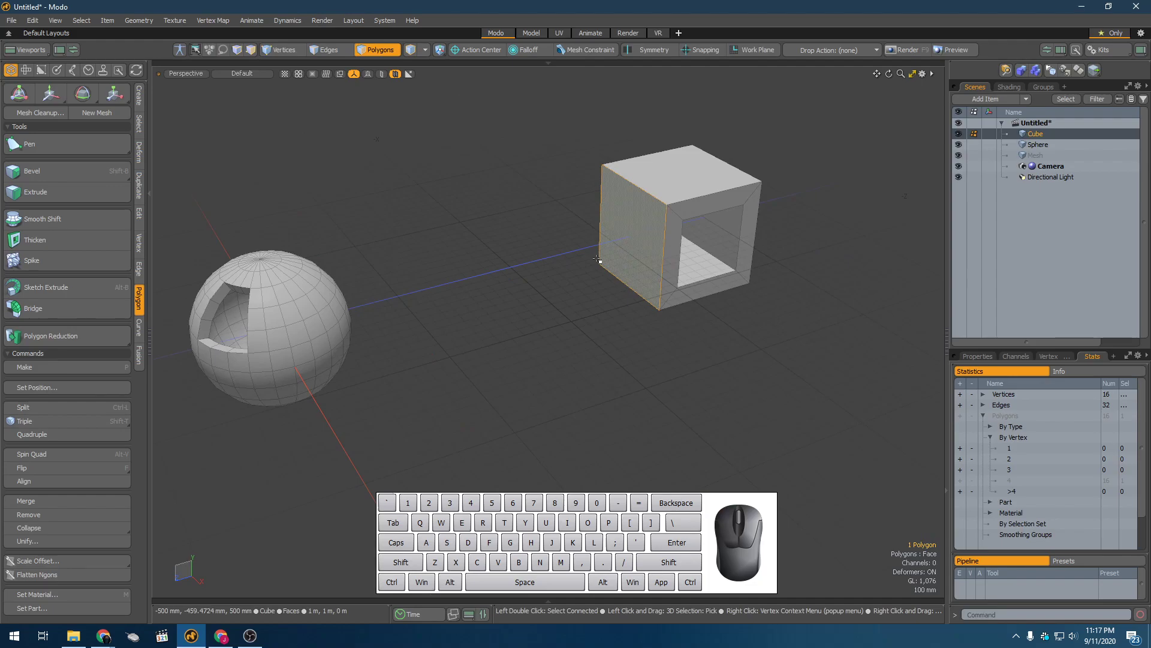
{"action": "key", "text": "shift+d"}
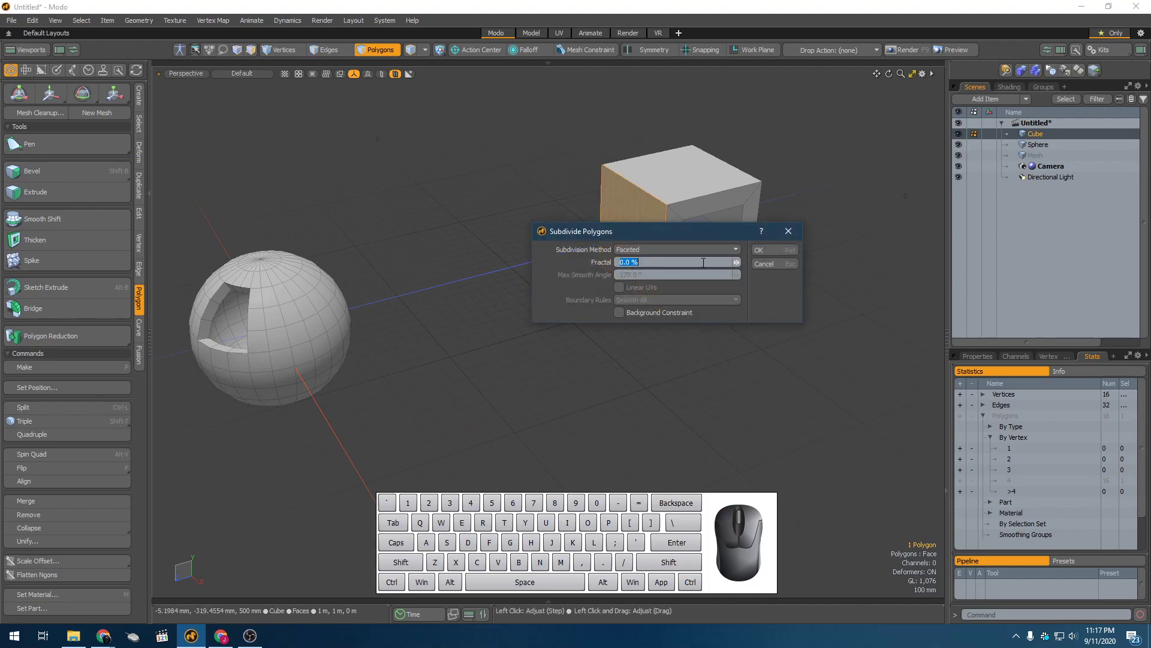
{"action": "left_click", "coordinate": [760, 250]}
{"action": "key", "text": "shift+d"}
{"action": "left_click", "coordinate": [759, 249]}
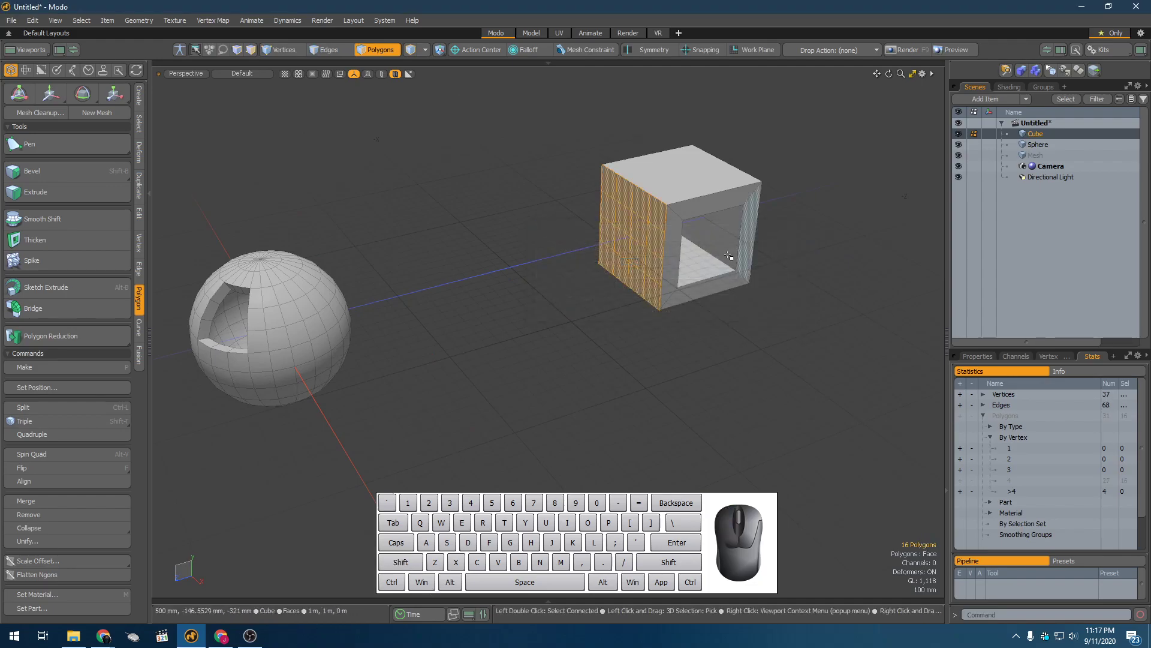
{"action": "key", "text": "4"}
{"action": "left_click", "coordinate": [624, 234]}
{"action": "key", "text": "5"}
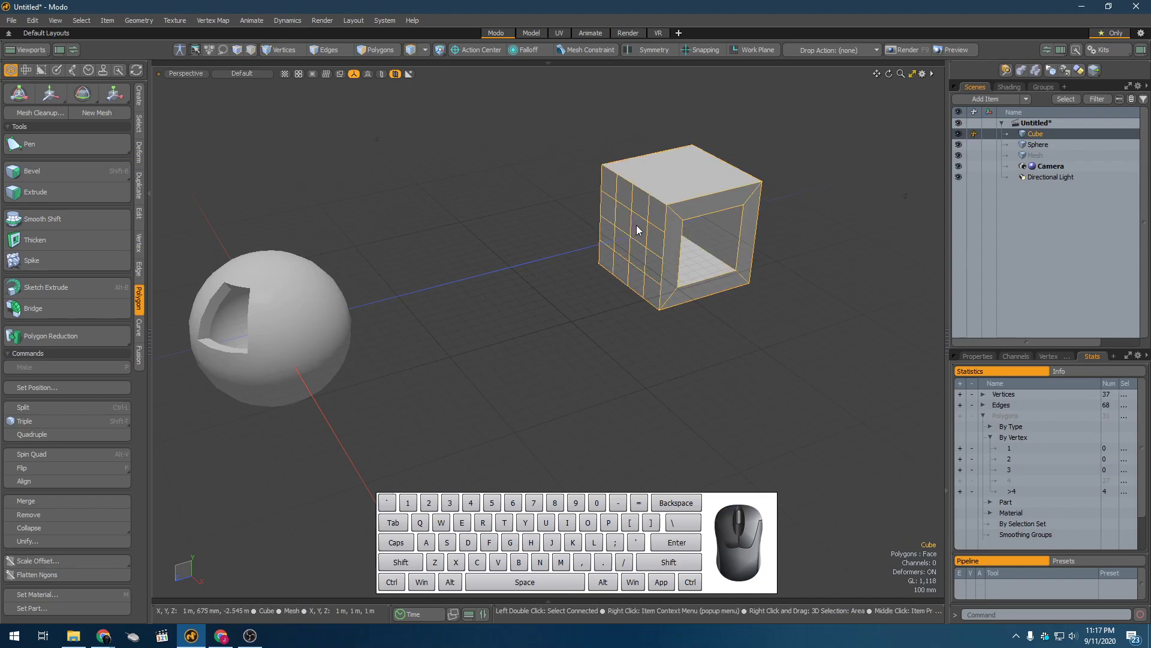
{"action": "double_click", "coordinate": [629, 224]}
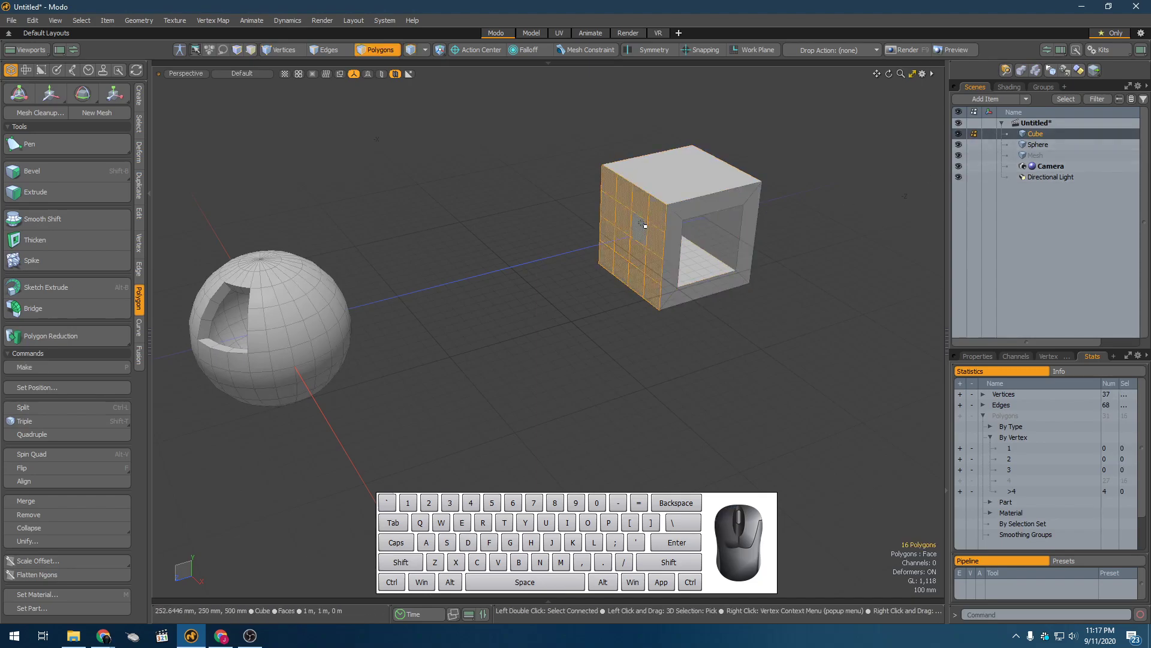
{"action": "left_click_drag", "start_coordinate": [627, 217], "coordinate": [644, 233]}
{"action": "key", "text": "space"}
Select the cube and sphere items together and merge their meshes with Transform Compensation enabled
{"action": "key", "text": "5"}
{"action": "left_click", "coordinate": [670, 191]}
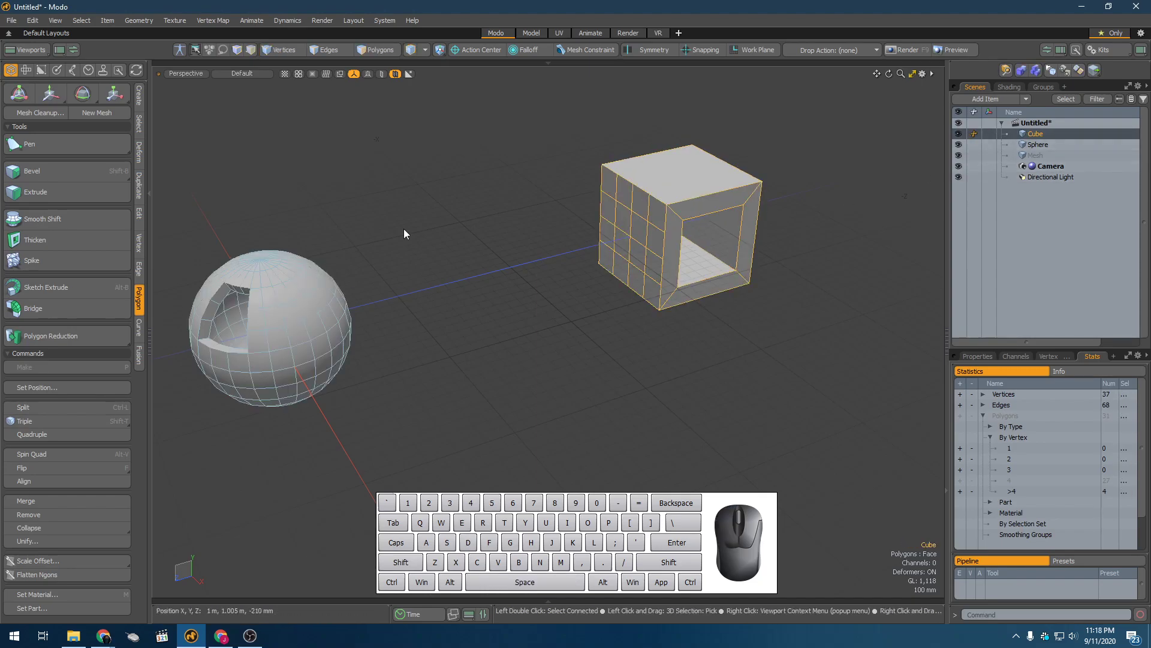
{"action": "left_click", "coordinate": [337, 266]}
{"action": "left_click", "coordinate": [312, 285]}
{"action": "left_click", "coordinate": [698, 225]}
{"action": "left_click", "coordinate": [336, 288], "text": "shift"}
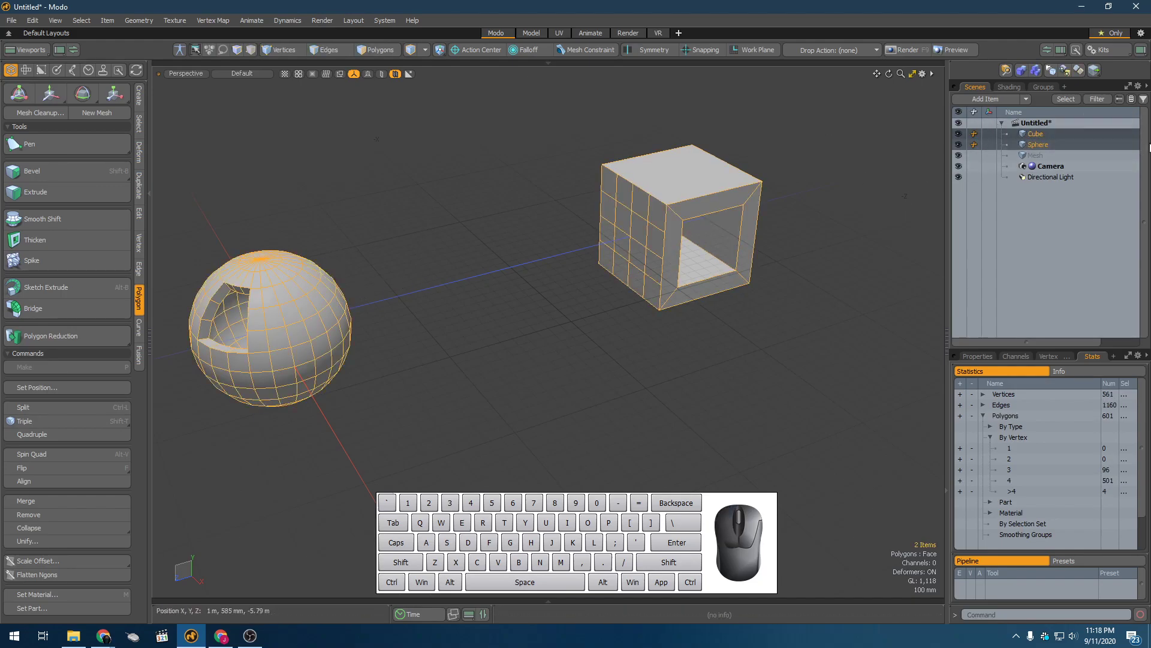
{"action": "right_click", "coordinate": [1053, 141]}
{"action": "mouse_move", "coordinate": [1058, 166]}
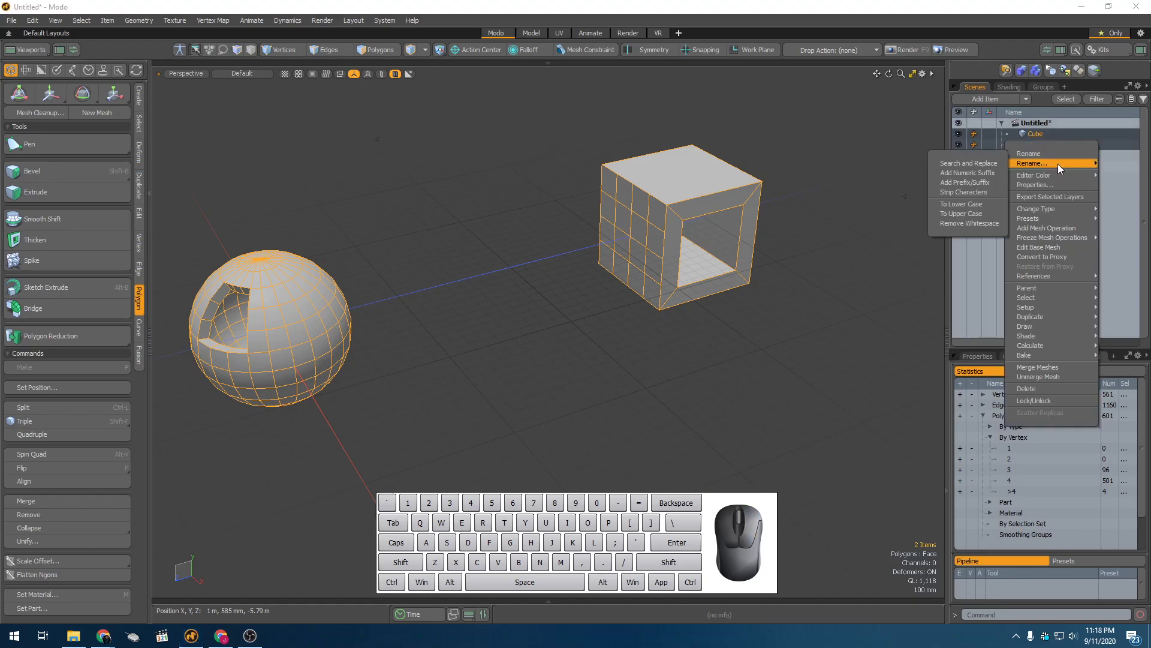
{"action": "left_click", "coordinate": [1059, 367]}
{"action": "left_click", "coordinate": [774, 274]}
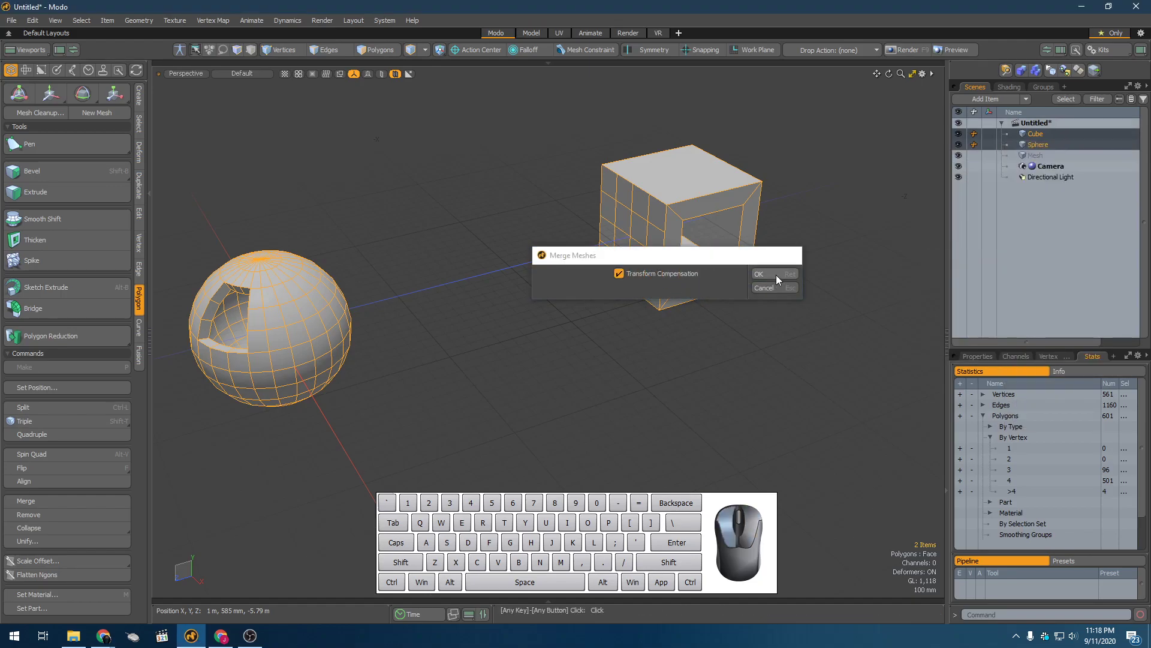
Select the four central polygons on the cube's subdivided side
{"action": "left_click", "coordinate": [627, 228]}
{"action": "left_click_drag", "start_coordinate": [636, 240], "coordinate": [753, 222], "text": "alt"}
{"action": "scroll", "coordinate": [662, 239], "scroll_direction": "up", "scroll_amount": 3}
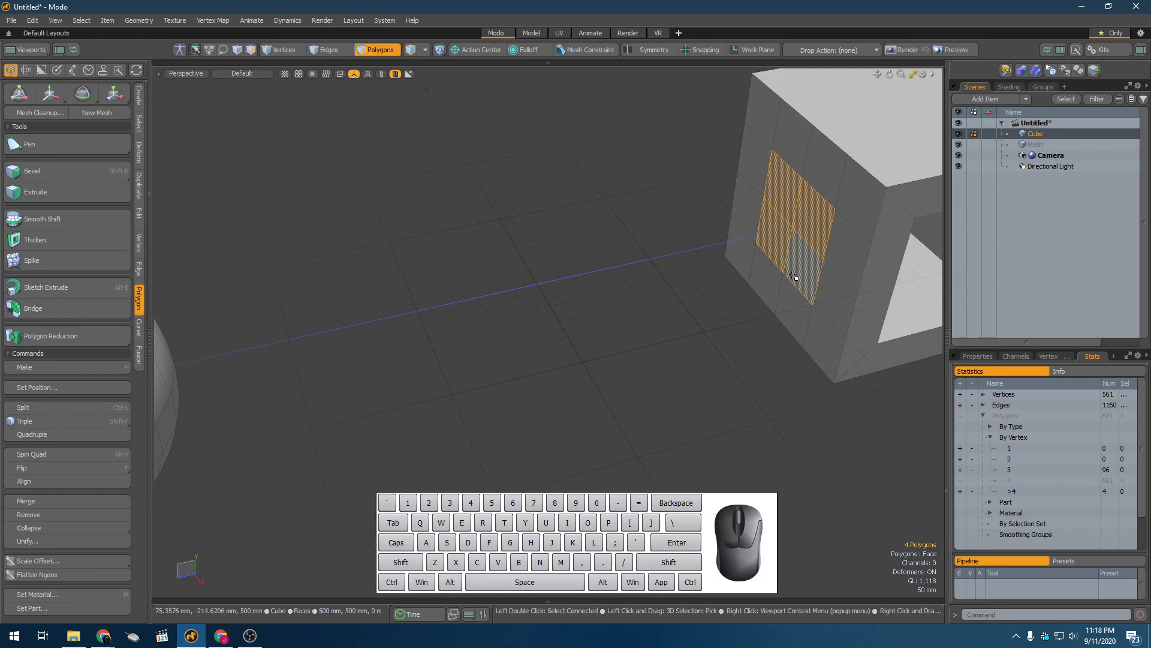
Add a block of four polygons on the sphere's side facing the cube to the selection
{"action": "left_click_drag", "start_coordinate": [752, 246], "coordinate": [733, 316], "text": "alt"}
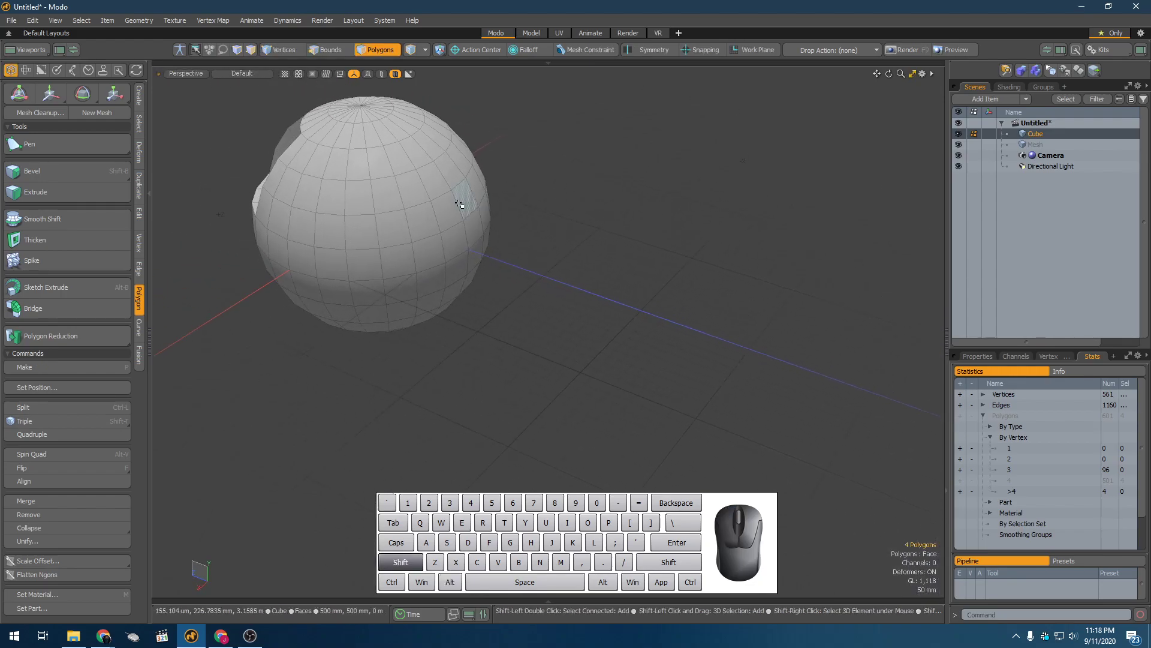
{"action": "left_click", "coordinate": [455, 227], "text": "shift"}
{"action": "scroll", "coordinate": [489, 238], "scroll_direction": "down", "scroll_amount": 3}
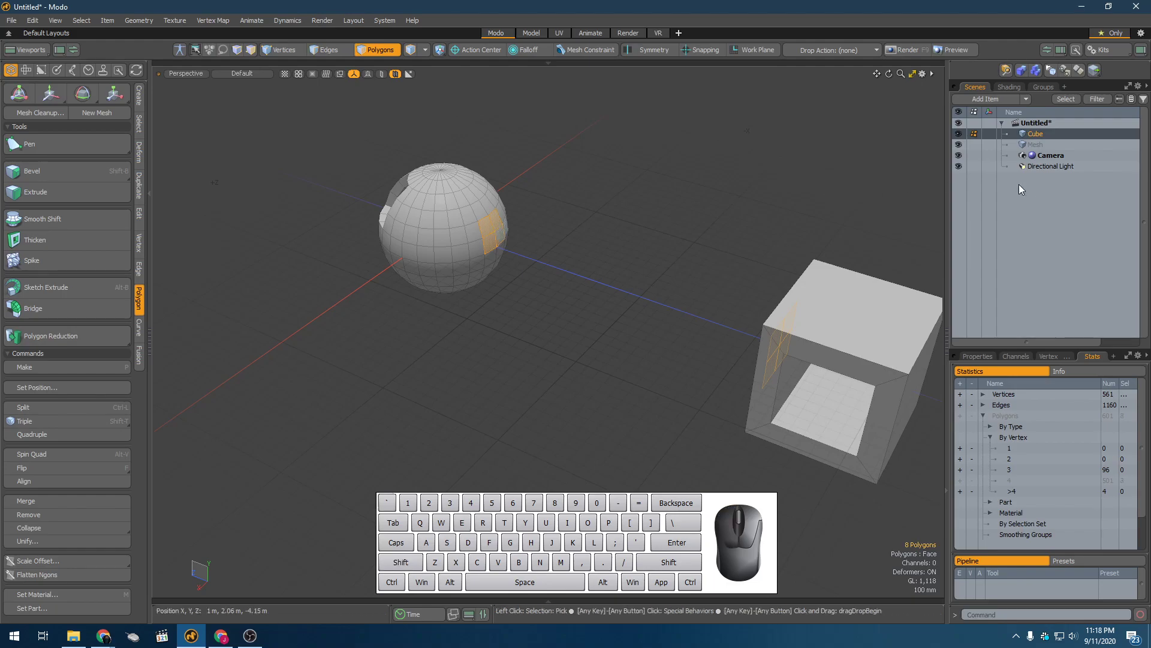
{"action": "mouse_move", "coordinate": [514, 249]}
{"action": "left_mouse_down", "text": "alt"}
{"action": "mouse_move", "coordinate": [702, 237]}
{"action": "mouse_move", "coordinate": [599, 252]}
{"action": "mouse_move", "coordinate": [519, 236]}
{"action": "left_mouse_up", "text": "alt"}
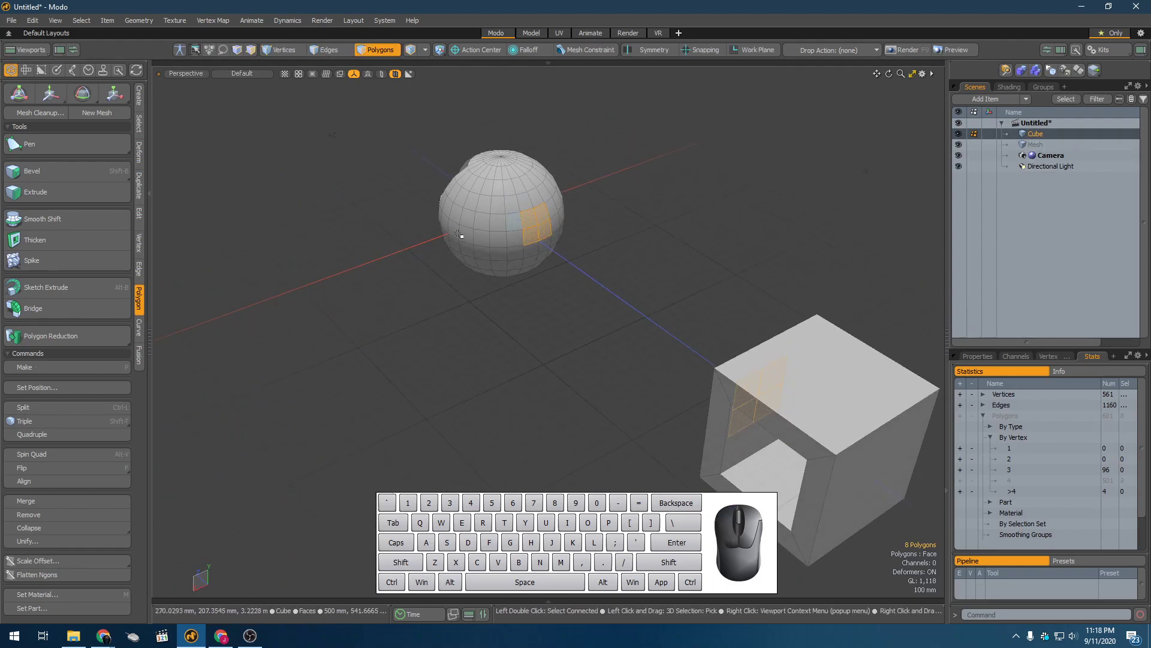
Bridge the selected sphere and cube polygon groups, and select the entire connected mesh
{"action": "left_click", "coordinate": [56, 315]}
{"action": "left_click_drag", "start_coordinate": [600, 270], "coordinate": [648, 286], "text": "alt"}
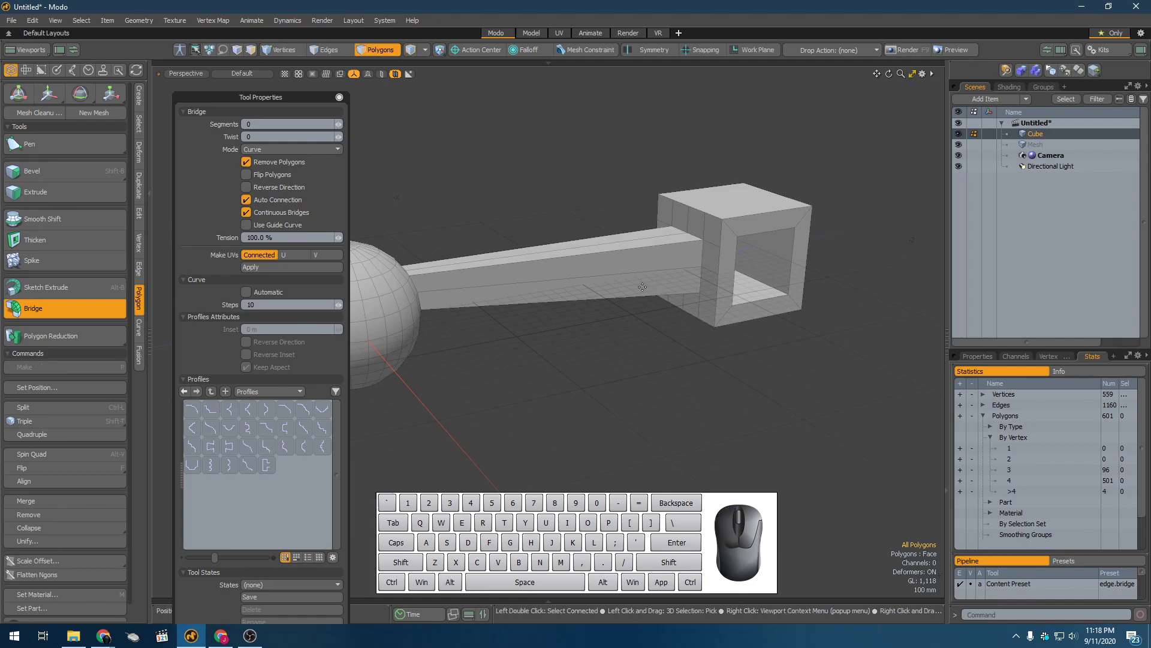
{"action": "left_click_drag", "start_coordinate": [473, 295], "coordinate": [537, 267], "text": "alt"}
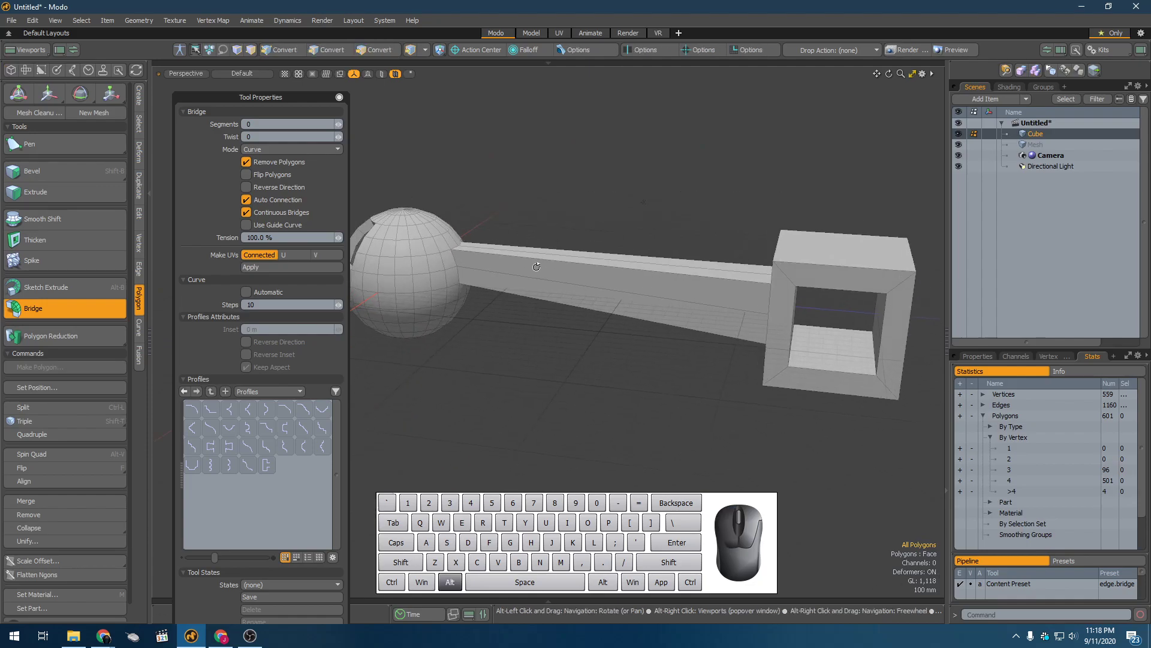
{"action": "key", "text": "space"}
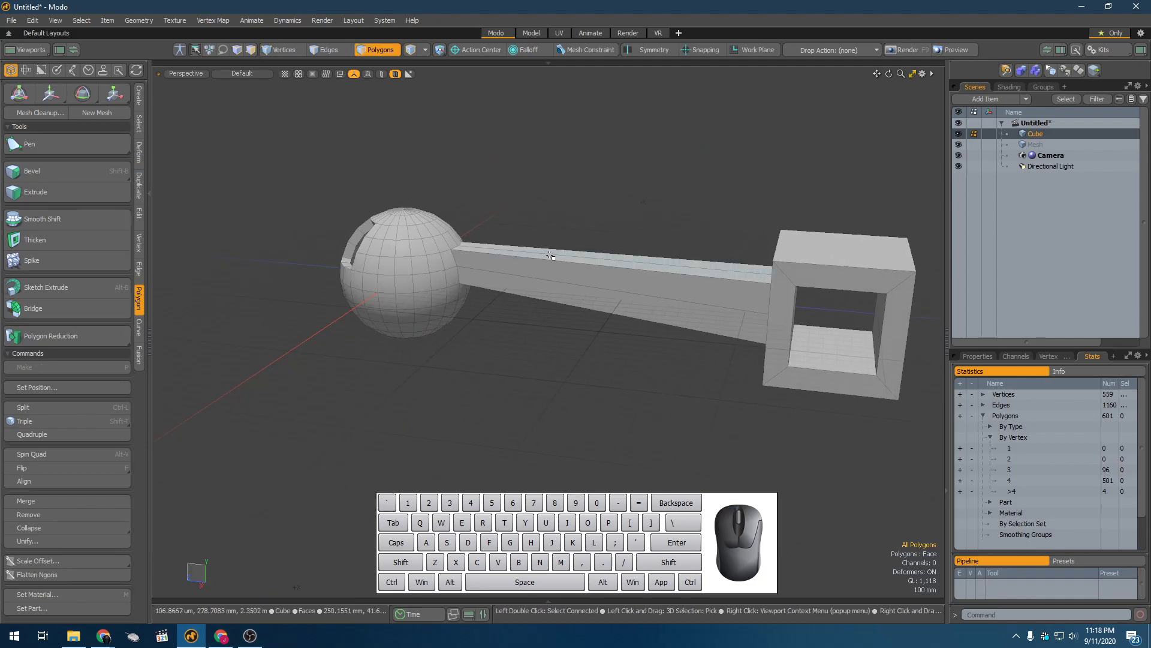
{"action": "double_click", "coordinate": [576, 272]}
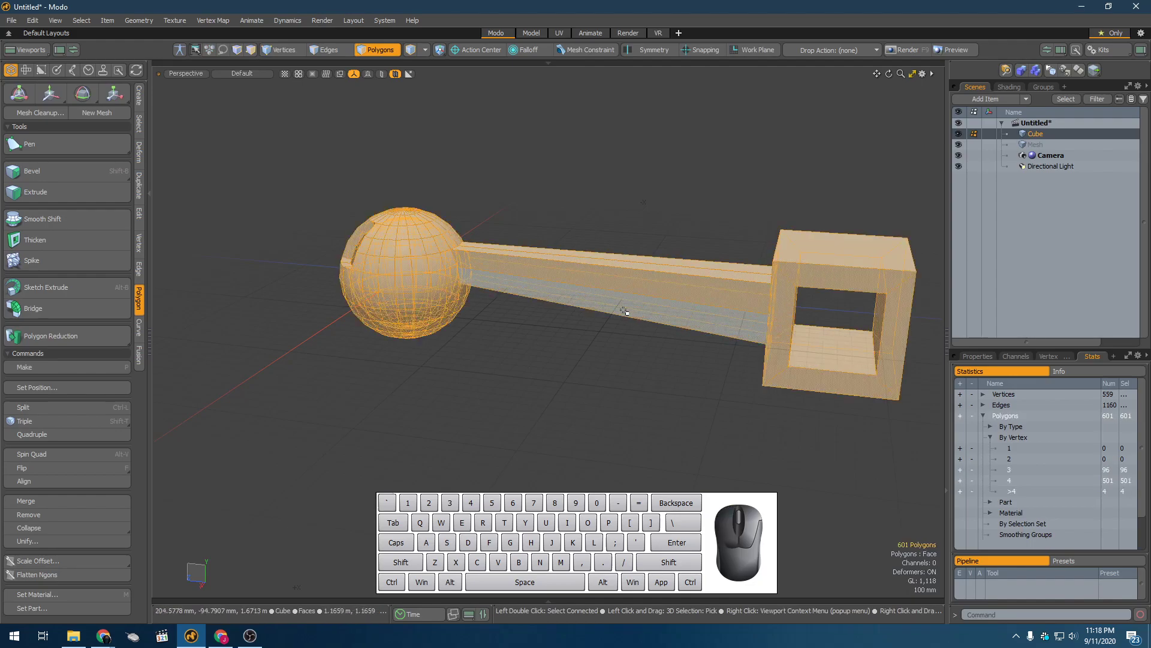
Deselect the mesh and undo the bridge, going back to the selected polygon groups on the sphere and cube
{"action": "left_click", "coordinate": [498, 349]}
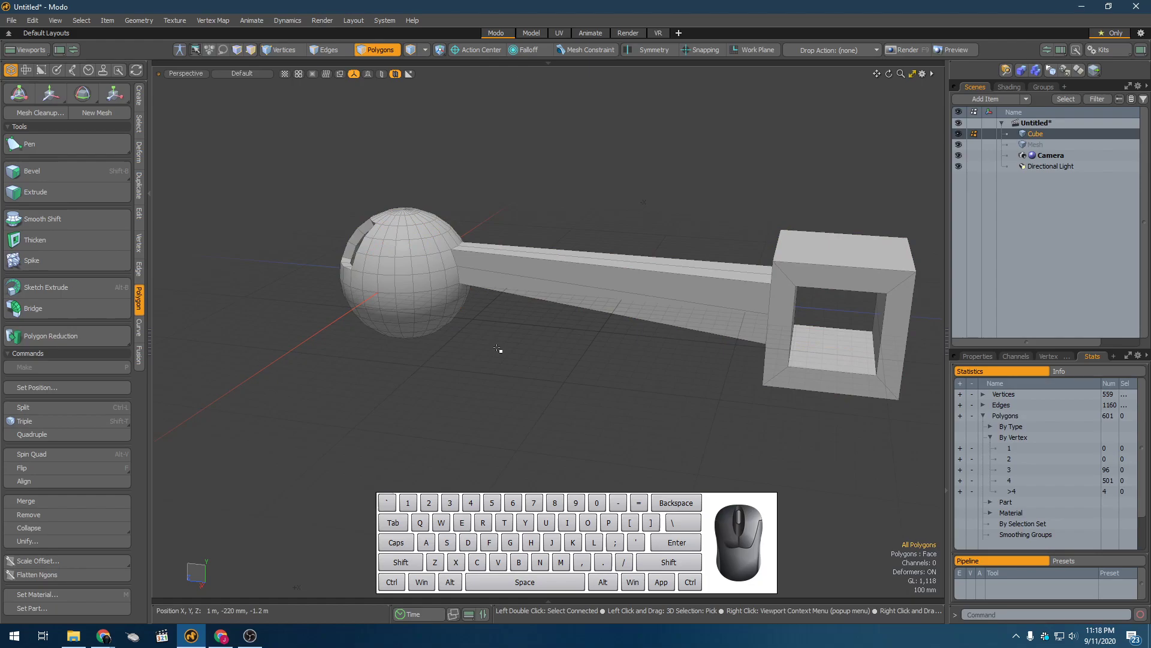
{"action": "key", "text": "ctrl"}
{"action": "key", "text": "ctrl+z"}
{"action": "key", "text": "ctrl+z"}
{"action": "key", "text": "ctrl+z"}
{"action": "key", "text": "ctrl+z"}
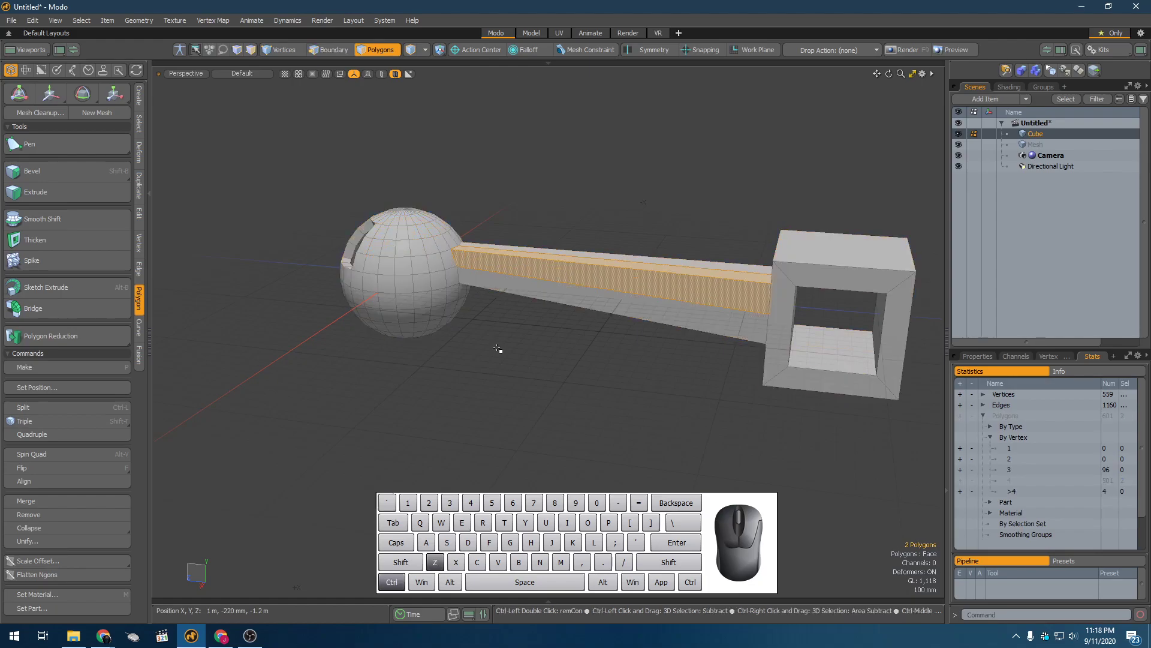
{"action": "key", "text": "ctrl+z"}
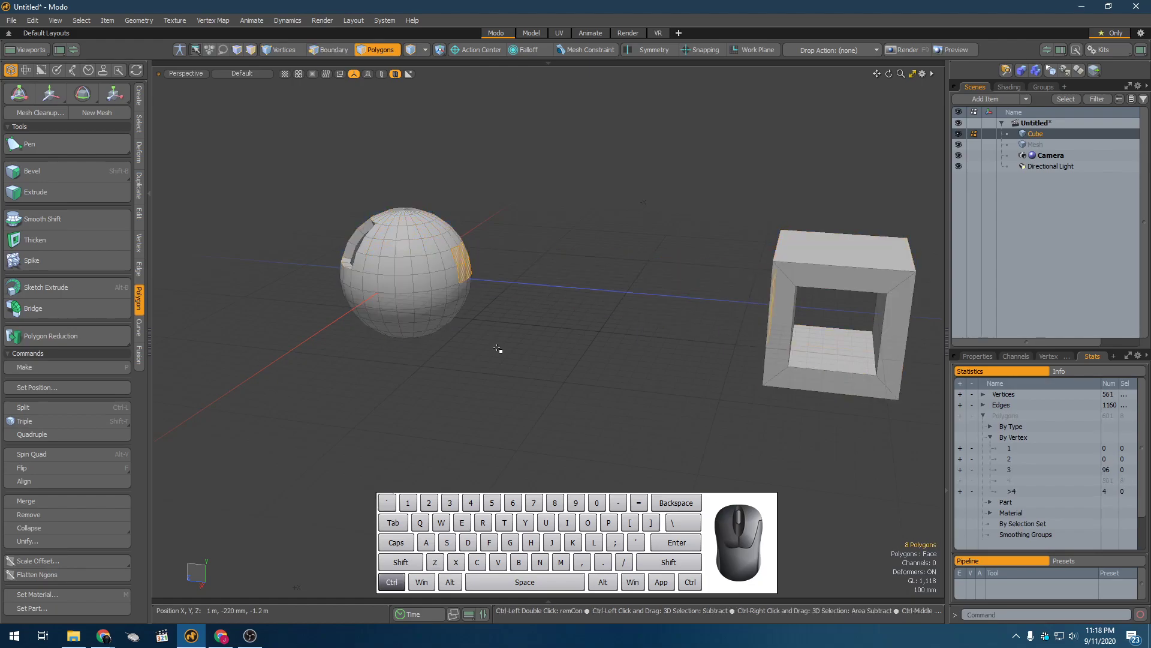
{"action": "left_click_drag", "start_coordinate": [501, 346], "coordinate": [456, 357], "text": "alt"}
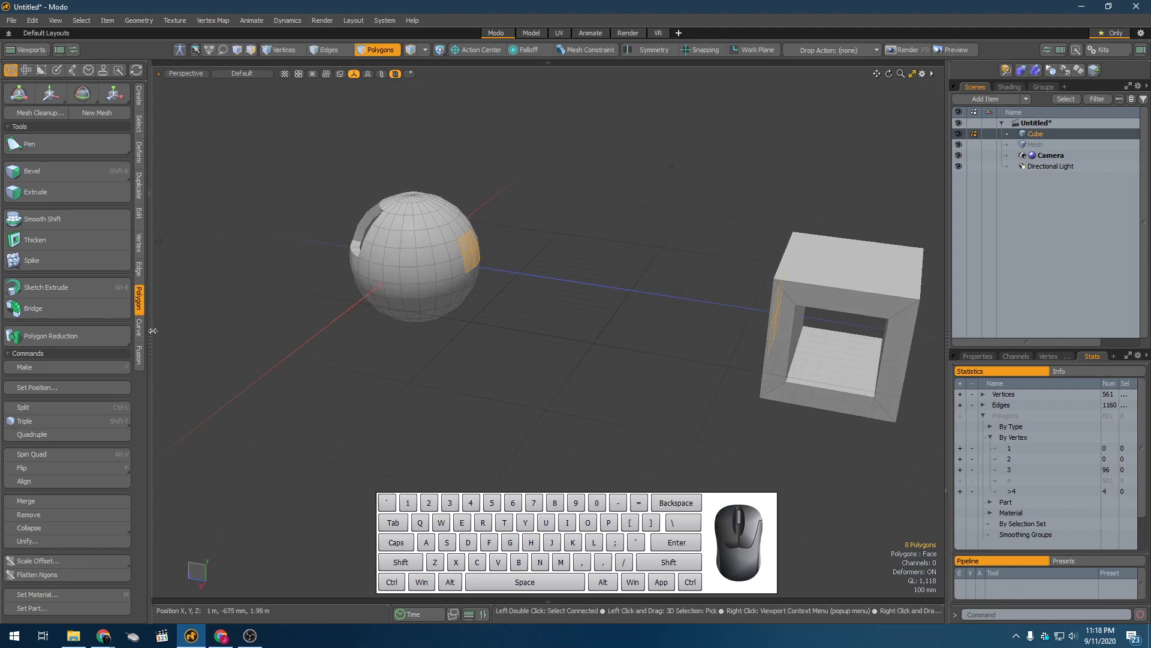
Bridge the selected sphere and cube polygon groups in Curve mode and set the bridge's segments to 54
{"action": "left_click", "coordinate": [96, 309]}
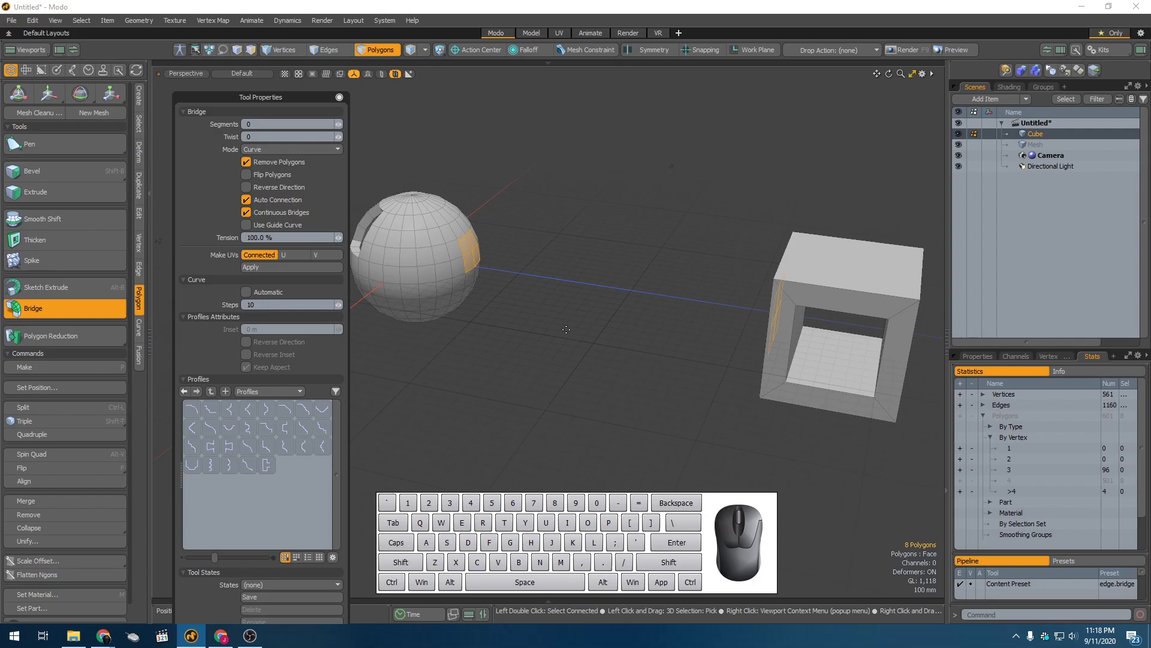
{"action": "left_click", "coordinate": [566, 329]}
{"action": "left_click_drag", "start_coordinate": [571, 319], "coordinate": [707, 327], "text": "alt"}
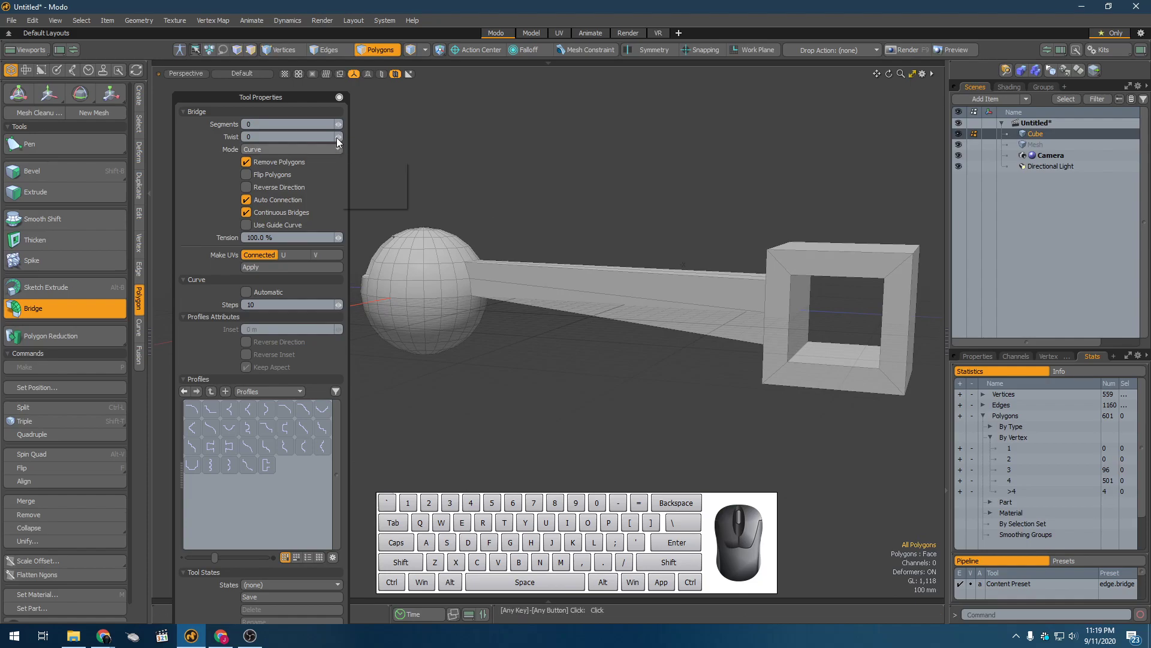
{"action": "left_click_drag", "start_coordinate": [339, 125], "coordinate": [380, 161]}
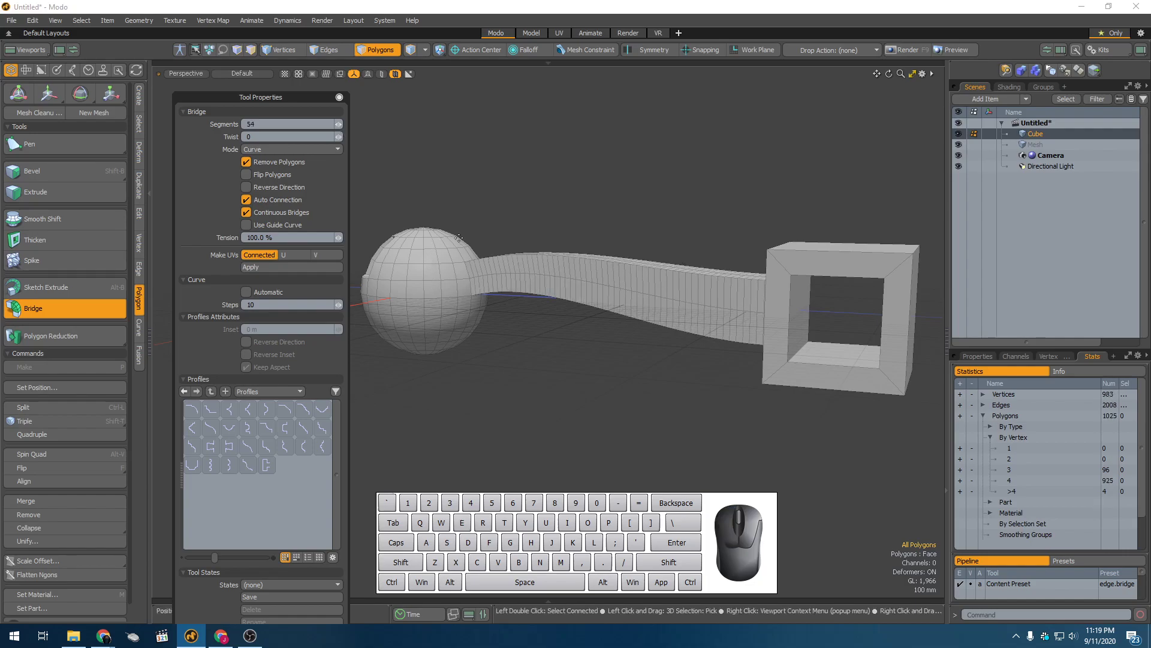
{"action": "left_click_drag", "start_coordinate": [541, 334], "coordinate": [597, 340], "text": "alt"}
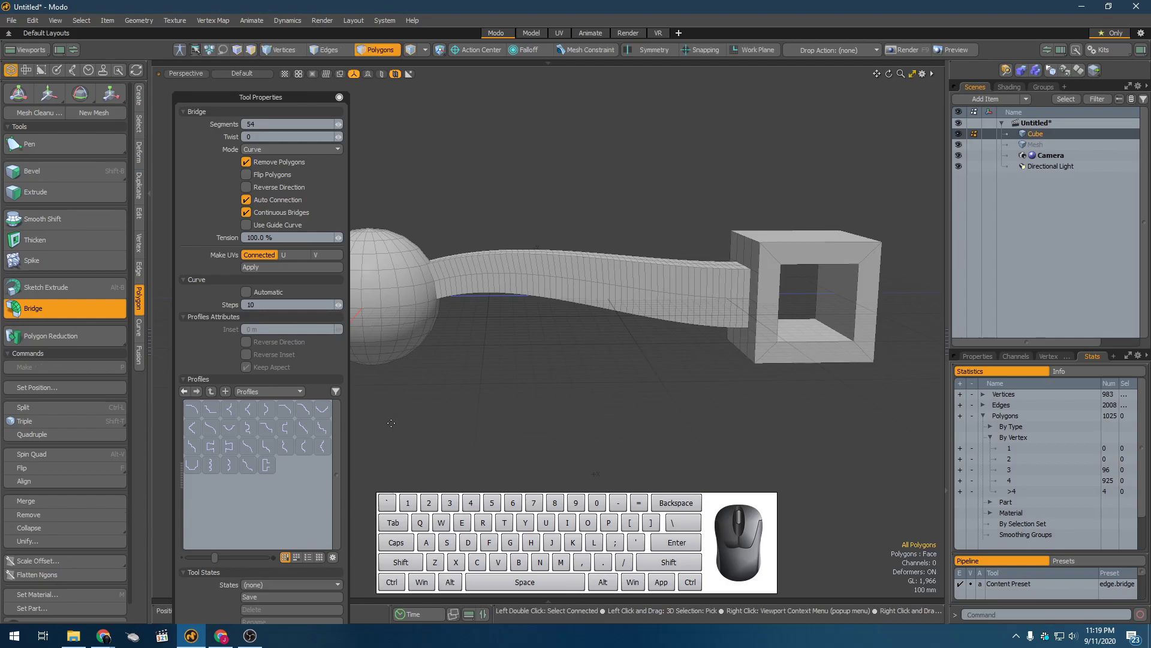
Try the Linear and Smooth modes on the bridge and return its mode to Curve
{"action": "left_click", "coordinate": [262, 151]}
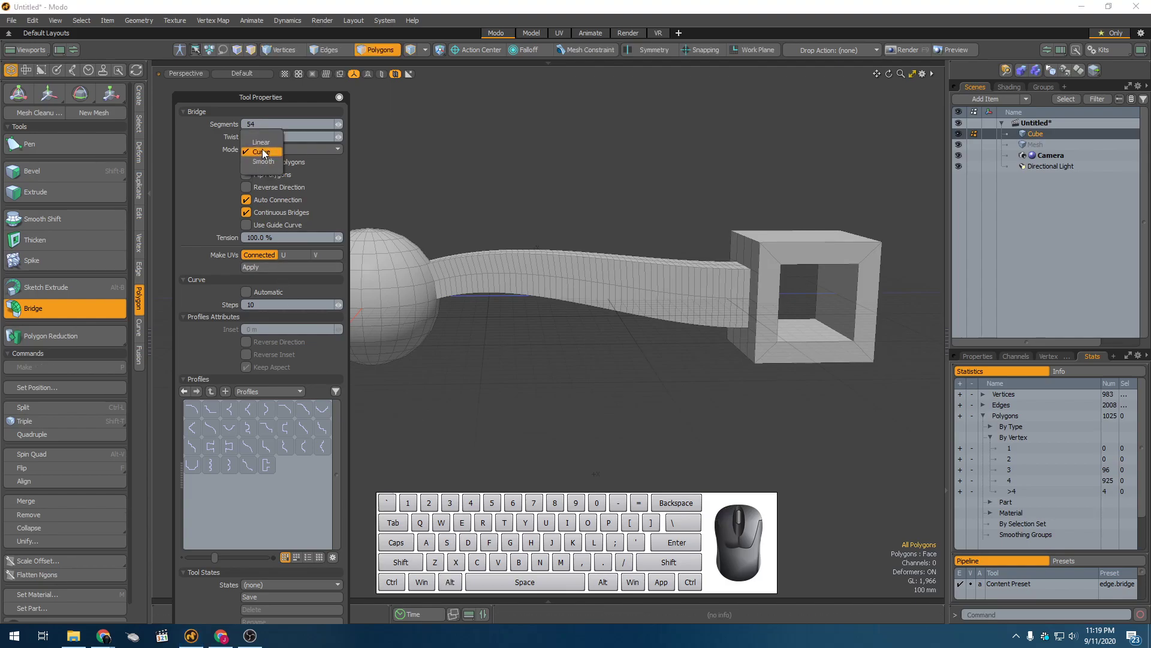
{"action": "left_click", "coordinate": [261, 144]}
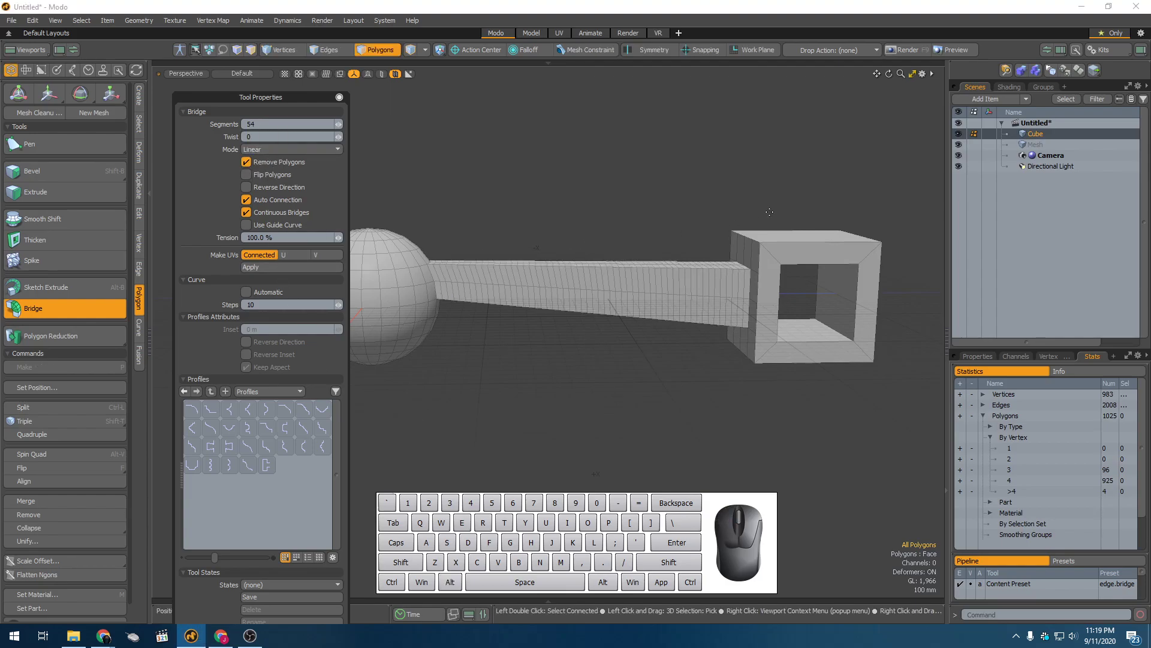
{"action": "left_click", "coordinate": [305, 146]}
{"action": "left_click", "coordinate": [305, 166]}
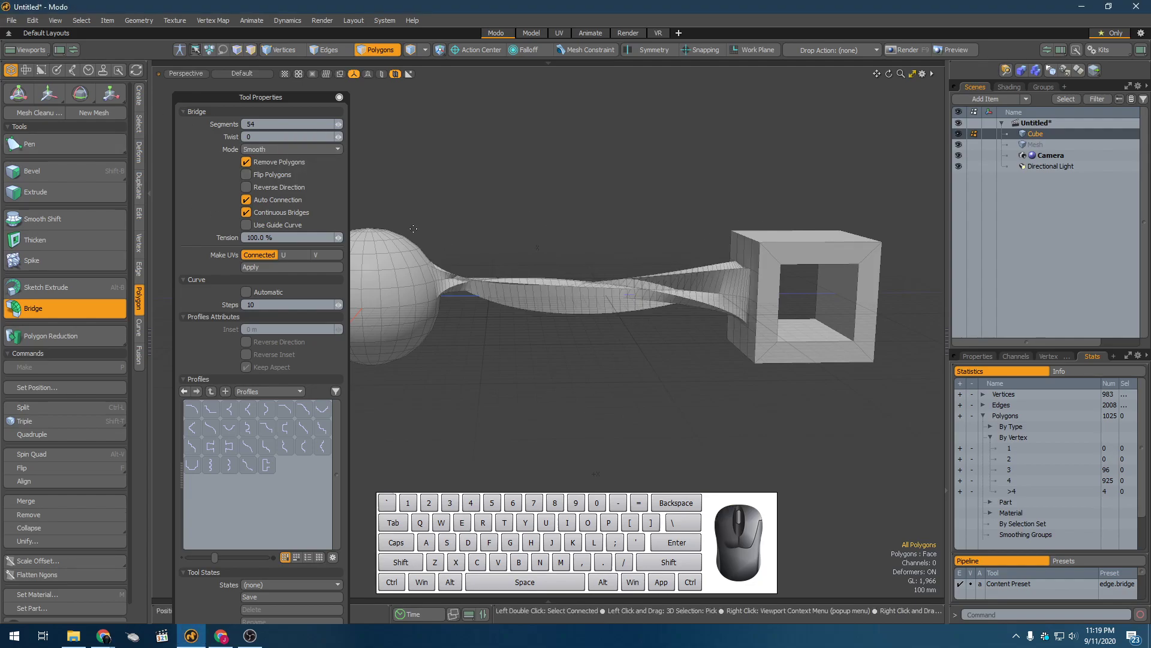
{"action": "left_click", "coordinate": [267, 150]}
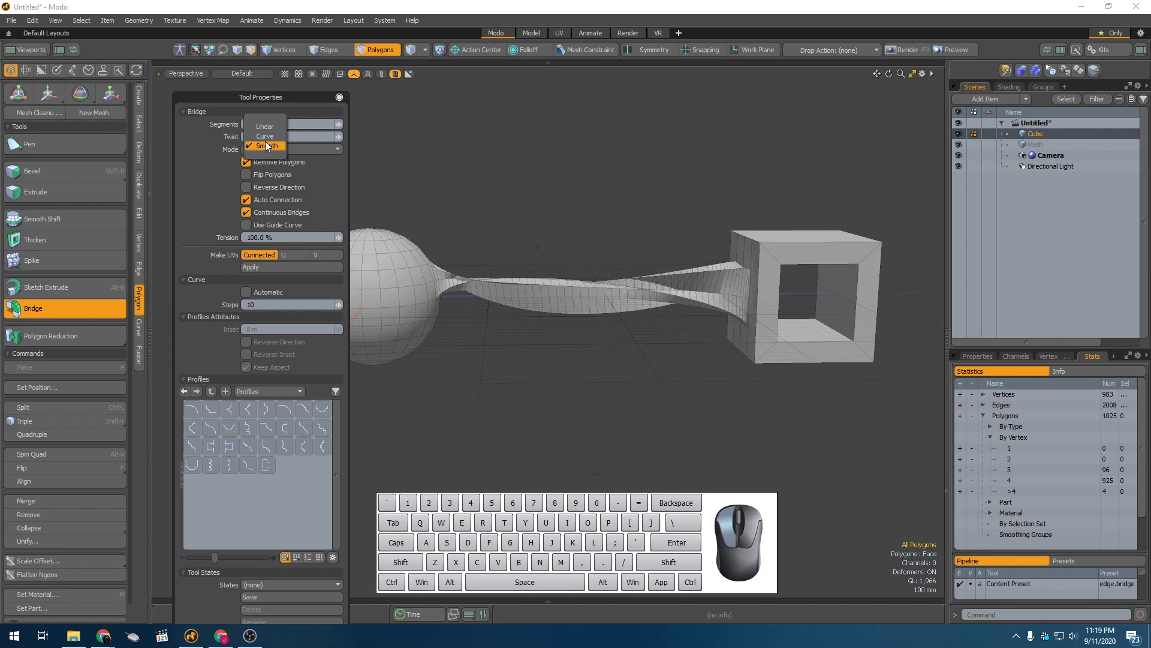
{"action": "left_click", "coordinate": [264, 136]}
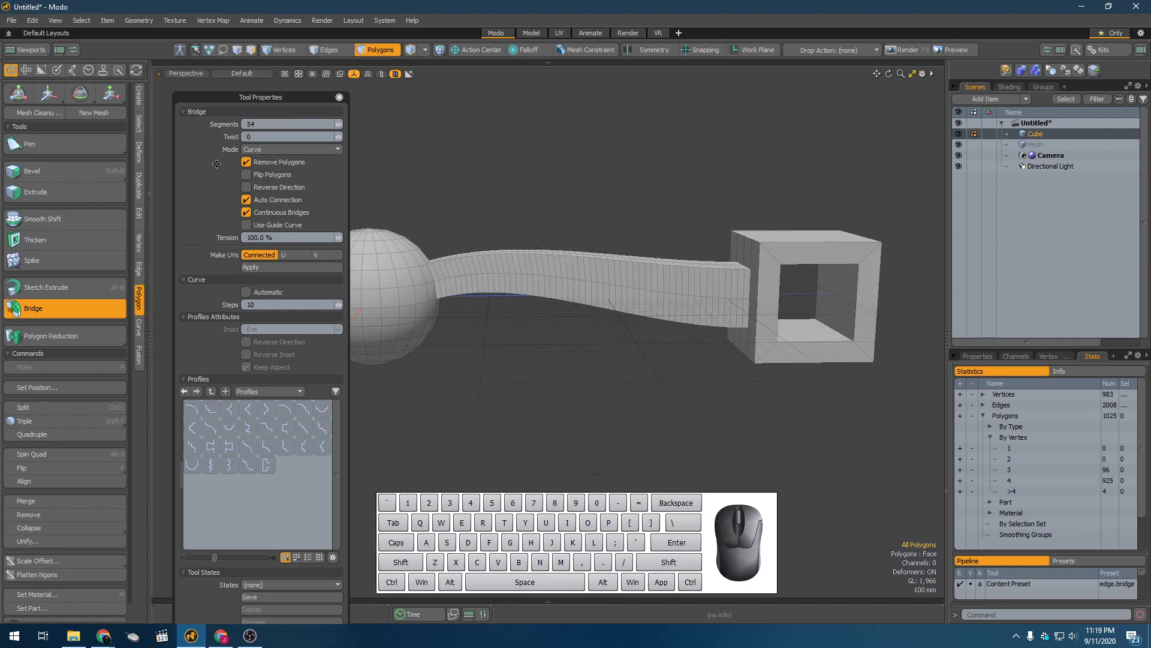
Examine how the curved bridge leaves the sphere and meets the cube from several angles
{"action": "scroll", "coordinate": [466, 279], "scroll_direction": "up", "scroll_amount": 2}
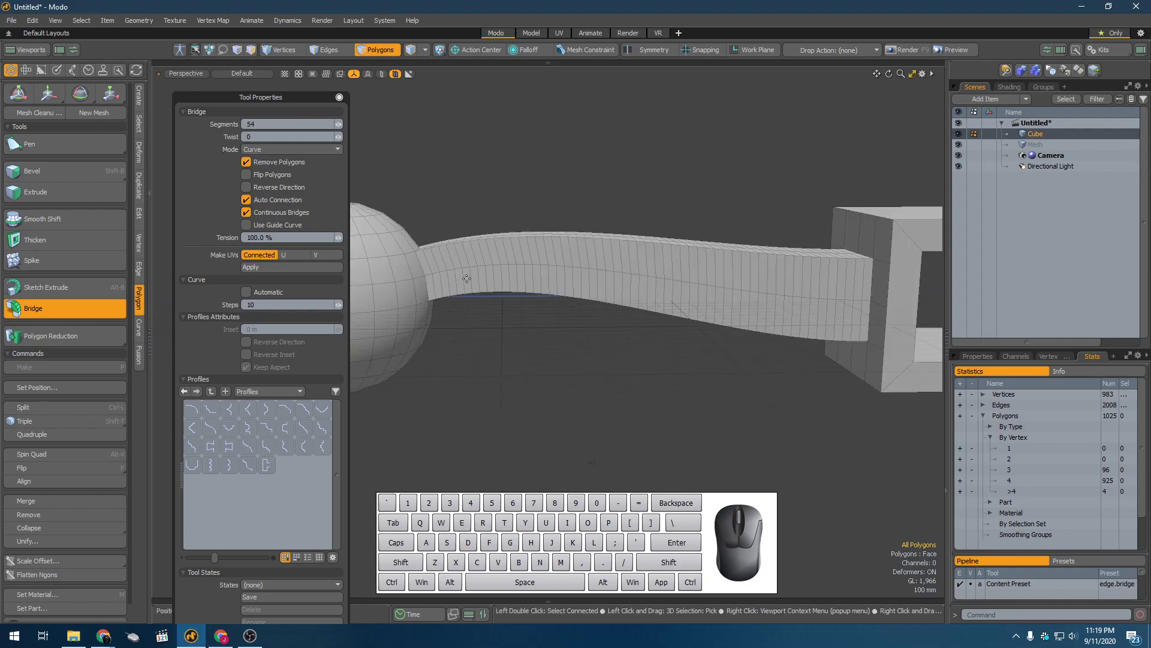
{"action": "left_click_drag", "start_coordinate": [534, 342], "coordinate": [527, 324], "text": "alt"}
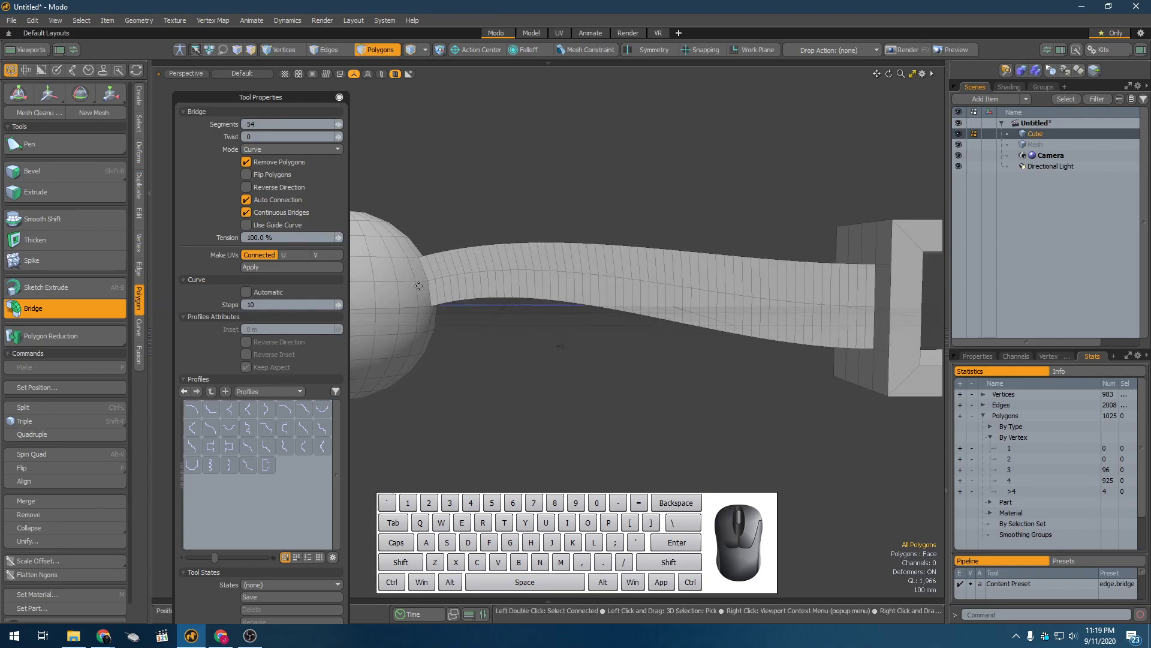
{"action": "left_click_drag", "start_coordinate": [410, 263], "coordinate": [394, 253], "text": "alt"}
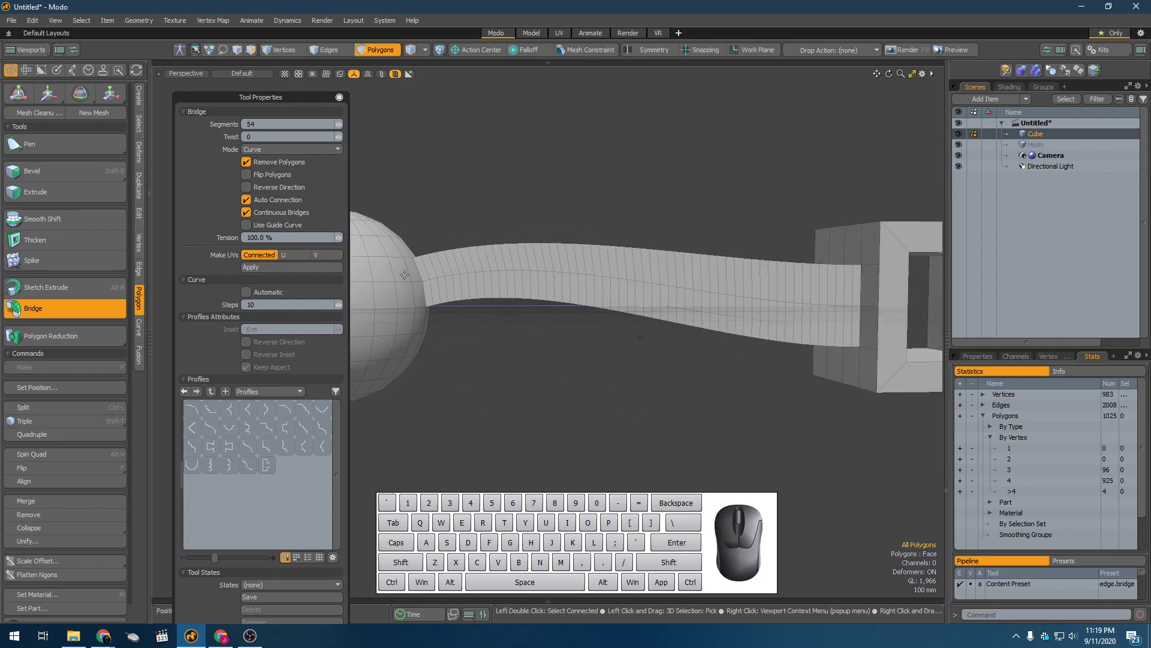
{"action": "left_click_drag", "start_coordinate": [887, 321], "coordinate": [798, 304], "text": "alt"}
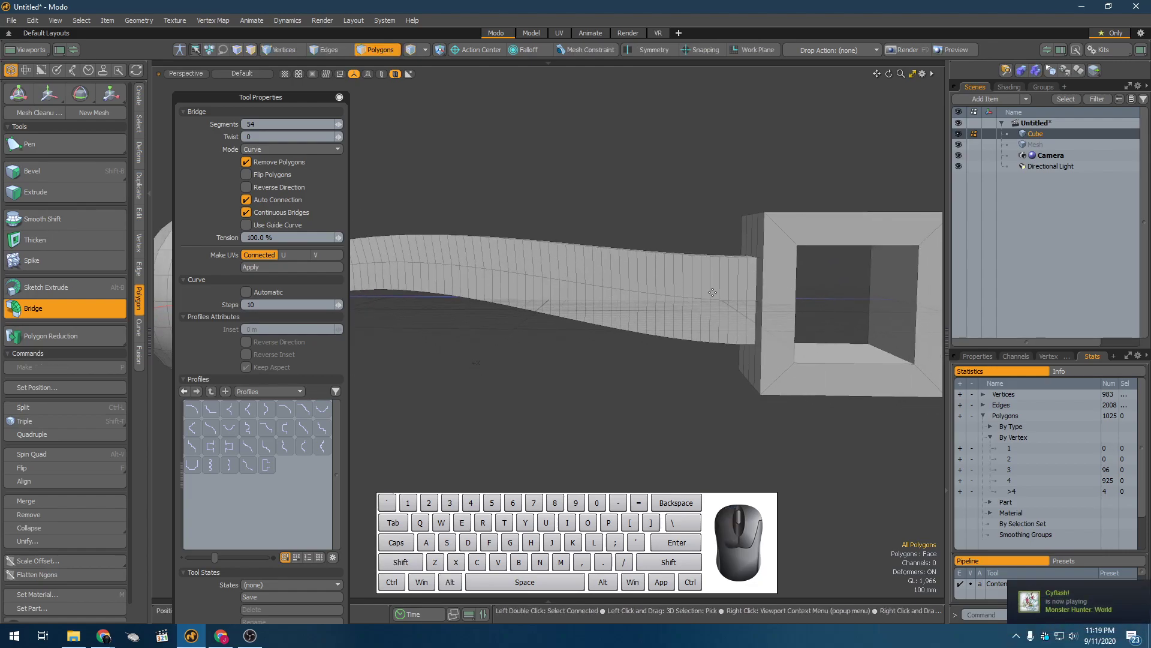
{"action": "left_click_drag", "start_coordinate": [602, 312], "coordinate": [461, 288], "text": "alt+shift"}
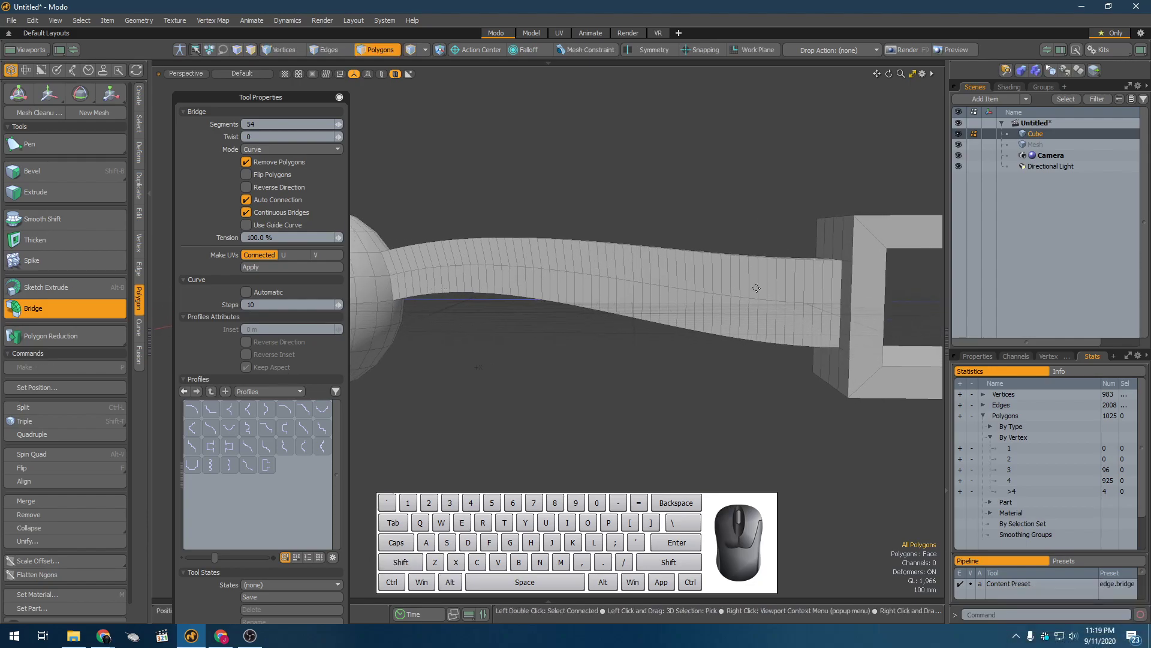
{"action": "left_click_drag", "start_coordinate": [576, 252], "coordinate": [354, 184], "text": "alt"}
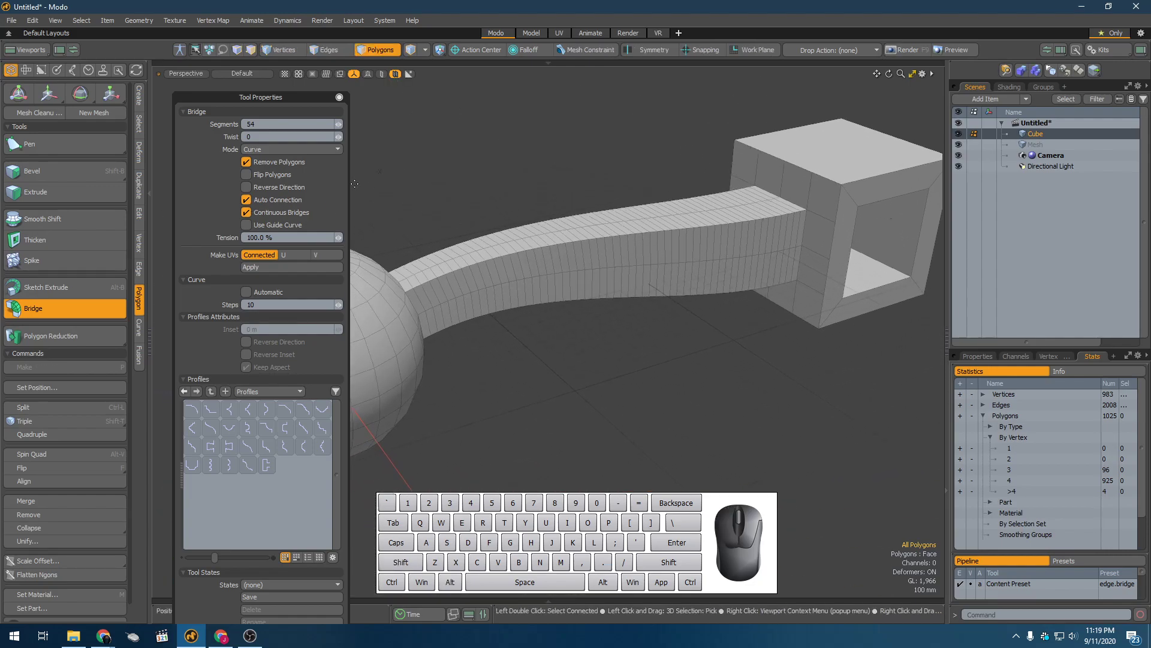
Toggle Flip Polygons repeatedly on the bridge to compare its effect, leaving it off
{"action": "left_click", "coordinate": [276, 173]}
{"action": "left_click", "coordinate": [276, 174]}
{"action": "left_click", "coordinate": [276, 173]}
{"action": "left_click", "coordinate": [276, 173]}
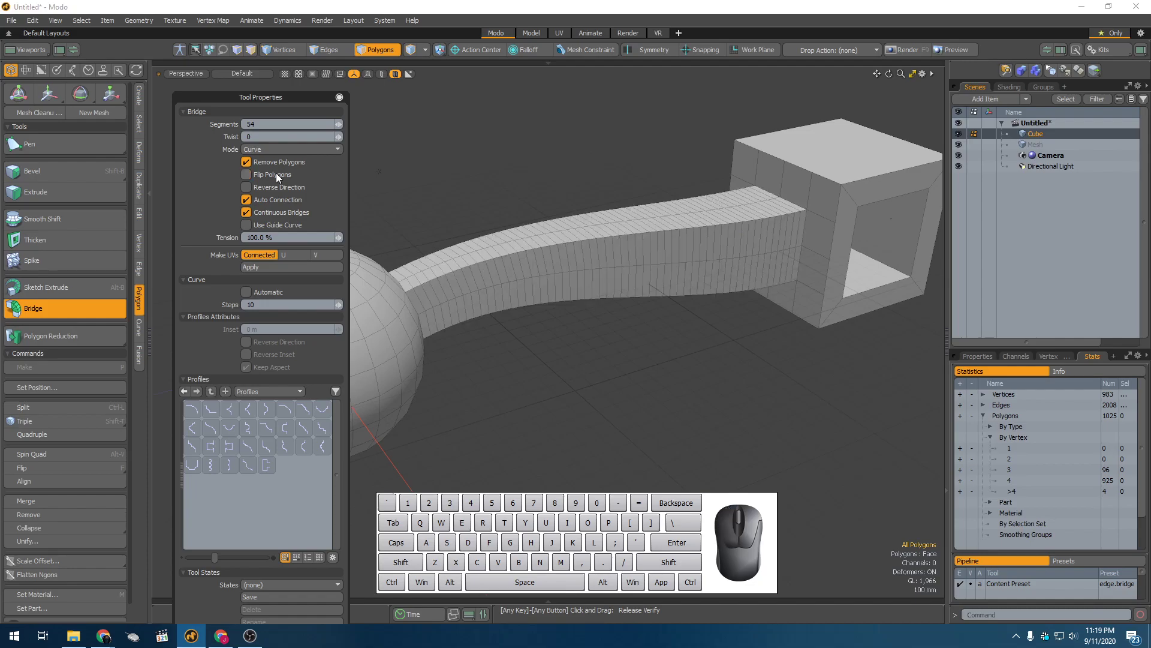
Toggle Remove Polygons repeatedly to compare keeping and deleting the bridge's end polygons, leaving it enabled
{"action": "left_click", "coordinate": [285, 161]}
{"action": "left_click", "coordinate": [284, 161]}
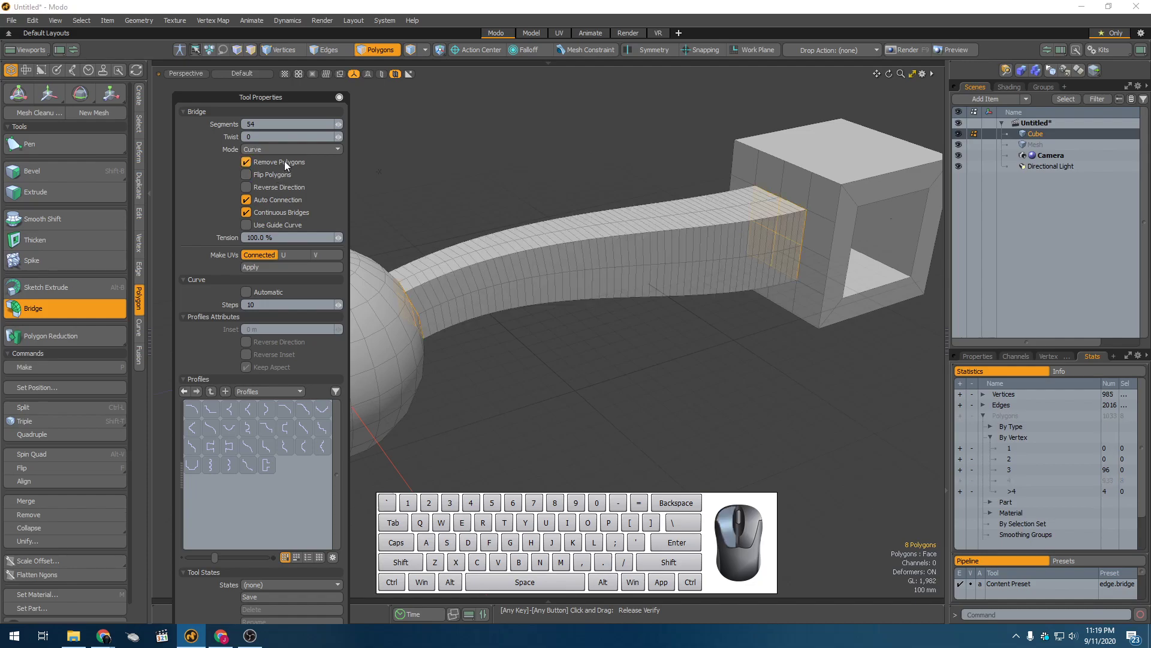
{"action": "left_click", "coordinate": [284, 161]}
{"action": "left_click", "coordinate": [285, 161]}
{"action": "left_click", "coordinate": [285, 160]}
{"action": "left_click", "coordinate": [285, 160]}
{"action": "left_click", "coordinate": [286, 161]}
{"action": "left_click", "coordinate": [285, 161]}
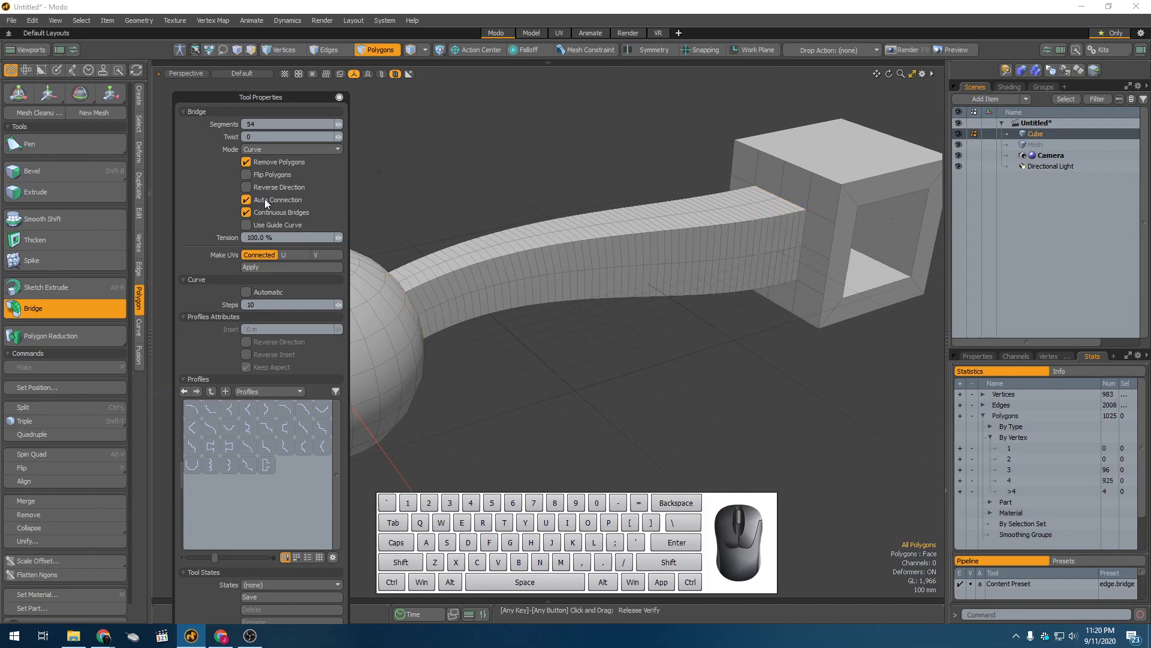
Try Reverse Direction on the bridge, including with Flip Polygons, and turn both options off again
{"action": "left_click", "coordinate": [281, 190]}
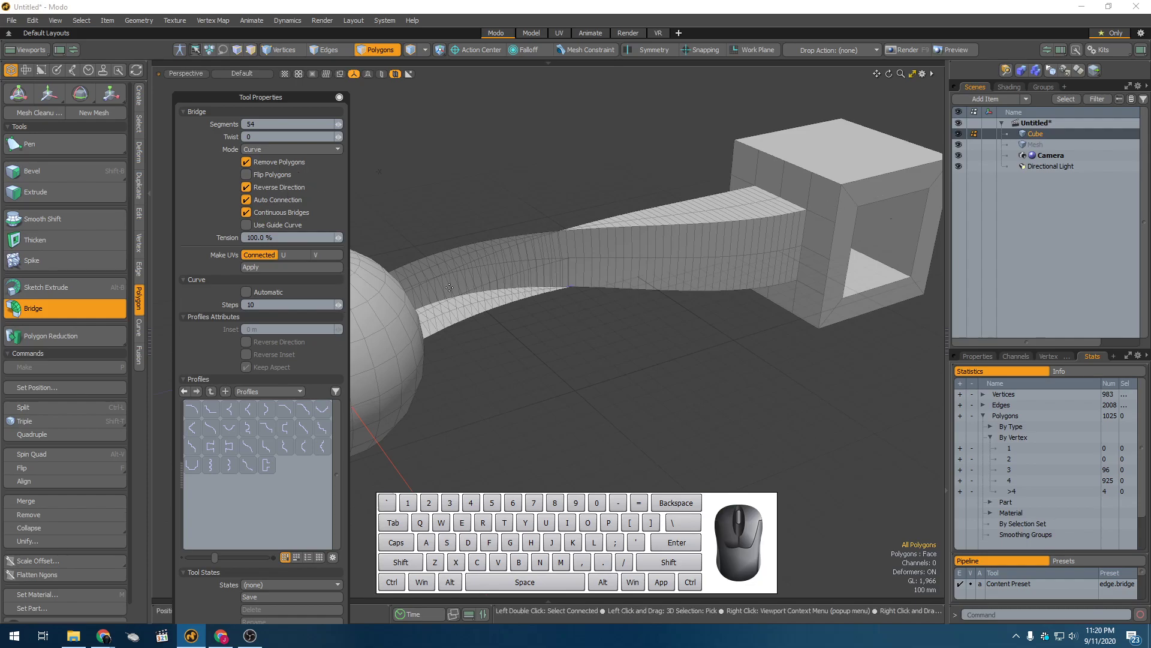
{"action": "left_click", "coordinate": [279, 177]}
{"action": "left_click", "coordinate": [279, 177]}
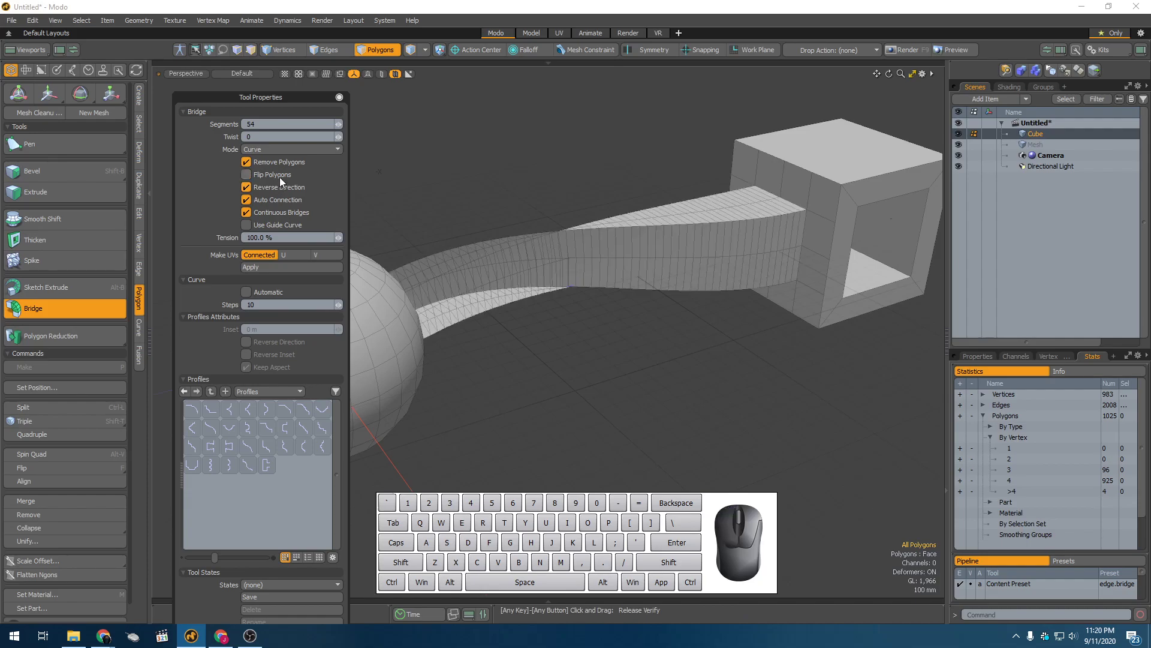
{"action": "left_click", "coordinate": [289, 187]}
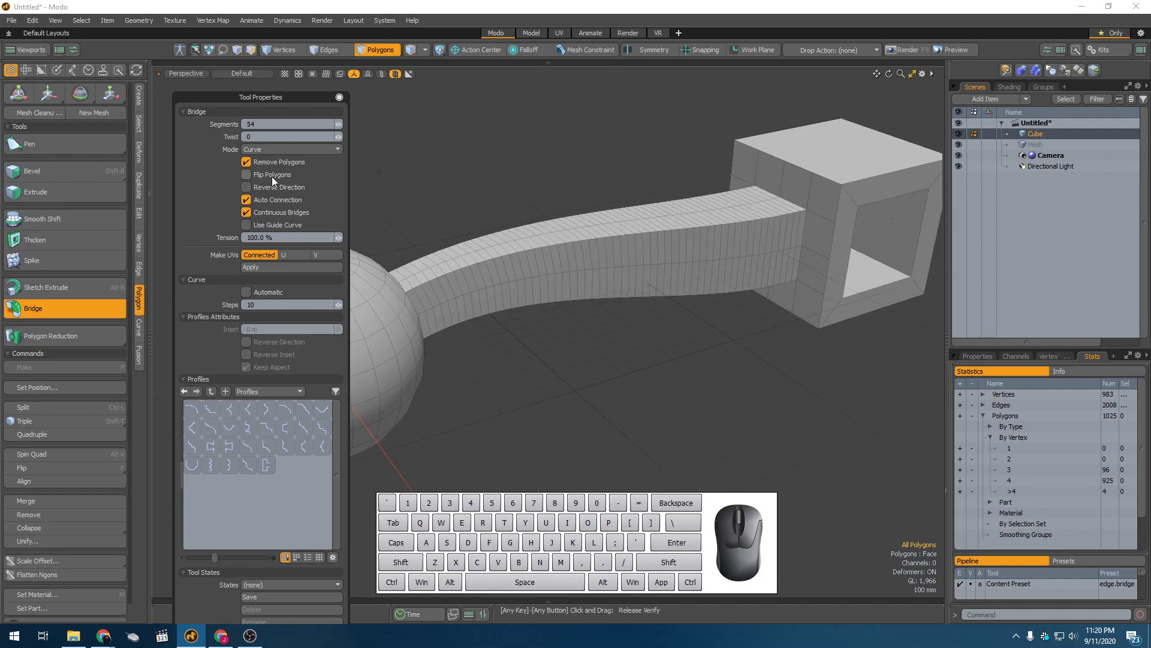
Raise the bridge's twist step by step to 3 and set its segments to 90
{"action": "left_click", "coordinate": [341, 137]}
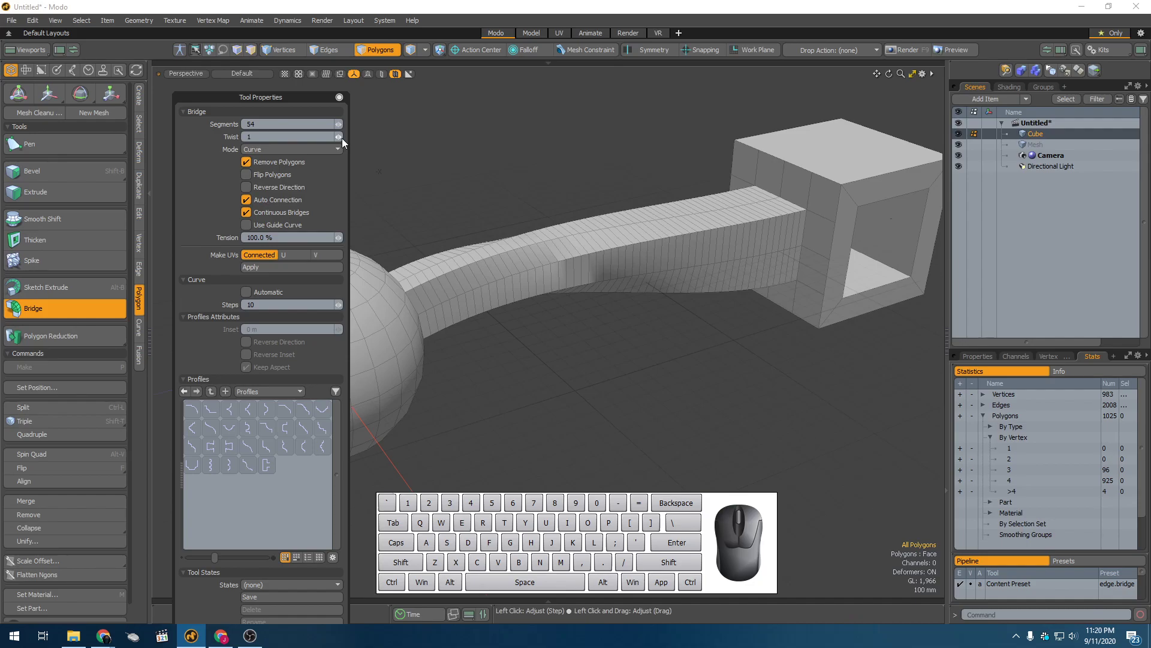
{"action": "scroll", "coordinate": [496, 220], "scroll_direction": "down", "scroll_amount": 3}
{"action": "left_click_drag", "start_coordinate": [543, 239], "coordinate": [690, 175], "text": "alt"}
{"action": "scroll", "coordinate": [466, 232], "scroll_direction": "up", "scroll_amount": 3}
{"action": "scroll", "coordinate": [440, 226], "scroll_direction": "down", "scroll_amount": 3}
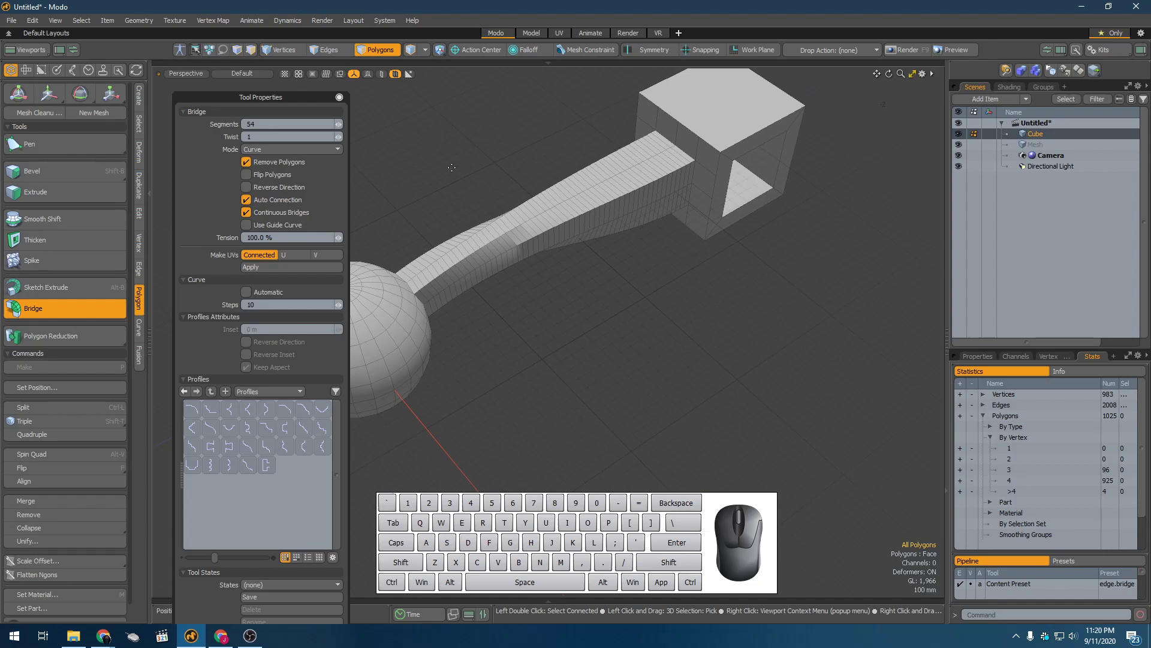
{"action": "left_click", "coordinate": [342, 137]}
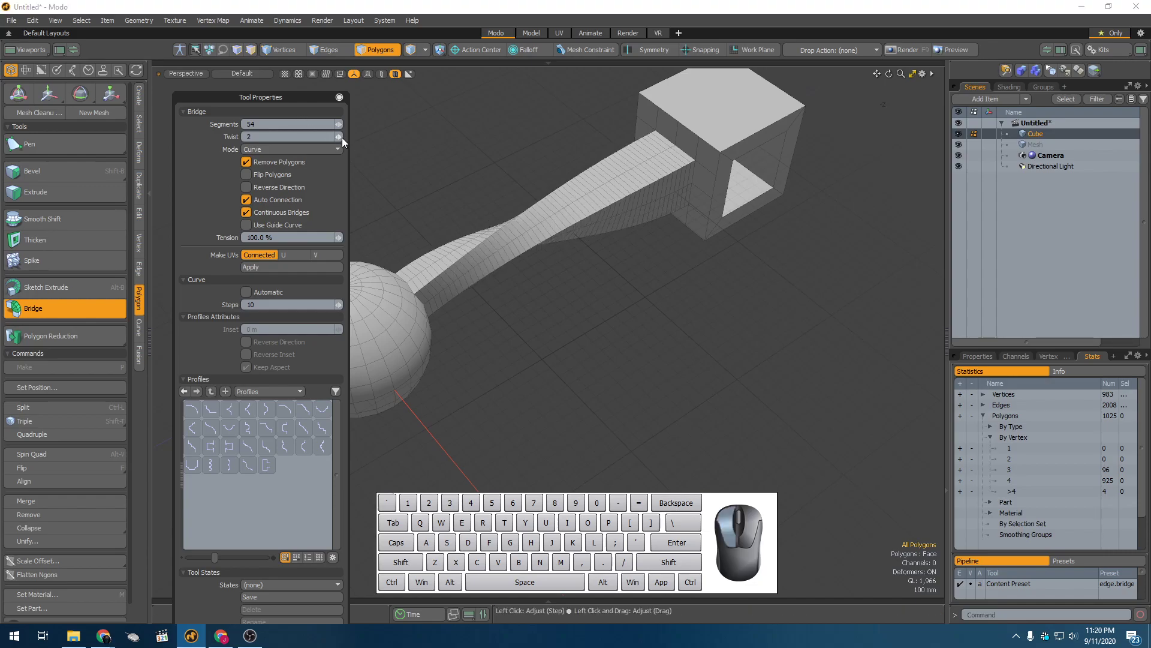
{"action": "left_click", "coordinate": [342, 138]}
{"action": "left_click_drag", "start_coordinate": [342, 125], "coordinate": [365, 125]}
{"action": "left_click_drag", "start_coordinate": [473, 210], "coordinate": [432, 232], "text": "alt"}
{"action": "scroll", "coordinate": [618, 180], "scroll_direction": "up", "scroll_amount": 5}
{"action": "scroll", "coordinate": [498, 408], "scroll_direction": "up", "scroll_amount": 4}
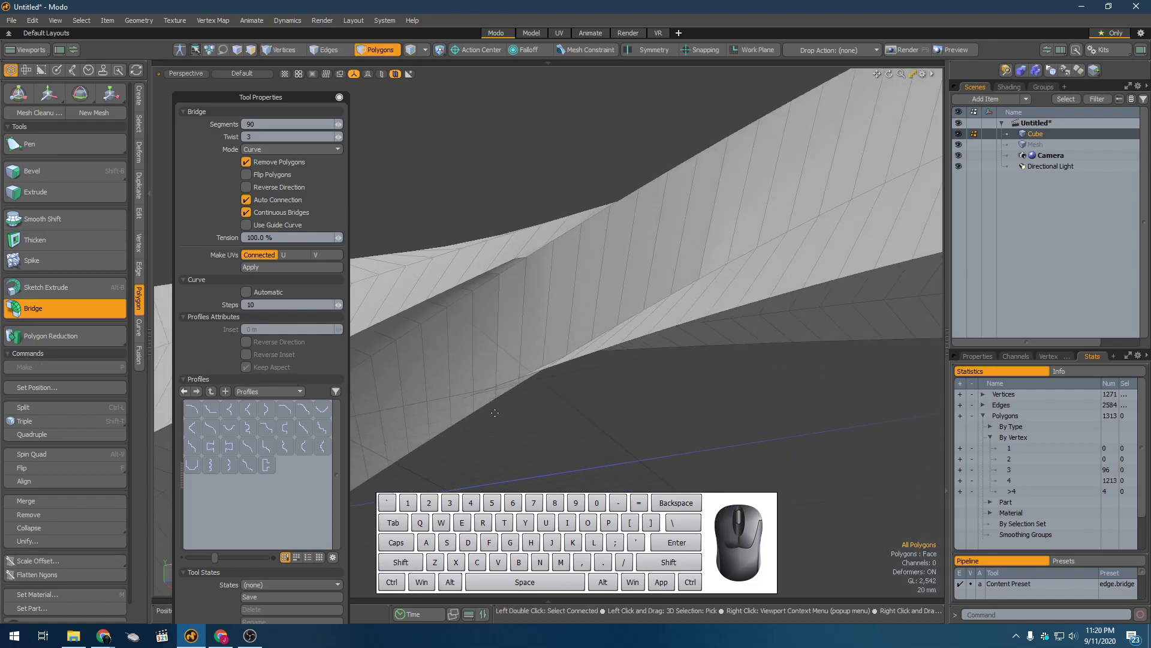
Compare the Linear and Smooth modes on the twisted bridge and set the mode back to Curve
{"action": "left_click", "coordinate": [337, 149]}
{"action": "left_click", "coordinate": [337, 138]}
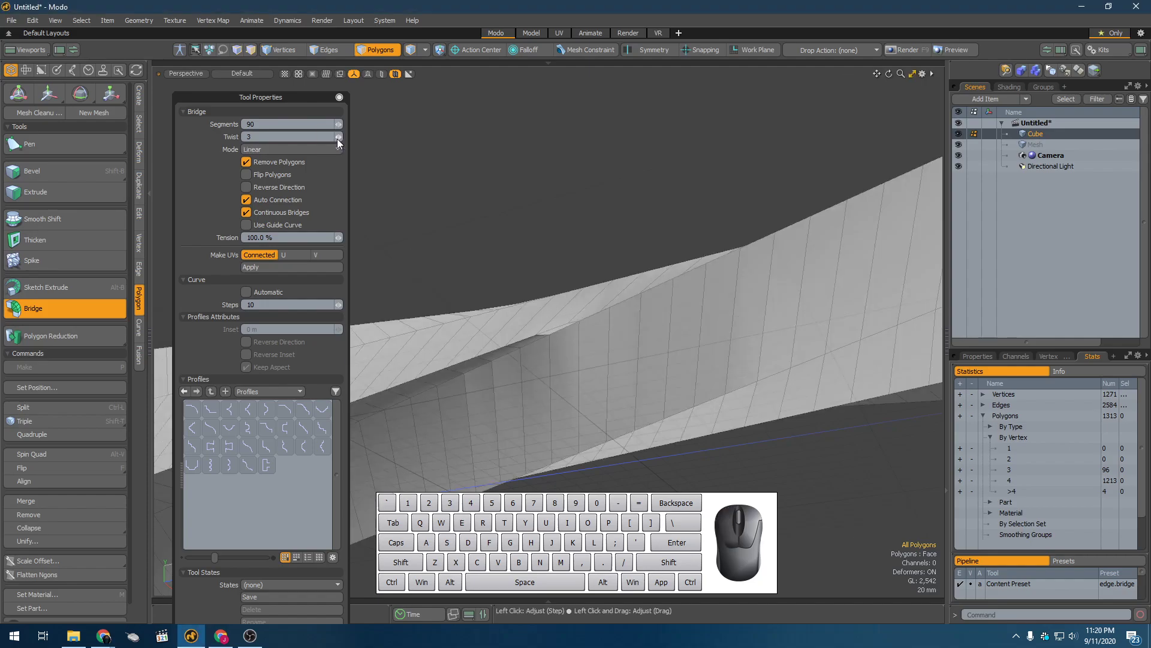
{"action": "left_click", "coordinate": [307, 149]}
{"action": "left_click", "coordinate": [308, 169]}
{"action": "left_click_drag", "start_coordinate": [421, 216], "coordinate": [398, 234], "text": "alt"}
{"action": "left_click", "coordinate": [302, 150]}
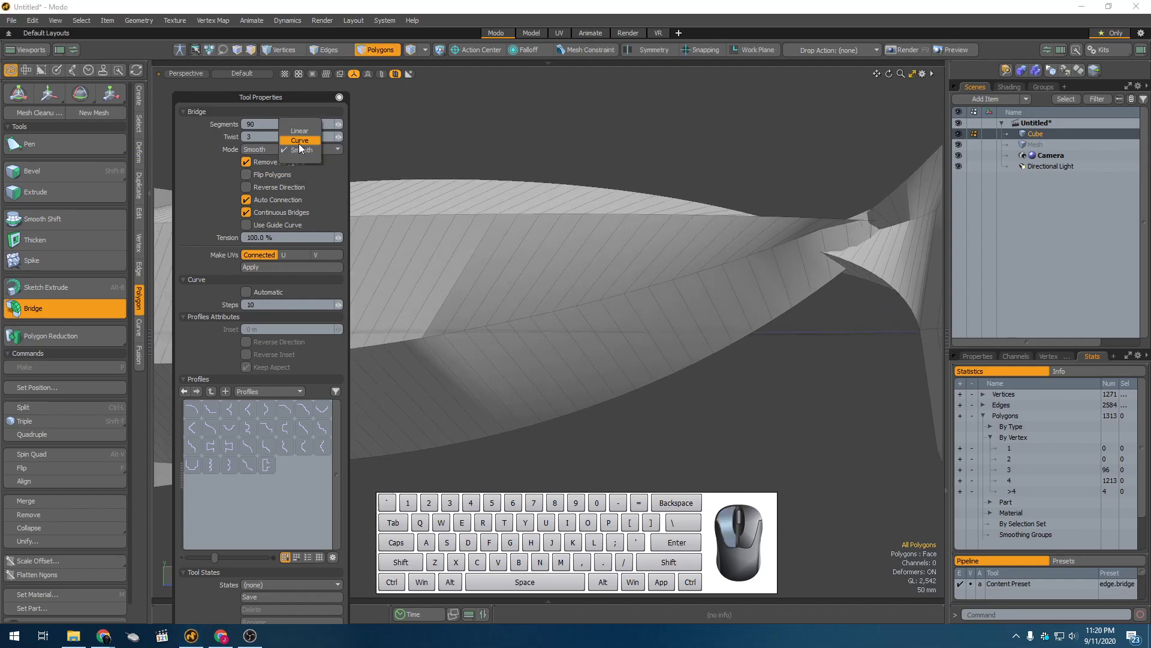
{"action": "left_click", "coordinate": [298, 143]}
Lower the bridge's twist step by step to -2
{"action": "left_click", "coordinate": [338, 139]}
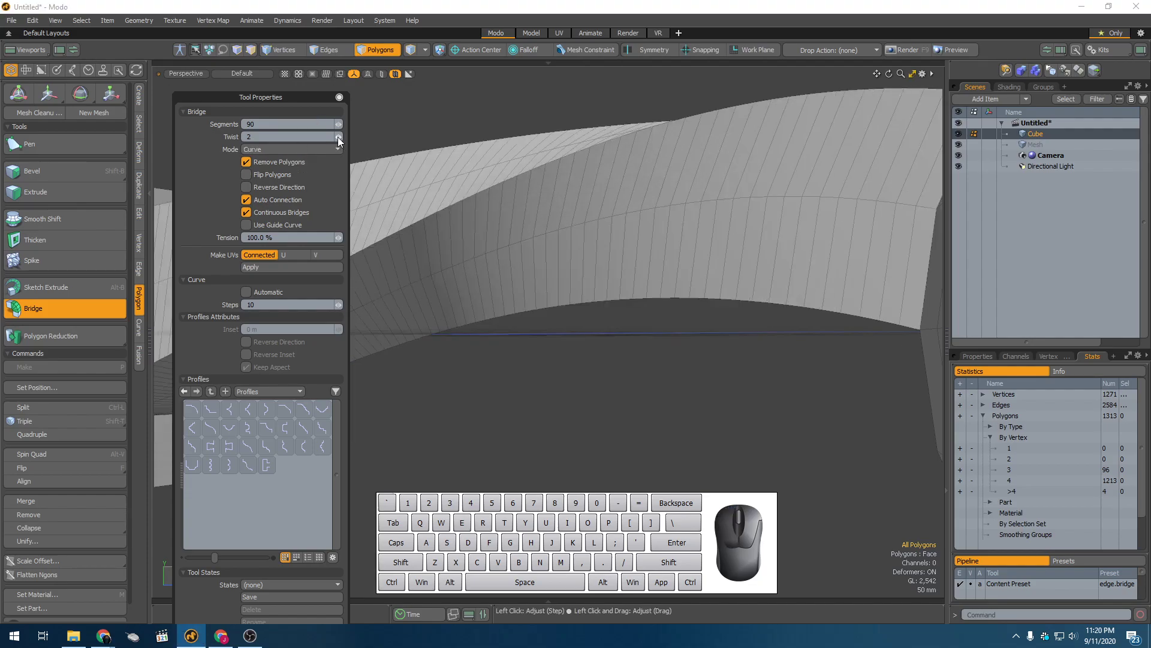
{"action": "left_click", "coordinate": [339, 139]}
{"action": "left_click", "coordinate": [339, 139]}
{"action": "left_click", "coordinate": [339, 139]}
{"action": "left_click", "coordinate": [339, 139]}
{"action": "left_click_drag", "start_coordinate": [505, 182], "coordinate": [372, 180], "text": "alt"}
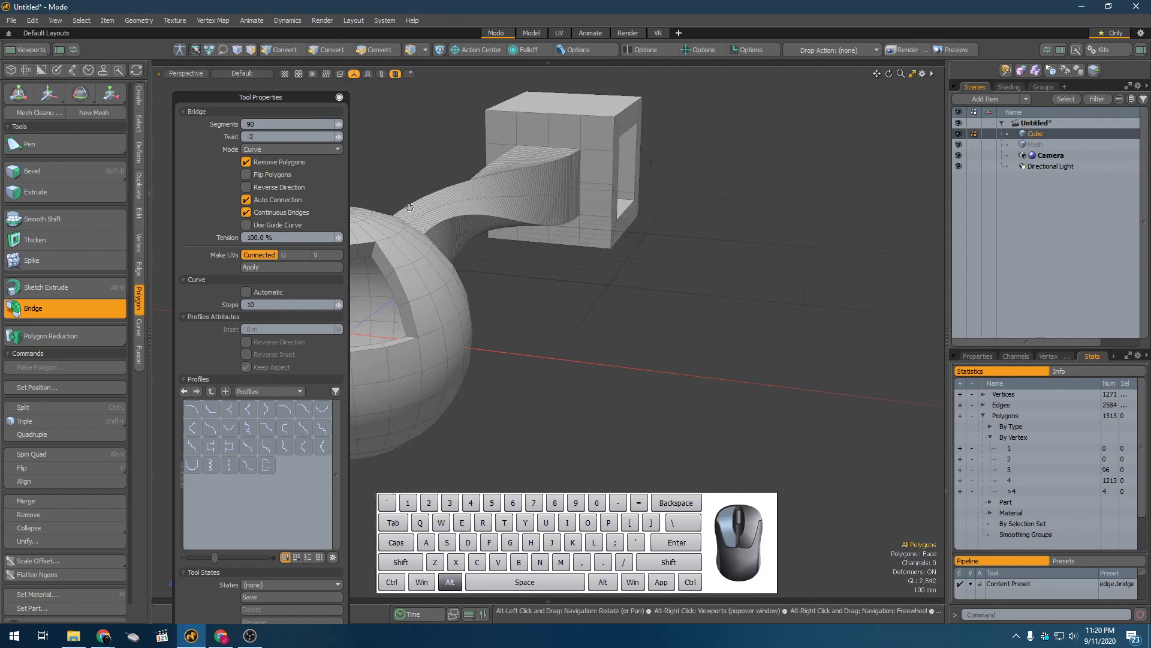
Raise the bridge's twist to 1 for comparison and return it to -2
{"action": "left_click", "coordinate": [339, 137]}
{"action": "left_click", "coordinate": [342, 139]}
{"action": "left_click", "coordinate": [342, 138]}
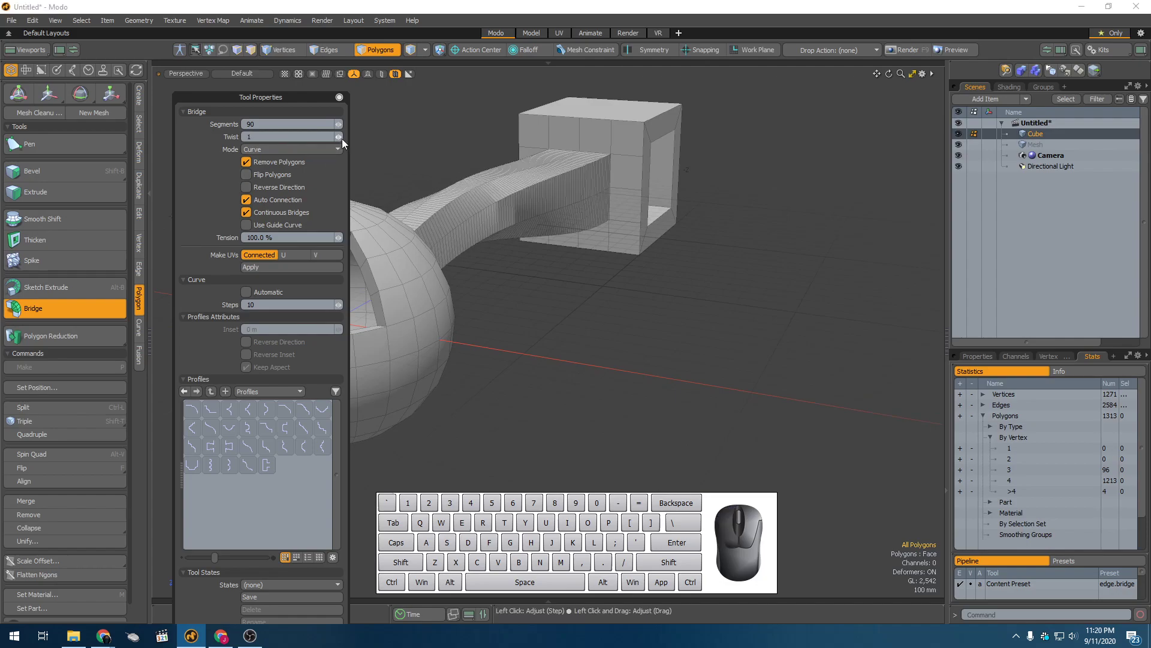
{"action": "left_click", "coordinate": [336, 136]}
{"action": "left_click", "coordinate": [336, 137]}
{"action": "left_click", "coordinate": [336, 137]}
{"action": "left_click_drag", "start_coordinate": [431, 156], "coordinate": [401, 187], "text": "alt"}
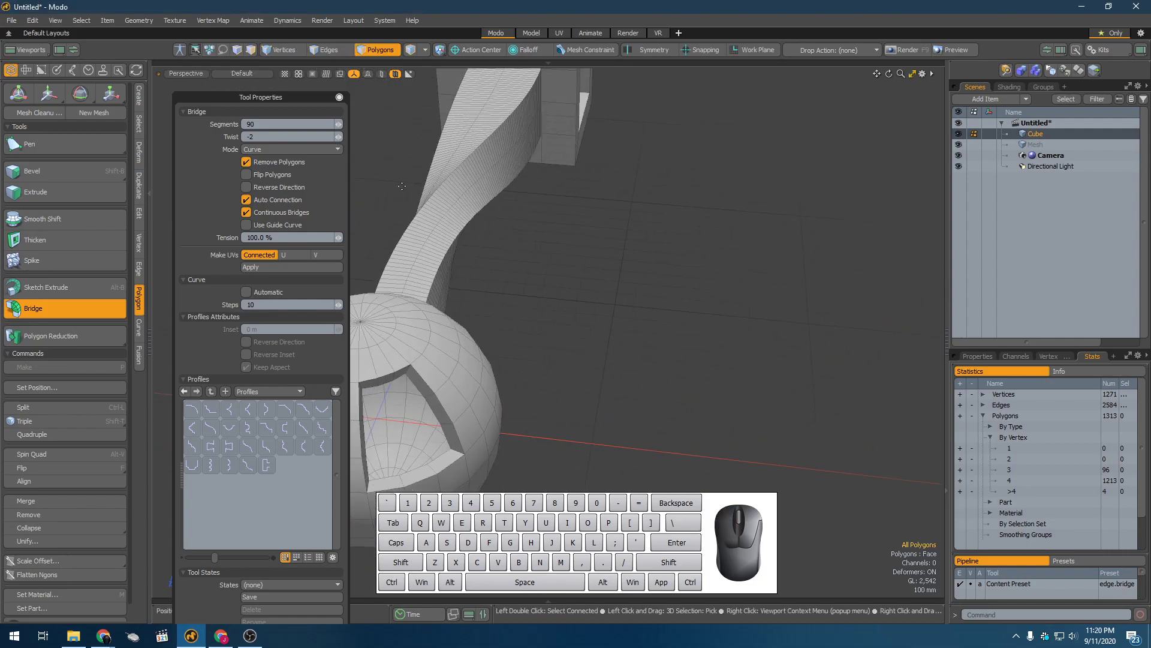
Finish the Bridge tool on the twisted bridge and bring back the Create tools and the item properties
{"action": "key", "text": "space"}
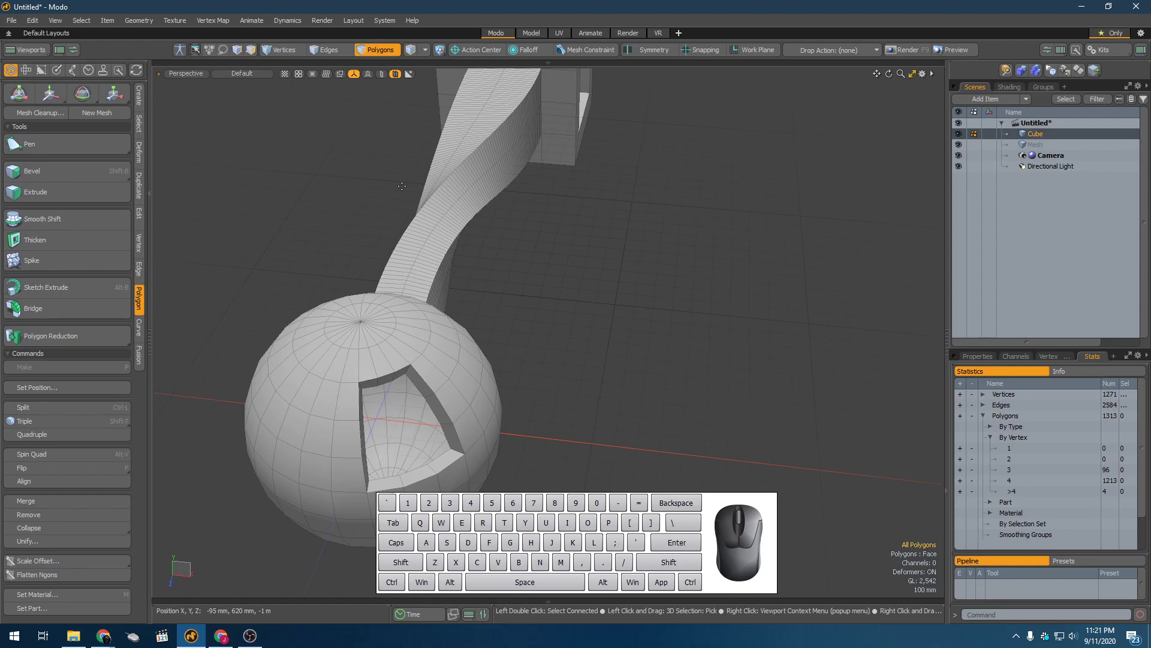
{"action": "left_click", "coordinate": [139, 96]}
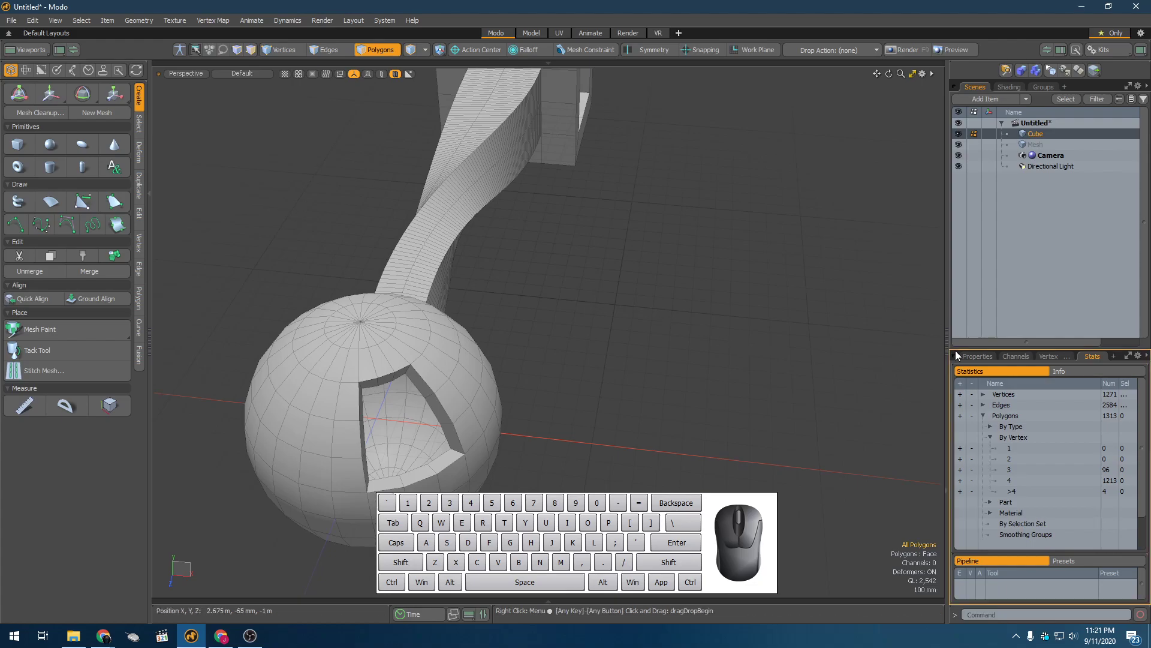
{"action": "left_click", "coordinate": [969, 357]}
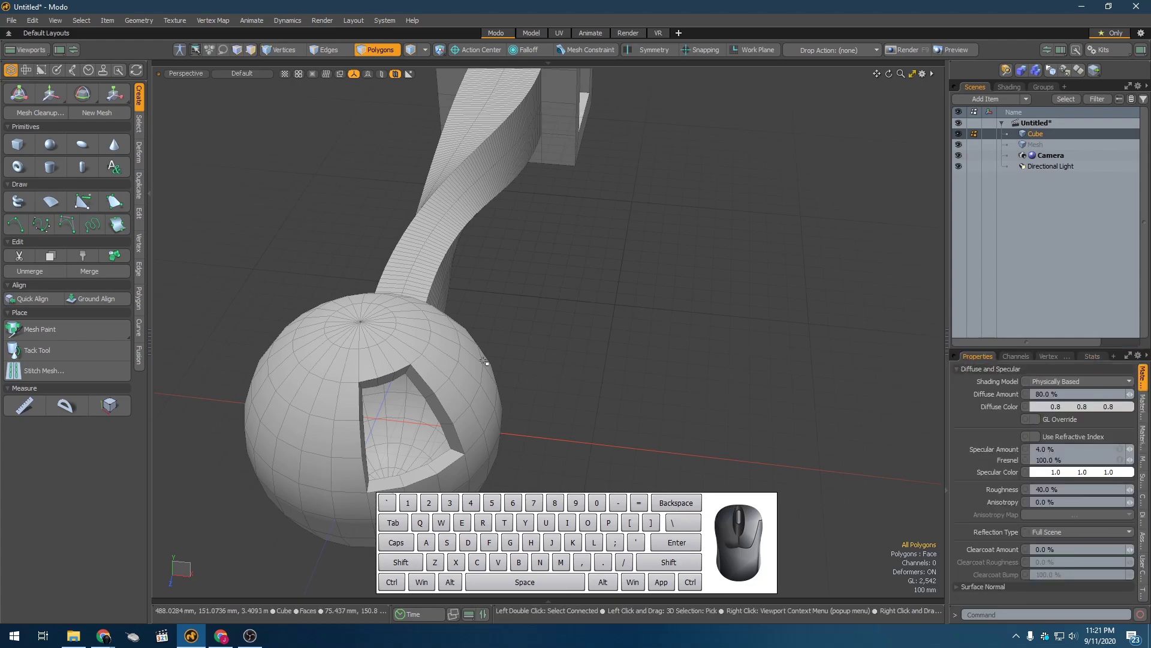
{"action": "left_click", "coordinate": [444, 358]}
{"action": "left_click_drag", "start_coordinate": [472, 374], "coordinate": [483, 333], "text": "alt"}
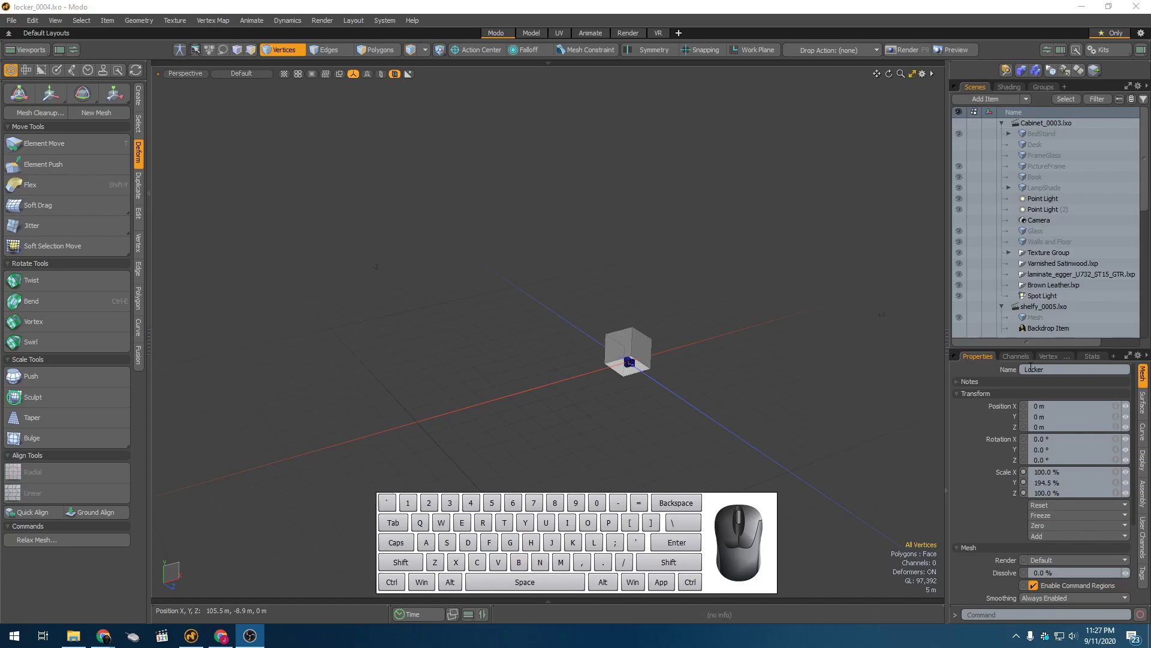
Examine the locker standing in its room in the locker_0004.lxo scene
{"action": "scroll", "coordinate": [654, 351], "scroll_direction": "up", "scroll_amount": 2}
{"action": "scroll", "coordinate": [653, 351], "scroll_direction": "up", "scroll_amount": 5}
{"action": "left_click_drag", "start_coordinate": [654, 351], "coordinate": [569, 302], "text": "alt"}
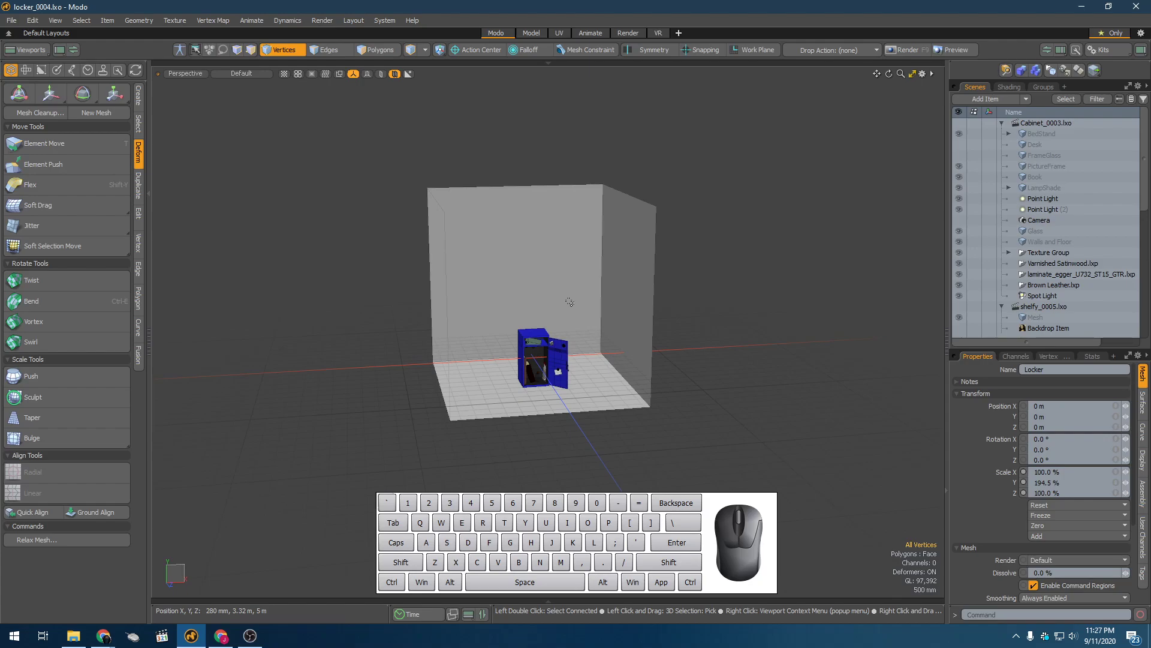
Switch to the Cabinet_0003.lxo scene and inspect the bedside table, selecting its open drawer
{"action": "left_click", "coordinate": [1039, 126]}
{"action": "scroll", "coordinate": [600, 342], "scroll_direction": "up", "scroll_amount": 5}
{"action": "left_click_drag", "start_coordinate": [600, 342], "coordinate": [554, 360], "text": "alt"}
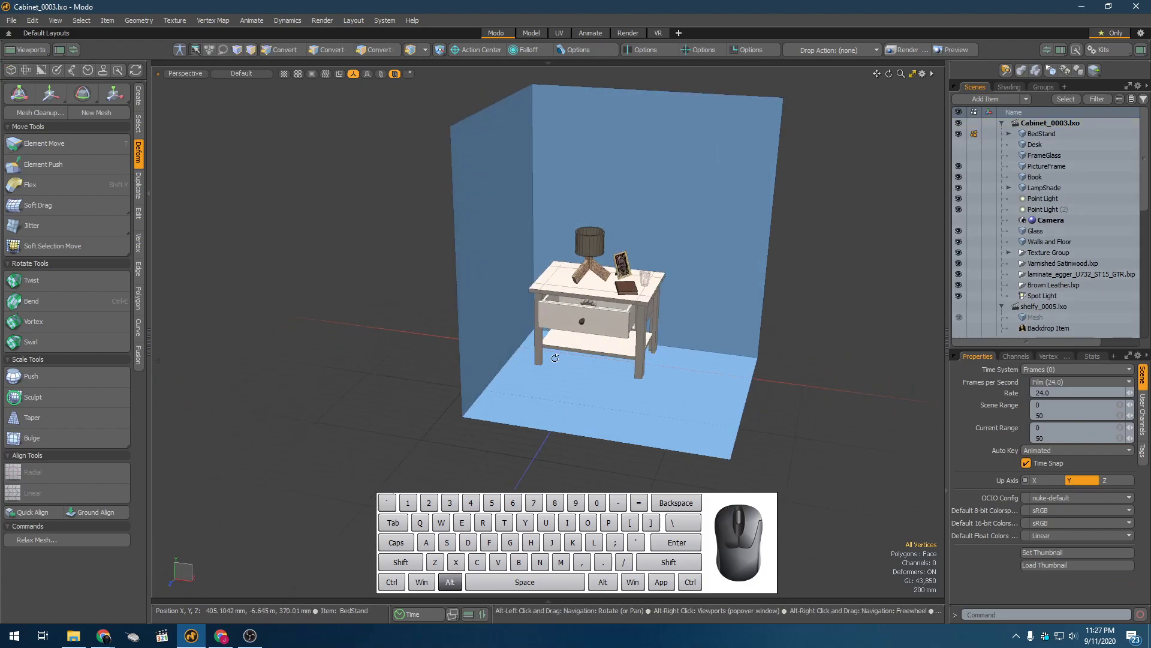
{"action": "left_click", "coordinate": [620, 315]}
{"action": "scroll", "coordinate": [677, 319], "scroll_direction": "up", "scroll_amount": 5}
{"action": "left_click_drag", "start_coordinate": [679, 322], "coordinate": [620, 391], "text": "alt"}
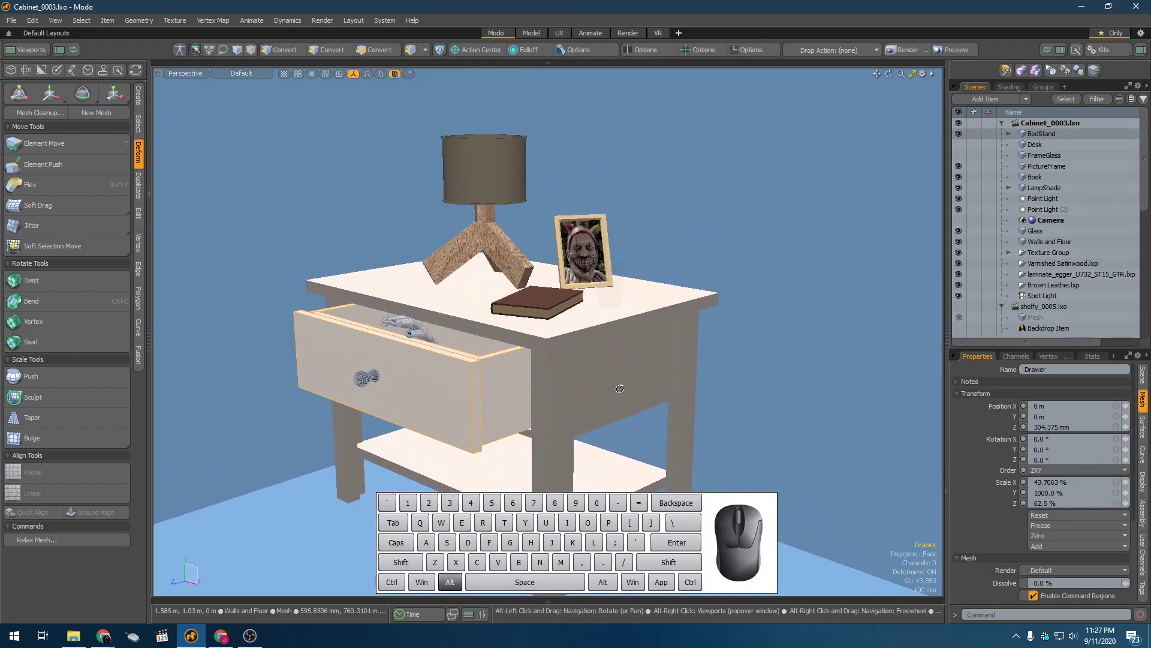
{"action": "scroll", "coordinate": [621, 382], "scroll_direction": "down", "scroll_amount": 5}
{"action": "scroll", "coordinate": [621, 373], "scroll_direction": "up", "scroll_amount": 3}
{"action": "scroll", "coordinate": [595, 316], "scroll_direction": "up", "scroll_amount": 5}
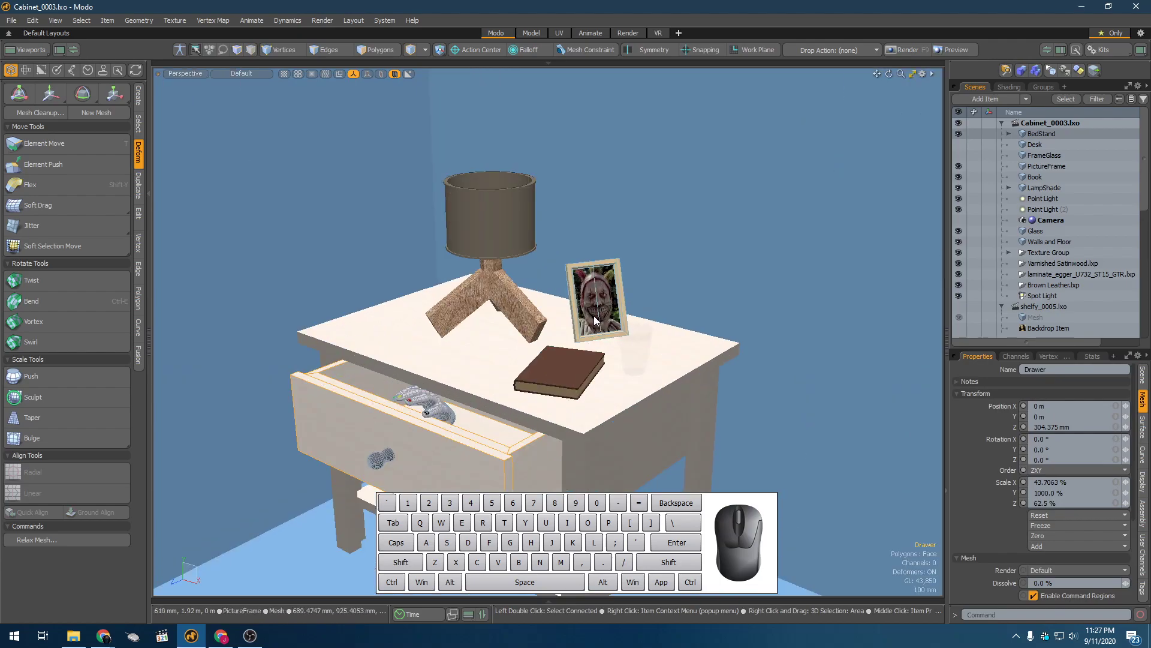
Select the drinking glass on the bedside table and examine it beside the picture frame and book
{"action": "left_click_drag", "start_coordinate": [595, 317], "coordinate": [678, 283], "text": "alt+shift"}
{"action": "left_click", "coordinate": [658, 287]}
{"action": "left_click", "coordinate": [687, 299]}
{"action": "left_click", "coordinate": [630, 364]}
{"action": "scroll", "coordinate": [708, 331], "scroll_direction": "up", "scroll_amount": 4}
{"action": "left_click", "coordinate": [705, 299]}
{"action": "left_click_drag", "start_coordinate": [678, 283], "coordinate": [637, 309], "text": "alt"}
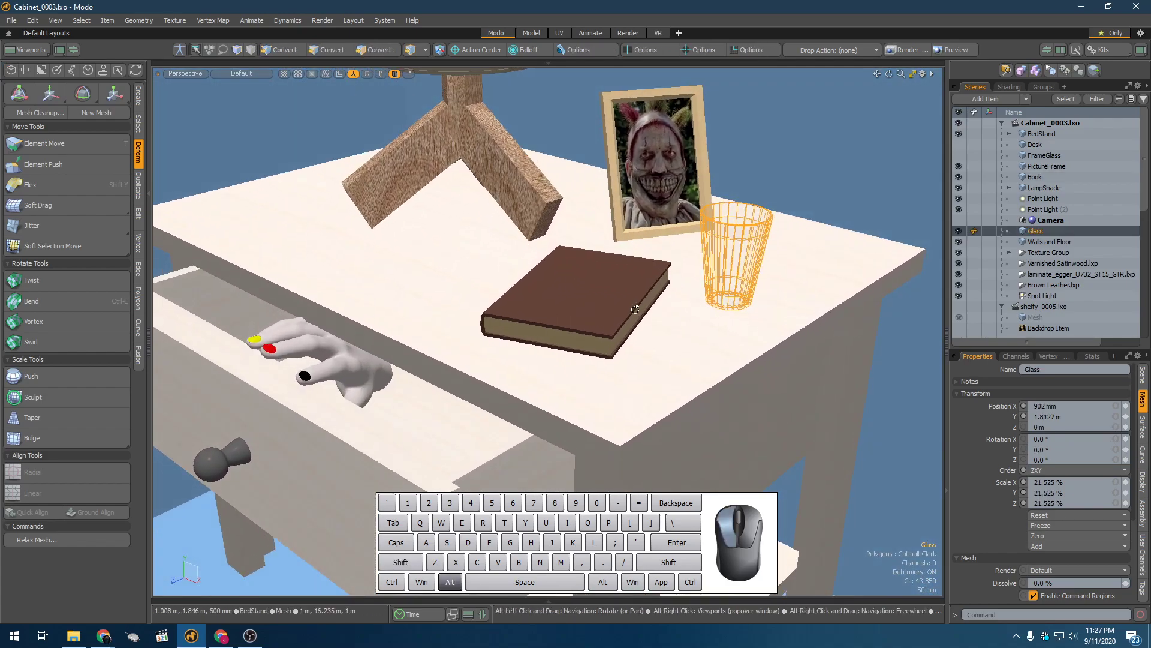
Inspect the book, the hand in the drawer and the lamp, and select the lampshade
{"action": "left_click", "coordinate": [638, 308]}
{"action": "mouse_move", "coordinate": [465, 350]}
{"action": "left_mouse_down", "text": "alt"}
{"action": "mouse_move", "coordinate": [411, 381]}
{"action": "mouse_move", "coordinate": [487, 349]}
{"action": "left_mouse_up", "text": "alt"}
{"action": "left_click", "coordinate": [409, 344]}
{"action": "left_click_drag", "start_coordinate": [405, 355], "coordinate": [452, 262], "text": "alt"}
{"action": "scroll", "coordinate": [451, 325], "scroll_direction": "down", "scroll_amount": 5}
{"action": "scroll", "coordinate": [459, 289], "scroll_direction": "up", "scroll_amount": 2}
{"action": "left_click", "coordinate": [454, 275]}
{"action": "scroll", "coordinate": [456, 278], "scroll_direction": "up", "scroll_amount": 3}
{"action": "scroll", "coordinate": [540, 320], "scroll_direction": "up", "scroll_amount": 4}
{"action": "left_click_drag", "start_coordinate": [539, 322], "coordinate": [504, 359], "text": "alt"}
{"action": "scroll", "coordinate": [504, 359], "scroll_direction": "down", "scroll_amount": 10}
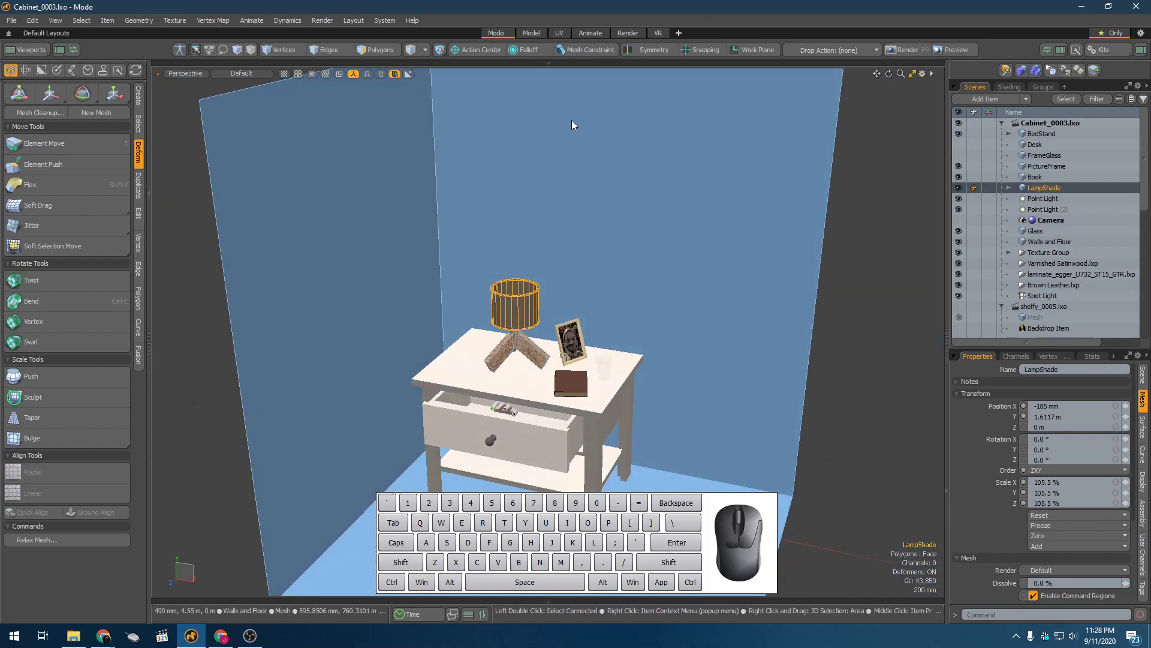
Run the preview render of the cabinet scene in the Render layout and return to the Modo layout
{"action": "left_click", "coordinate": [629, 33]}
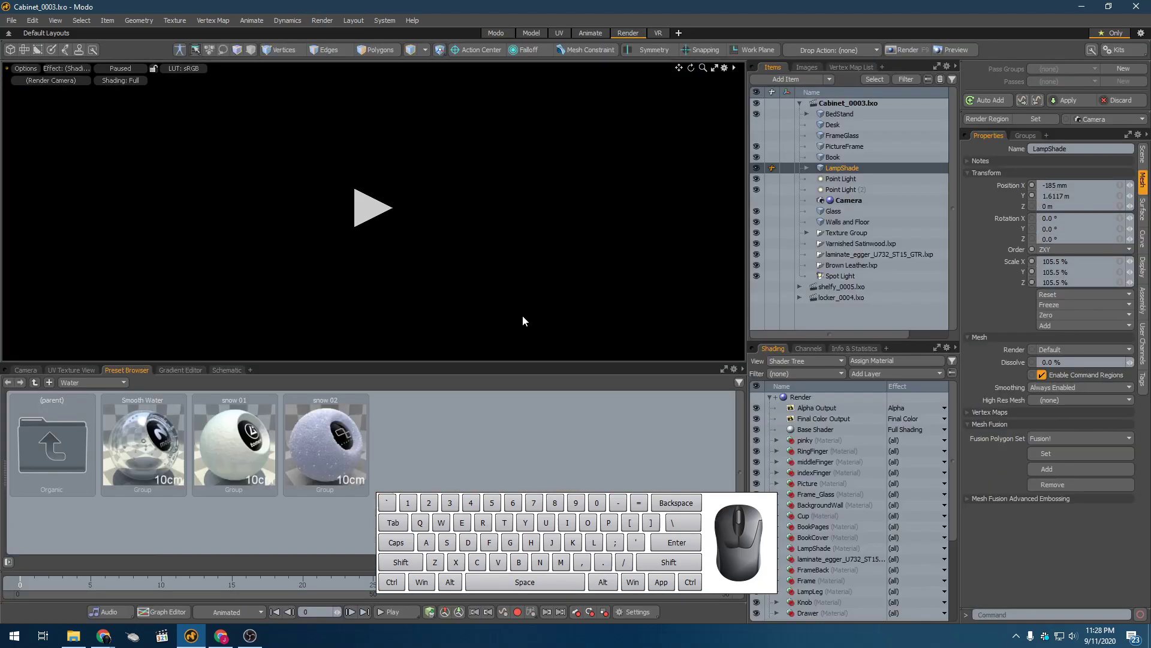
{"action": "left_click", "coordinate": [376, 215]}
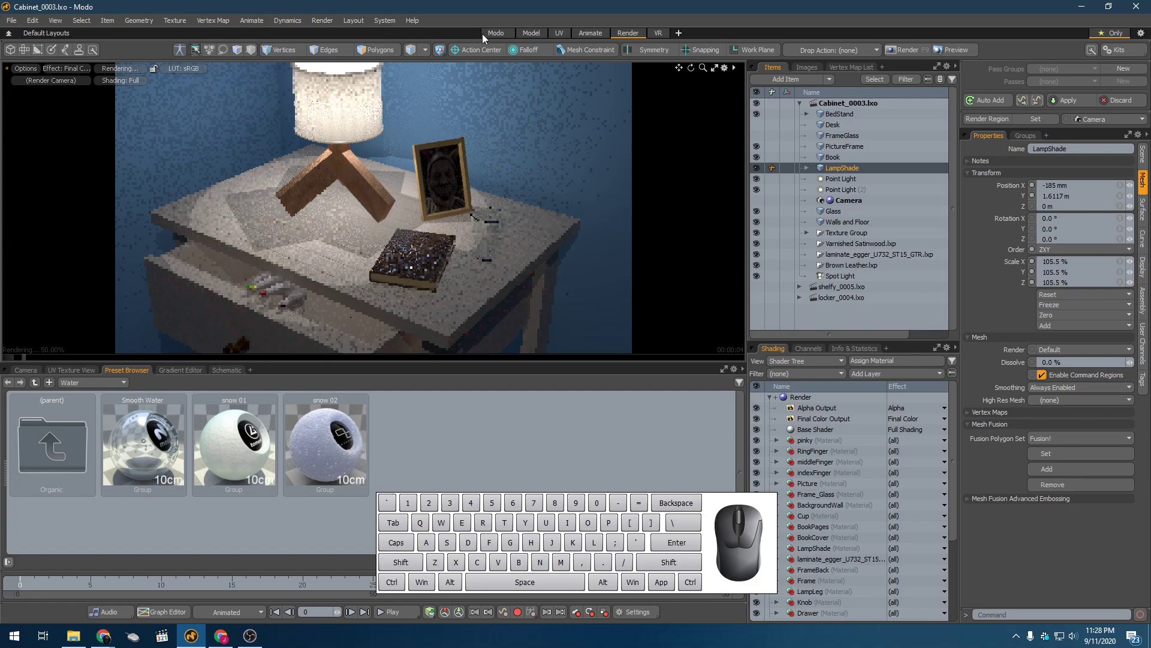
{"action": "left_click", "coordinate": [498, 35]}
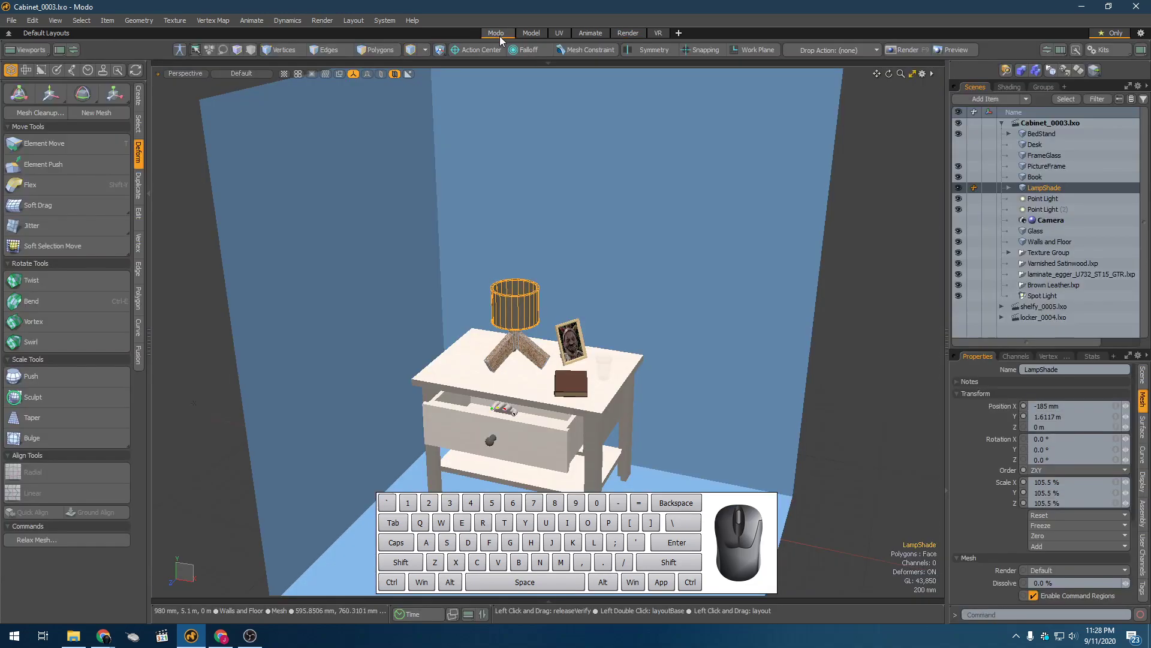
Open a separate render preview of the cabinet scene, enlarge its window and move it over the viewport
{"action": "key", "text": "F8"}
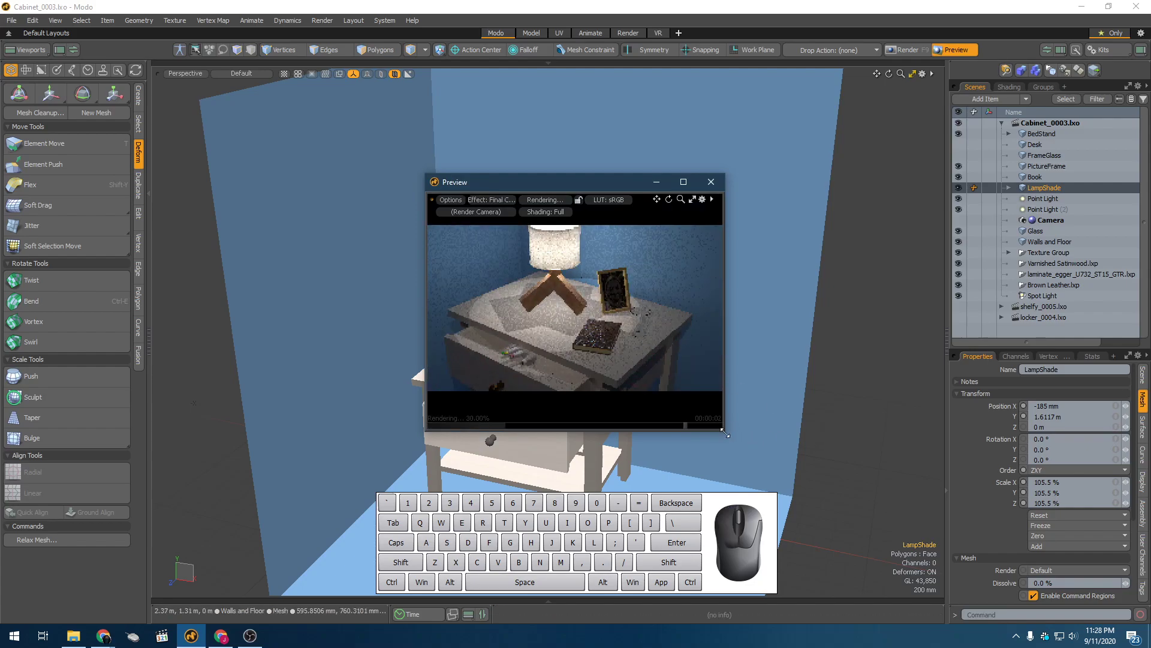
{"action": "left_click_drag", "start_coordinate": [725, 431], "coordinate": [1033, 603]}
{"action": "left_click_drag", "start_coordinate": [717, 352], "coordinate": [630, 360], "text": "alt"}
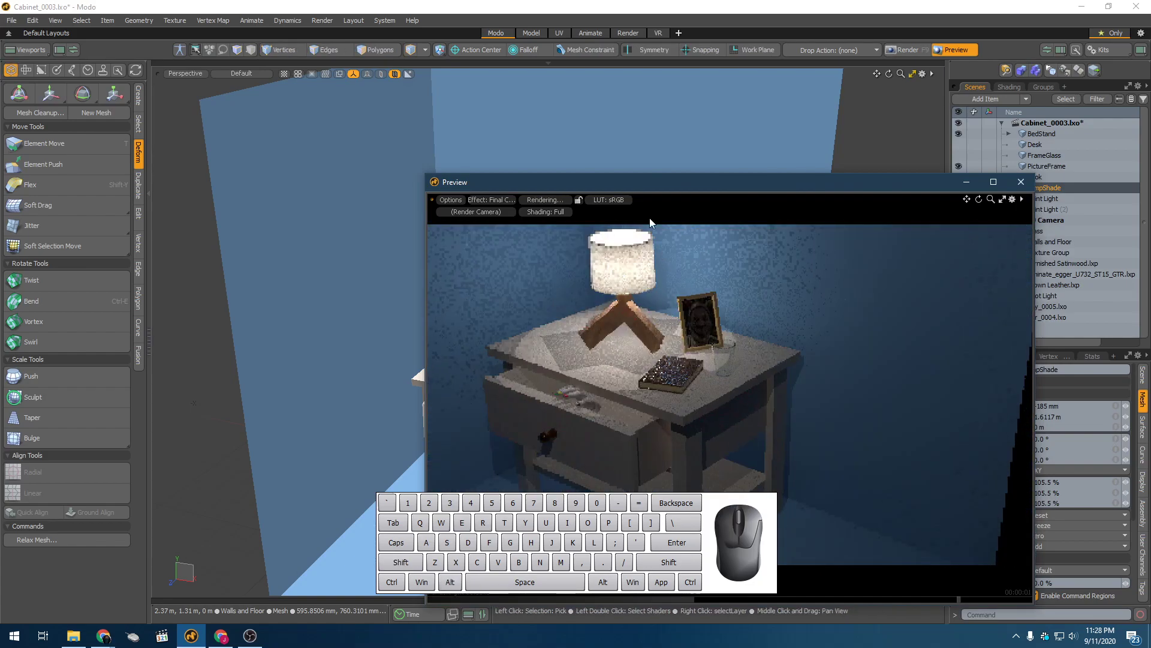
{"action": "left_click_drag", "start_coordinate": [636, 185], "coordinate": [324, 99]}
Inspect the rendered glass, book and drawer front from several angles and close the render preview
{"action": "left_click_drag", "start_coordinate": [440, 266], "coordinate": [433, 303], "text": "alt"}
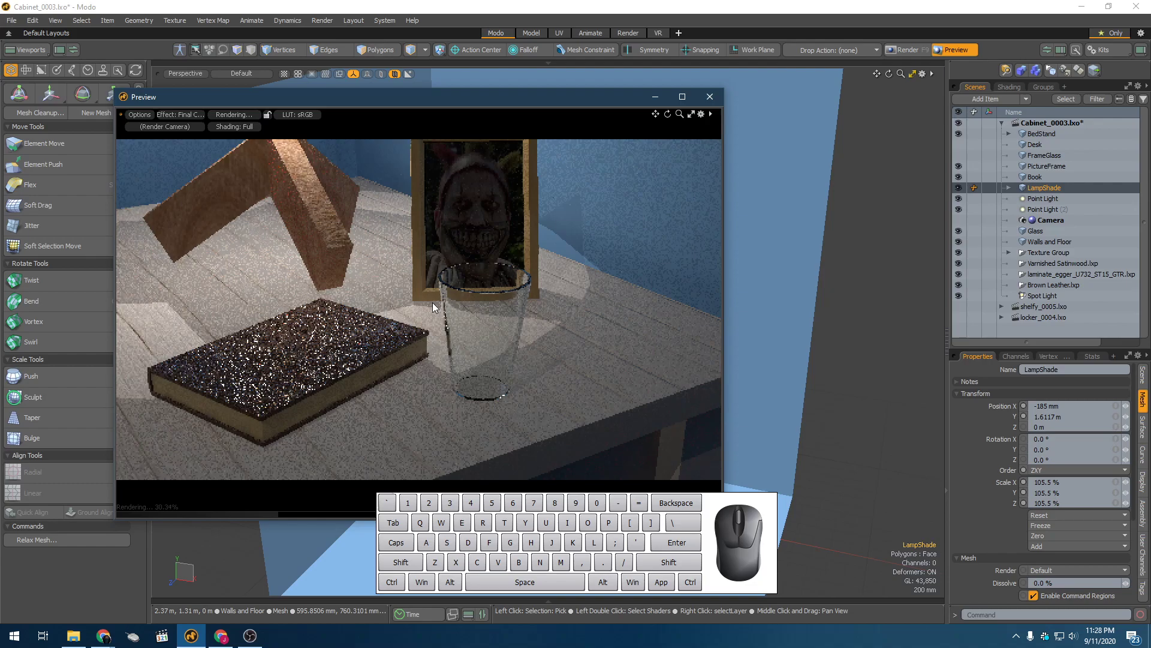
{"action": "scroll", "coordinate": [433, 302], "scroll_direction": "down", "scroll_amount": 1}
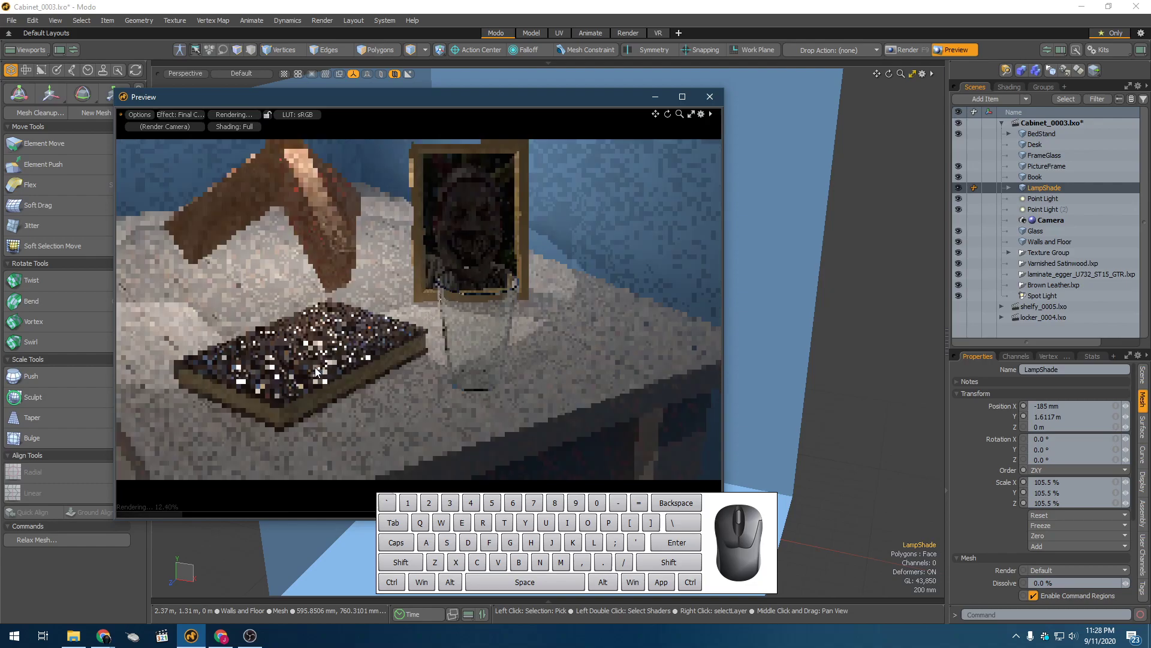
{"action": "left_click_drag", "start_coordinate": [318, 371], "coordinate": [429, 359], "text": "alt"}
{"action": "scroll", "coordinate": [354, 273], "scroll_direction": "down", "scroll_amount": 1}
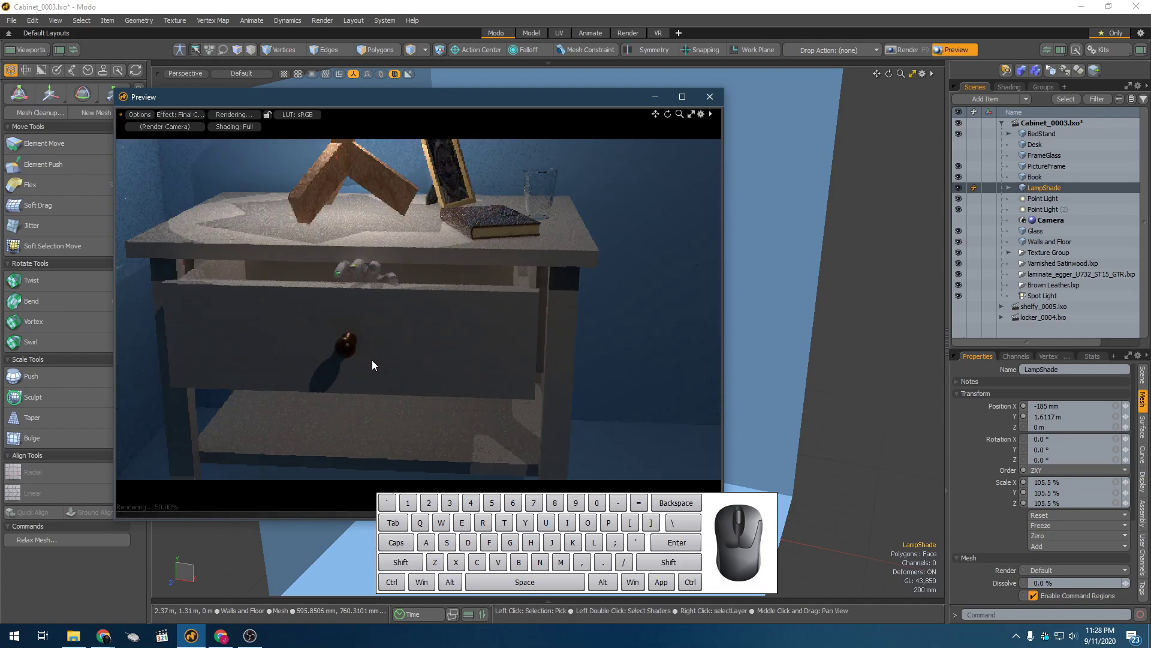
{"action": "left_click_drag", "start_coordinate": [586, 362], "coordinate": [593, 365], "text": "alt"}
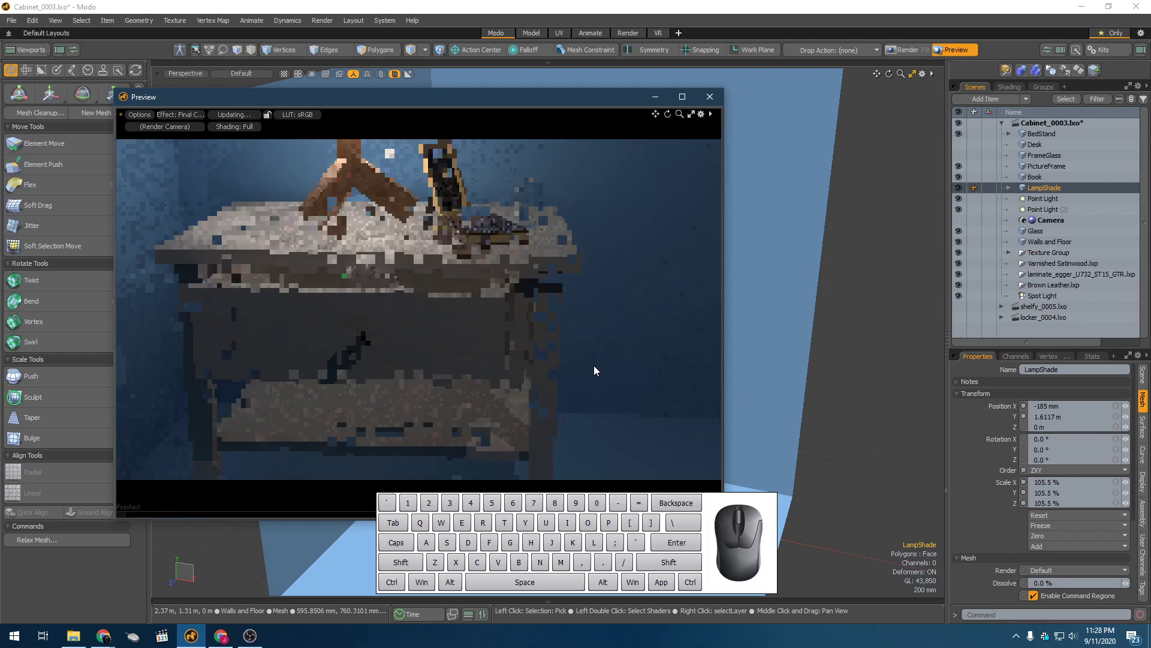
{"action": "left_click", "coordinate": [710, 97]}
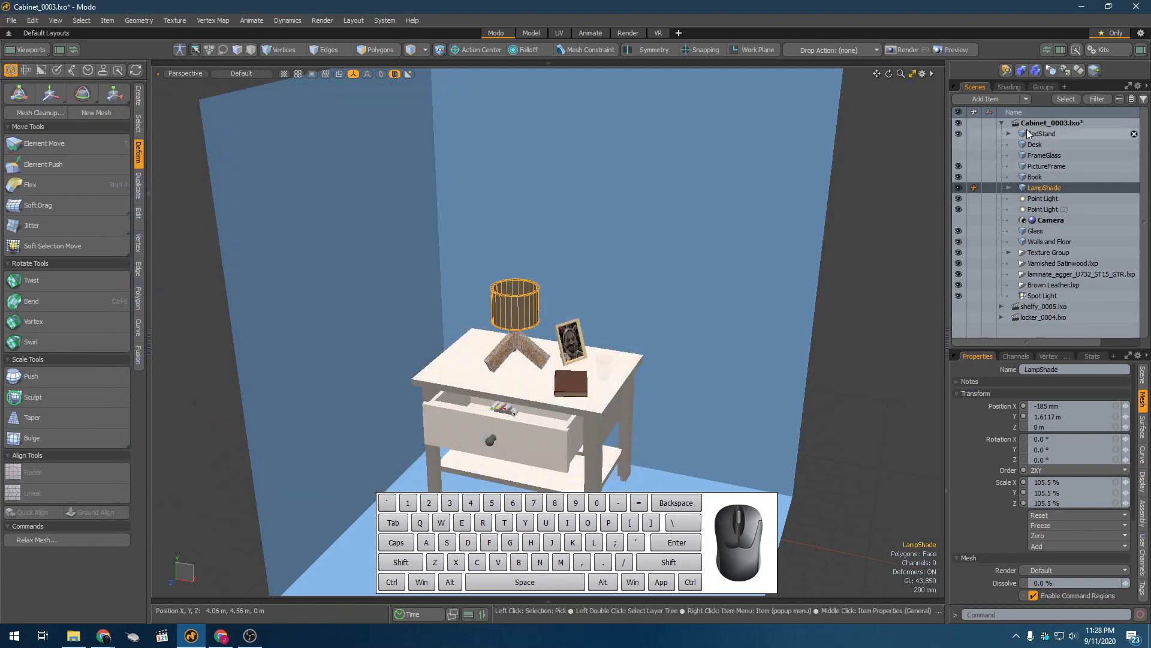
Collapse the cabinet scene, switch to the shelfy_0005.lxo scene and select the lampshade on top of the shelf
{"action": "left_click", "coordinate": [1001, 123]}
{"action": "left_click", "coordinate": [1043, 133]}
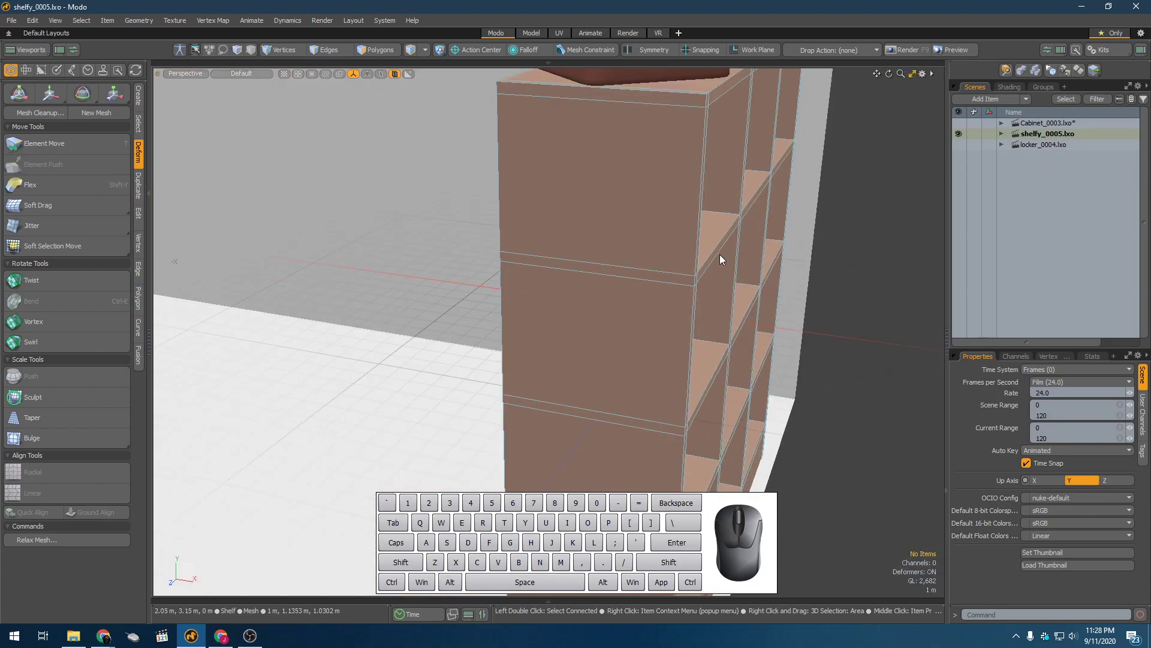
{"action": "left_click_drag", "start_coordinate": [835, 293], "coordinate": [641, 265], "text": "alt"}
{"action": "scroll", "coordinate": [640, 265], "scroll_direction": "down", "scroll_amount": 5}
{"action": "left_click", "coordinate": [573, 178]}
{"action": "scroll", "coordinate": [574, 178], "scroll_direction": "up", "scroll_amount": 4}
{"action": "left_click_drag", "start_coordinate": [574, 178], "coordinate": [505, 189], "text": "alt"}
{"action": "scroll", "coordinate": [543, 157], "scroll_direction": "down", "scroll_amount": 4}
{"action": "left_click", "coordinate": [531, 130]}
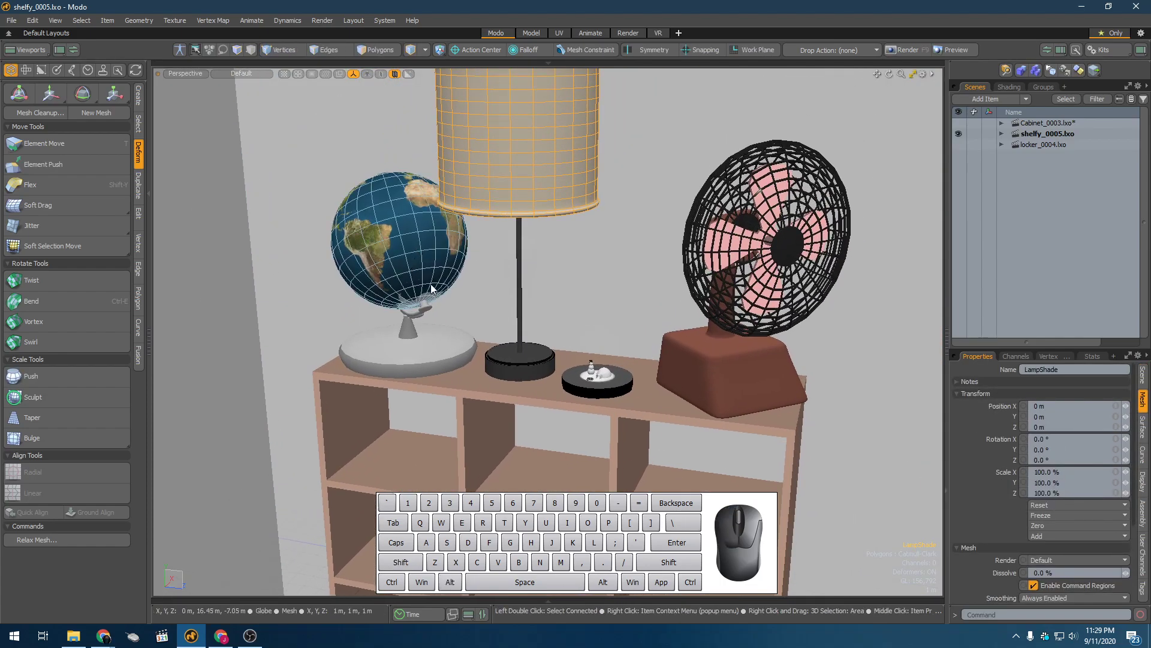
Select the snow globe on the shelf and examine it up close
{"action": "scroll", "coordinate": [585, 374], "scroll_direction": "up", "scroll_amount": 6}
{"action": "left_click", "coordinate": [696, 415]}
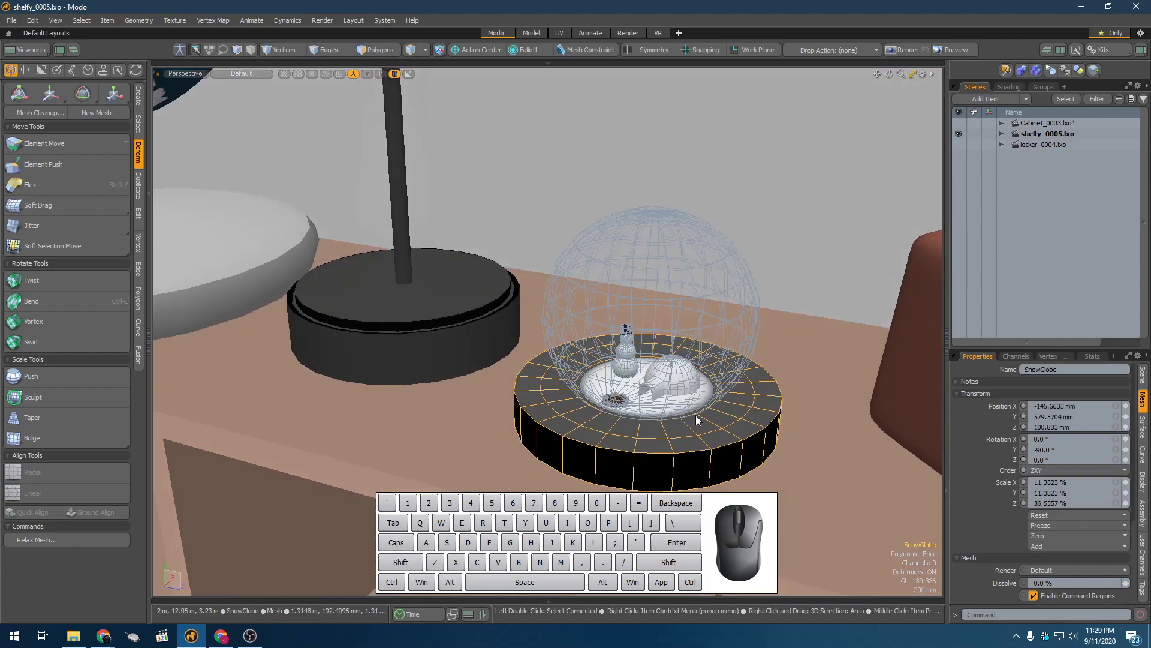
{"action": "scroll", "coordinate": [783, 429], "scroll_direction": "down", "scroll_amount": 6}
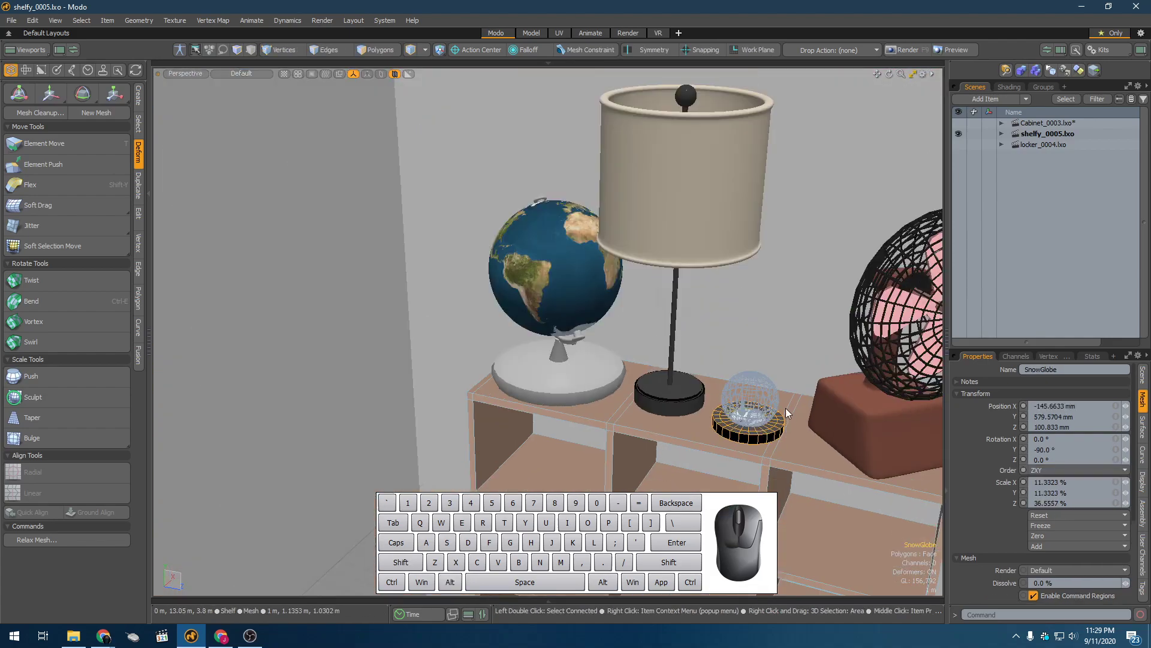
Open the render preview of the shelf scene and frame the globe, lamp, snow globe and fan
{"action": "key", "text": "F8"}
{"action": "left_click_drag", "start_coordinate": [466, 96], "coordinate": [366, 40]}
{"action": "left_click", "coordinate": [307, 248]}
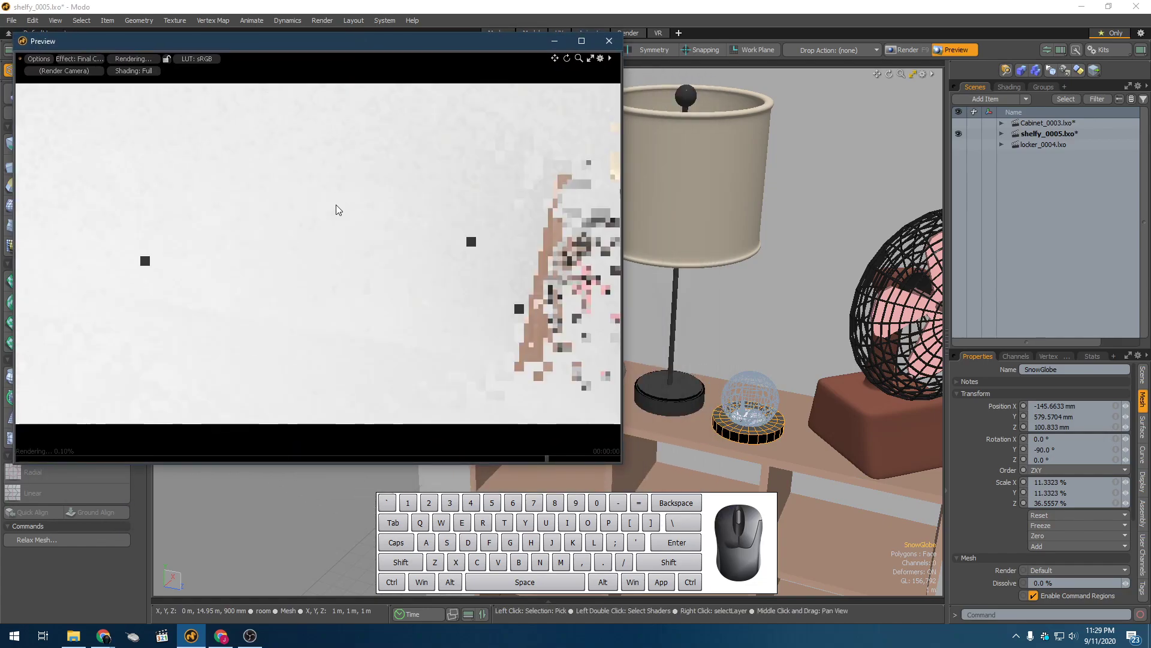
{"action": "left_click_drag", "start_coordinate": [346, 214], "coordinate": [418, 204], "text": "alt"}
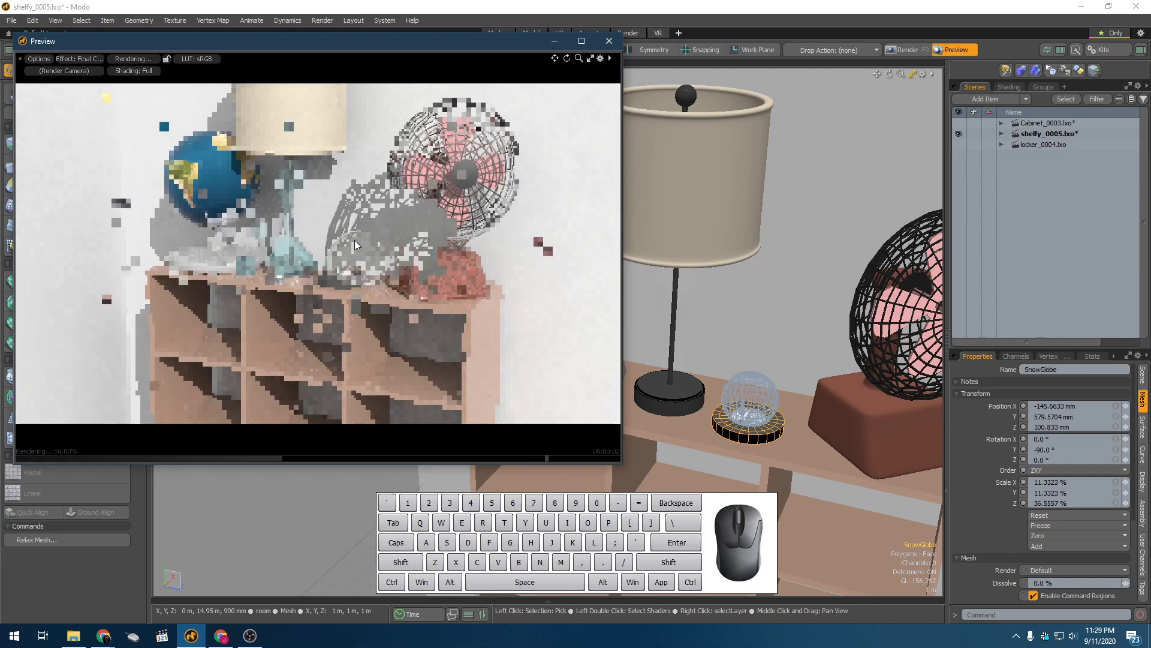
{"action": "left_click_drag", "start_coordinate": [381, 263], "coordinate": [365, 287], "text": "alt"}
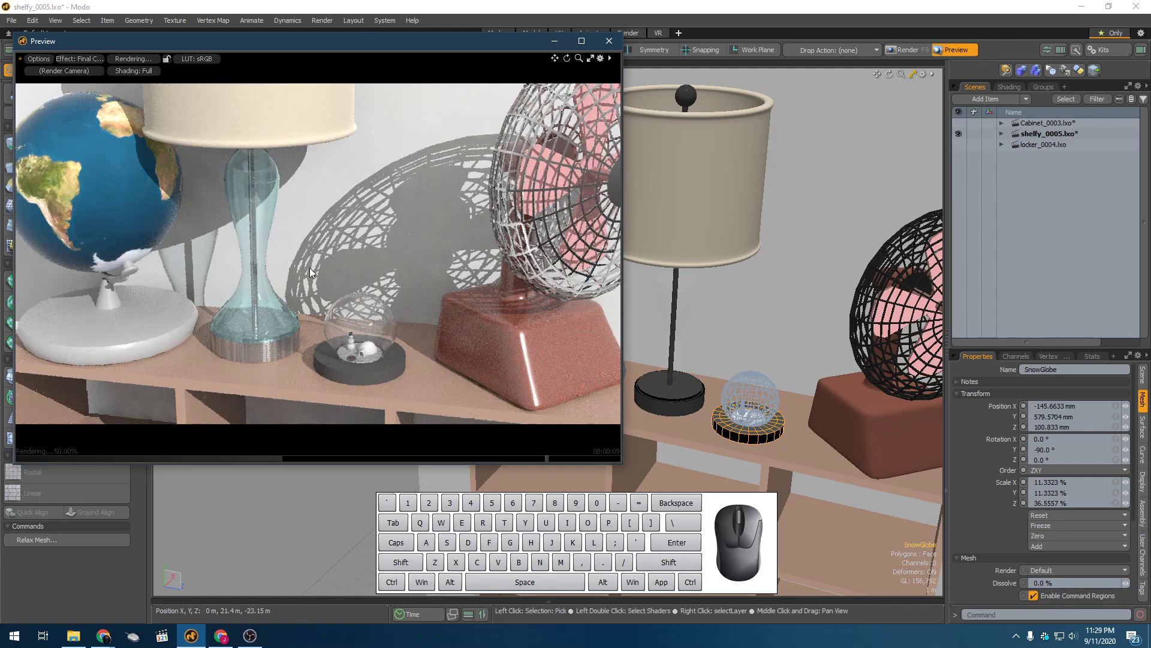
Examine the rendered globe and lamp on the shelf from different angles
{"action": "left_click_drag", "start_coordinate": [304, 280], "coordinate": [175, 204], "text": "alt"}
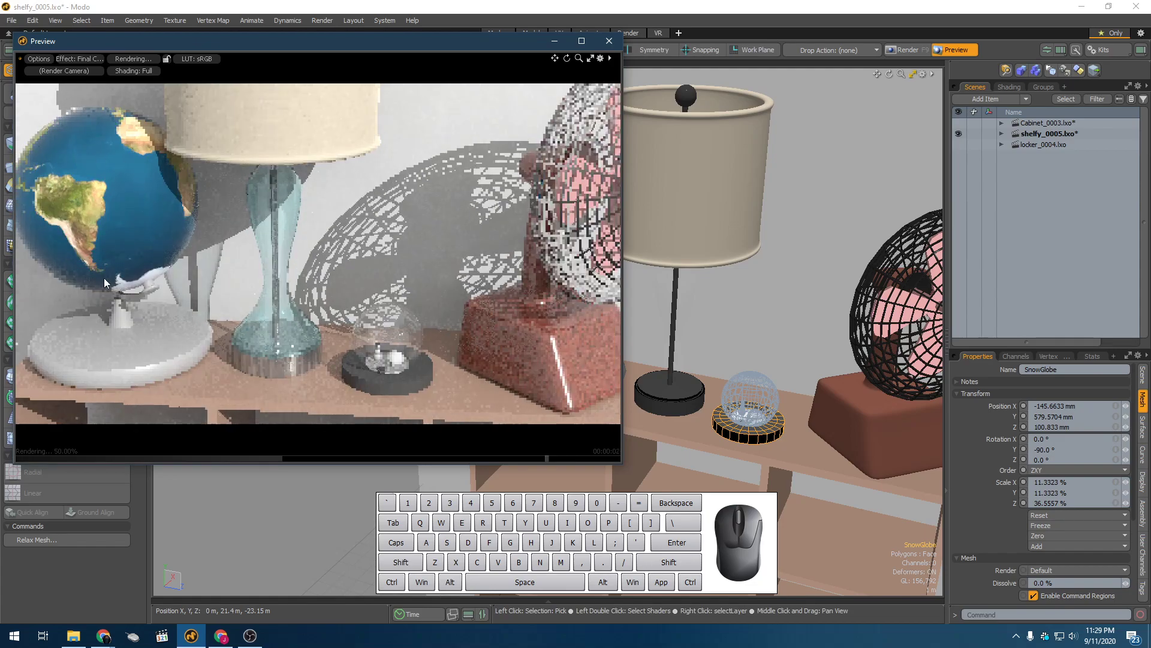
{"action": "left_click_drag", "start_coordinate": [109, 281], "coordinate": [174, 282], "text": "alt"}
{"action": "left_click_drag", "start_coordinate": [102, 300], "coordinate": [257, 293], "text": "alt+shift"}
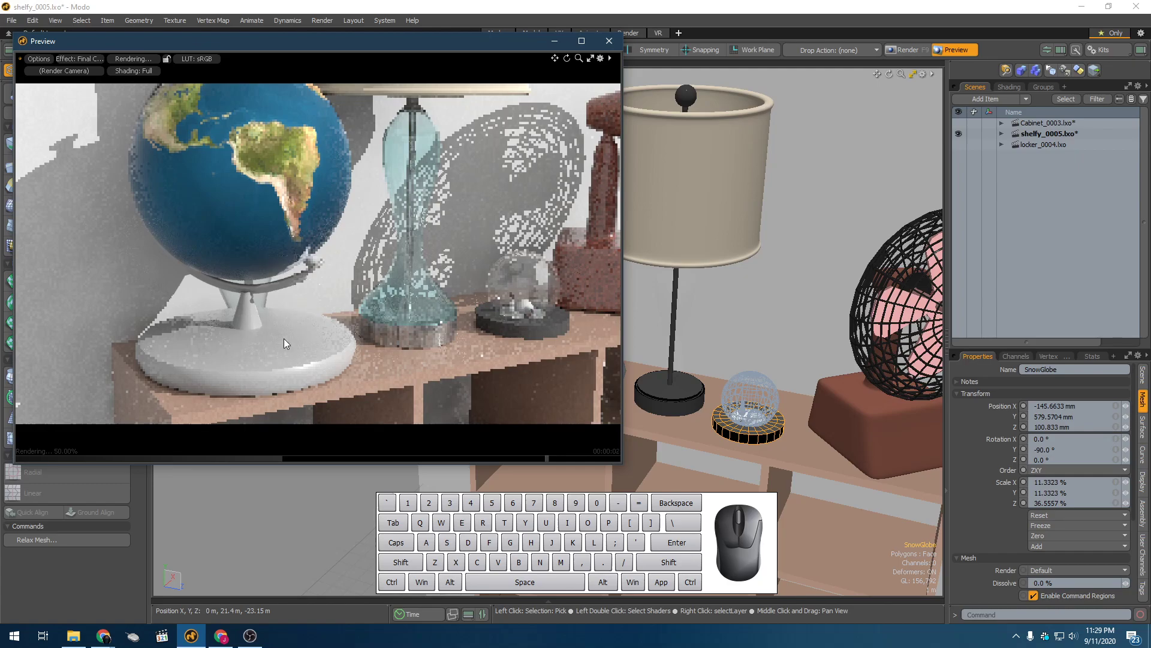
{"action": "right_click", "coordinate": [322, 233]}
{"action": "left_click_drag", "start_coordinate": [366, 181], "coordinate": [282, 240], "text": "alt+shift"}
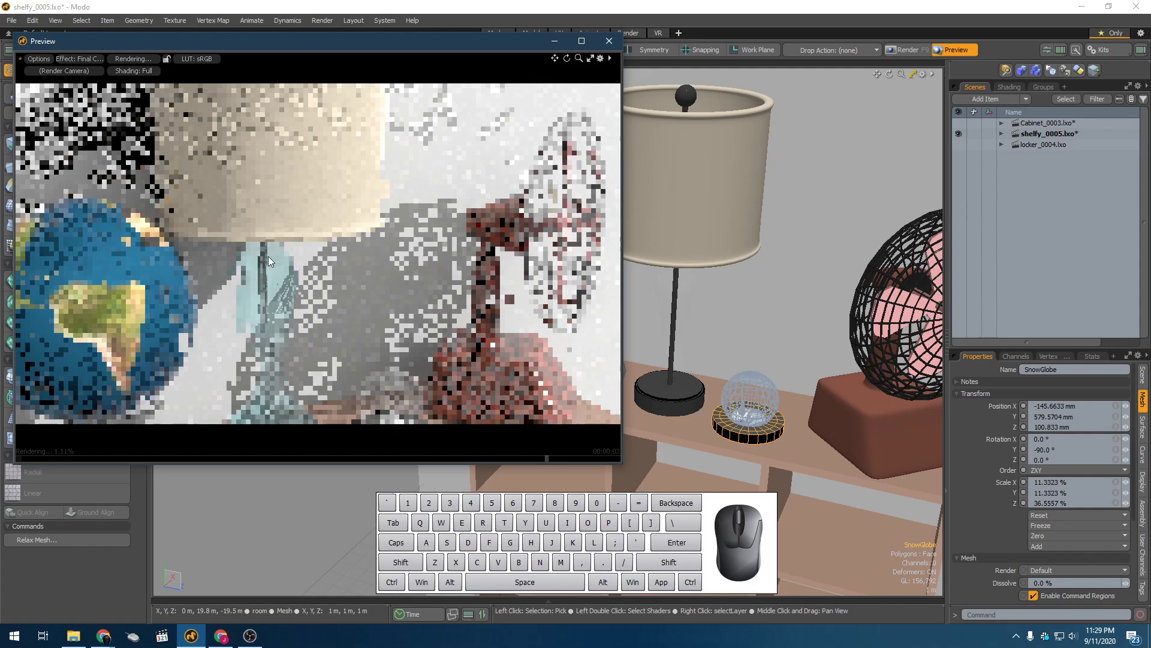
Inspect the rendered snow globe and fan up close and close the render preview
{"action": "scroll", "coordinate": [393, 376], "scroll_direction": "up", "scroll_amount": 3}
{"action": "left_click_drag", "start_coordinate": [395, 373], "coordinate": [390, 258], "text": "alt+shift"}
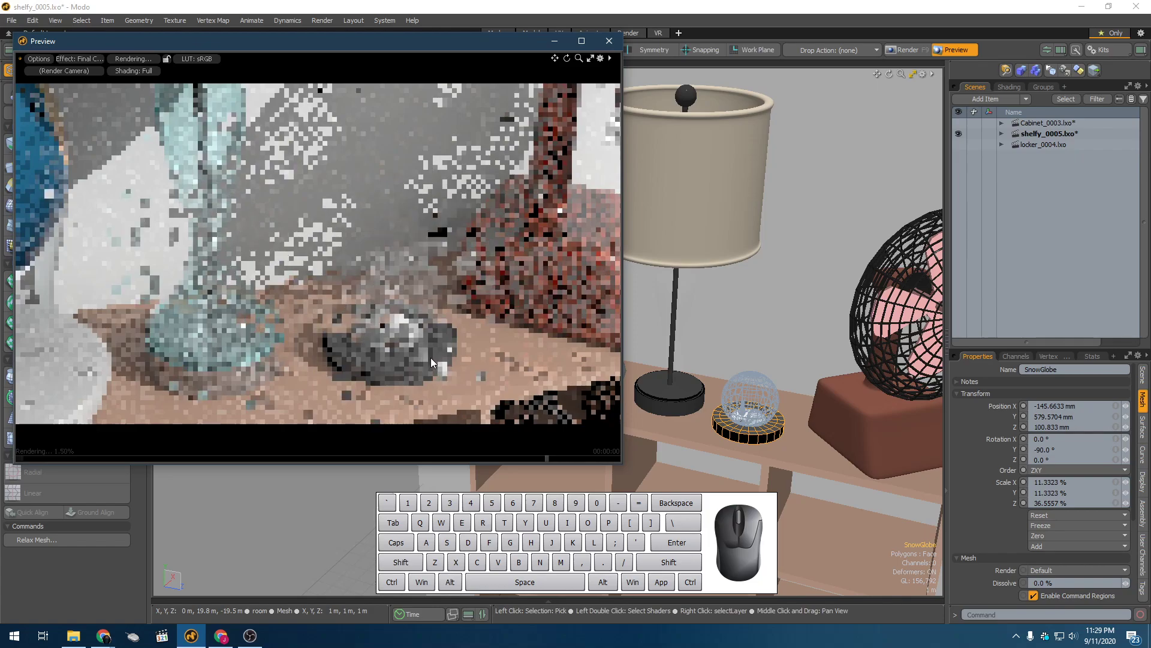
{"action": "left_click_drag", "start_coordinate": [483, 335], "coordinate": [327, 263], "text": "alt+shift"}
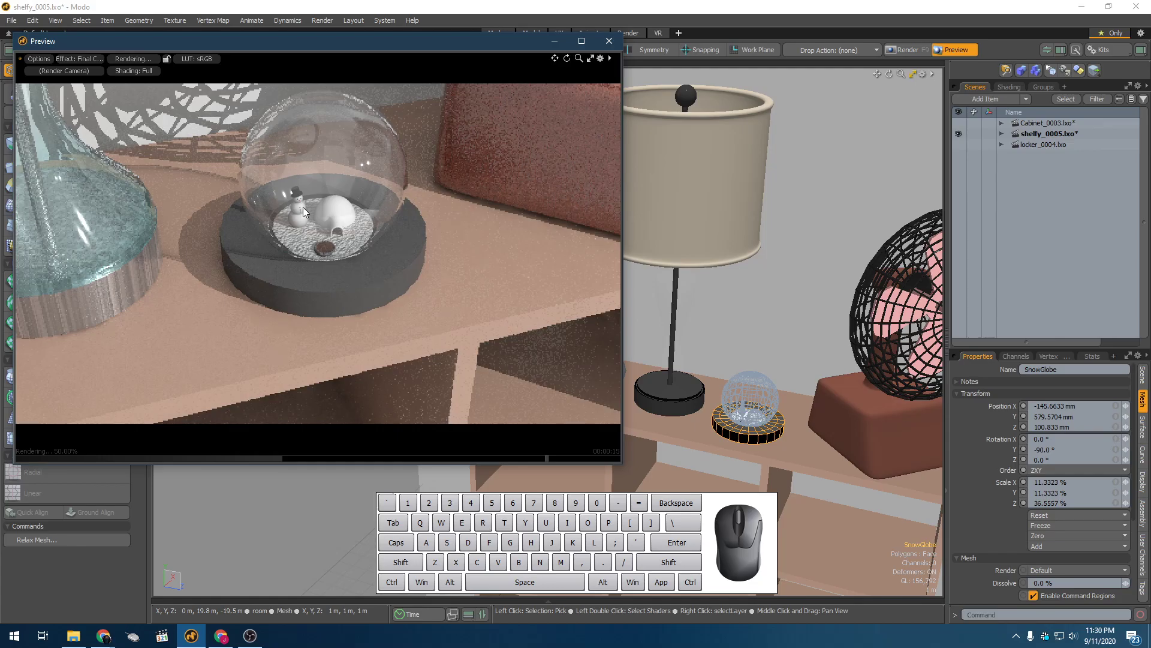
{"action": "left_click_drag", "start_coordinate": [326, 171], "coordinate": [99, 168], "text": "alt"}
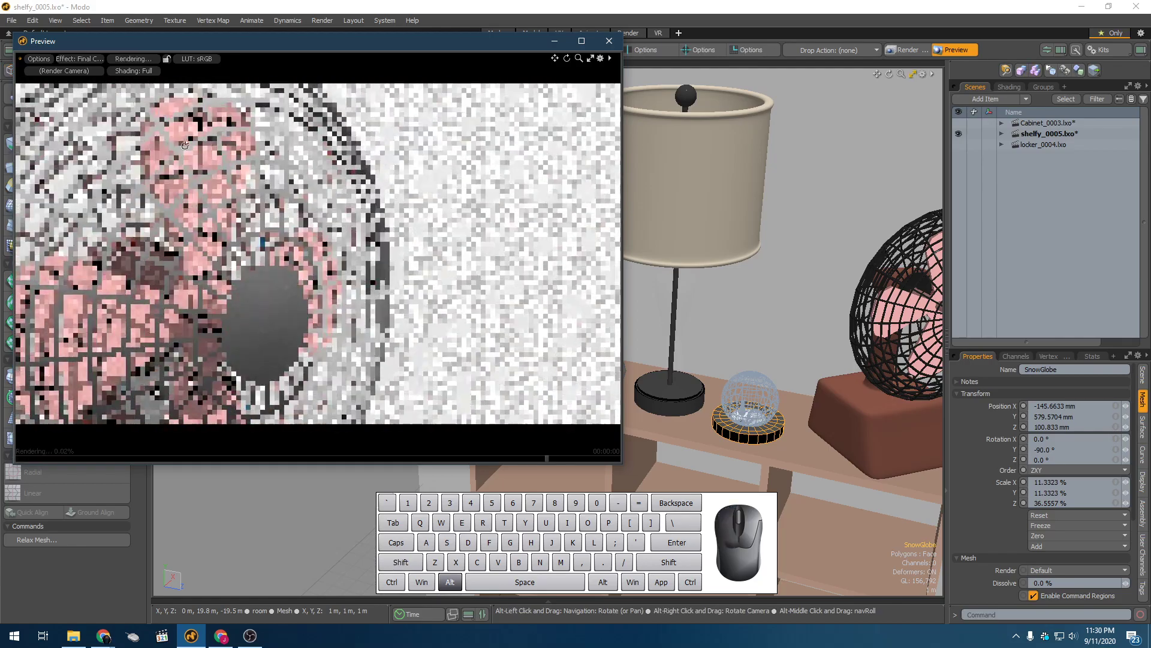
{"action": "left_click", "coordinate": [610, 42]}
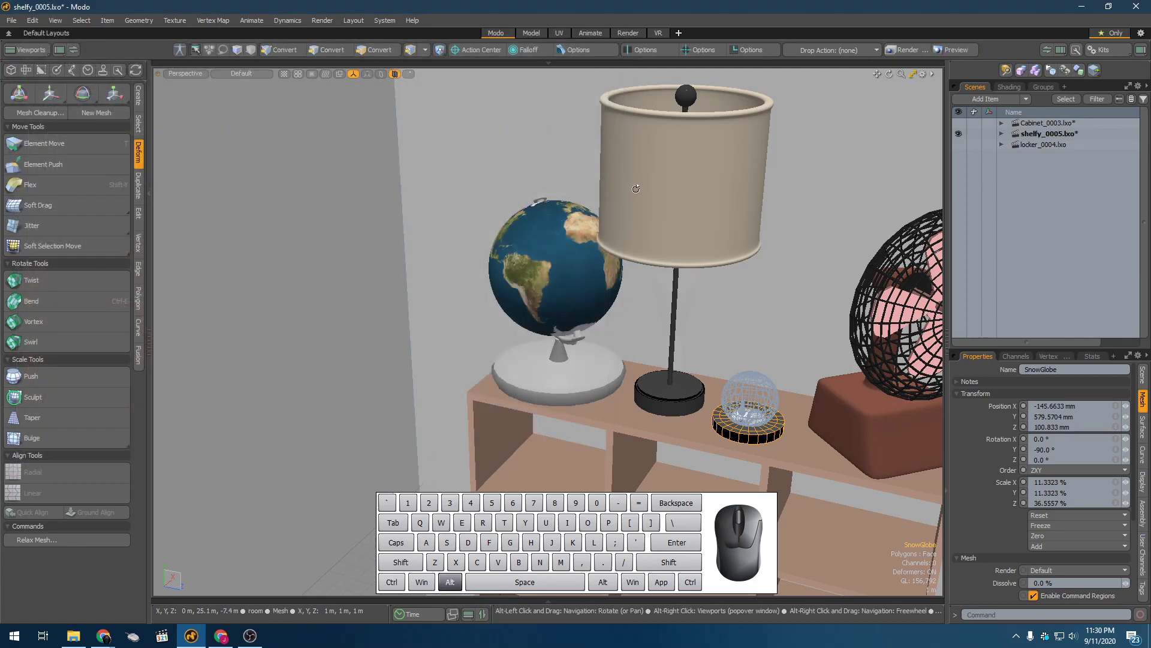
Switch to the locker_0004.lxo scene and view the open locker from the front
{"action": "left_click_drag", "start_coordinate": [629, 181], "coordinate": [572, 192], "text": "alt"}
{"action": "left_click", "coordinate": [1047, 144]}
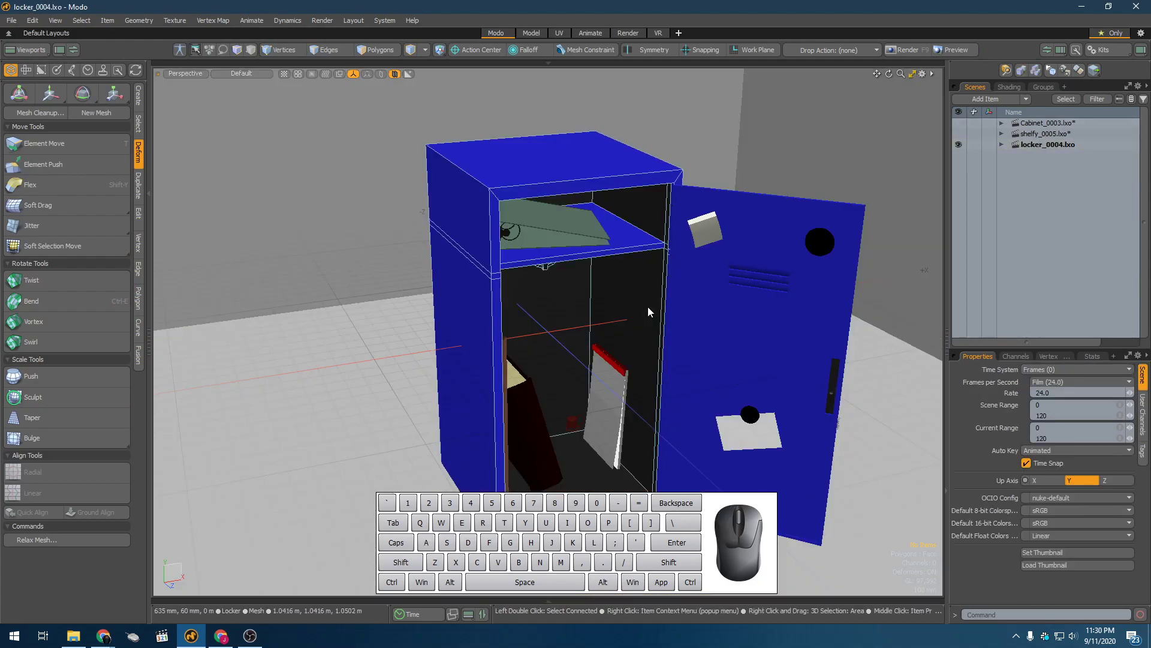
{"action": "mouse_move", "coordinate": [647, 307]}
{"action": "left_mouse_down", "text": "alt"}
{"action": "mouse_move", "coordinate": [674, 283]}
{"action": "mouse_move", "coordinate": [606, 247]}
{"action": "mouse_move", "coordinate": [632, 287]}
{"action": "mouse_move", "coordinate": [599, 303]}
{"action": "mouse_move", "coordinate": [636, 312]}
{"action": "mouse_move", "coordinate": [655, 303]}
{"action": "mouse_move", "coordinate": [650, 292]}
{"action": "left_mouse_up", "text": "alt"}
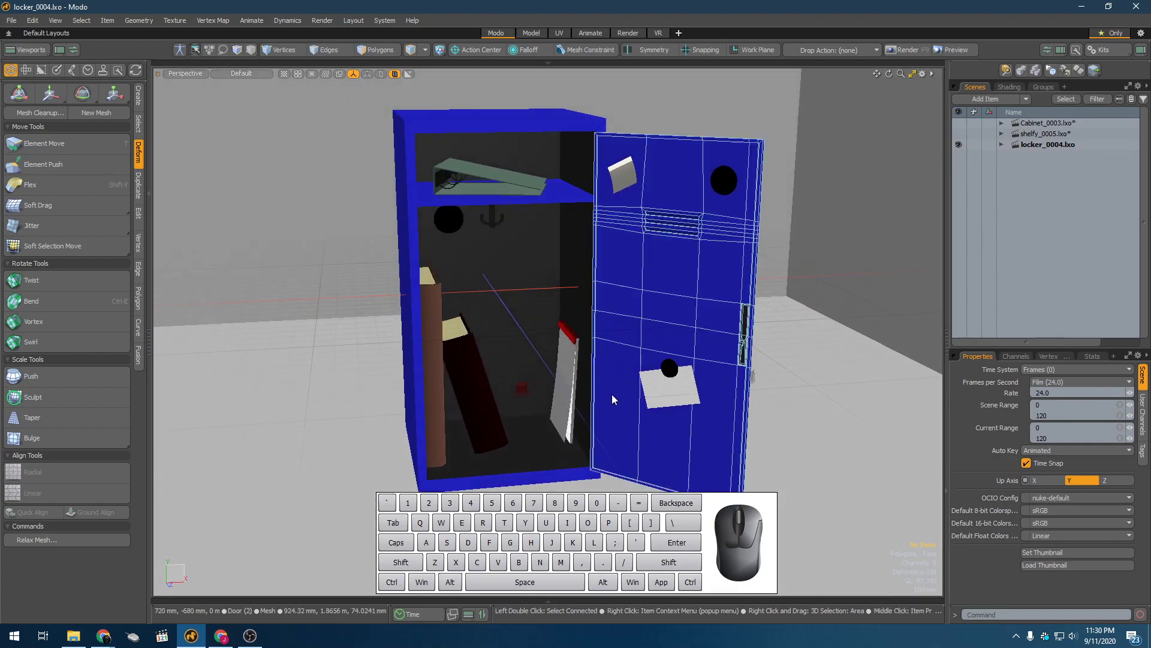
Examine the locker's interior, its books and the items on the open door up close from different angles
{"action": "left_click", "coordinate": [530, 411]}
{"action": "scroll", "coordinate": [539, 409], "scroll_direction": "up", "scroll_amount": 3}
{"action": "left_click", "coordinate": [563, 373]}
{"action": "left_click_drag", "start_coordinate": [563, 373], "coordinate": [676, 308], "text": "alt"}
{"action": "left_click", "coordinate": [757, 318]}
{"action": "left_click_drag", "start_coordinate": [757, 318], "coordinate": [737, 333], "text": "alt"}
{"action": "left_click", "coordinate": [756, 330]}
{"action": "left_click_drag", "start_coordinate": [736, 333], "coordinate": [756, 395], "text": "alt+shift"}
{"action": "left_click", "coordinate": [708, 146]}
{"action": "left_click_drag", "start_coordinate": [848, 368], "coordinate": [853, 306], "text": "alt+shift"}
{"action": "left_click", "coordinate": [777, 410]}
{"action": "left_click_drag", "start_coordinate": [778, 413], "coordinate": [624, 218], "text": "alt"}
Frame the binder shelf and the compartment below it, and select the locker body
{"action": "left_click", "coordinate": [582, 160]}
{"action": "left_click_drag", "start_coordinate": [581, 160], "coordinate": [617, 146], "text": "alt"}
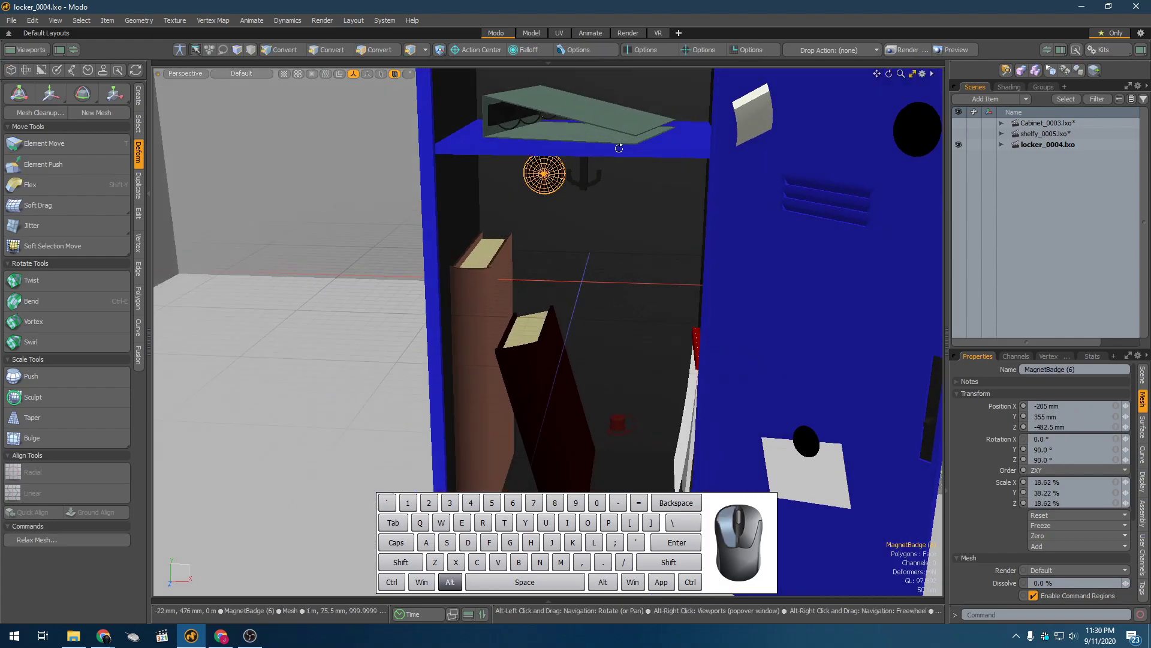
{"action": "left_click", "coordinate": [495, 108]}
{"action": "left_click", "coordinate": [507, 114]}
{"action": "left_click", "coordinate": [527, 155]}
{"action": "key", "text": "F9"}
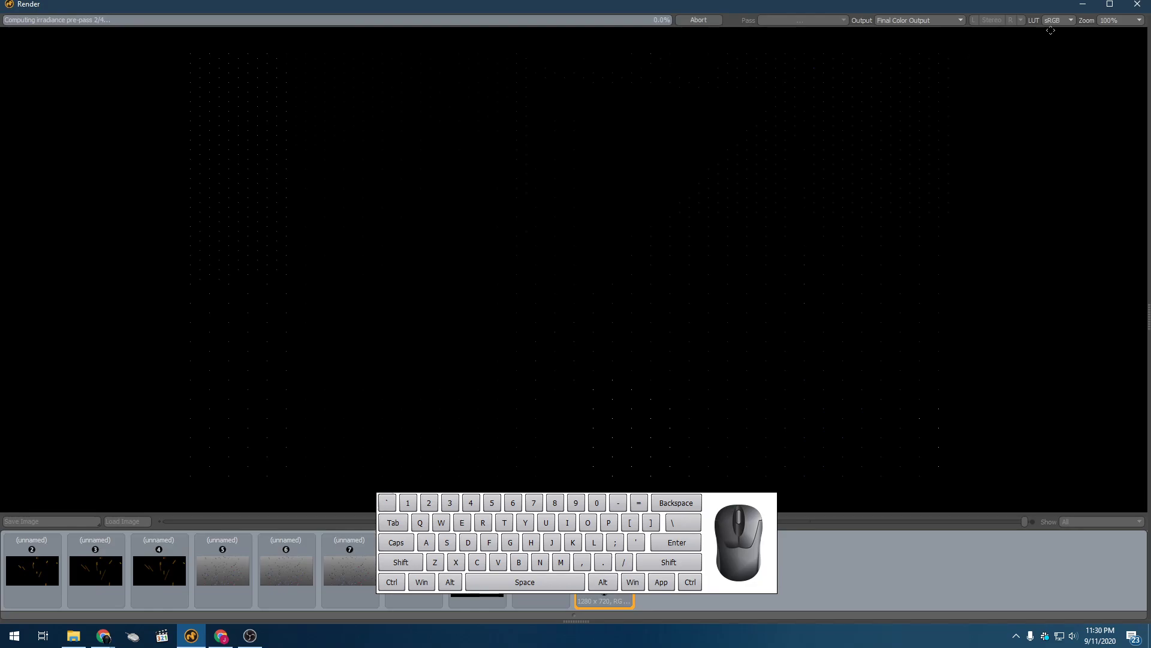
{"action": "left_click", "coordinate": [1142, 5]}
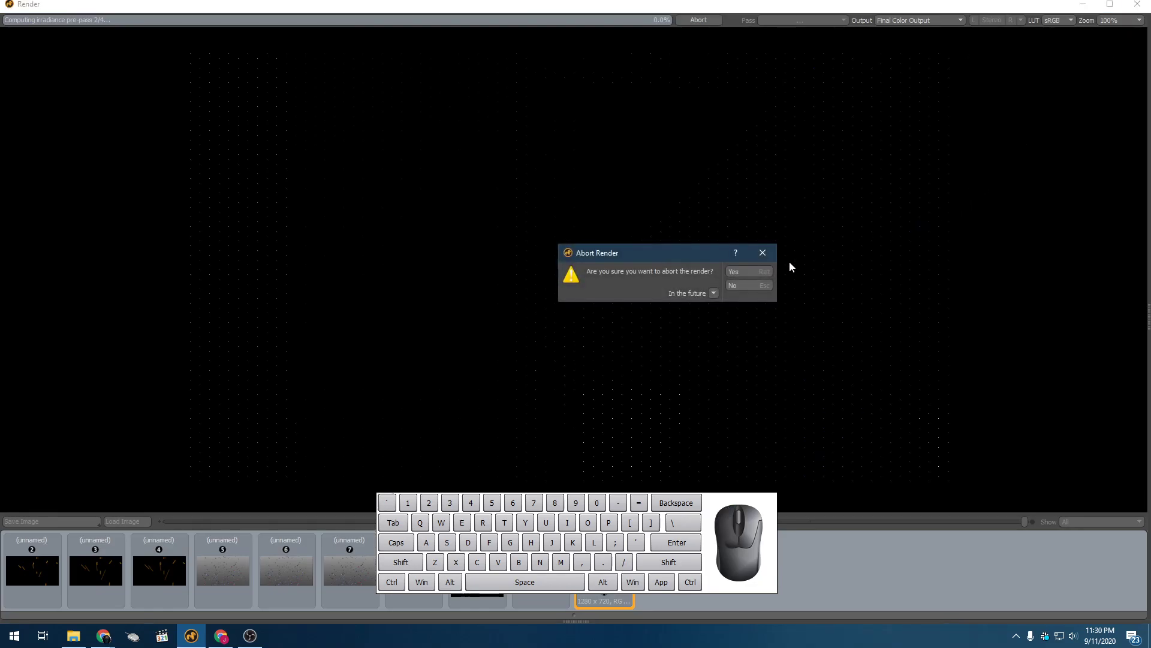
{"action": "left_click", "coordinate": [737, 274]}
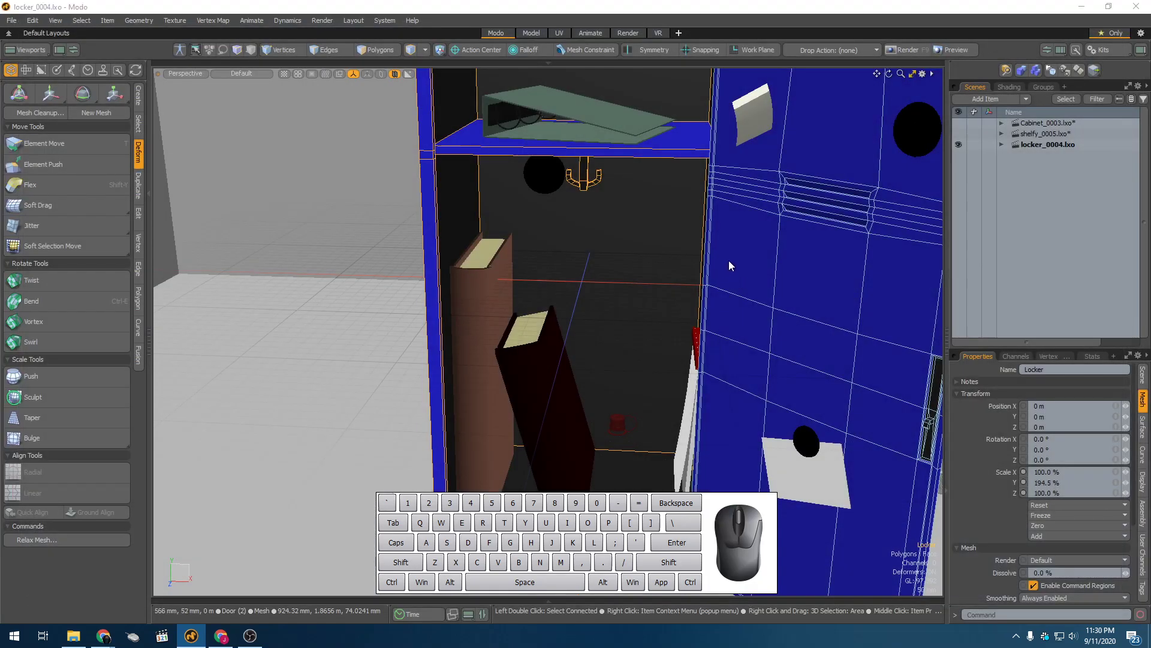
Open the render preview of the locker scene and inspect the books, water bottle and binder up close
{"action": "key", "text": "F10"}
{"action": "left_click", "coordinate": [316, 253]}
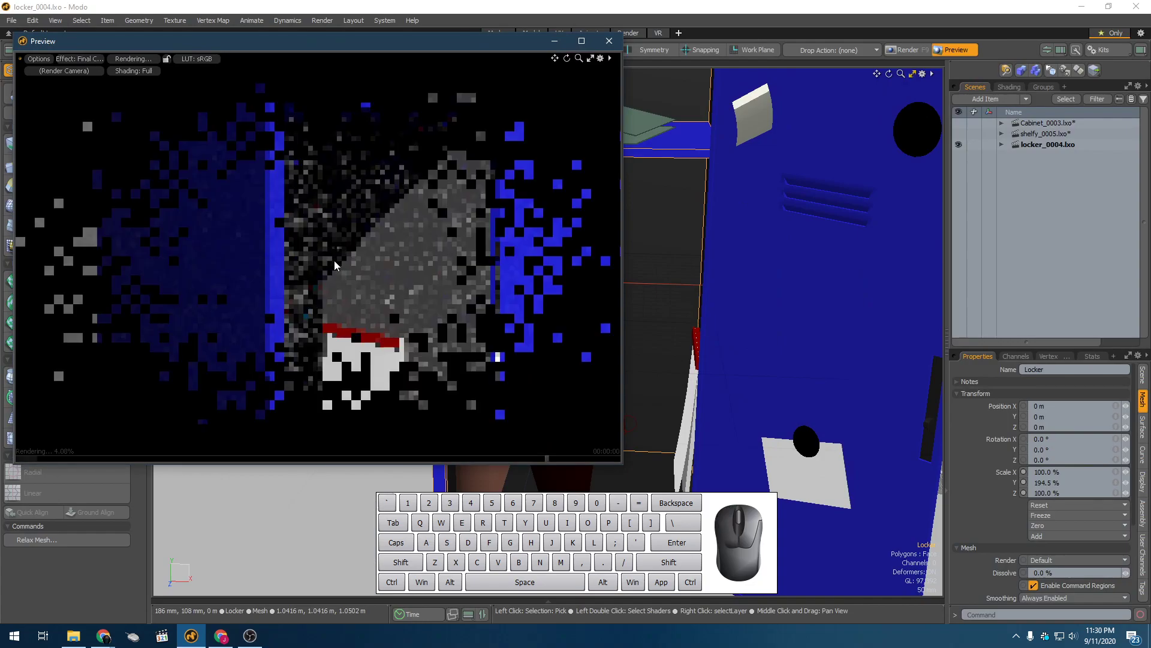
{"action": "left_click_drag", "start_coordinate": [444, 288], "coordinate": [412, 362], "text": "alt+shift"}
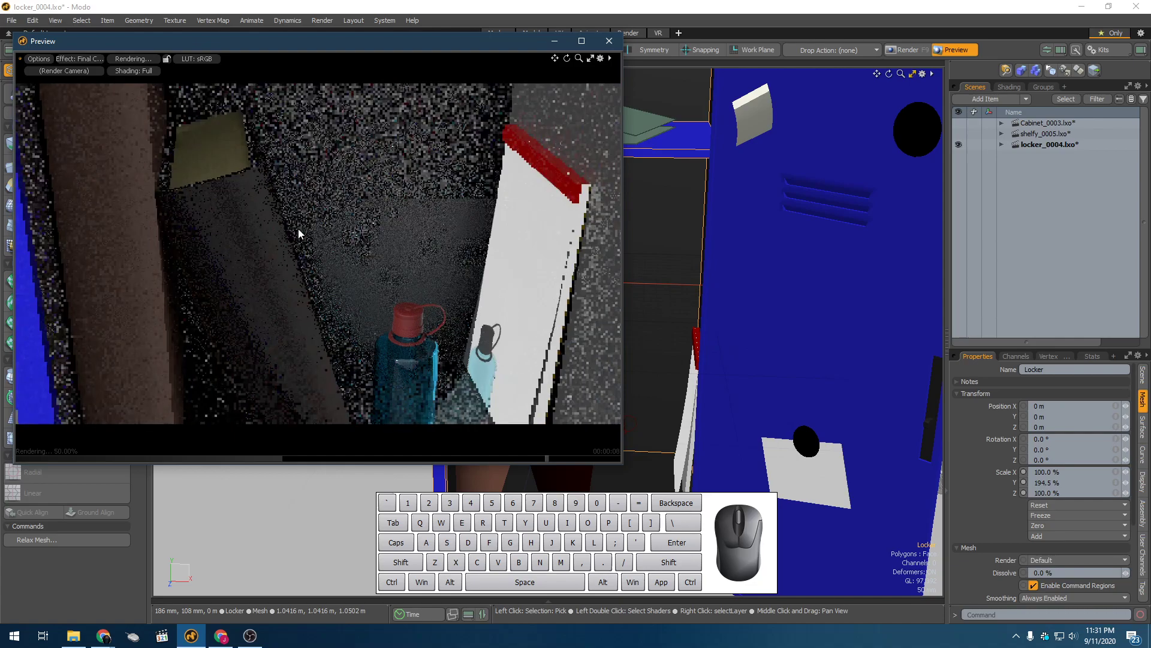
{"action": "left_click_drag", "start_coordinate": [384, 156], "coordinate": [397, 364], "text": "alt+shift"}
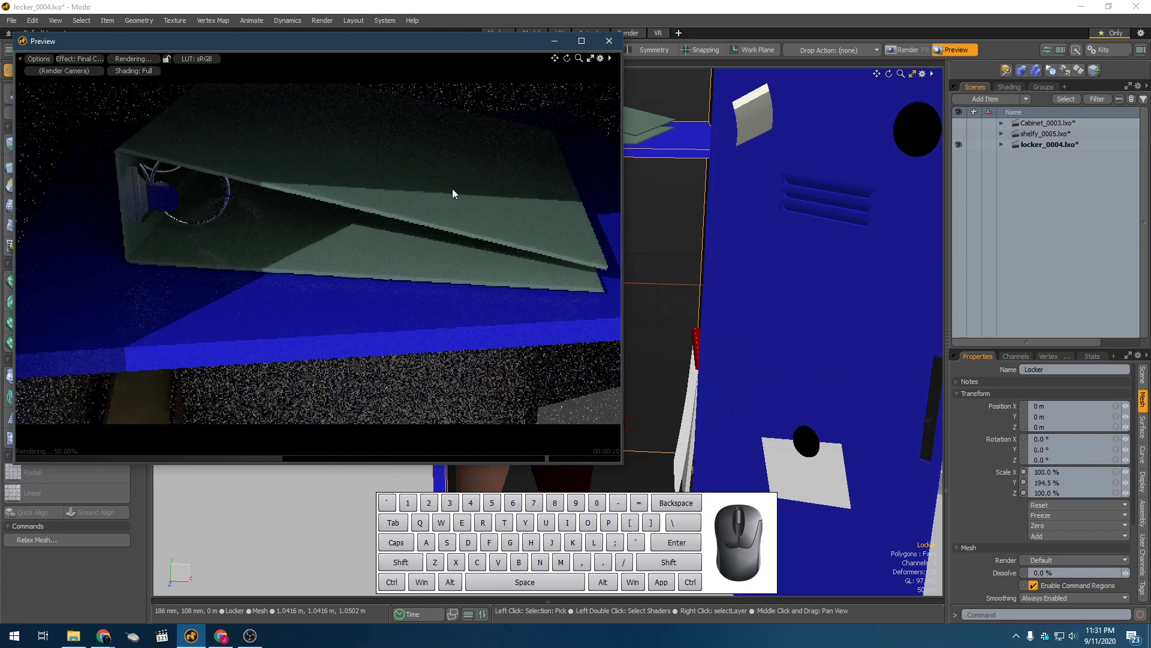
Inspect the rendered padlock on the locker door from different angles
{"action": "left_click_drag", "start_coordinate": [599, 317], "coordinate": [440, 262], "text": "alt"}
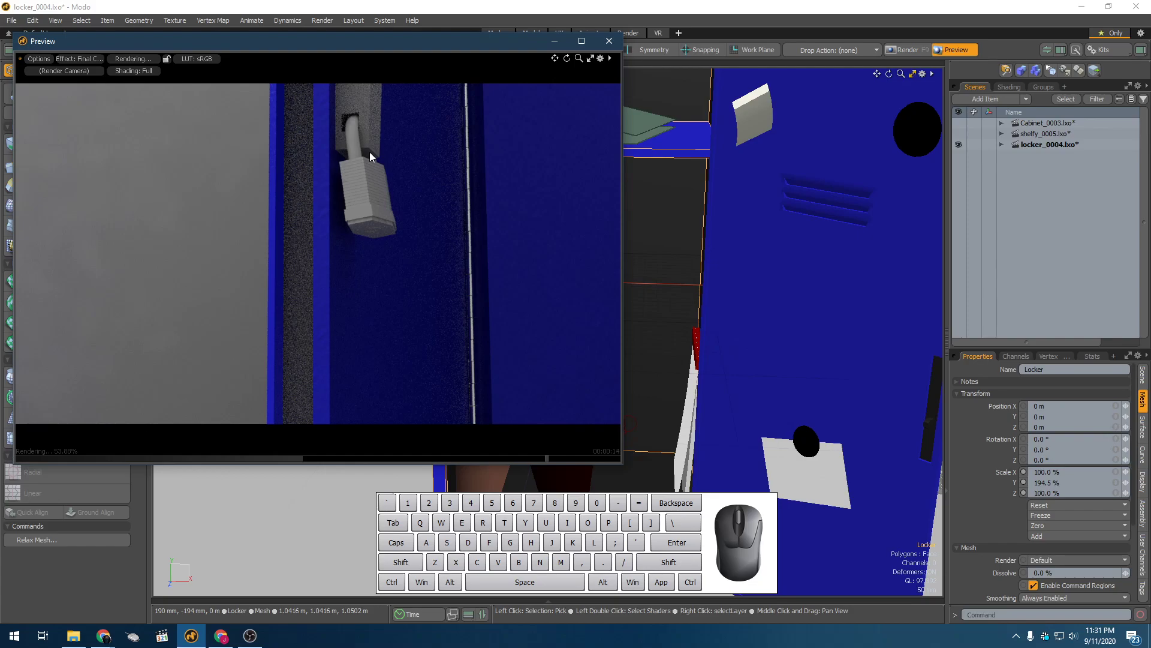
{"action": "key", "text": "KP_Decimal"}
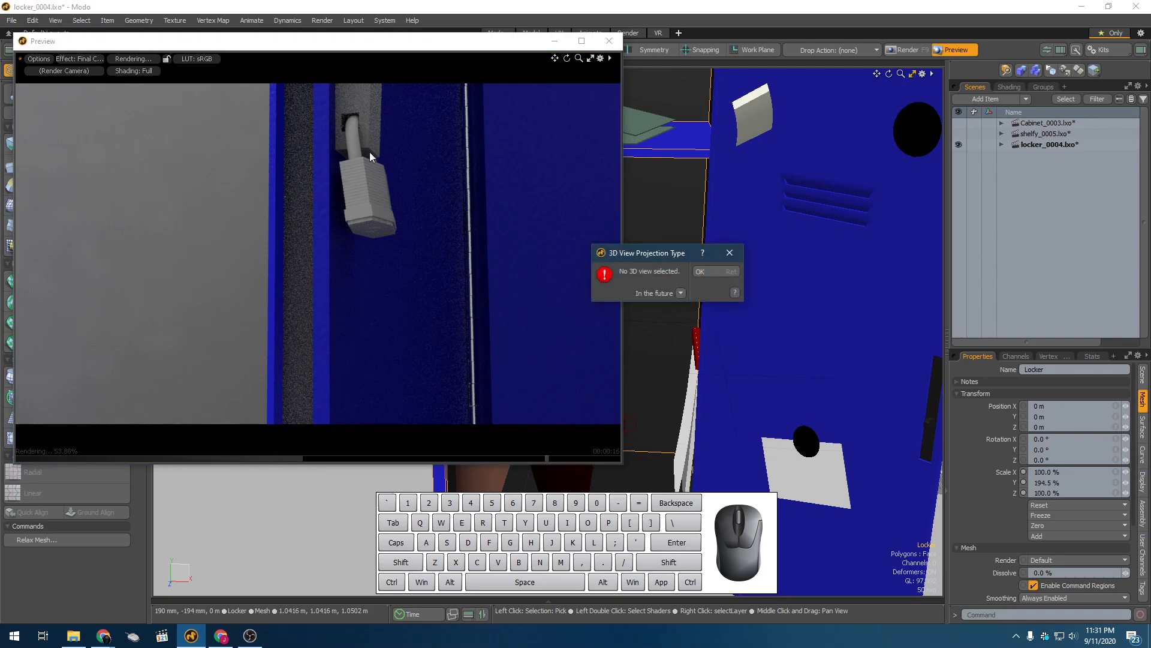
{"action": "left_click", "coordinate": [603, 178]}
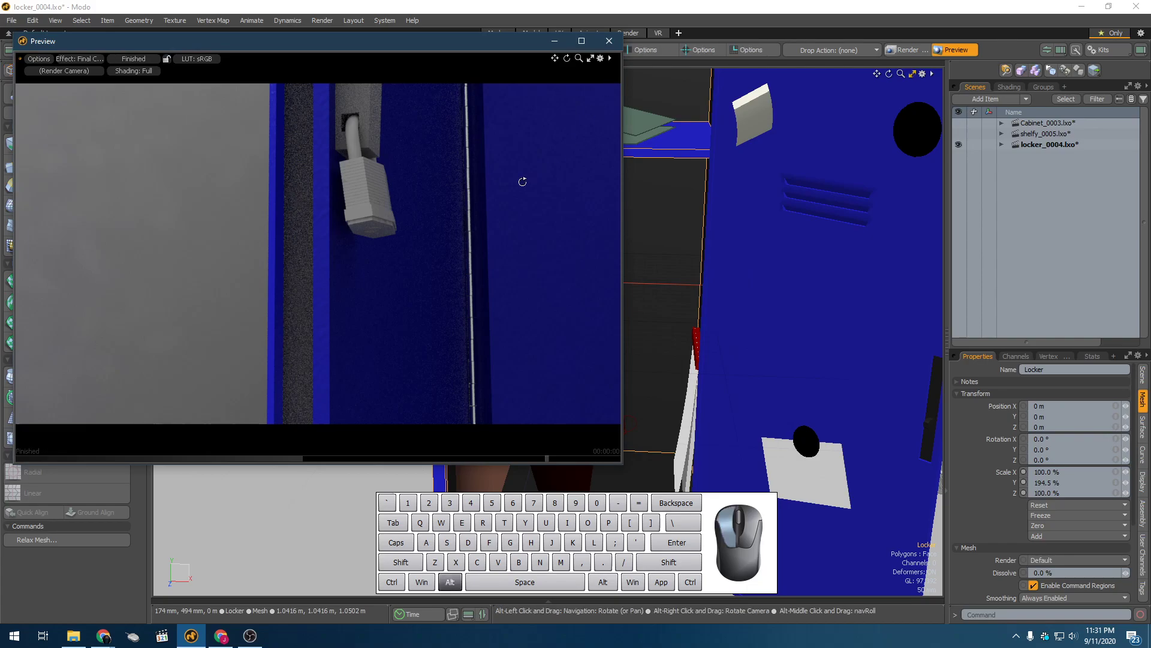
{"action": "left_click_drag", "start_coordinate": [522, 181], "coordinate": [507, 194], "text": "alt"}
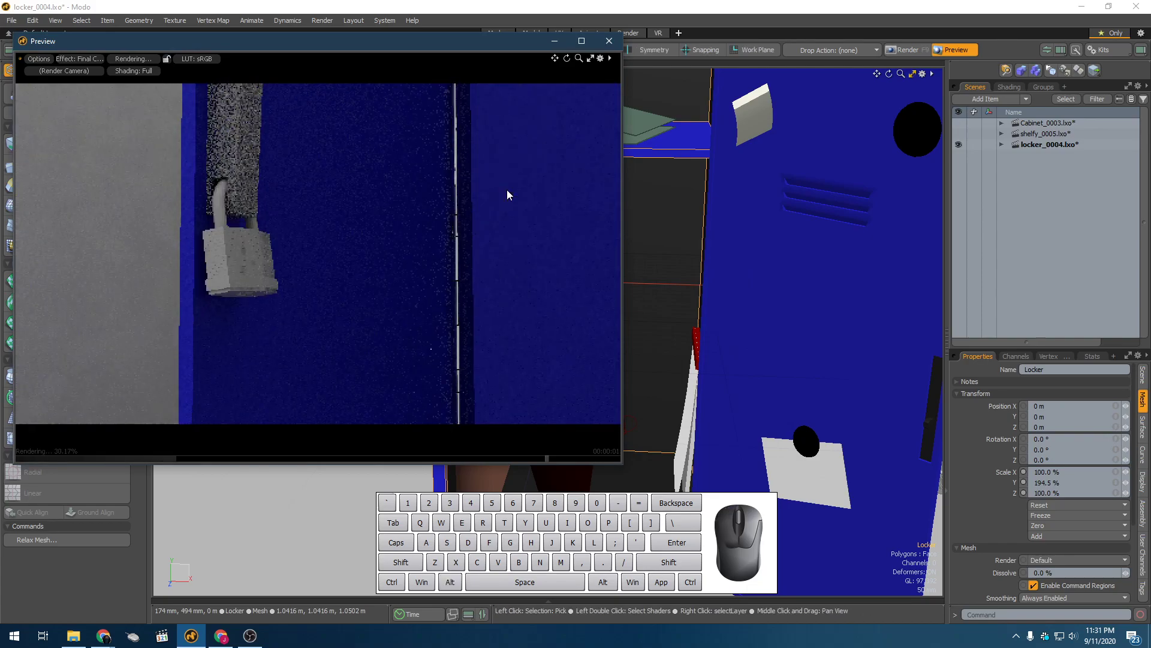